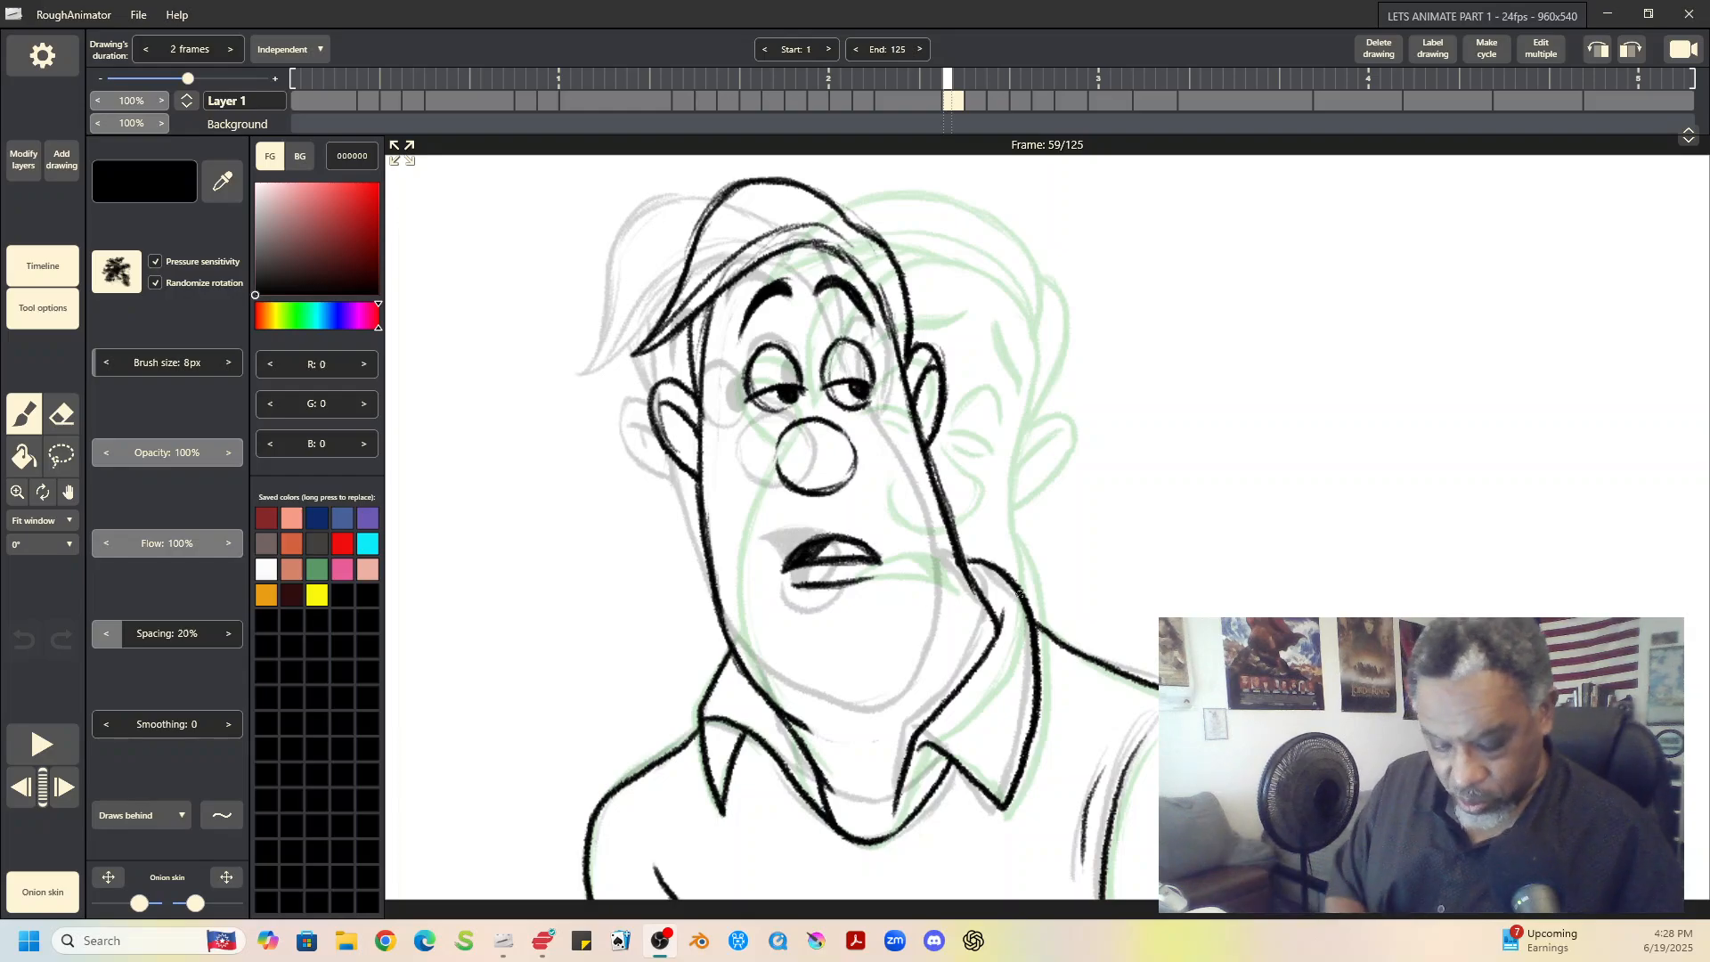
Step: Play back the animation at the fit-window view and with the whole canvas visible at 100% zoom, finishing at Fit window
left_click(39, 745)
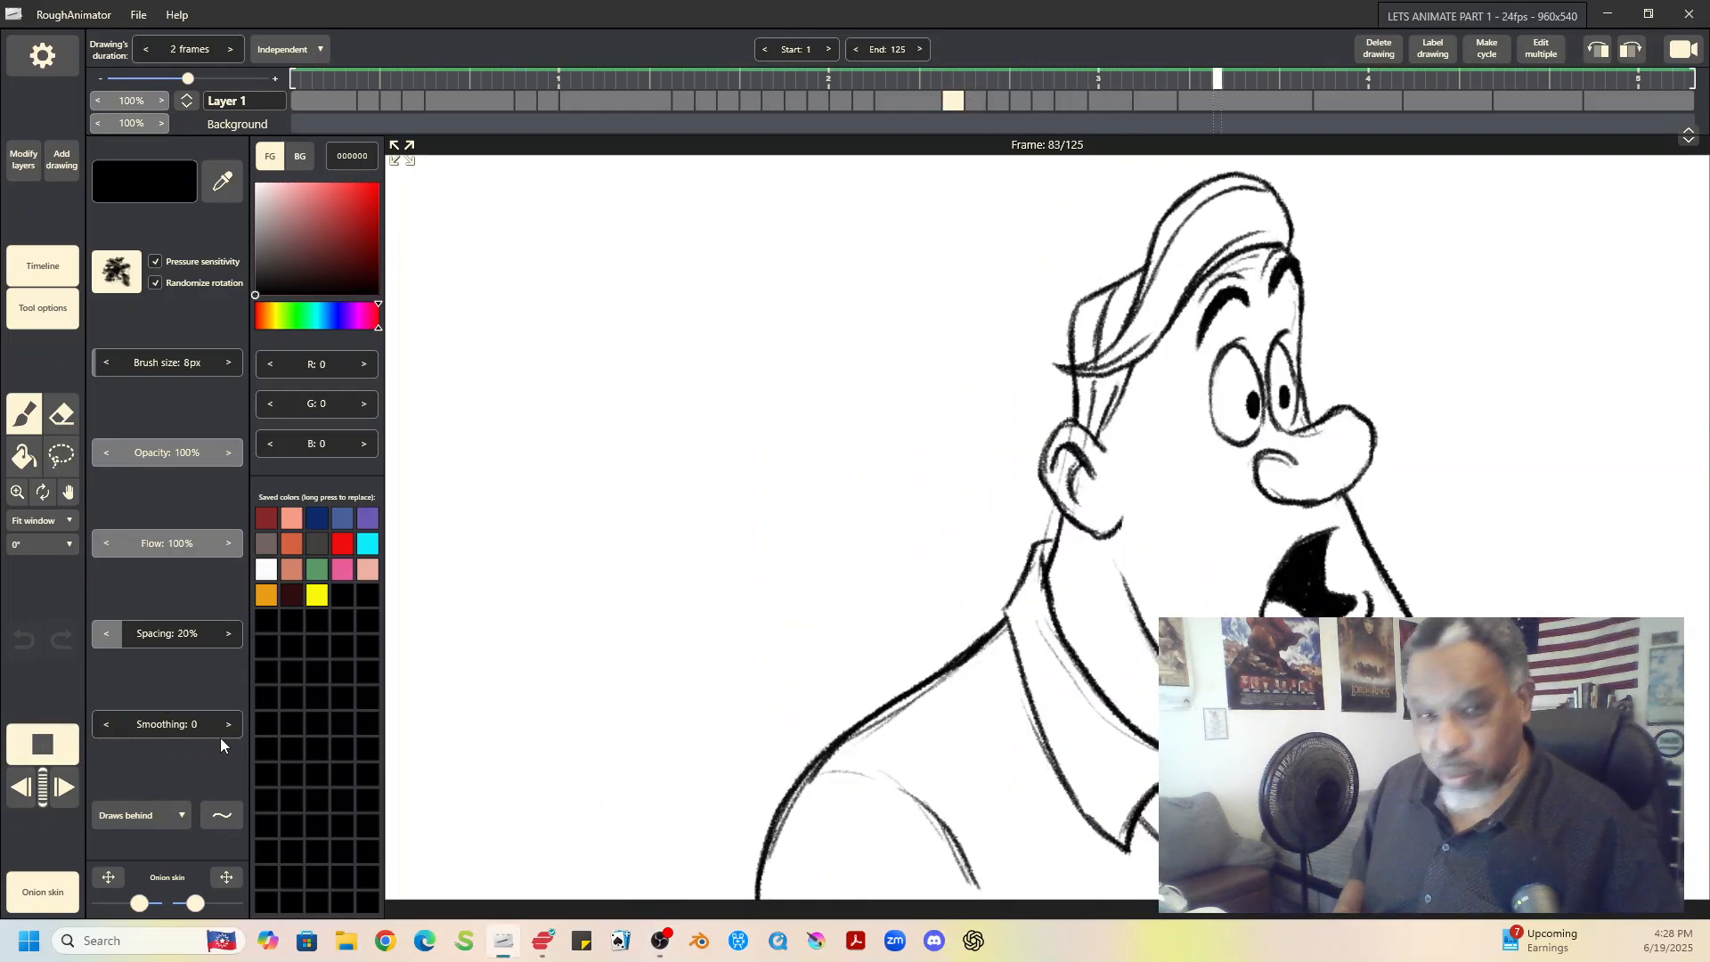
left_click(45, 743)
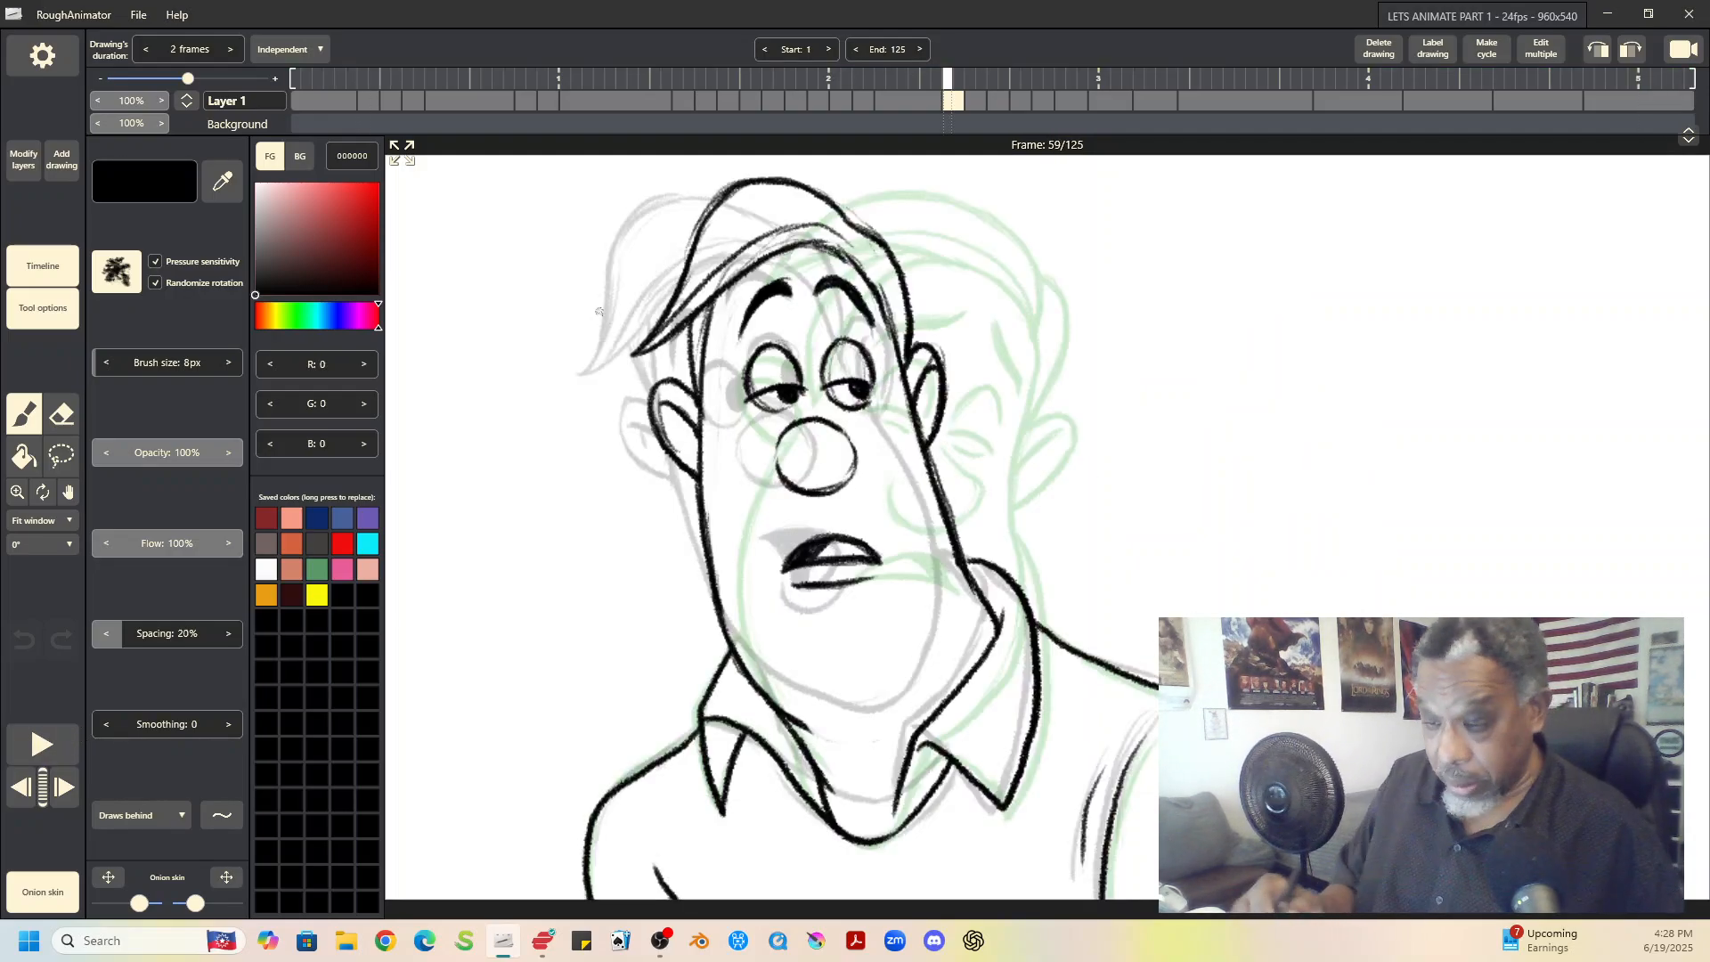
left_click(66, 521)
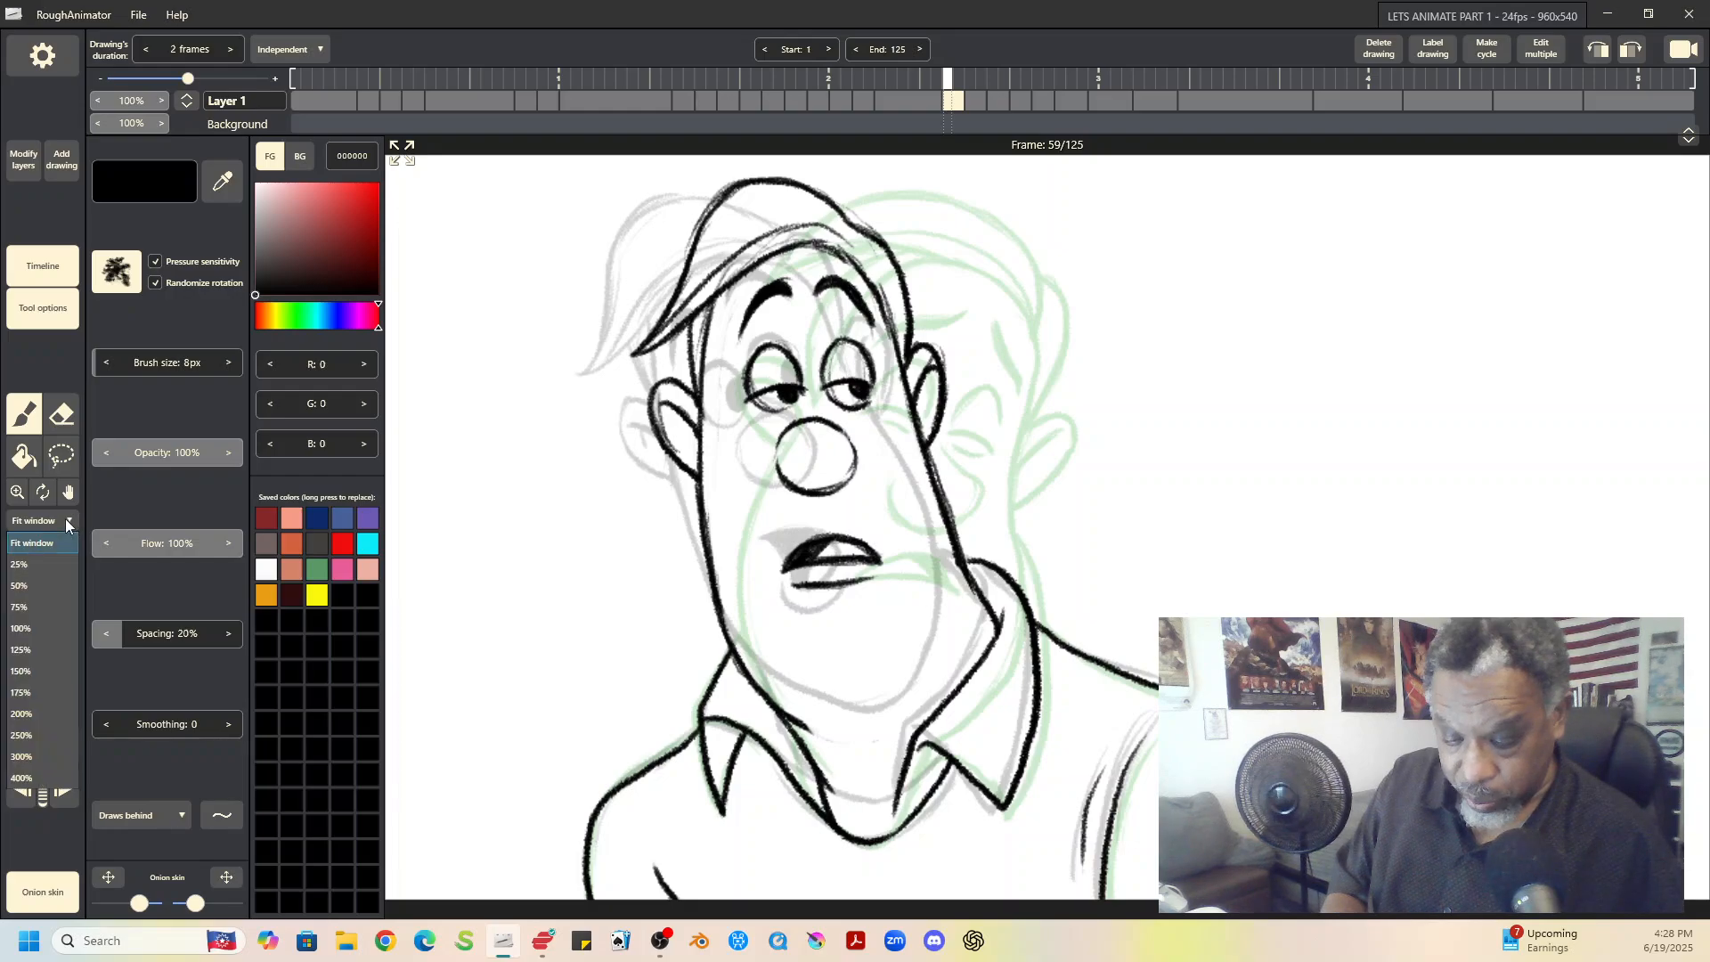
left_click(54, 629)
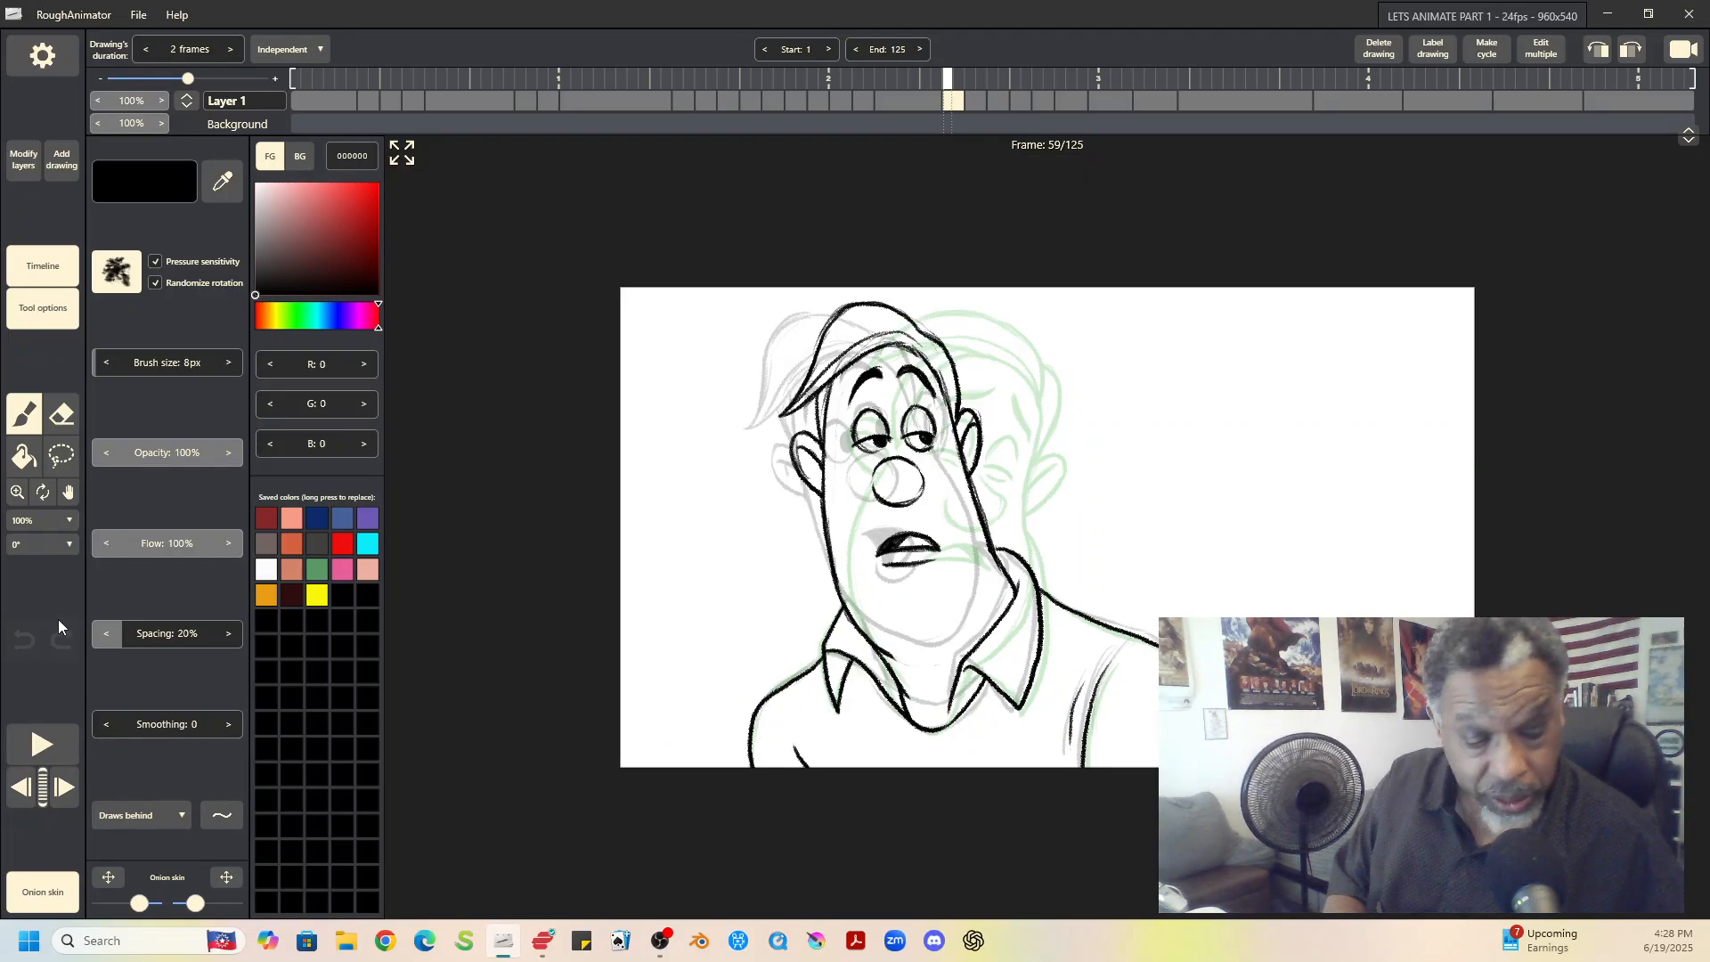
left_click(68, 493)
mouse_move(1096, 481)
left_mouse_down()
mouse_move(1099, 500)
mouse_move(938, 389)
left_mouse_up()
key("b")
left_click(41, 746)
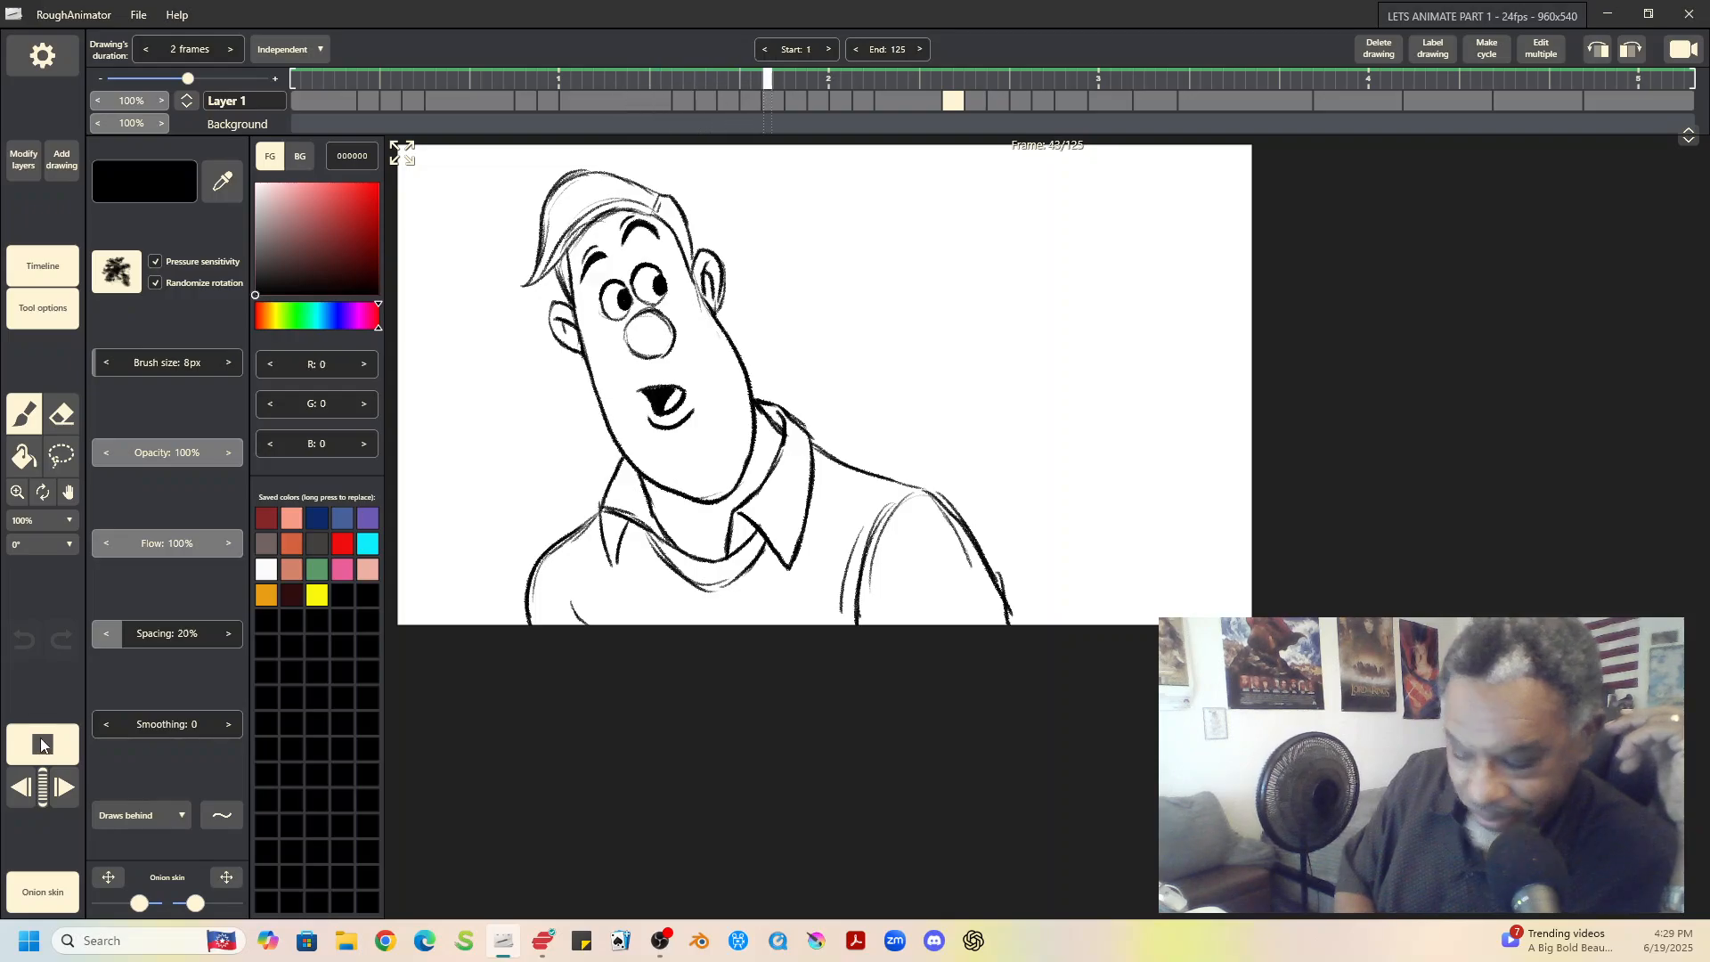
left_click(42, 747)
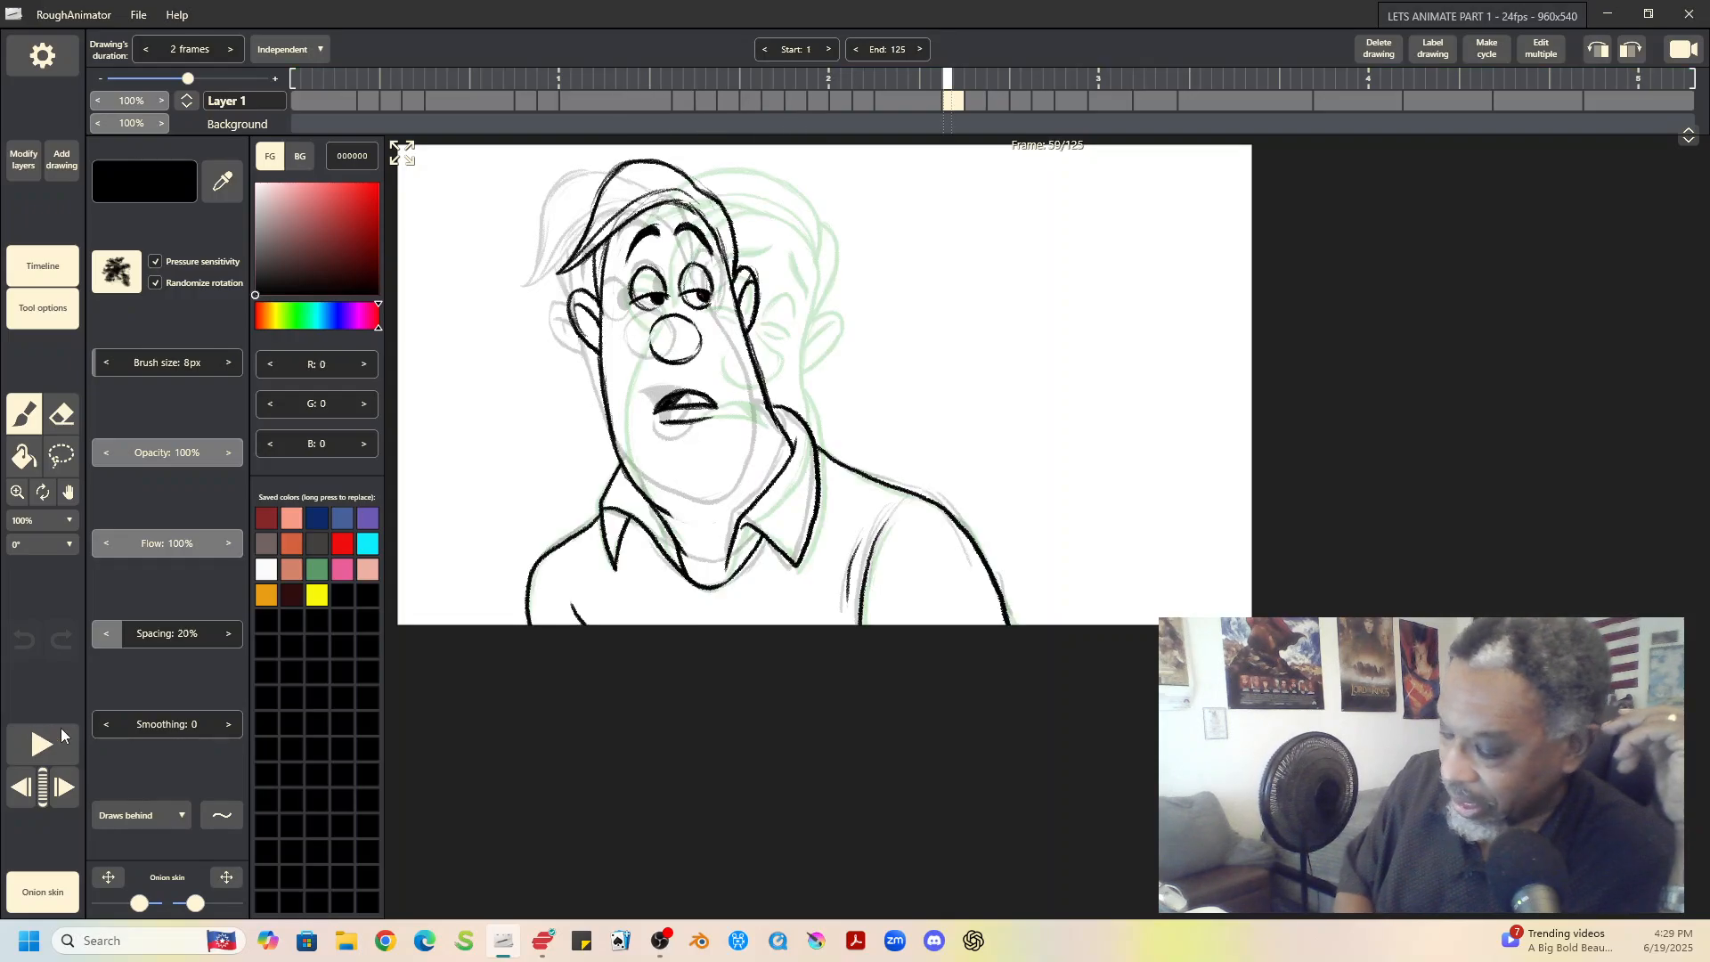
left_click(68, 518)
left_click(59, 541)
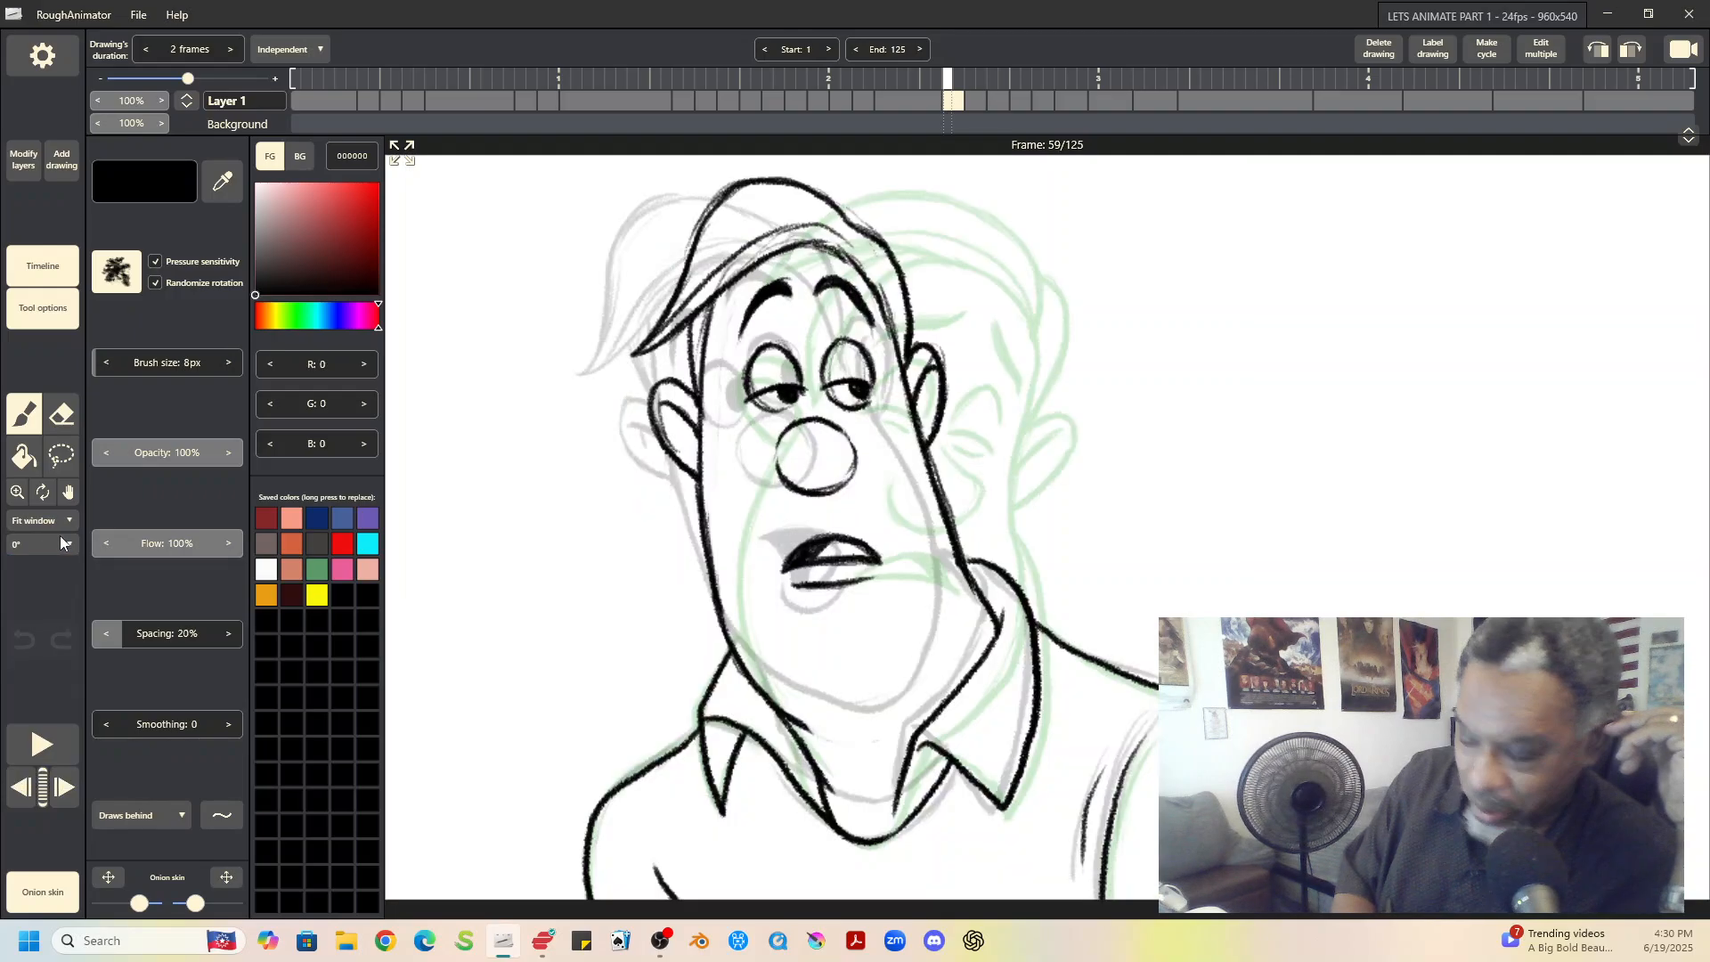
Step: Examine the character's head-turn drawings one by one from frame 61 to frame 72, comparing the hair at frames 67, 69 and 72
left_click(980, 104)
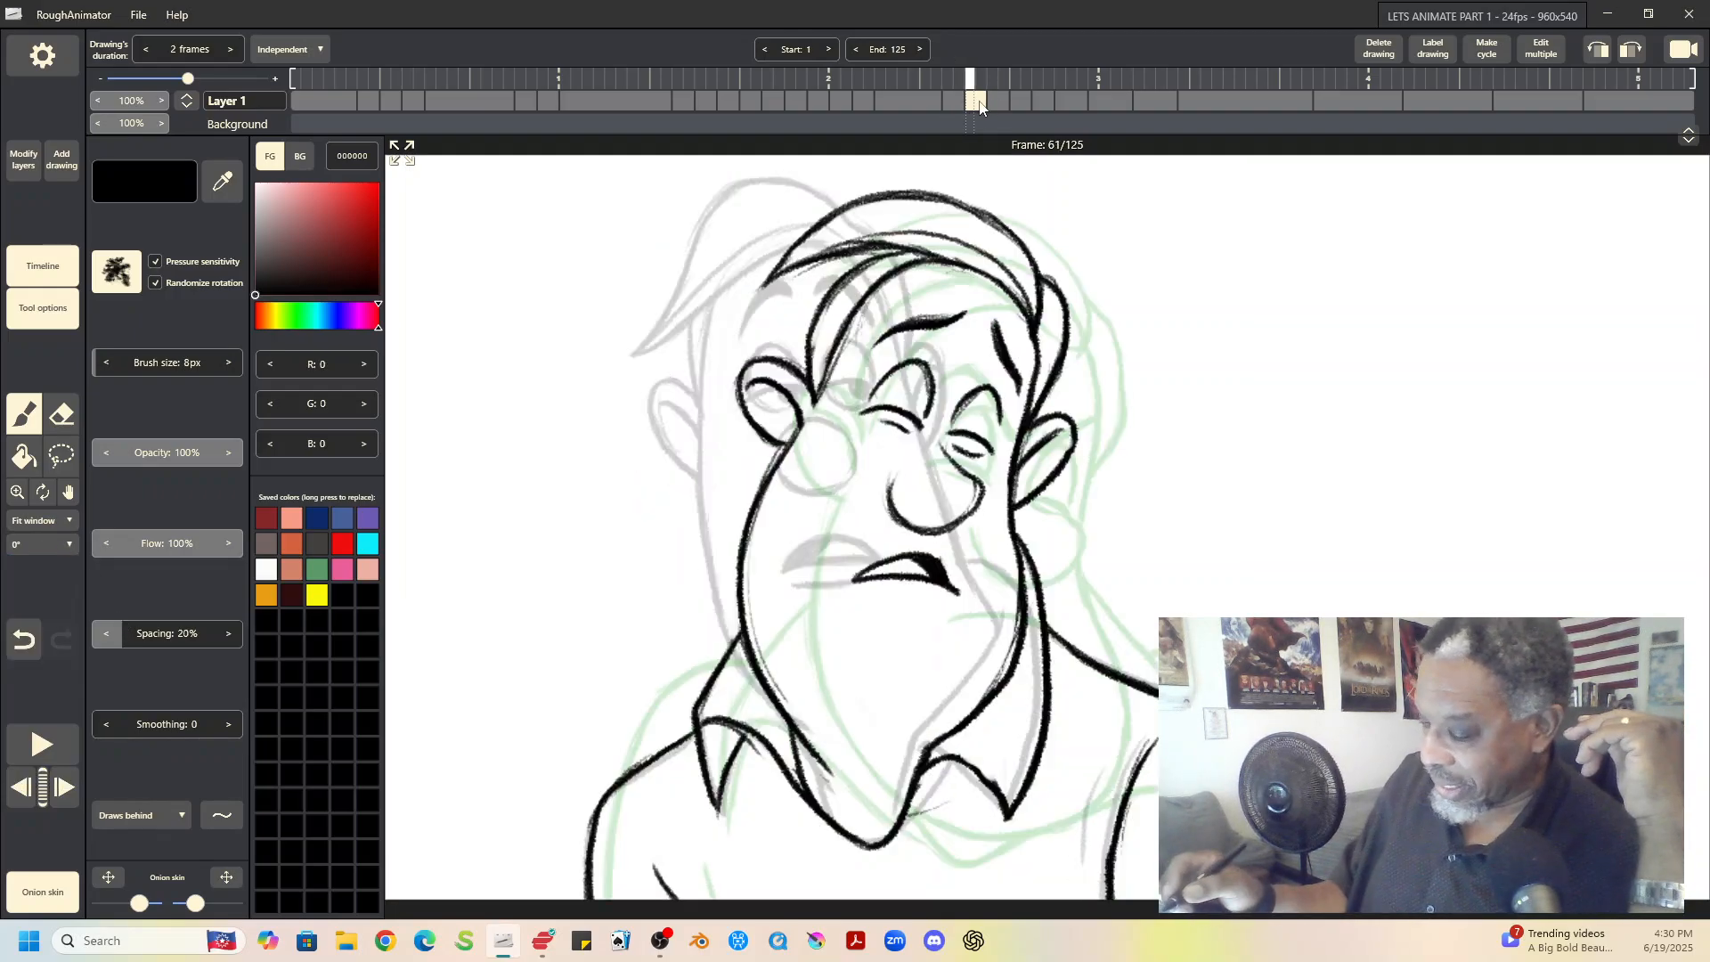
left_click(997, 100)
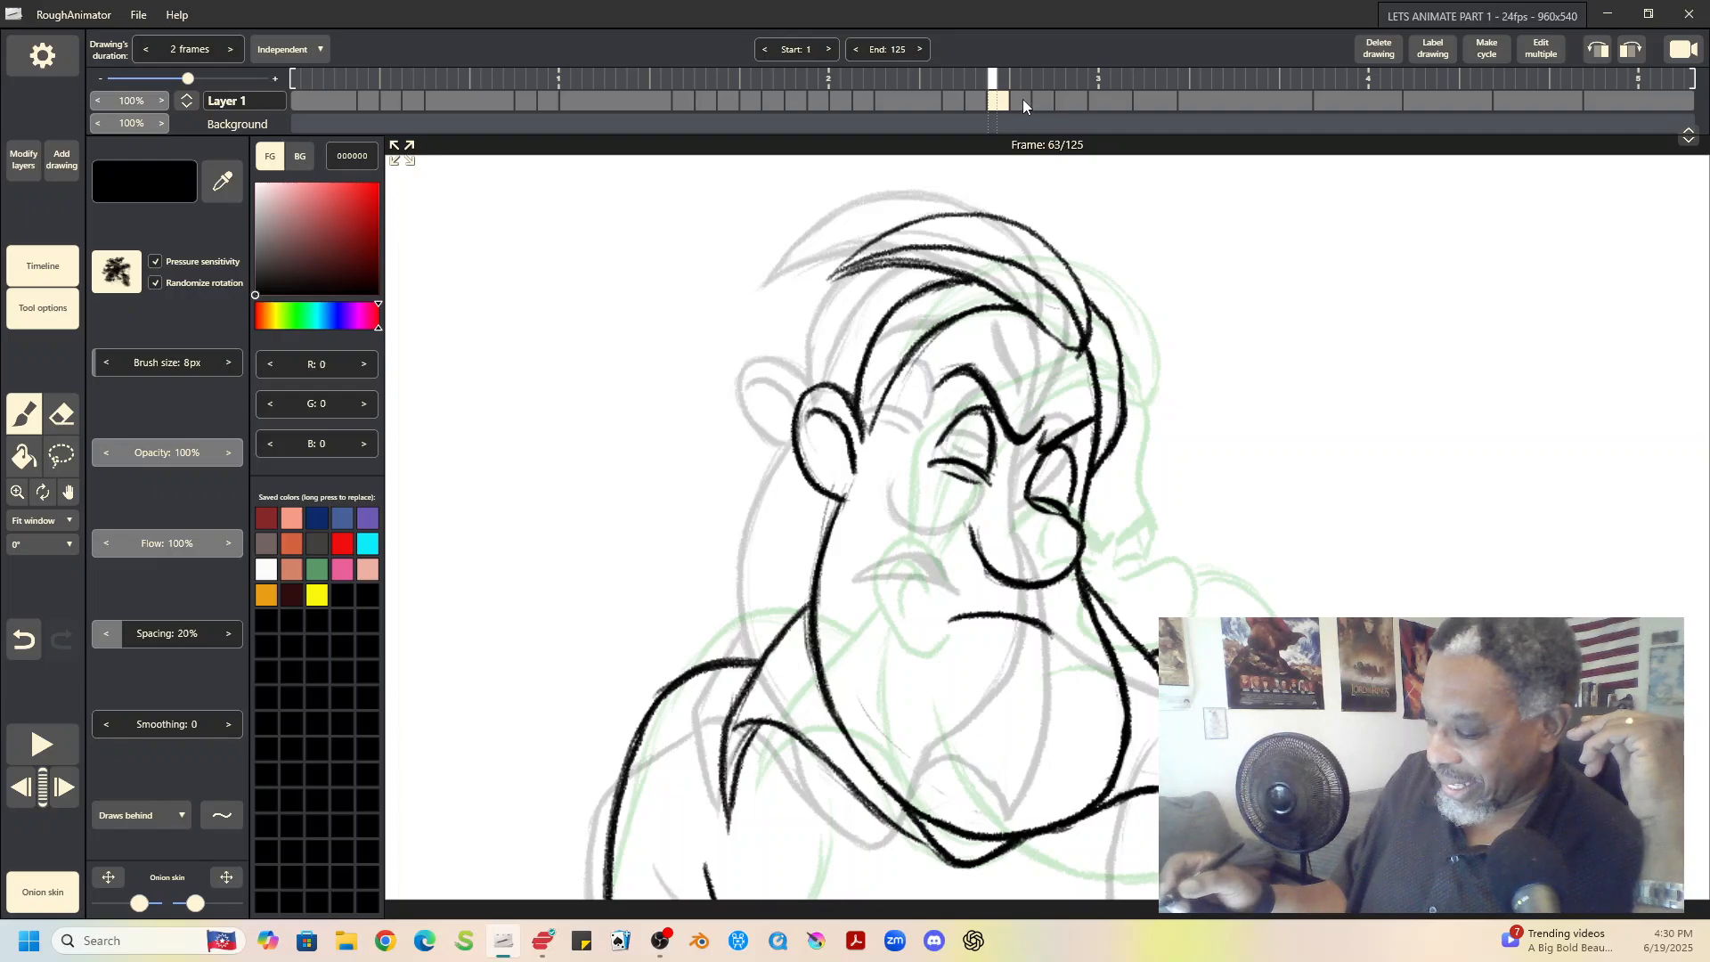
left_click(1022, 98)
left_click(1047, 100)
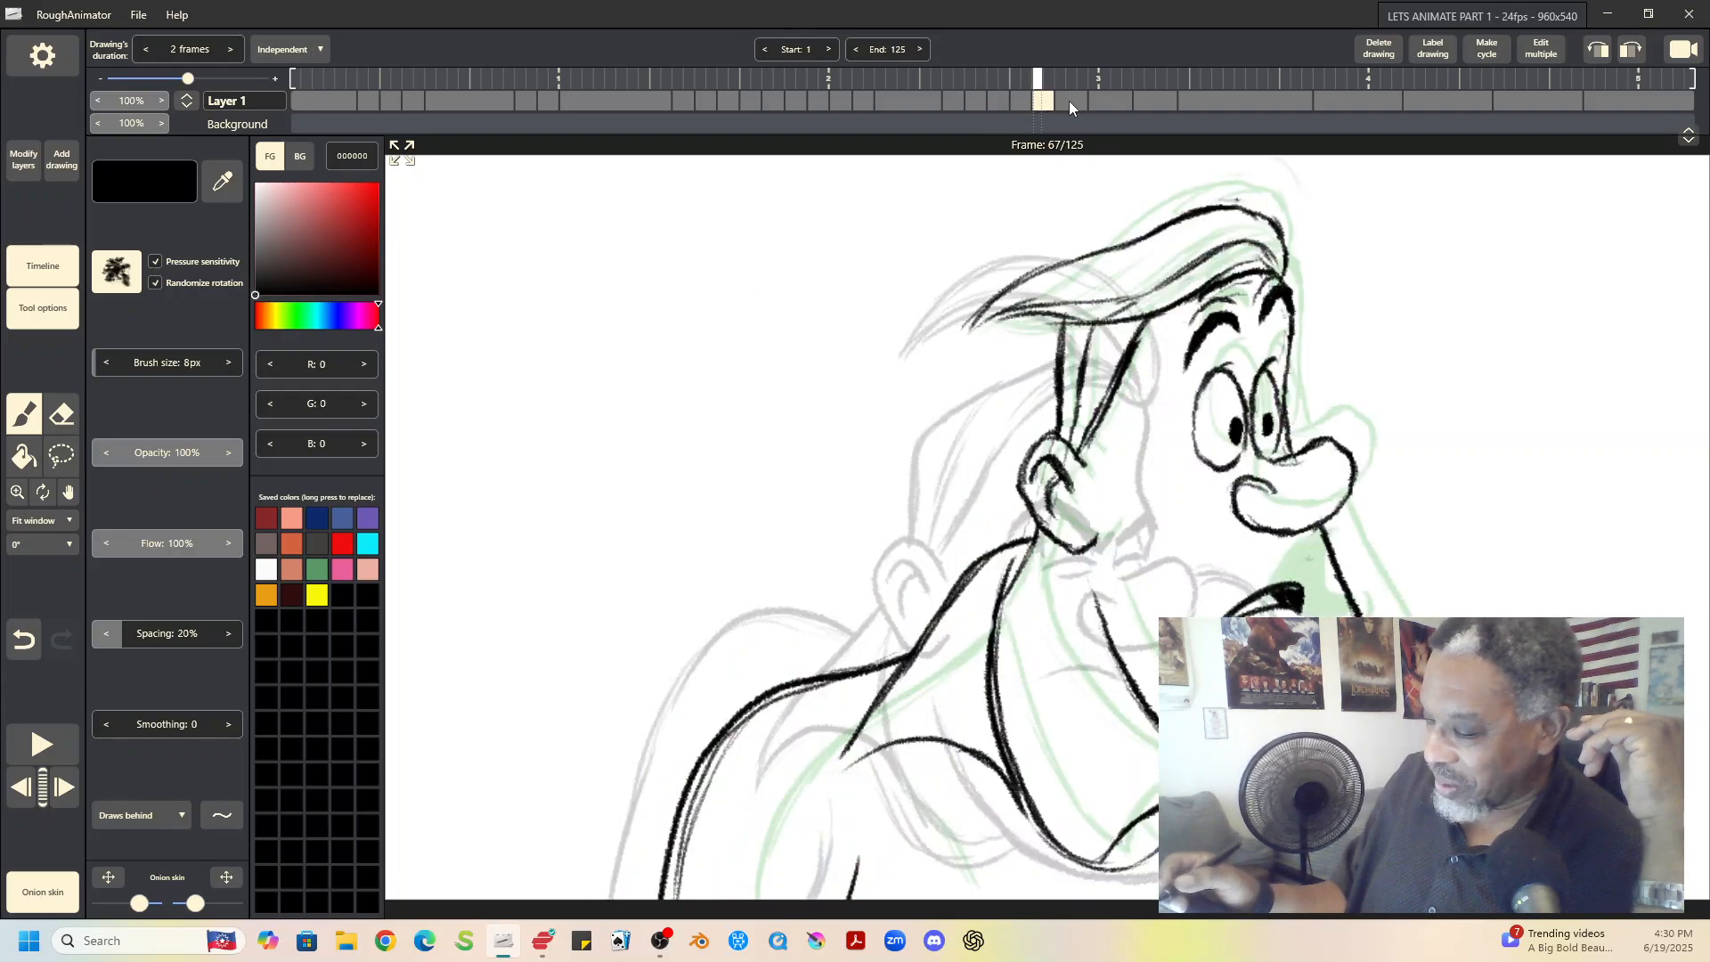
left_click(1069, 101)
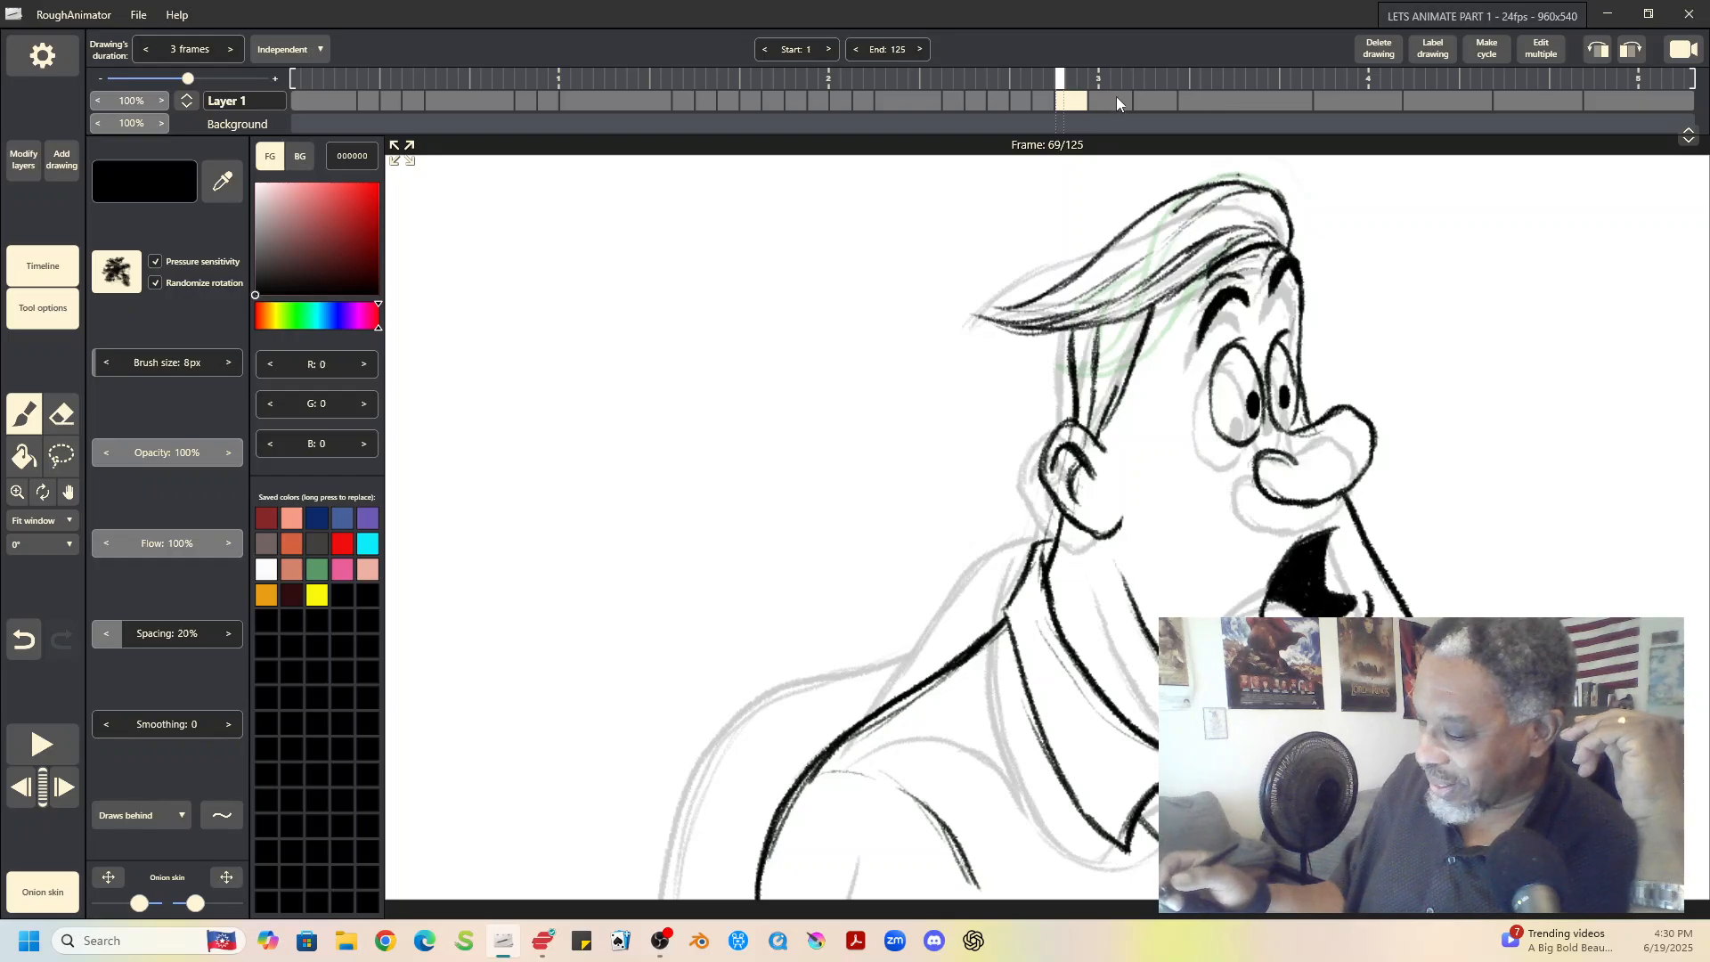
left_click(1117, 102)
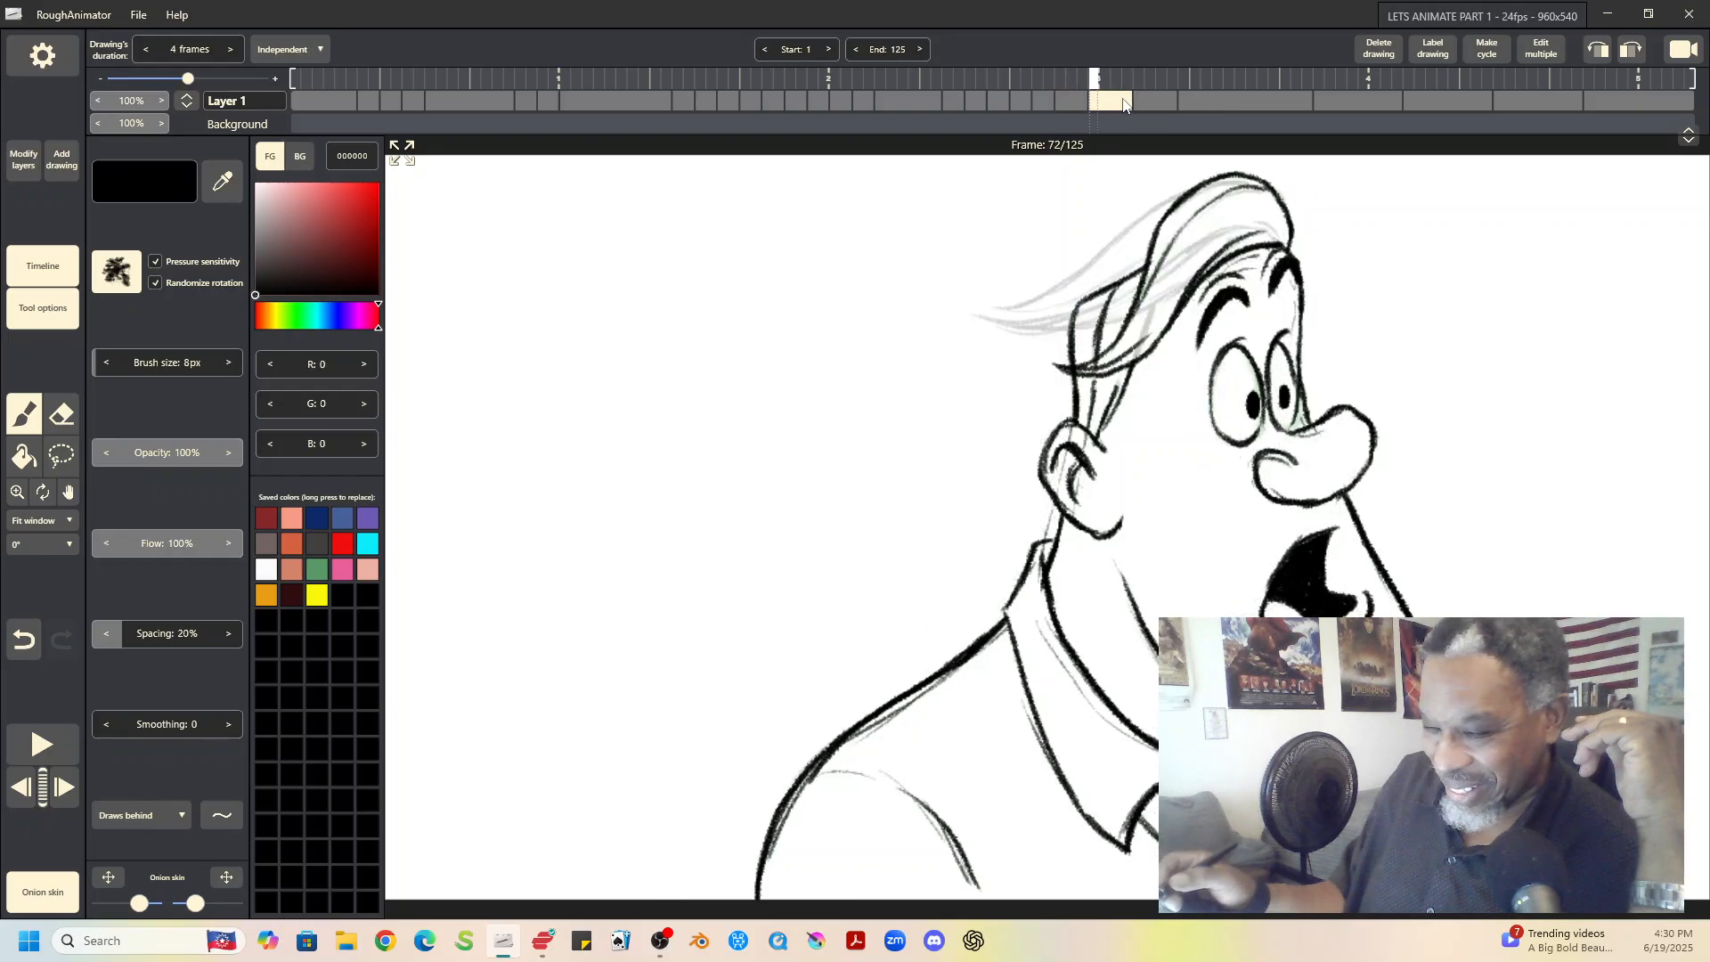
left_click(1075, 101)
left_click(1054, 101)
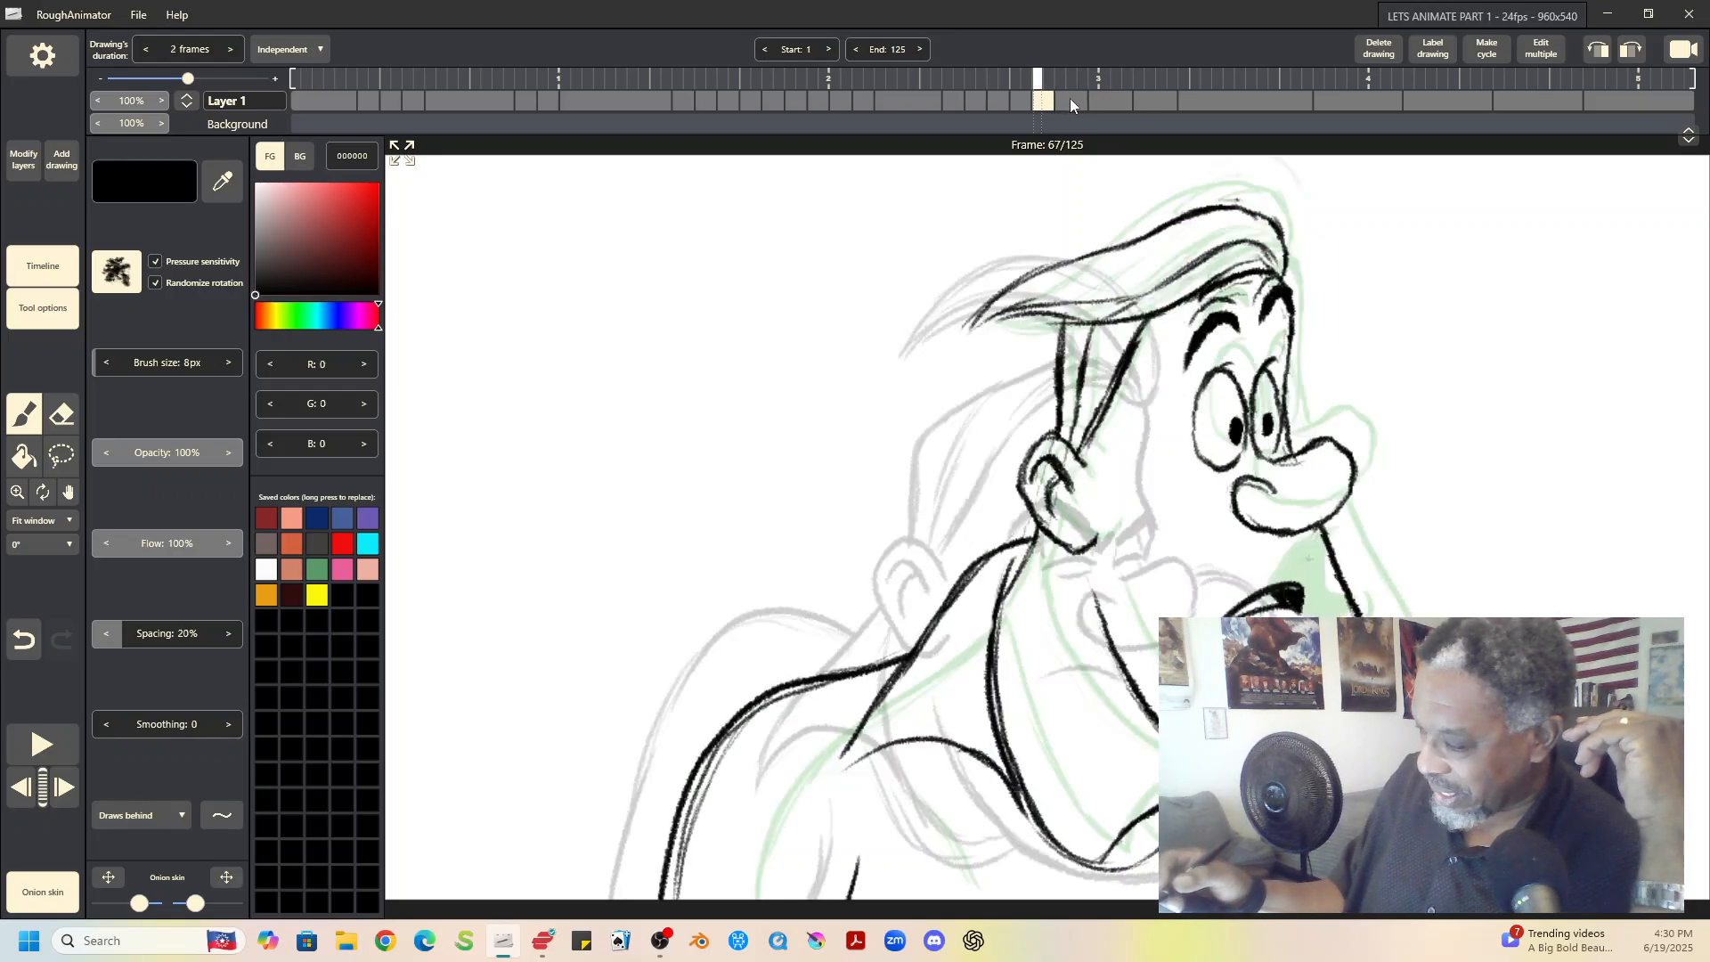
left_click(1071, 101)
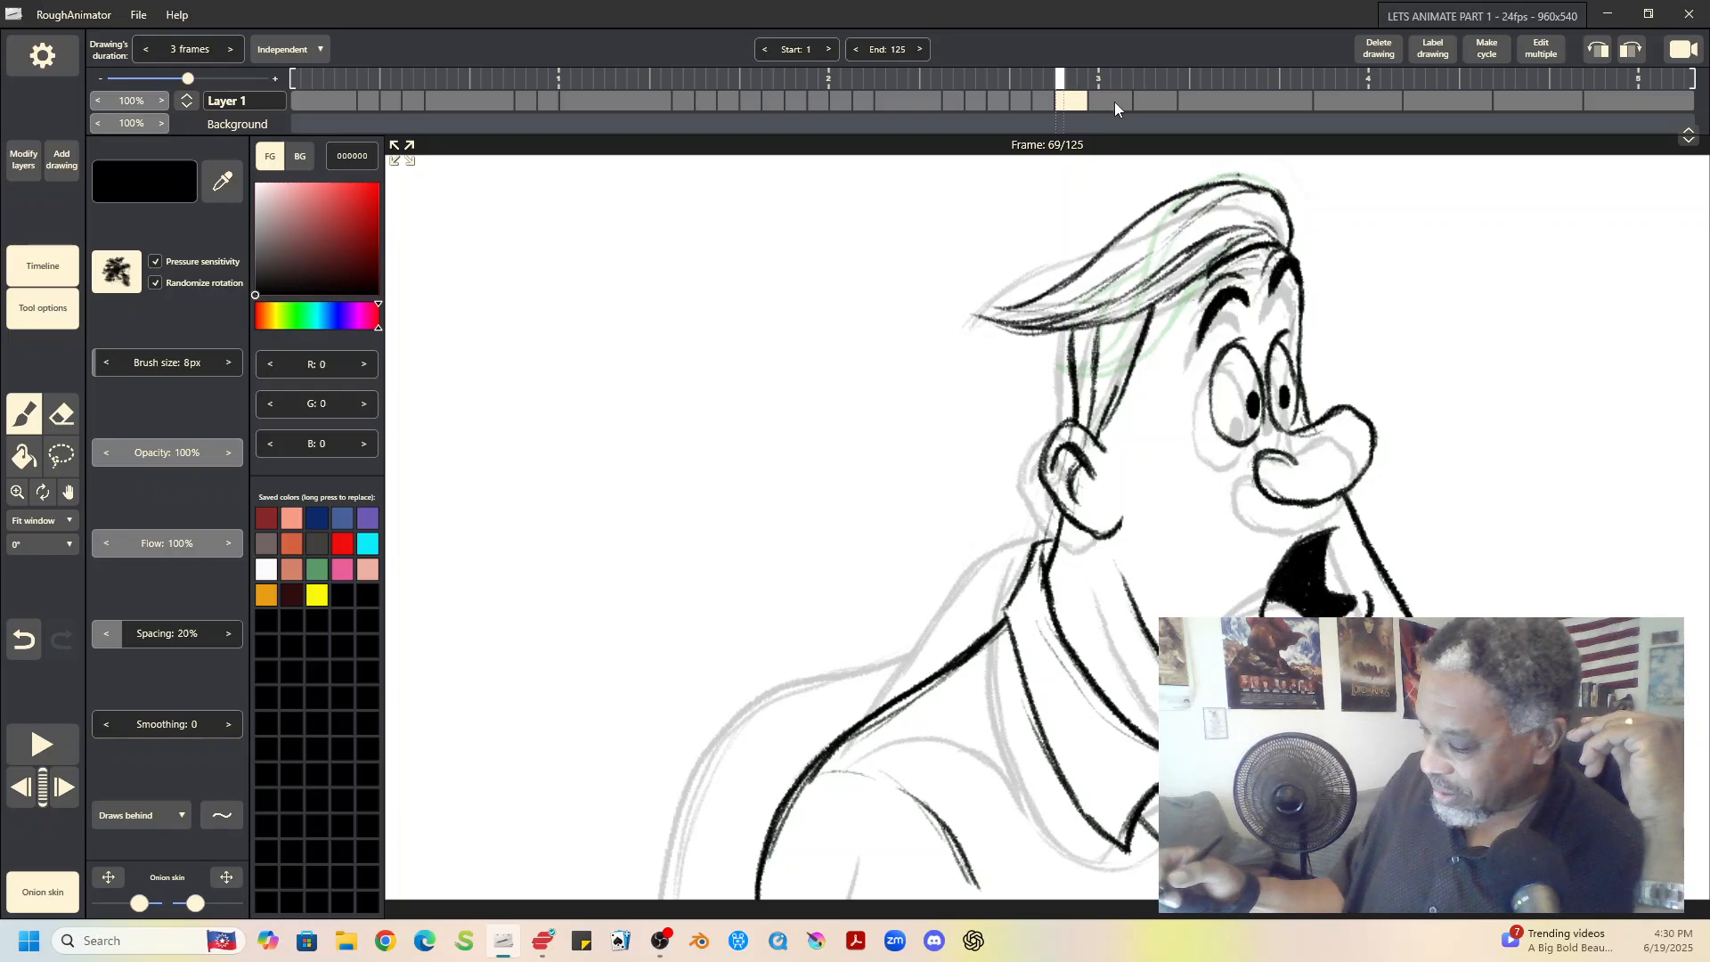
left_click(1119, 101)
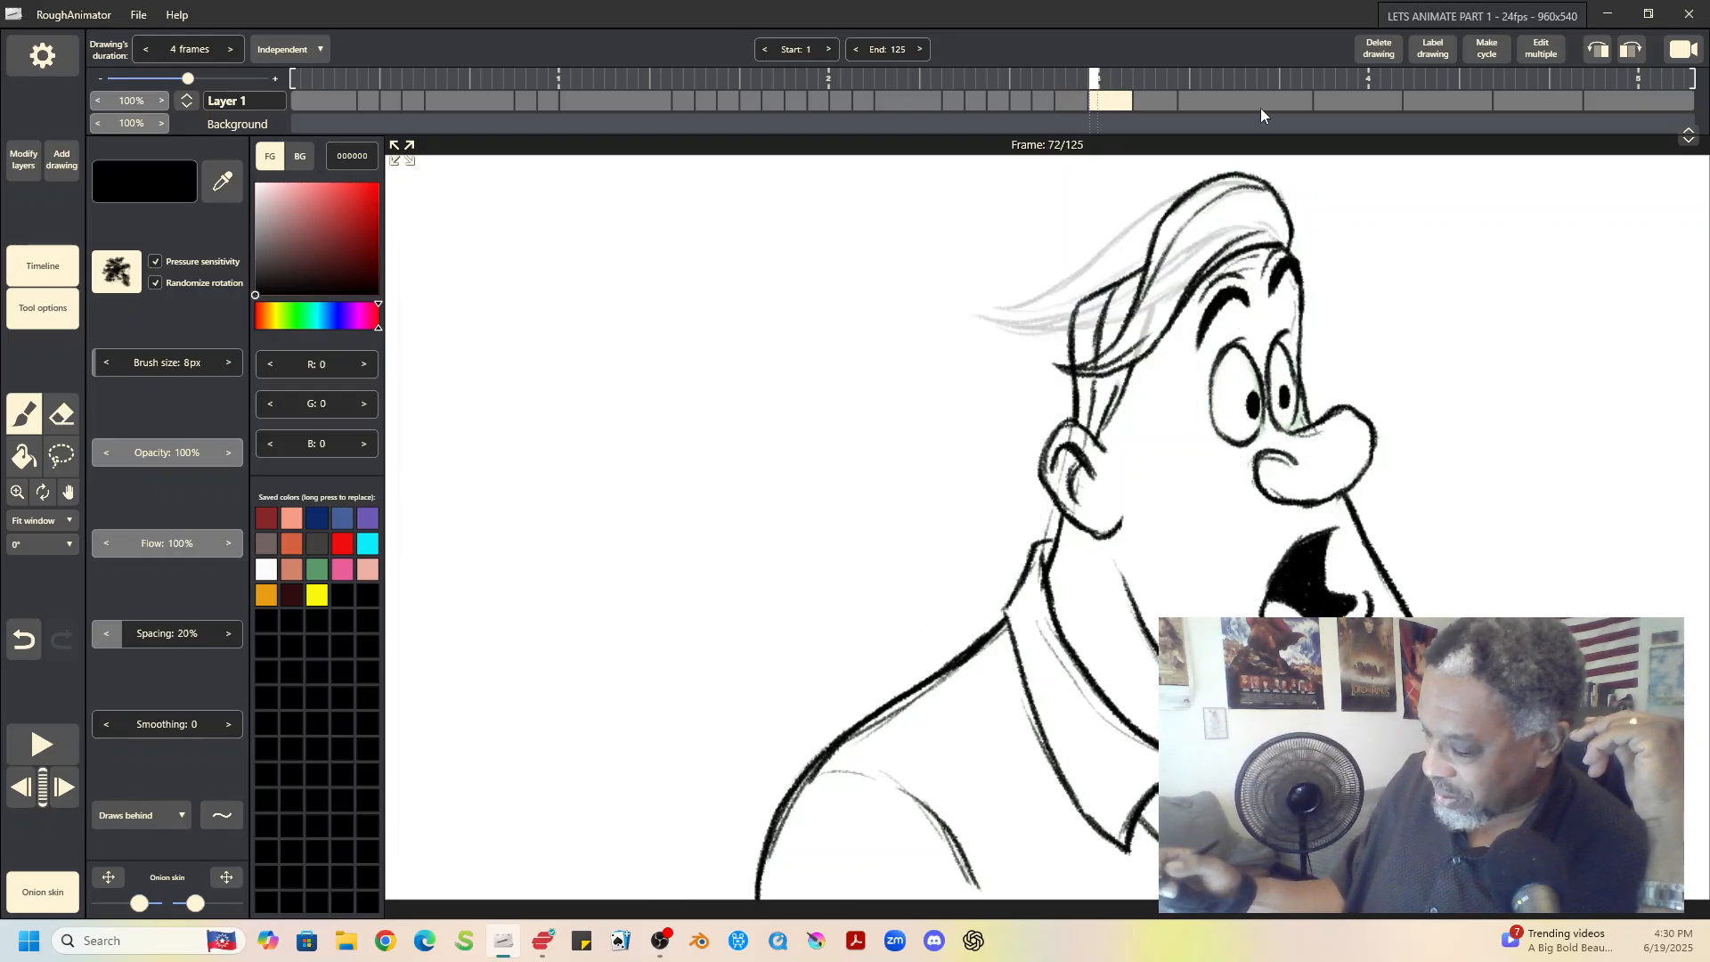
Step: Set the duration of the Layer 1 drawing at frame 69 to 2 frames
left_click(1048, 98)
left_click(1073, 102)
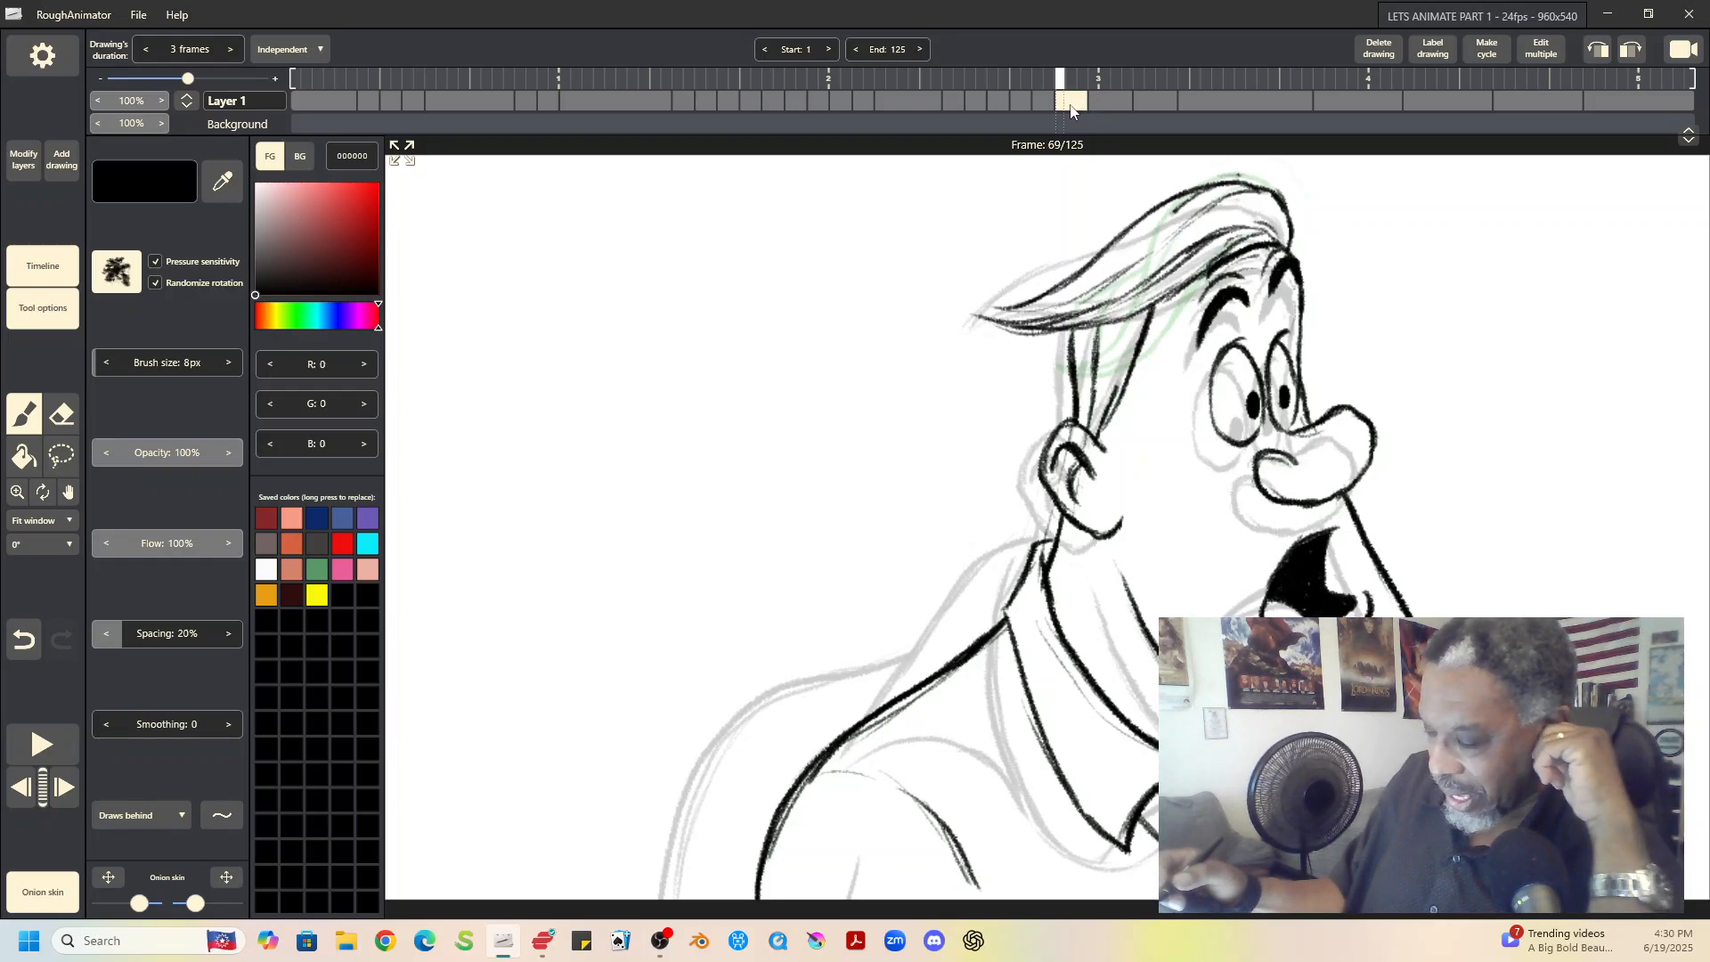
left_click(1044, 99)
left_click(1071, 100)
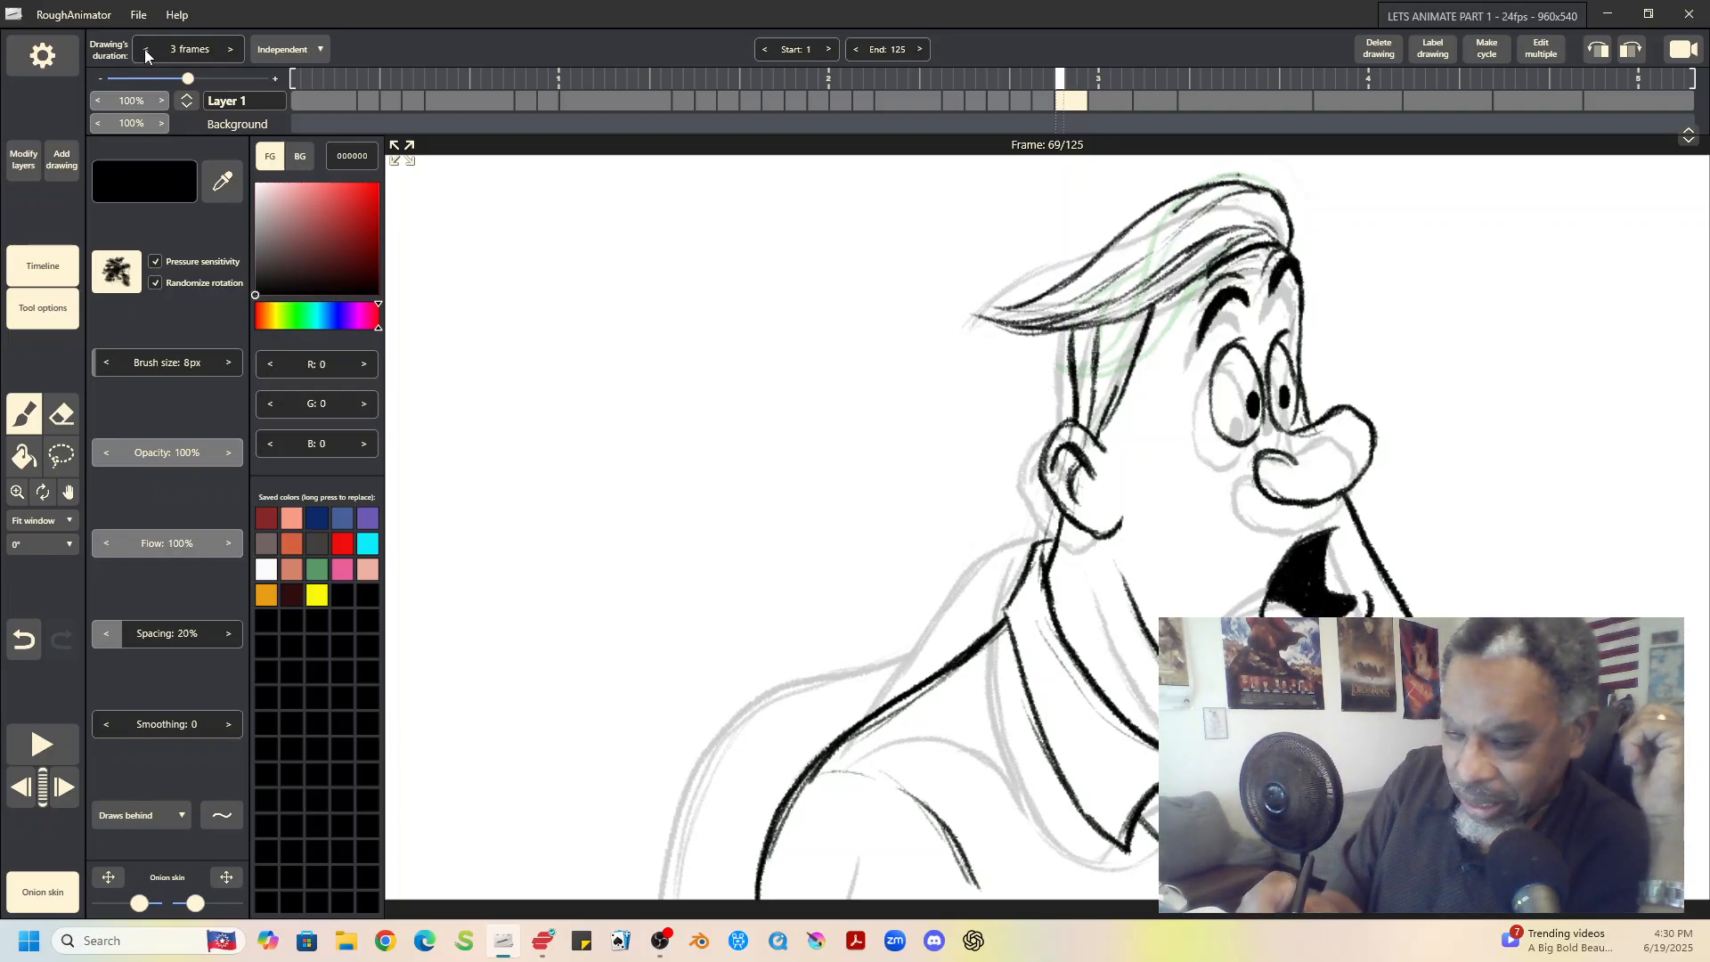
left_click(145, 49)
Step: Split the drawing at frame 71 halfway with a duplicate, giving each half 2 frames
left_click(1103, 98)
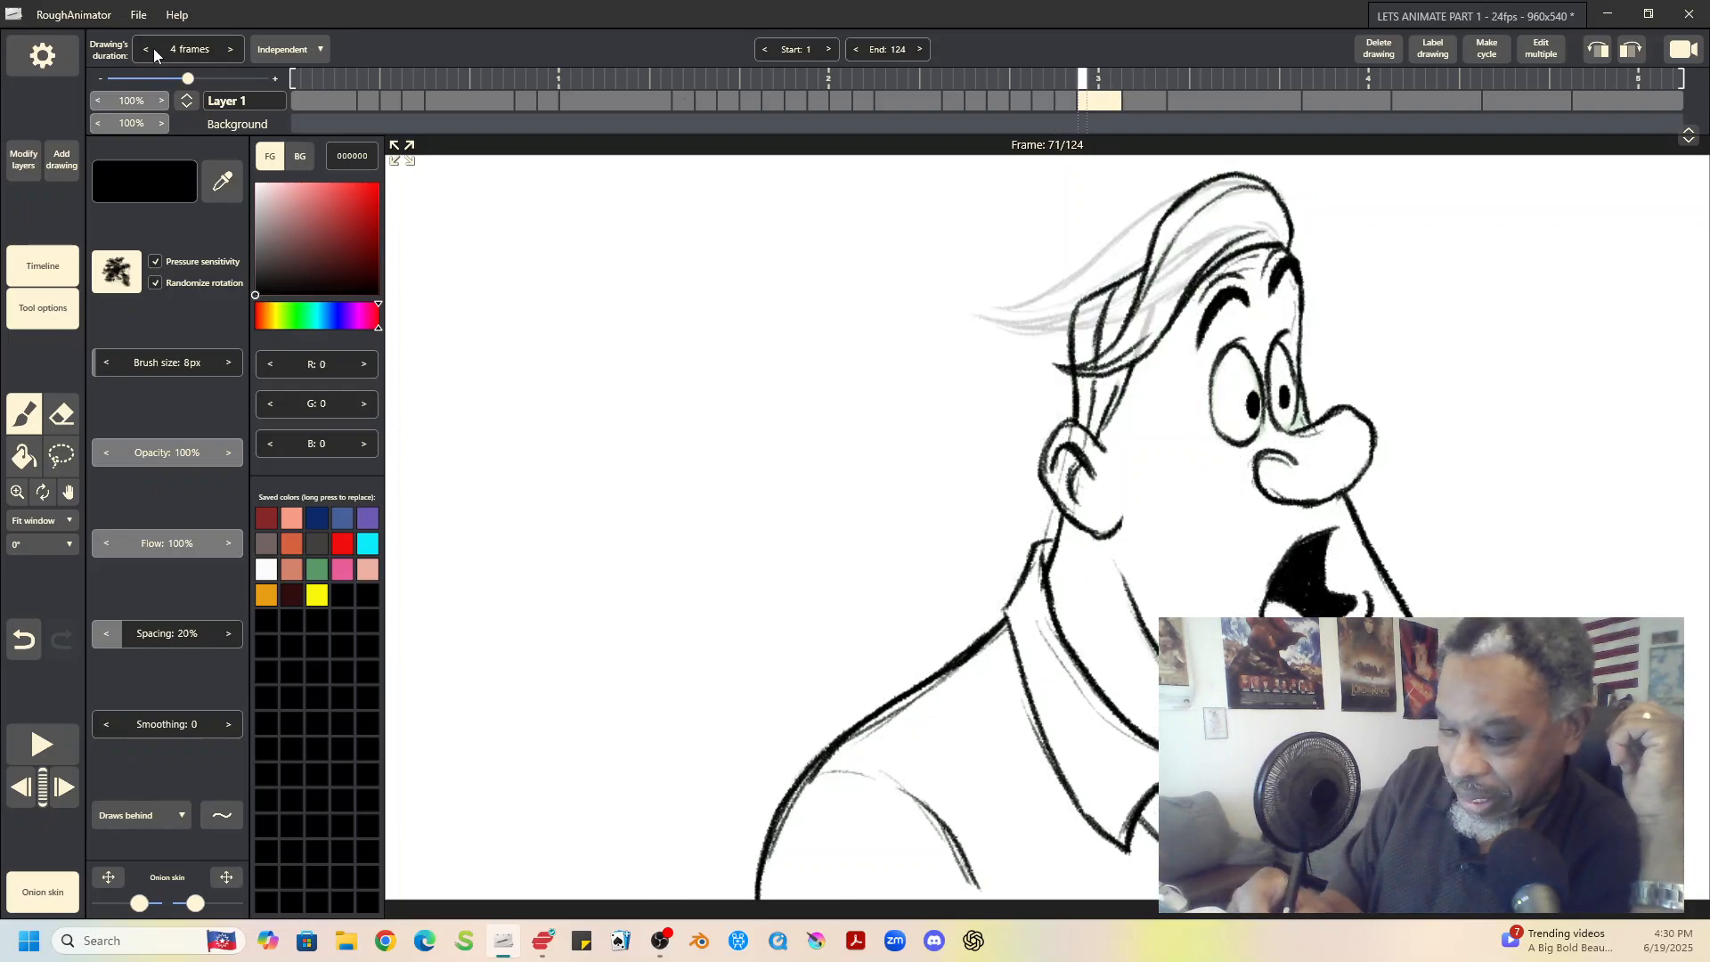
left_click(1064, 99)
left_click(1101, 97)
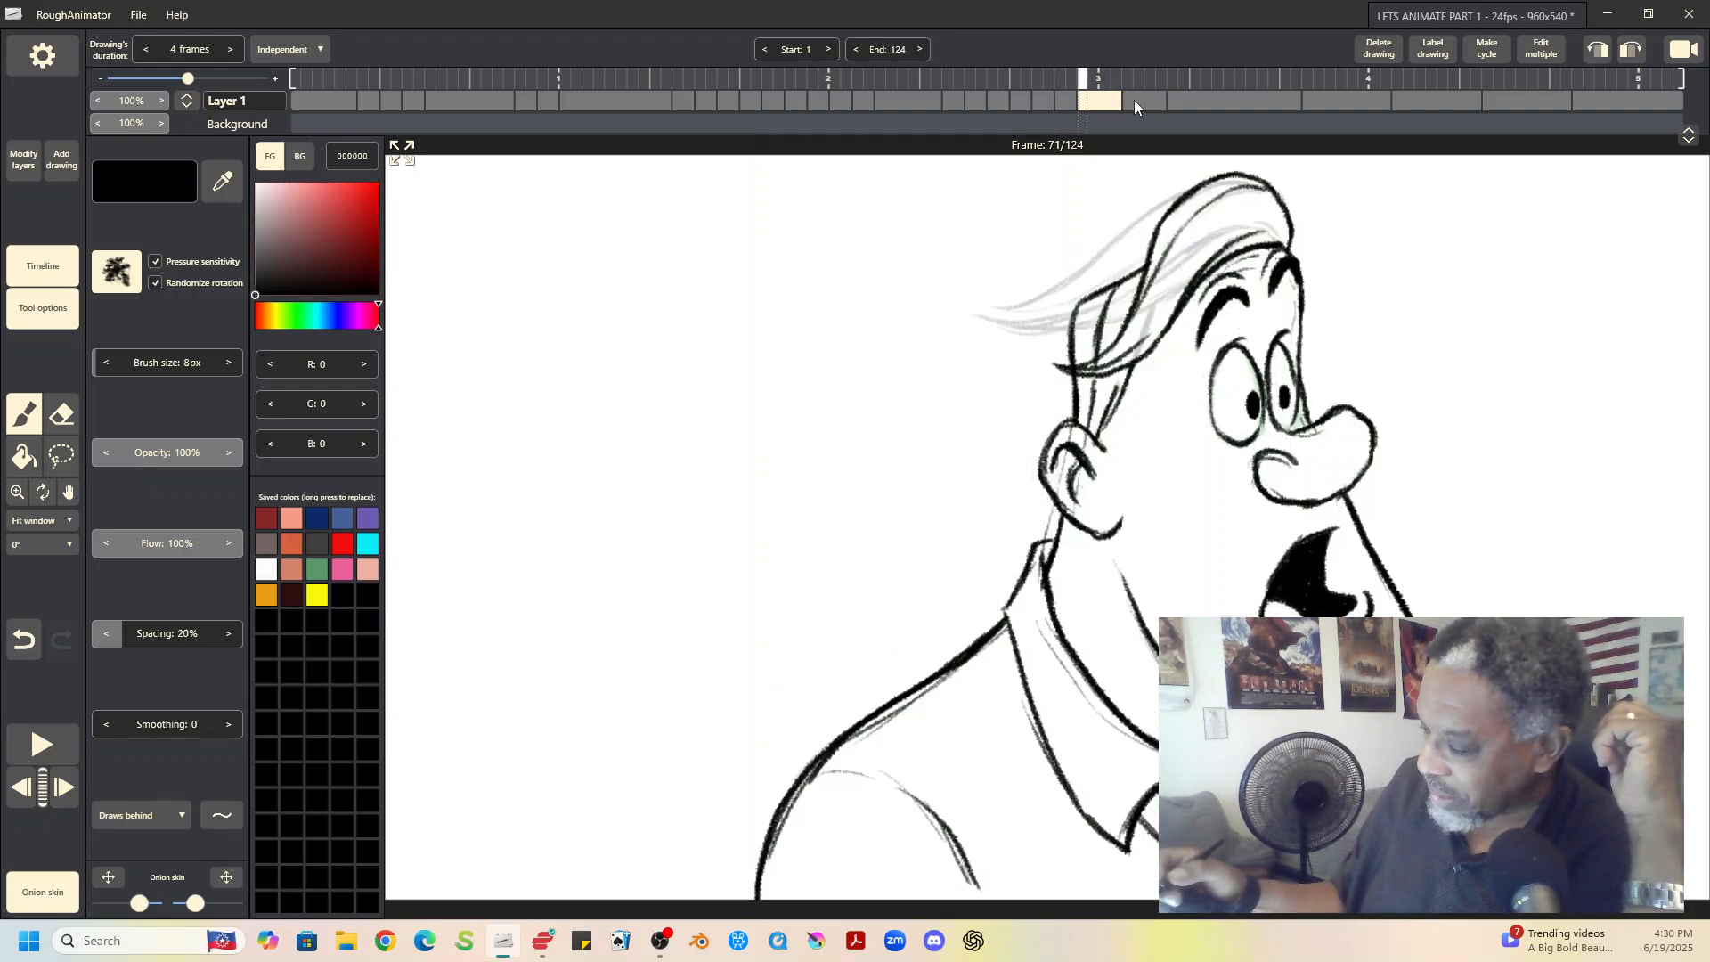
left_click(1066, 99)
left_click(1103, 103)
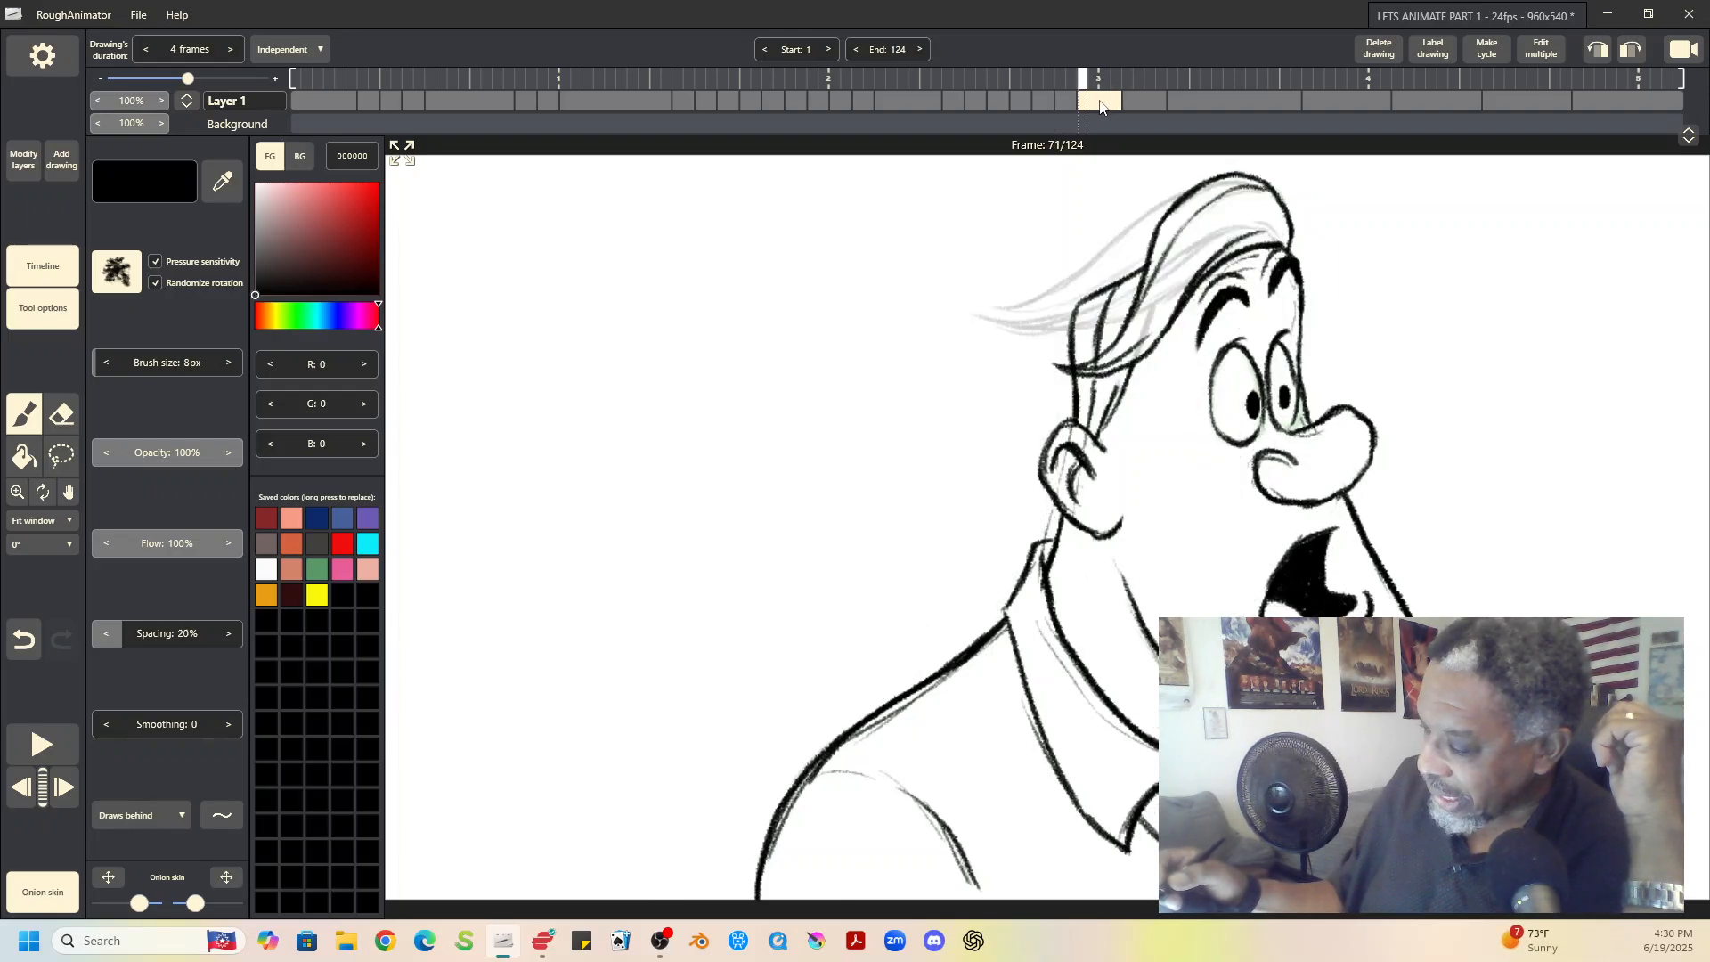
left_click(61, 160)
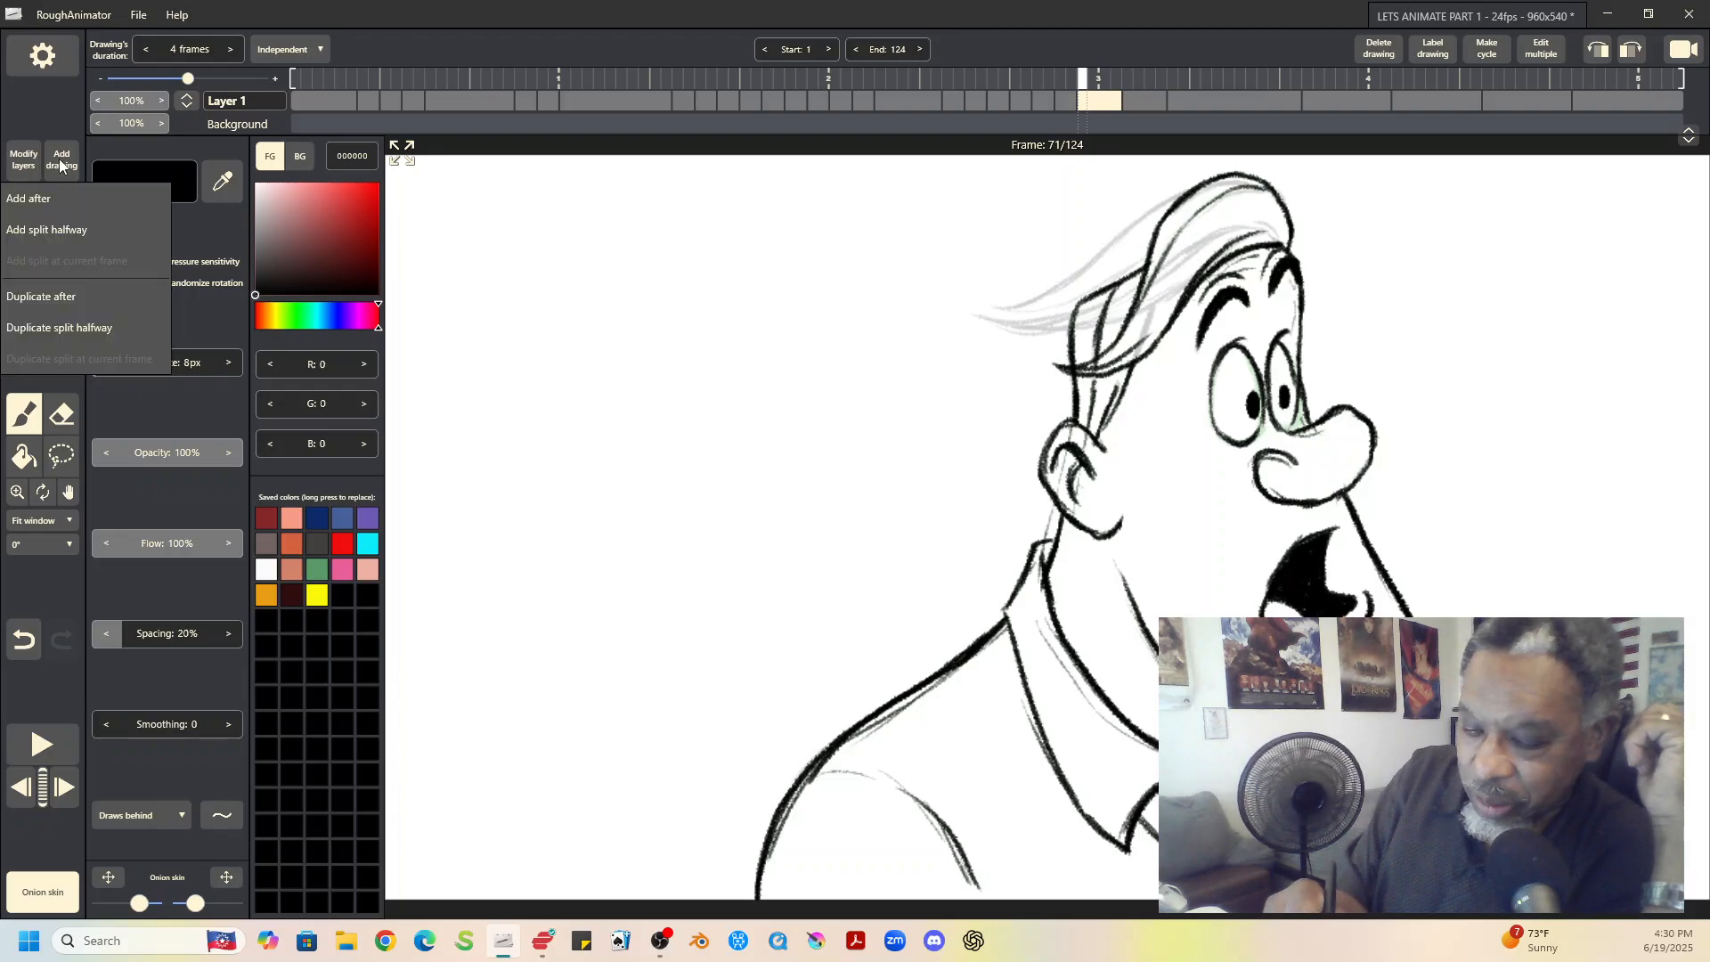
left_click(65, 329)
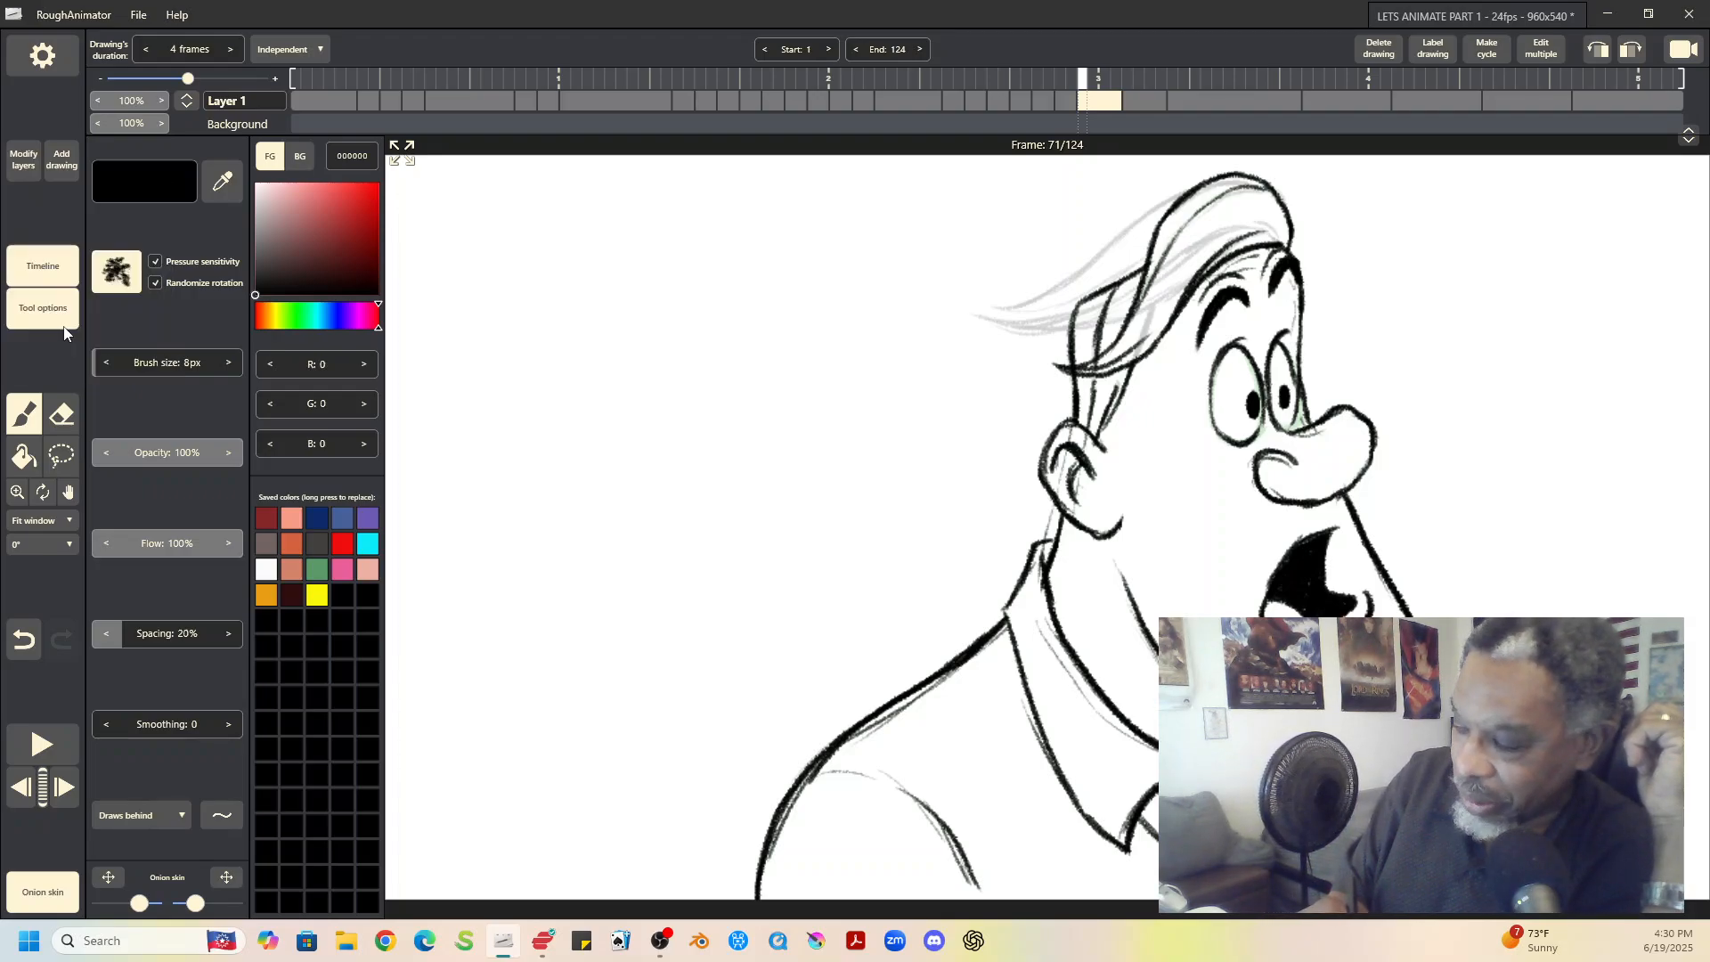
Step: Compare the character's hair across the consecutive drawings at frames 69, 71 and 73
left_click(1090, 100)
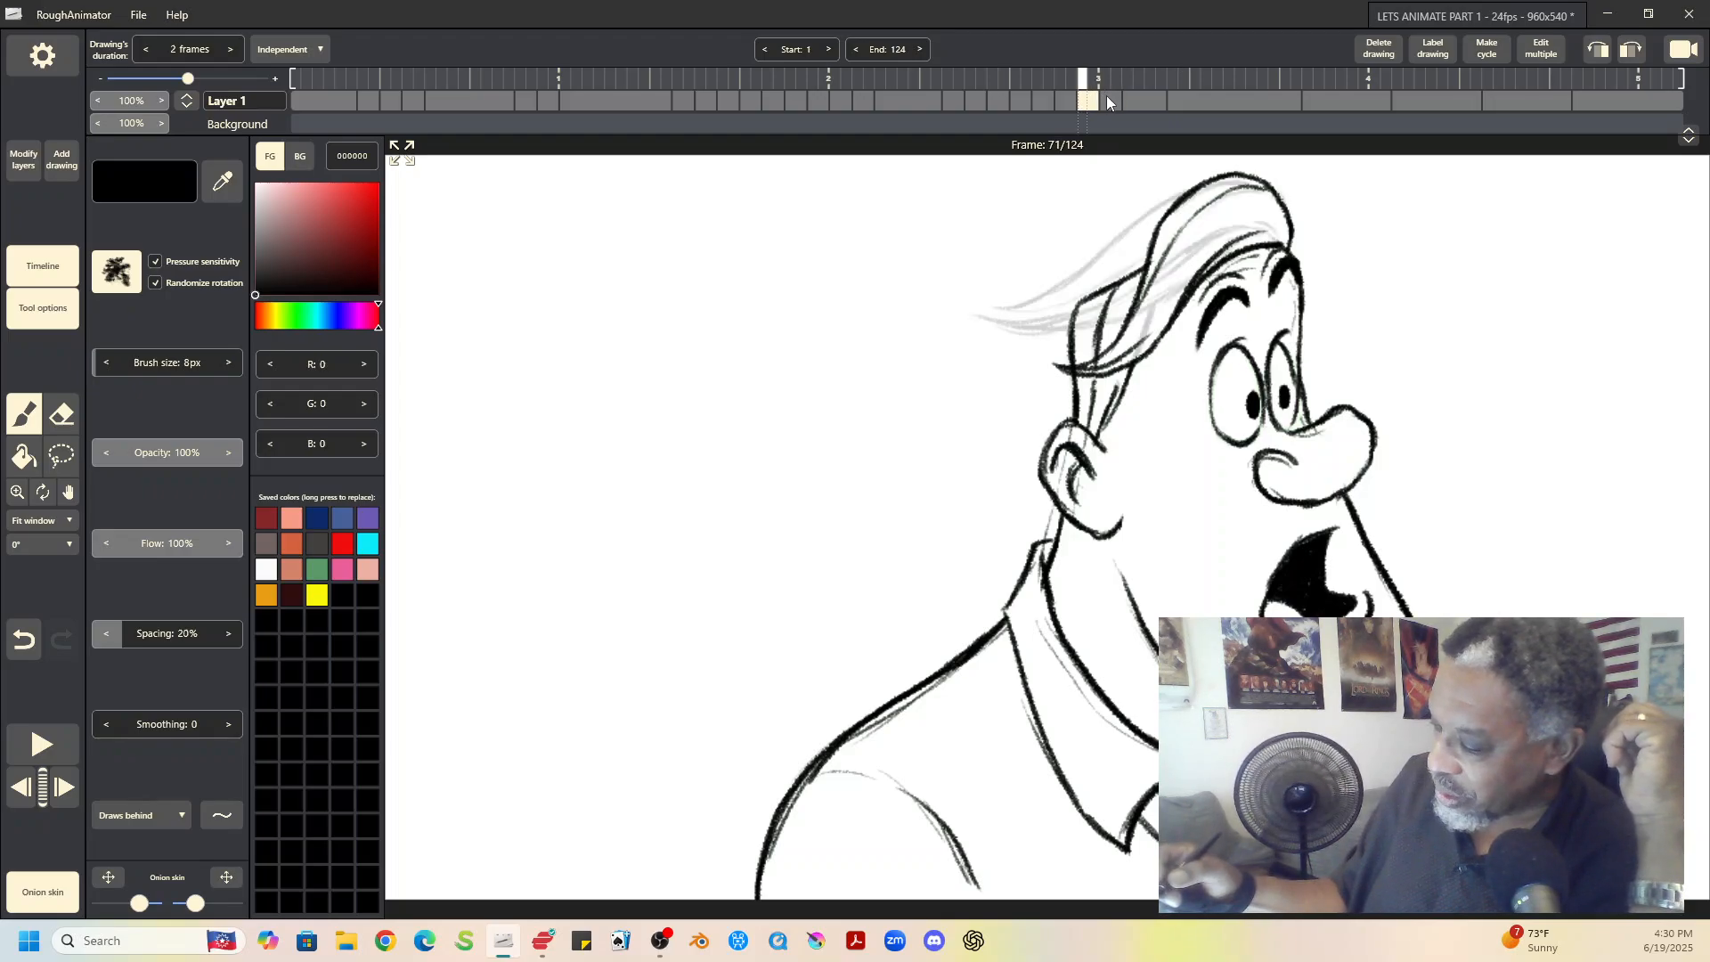
left_click(1112, 100)
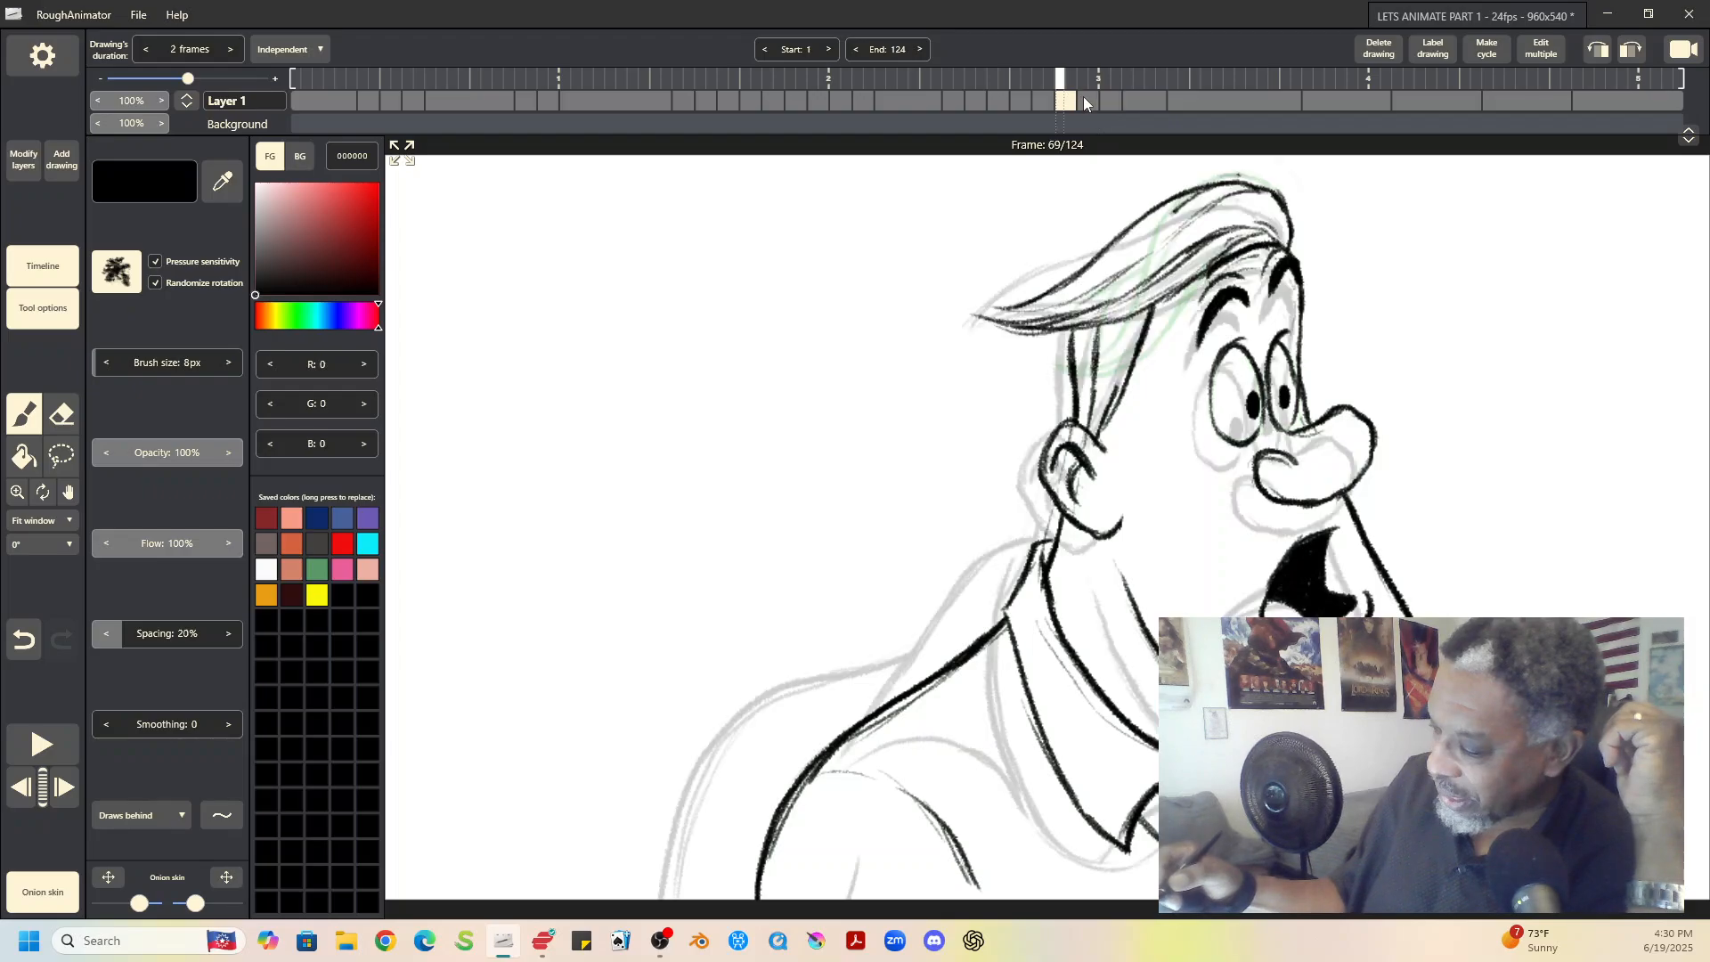
left_click(1086, 99)
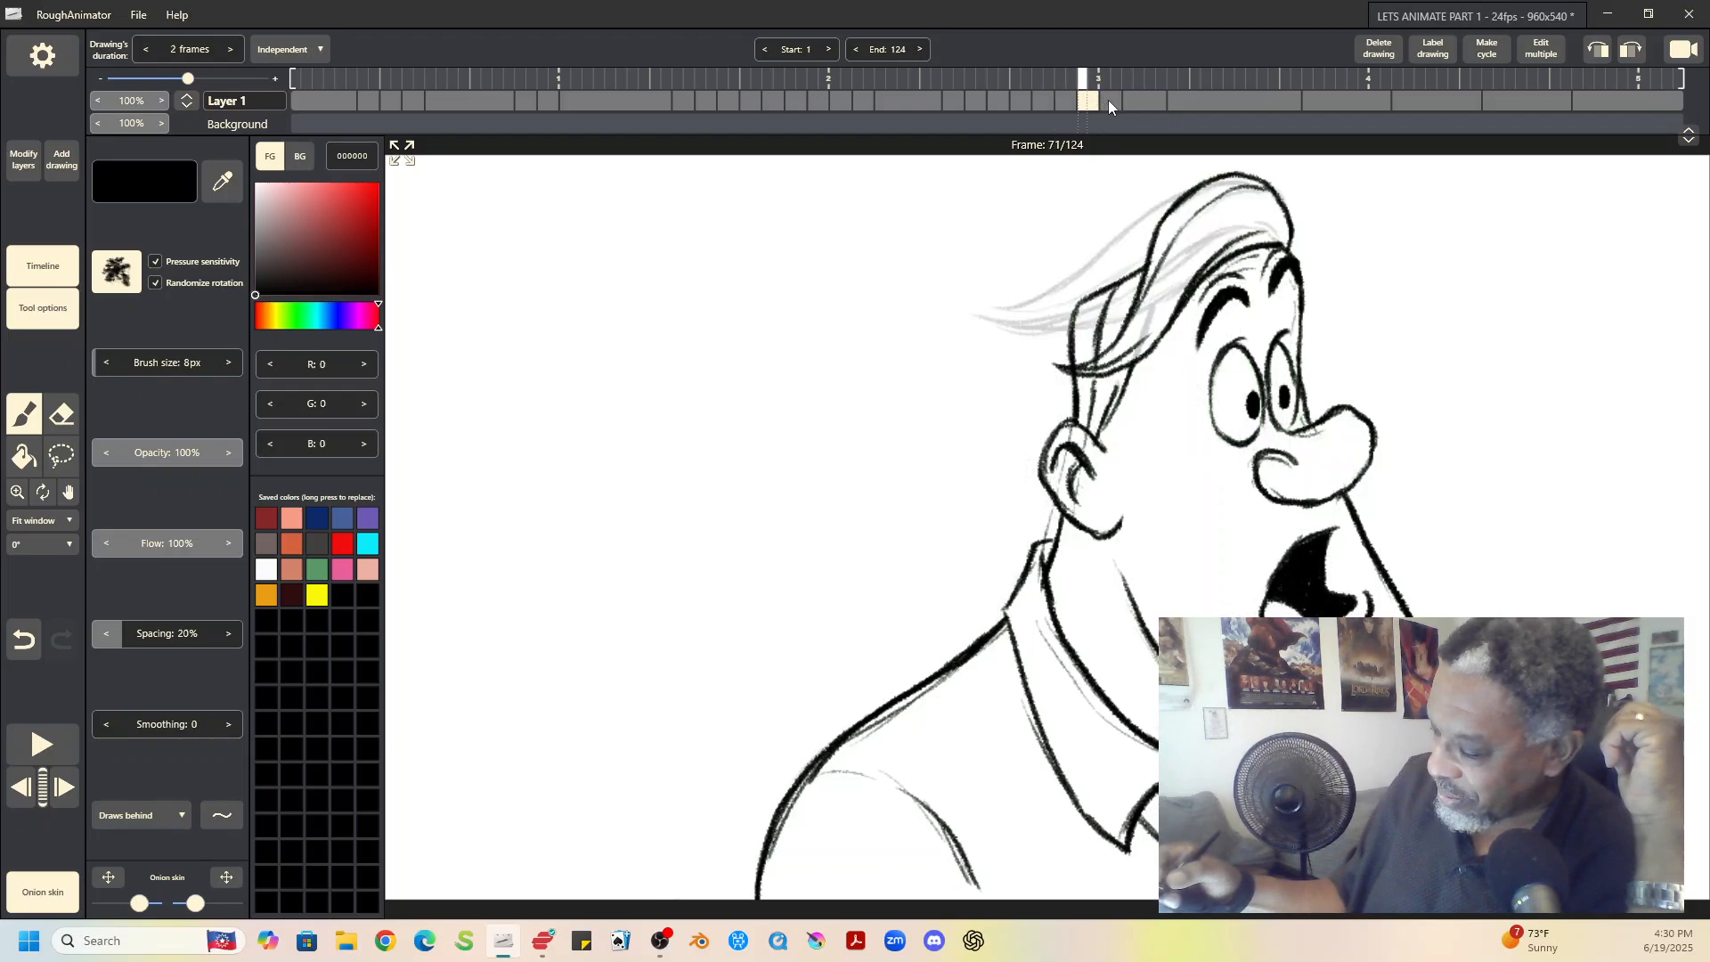
left_click(1112, 99)
left_click(1068, 99)
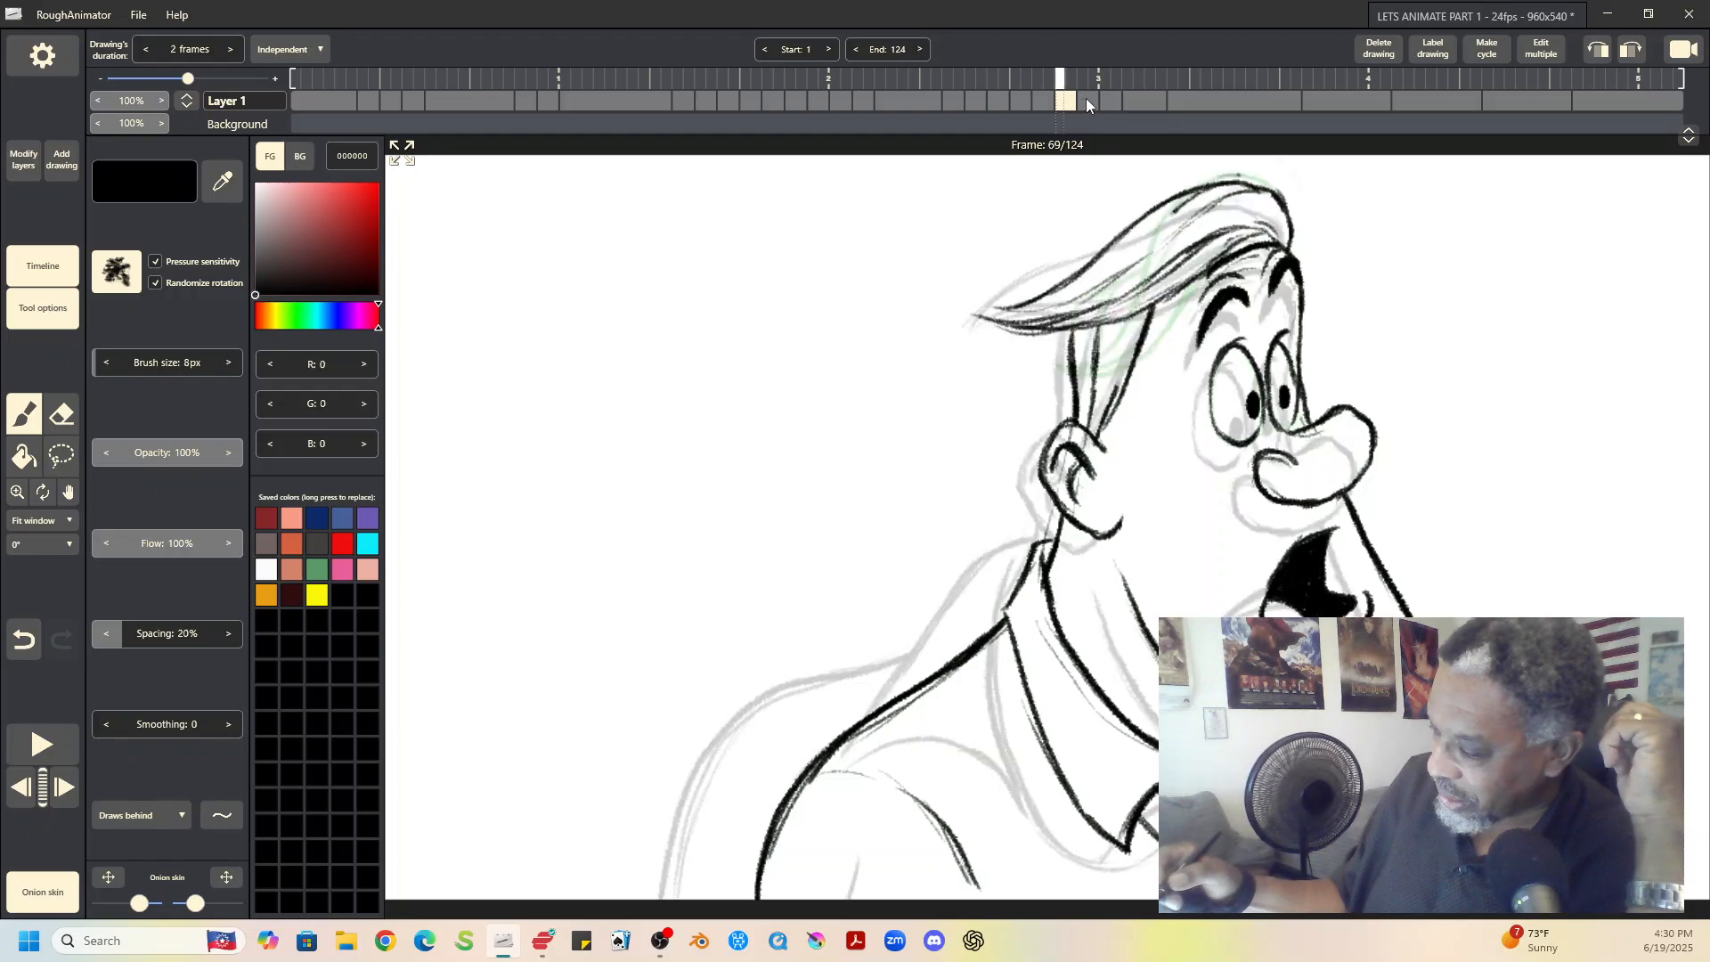
left_click(1091, 101)
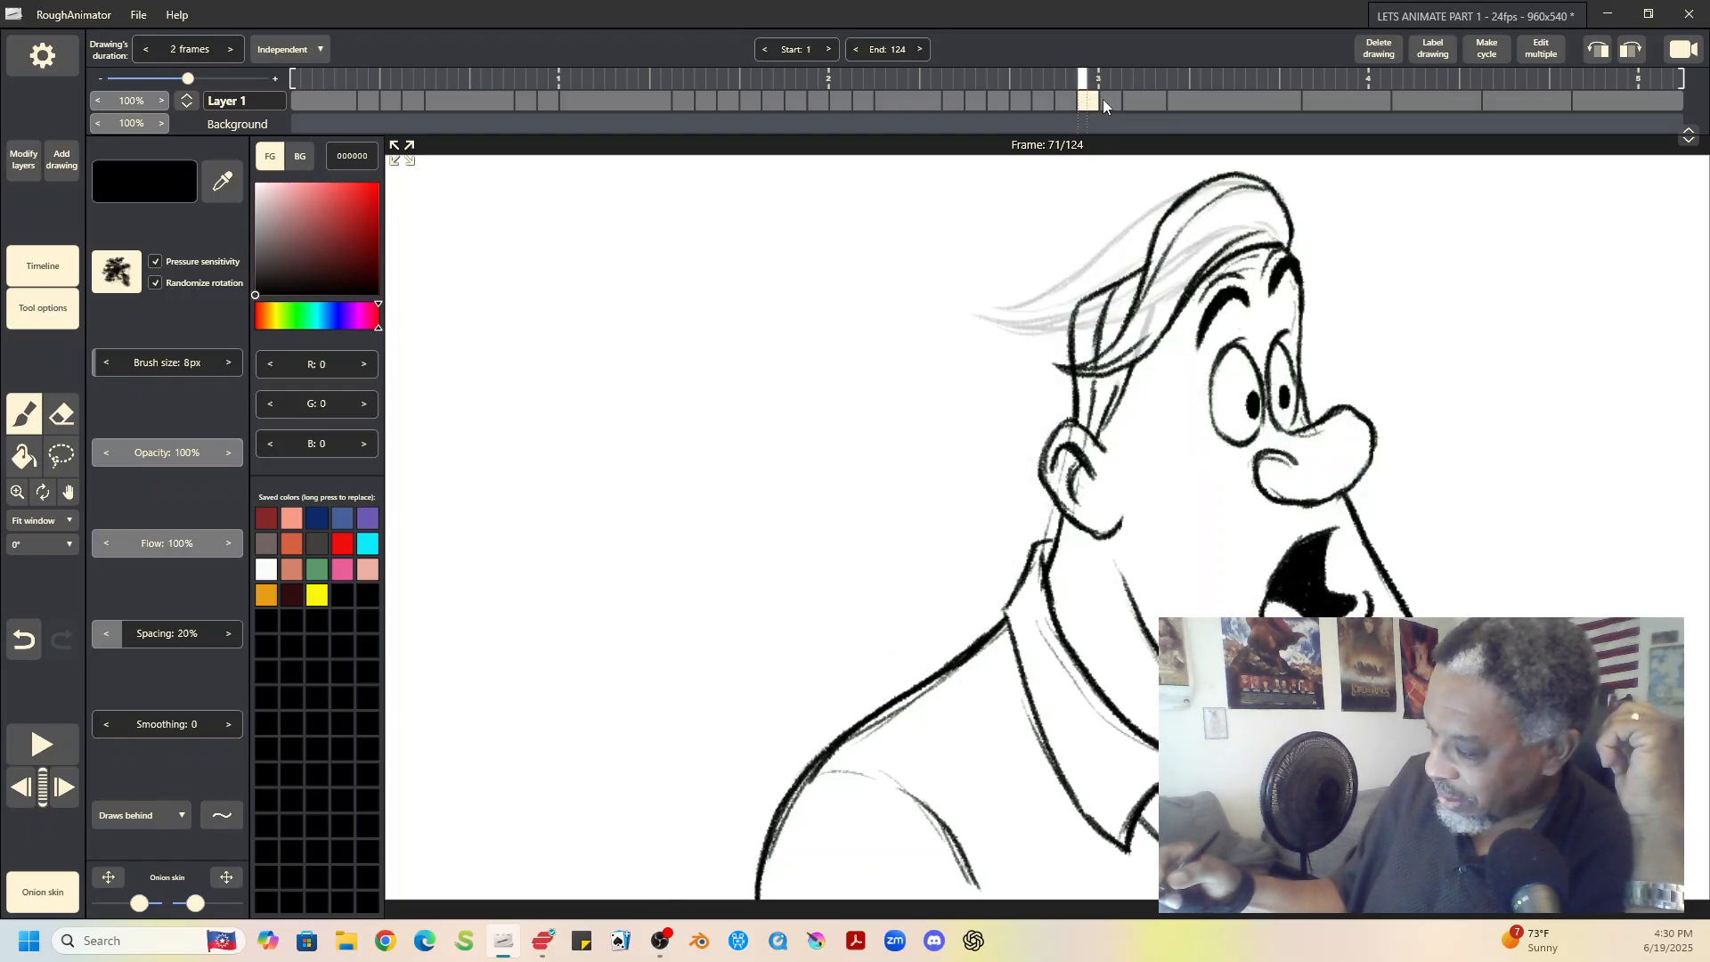
left_click(1112, 98)
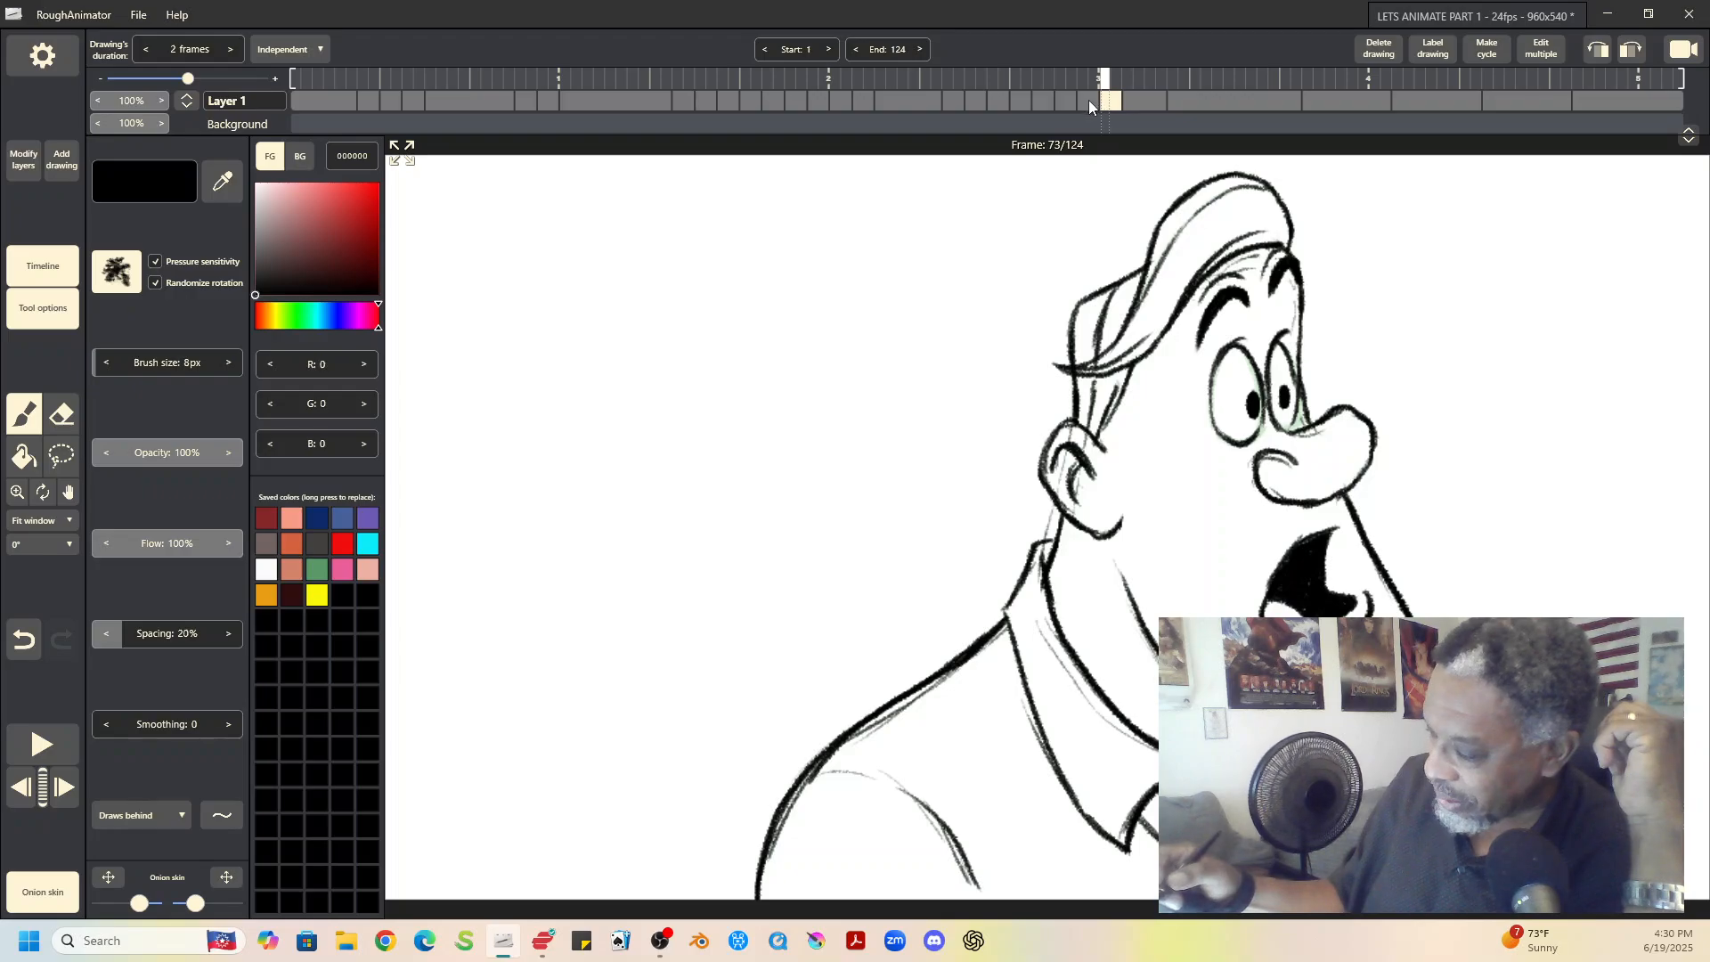
left_click(1090, 101)
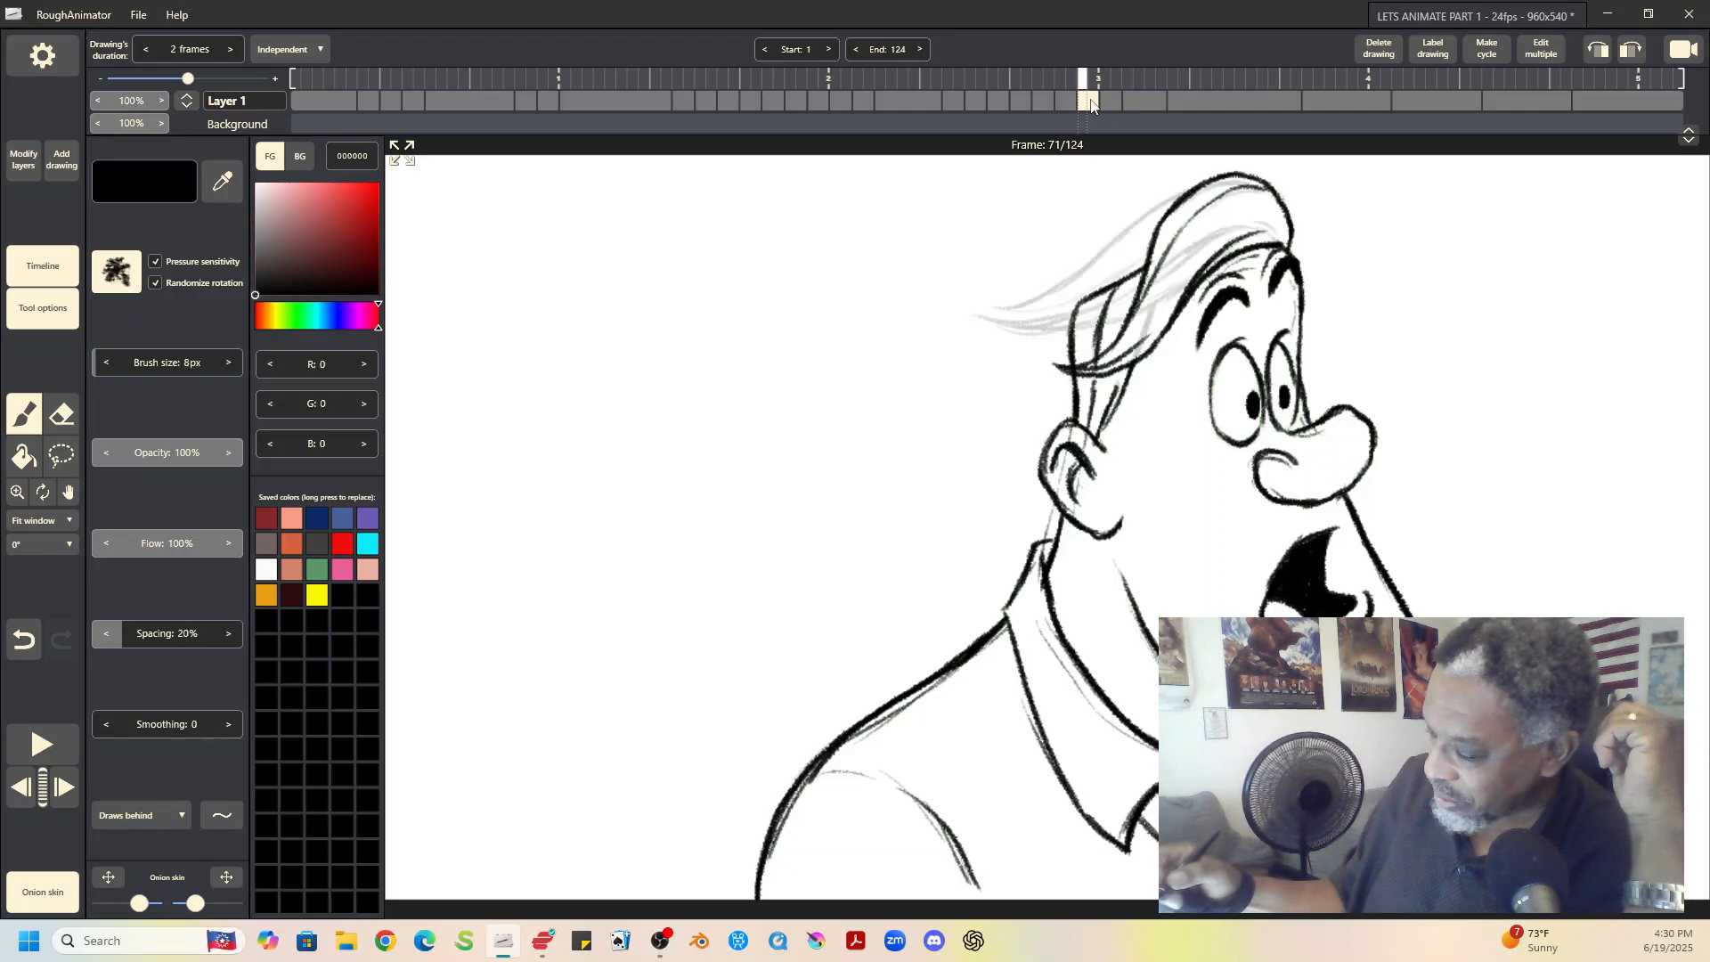
Step: Erase the back hair on the frame 71 drawing, redraw it as an in-between of the adjacent drawings, and play back the animation
left_click(61, 414)
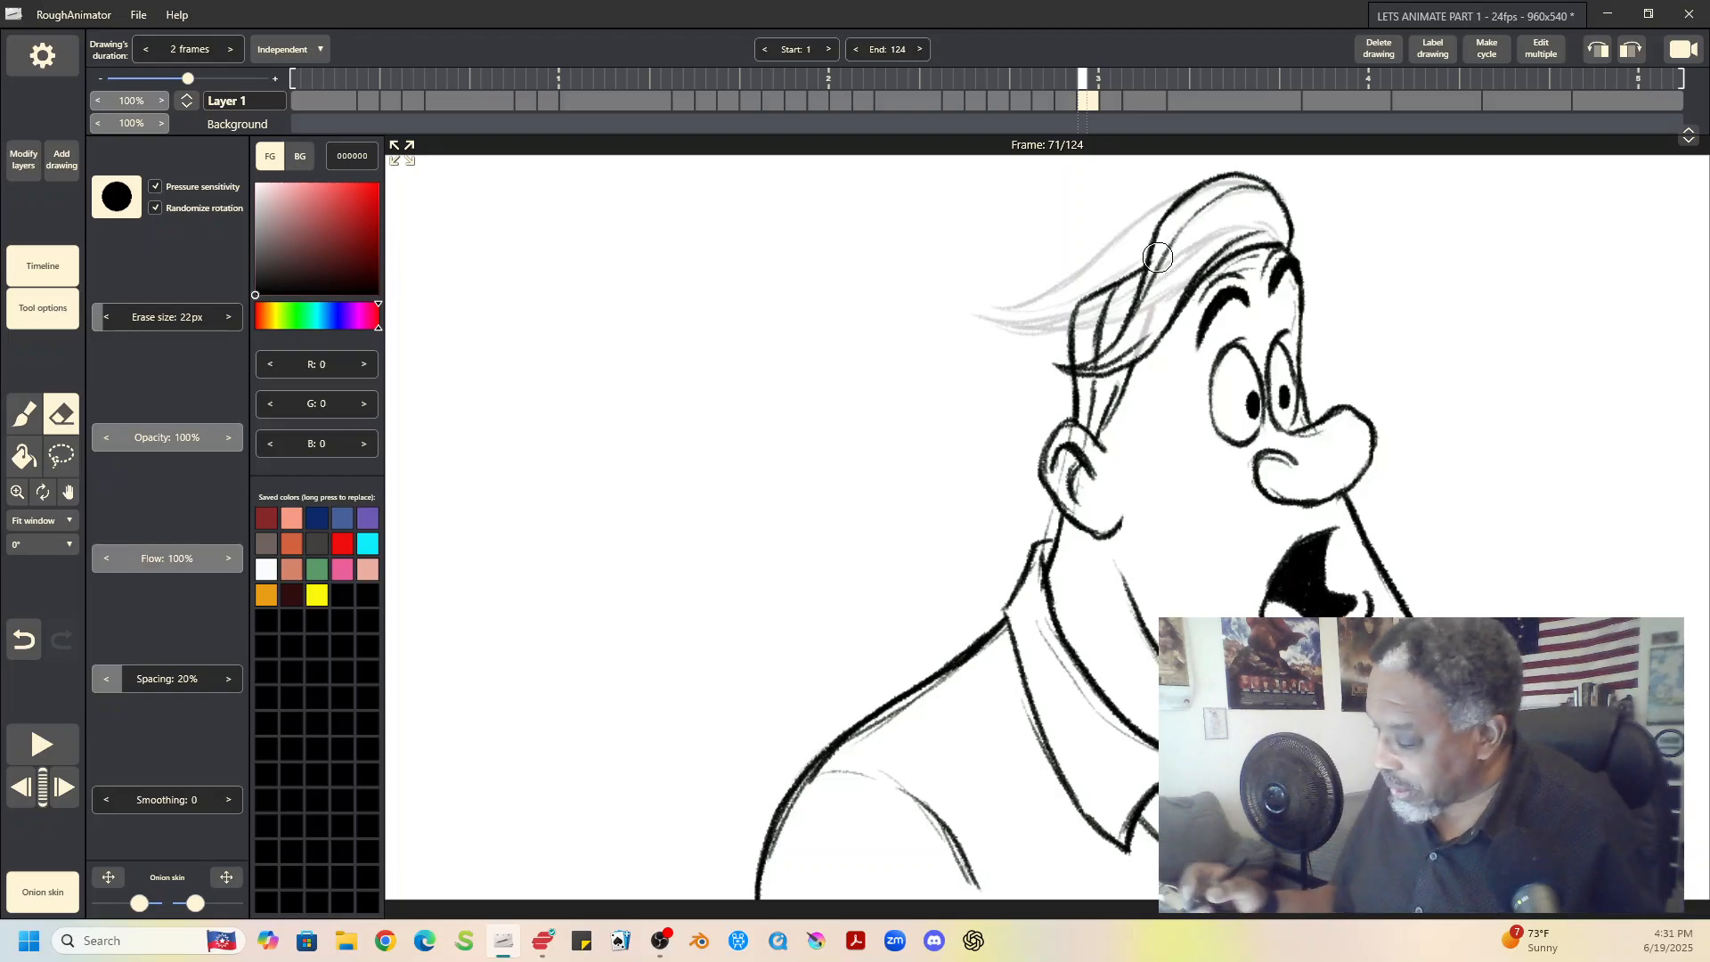
mouse_move(1153, 258)
left_mouse_down()
mouse_move(1180, 208)
mouse_move(1129, 295)
mouse_move(1077, 307)
mouse_move(1052, 356)
mouse_move(1126, 330)
mouse_move(1121, 364)
mouse_move(1250, 229)
mouse_move(1145, 309)
mouse_move(1176, 243)
left_mouse_up()
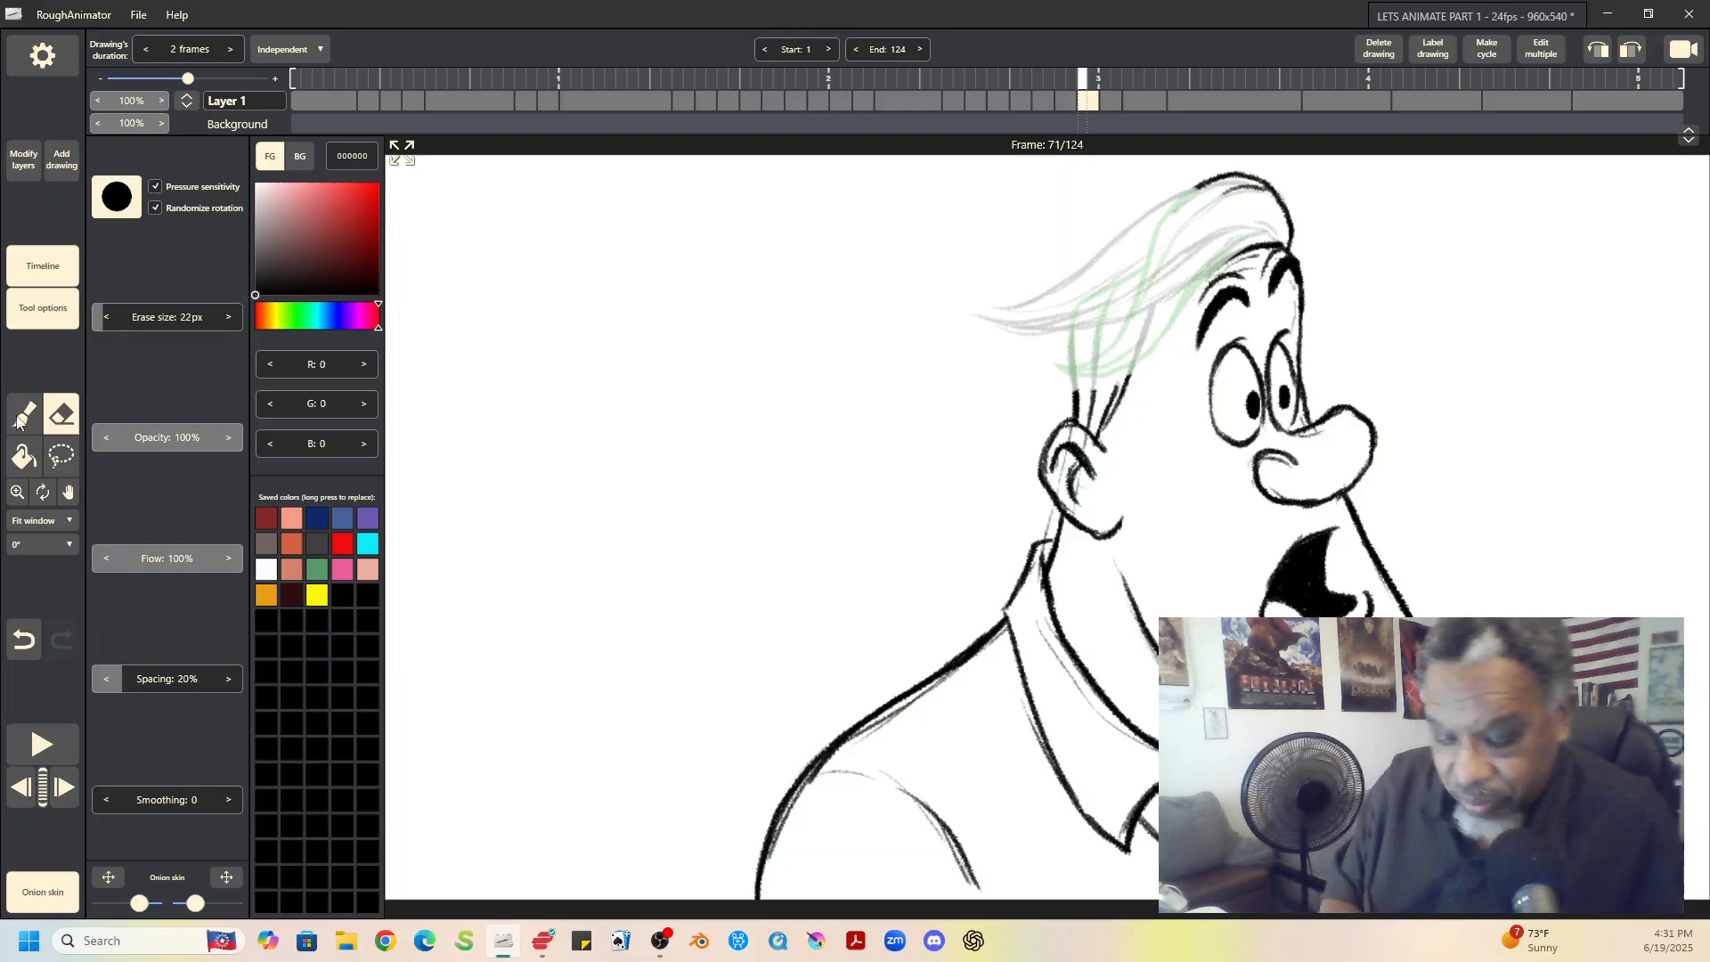
key("b")
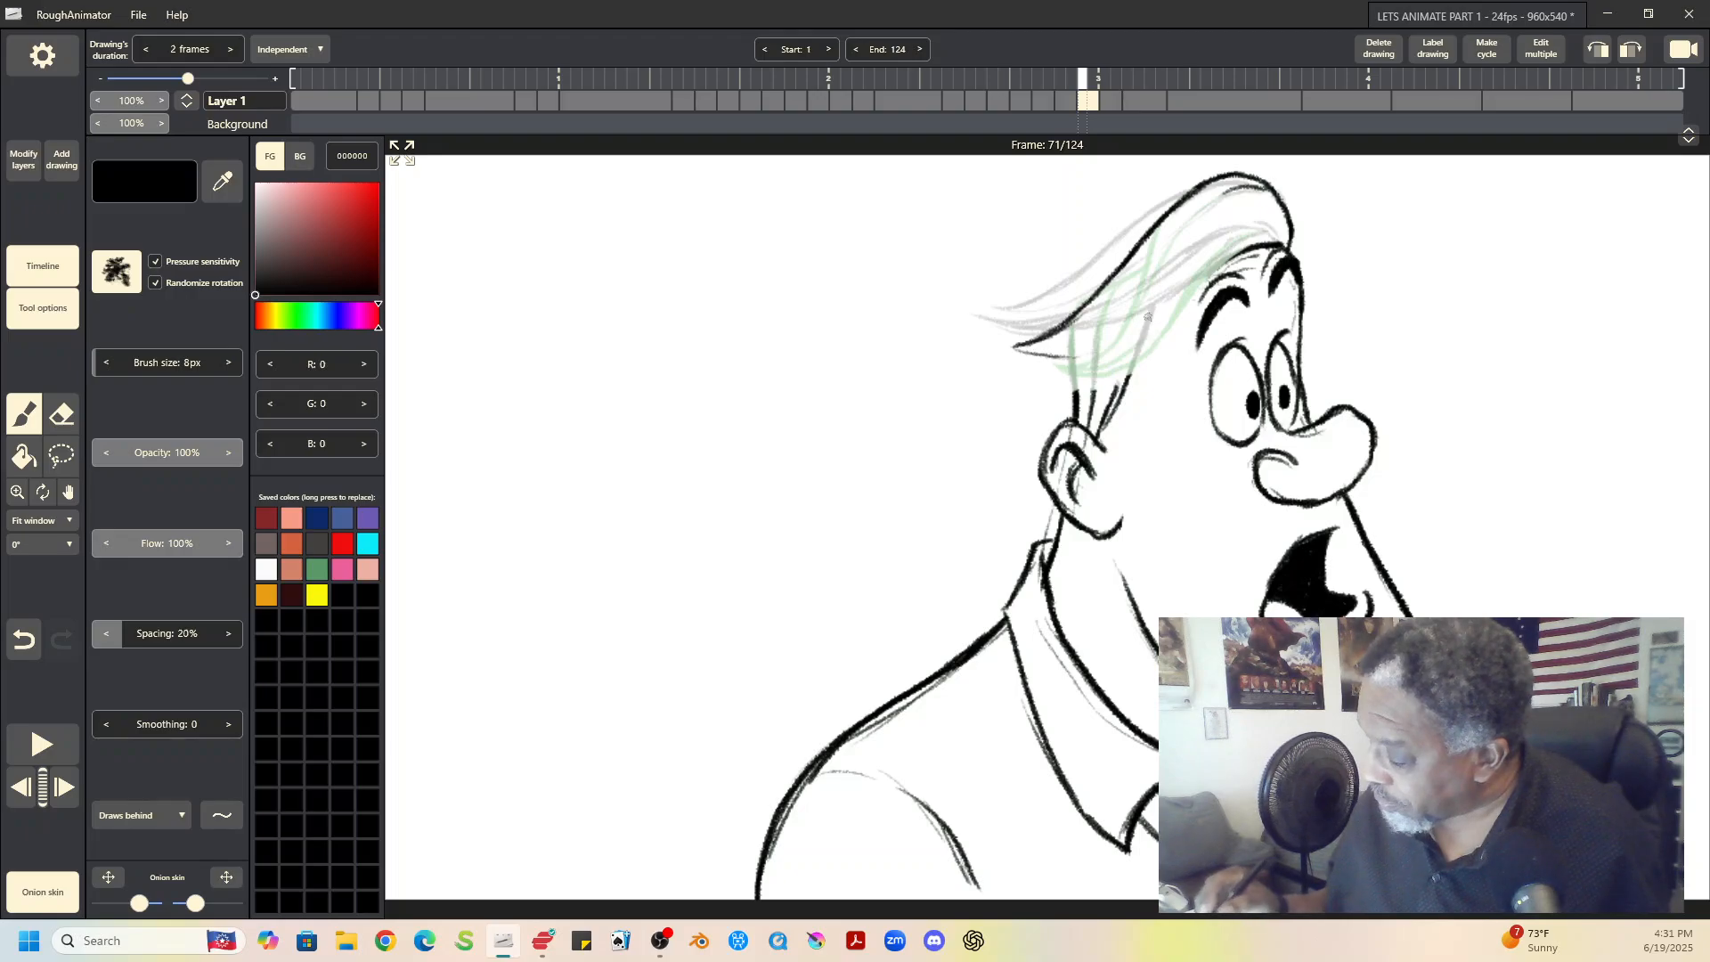
left_click_drag(1217, 271, 1148, 325)
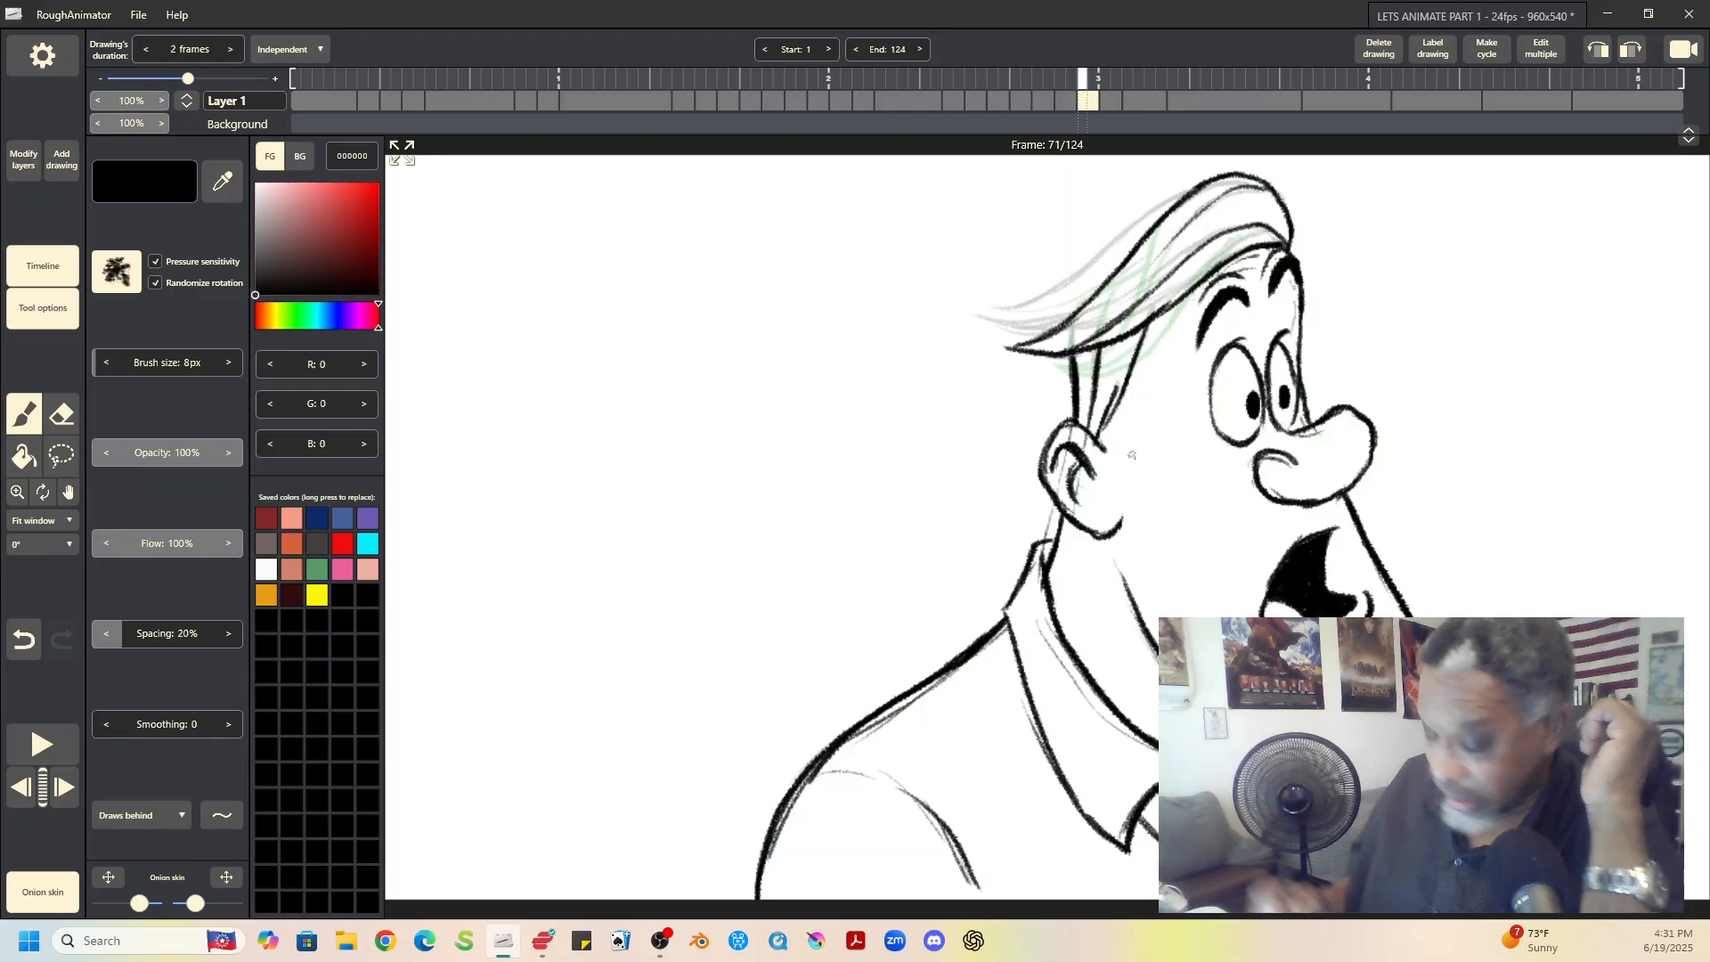
left_click(42, 743)
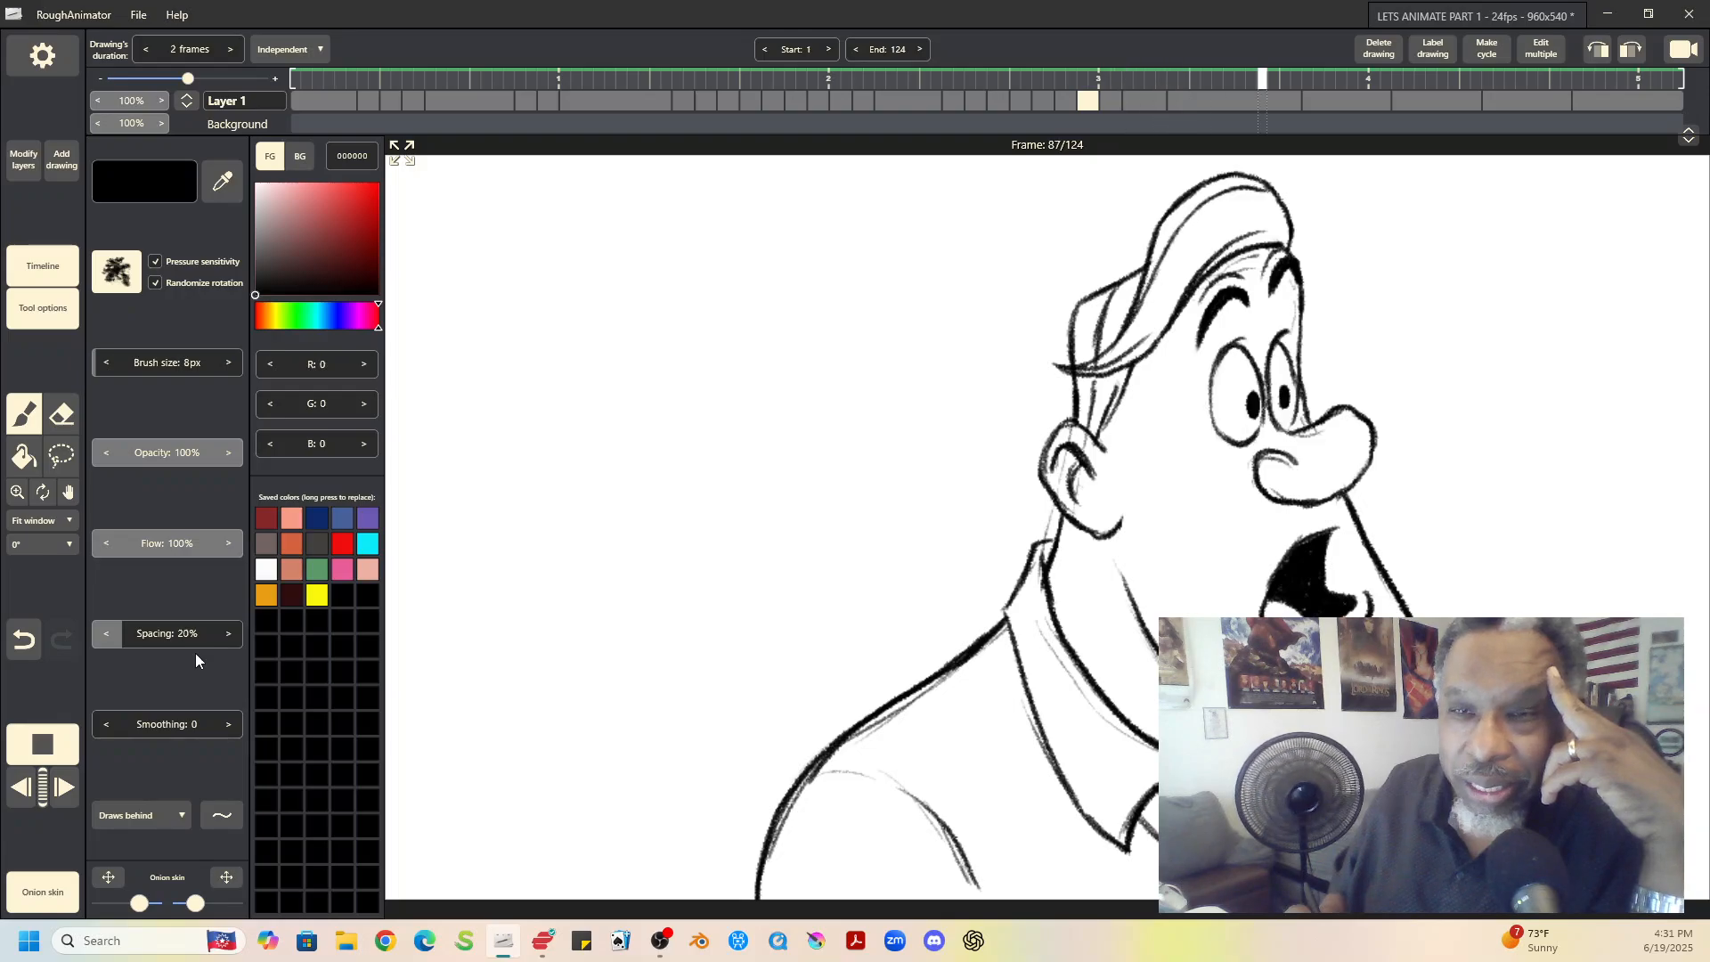
left_click(1086, 80)
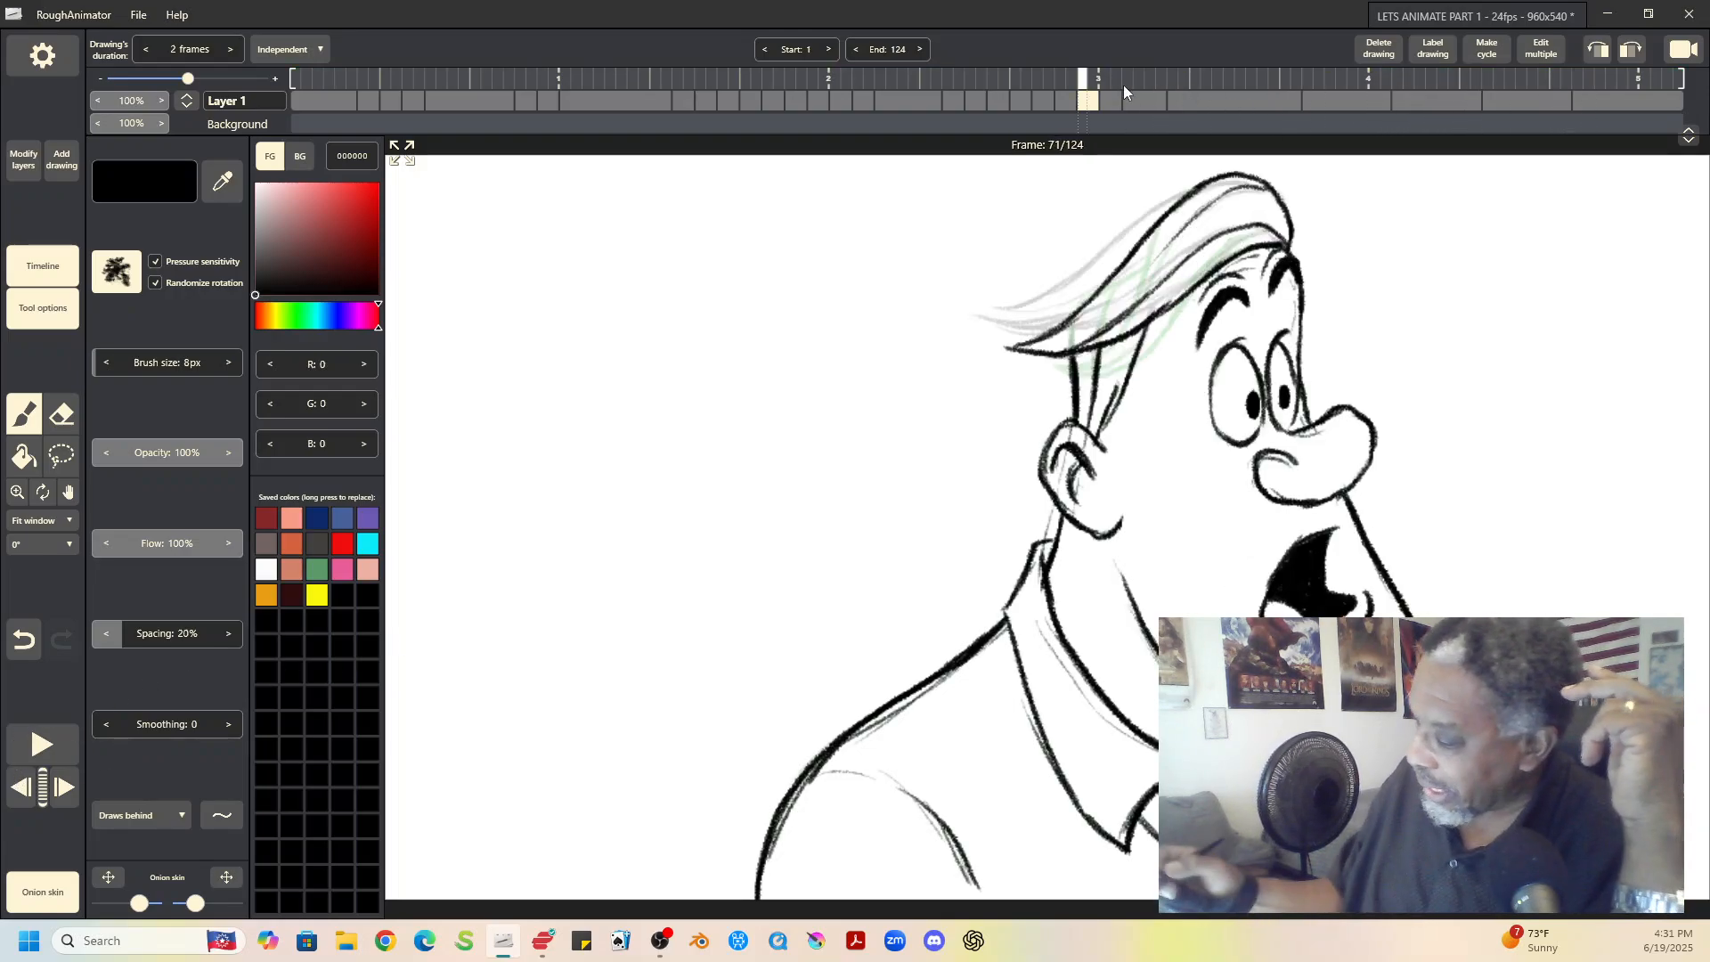
Step: Split the Layer 1 drawing at frame 75 halfway with a duplicate, giving each half 2 frames
left_click(1121, 98)
left_click(1145, 105)
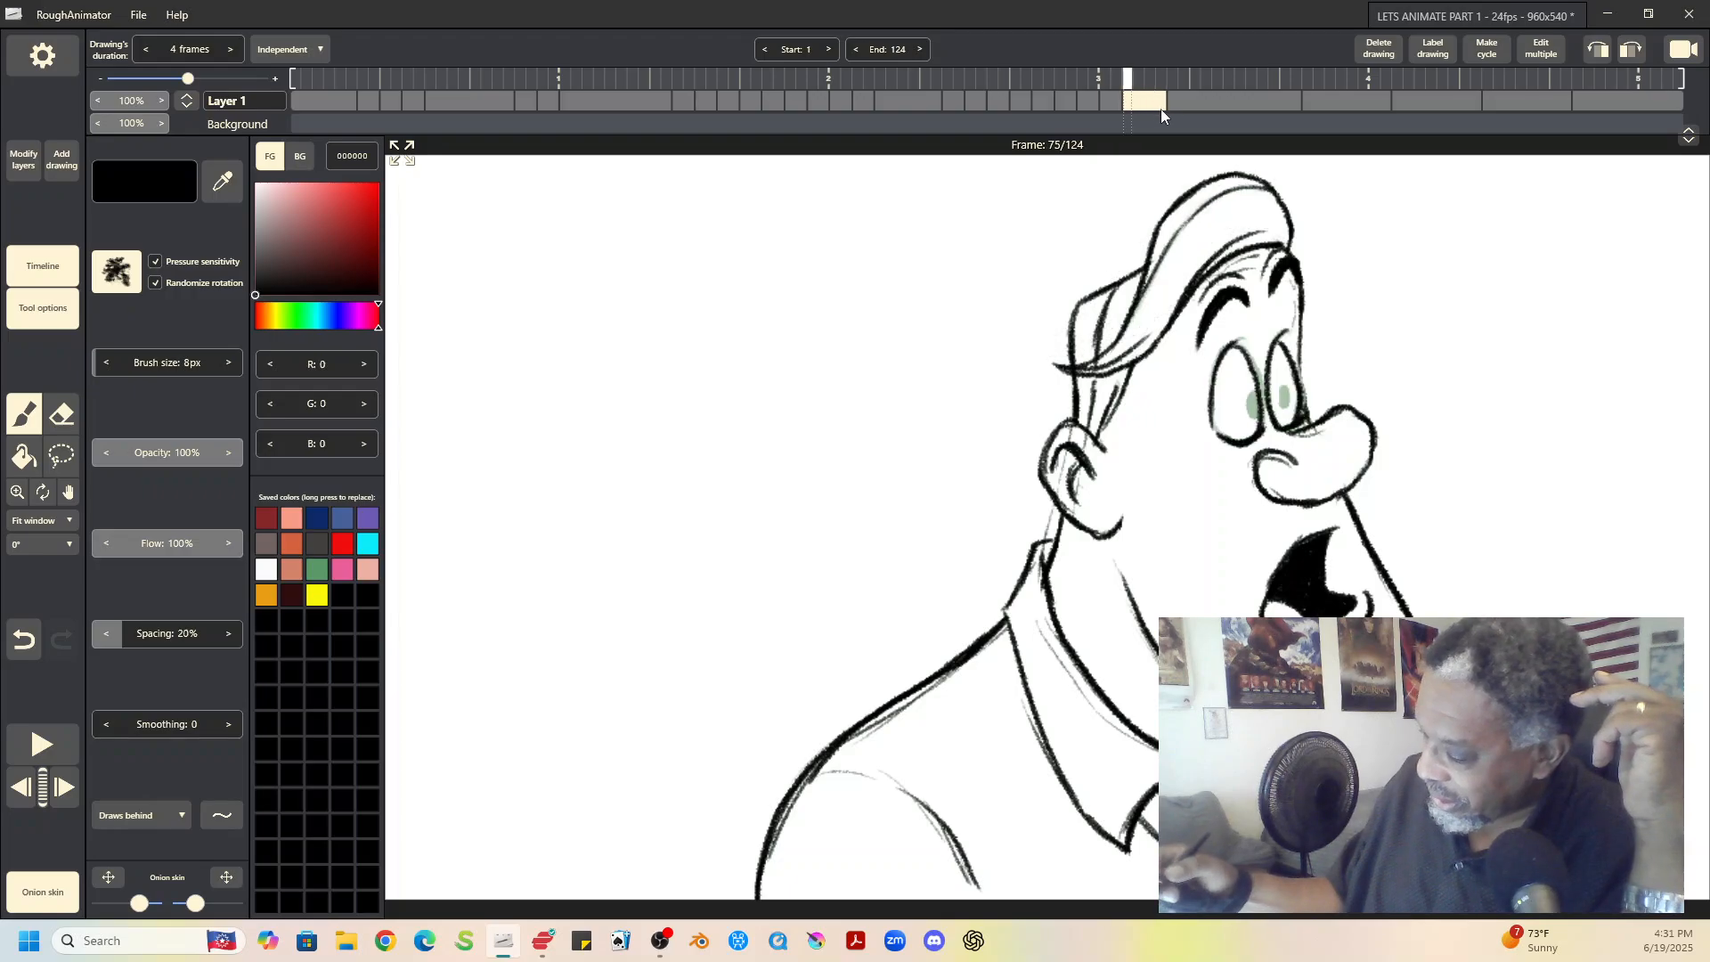
left_click(1119, 100)
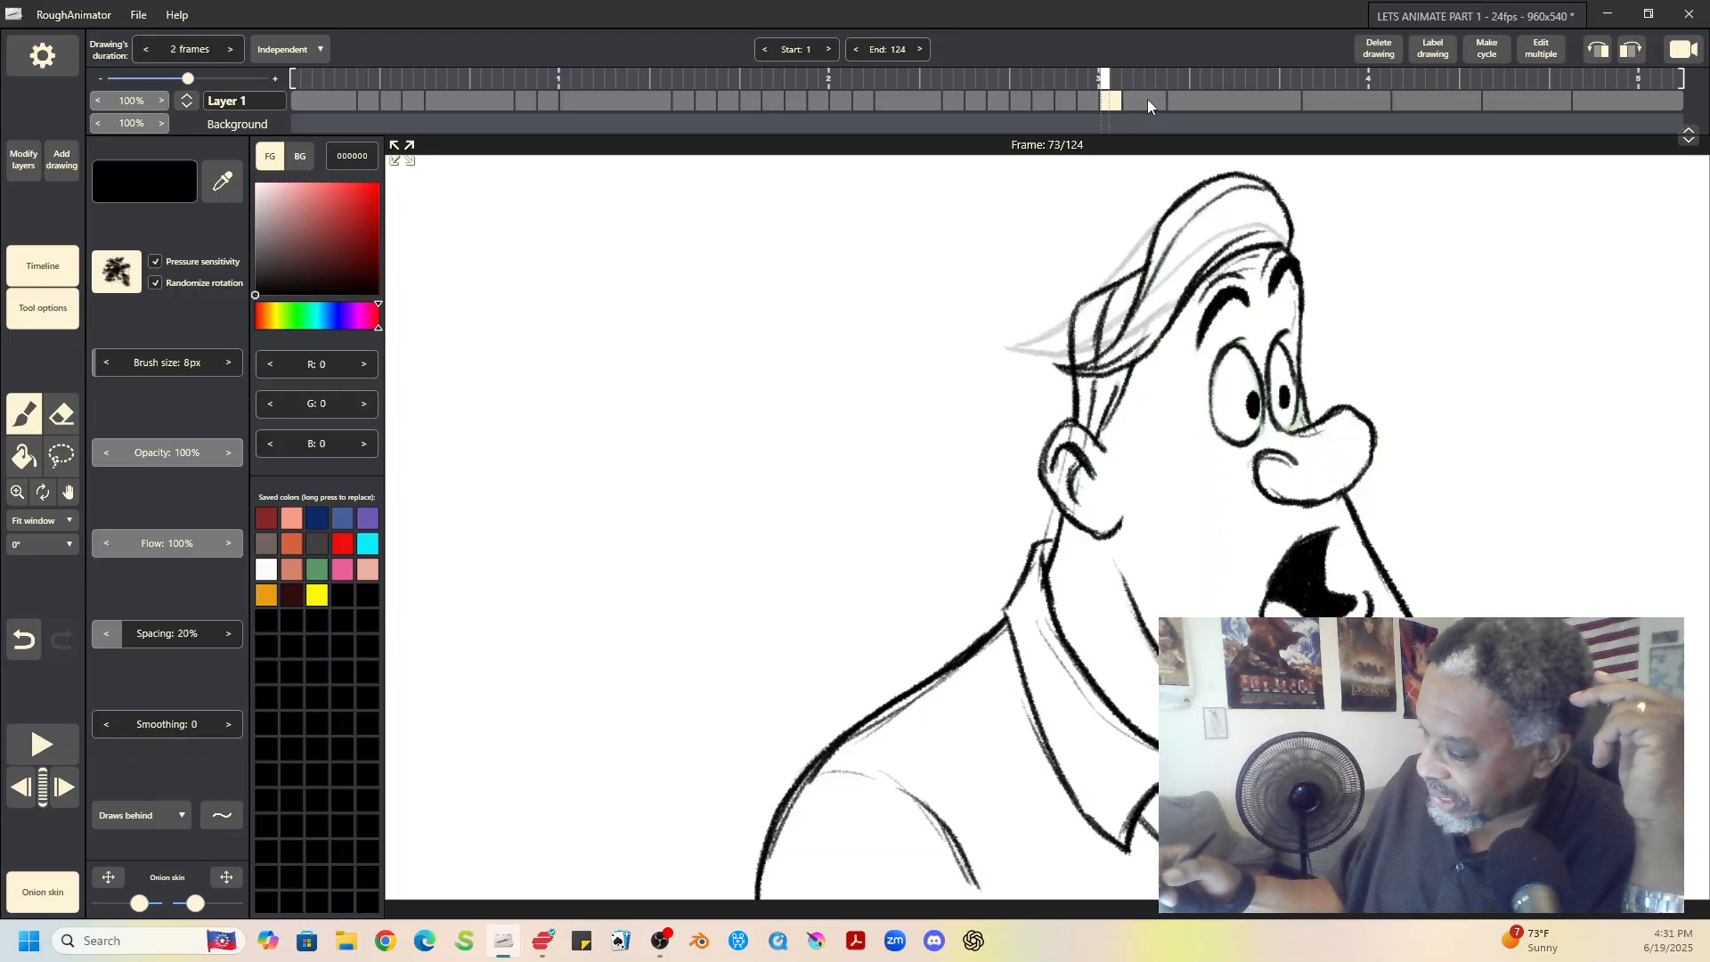
left_click(1148, 101)
left_click(1117, 99)
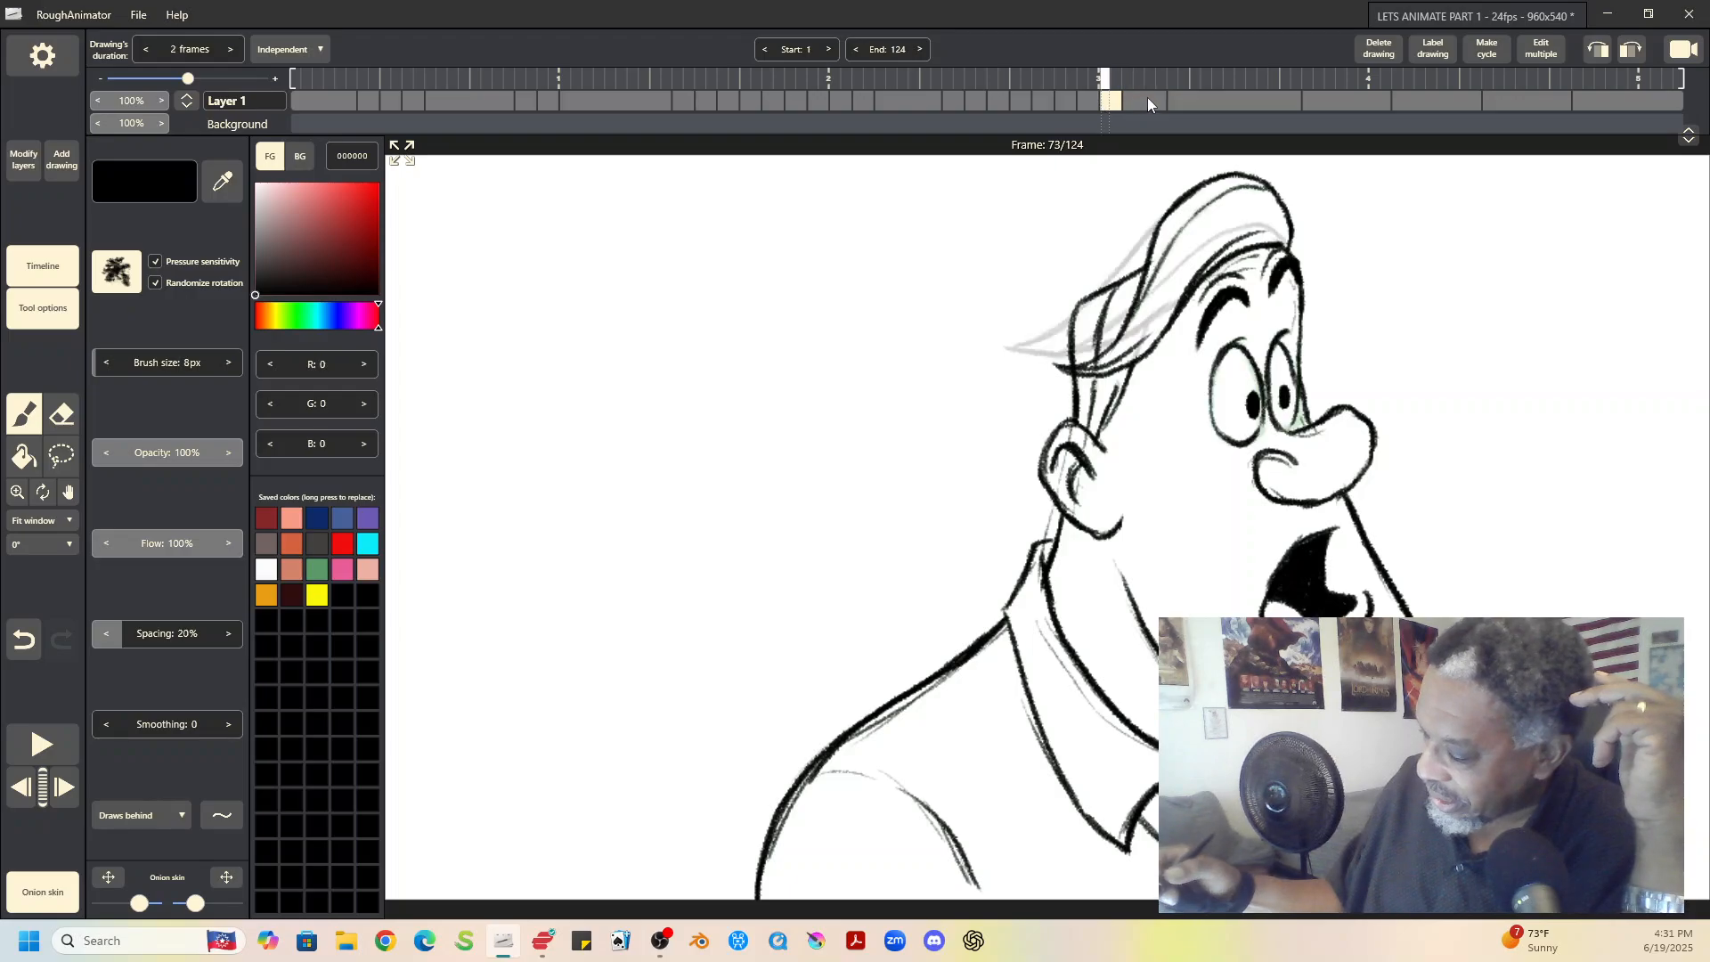
left_click(1151, 100)
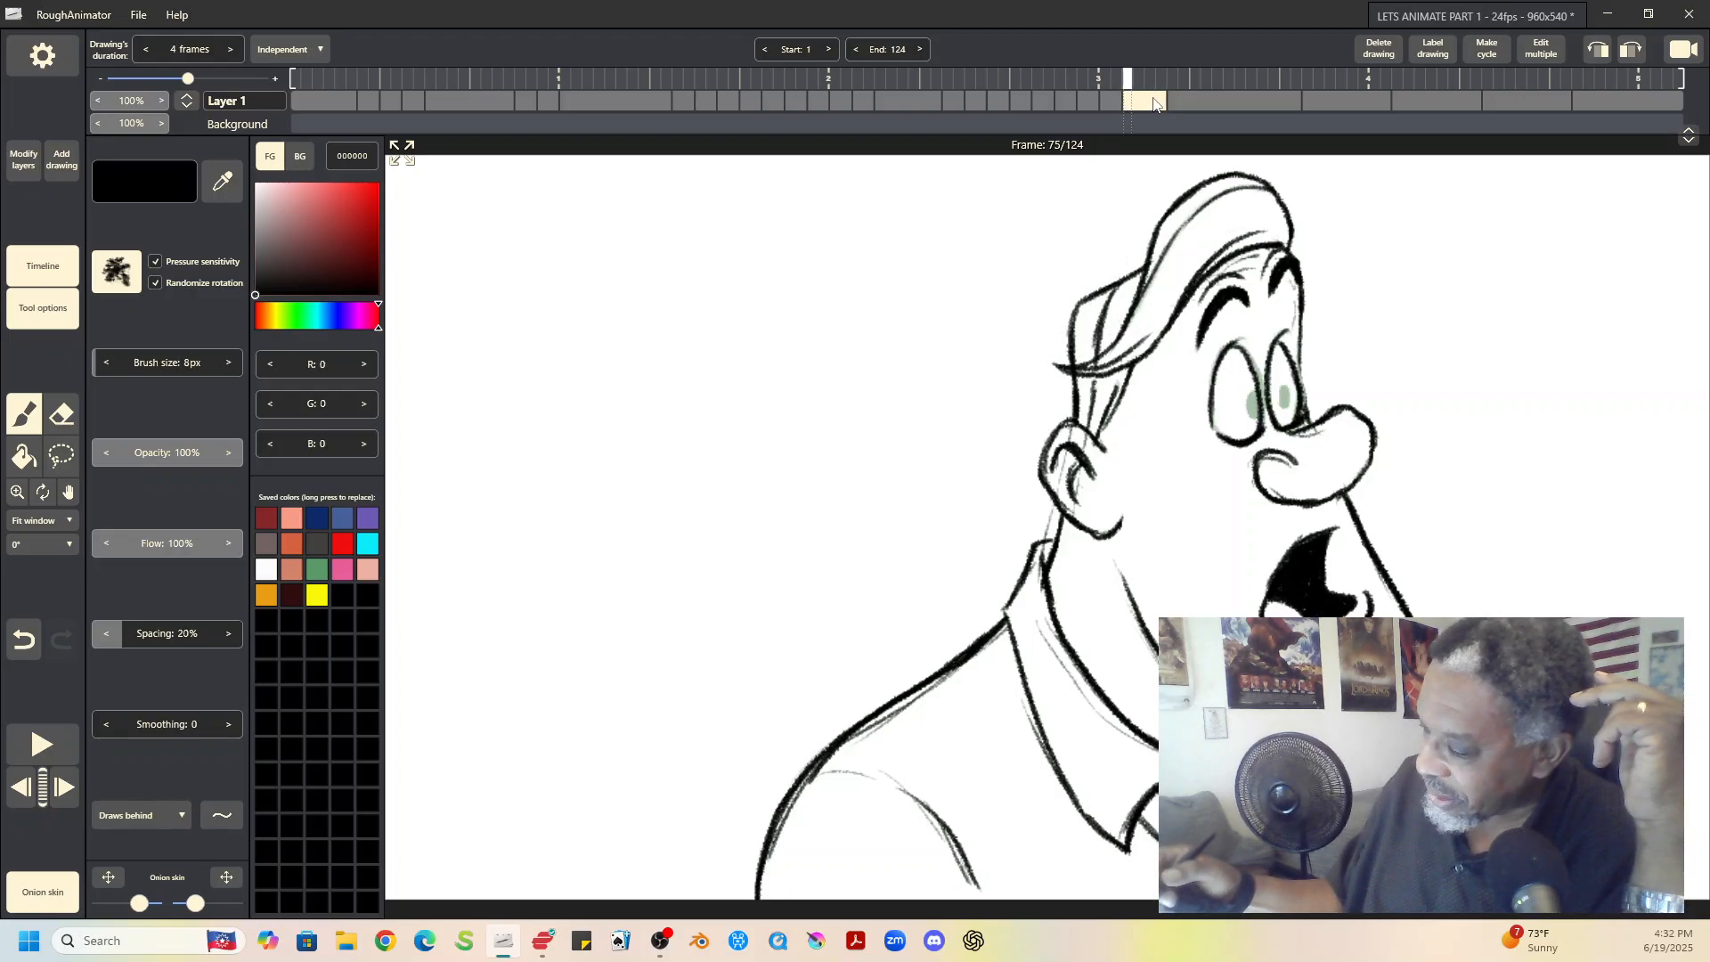
left_click(60, 160)
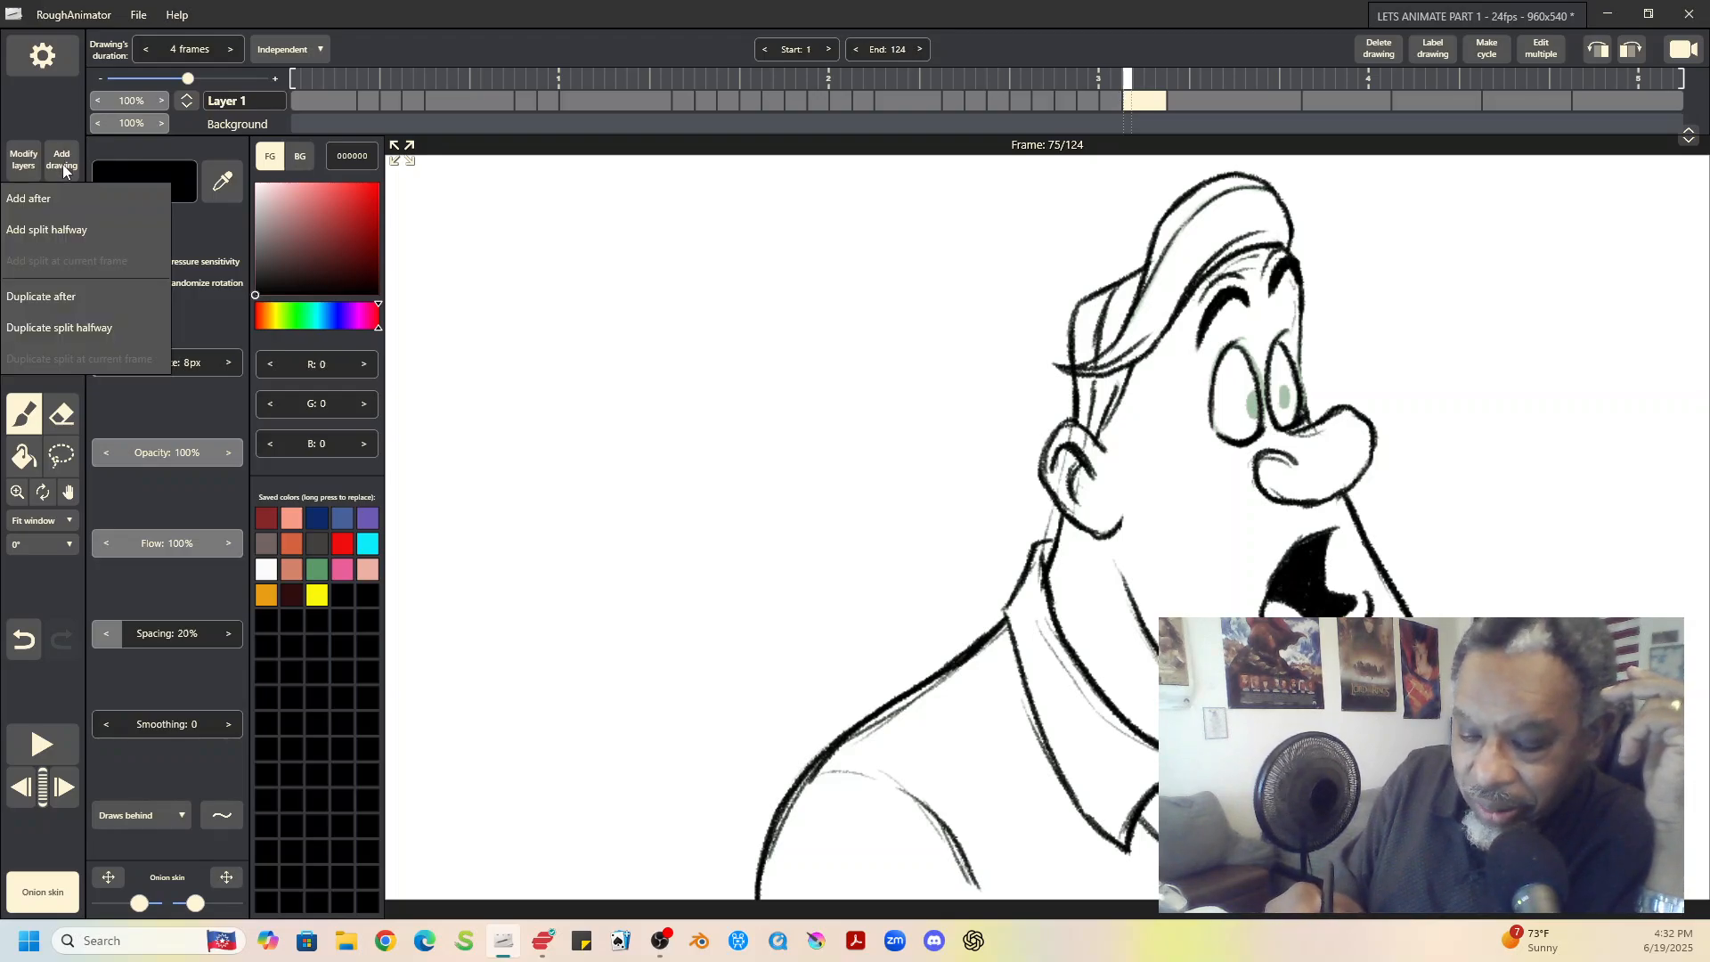
left_click(71, 328)
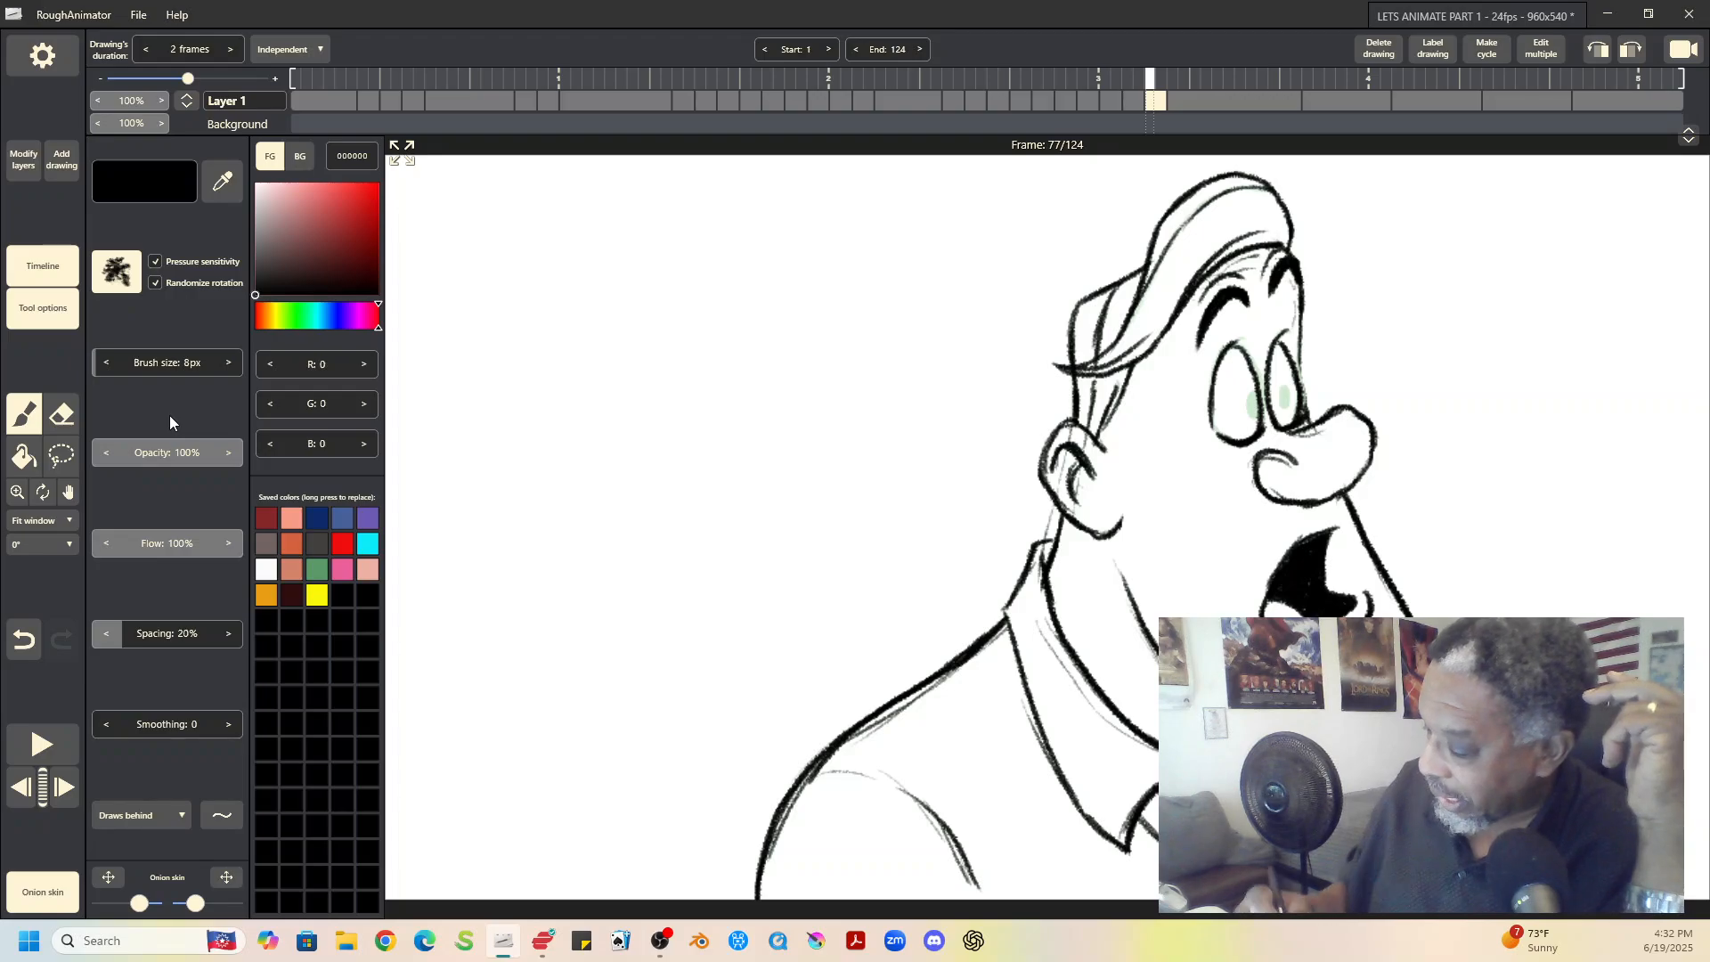
Step: Erase the lower eye outlines on the frame 75 drawing and redraw both eyes with half-closed lids and pupils
left_click(1131, 99)
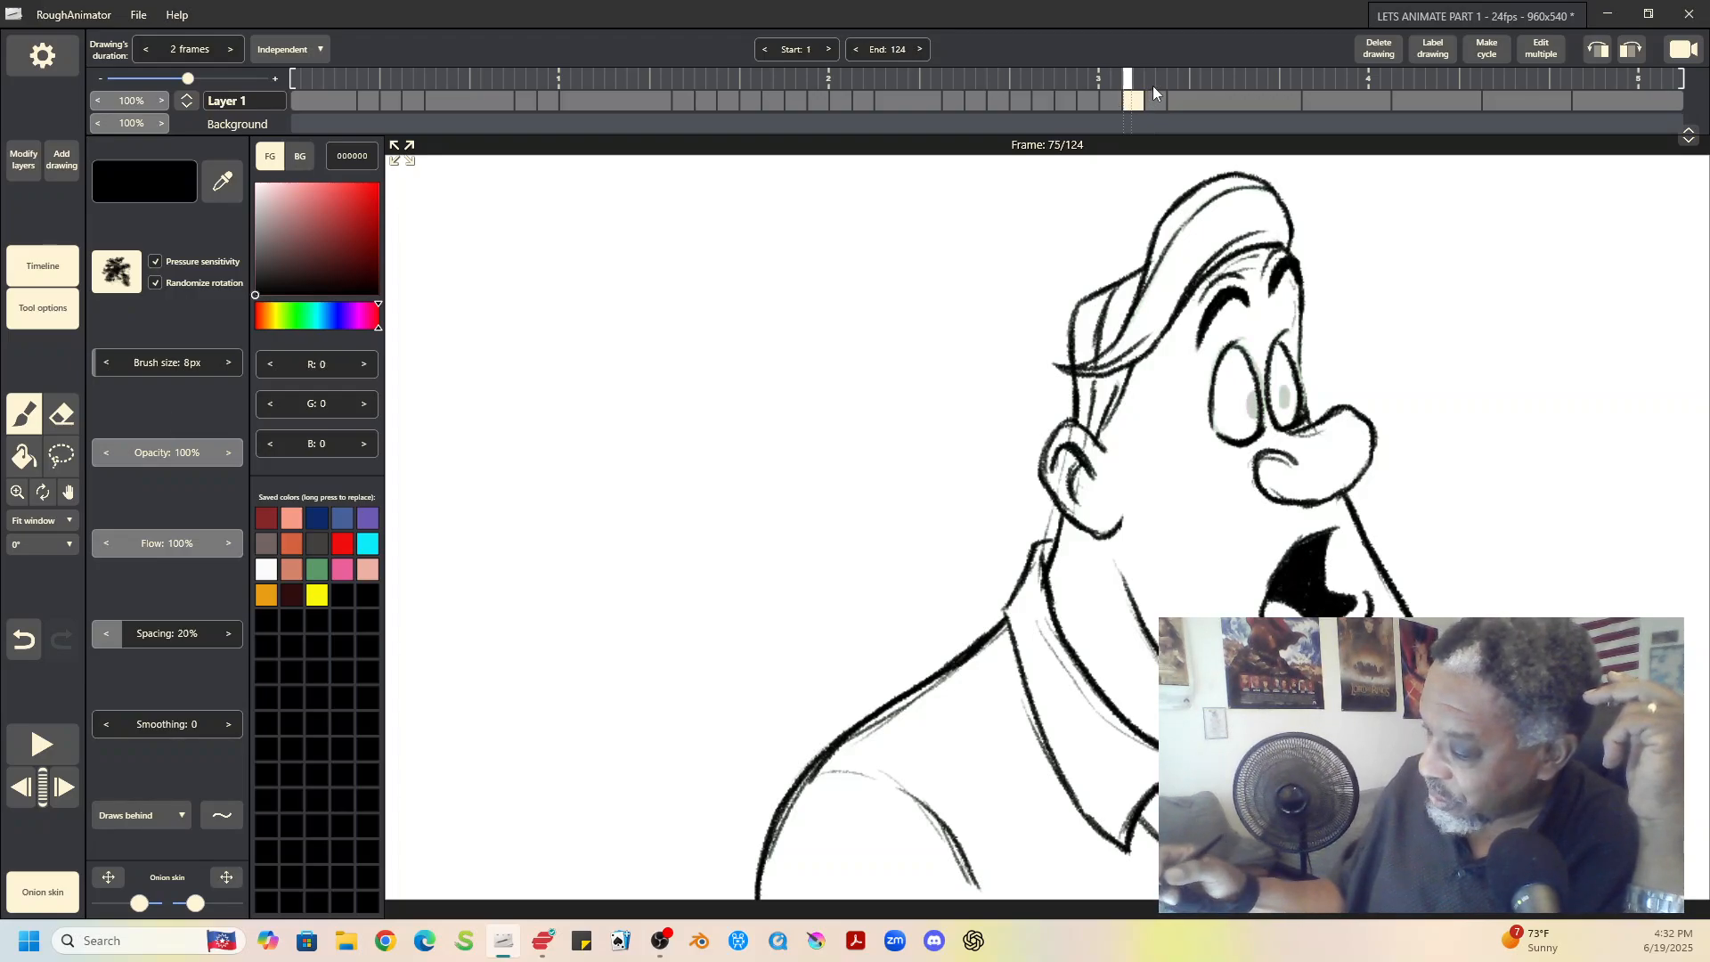
left_click(62, 414)
mouse_move(1215, 434)
left_mouse_down()
mouse_move(1247, 419)
mouse_move(1256, 437)
mouse_move(1302, 392)
mouse_move(1296, 412)
left_mouse_up()
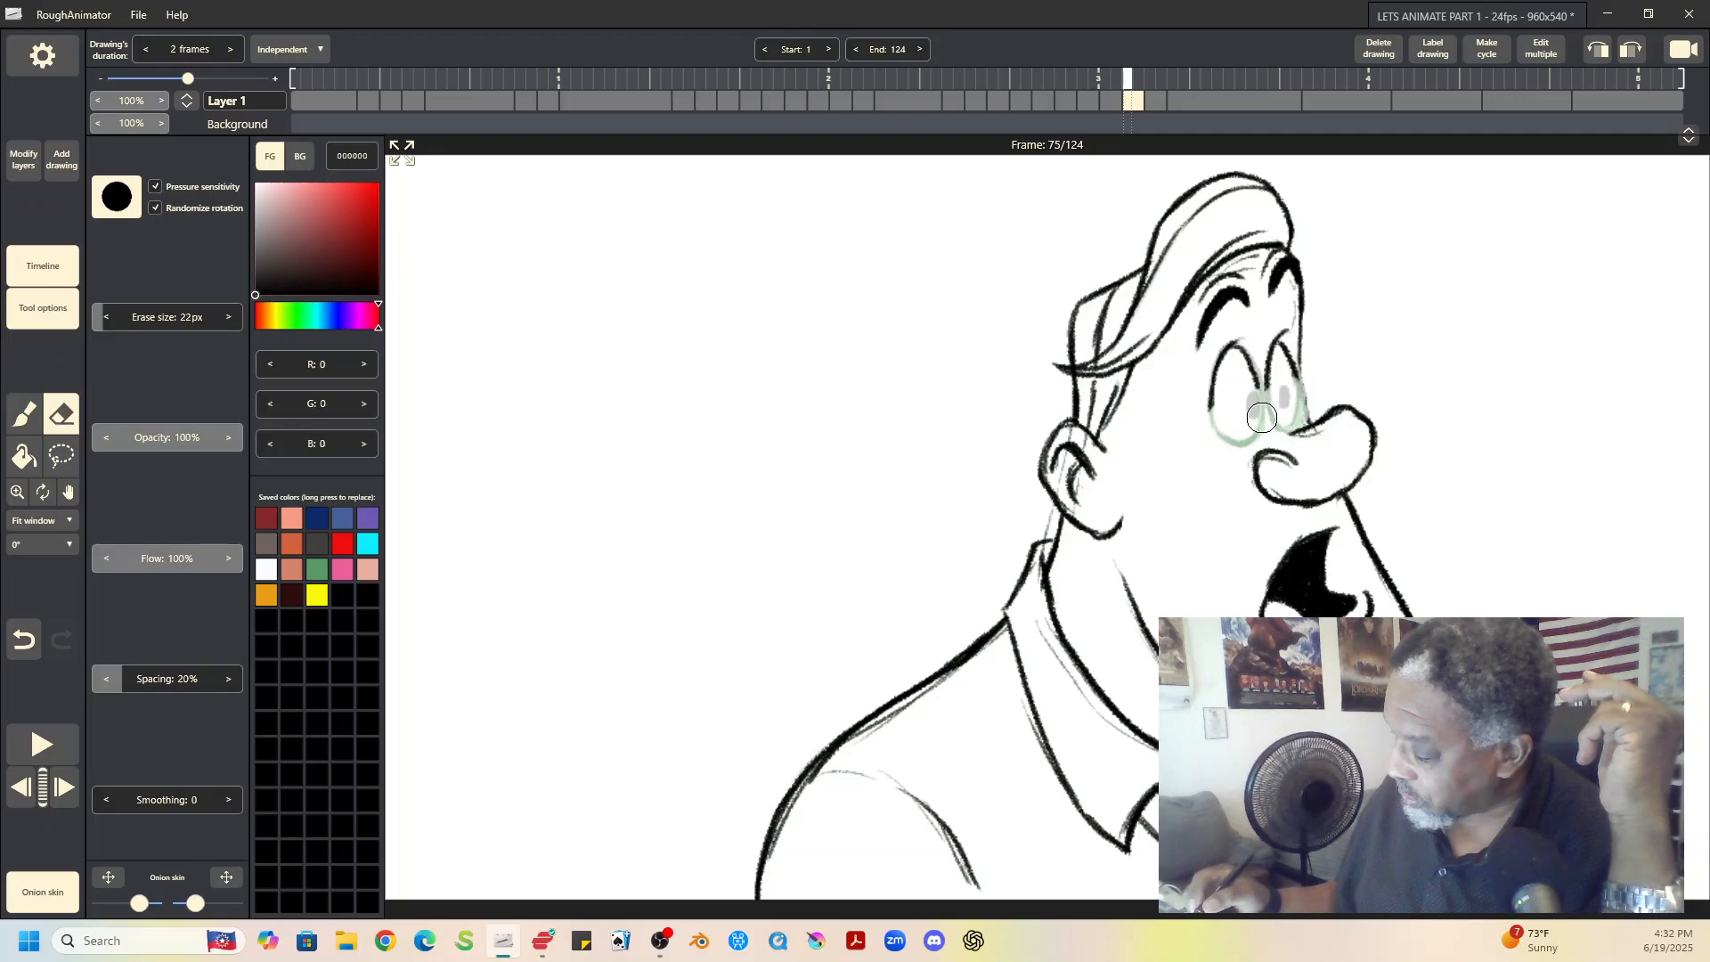
left_click(24, 414)
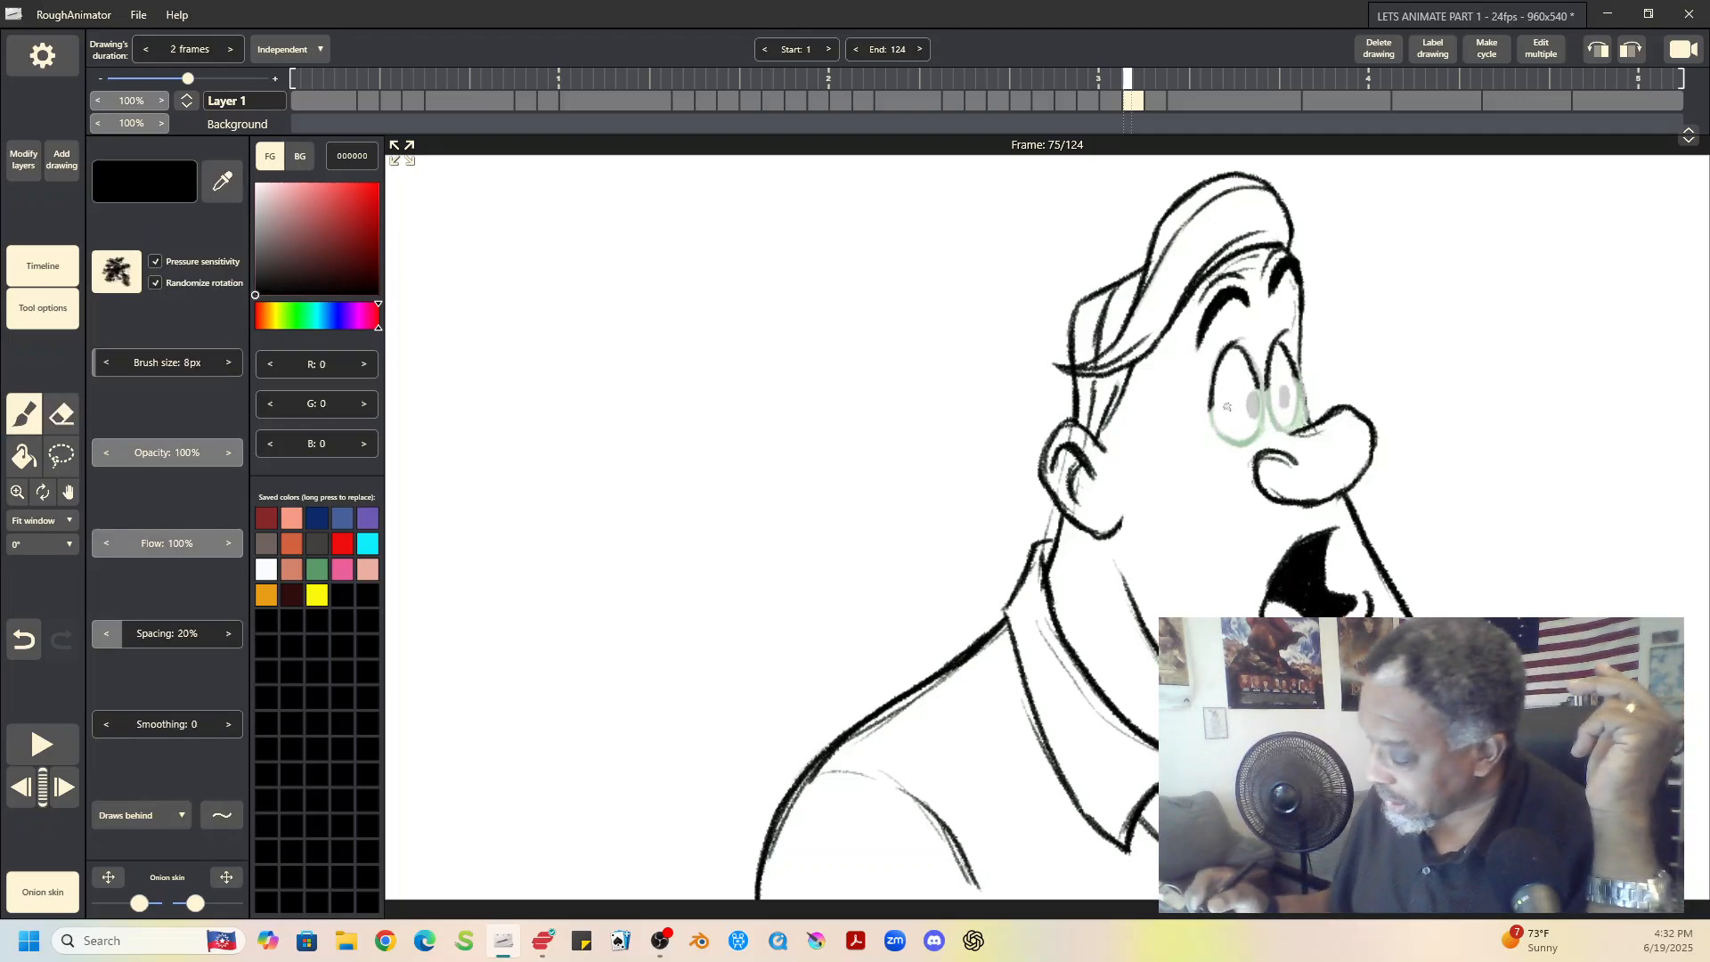
left_click_drag(1212, 417, 1263, 395)
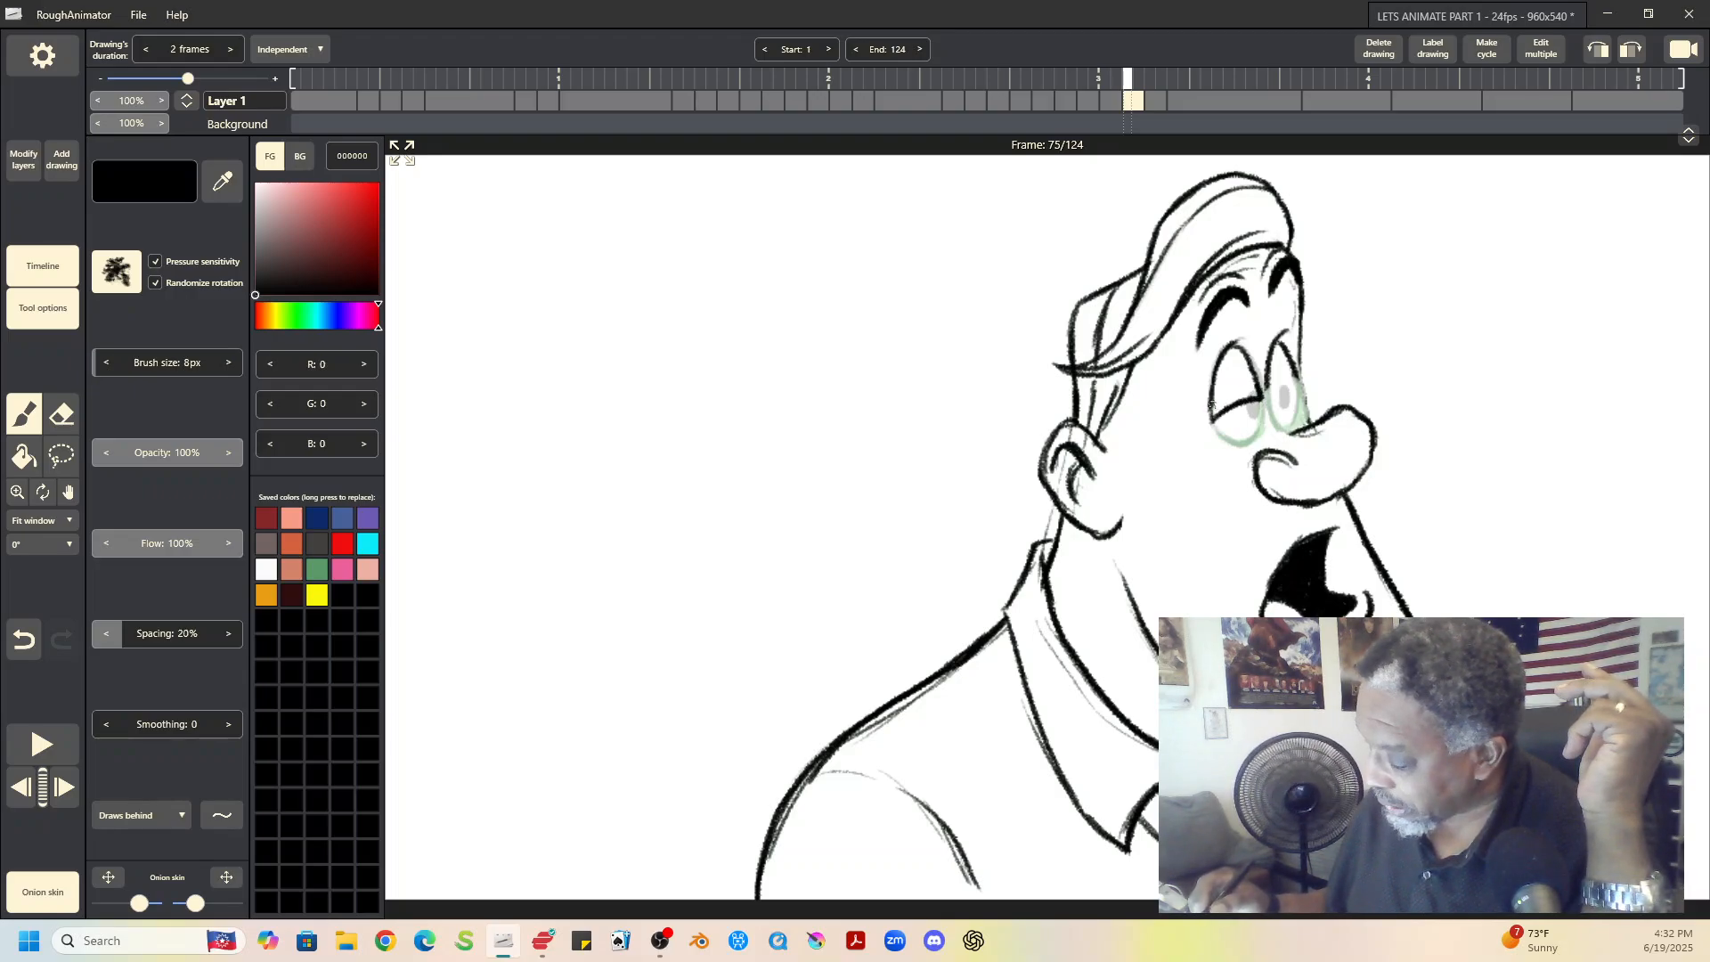
mouse_move(1254, 408)
left_mouse_down()
mouse_move(1232, 441)
mouse_move(1265, 415)
left_mouse_up()
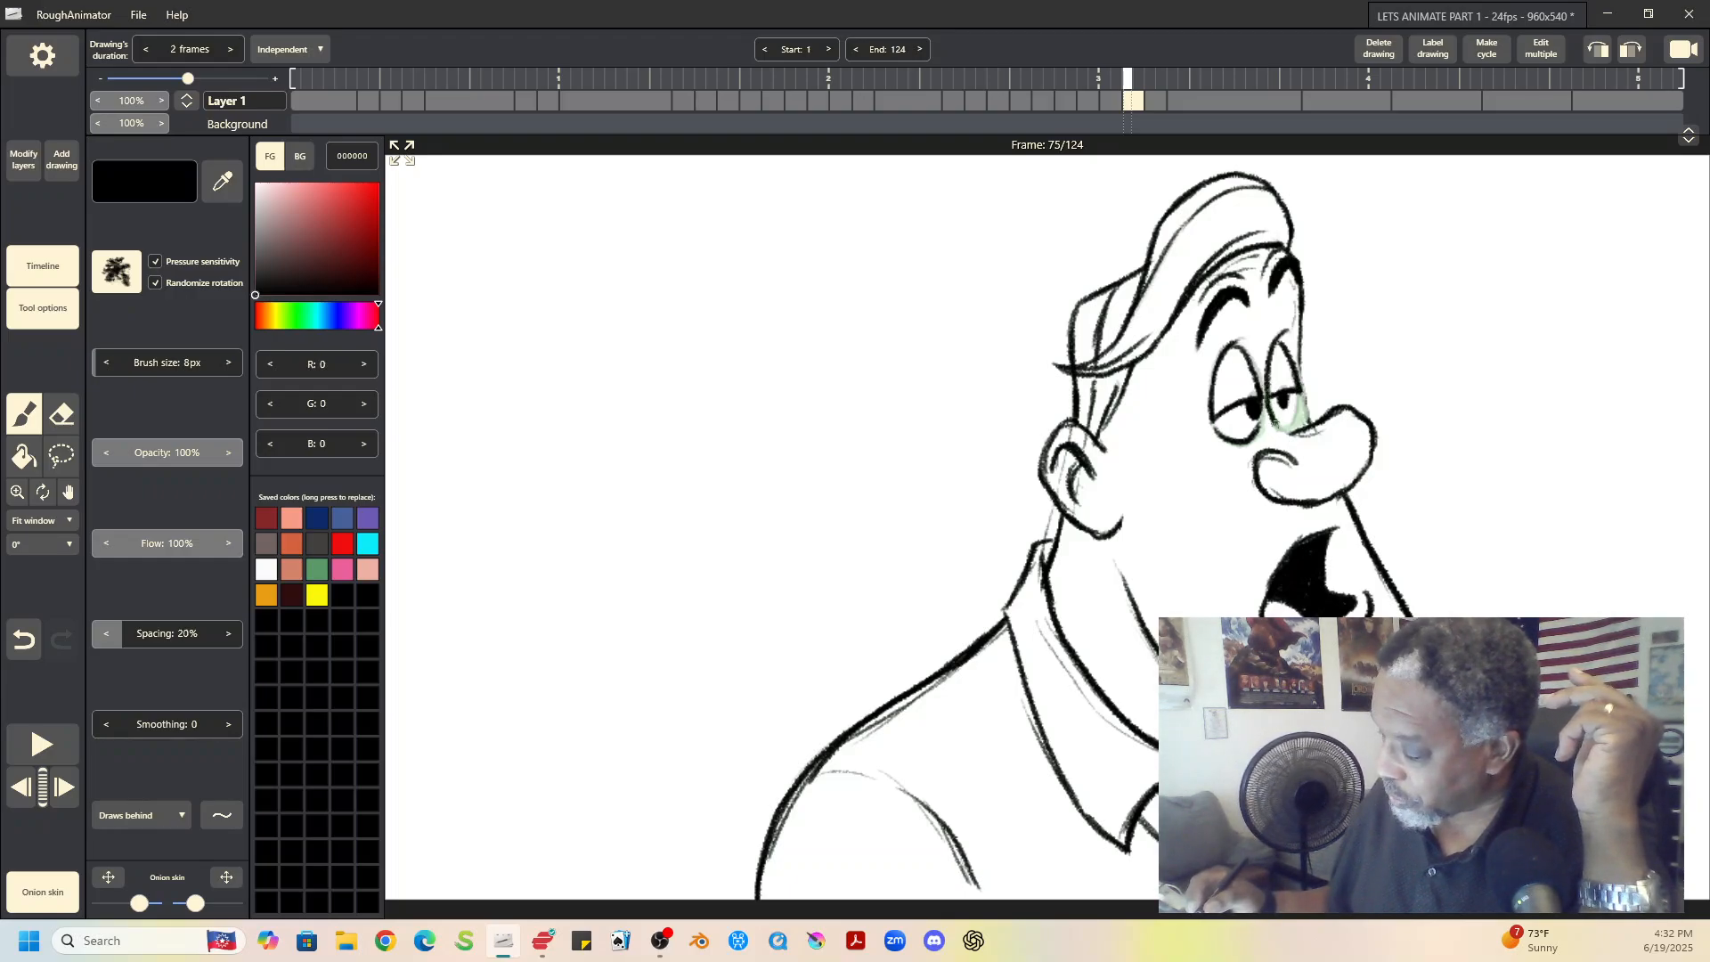
mouse_move(1291, 430)
left_mouse_down()
mouse_move(1301, 361)
mouse_move(1315, 429)
left_mouse_up()
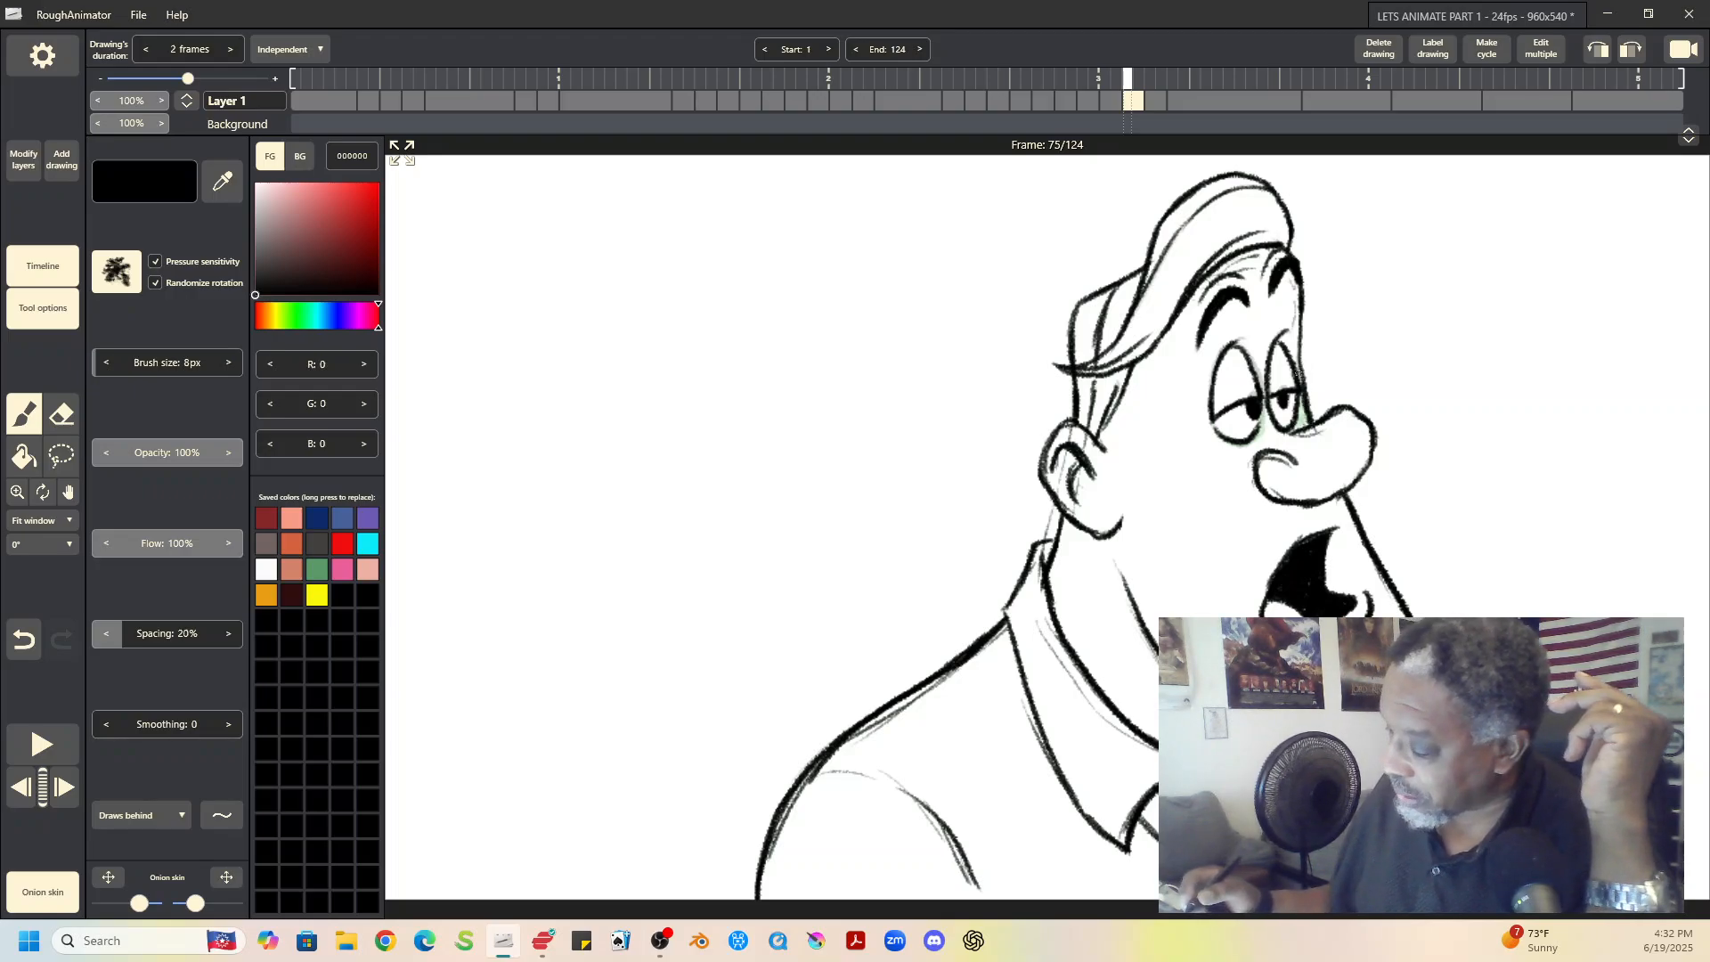
Step: Compare the hair and eyes across the consecutive drawings at frames 71, 73, 75 and 77
left_click(1113, 98)
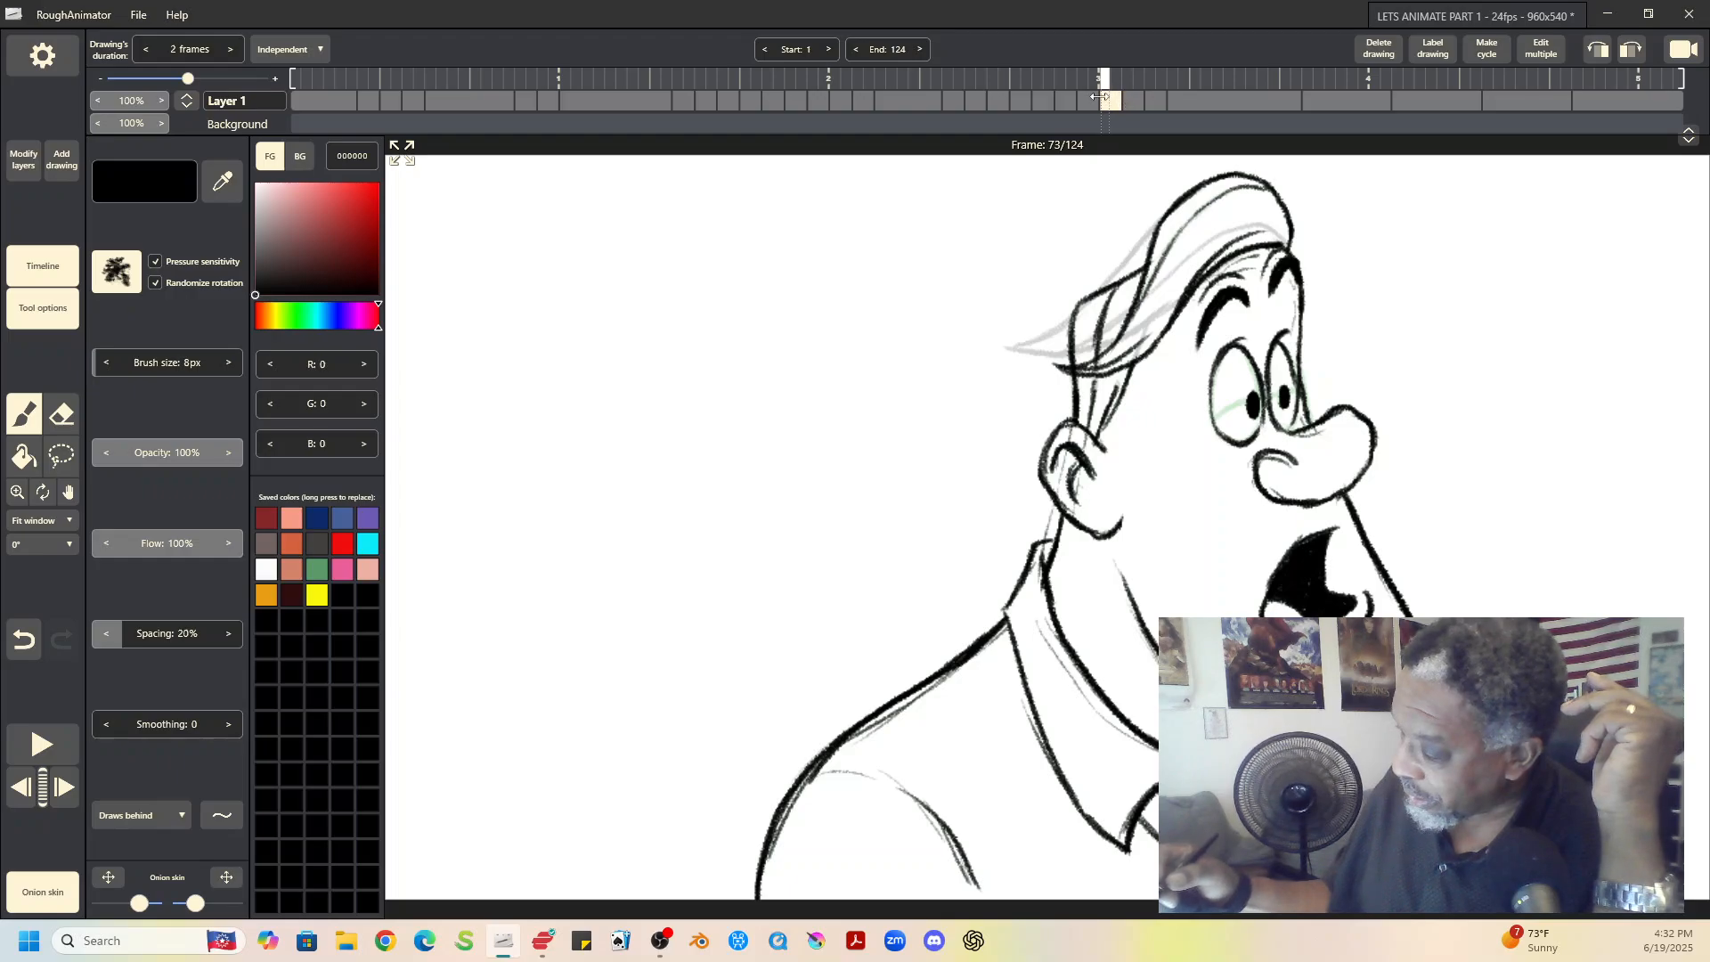
left_click(1097, 100)
left_click(1111, 101)
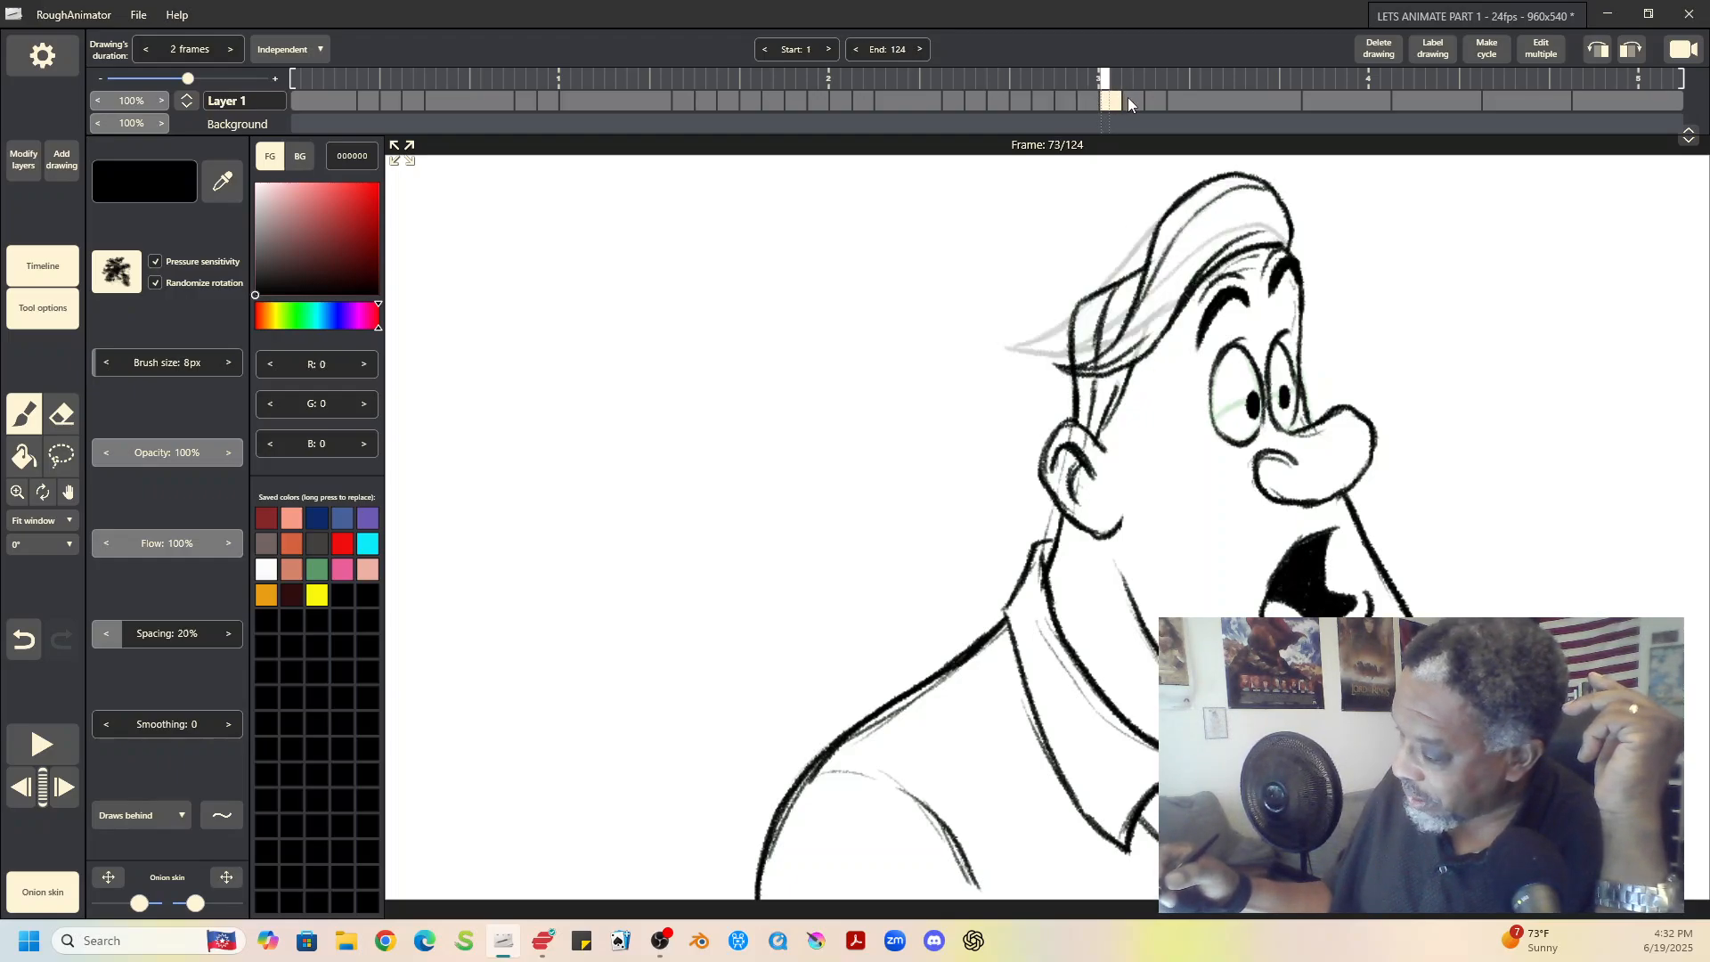
left_click(1133, 101)
left_click(1111, 100)
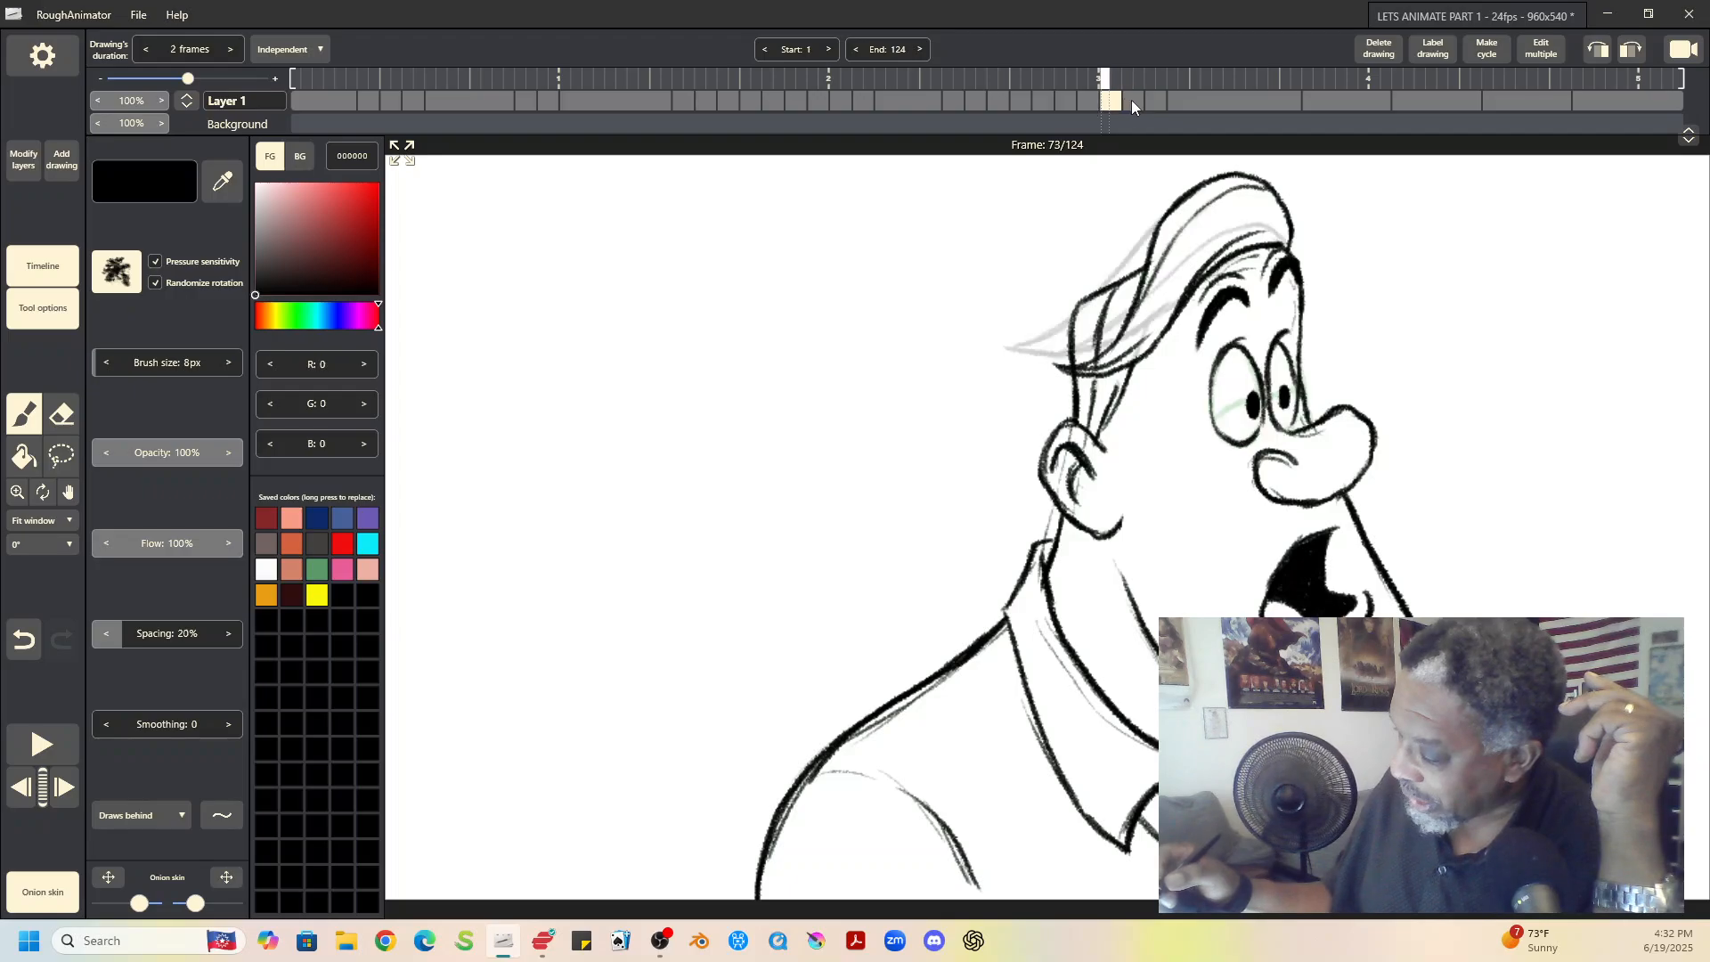
left_click(1133, 98)
left_click(1156, 101)
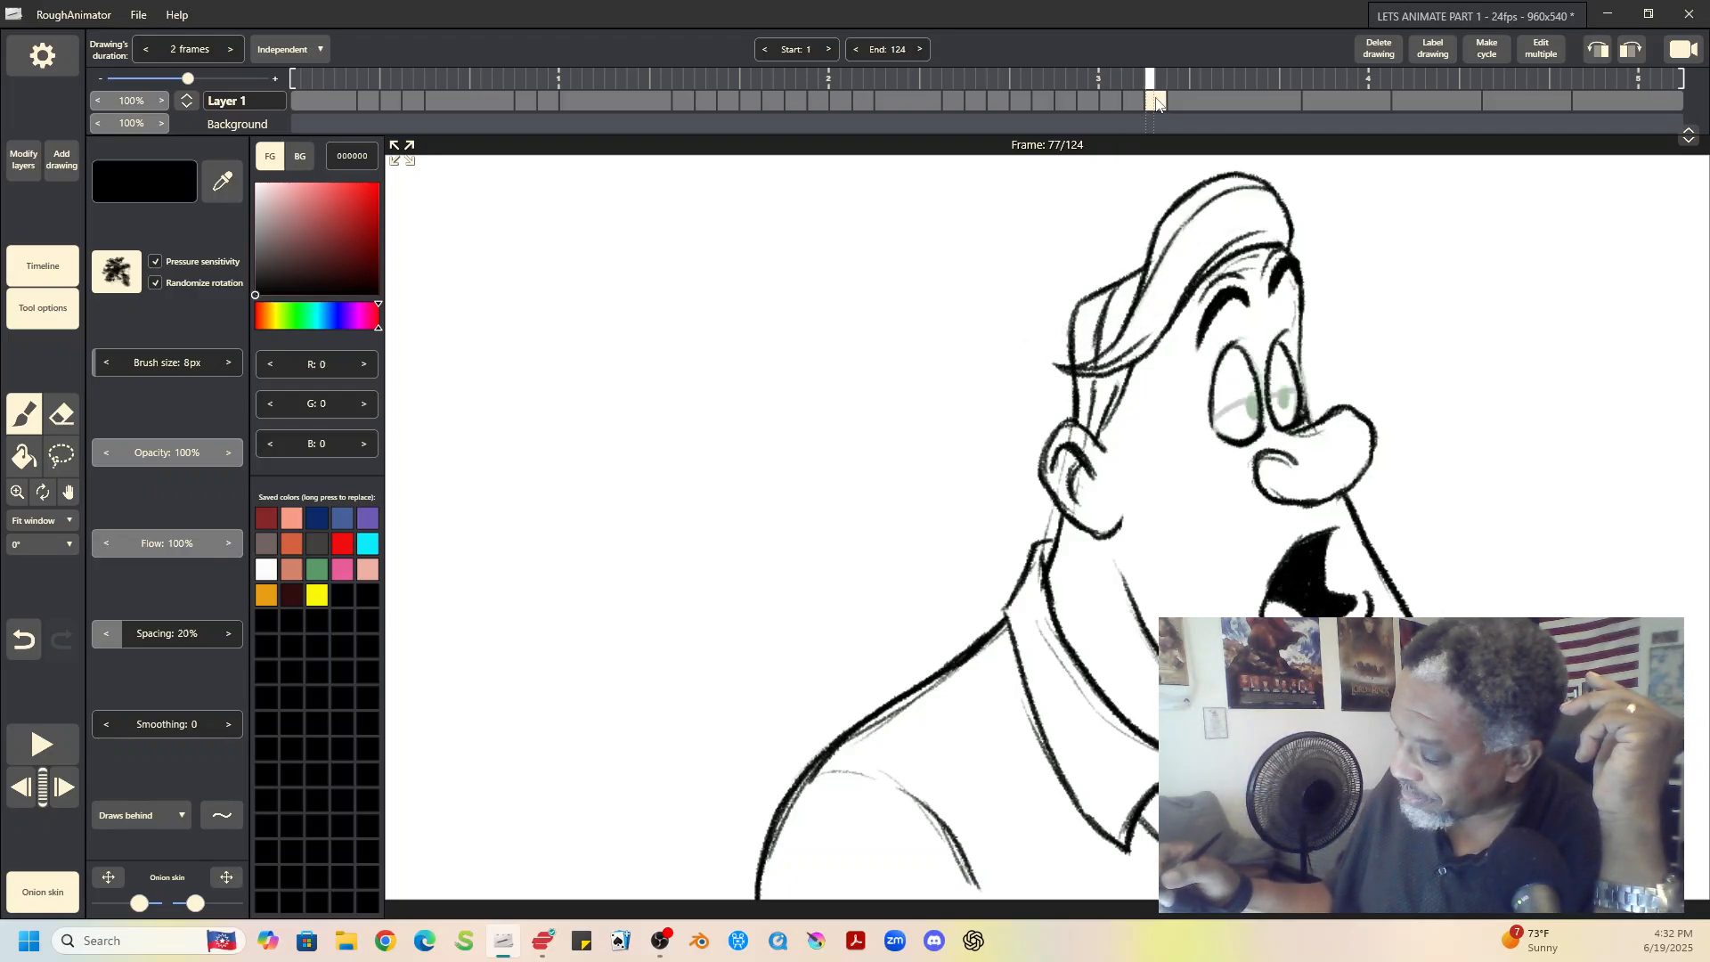
left_click(1135, 100)
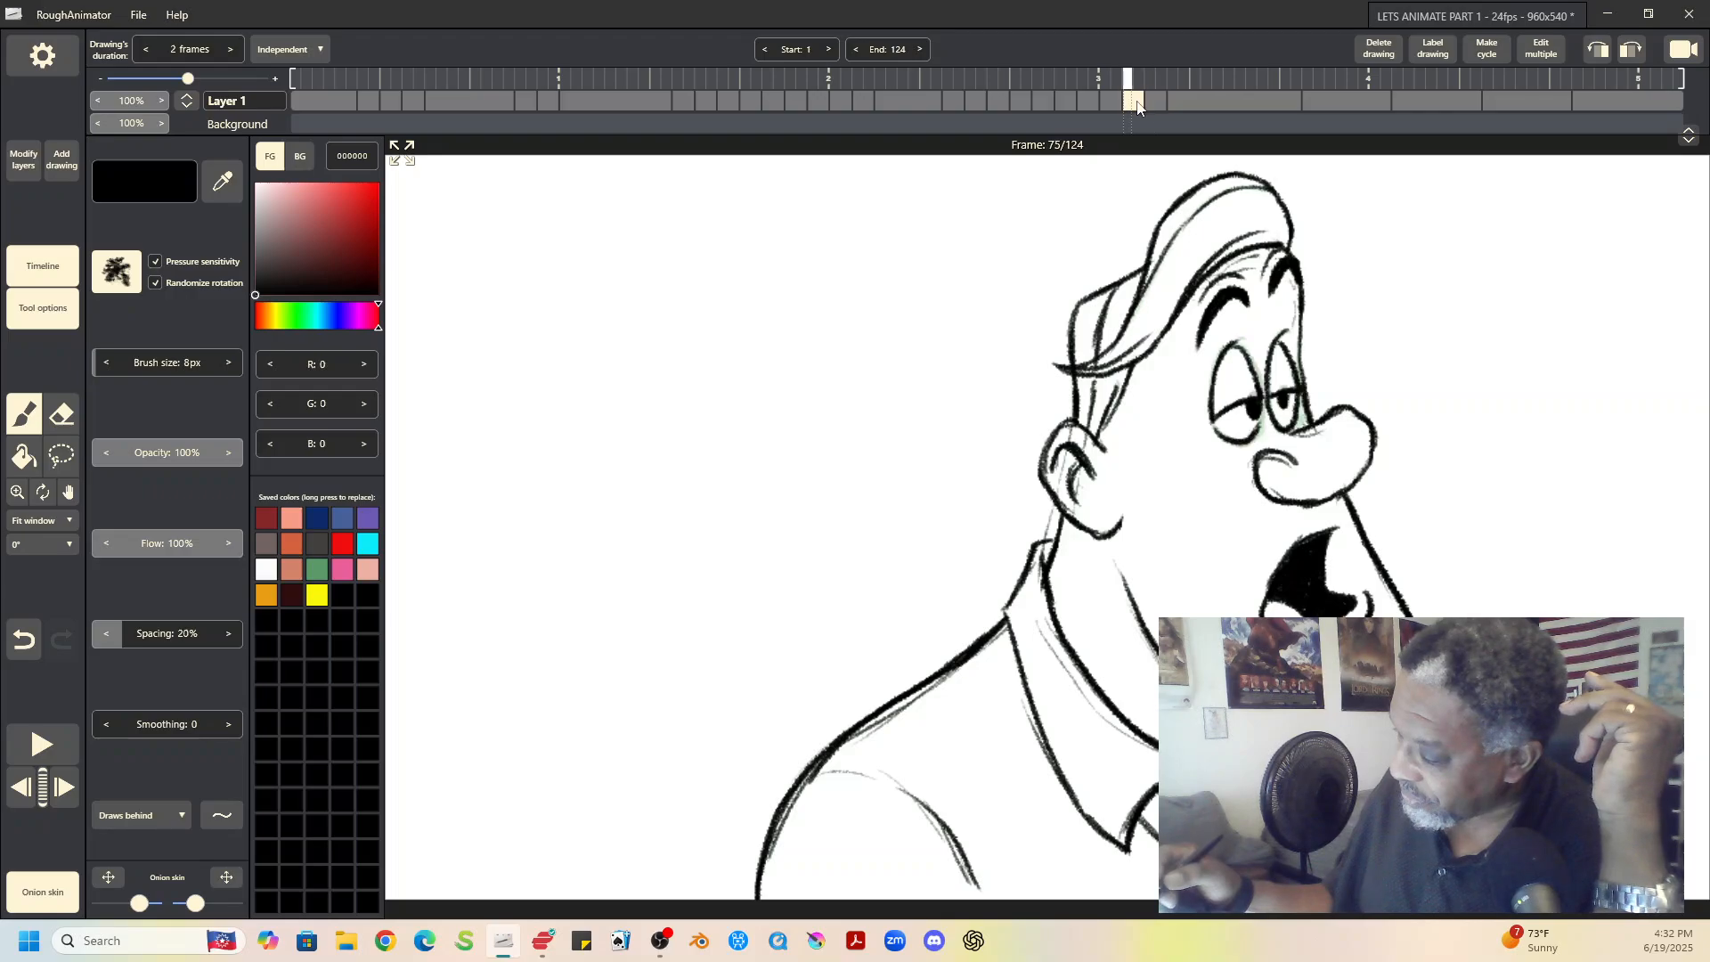
left_click(1113, 98)
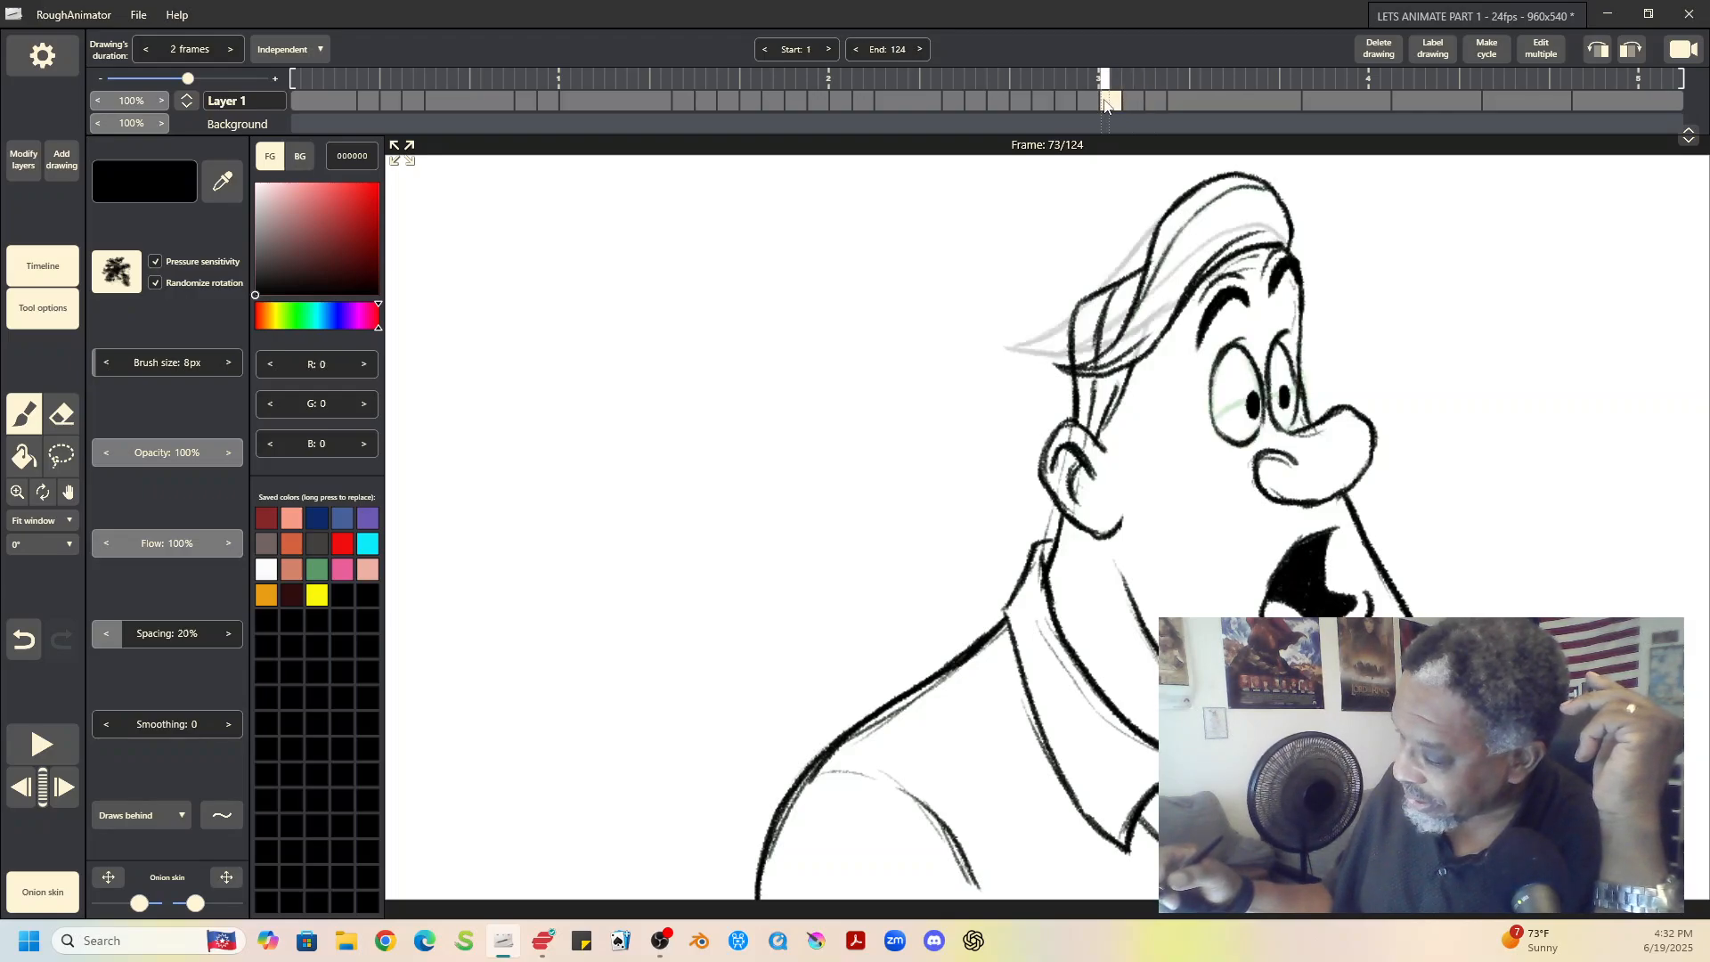
left_click(1092, 98)
left_click(1114, 101)
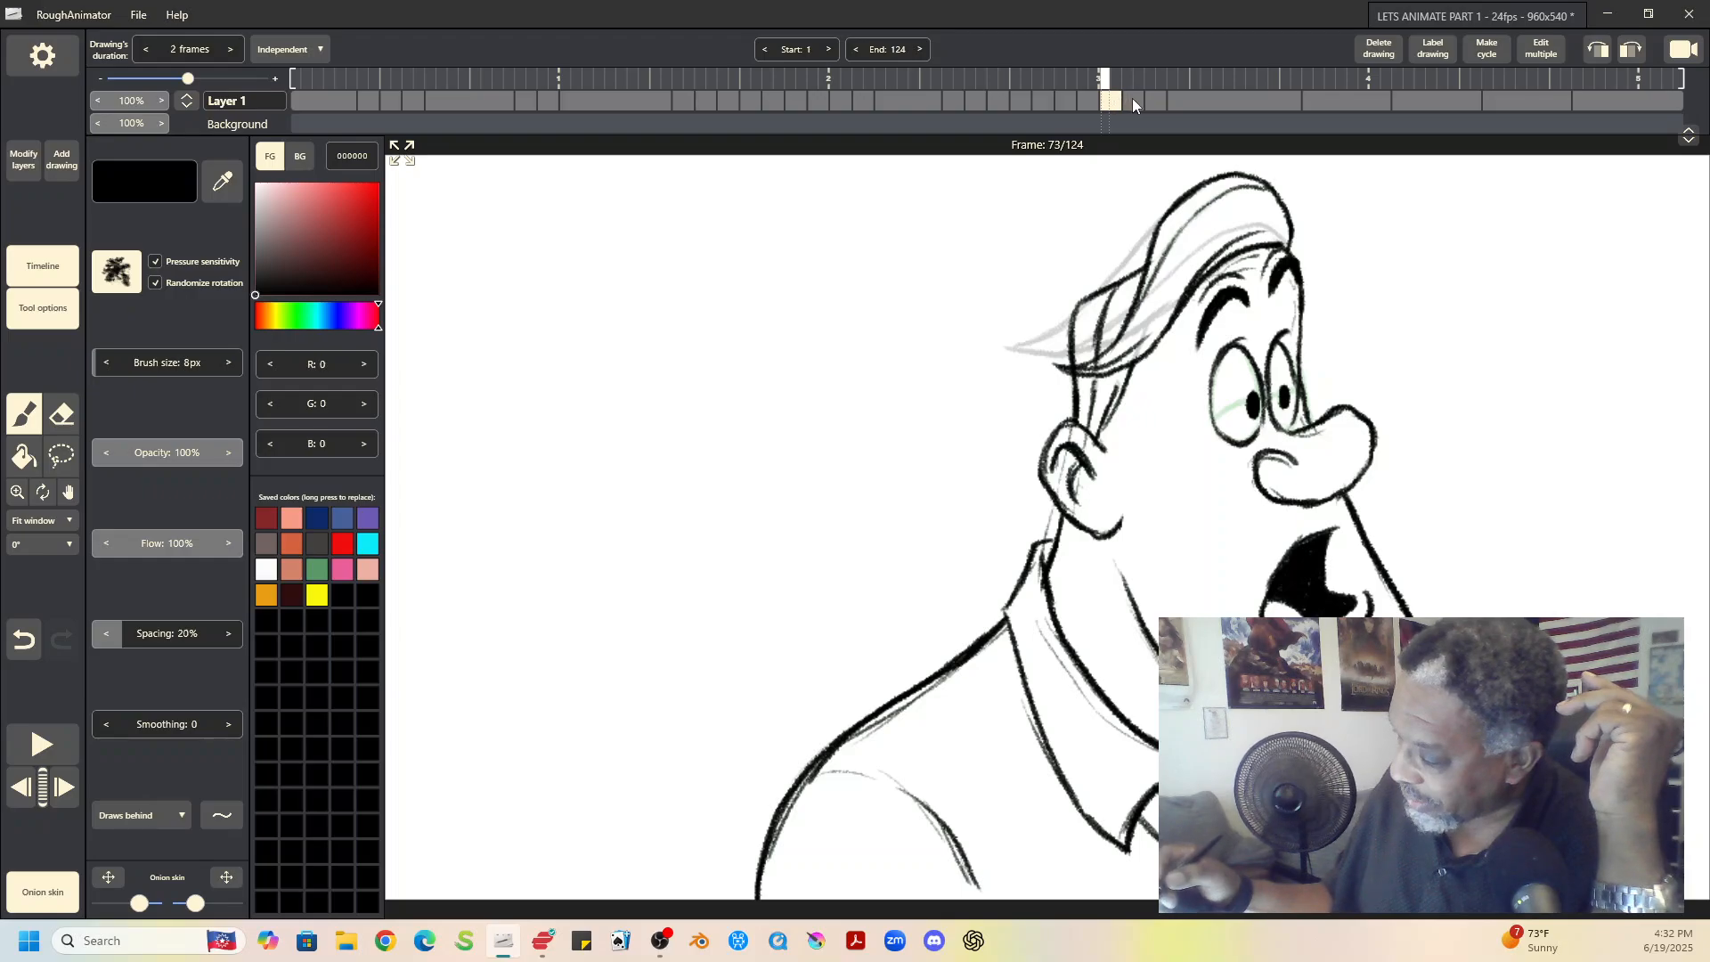
left_click(1133, 100)
left_click(1112, 100)
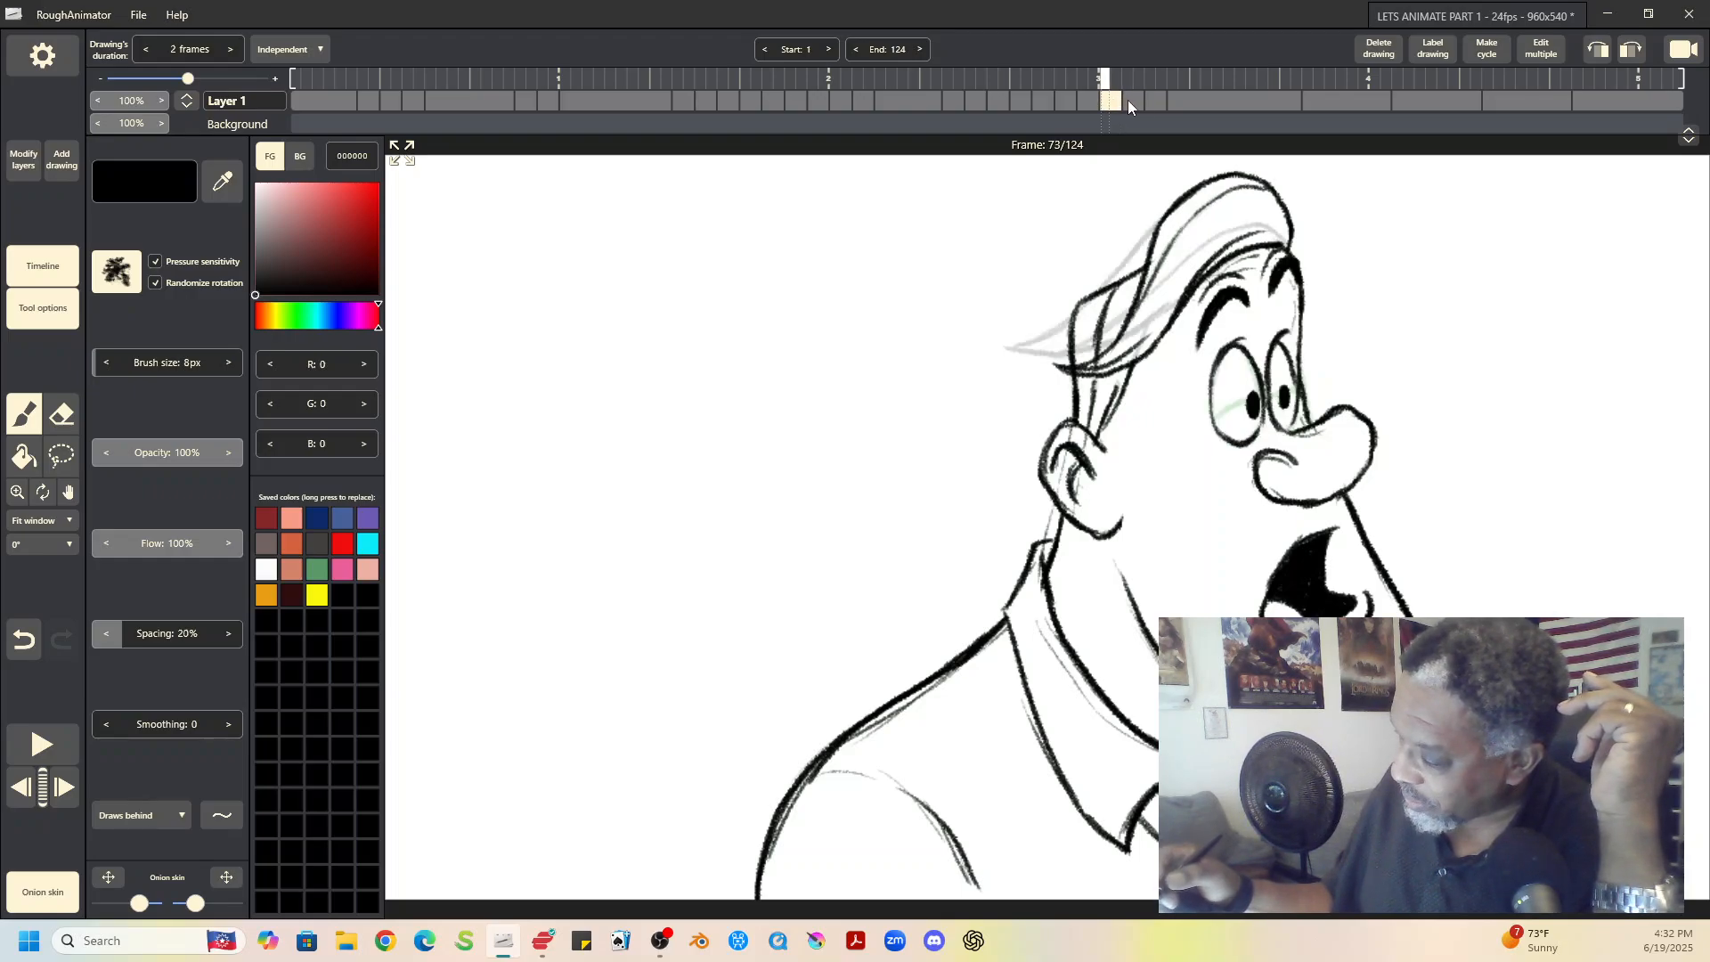
left_click(1090, 99)
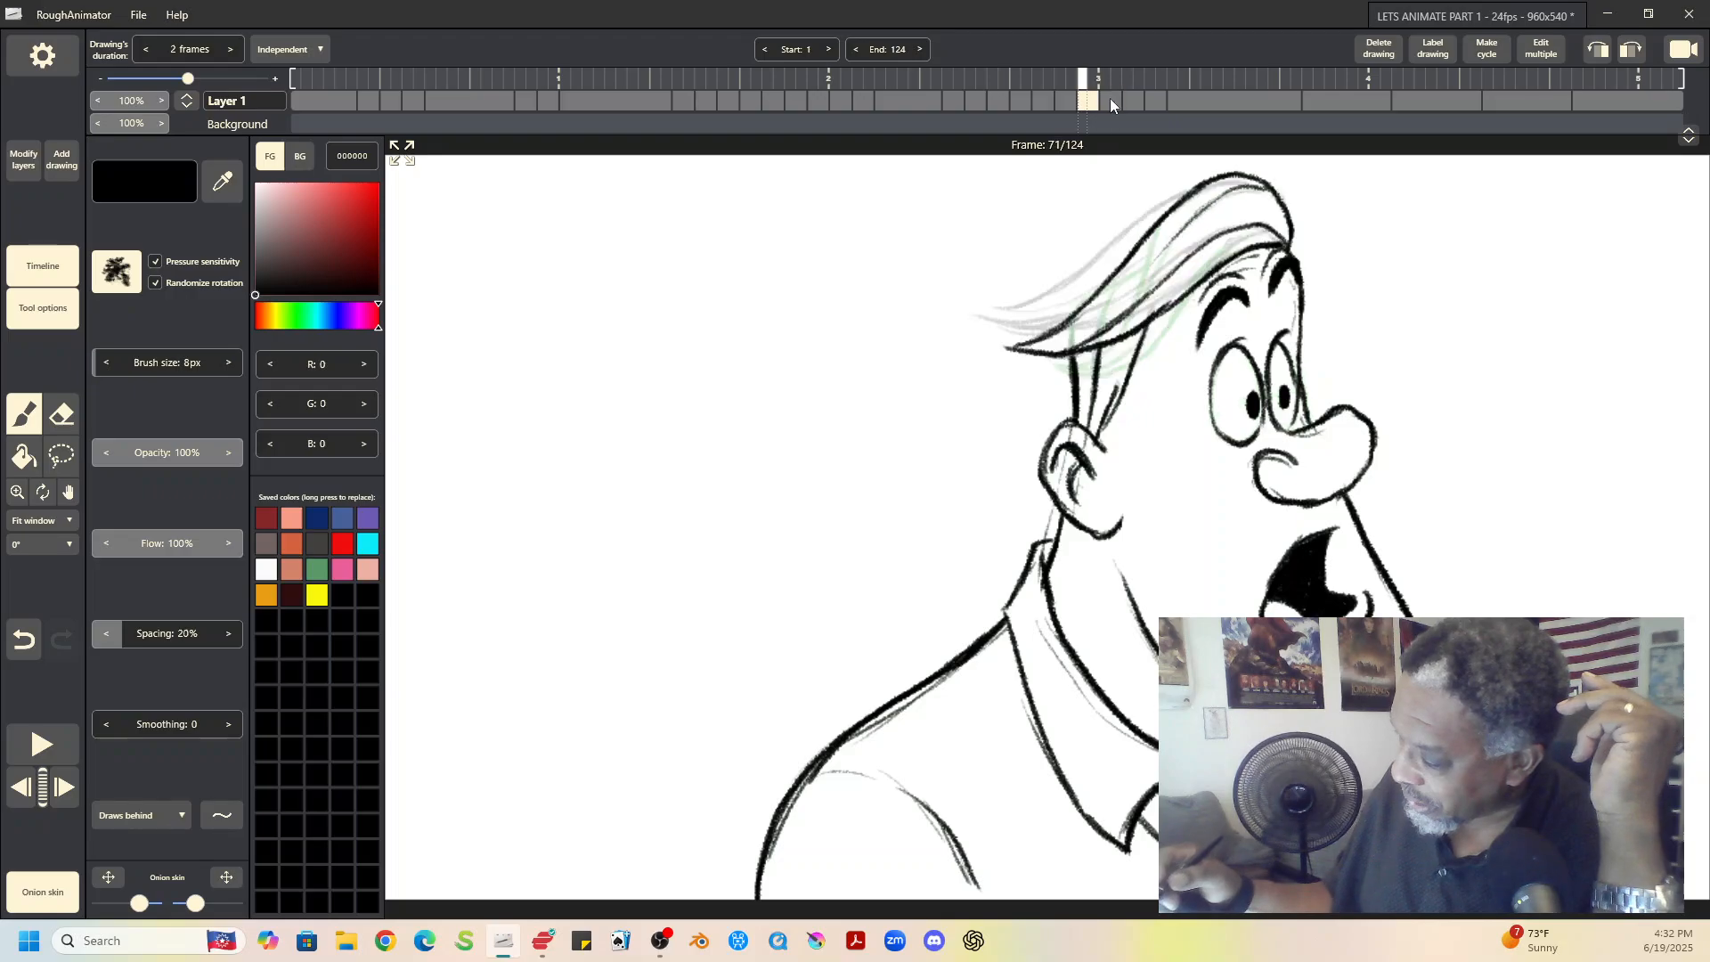
left_click(1114, 98)
left_click(1133, 99)
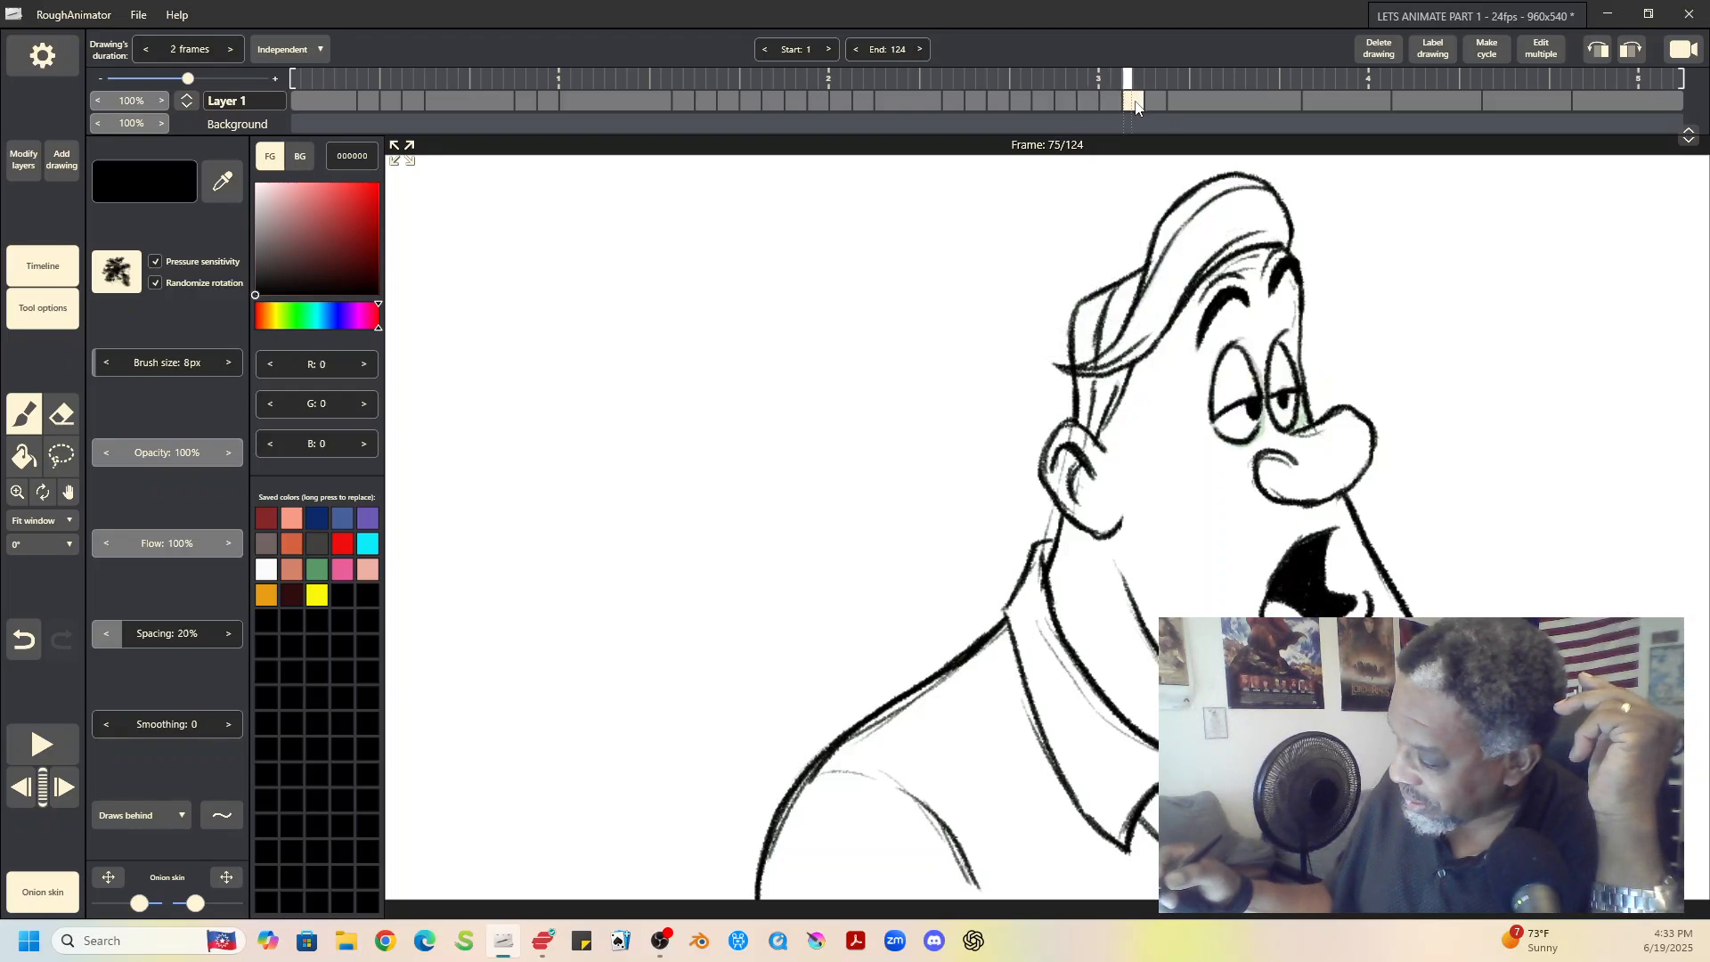
Step: Erase the hair strands sweeping behind the forehead on the frame 75 drawing and redraw them curving down closer to the head
left_click(61, 415)
mouse_move(1165, 234)
left_mouse_down()
mouse_move(1133, 343)
mouse_move(1129, 327)
mouse_move(1062, 373)
mouse_move(1153, 345)
mouse_move(1203, 248)
mouse_move(1166, 237)
mouse_move(1132, 318)
mouse_move(1144, 300)
mouse_move(1141, 342)
left_mouse_up()
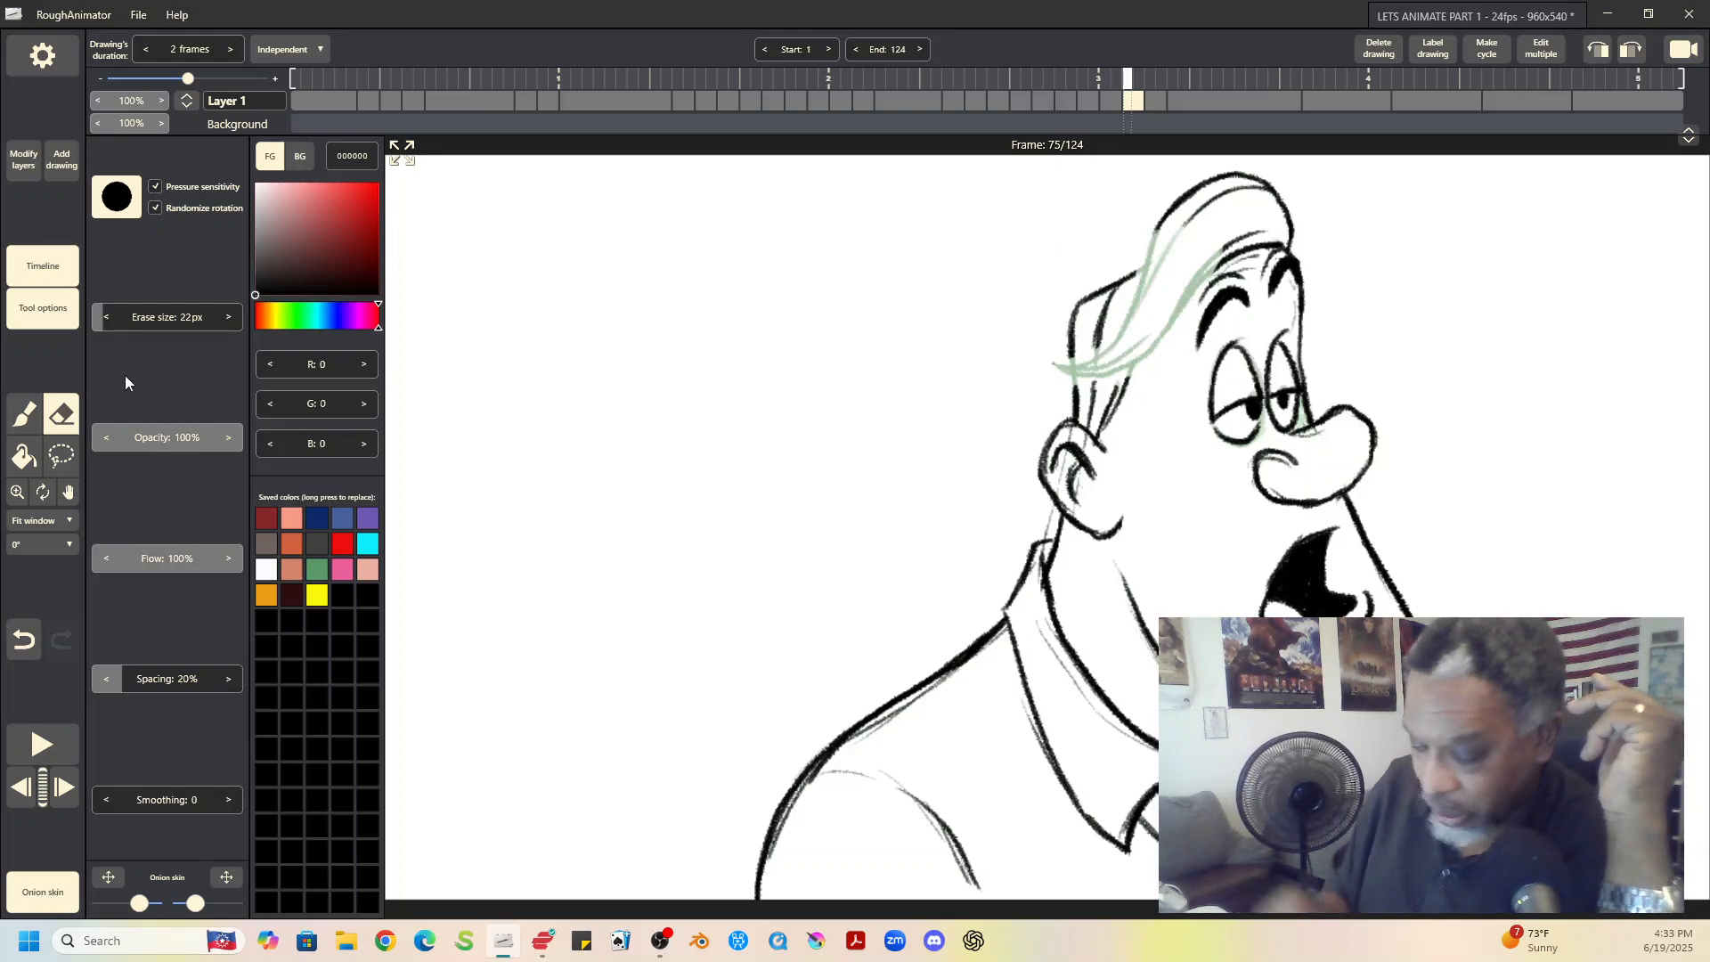
left_click(25, 414)
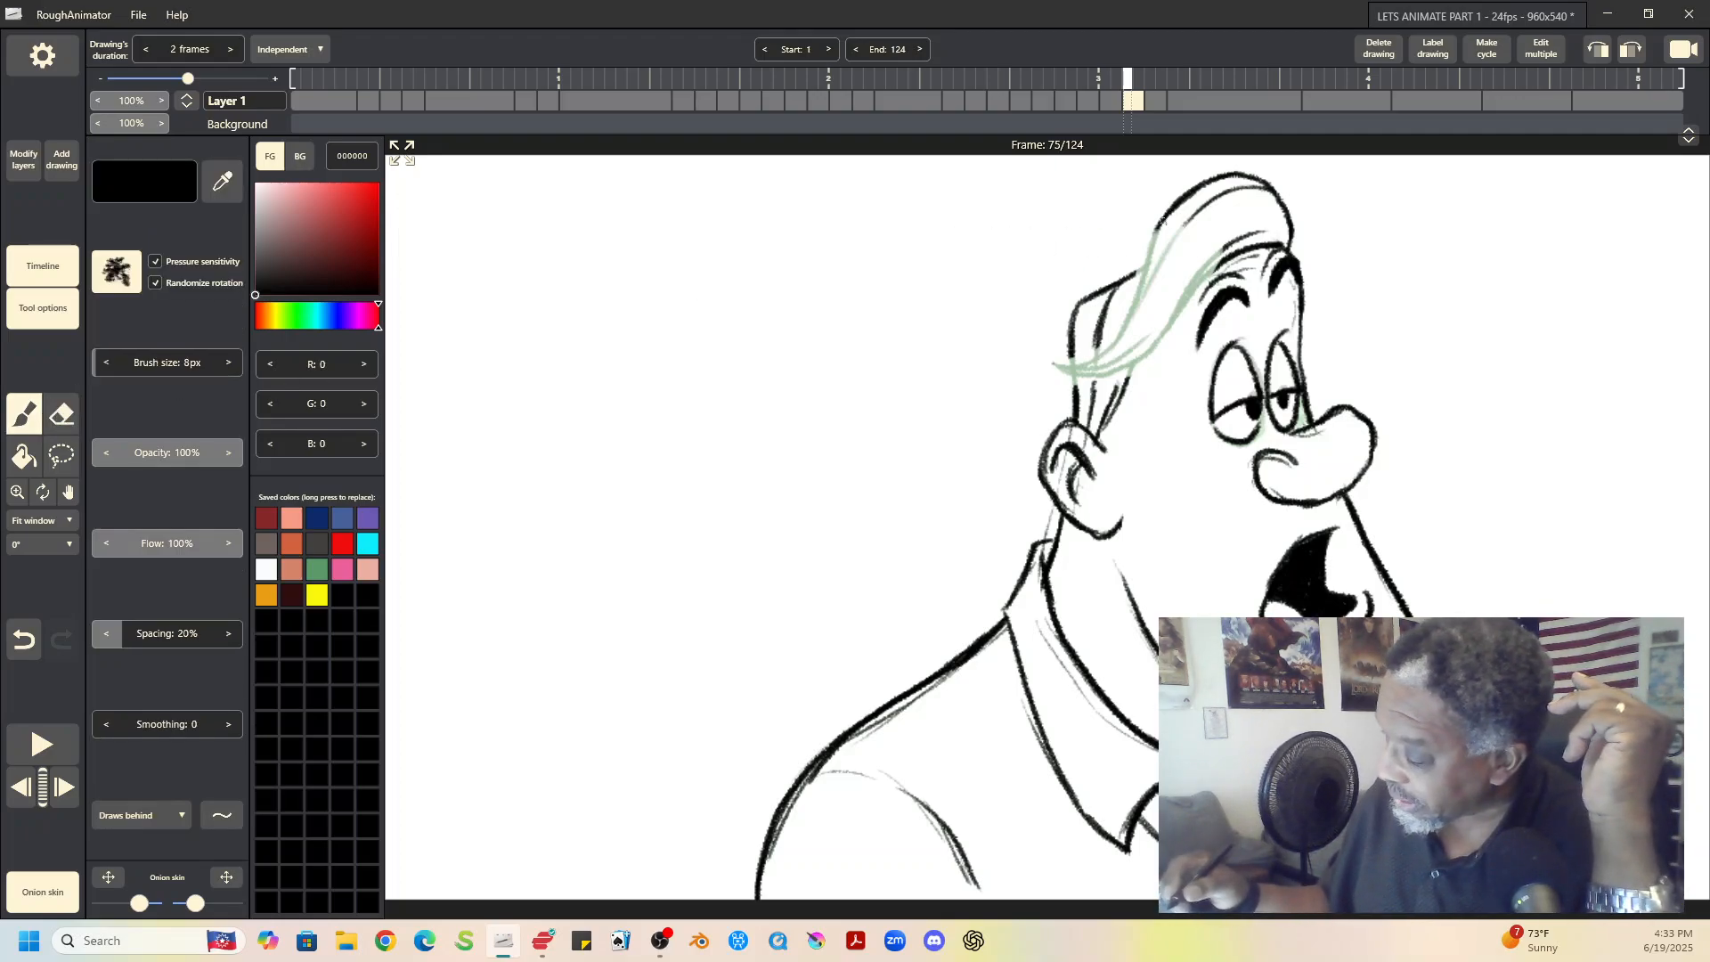
mouse_move(1162, 221)
left_mouse_down()
mouse_move(1119, 358)
mouse_move(1143, 316)
mouse_move(1121, 347)
mouse_move(1135, 339)
mouse_move(1080, 378)
mouse_move(1142, 367)
left_mouse_up()
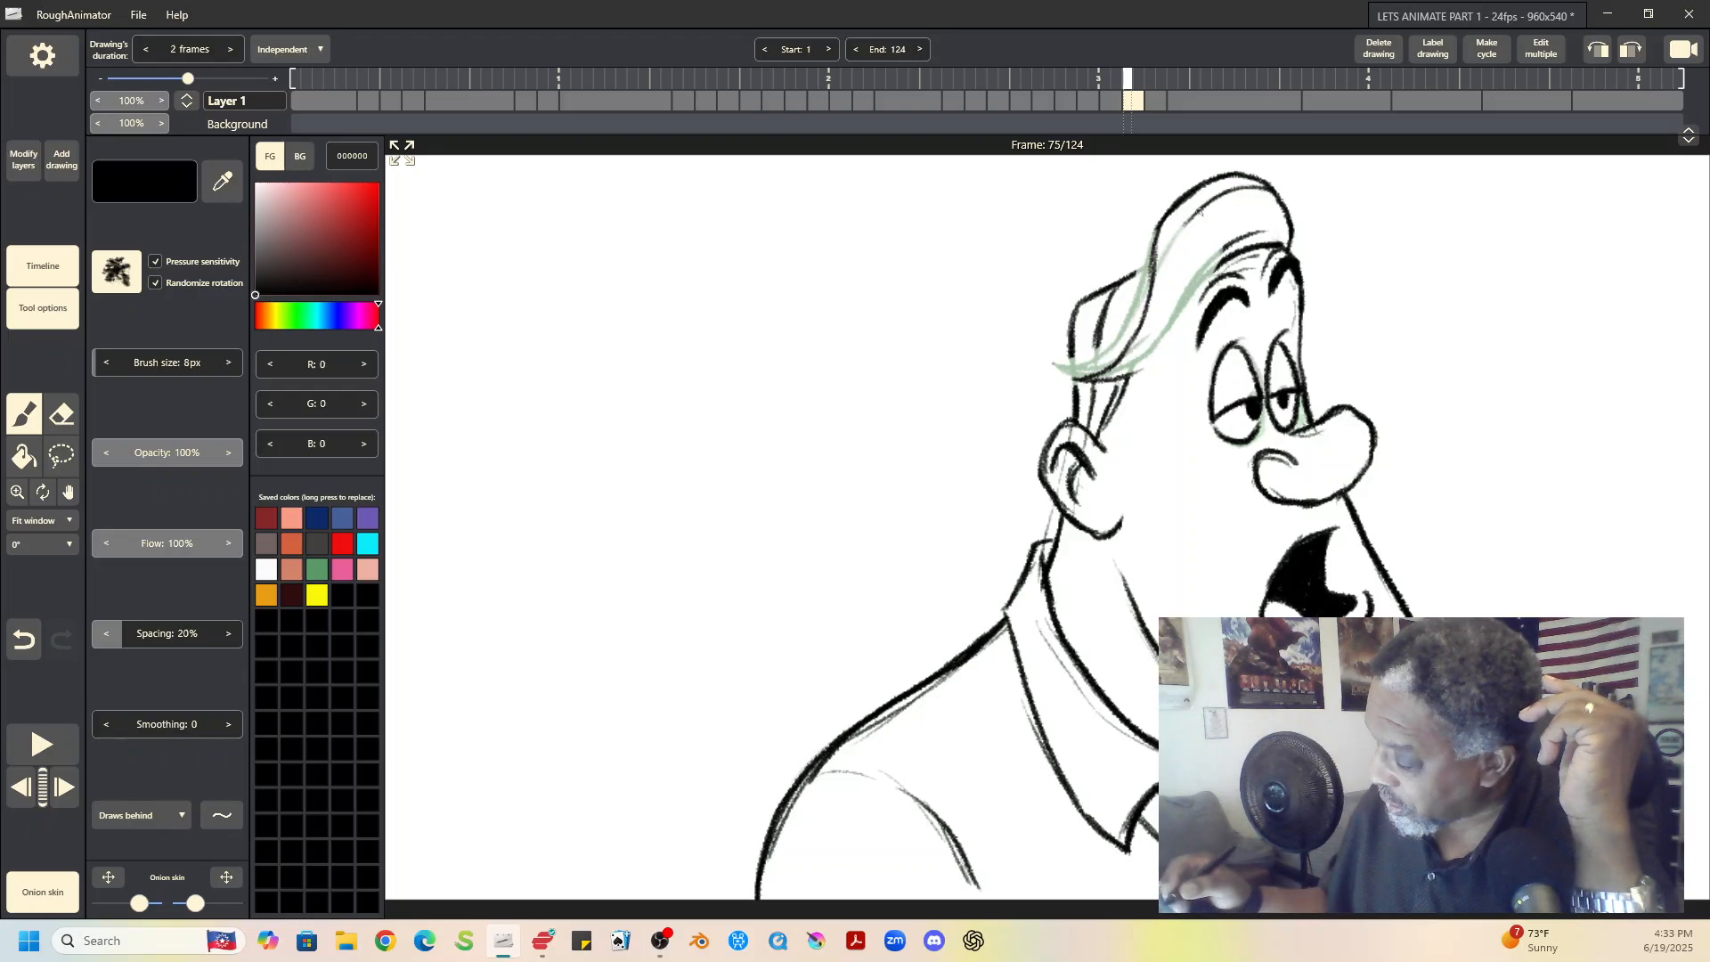
mouse_move(1196, 214)
left_mouse_down()
mouse_move(1167, 267)
mouse_move(1208, 270)
mouse_move(1233, 245)
mouse_move(1131, 369)
left_mouse_up()
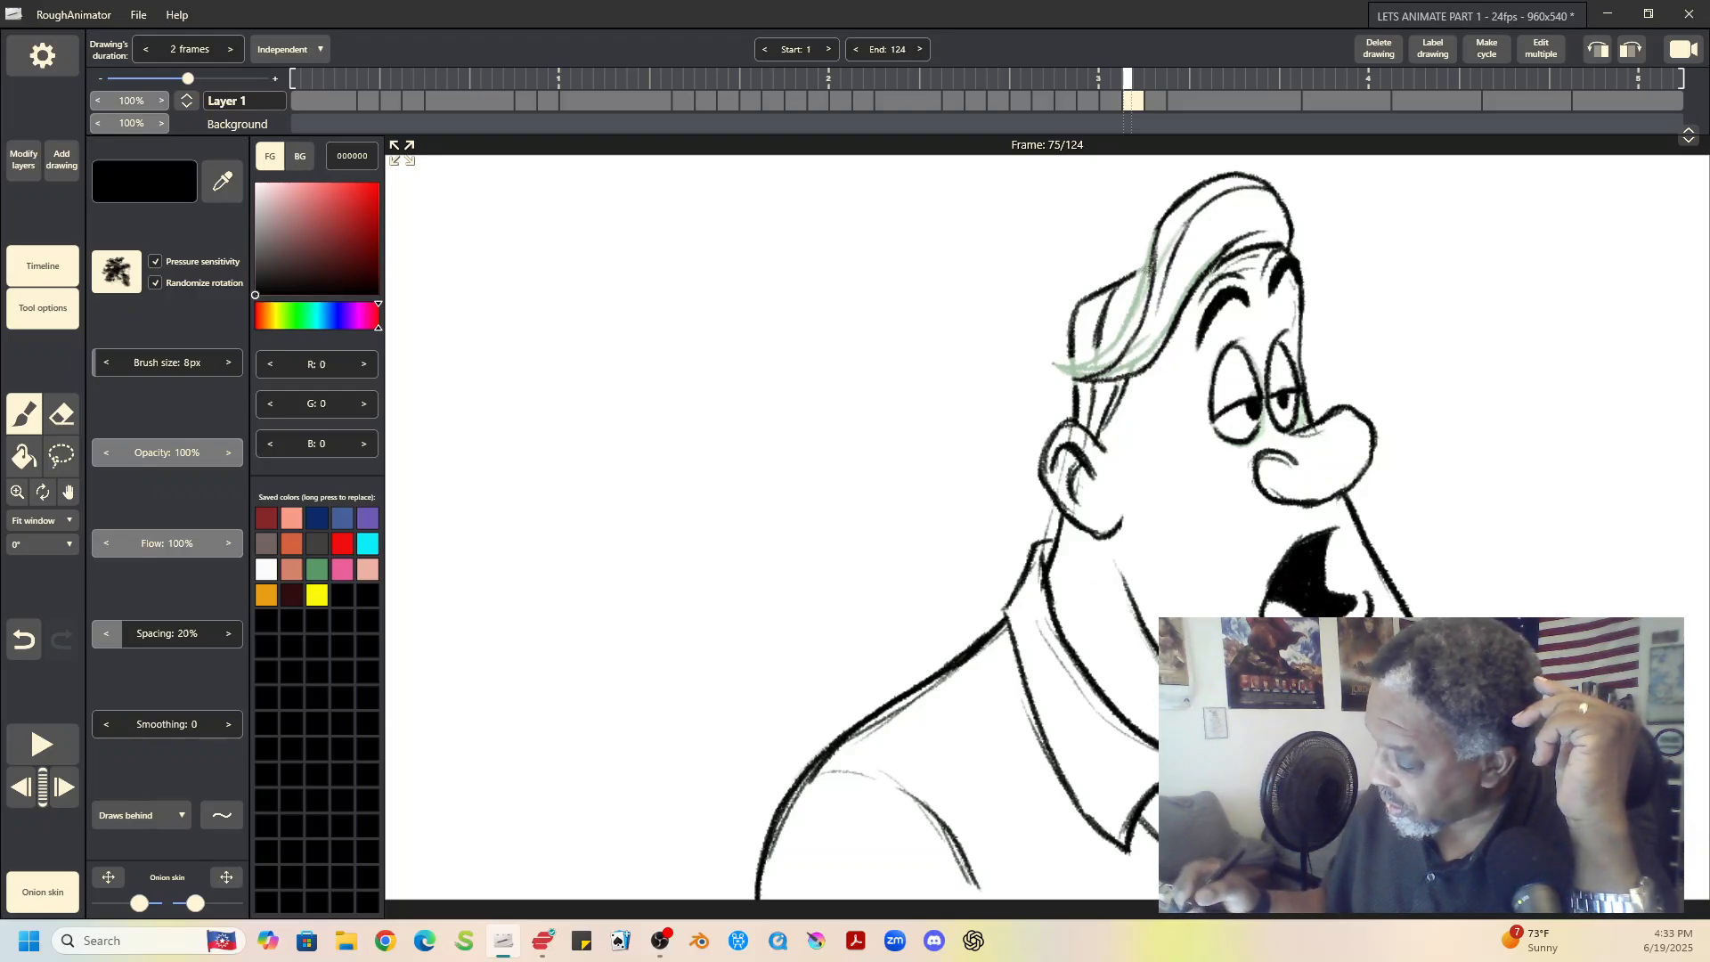
left_click_drag(1118, 284, 1147, 269)
mouse_move(1099, 328)
left_mouse_down()
mouse_move(1088, 378)
mouse_move(1092, 351)
mouse_move(1070, 349)
mouse_move(1075, 397)
left_mouse_up()
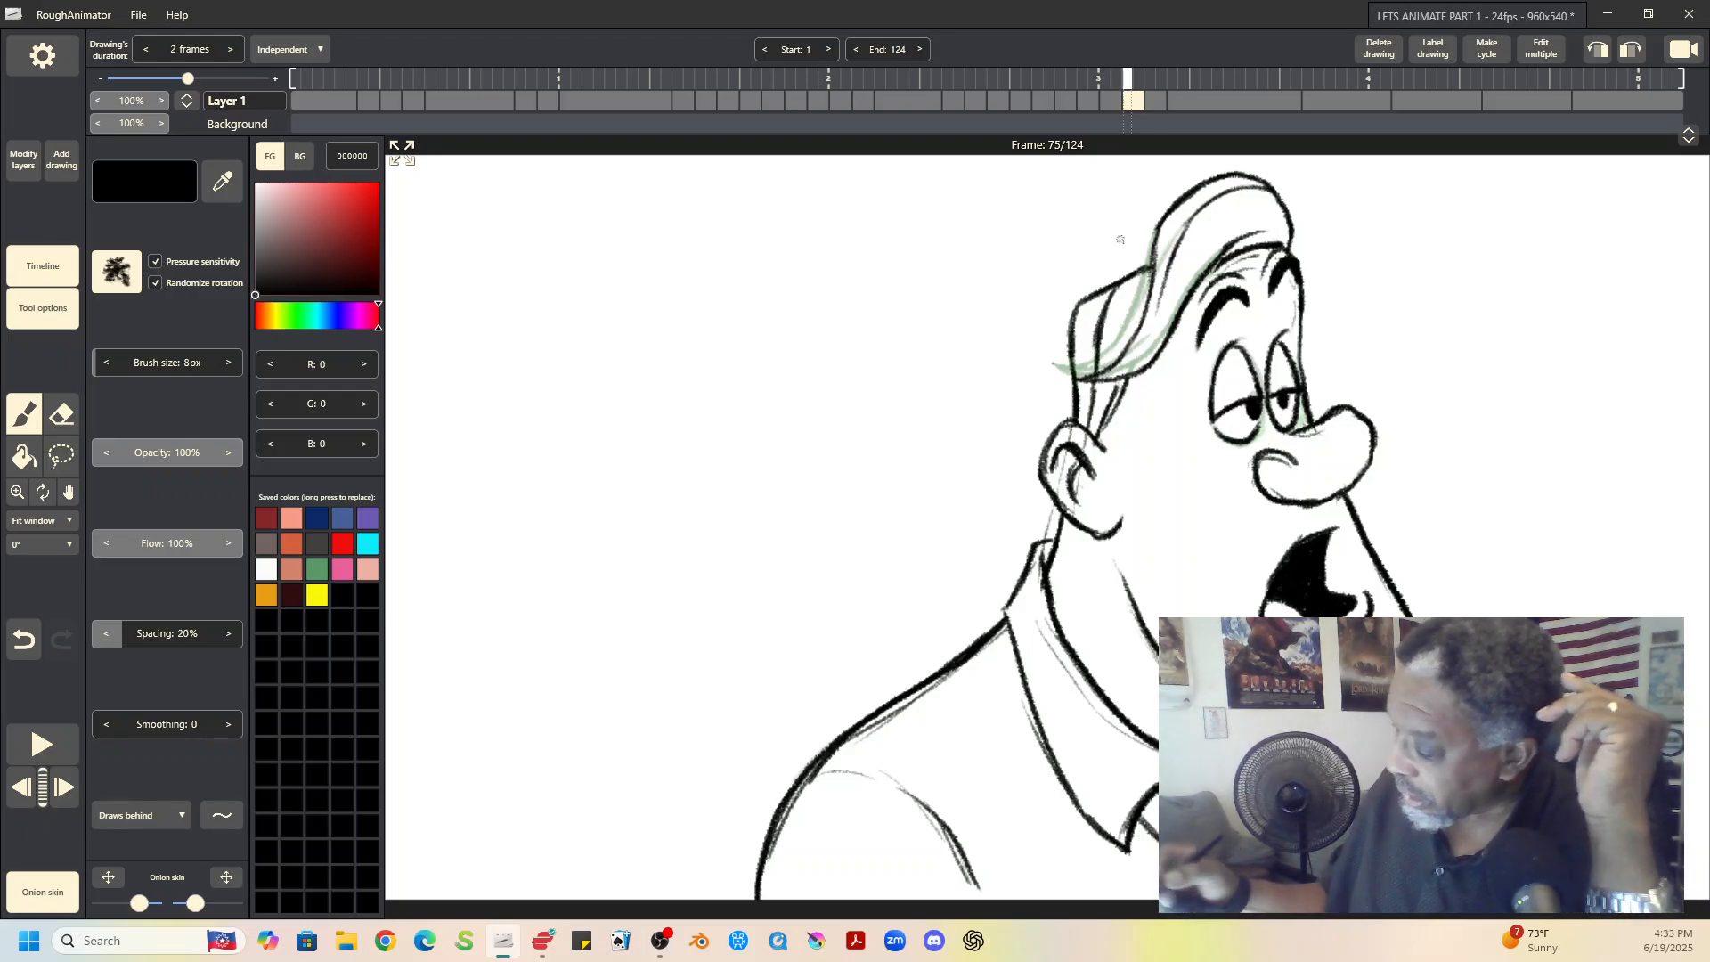
Step: Compare the hair and eyes across the consecutive drawings at frames 75, 77 and 79
left_click(1158, 102)
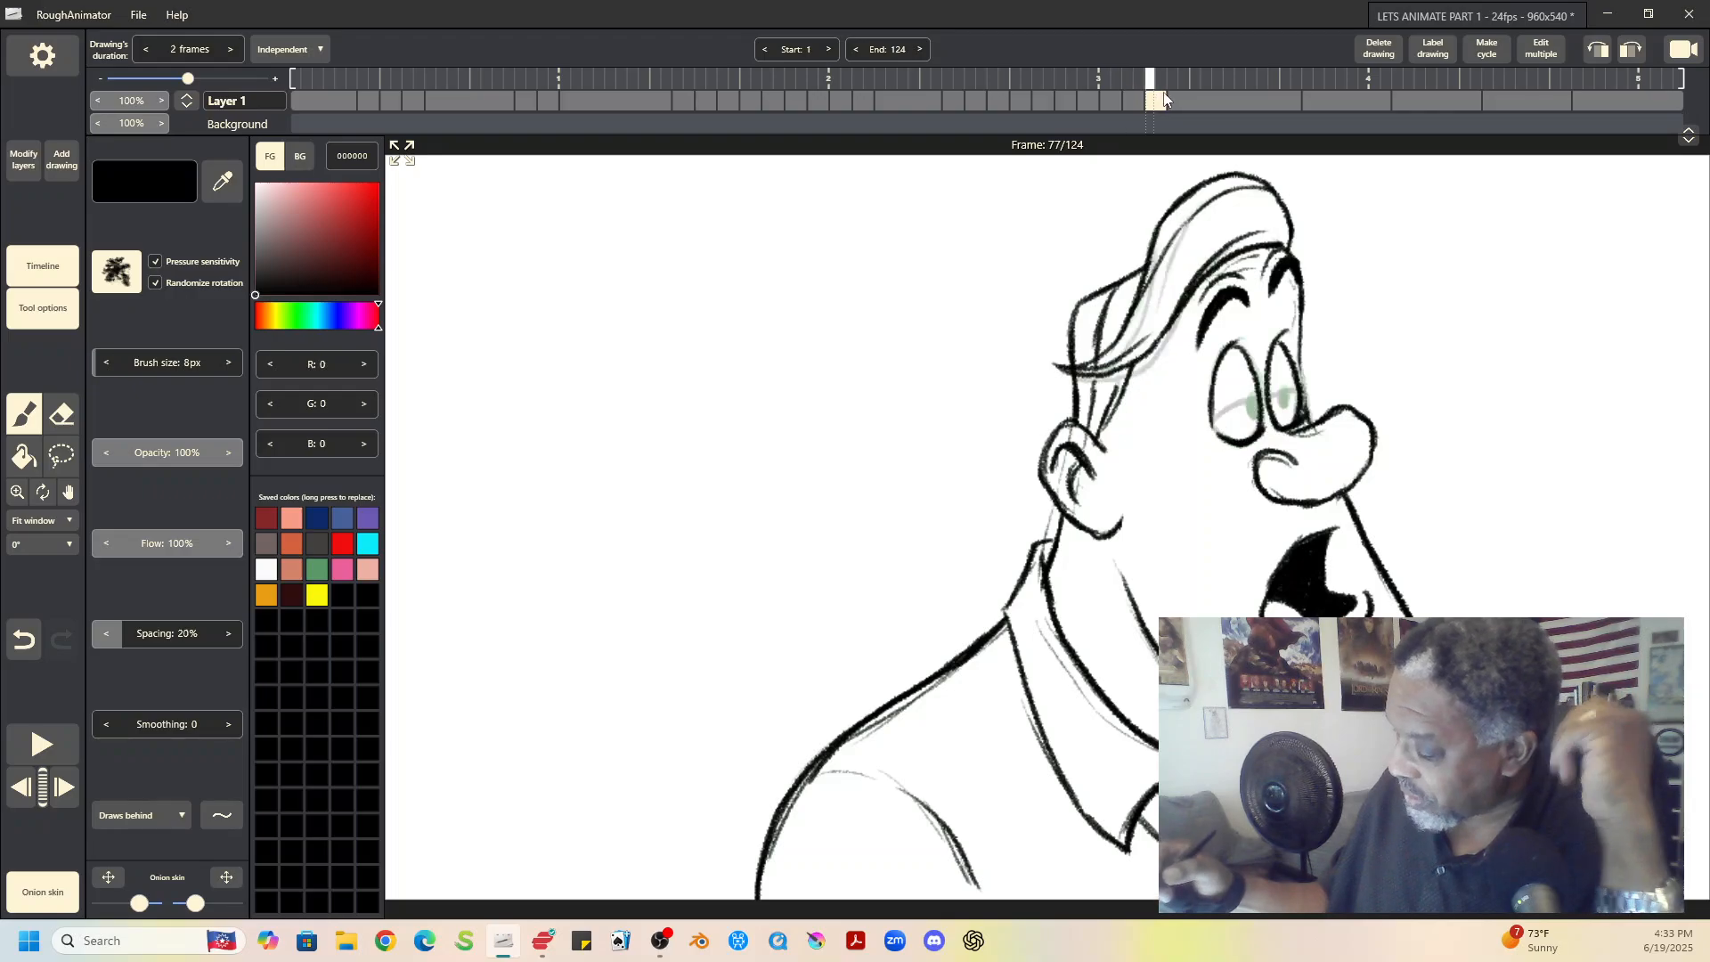
left_click(1129, 100)
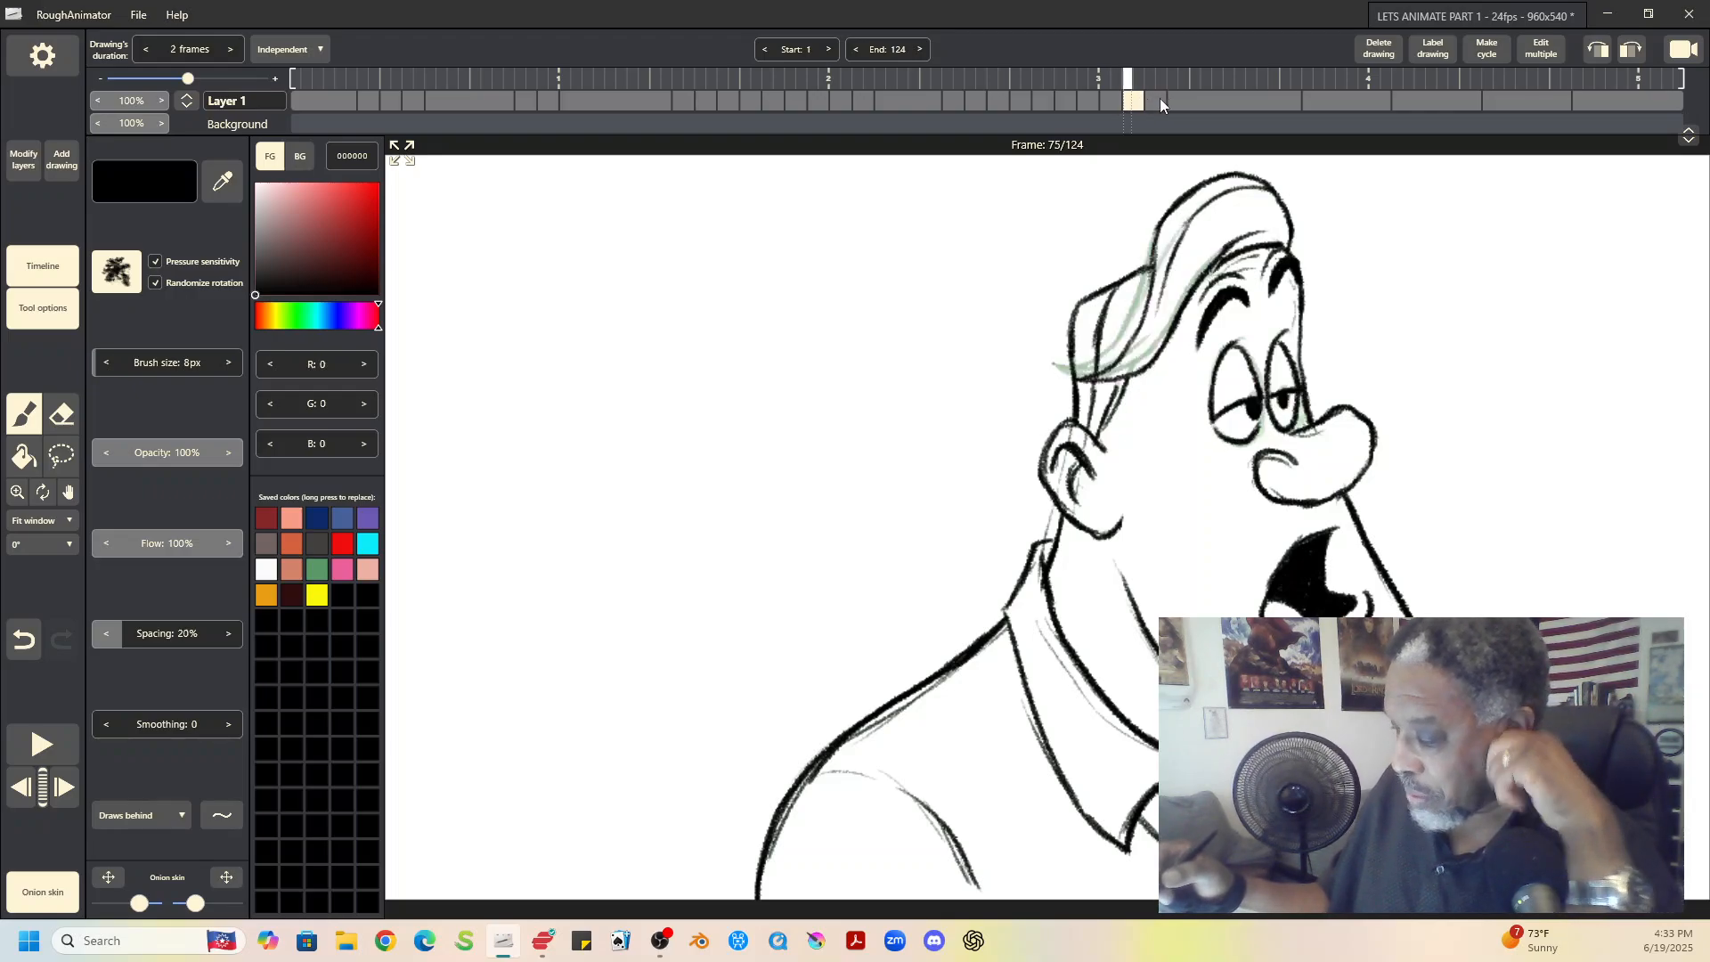
left_click(1160, 99)
left_click(1187, 101)
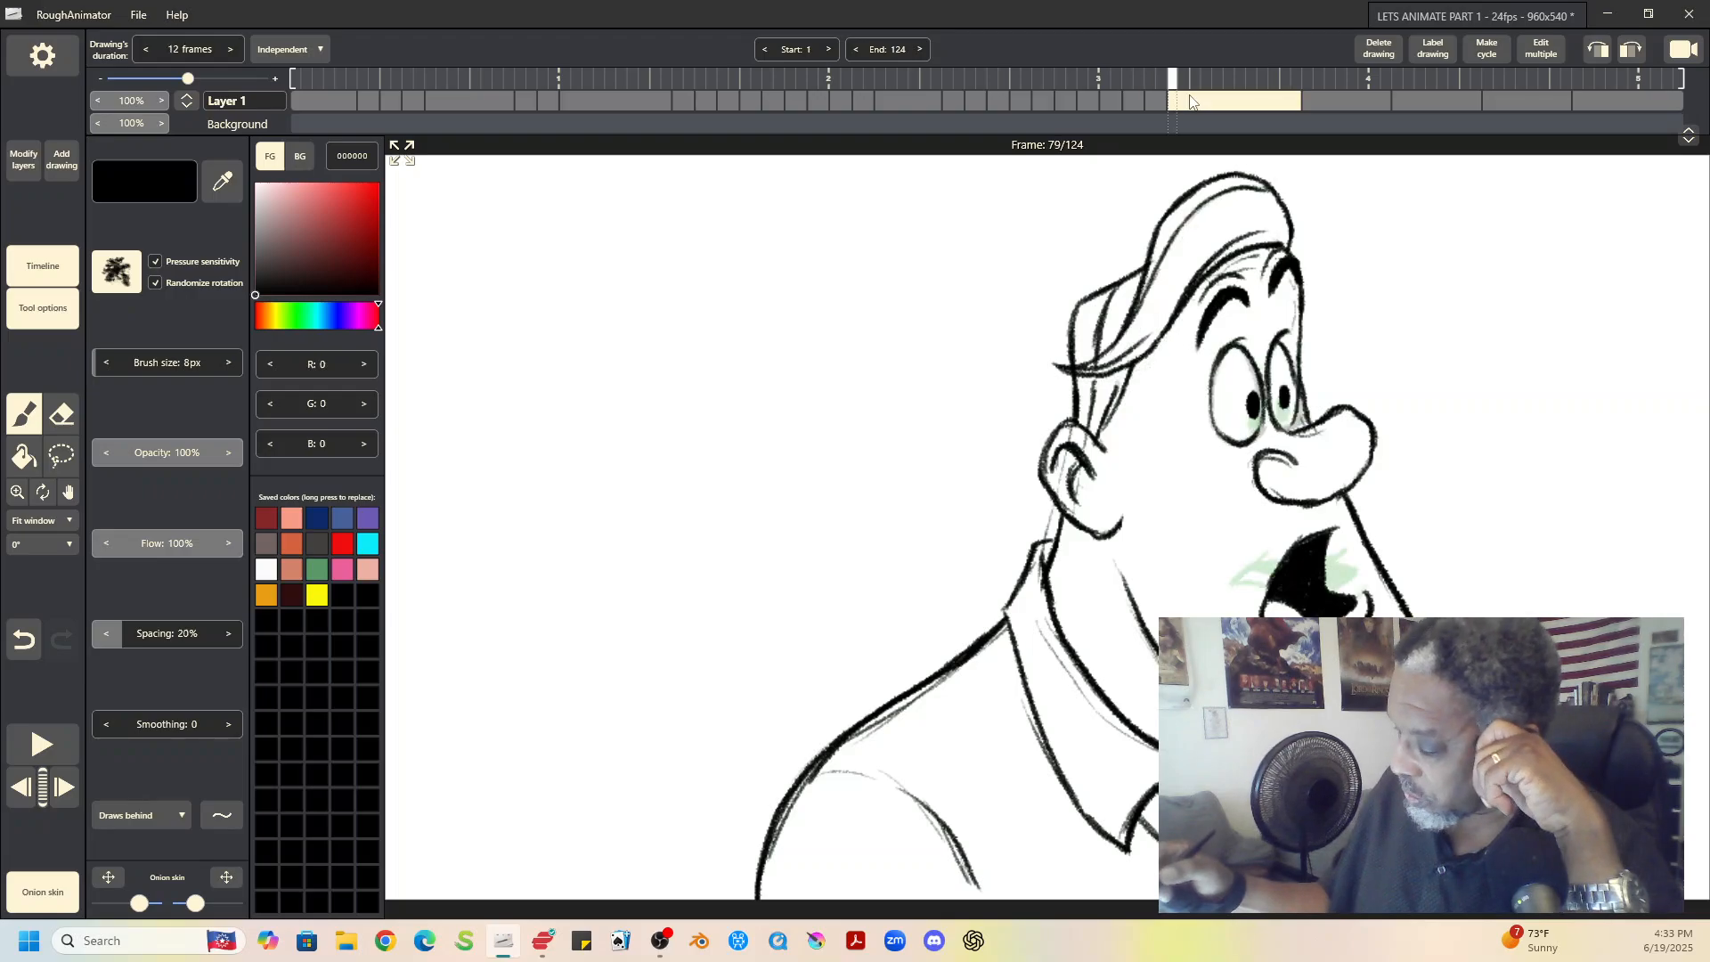
left_click(1160, 101)
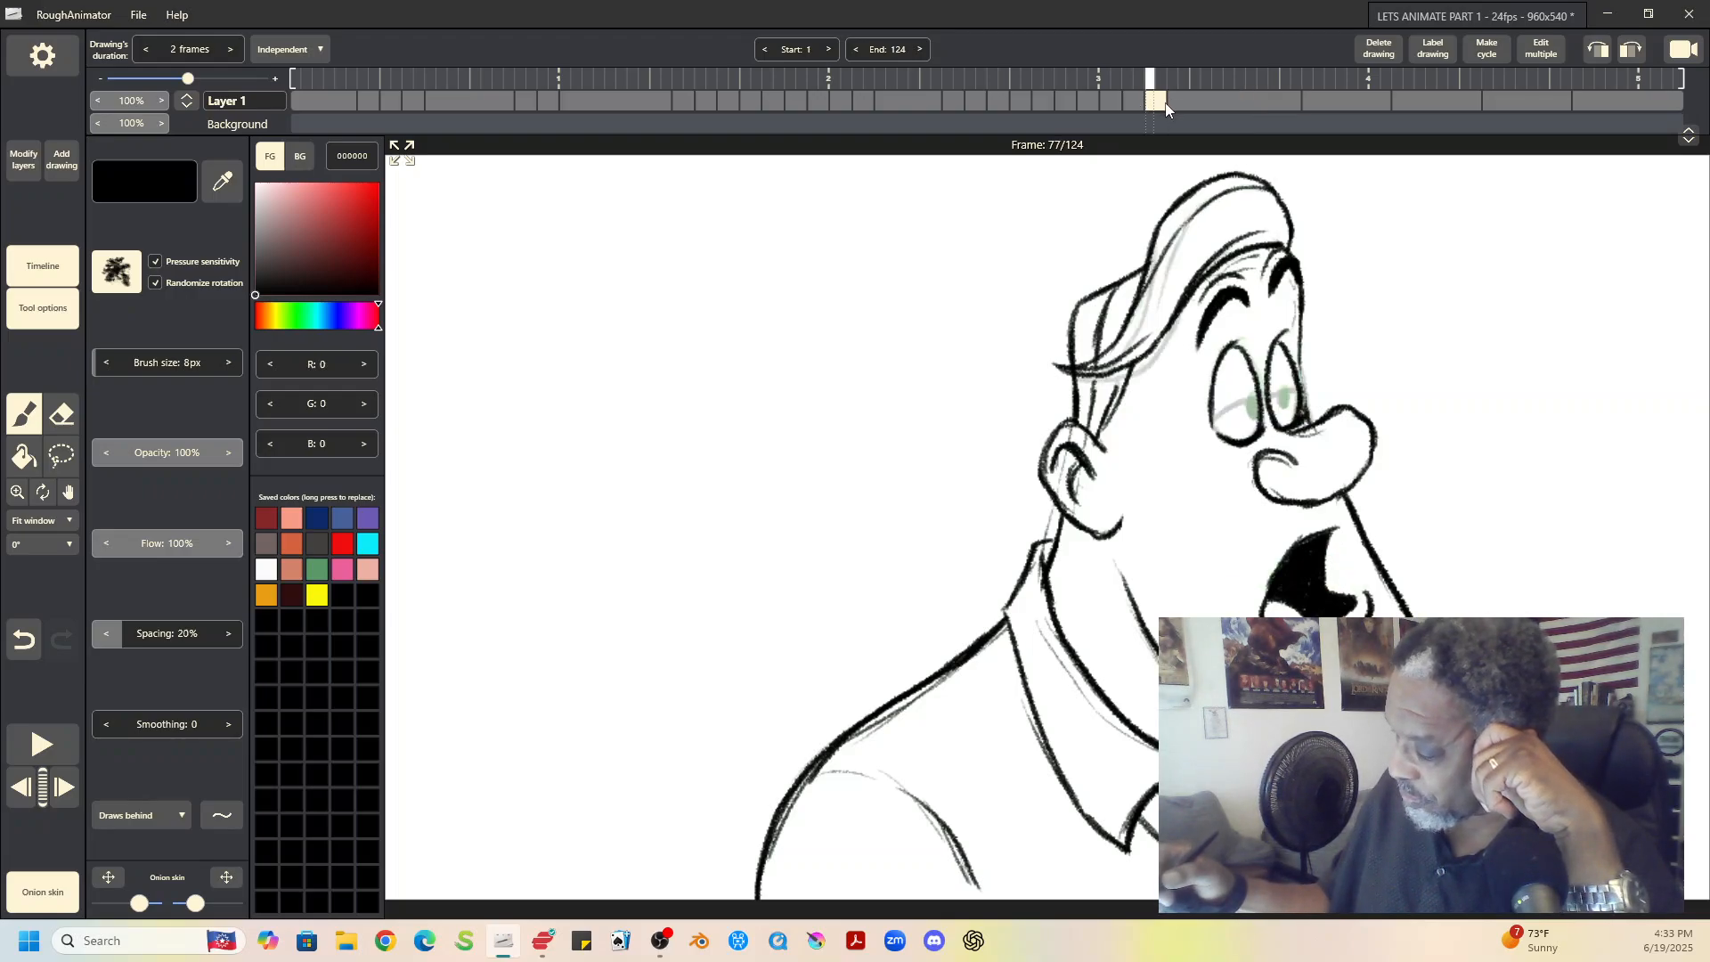
left_click(1137, 101)
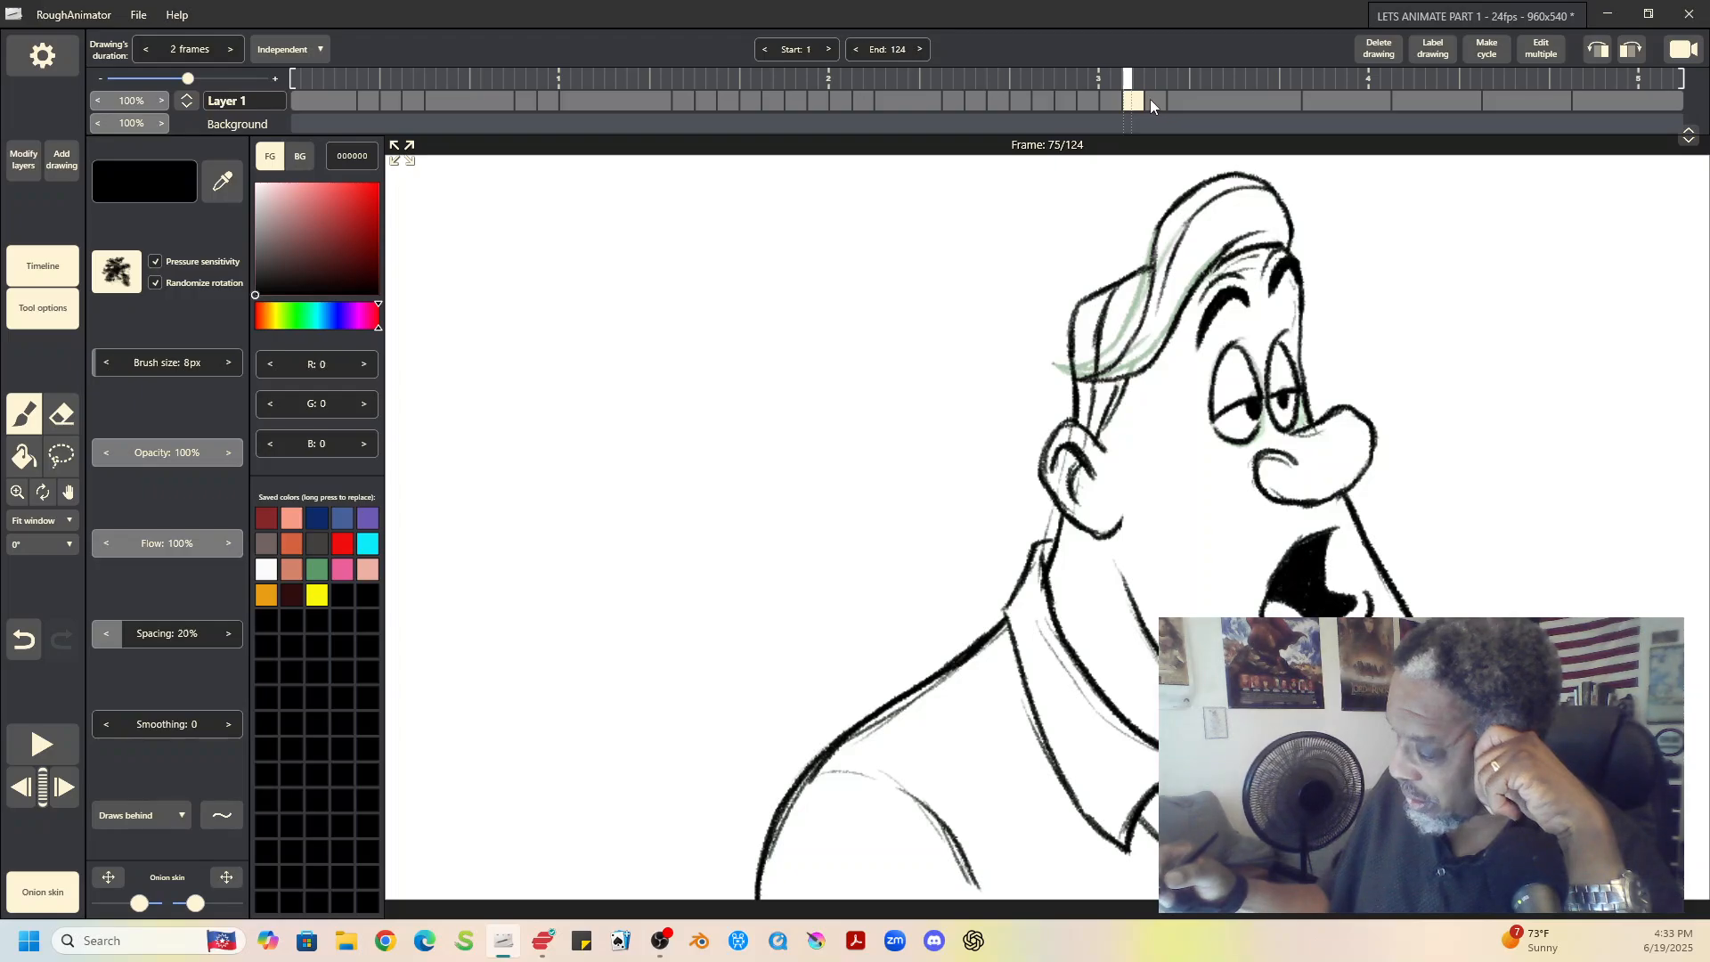
left_click(1156, 99)
left_click(1176, 102)
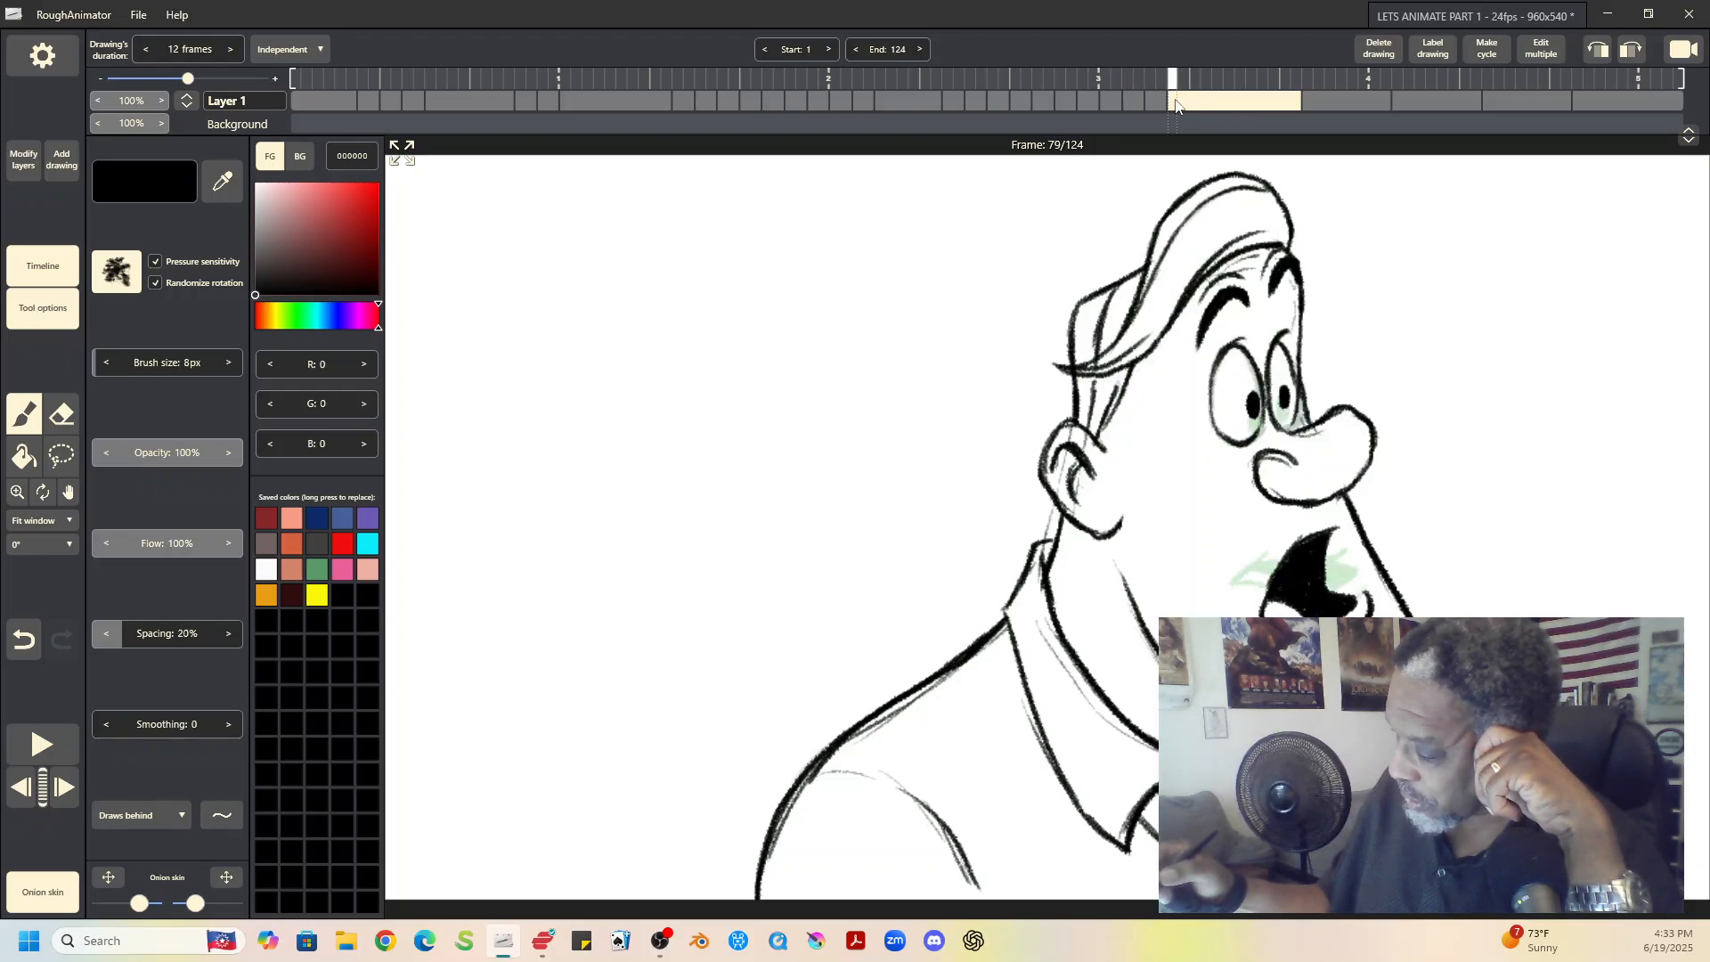
Step: Erase the hair strands sweeping behind the forehead on the frame 77 drawing and redraw the upper strand down toward the back of the head
left_click(1164, 101)
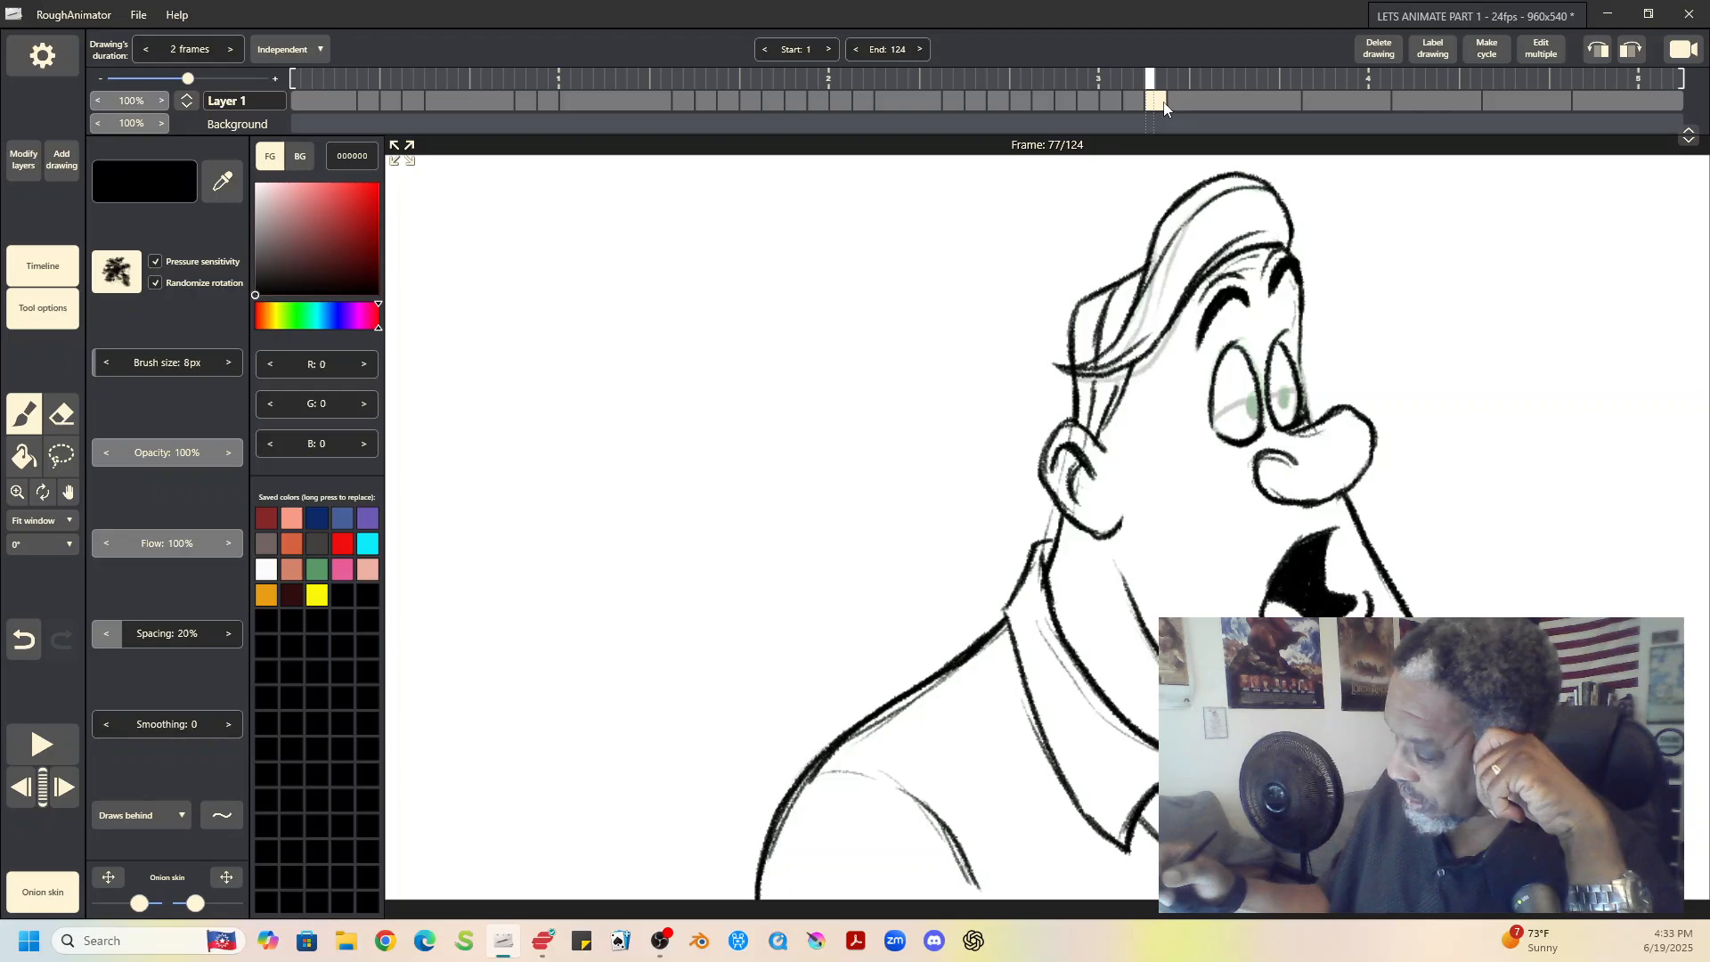
left_click(62, 415)
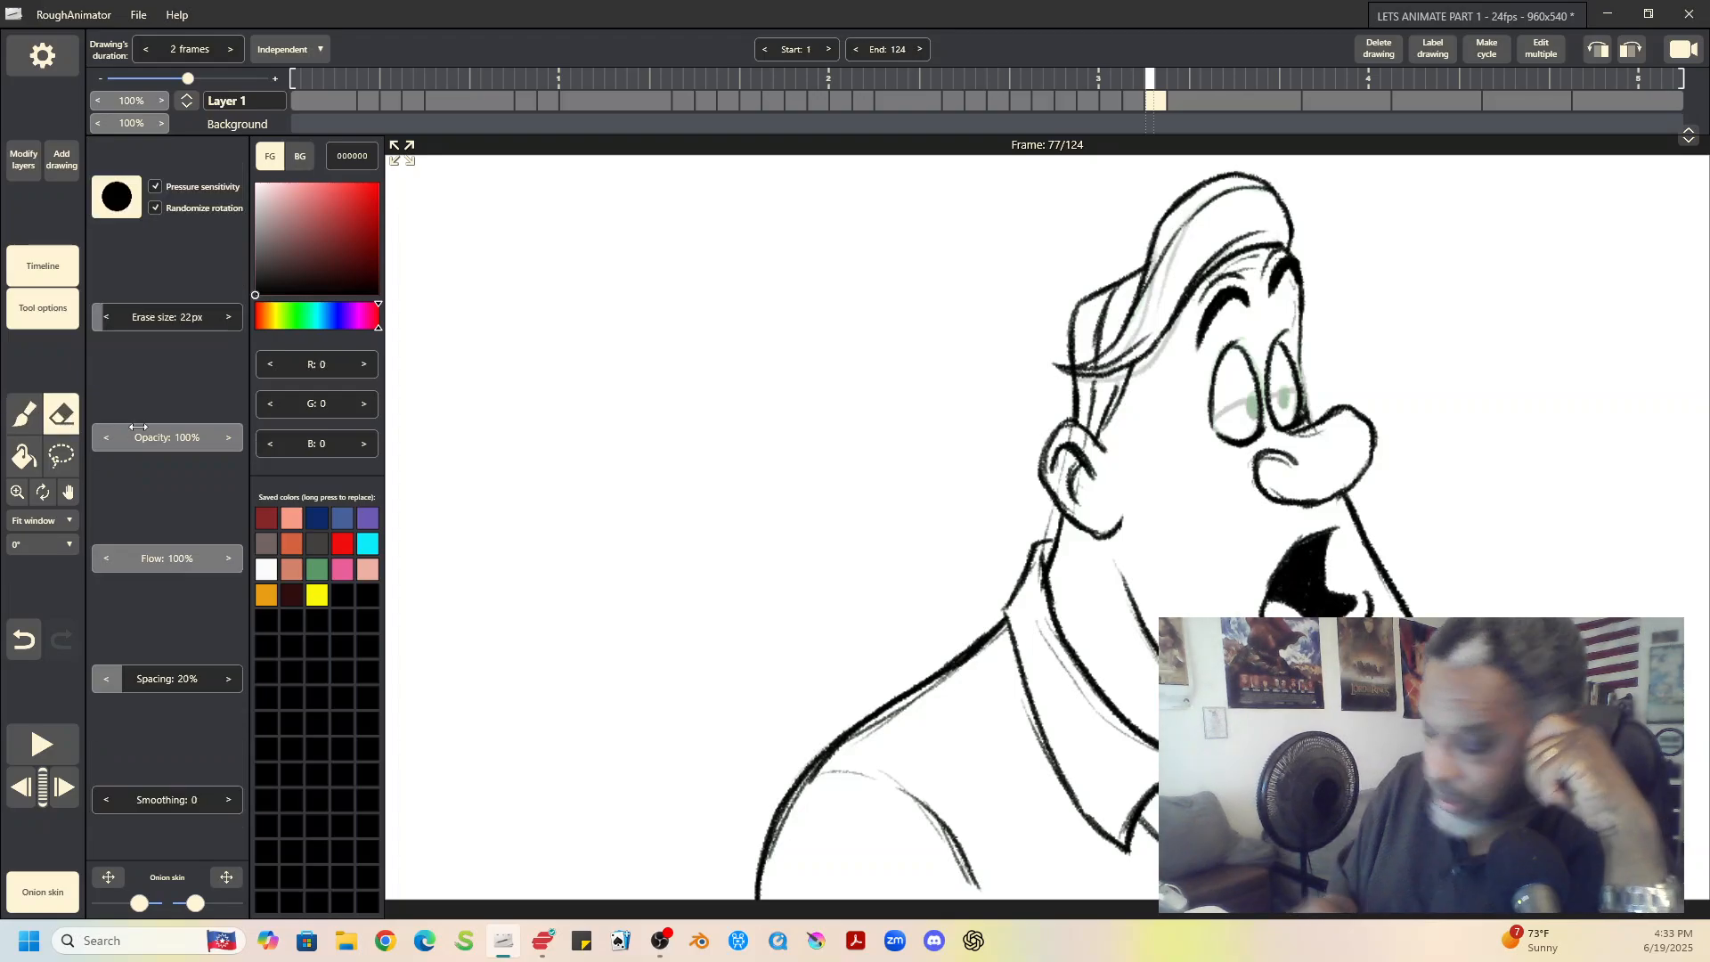
mouse_move(1163, 228)
left_mouse_down()
mouse_move(1158, 271)
mouse_move(1181, 246)
mouse_move(1110, 357)
mouse_move(1086, 363)
mouse_move(1162, 339)
mouse_move(1200, 264)
left_mouse_up()
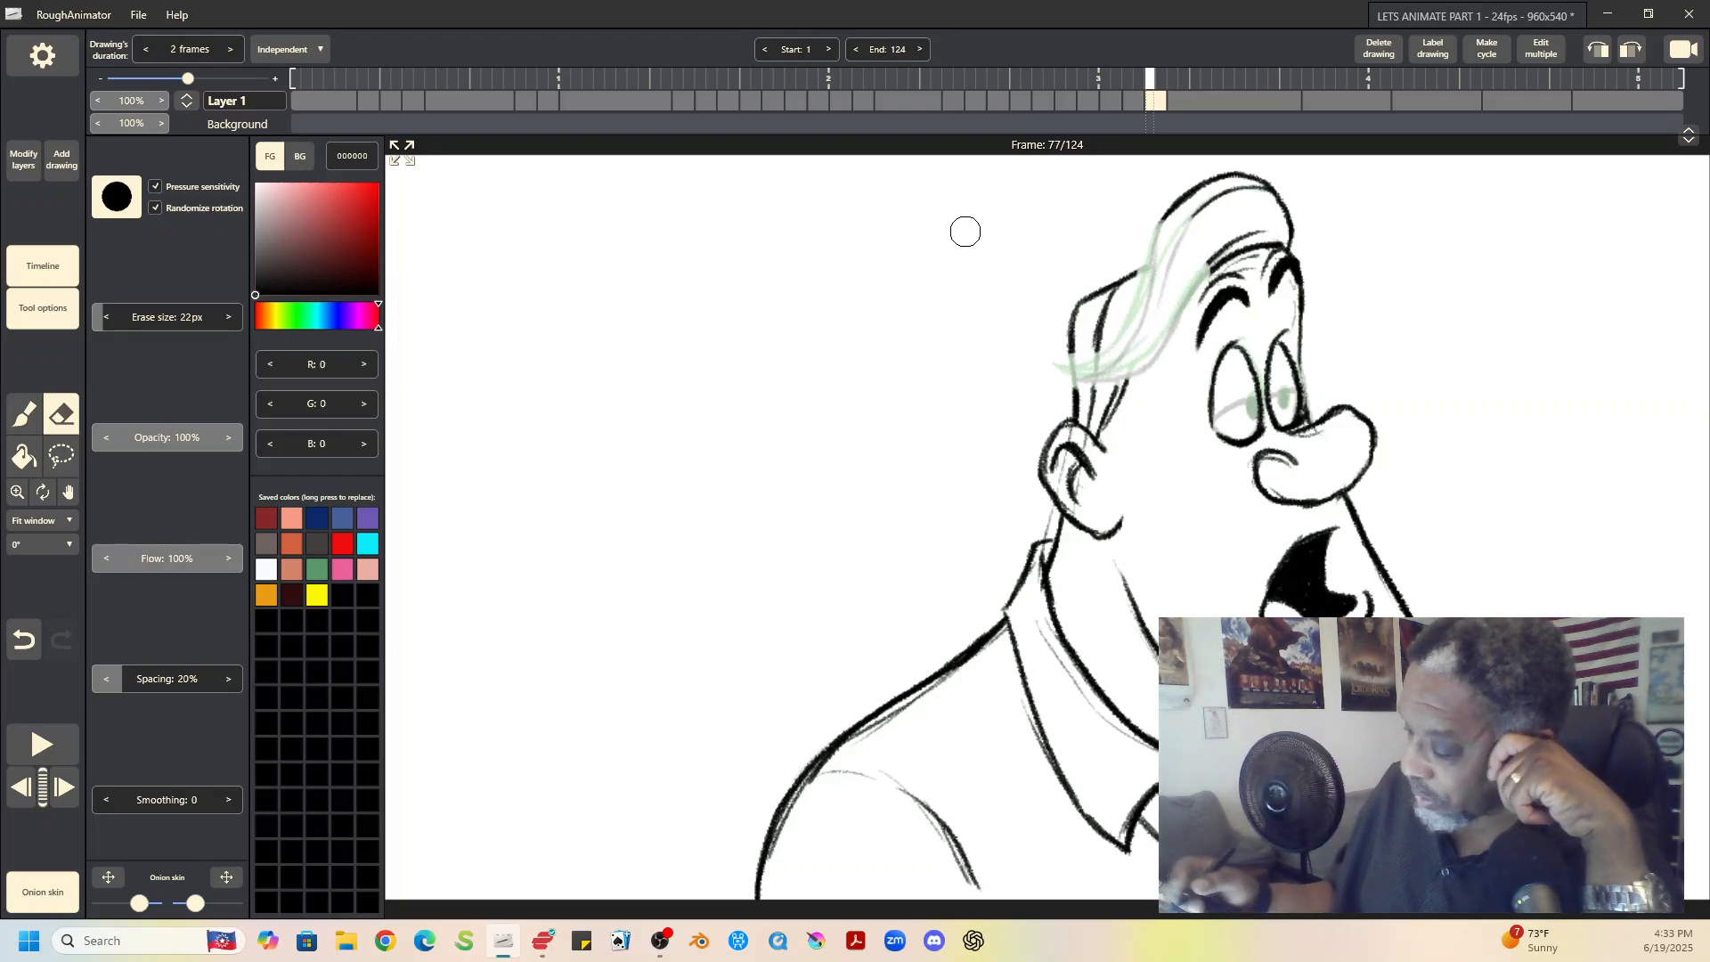
left_click(31, 415)
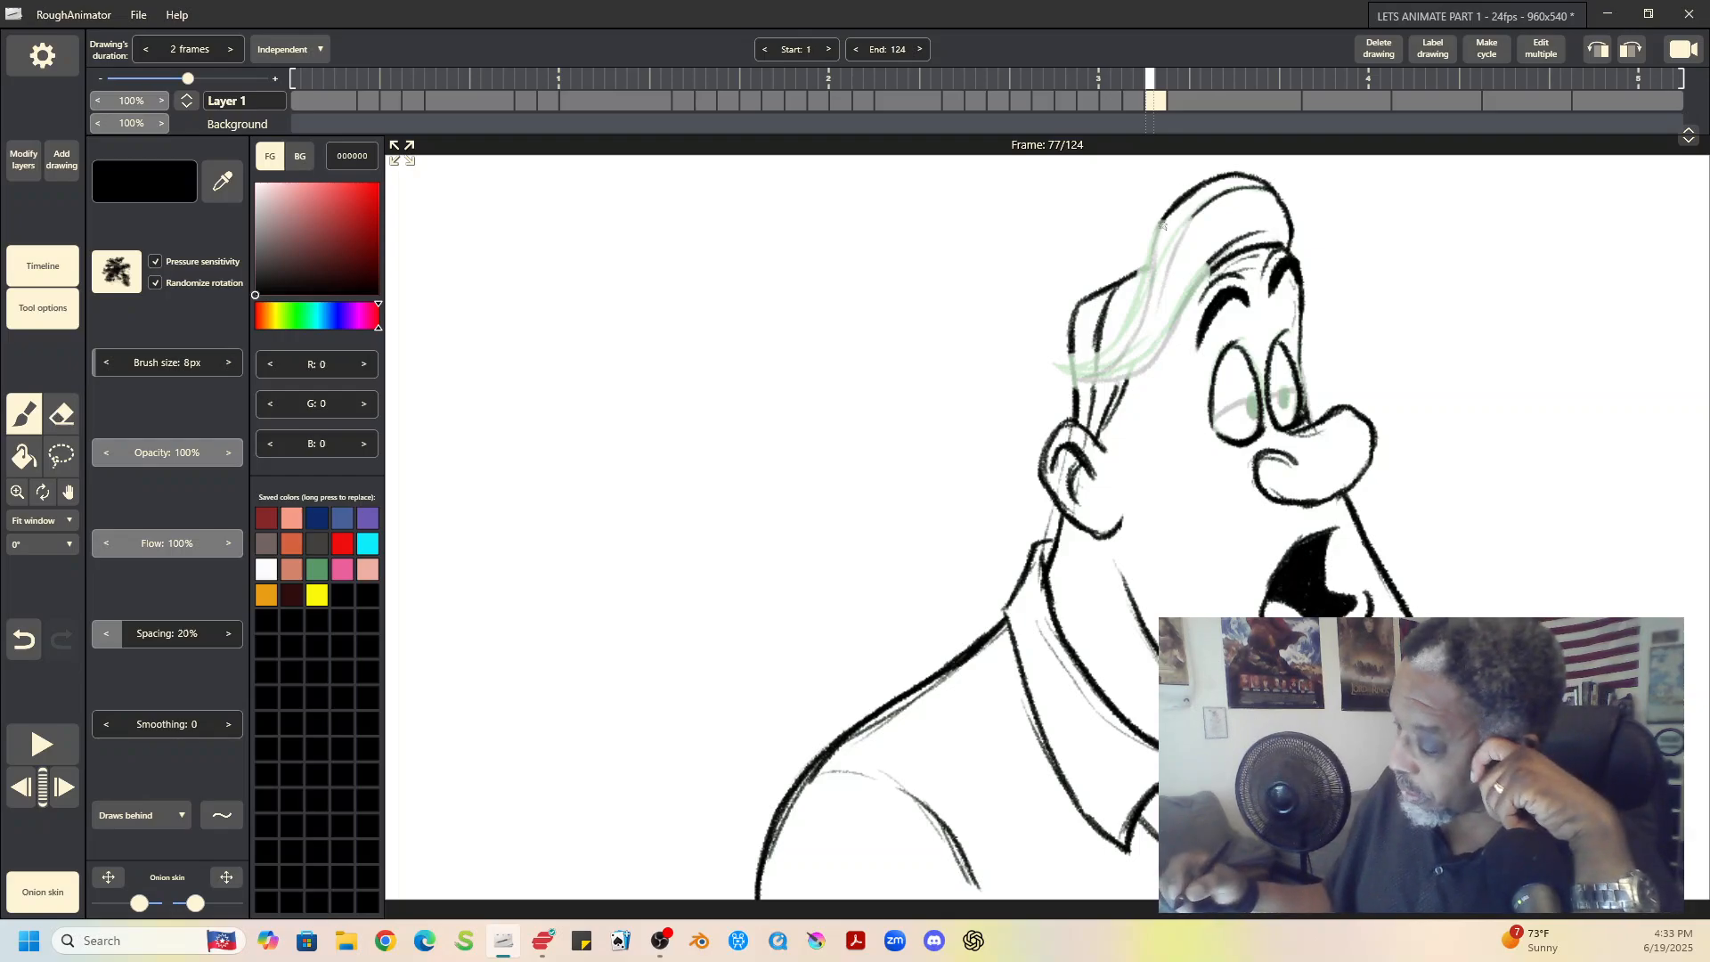
left_click_drag(1155, 237, 1137, 310)
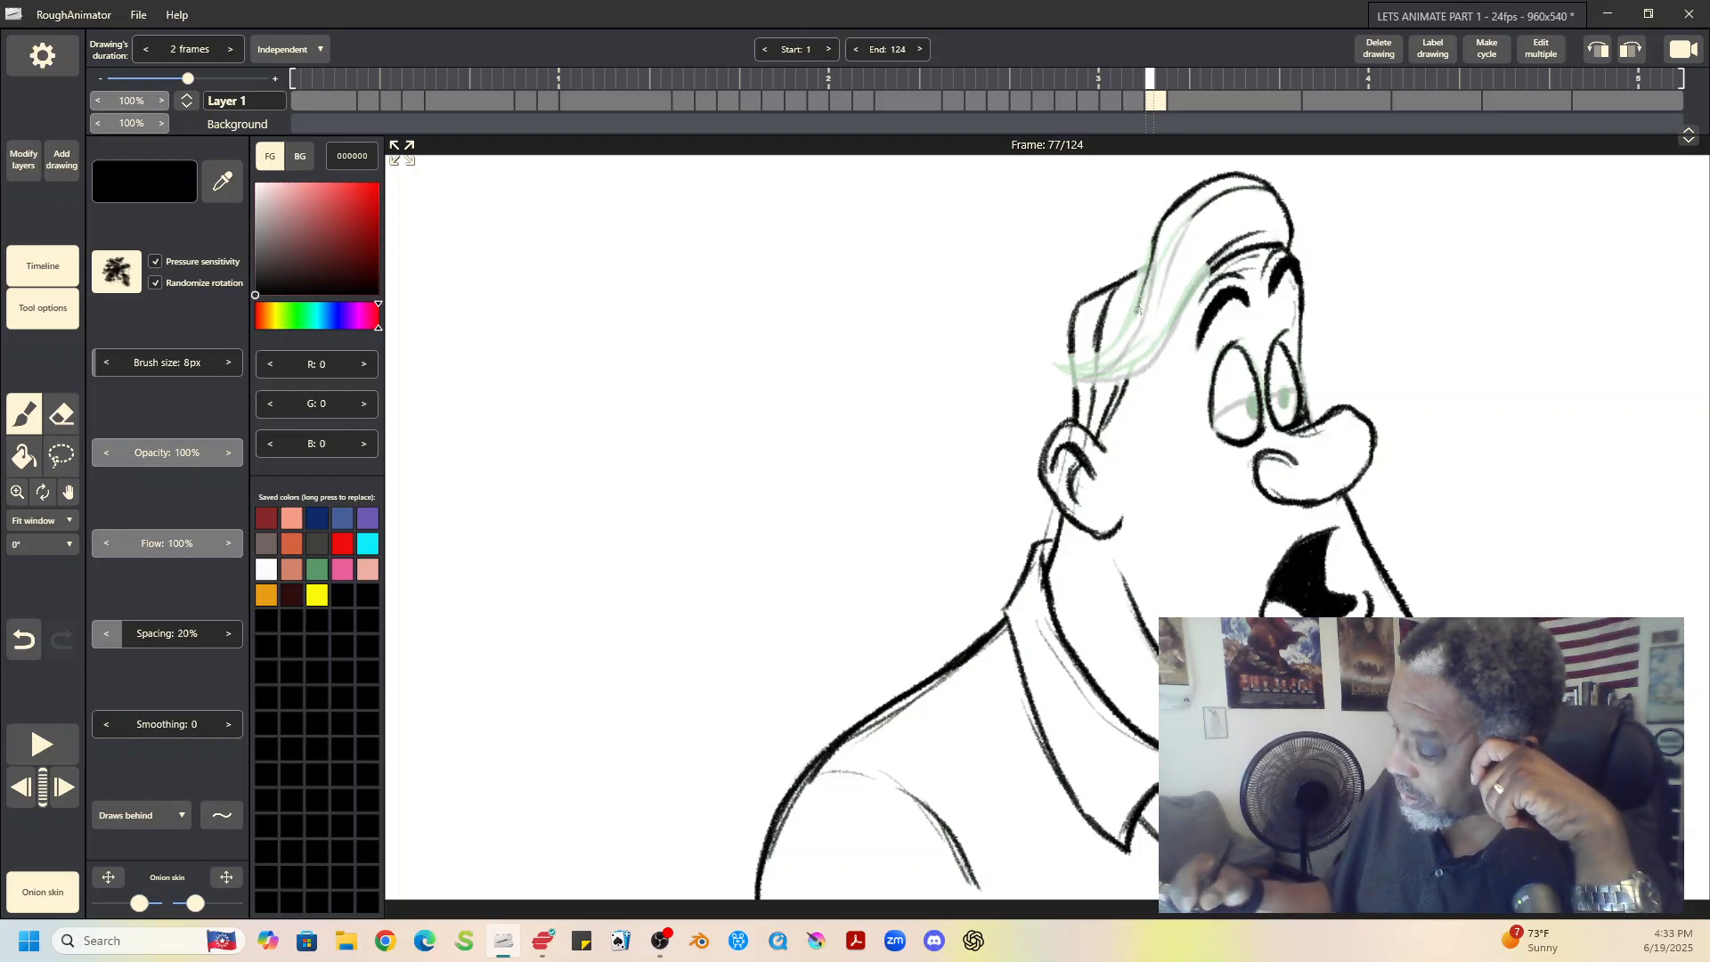
left_click_drag(1160, 237, 1131, 333)
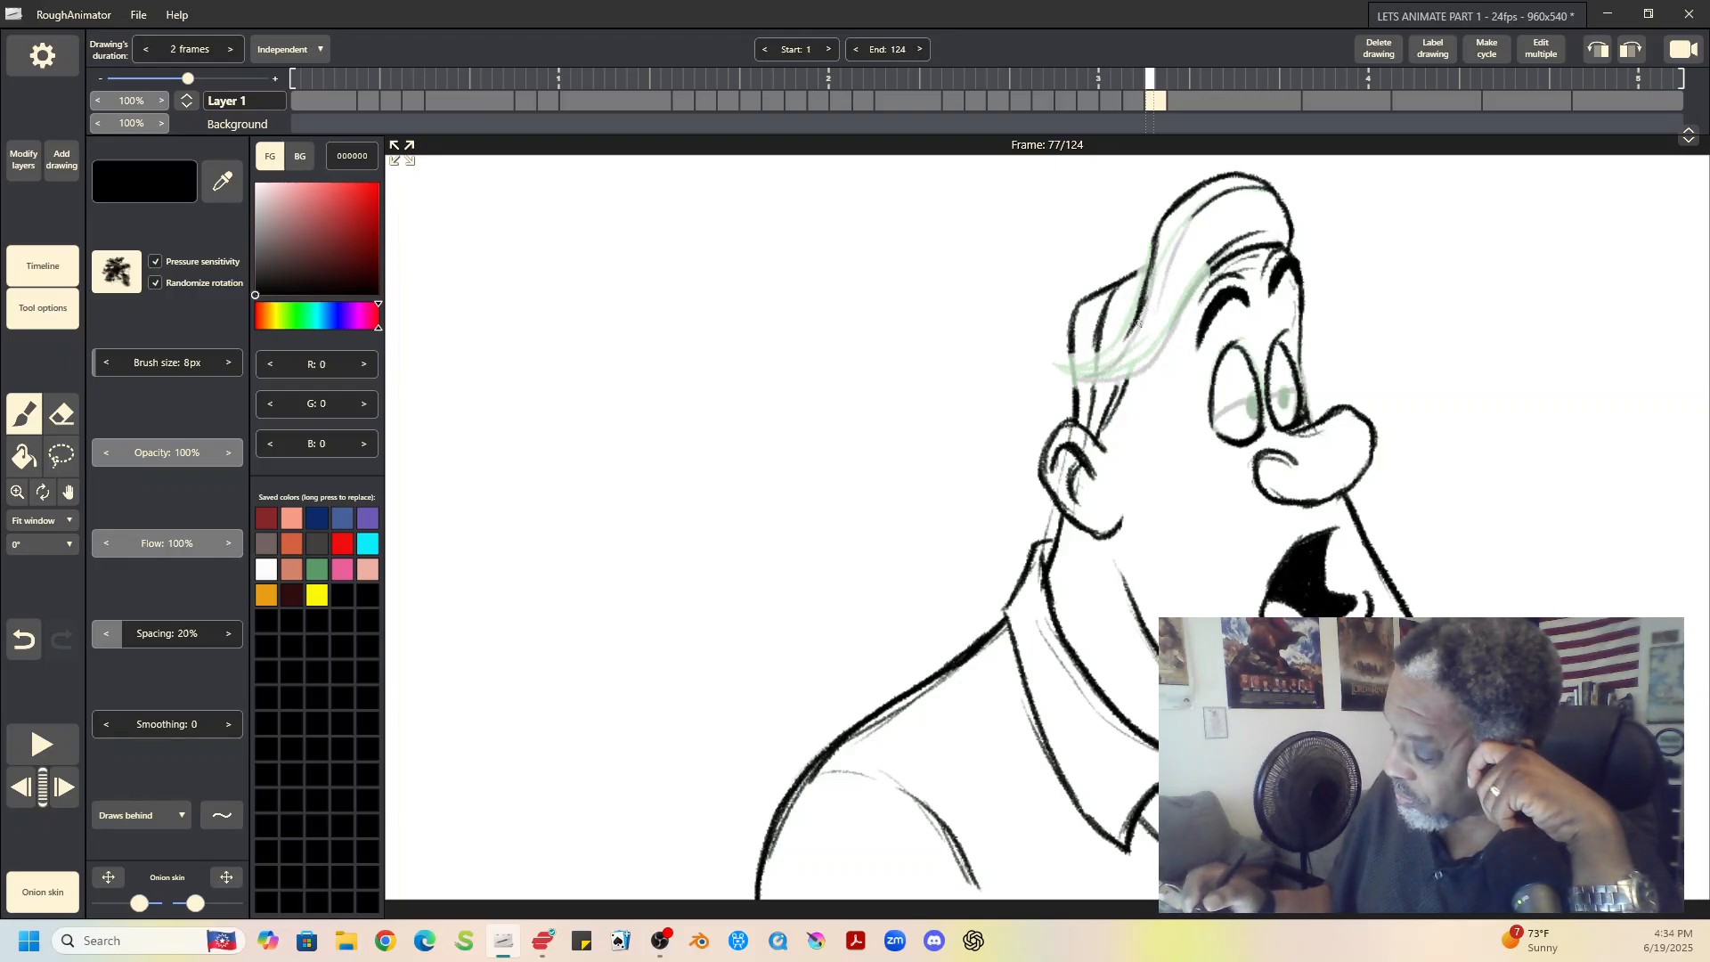
Step: Check frame 77 against its neighbouring drawings and draw the lower hair strand curving from the temple to the back of the head
left_click(1126, 98)
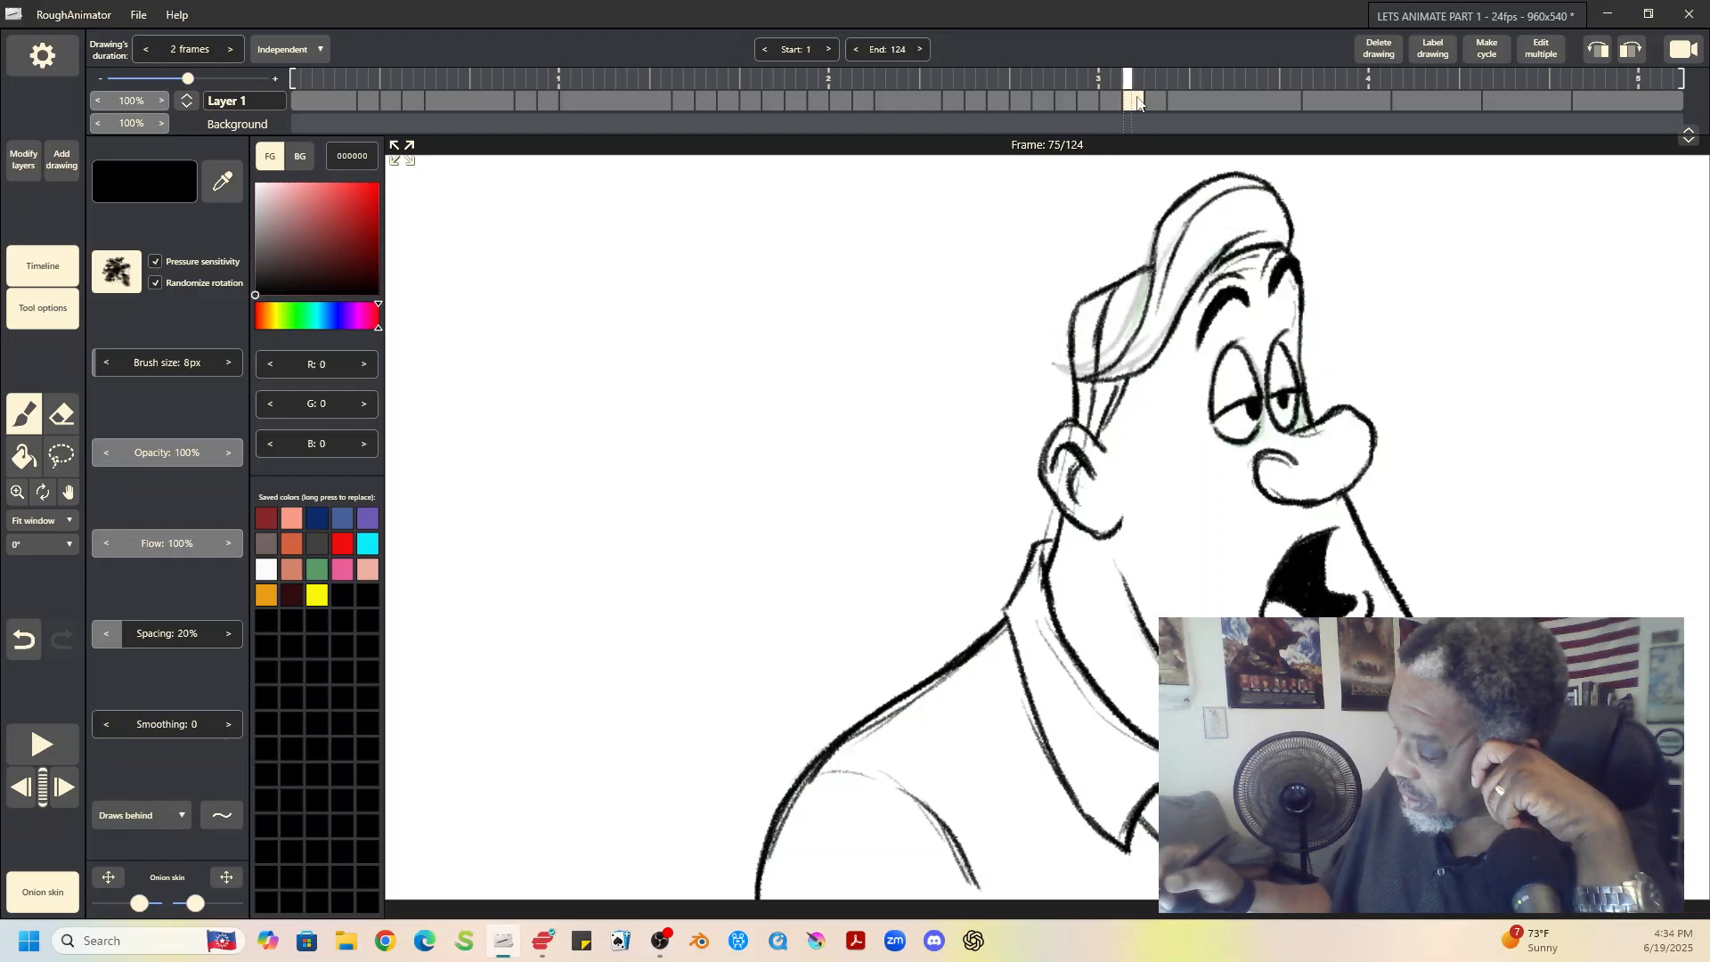
left_click(1158, 100)
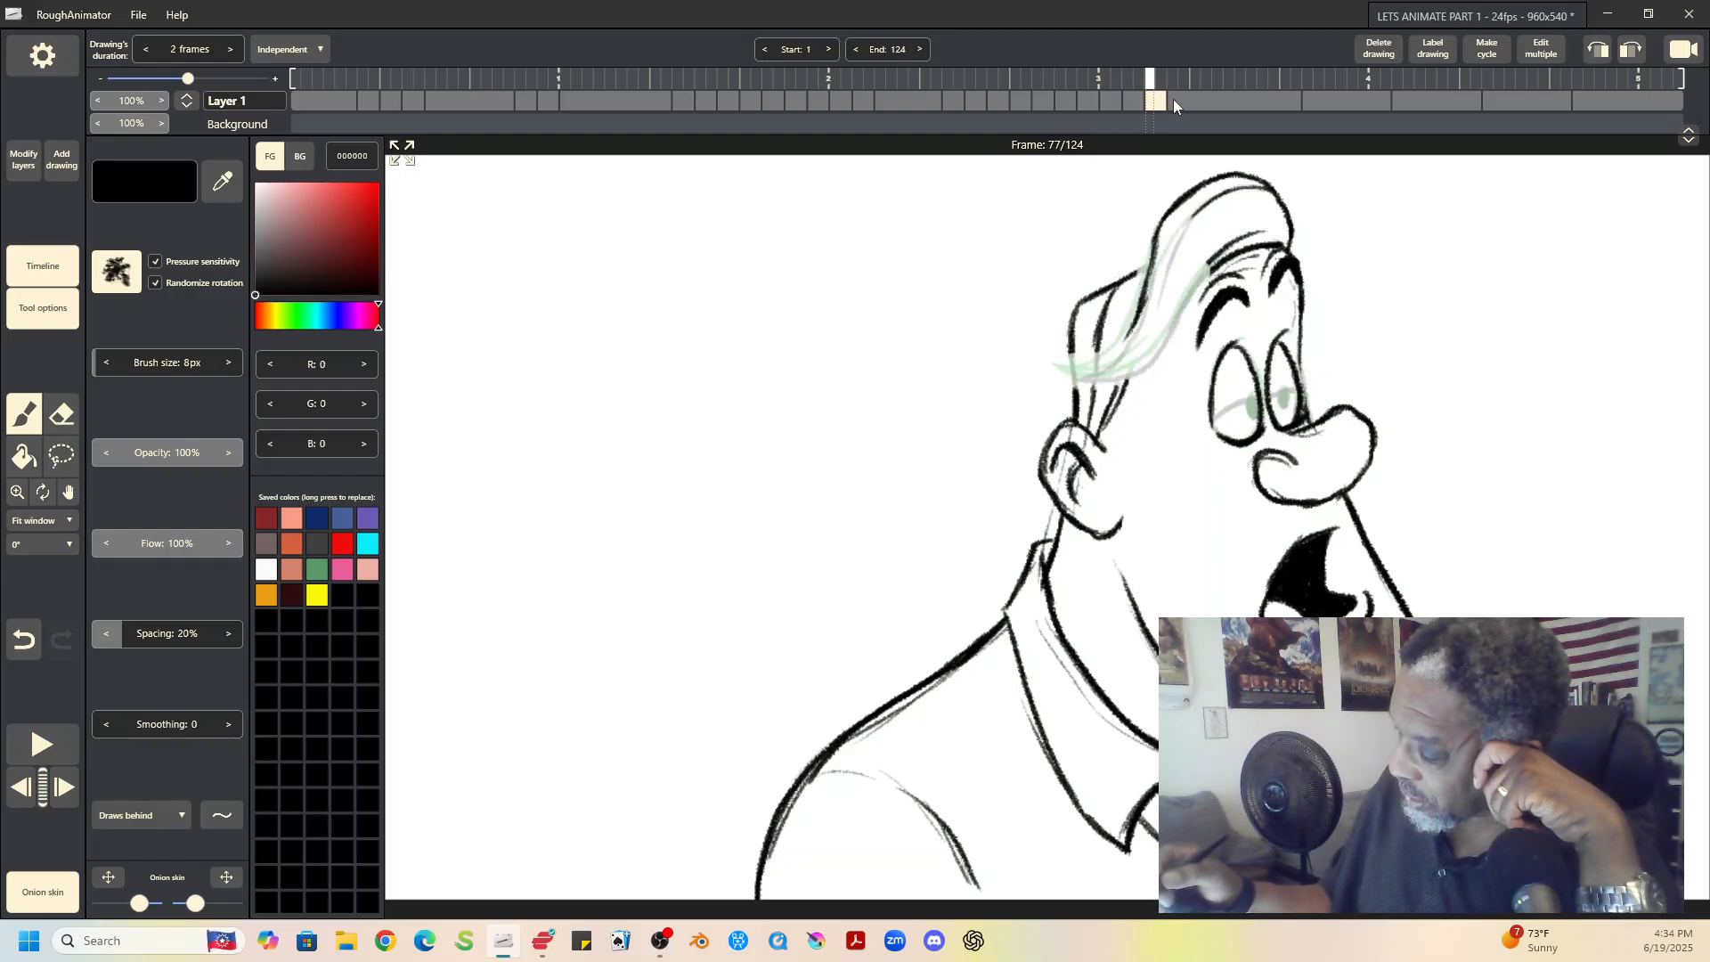
left_click(1182, 99)
left_click(1157, 99)
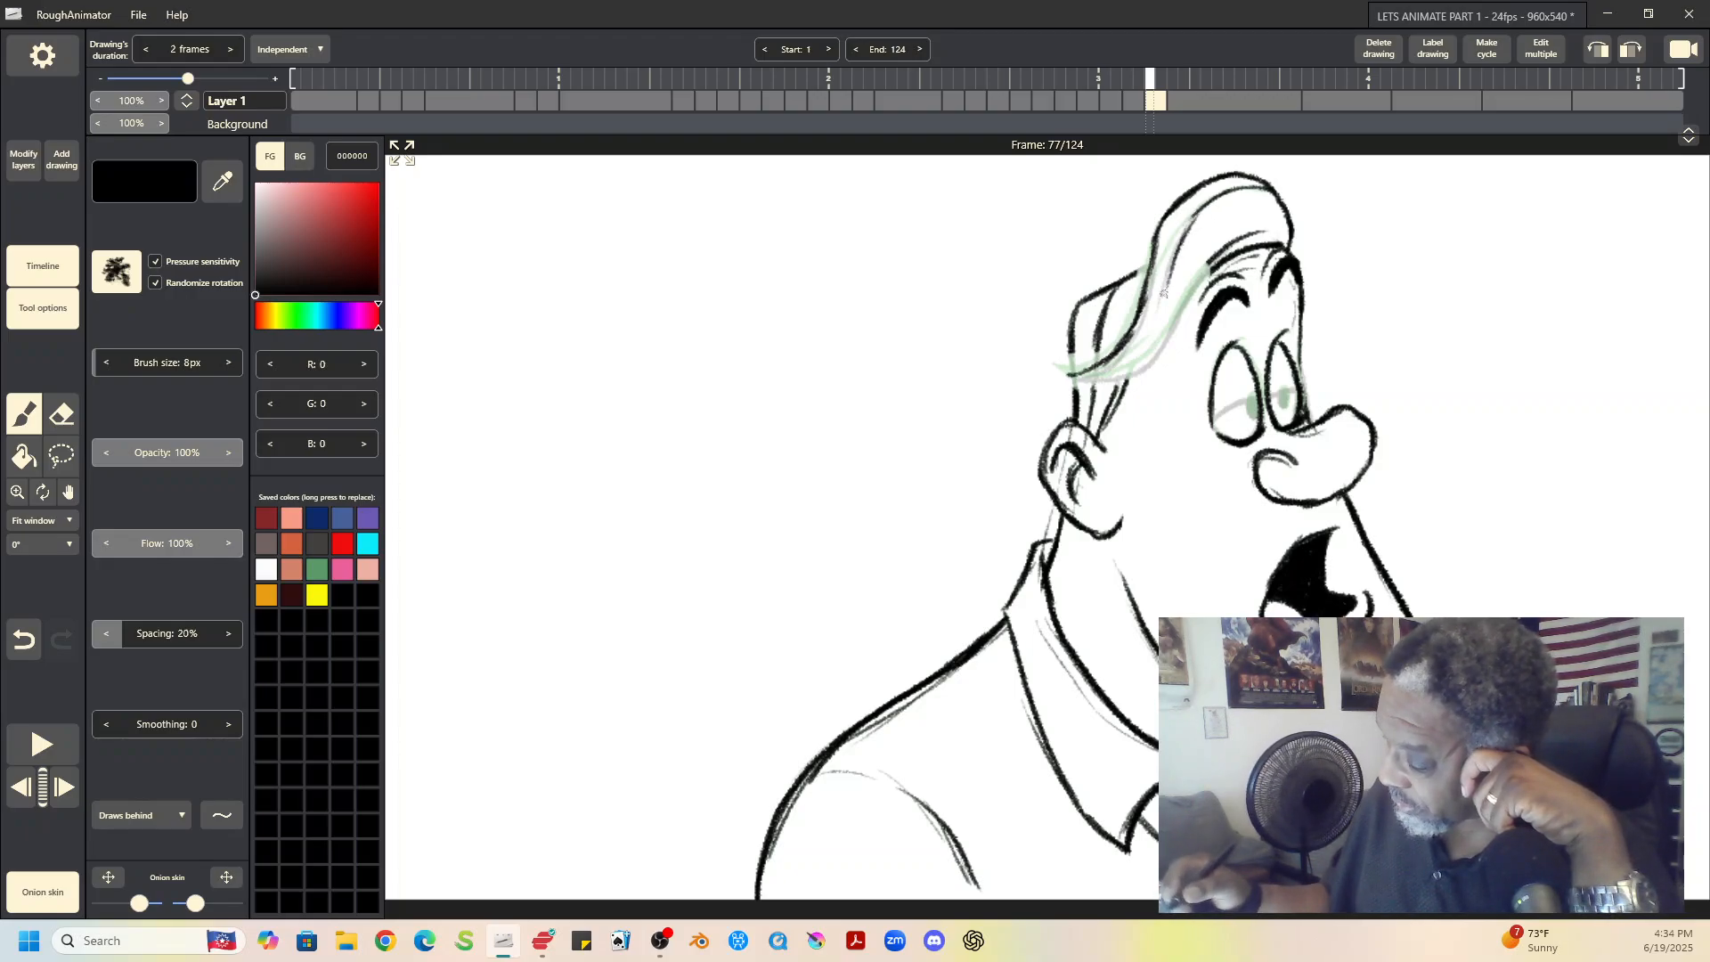
mouse_move(1067, 375)
left_mouse_down()
mouse_move(1154, 351)
mouse_move(1208, 265)
left_mouse_up()
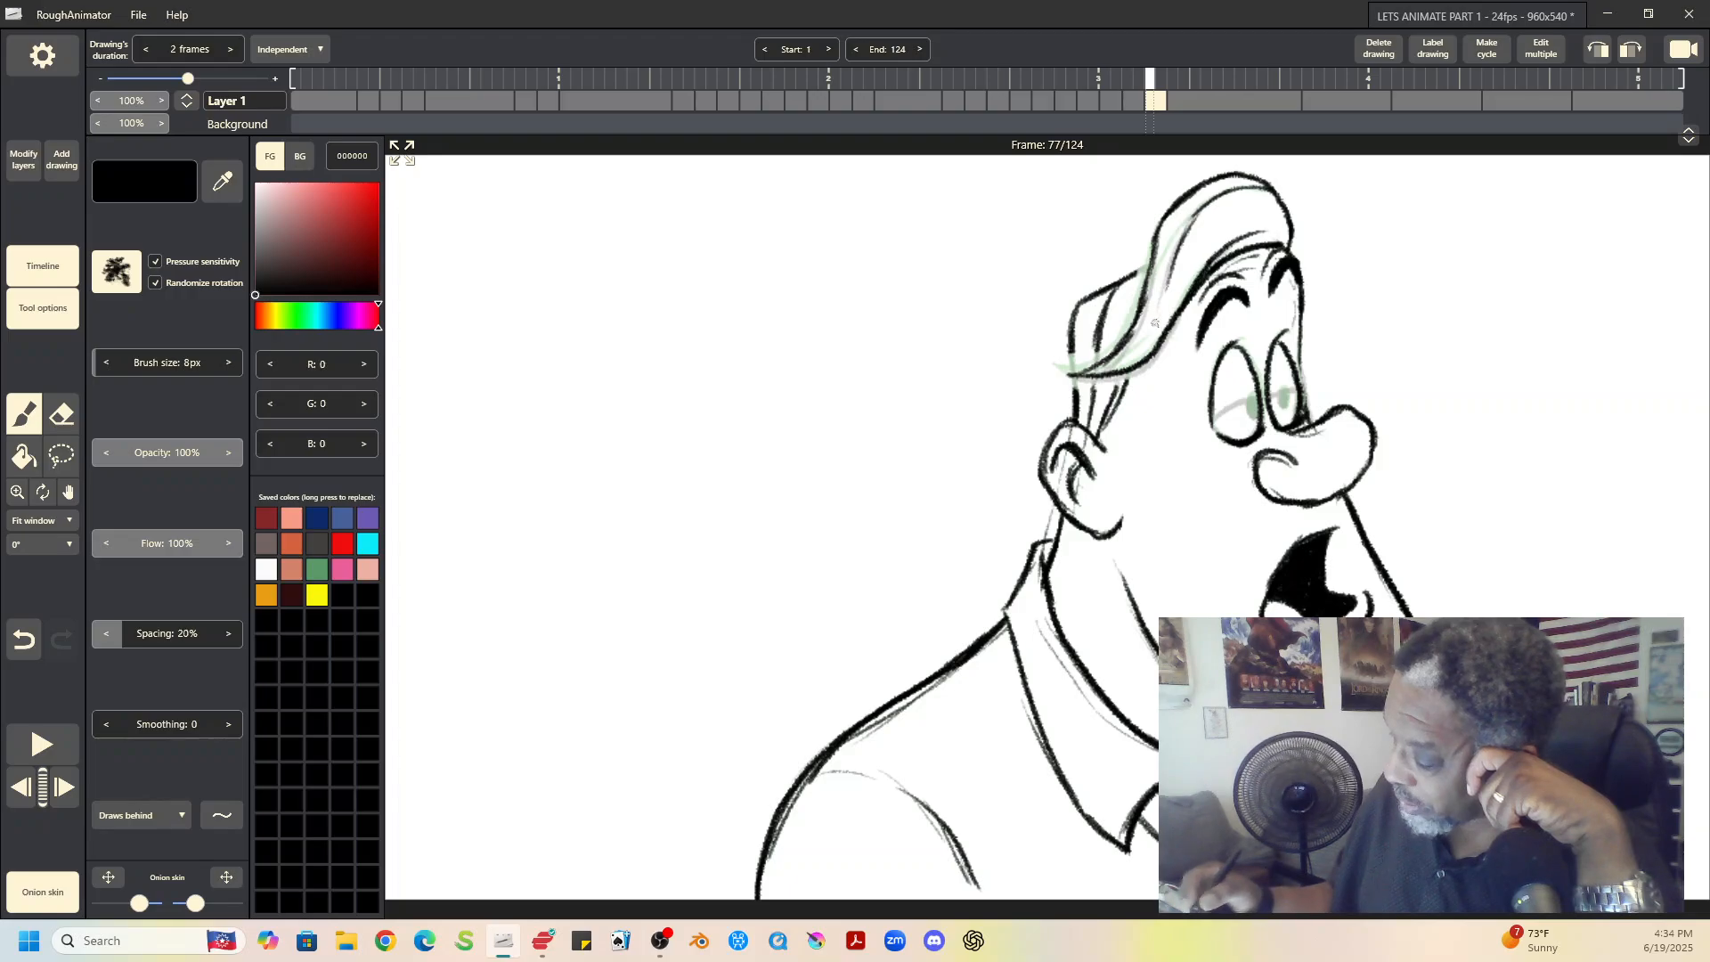
mouse_move(1093, 351)
left_mouse_down()
mouse_move(1095, 401)
mouse_move(1071, 359)
mouse_move(1079, 389)
left_mouse_up()
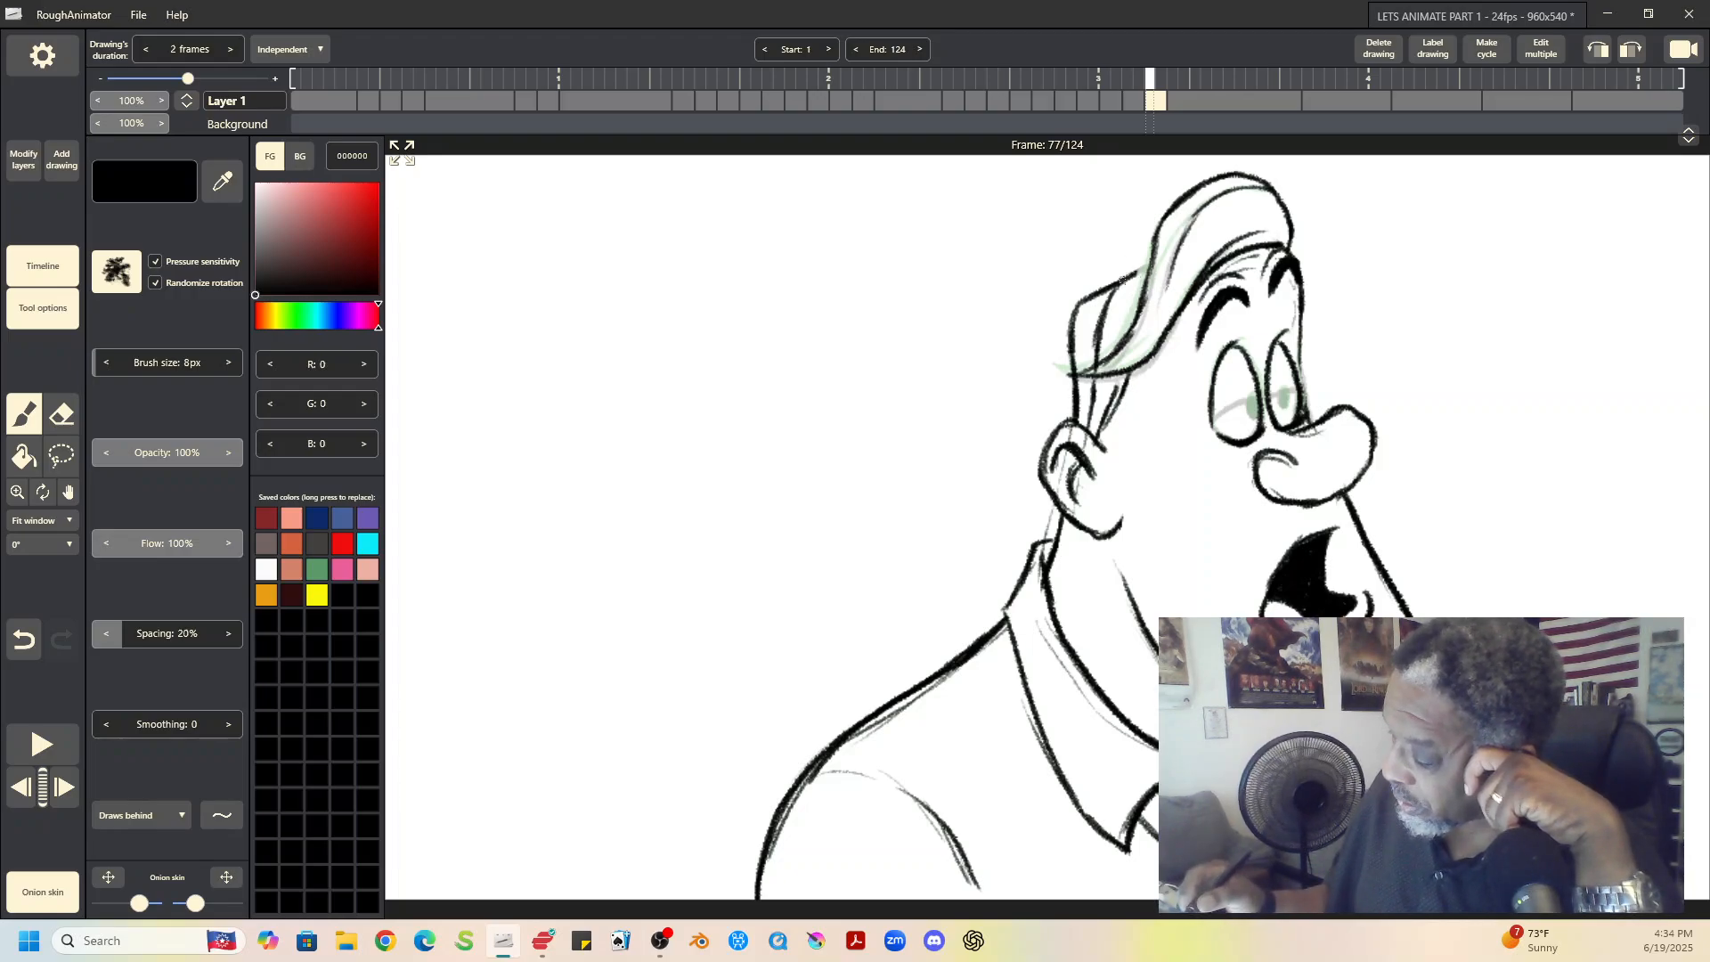
left_click_drag(1122, 282, 1155, 265)
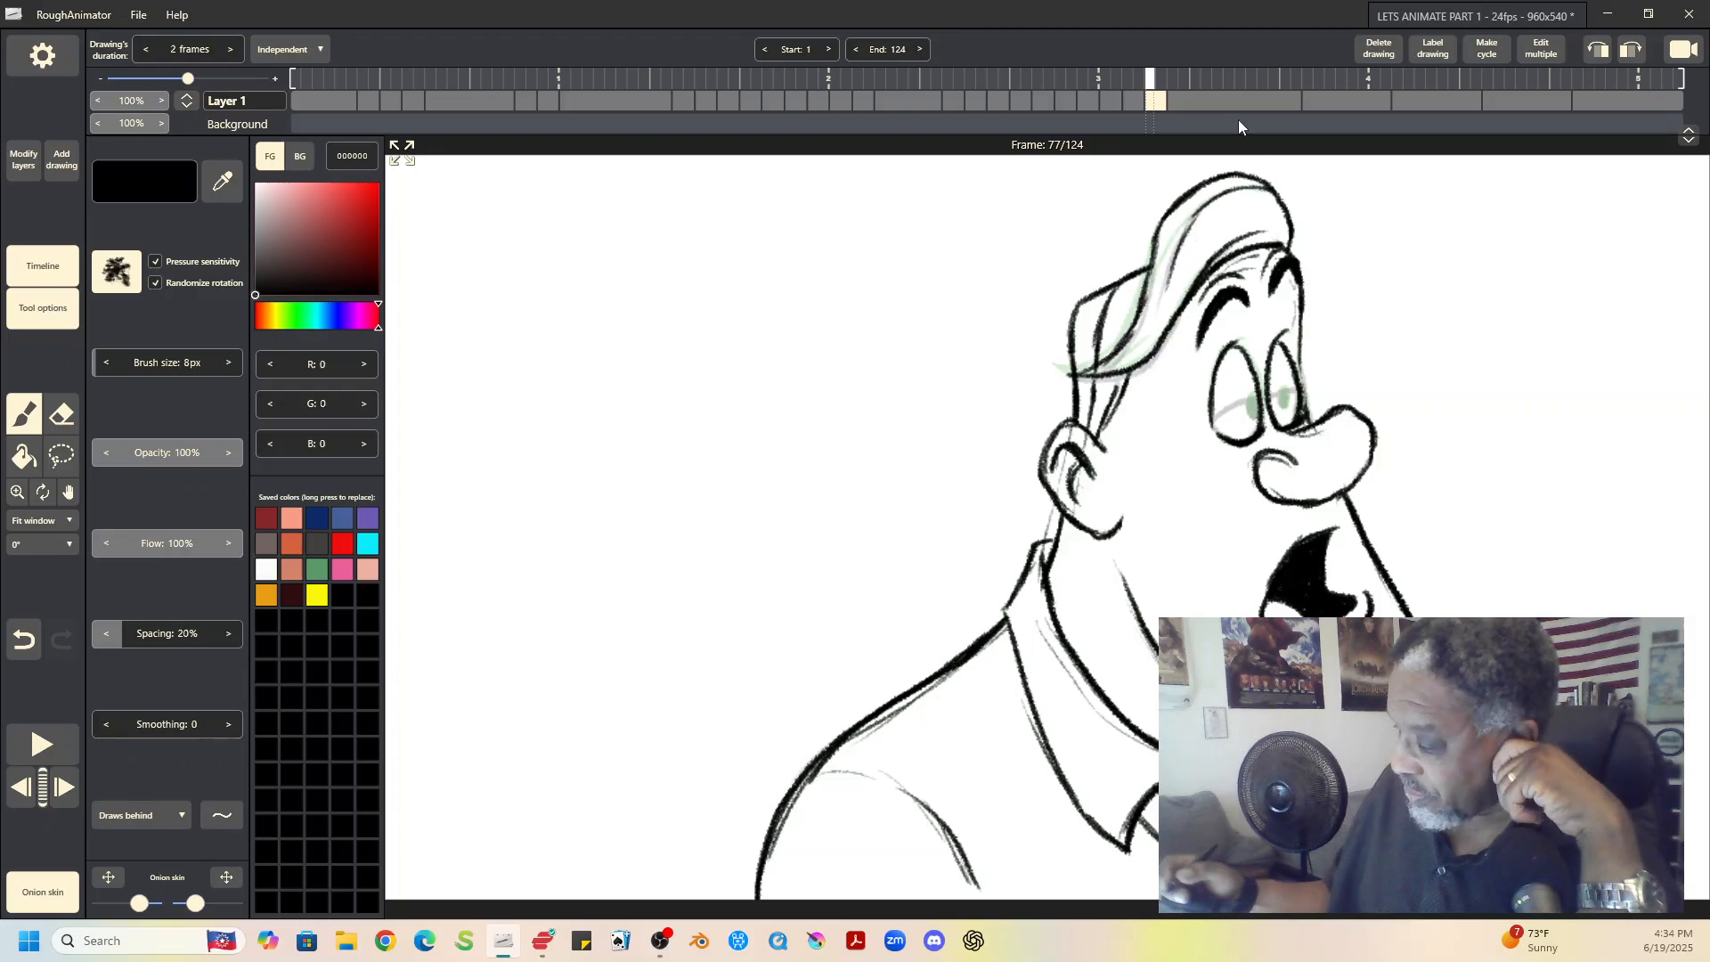
Step: Compare the hair and eyes between the drawings at frames 77 and 79
left_click(1185, 103)
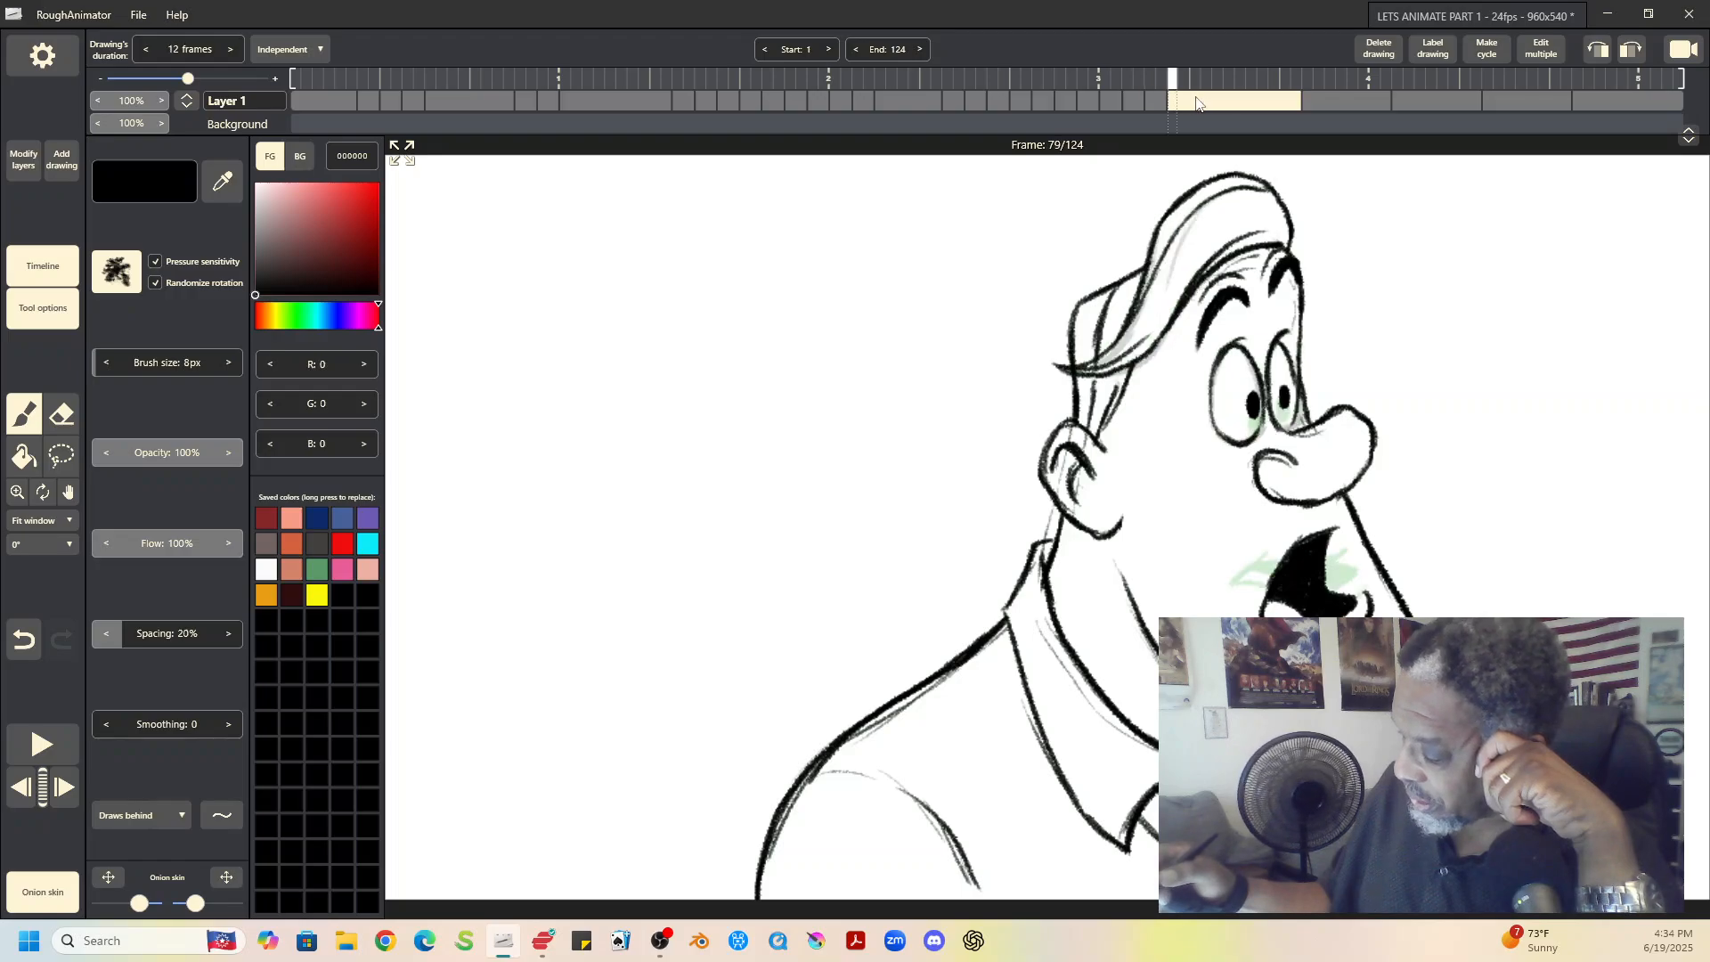
left_click(1163, 101)
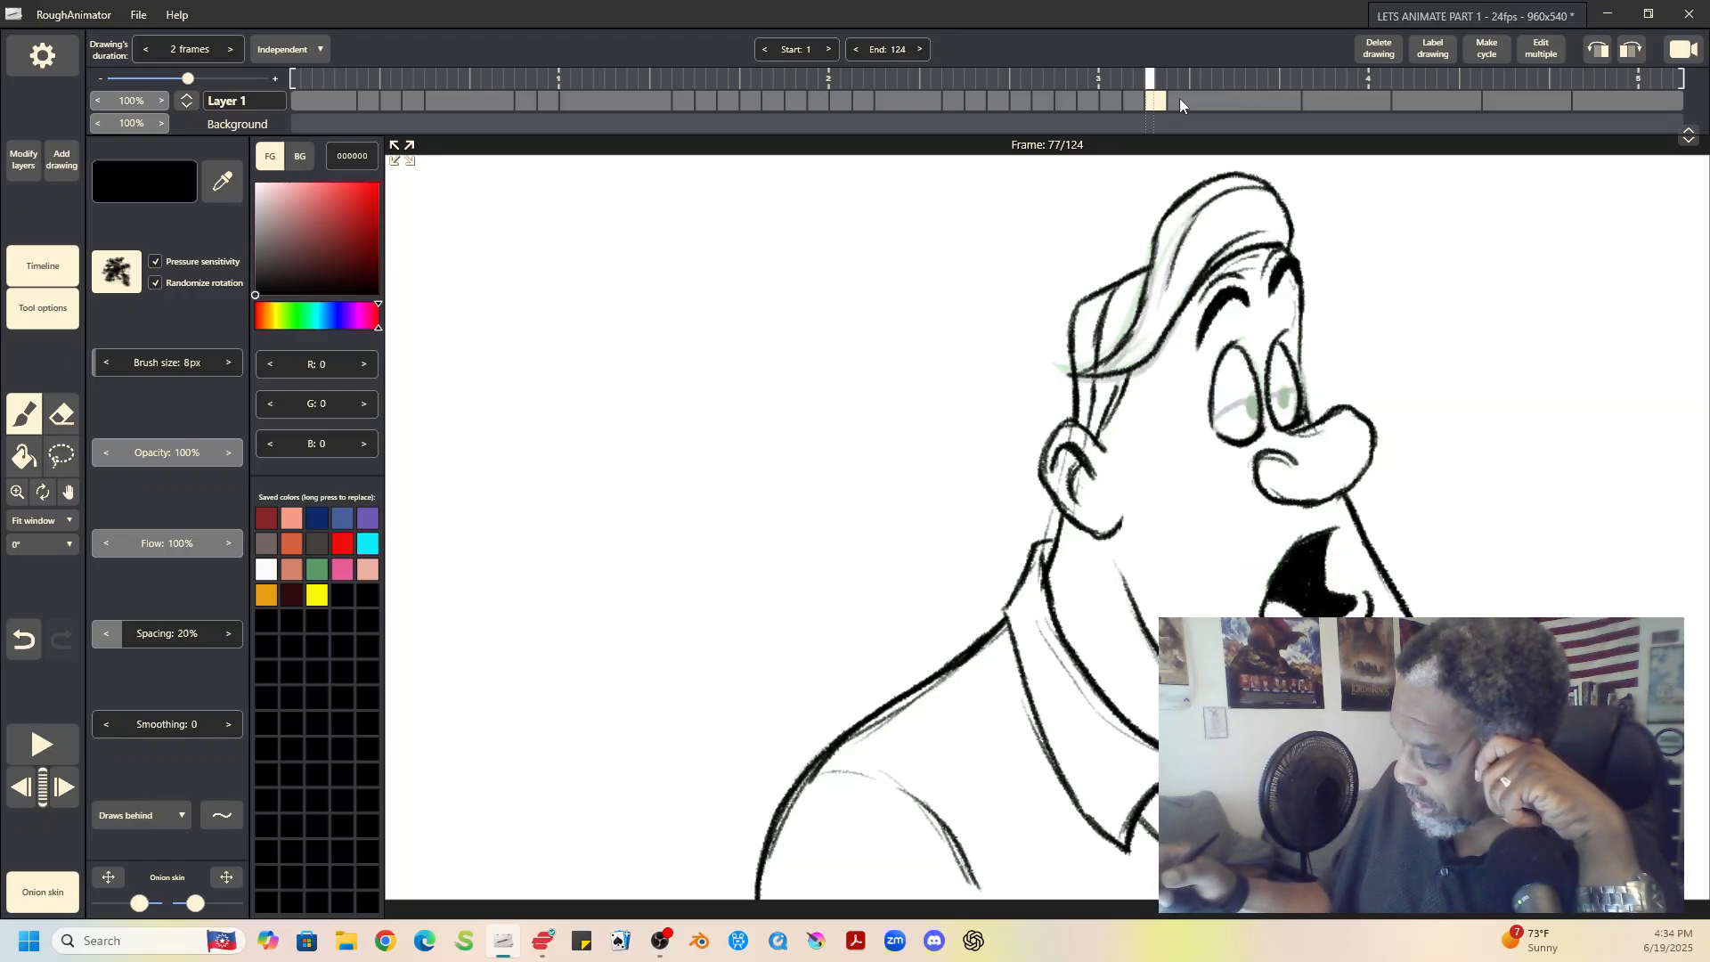
left_click(1202, 101)
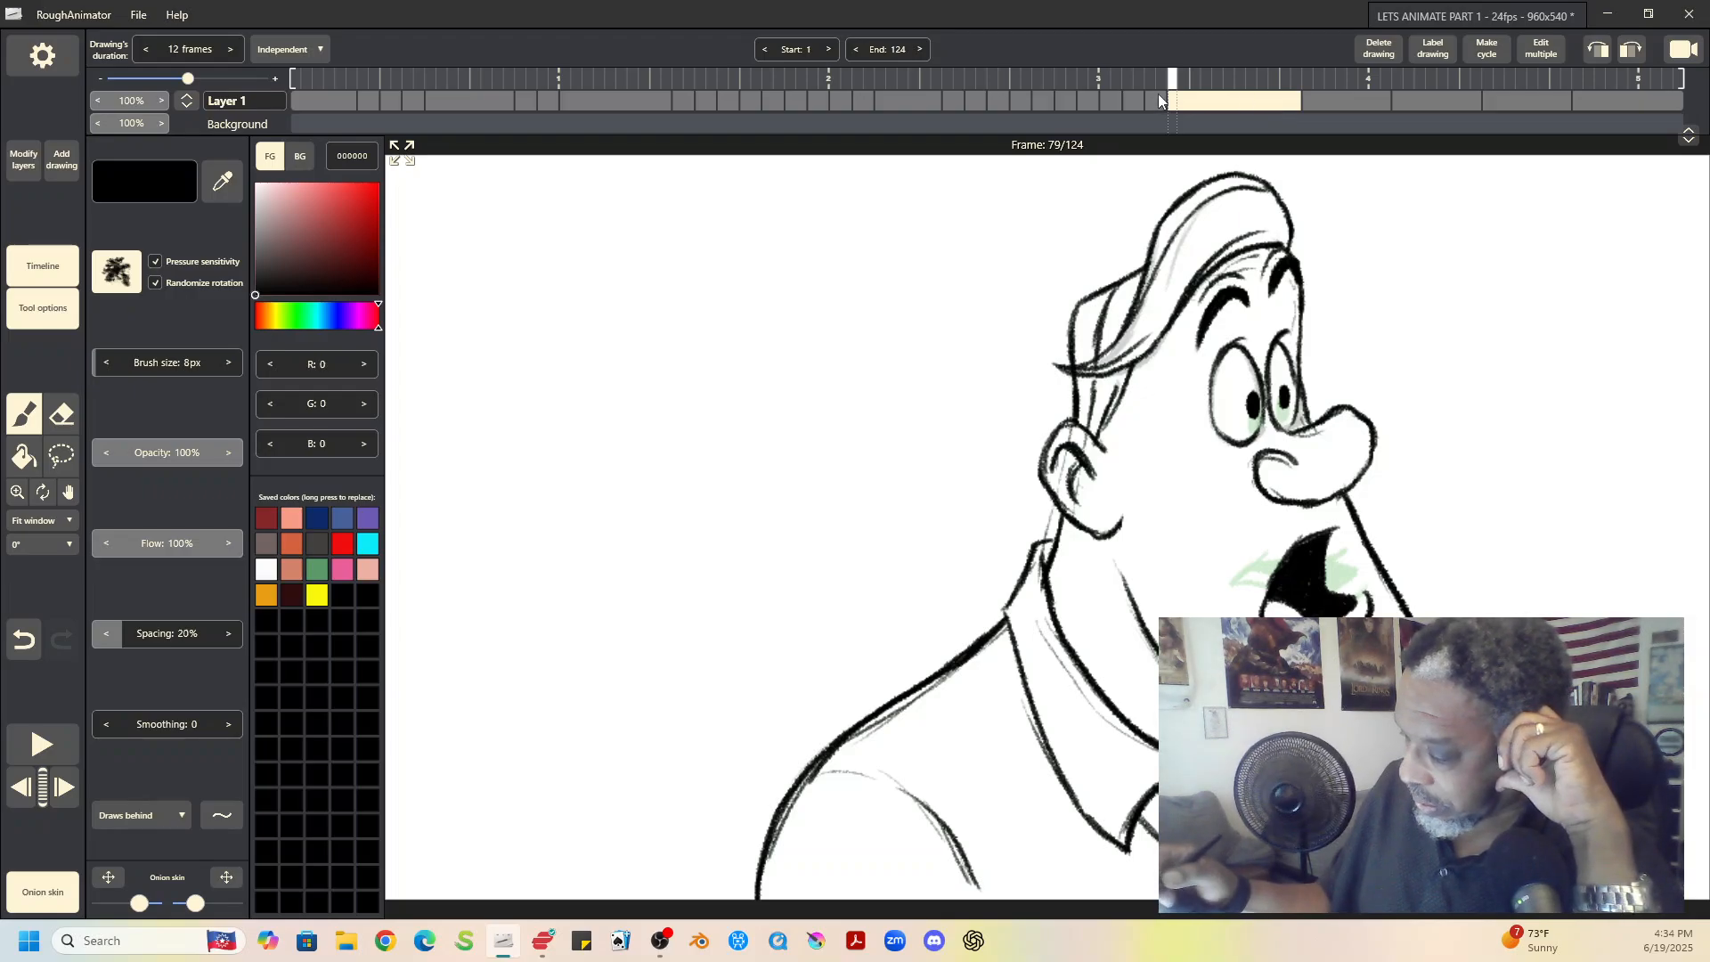
left_click(1158, 98)
left_click(1229, 98)
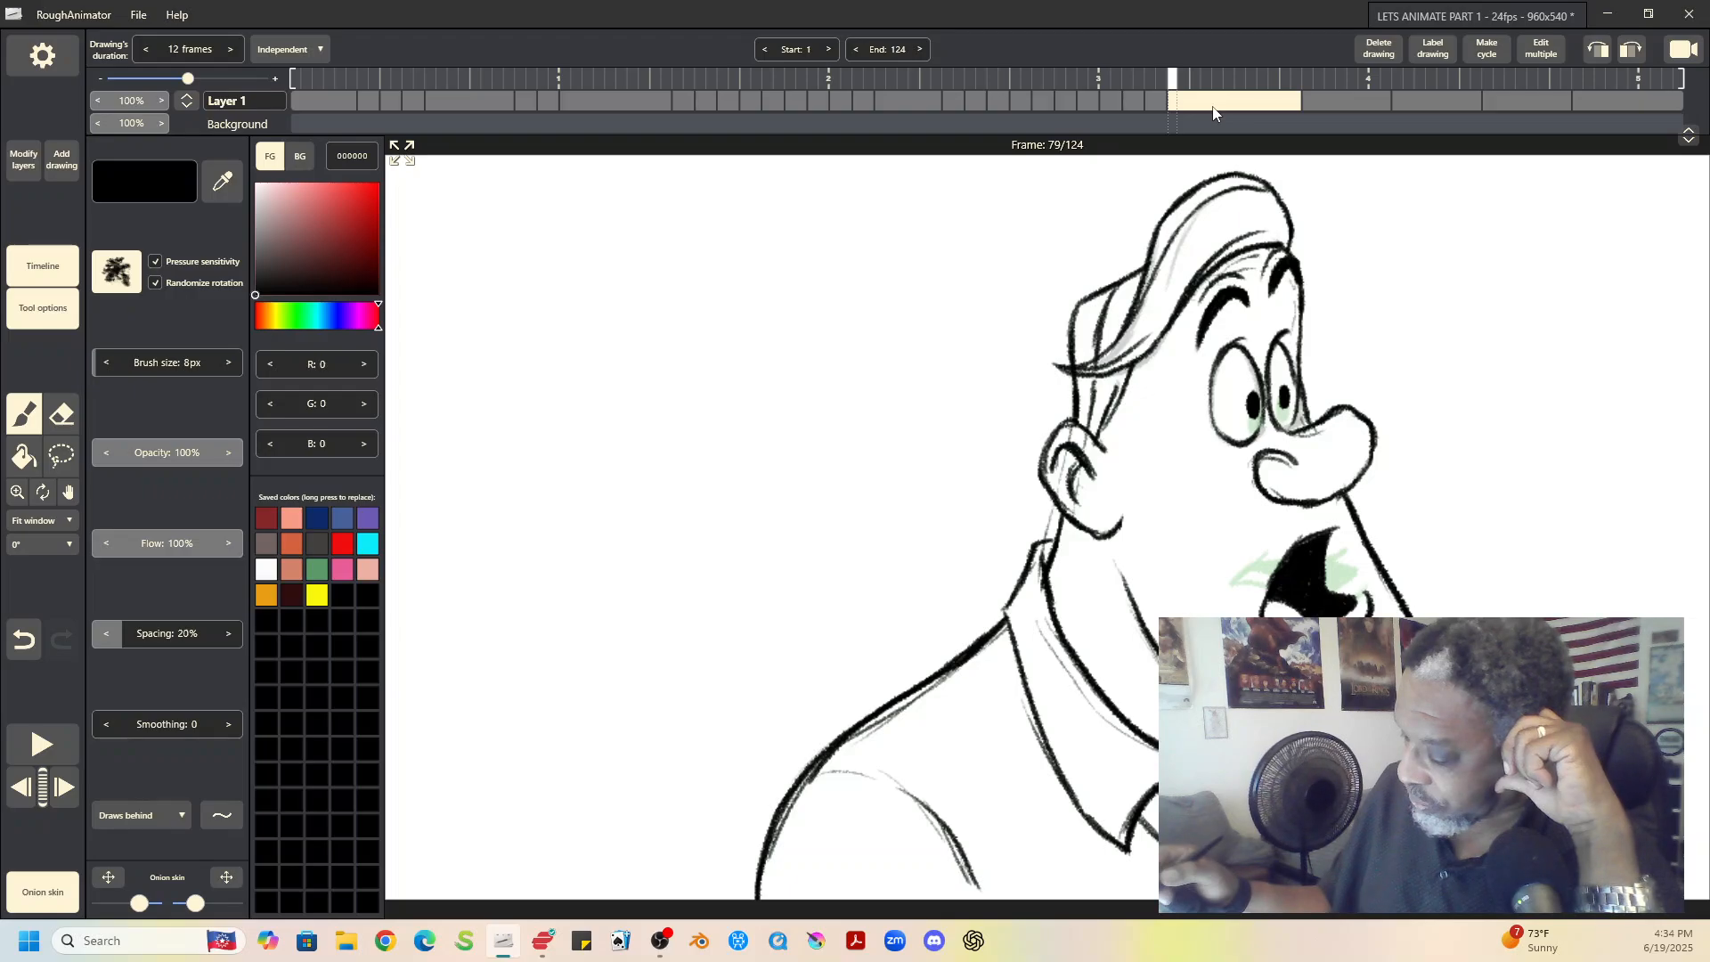
key("Left")
key("Right")
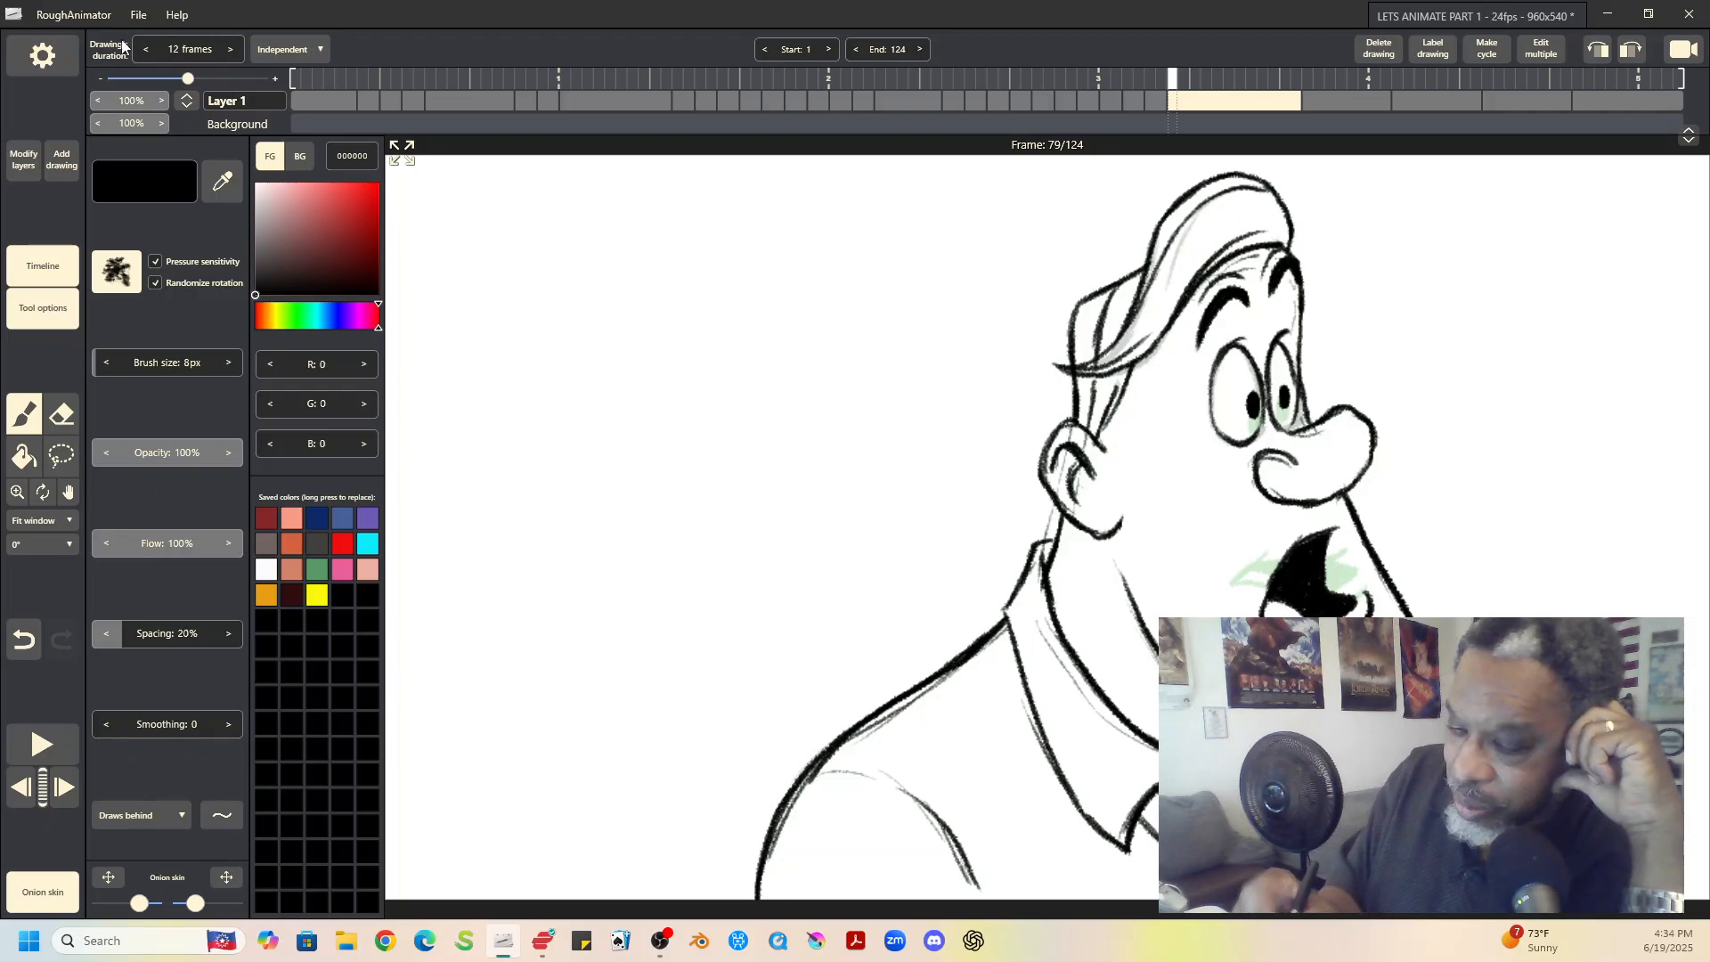
Step: Split the frame 79 drawing halfway with a duplicate at frame 85 and compare the two drawings
left_click(62, 160)
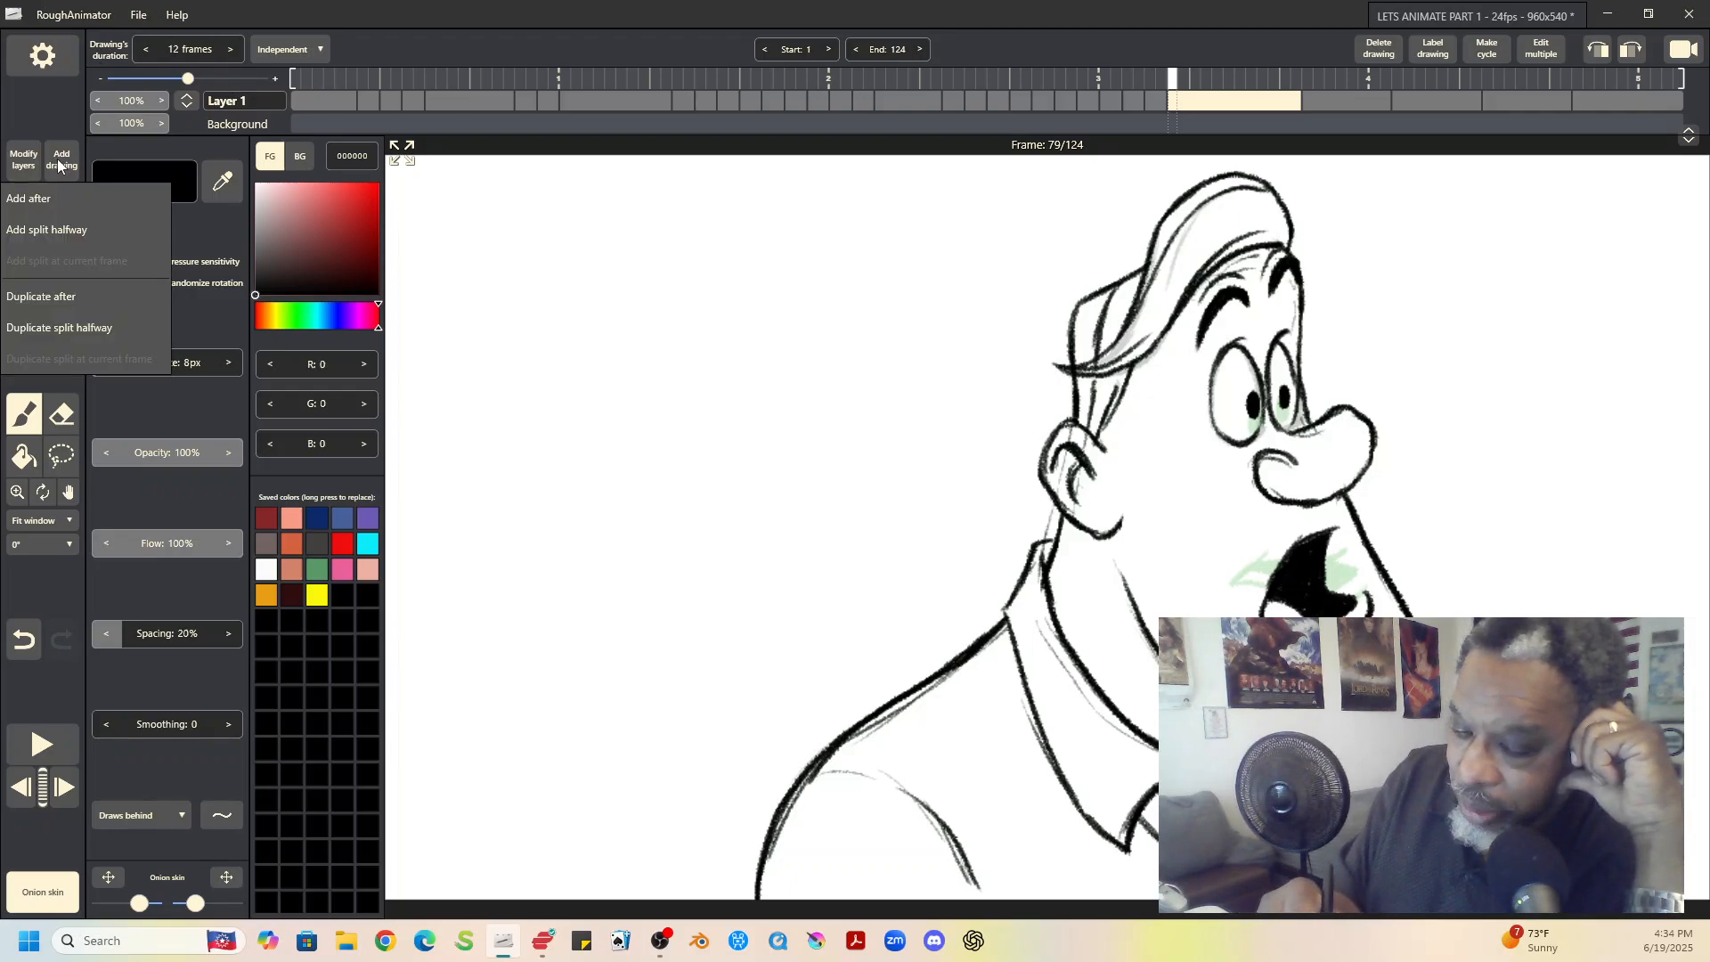
left_click(67, 329)
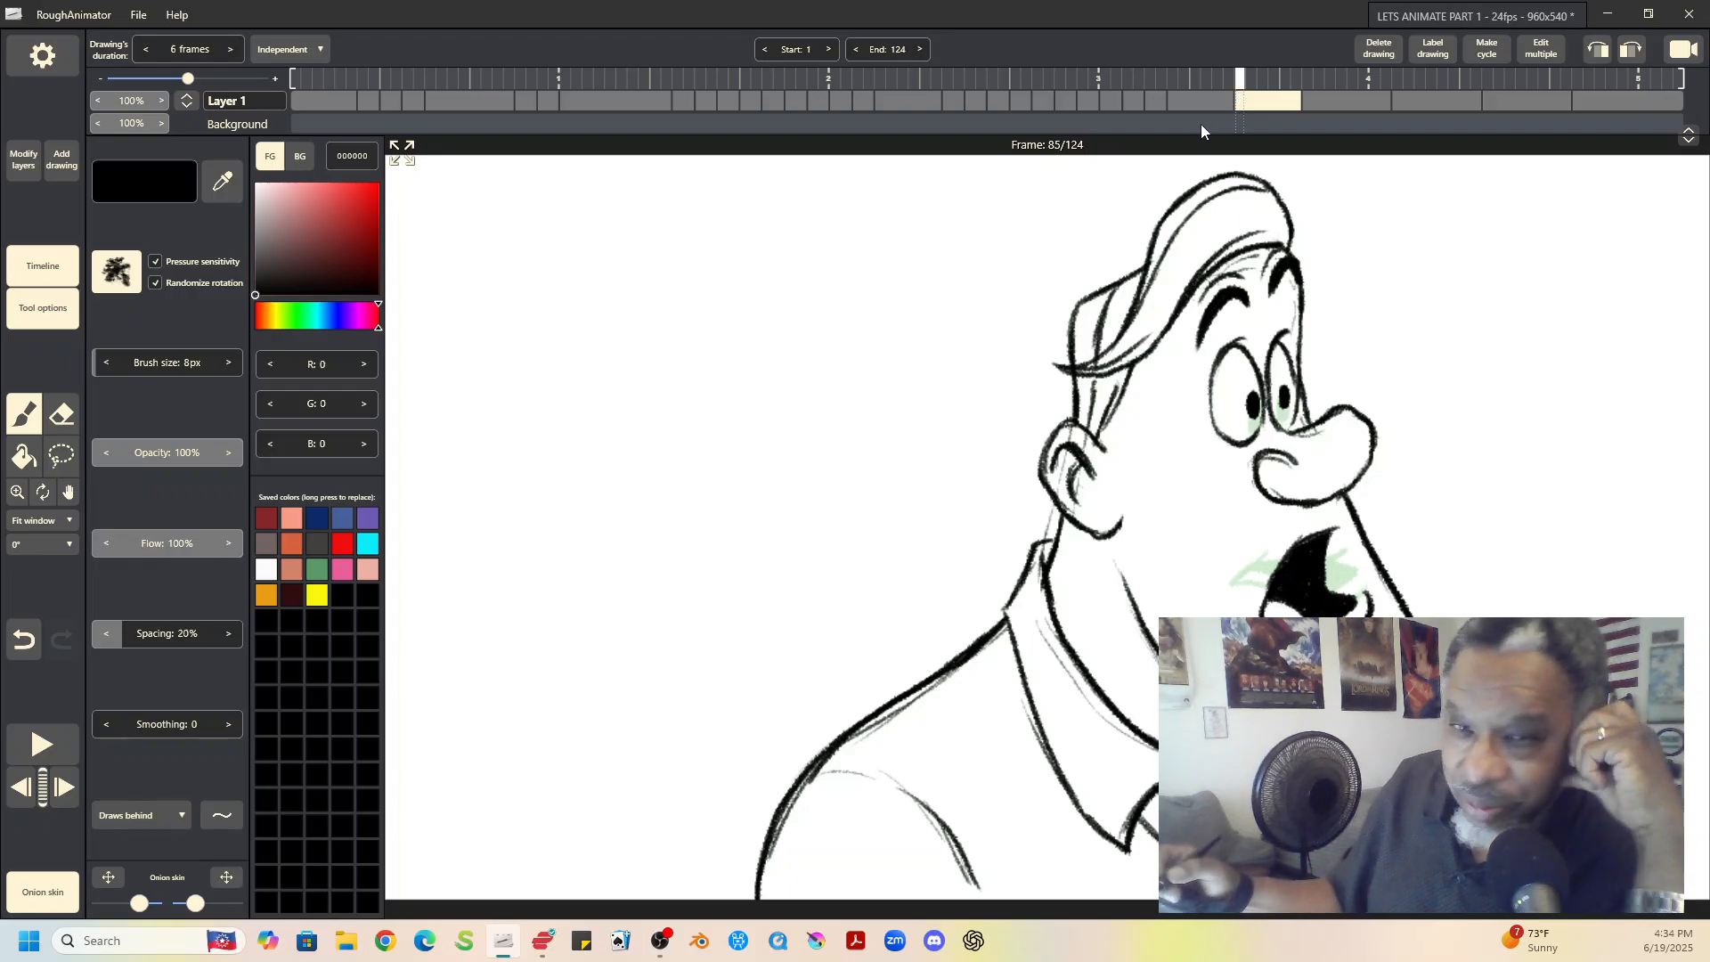
left_click(1205, 98)
left_click(1254, 98)
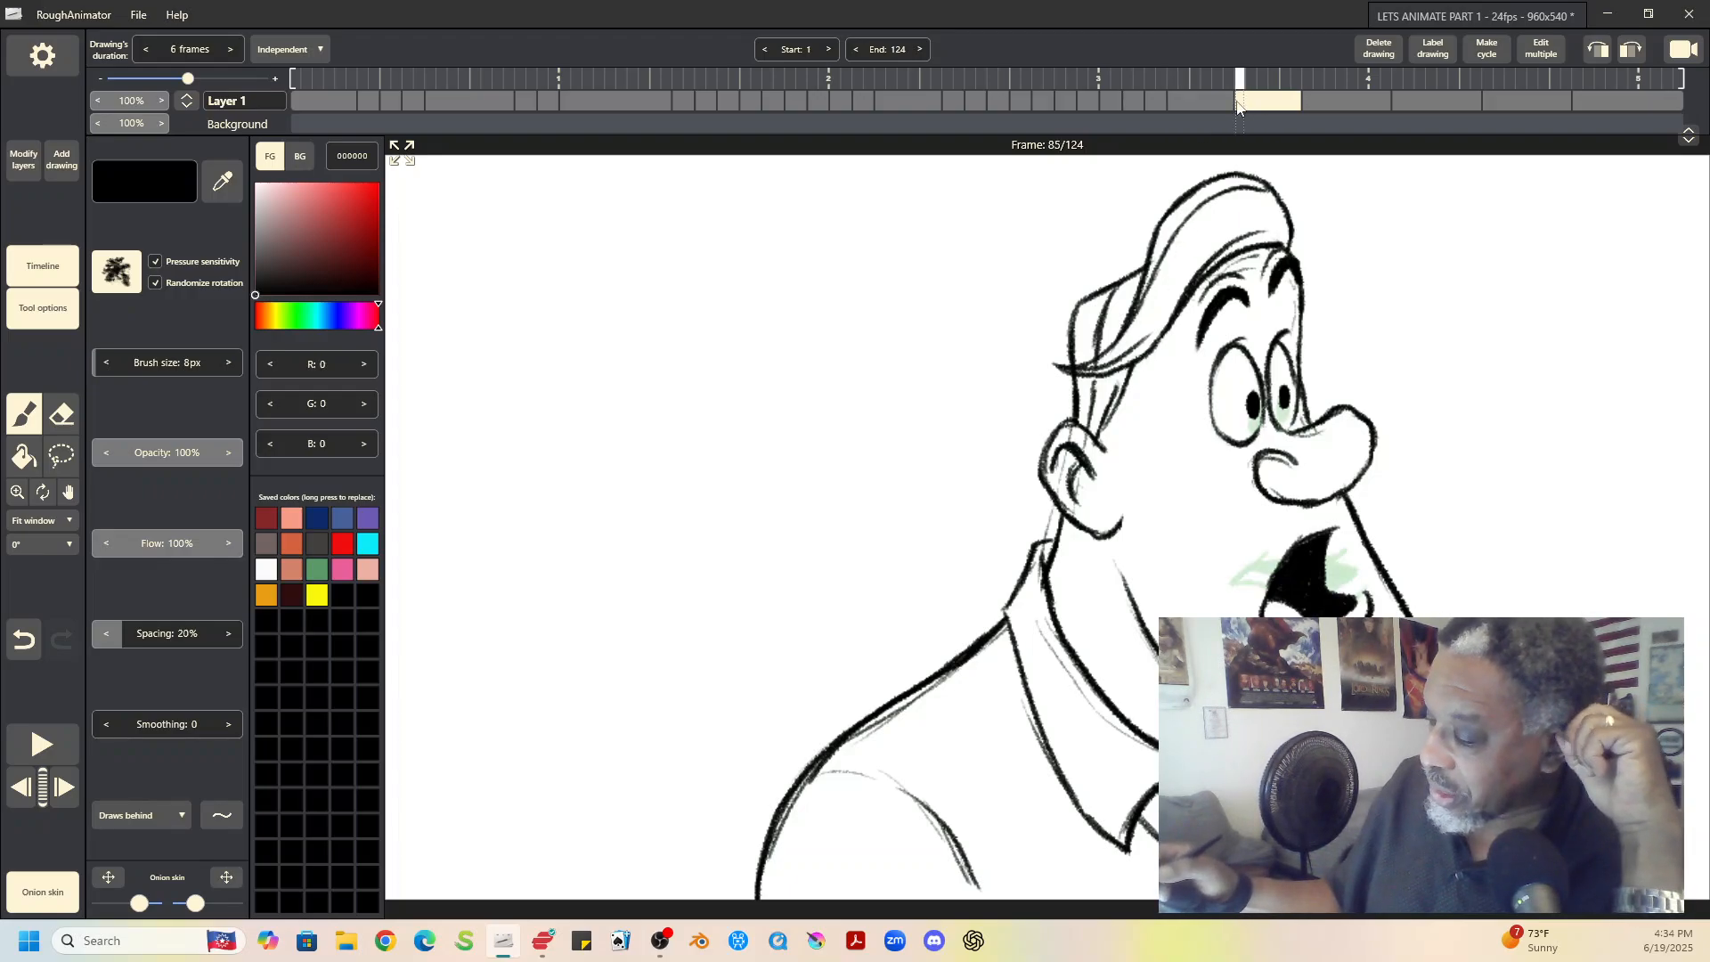
left_click(1215, 98)
left_click(1257, 96)
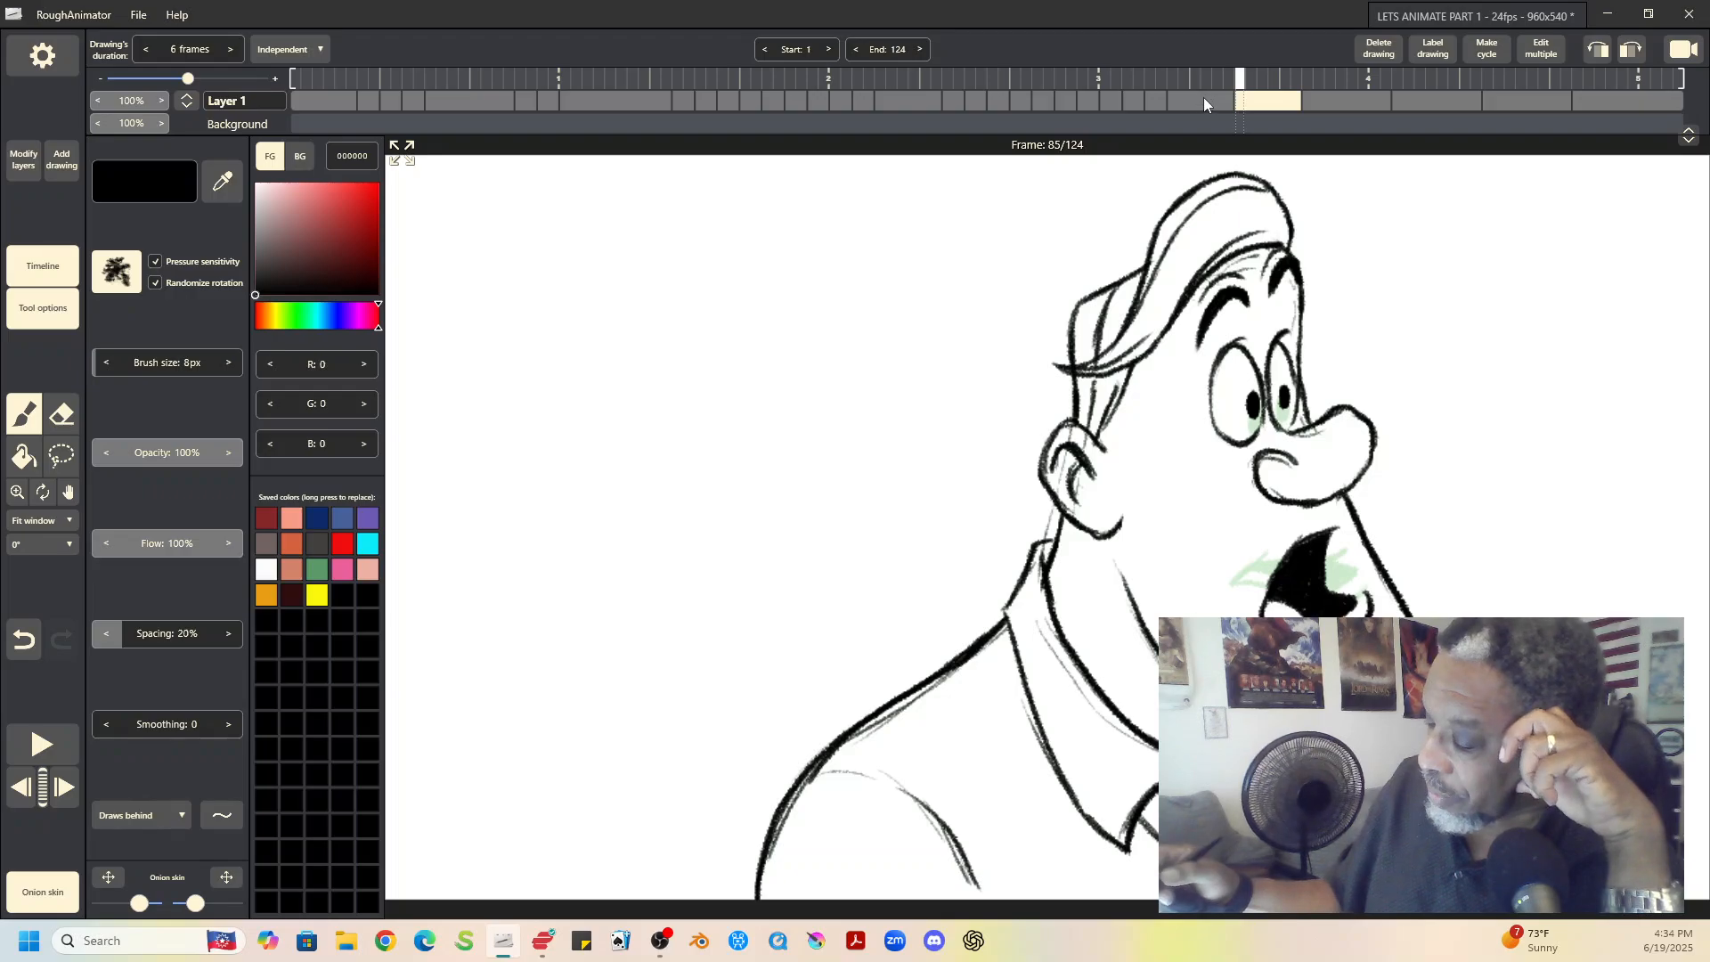
left_click(1205, 99)
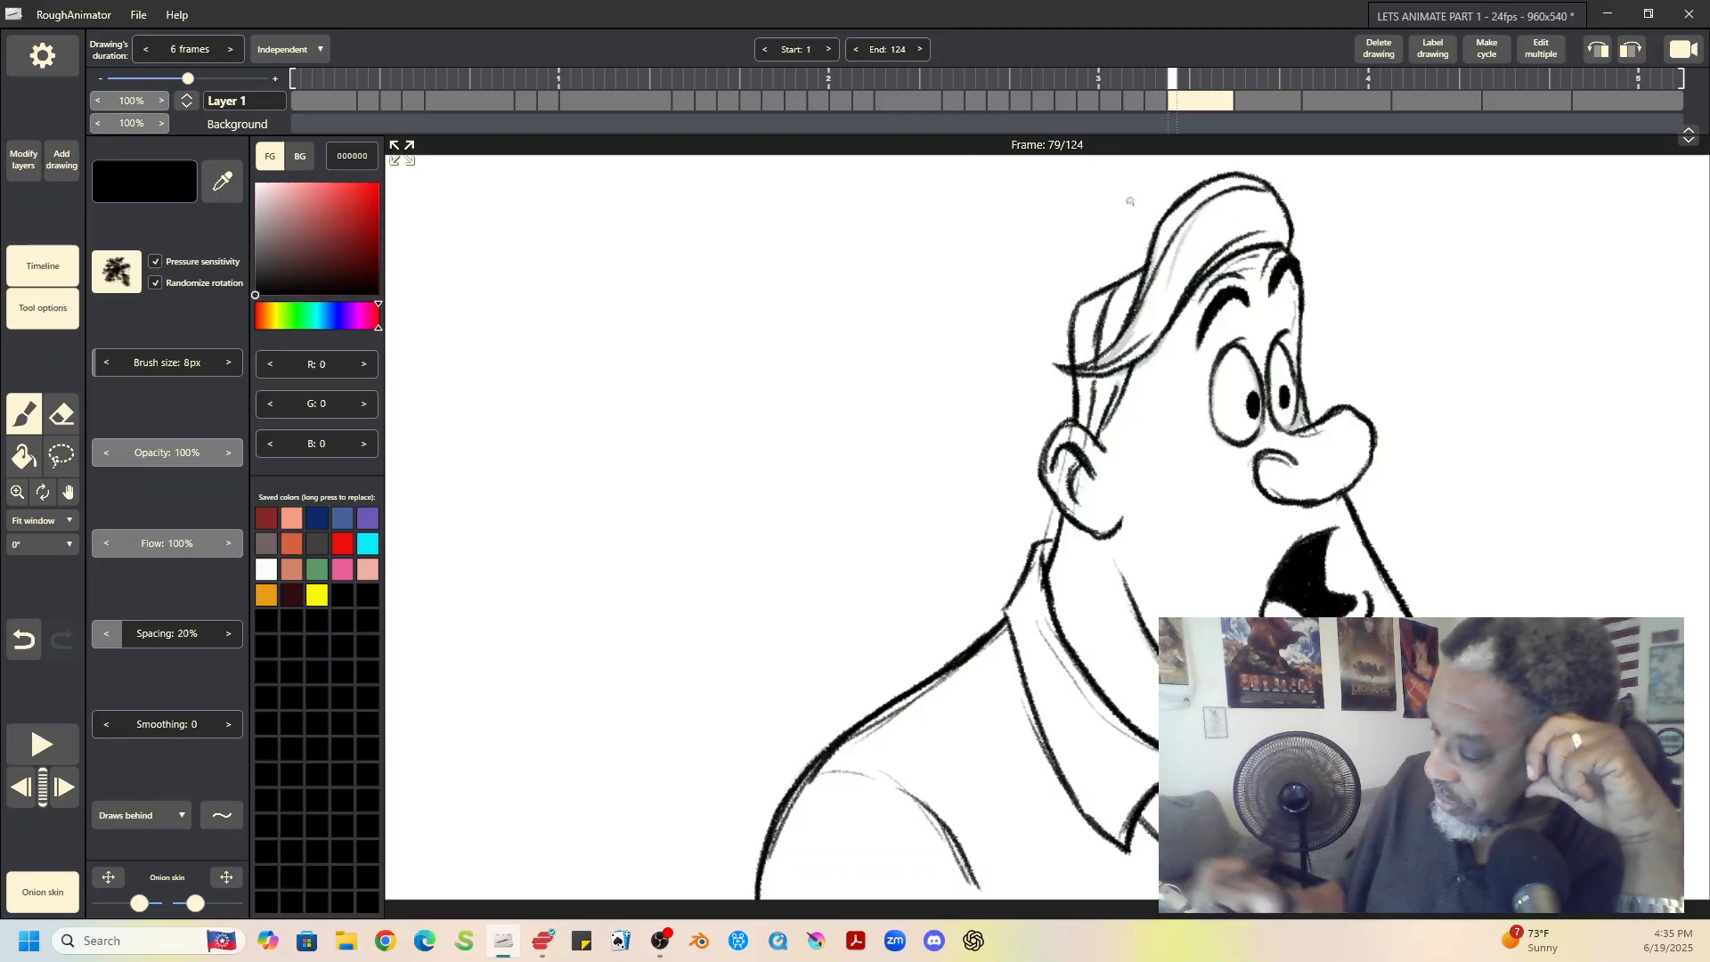
Step: Compare the hair follow-through and eyes across the consecutive drawings at frames 73, 75, 77 and 79
left_click_drag(1109, 105, 1161, 106)
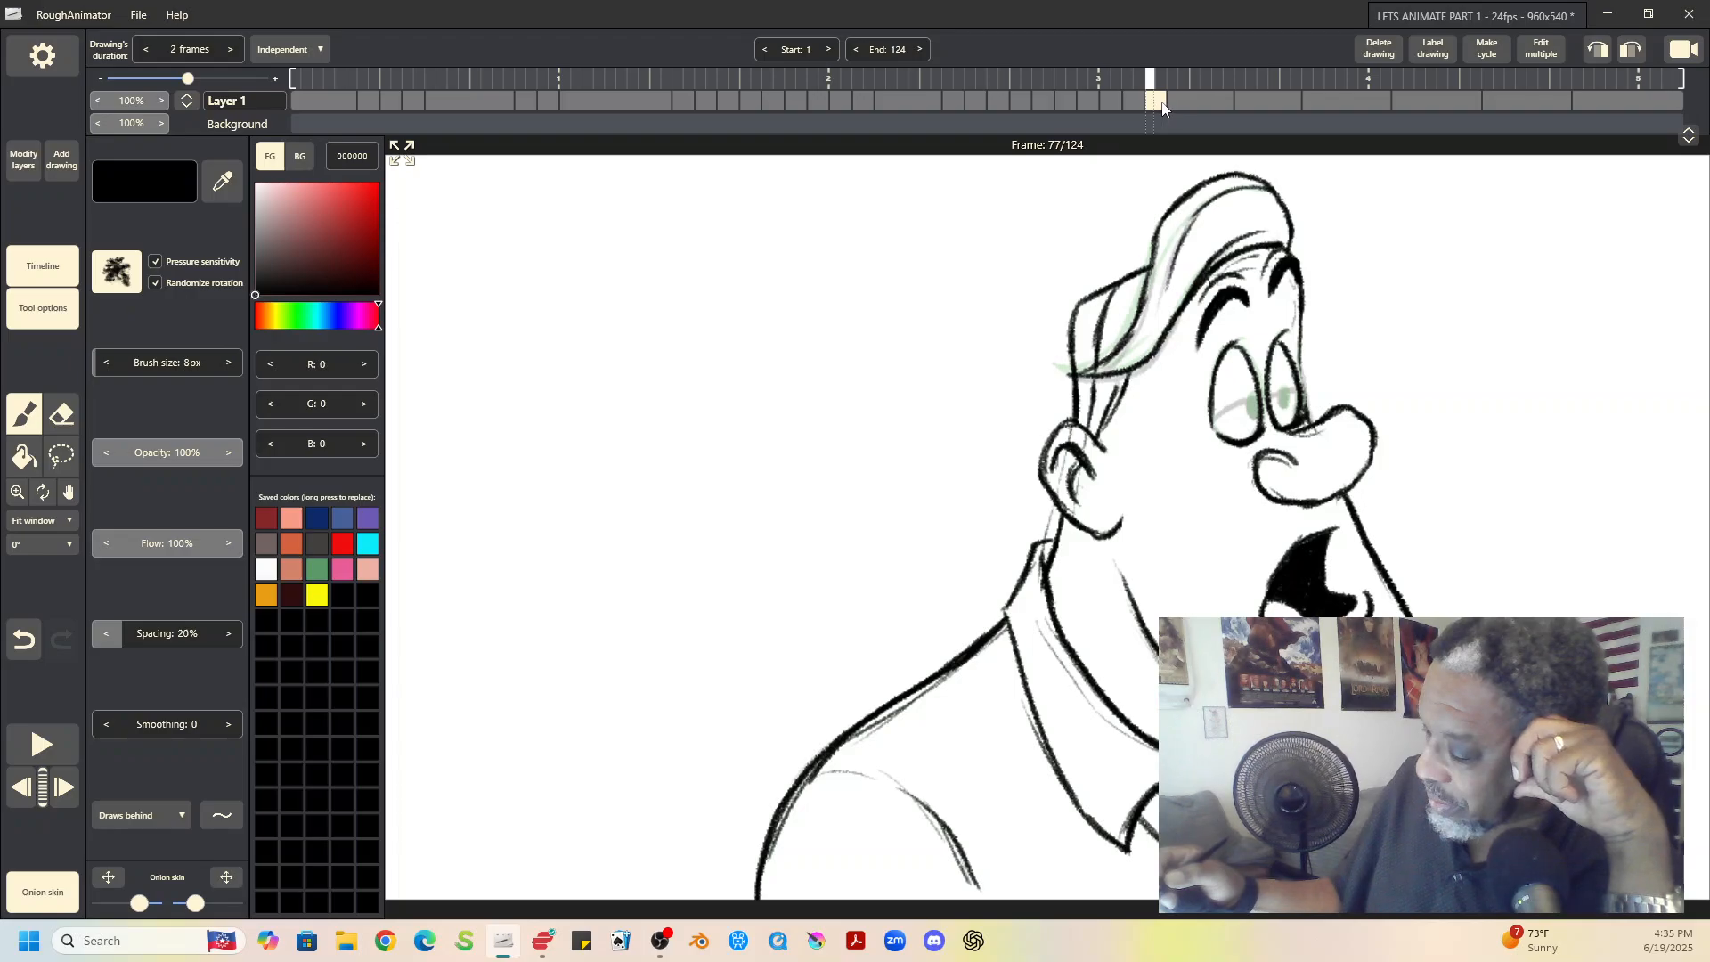
left_click(1195, 104)
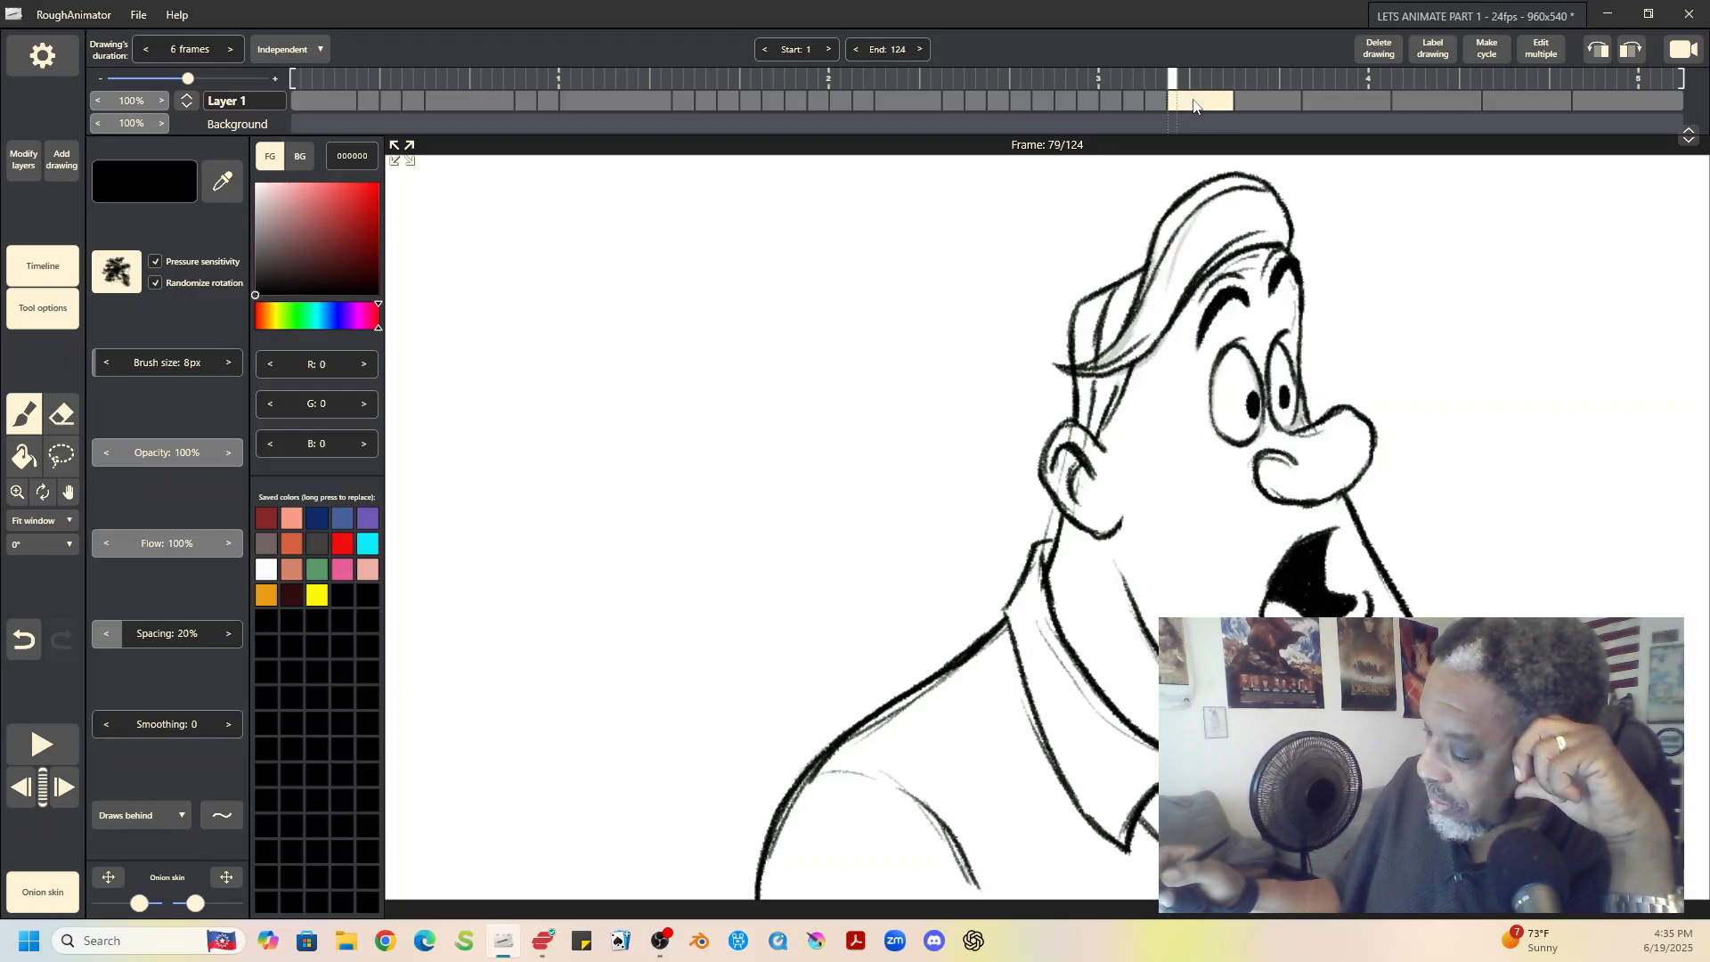
left_click(1135, 100)
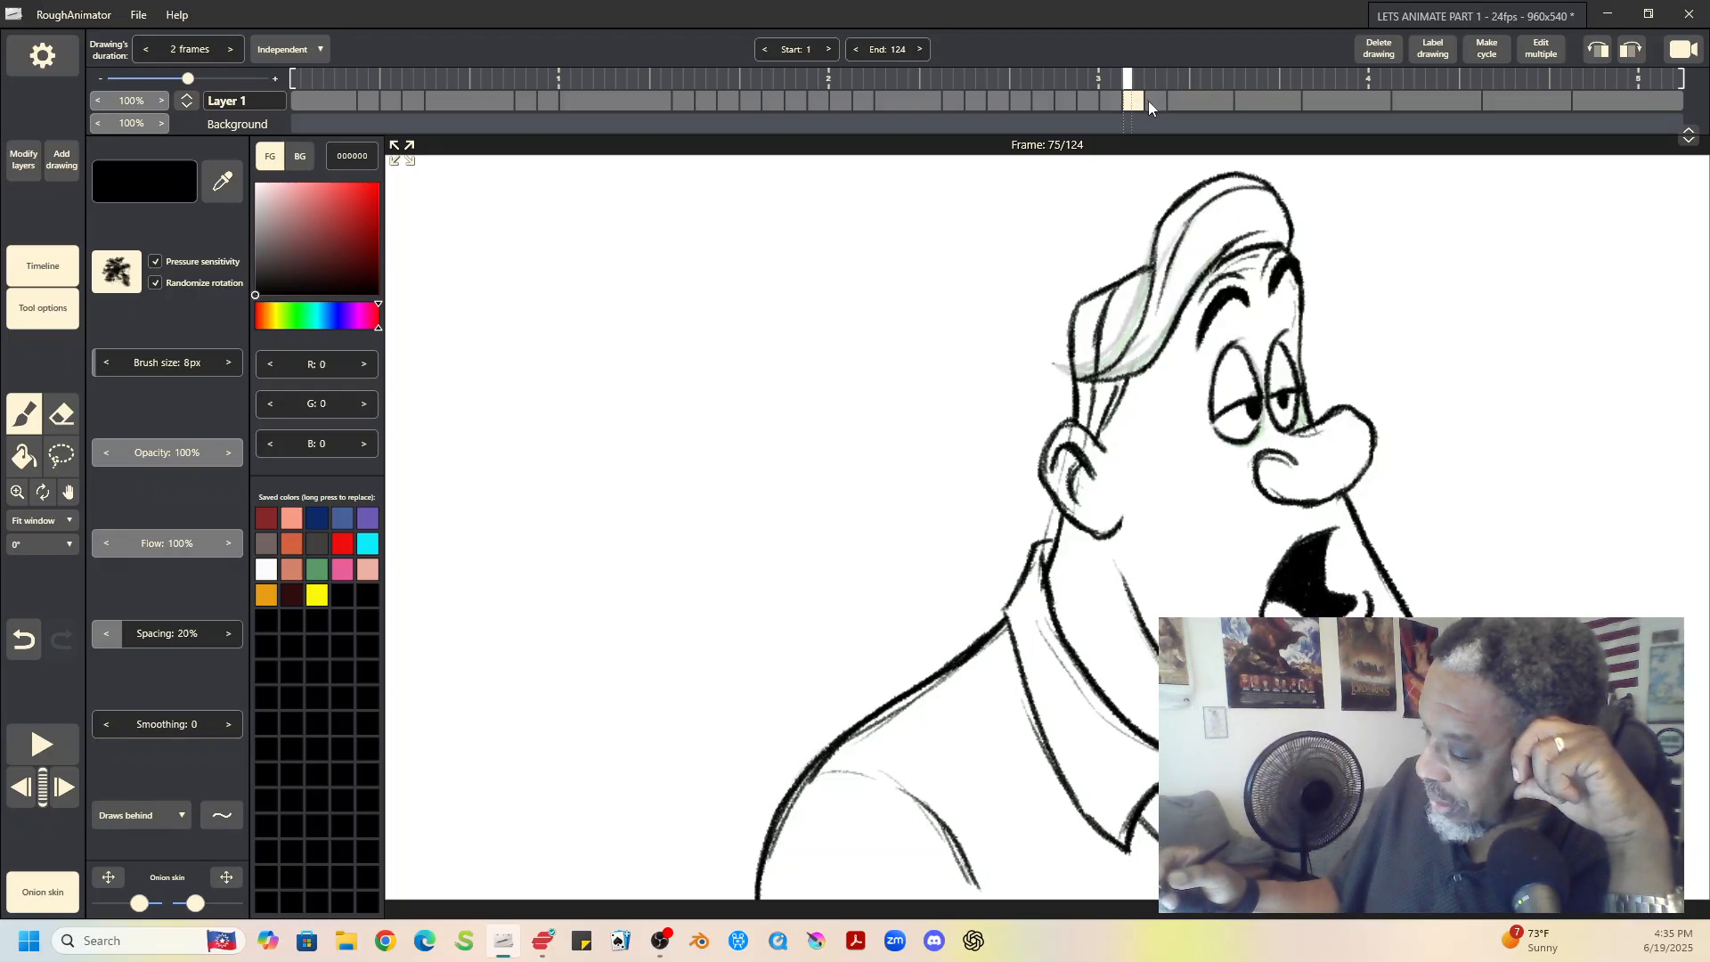
left_click(1112, 101)
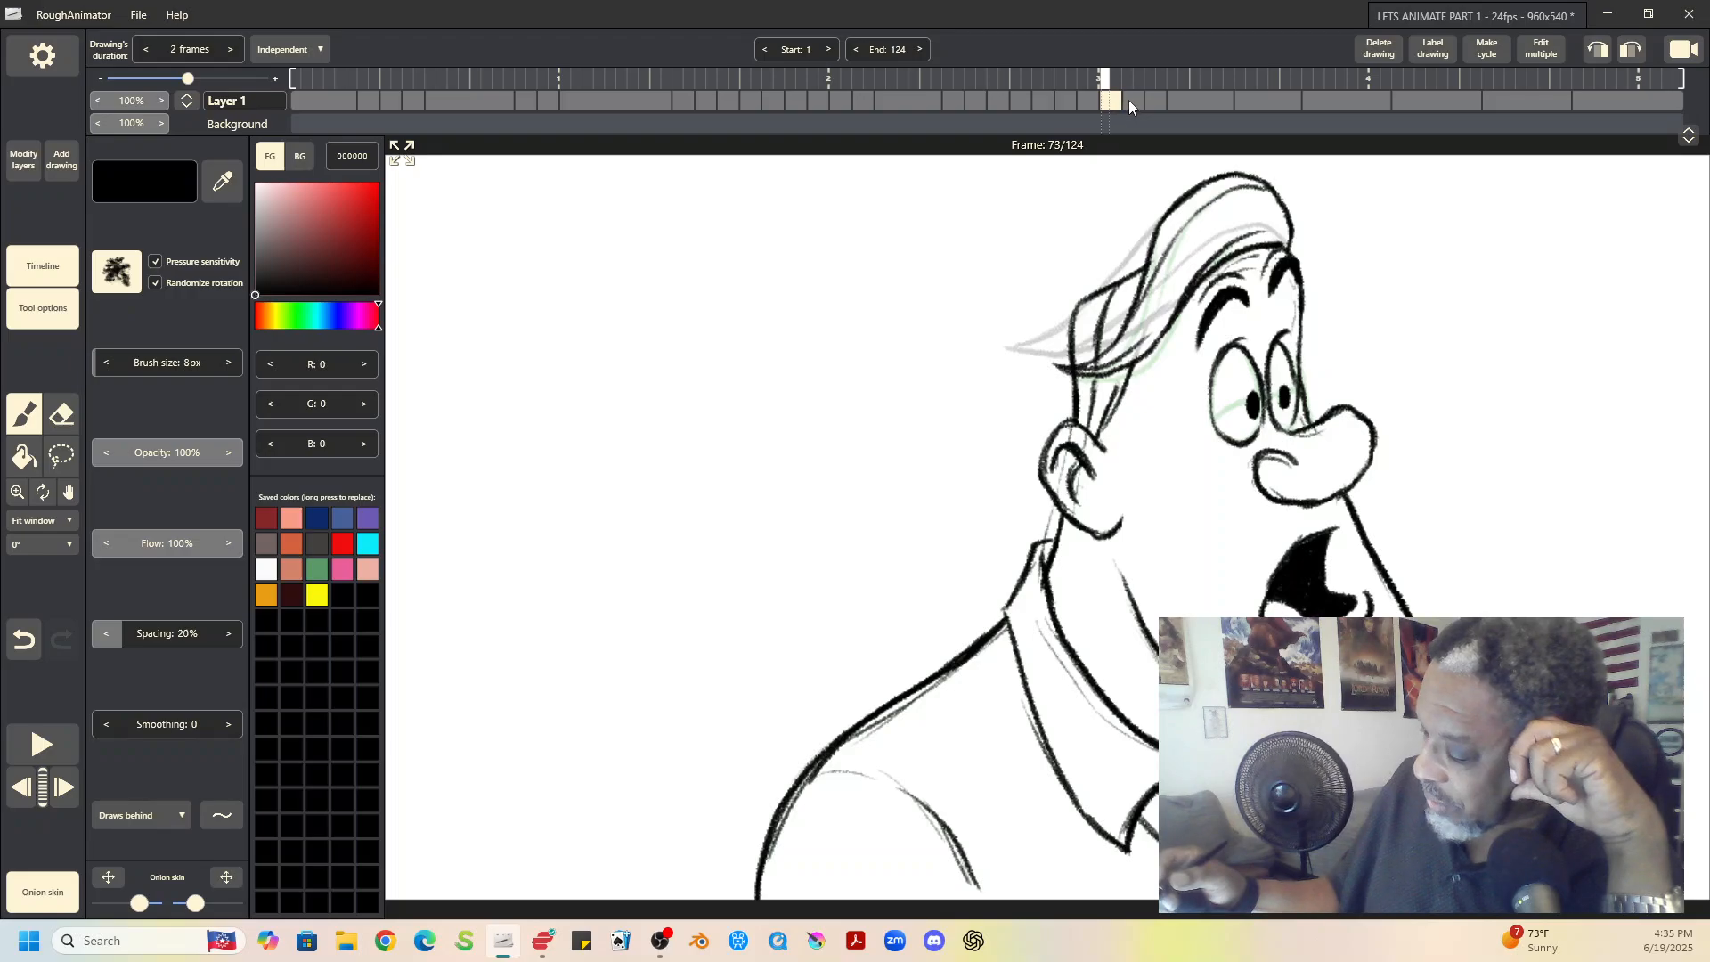
left_click(1137, 102)
left_click(1155, 102)
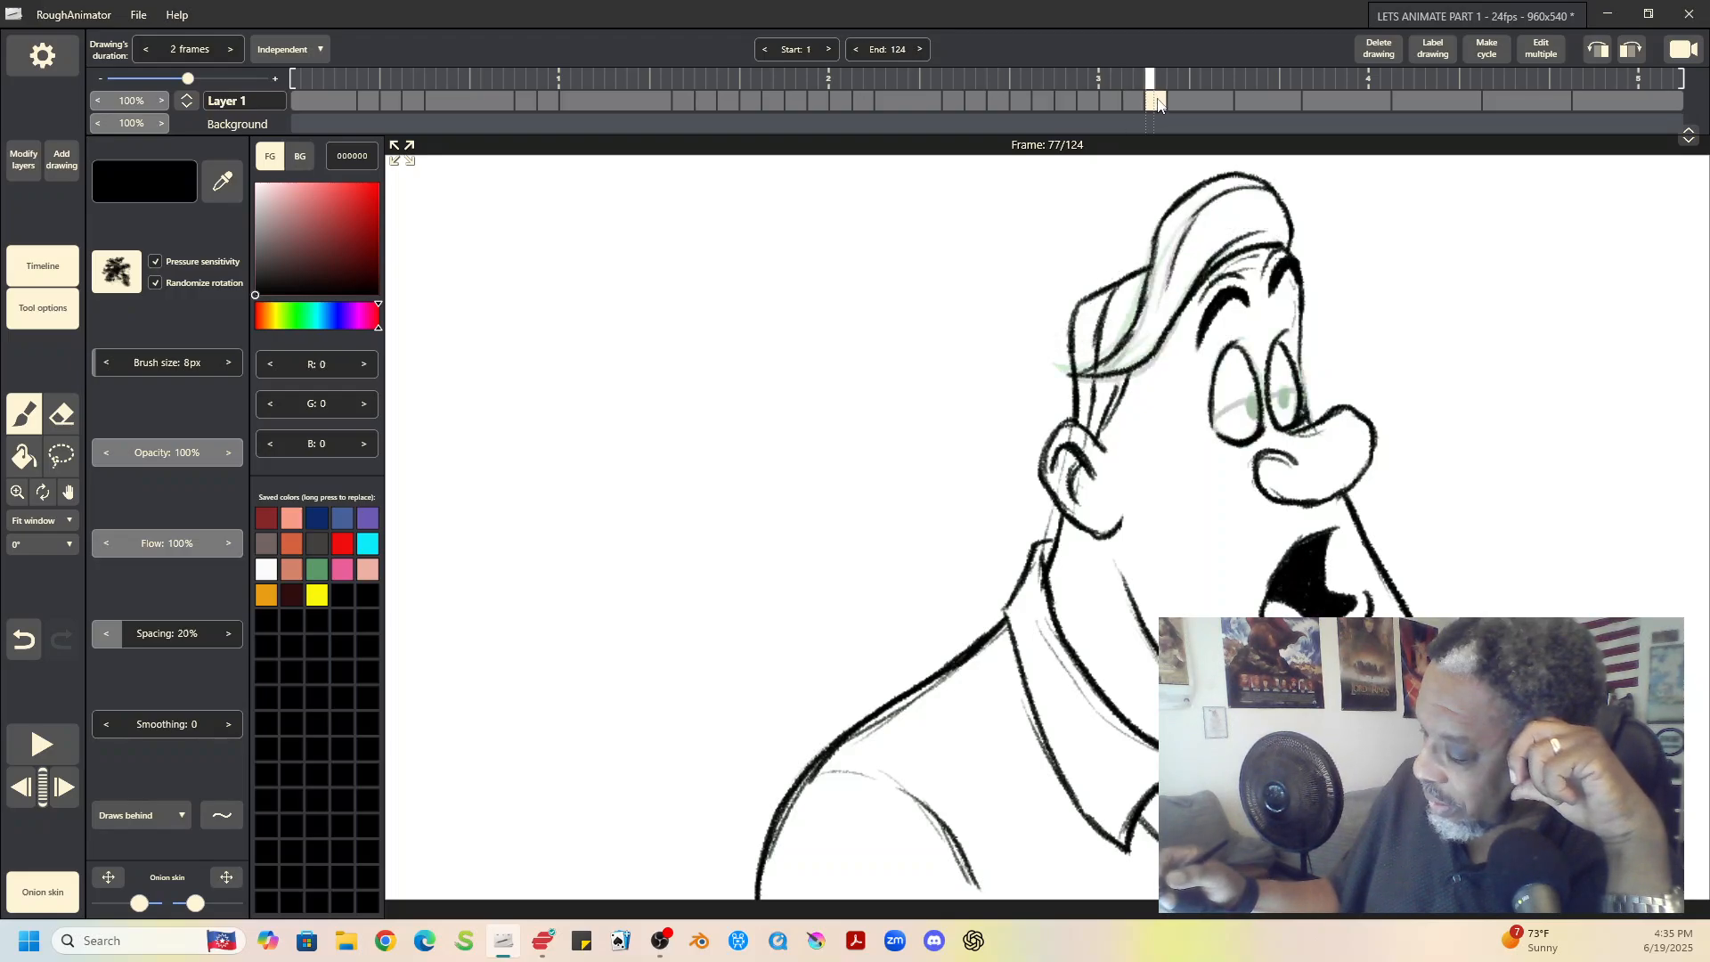
left_click(1174, 101)
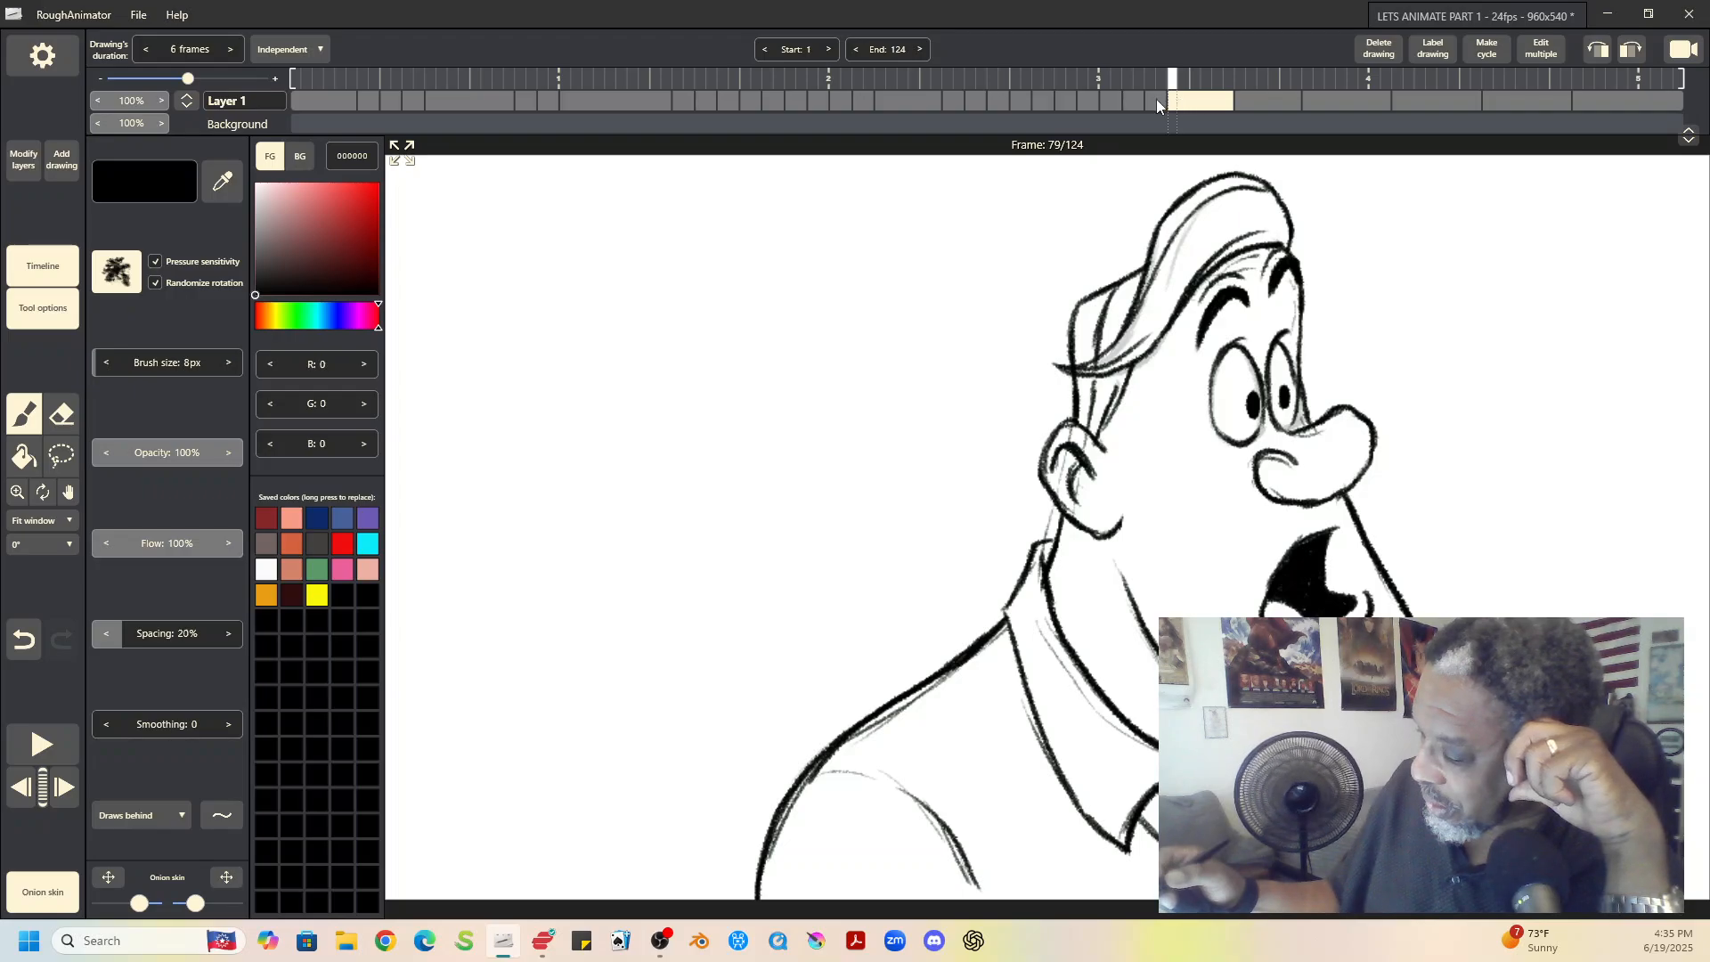
left_click(1133, 101)
left_click(1152, 100)
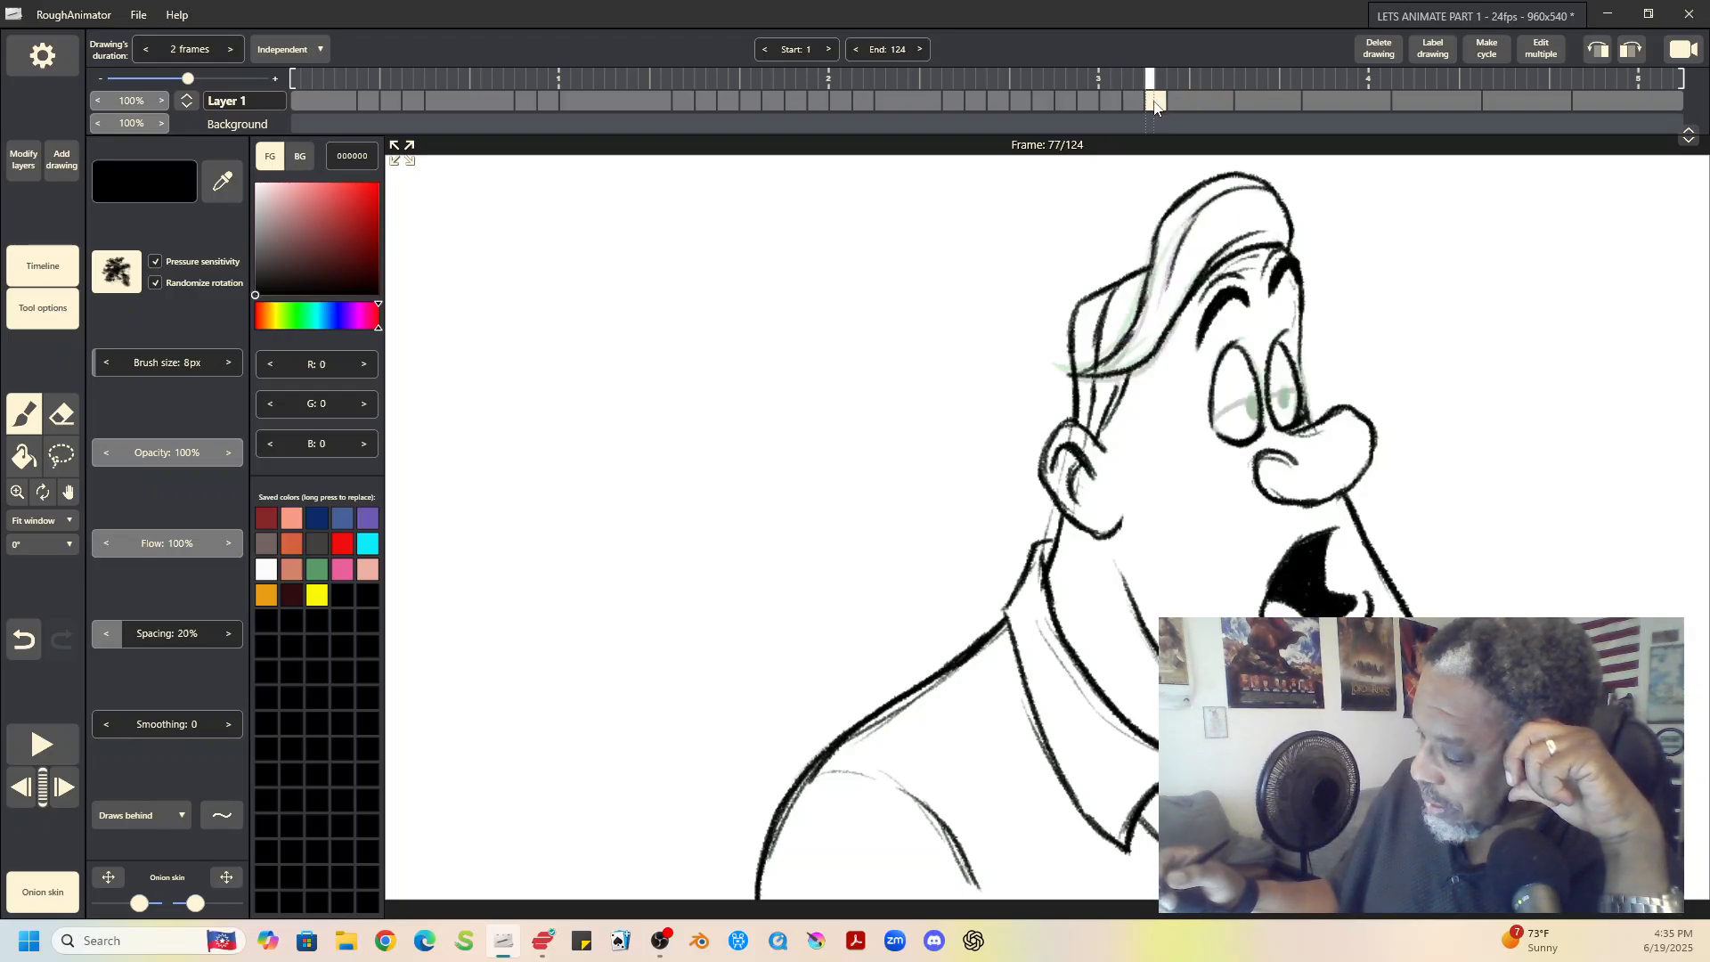
left_click(1122, 99)
left_click(1136, 100)
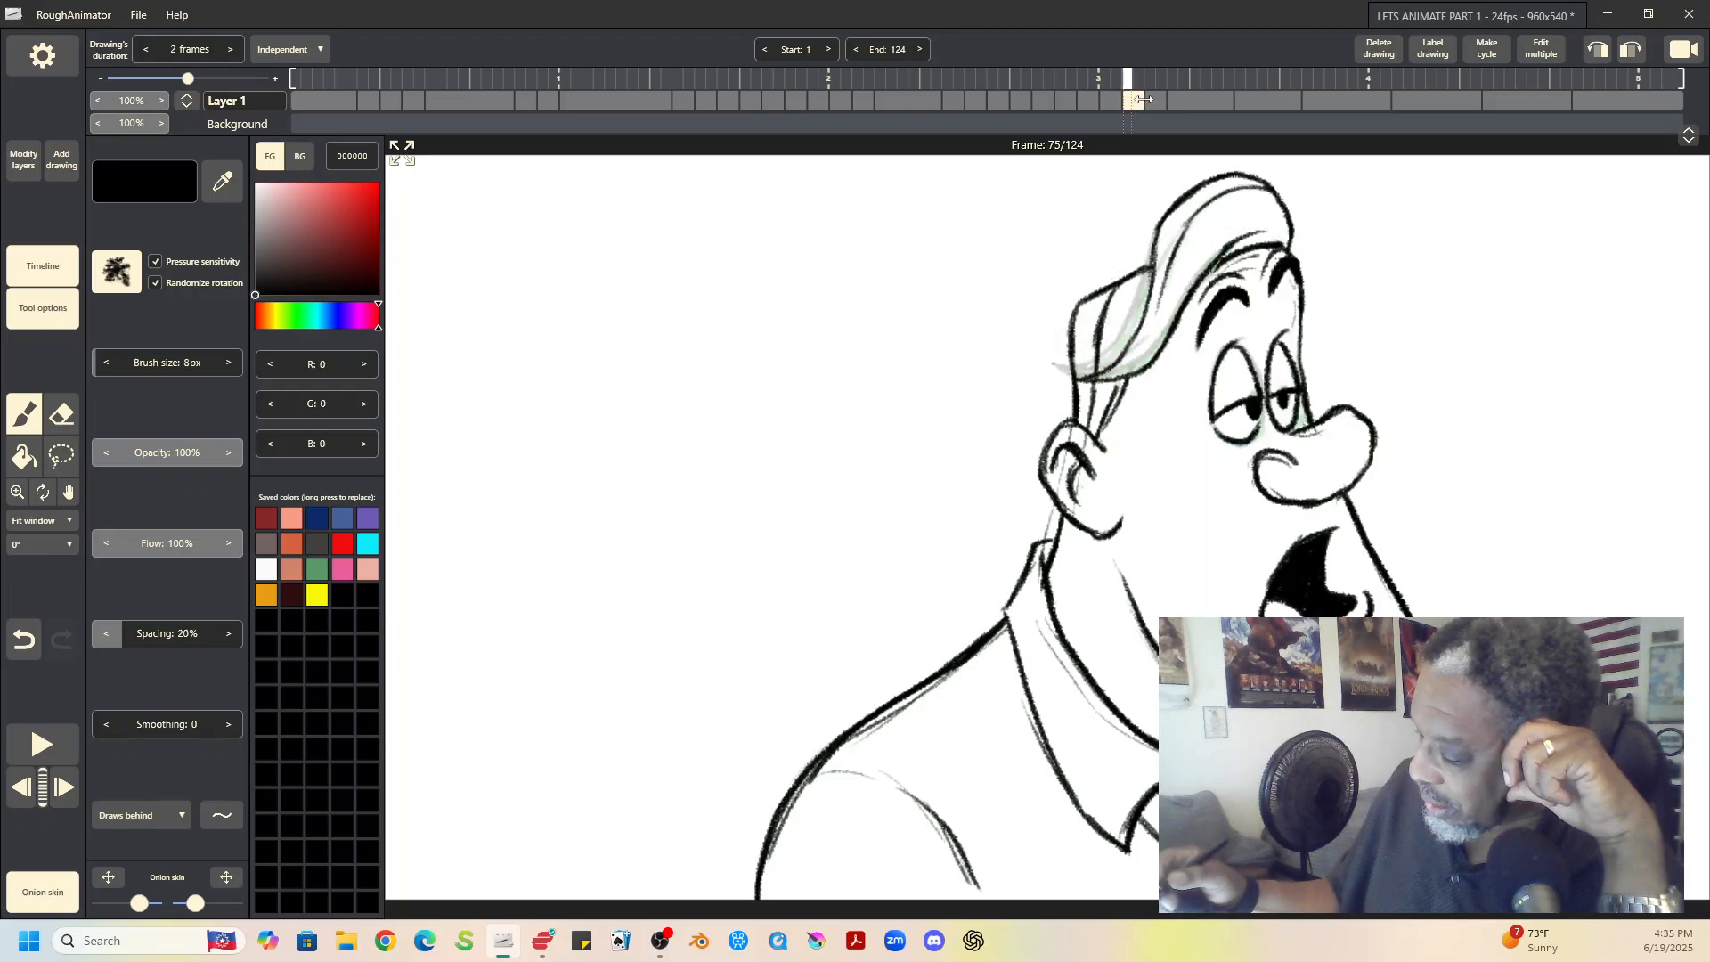
left_click(1157, 100)
left_click(1177, 100)
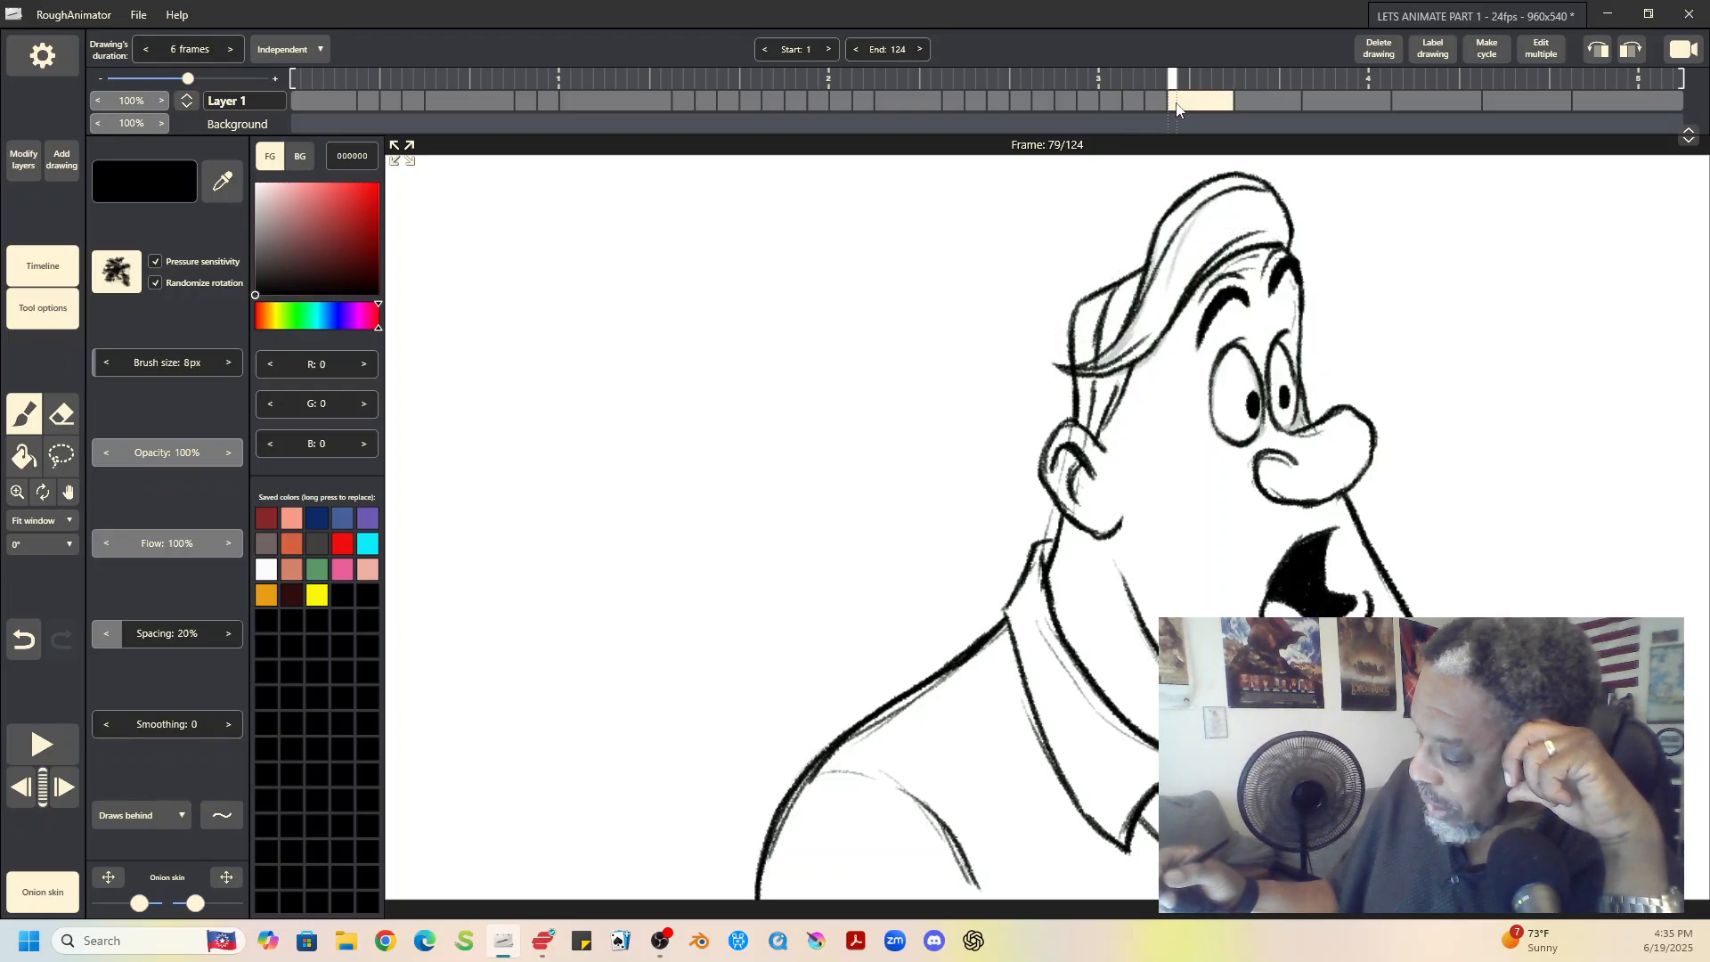
left_click(1115, 100)
left_click(1139, 99)
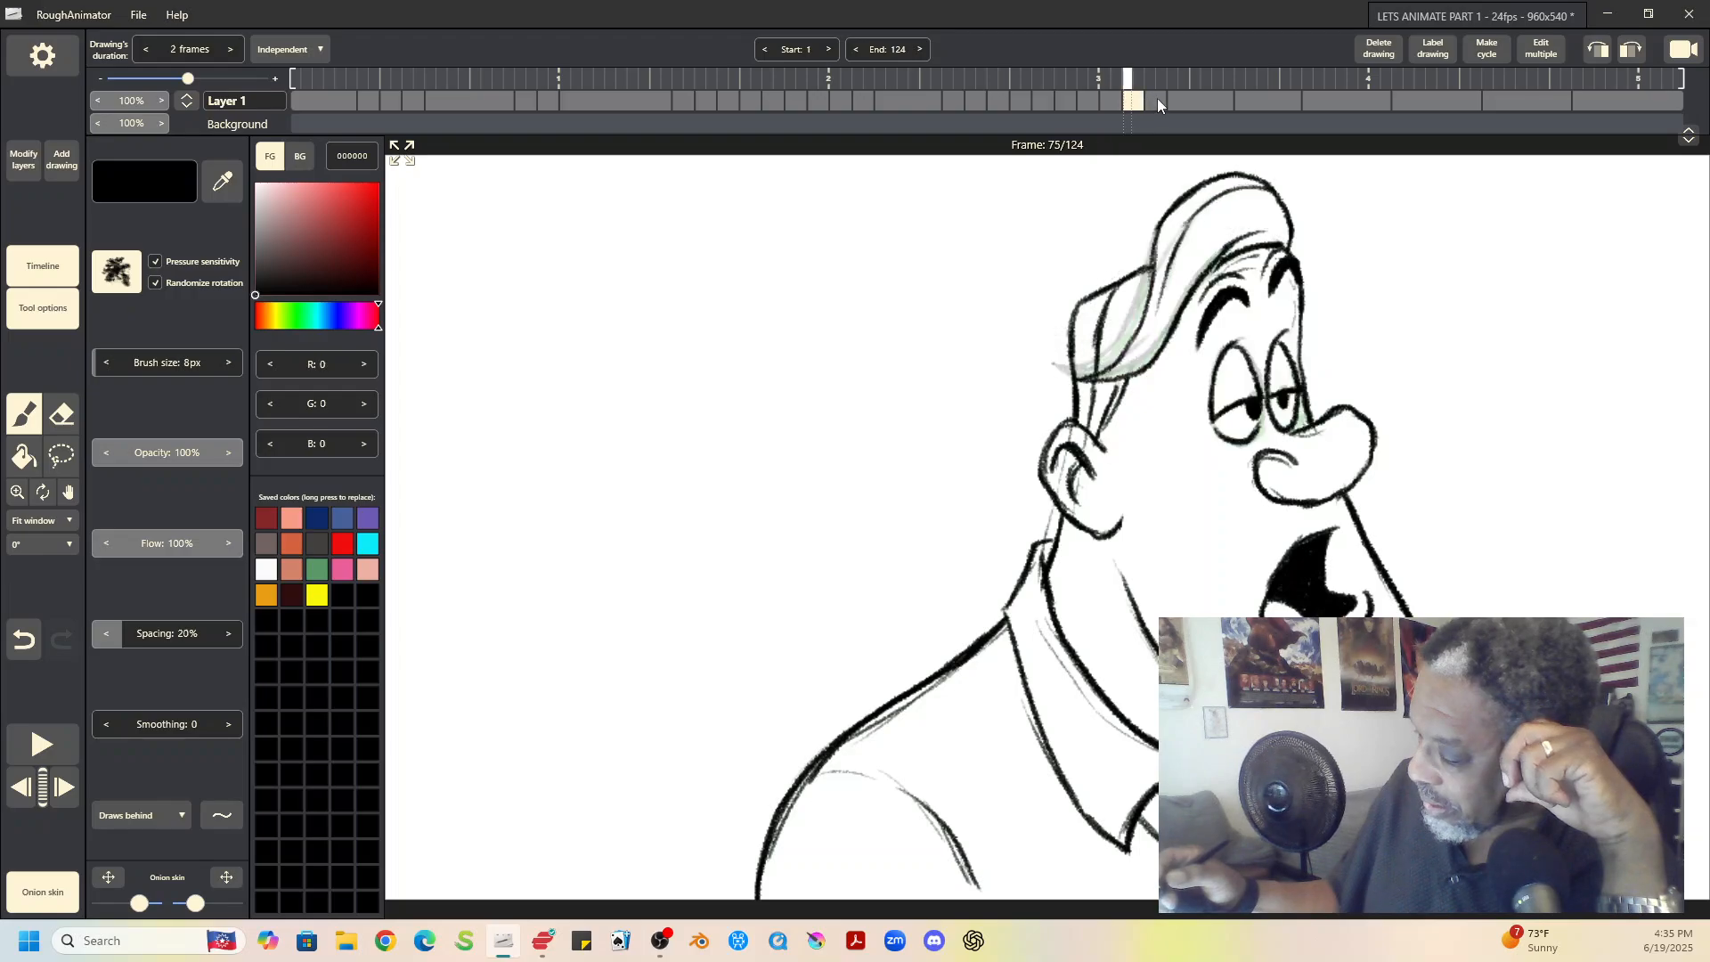
Step: Erase the swept-back side hair strand on the frame 77 drawing
left_click(1157, 100)
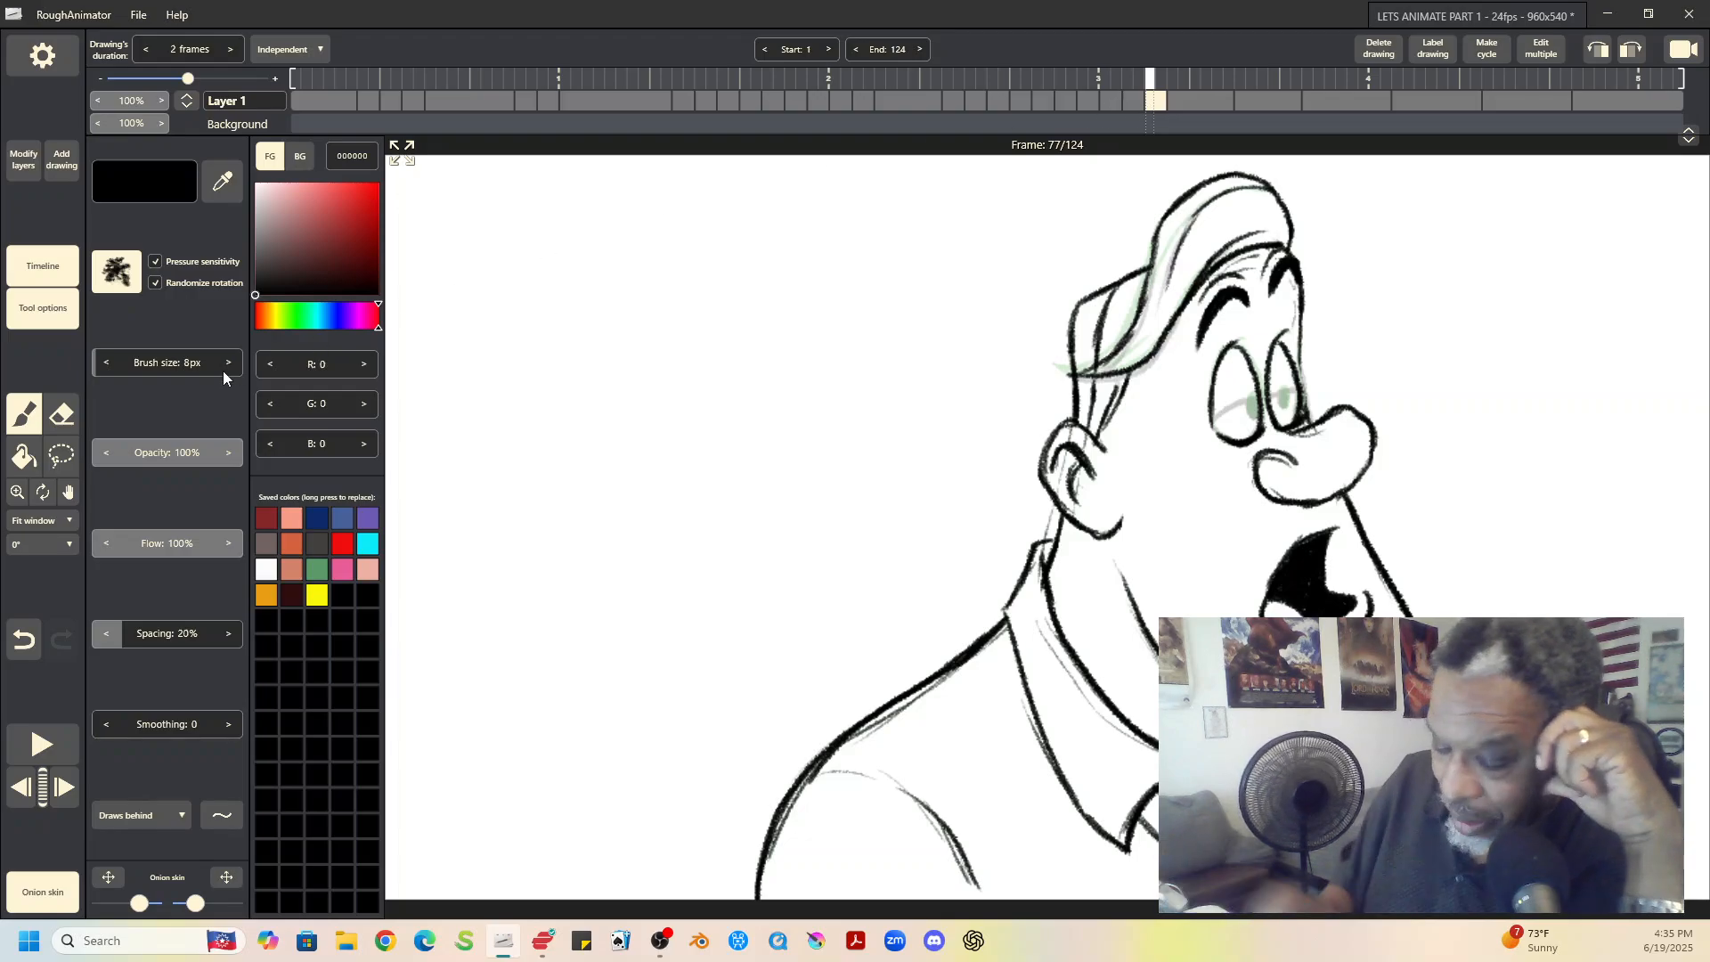
key("e")
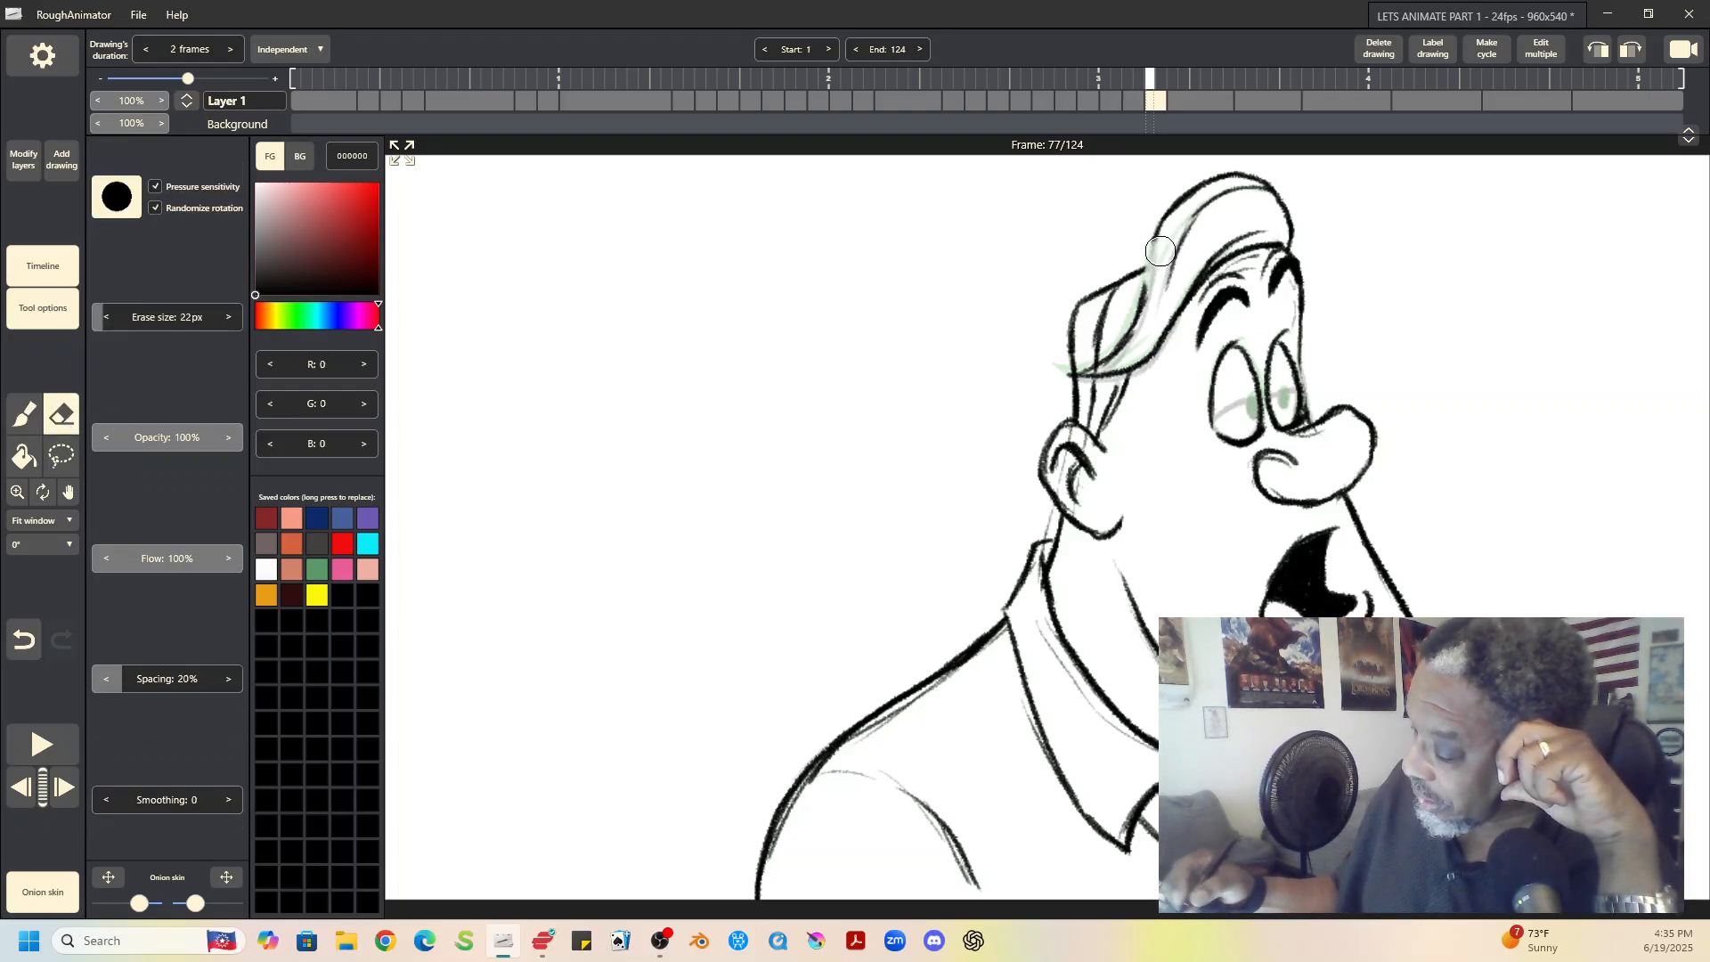
mouse_move(1130, 340)
left_mouse_down()
mouse_move(1075, 375)
mouse_move(1119, 371)
mouse_move(1176, 314)
left_mouse_up()
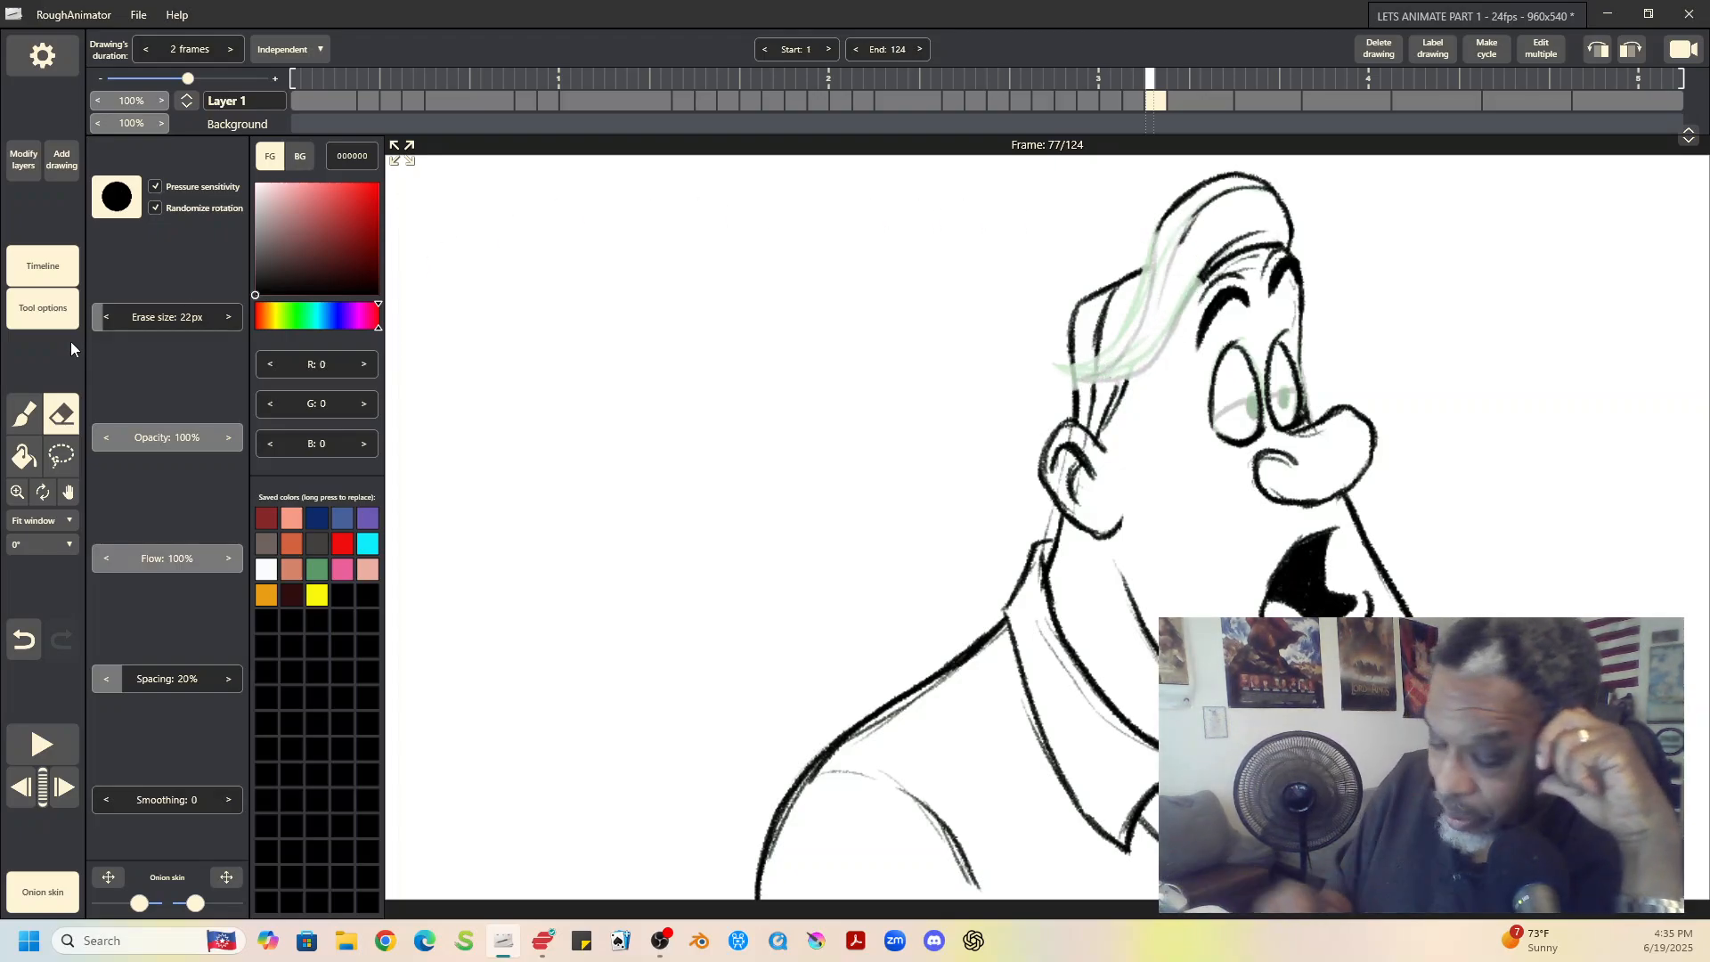
Step: Redraw frame 77's side hair strand curving down toward the ear, and clean up its overlap with the sideburn and back-of-head lines
key("b")
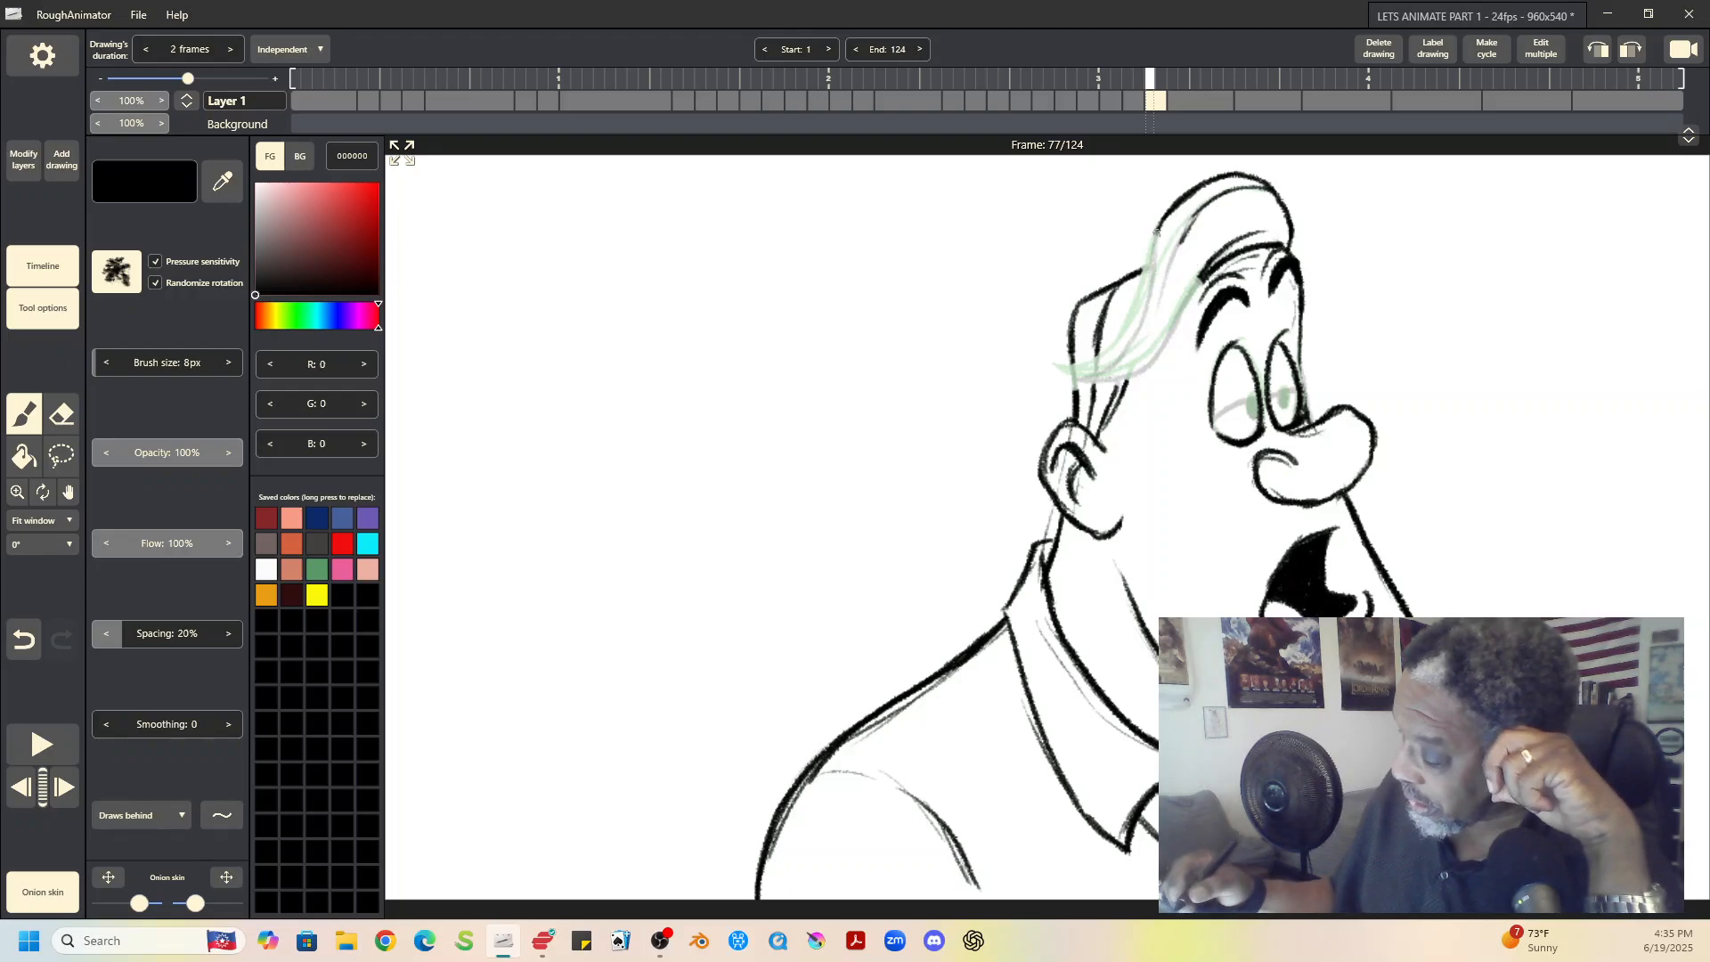
mouse_move(1159, 228)
left_mouse_down()
mouse_move(1137, 358)
mouse_move(1098, 395)
mouse_move(1154, 379)
mouse_move(1217, 265)
mouse_move(1147, 385)
left_mouse_up()
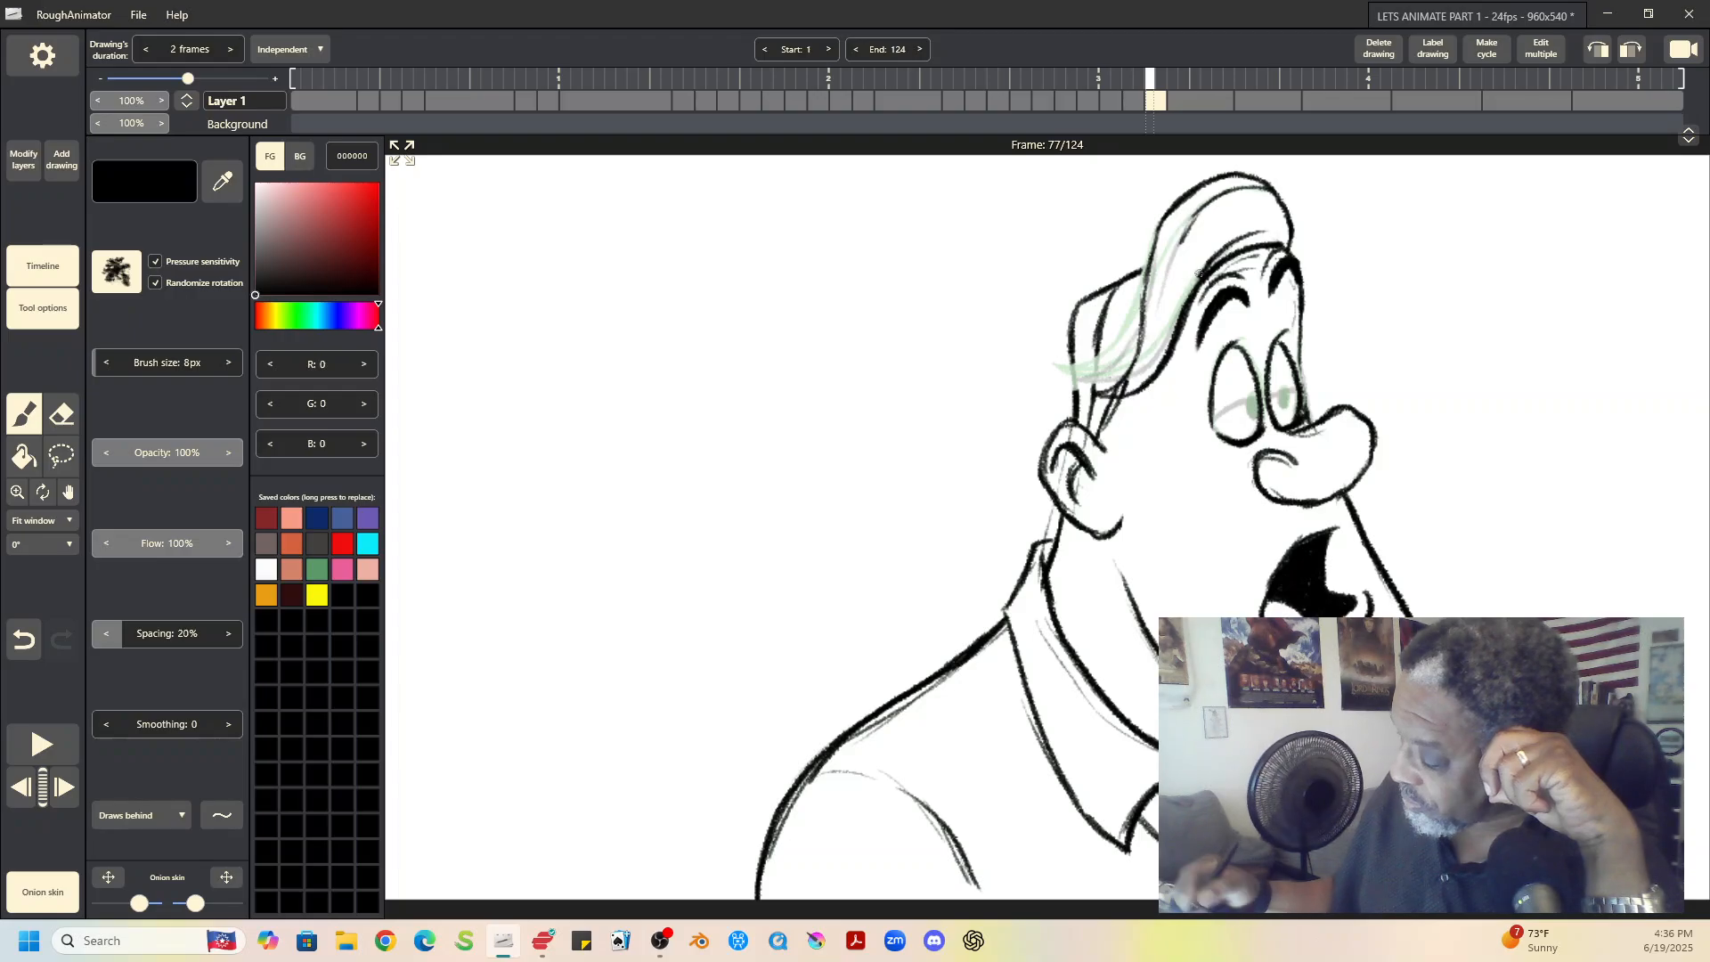
mouse_move(1206, 265)
left_mouse_down()
mouse_move(1189, 294)
mouse_move(1166, 289)
mouse_move(1142, 366)
left_mouse_up()
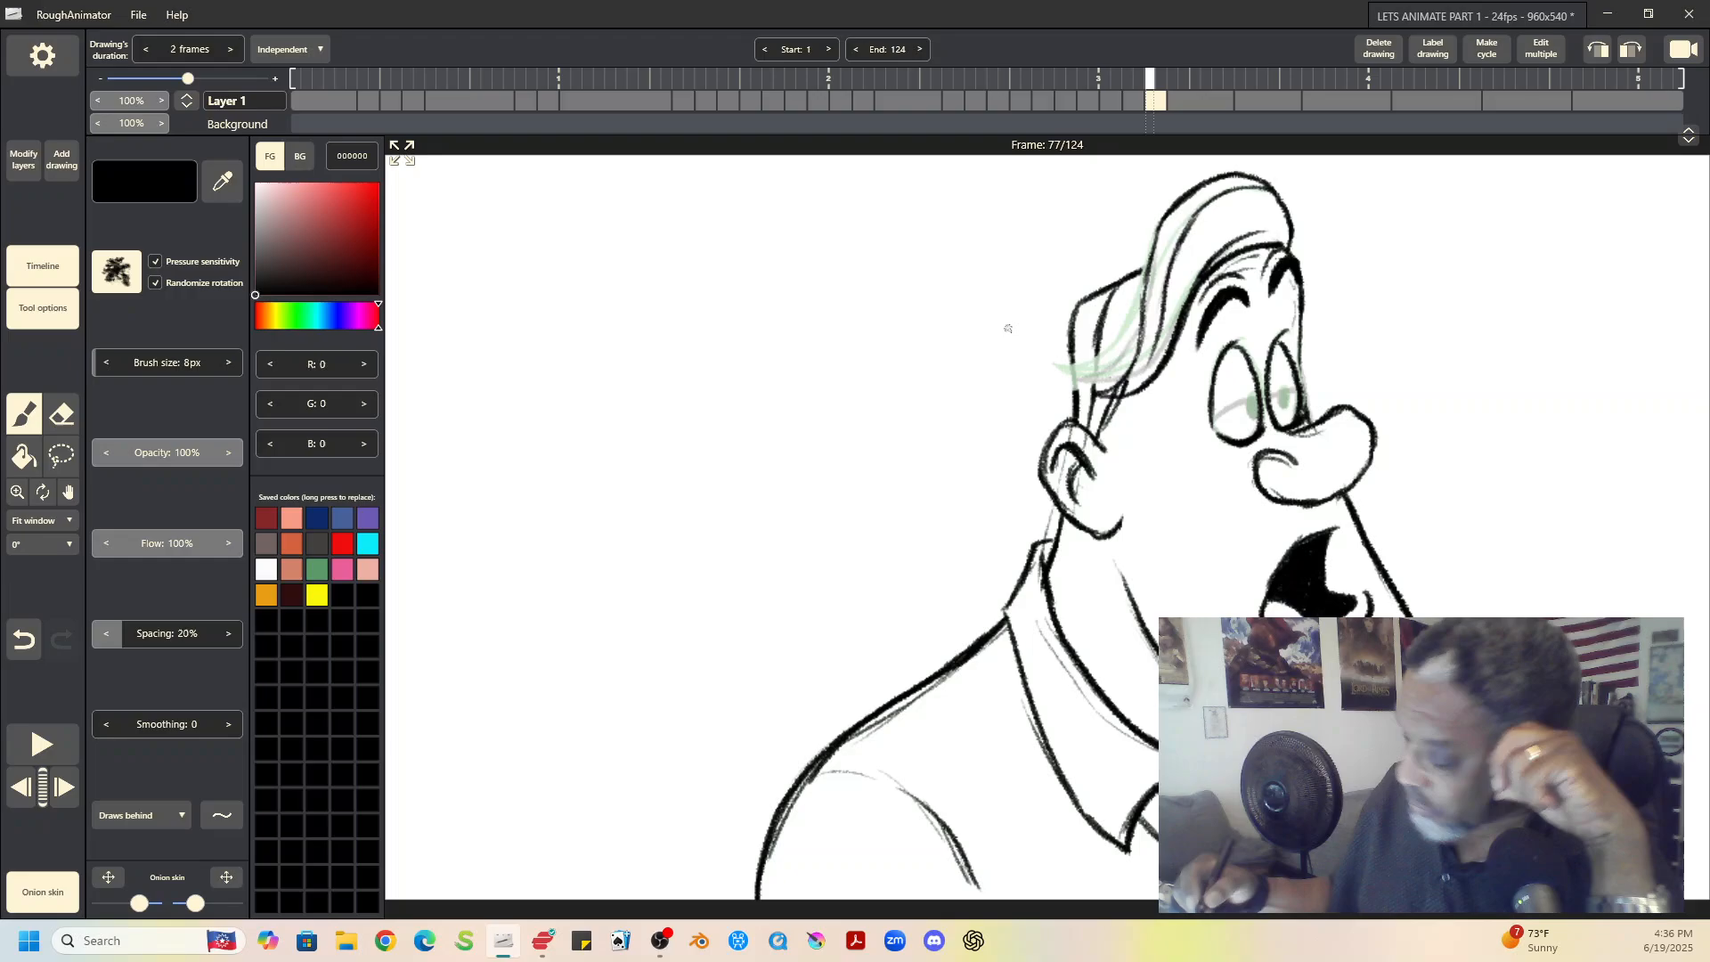
left_click(62, 414)
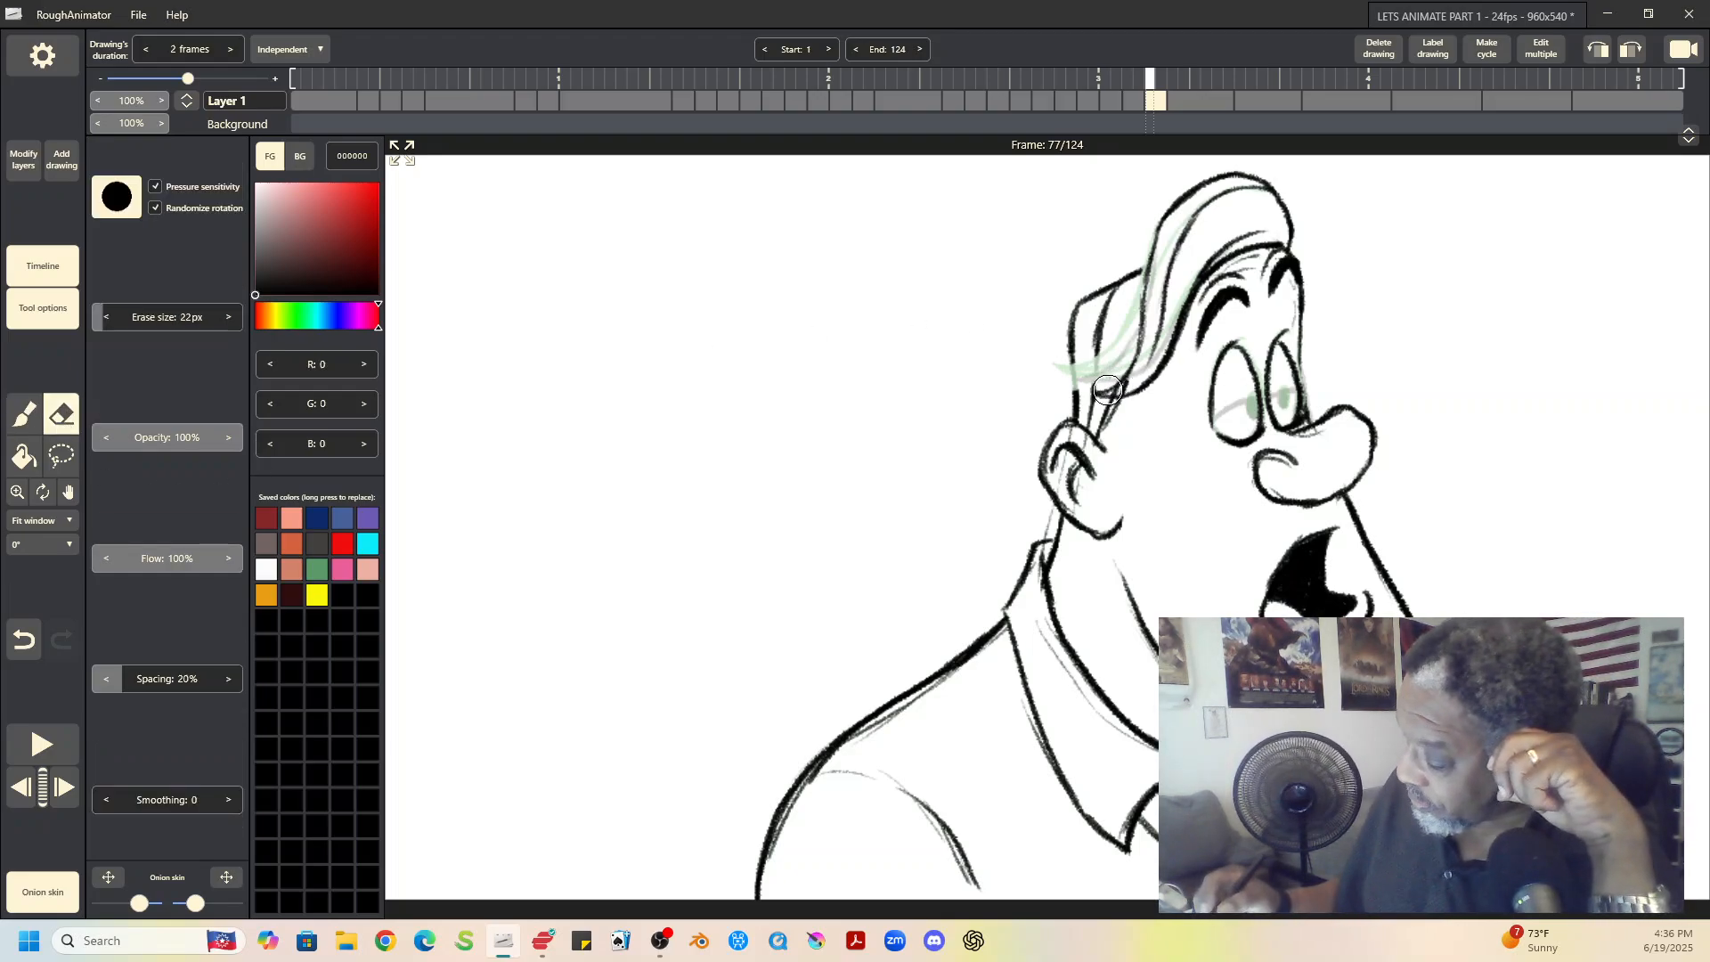
key("b")
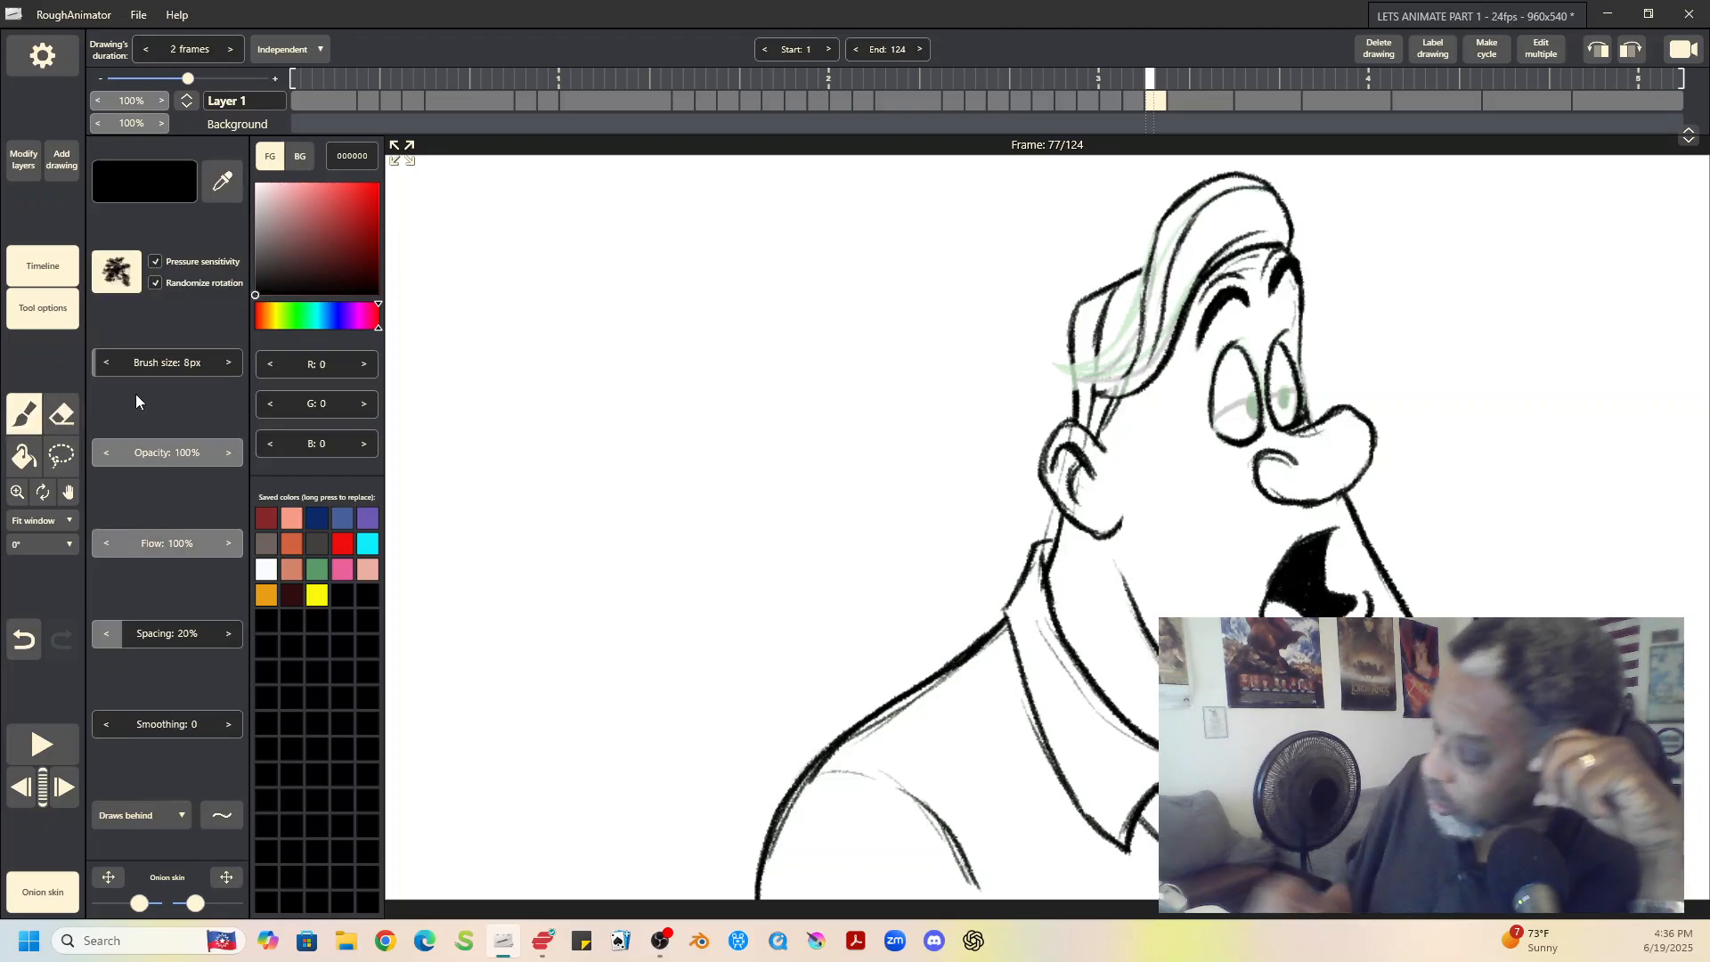
mouse_move(1128, 372)
left_mouse_down()
mouse_move(1093, 382)
mouse_move(1097, 337)
mouse_move(1088, 406)
mouse_move(1066, 349)
mouse_move(1072, 398)
left_mouse_up()
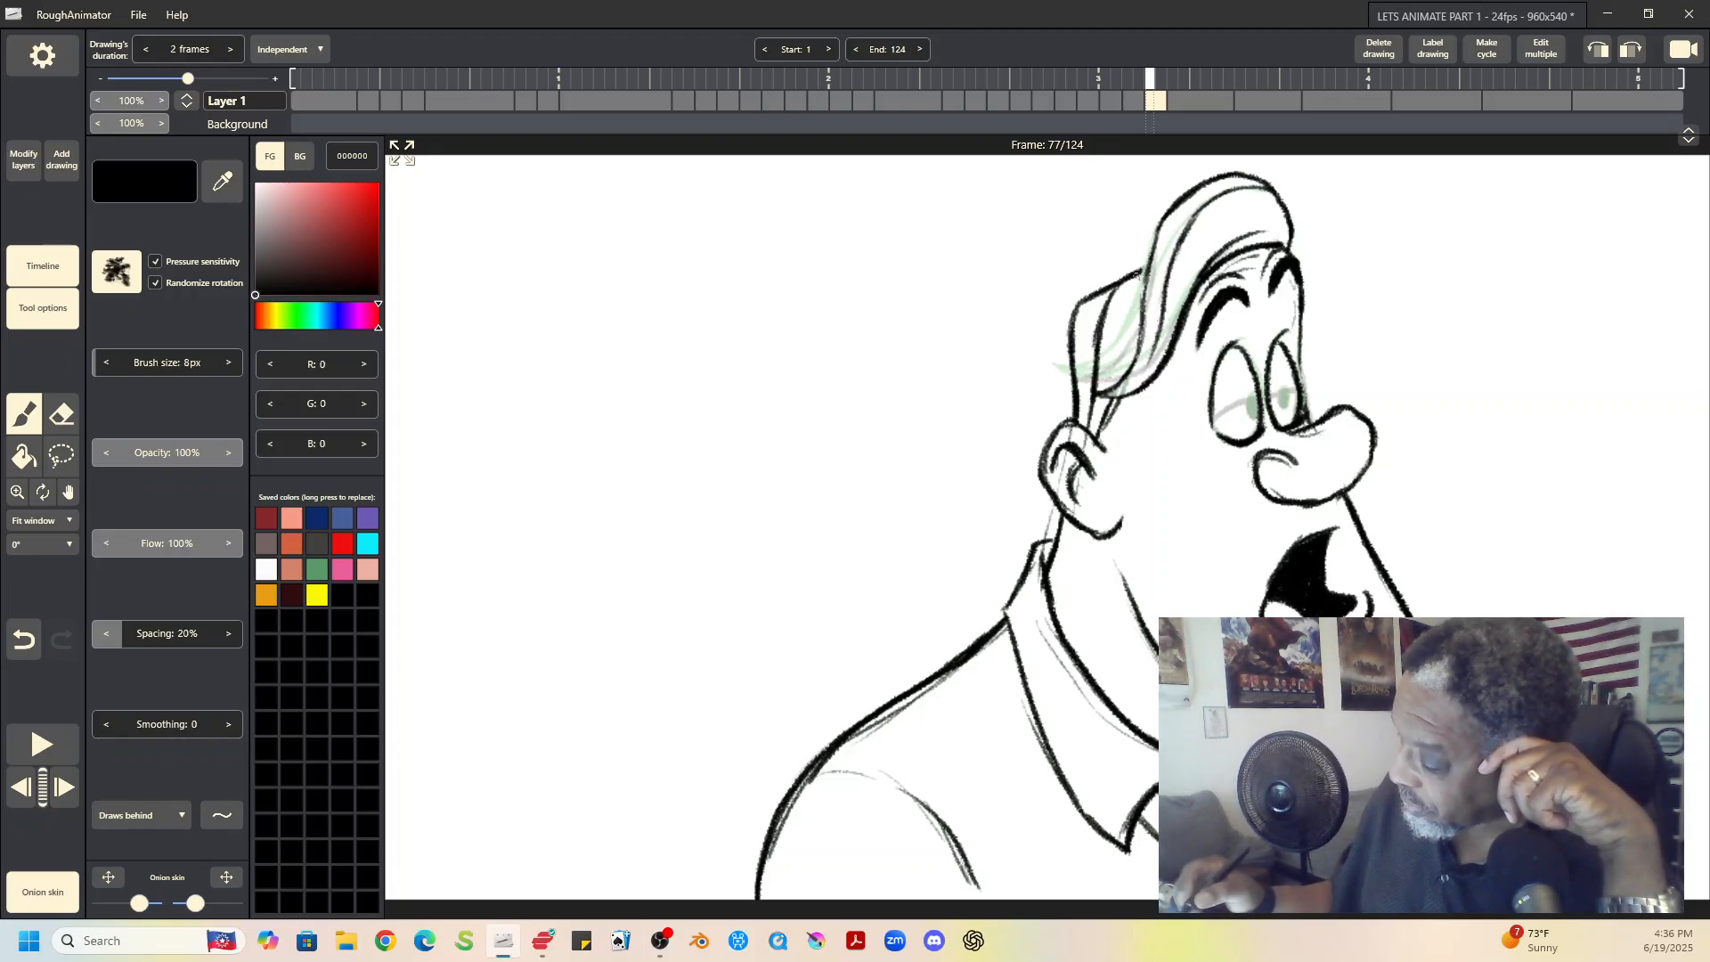
Step: Check the hair across frames 75, 77 and 79, and split the frame 79 drawing halfway with a duplicate at frame 82
left_click(1133, 100)
left_click(1157, 100)
left_click(1207, 102)
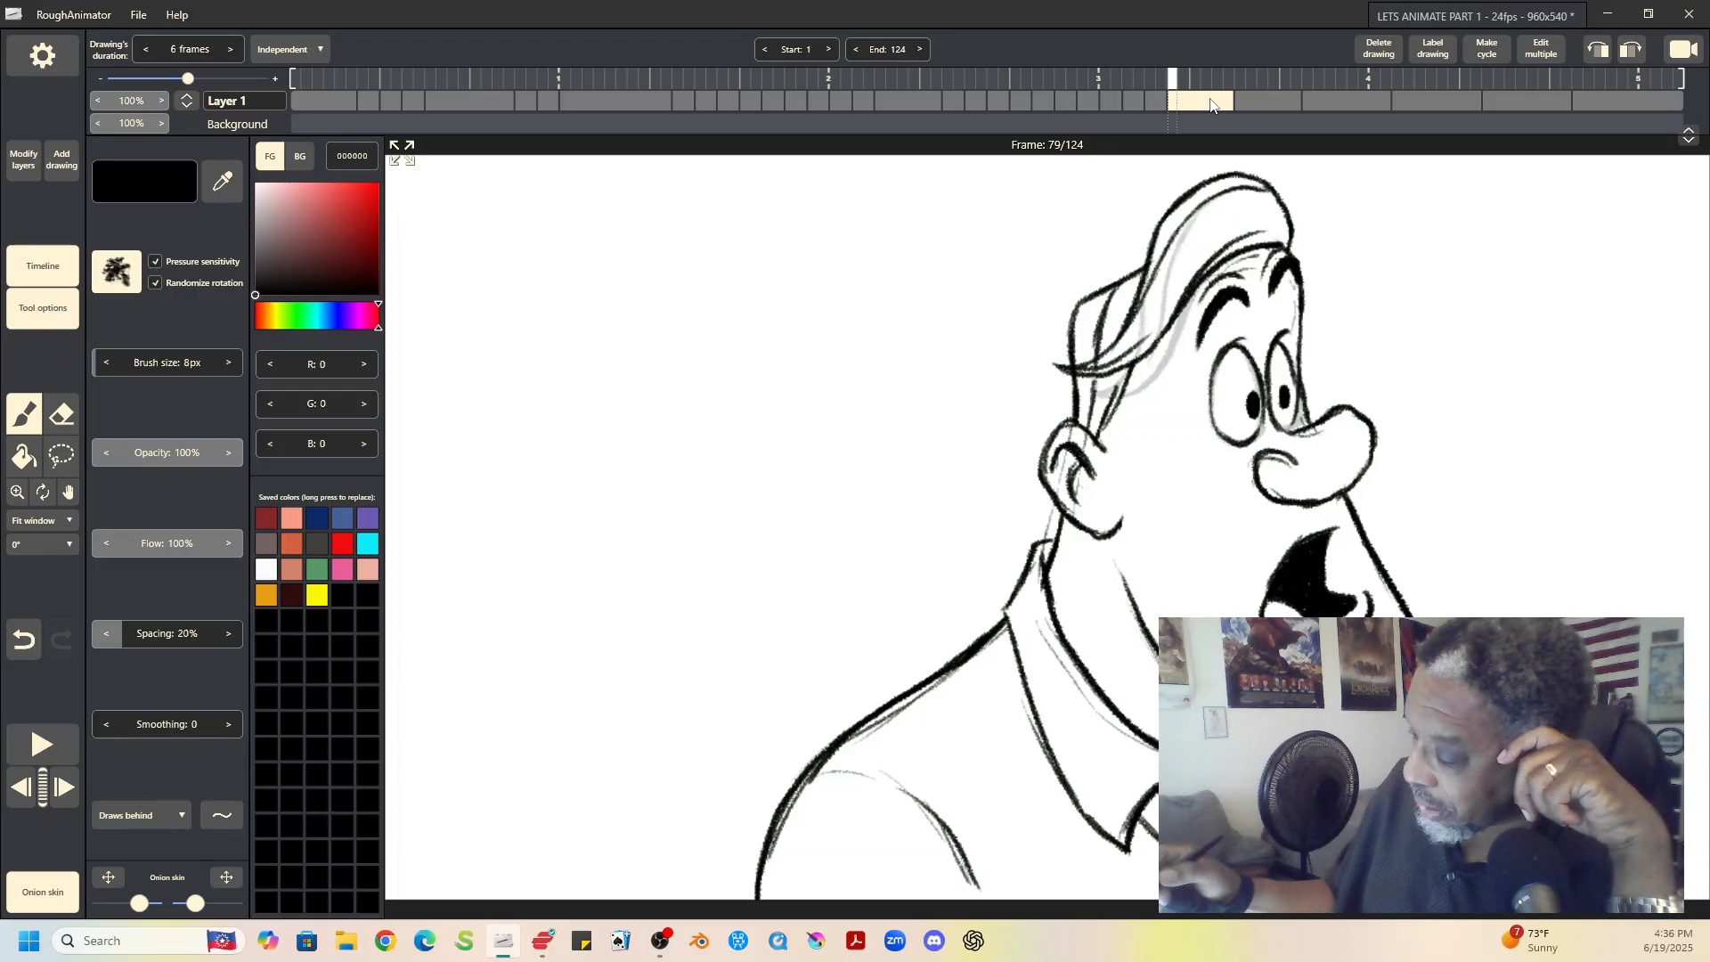
left_click(59, 160)
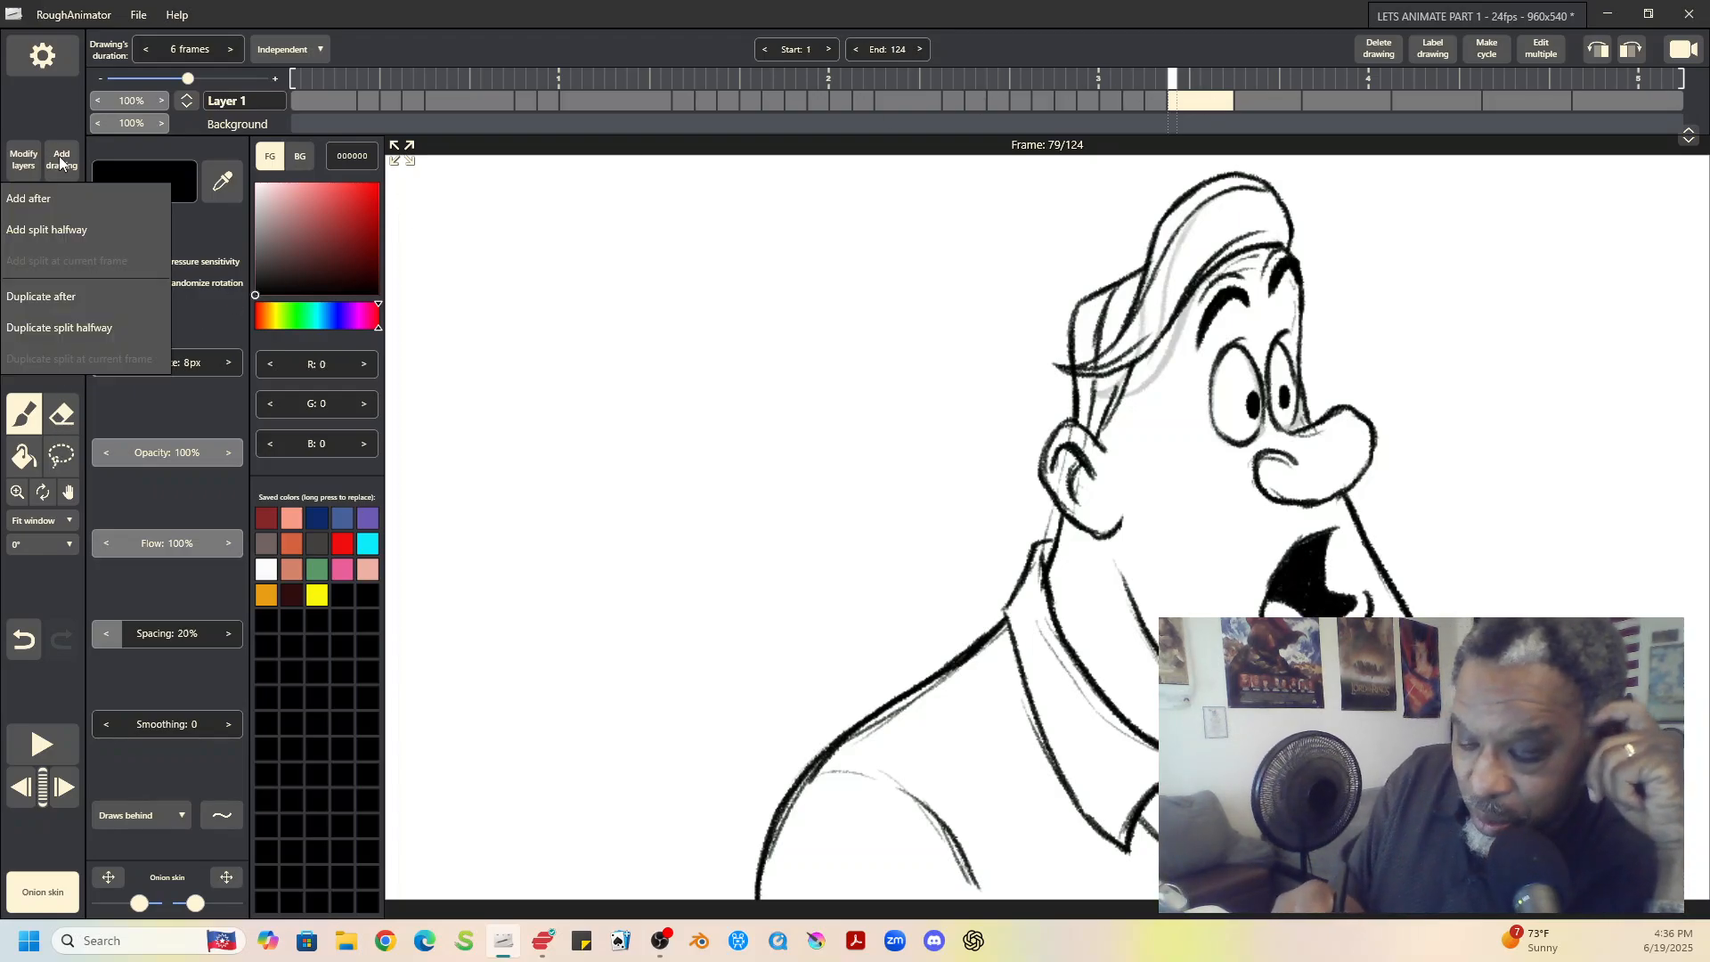
left_click(73, 329)
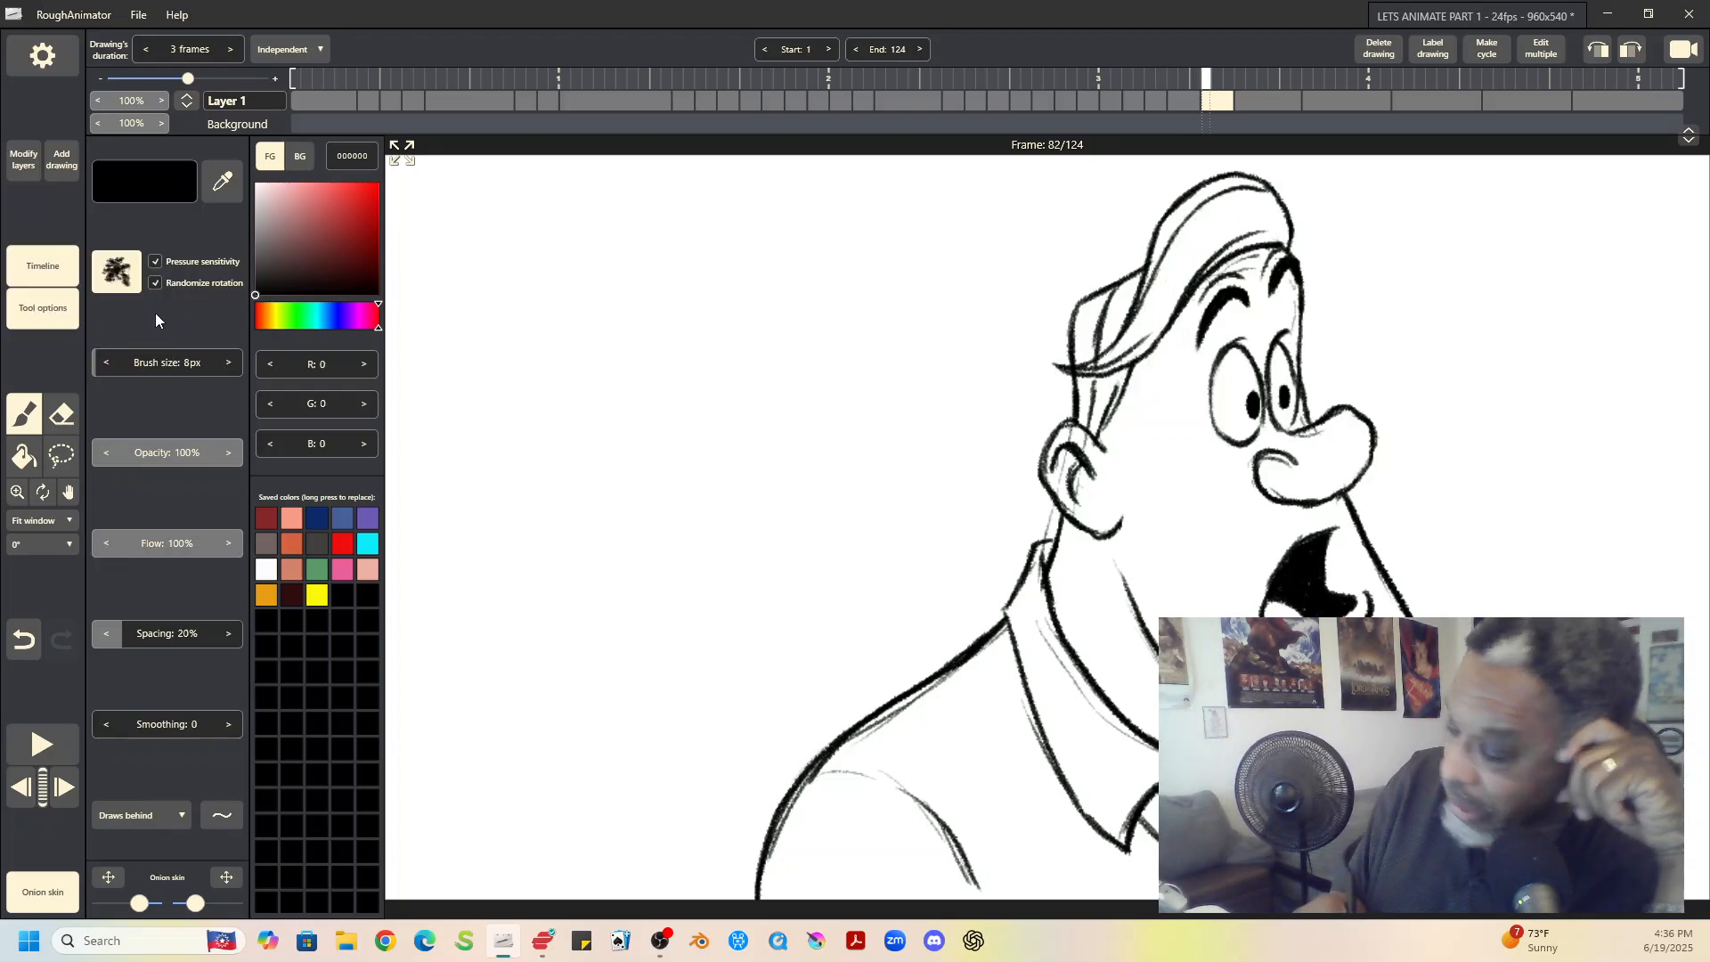
Step: Compare the hair position between the drawings at frames 77, 79 and 82
left_click(1186, 106)
left_click(1209, 107)
left_click(1190, 103)
left_click(1211, 104)
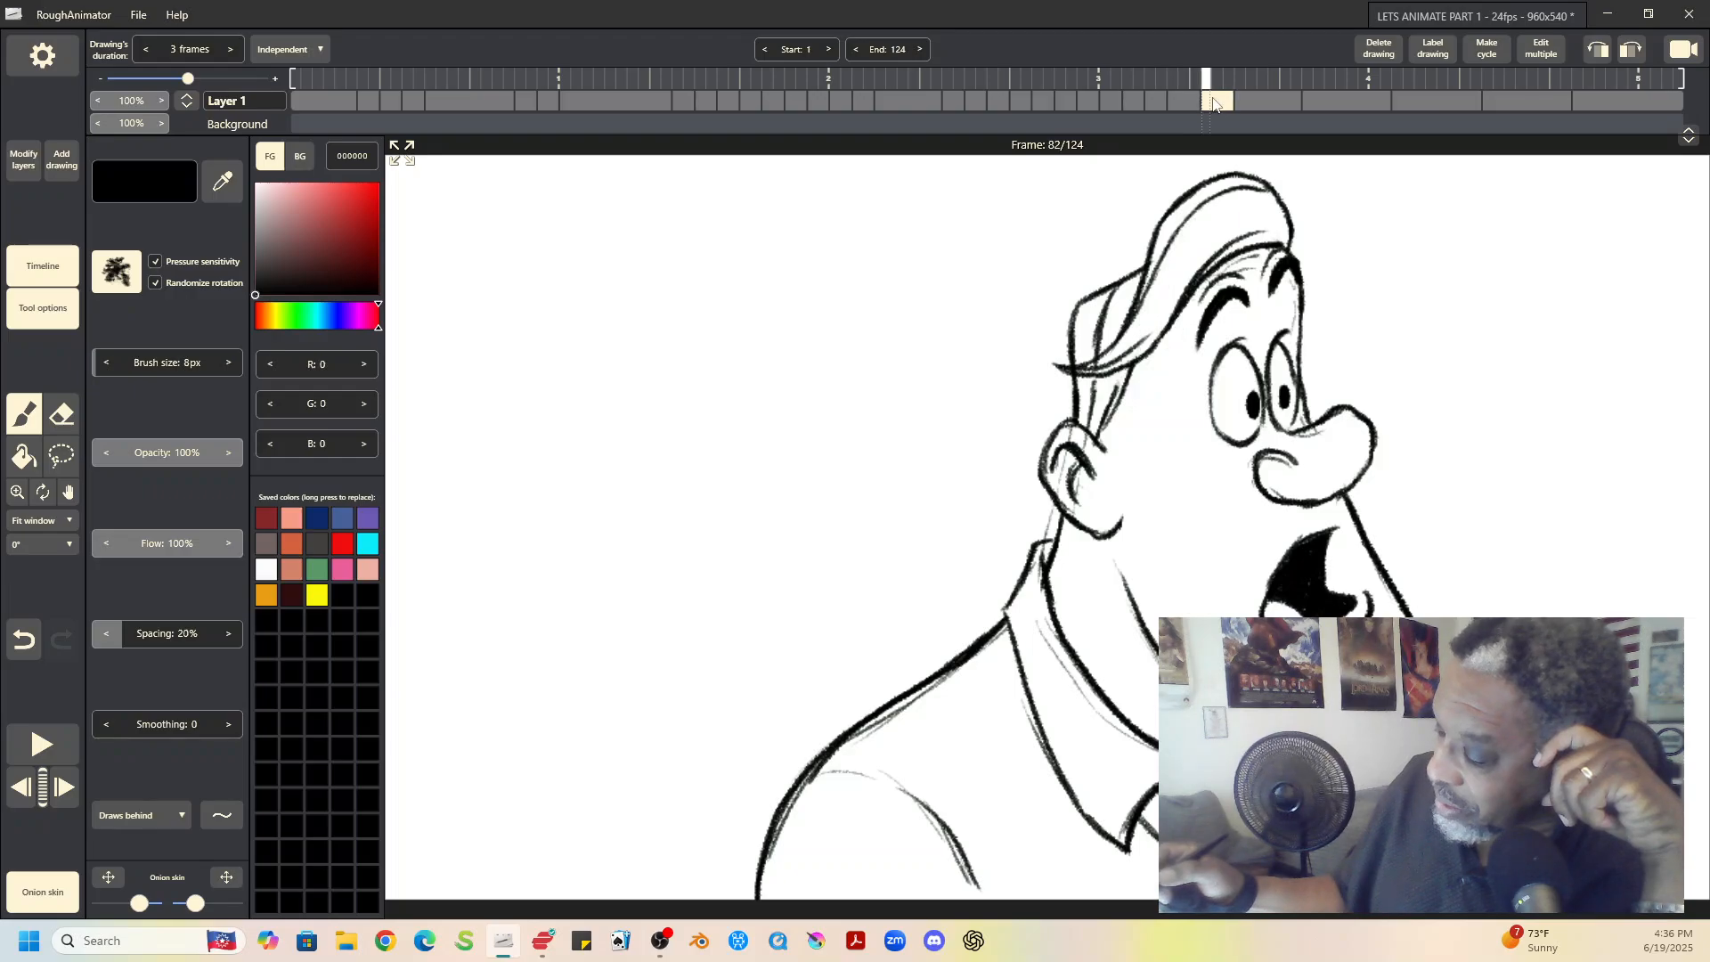
left_click(1190, 100)
left_click(1211, 99)
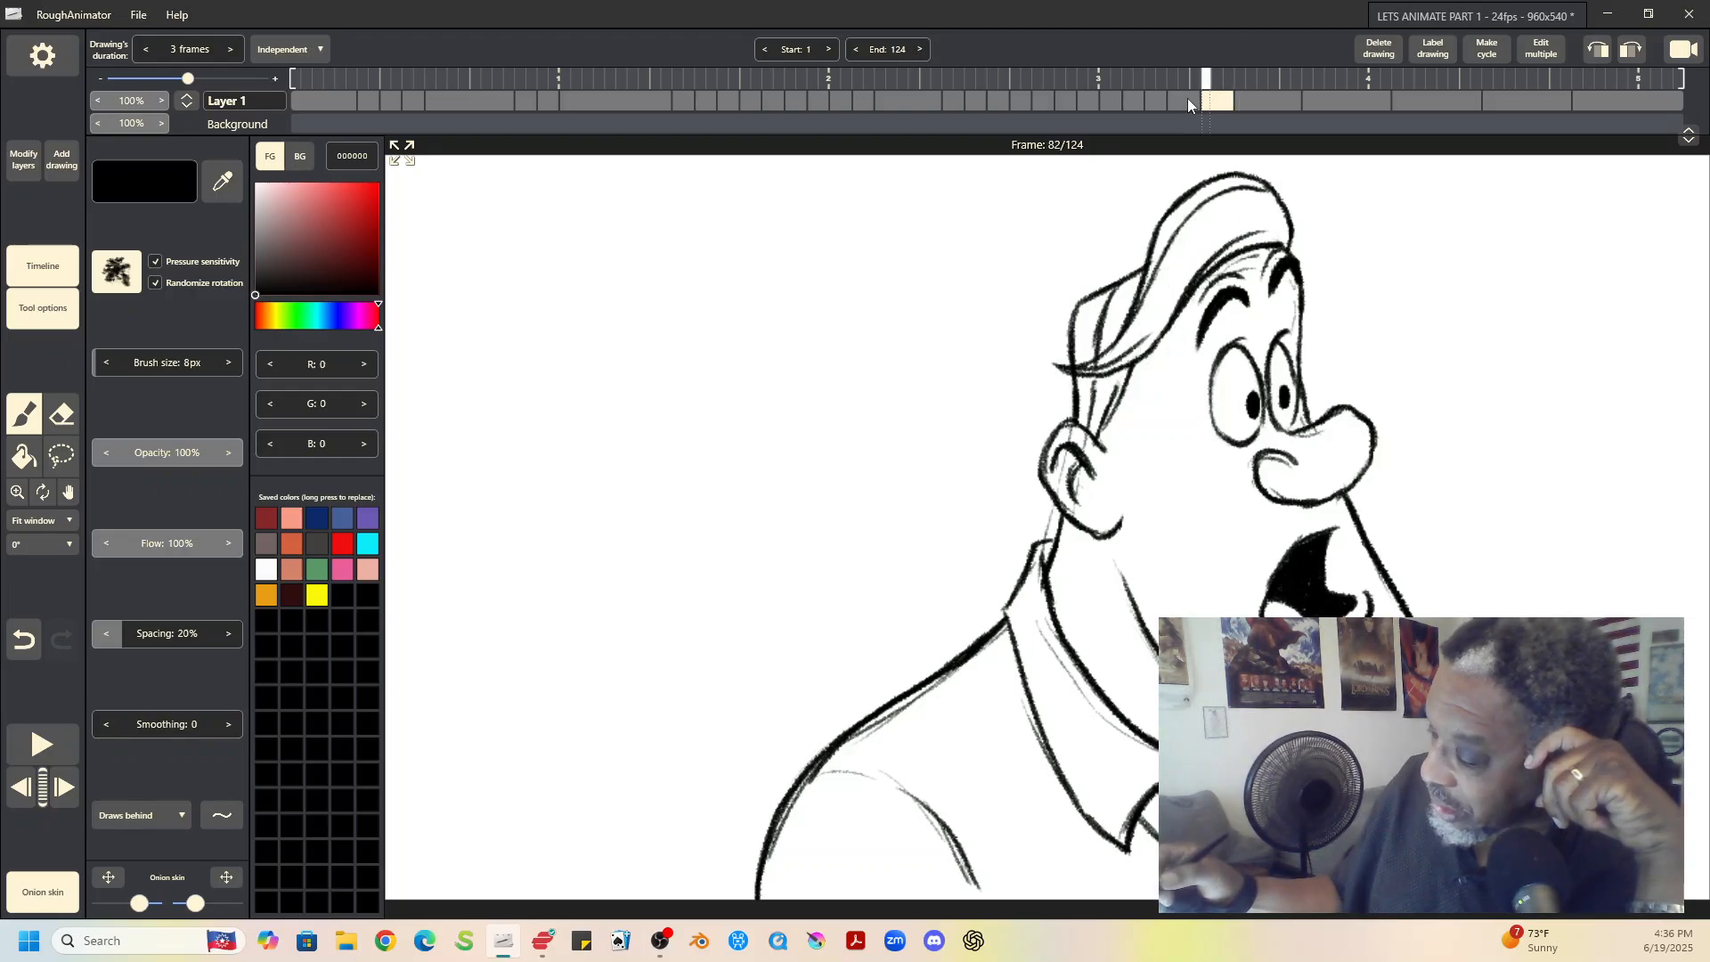
left_click(1189, 100)
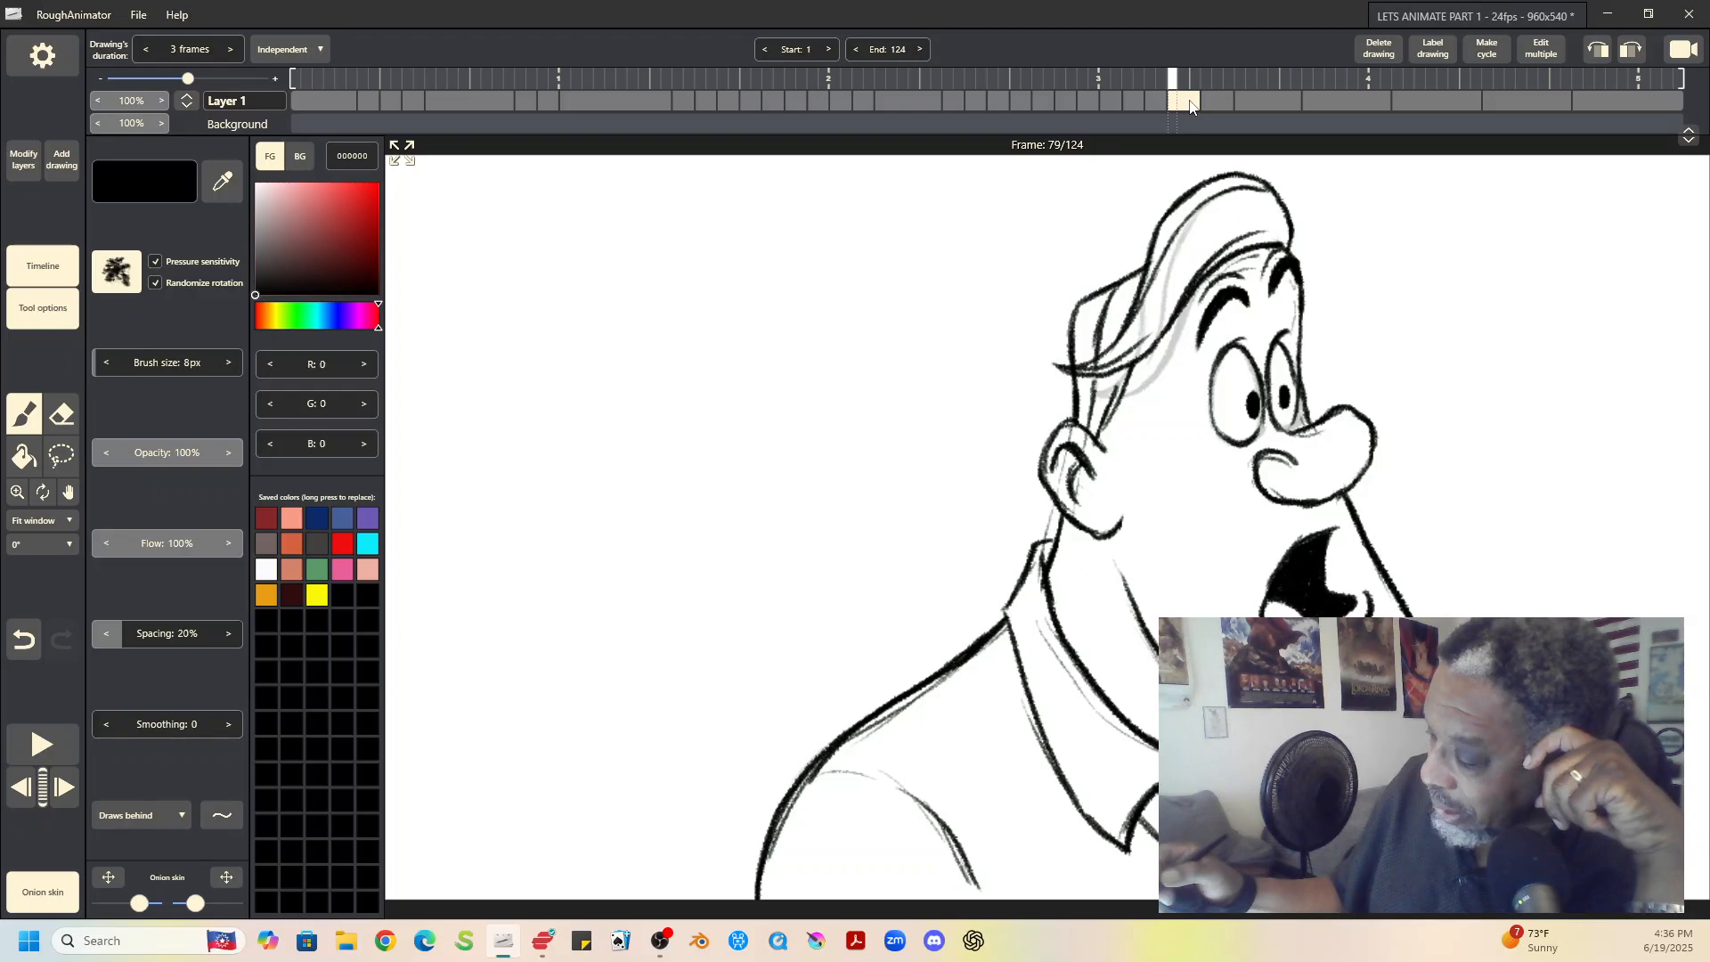
left_click(1209, 101)
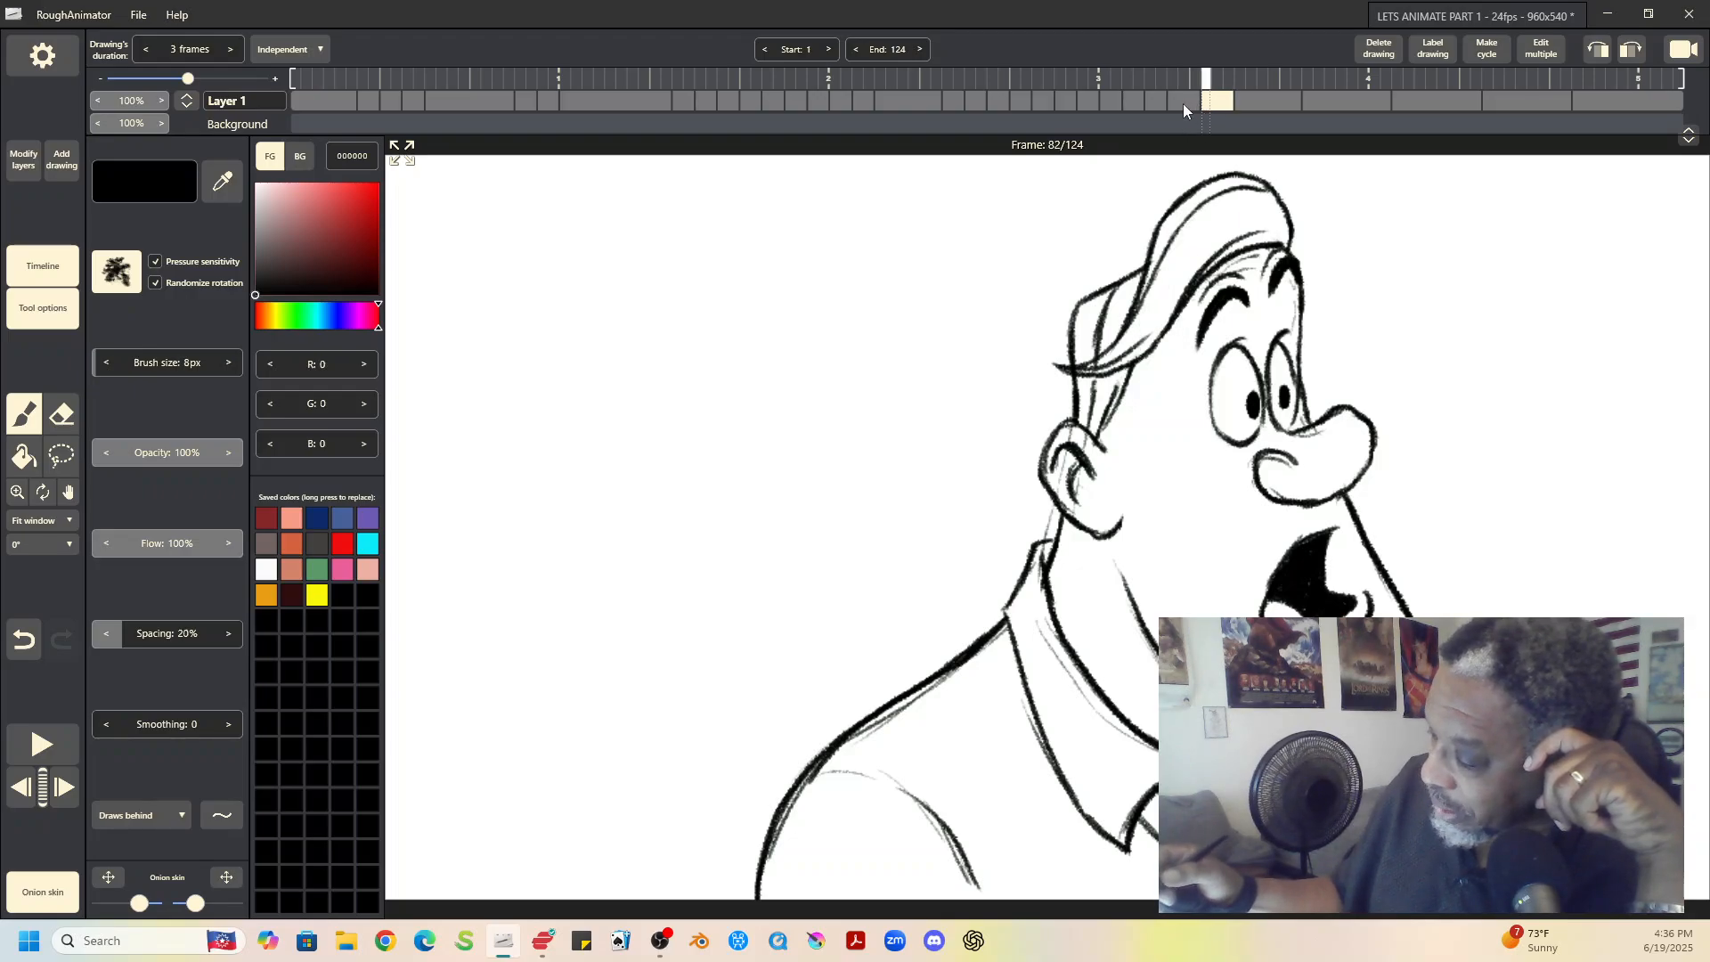
left_click(1183, 103)
left_click(1206, 101)
left_click(1181, 100)
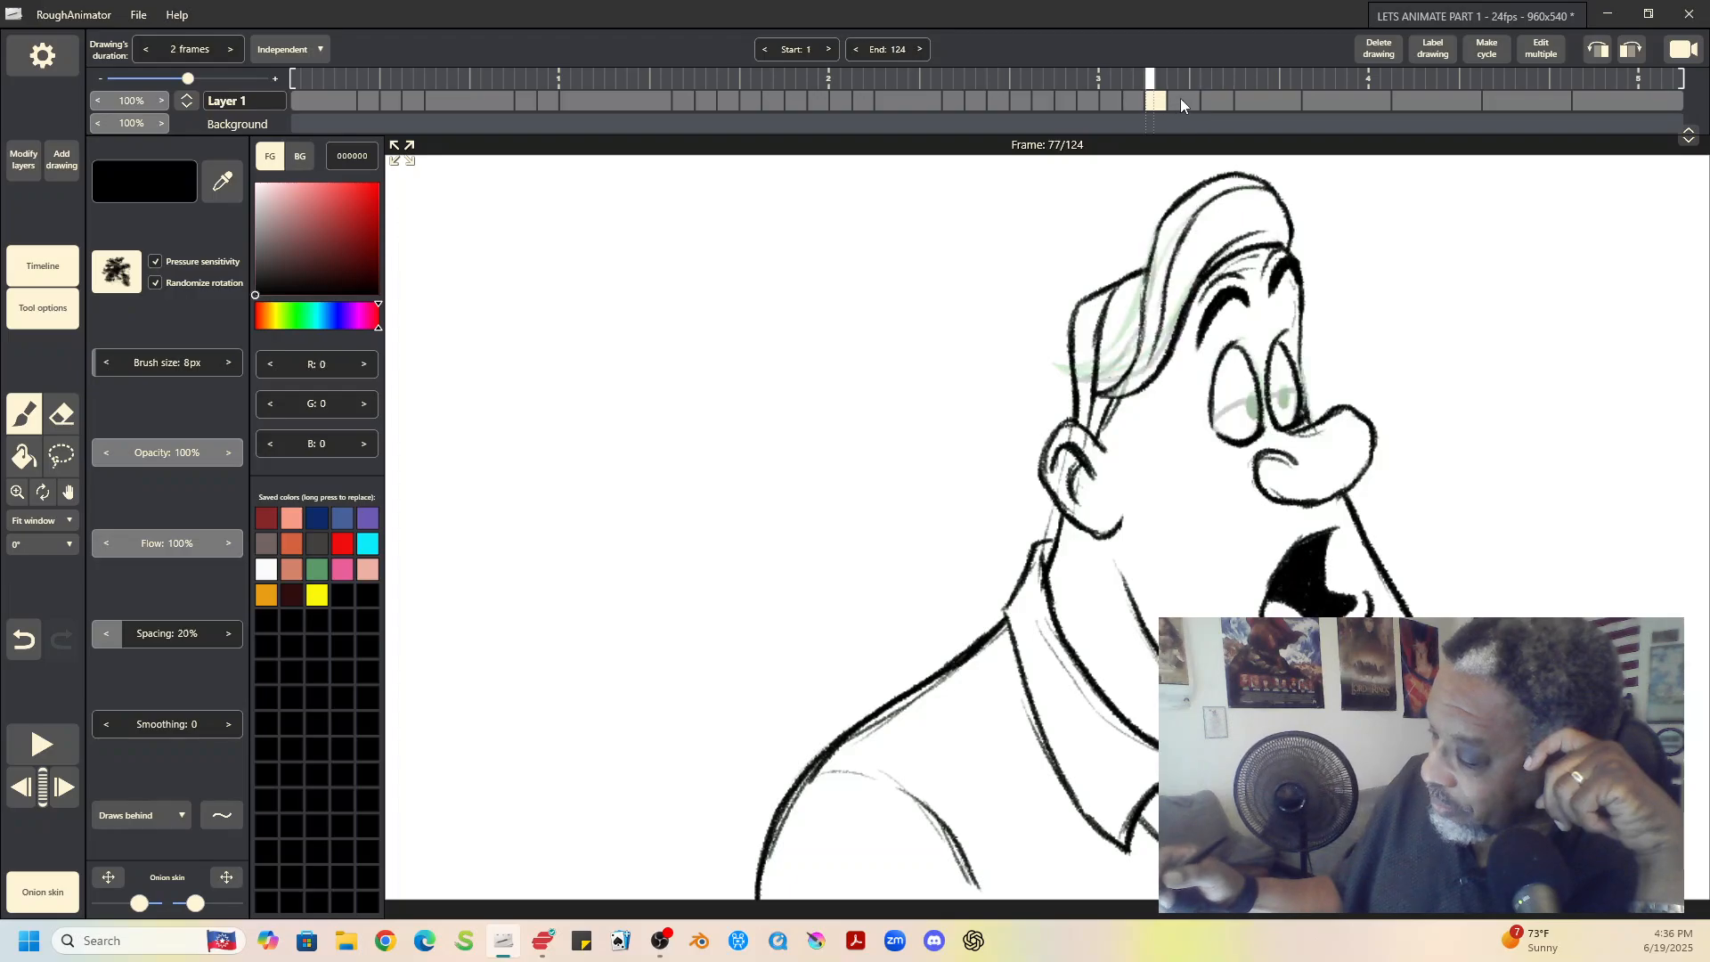
left_click(1213, 100)
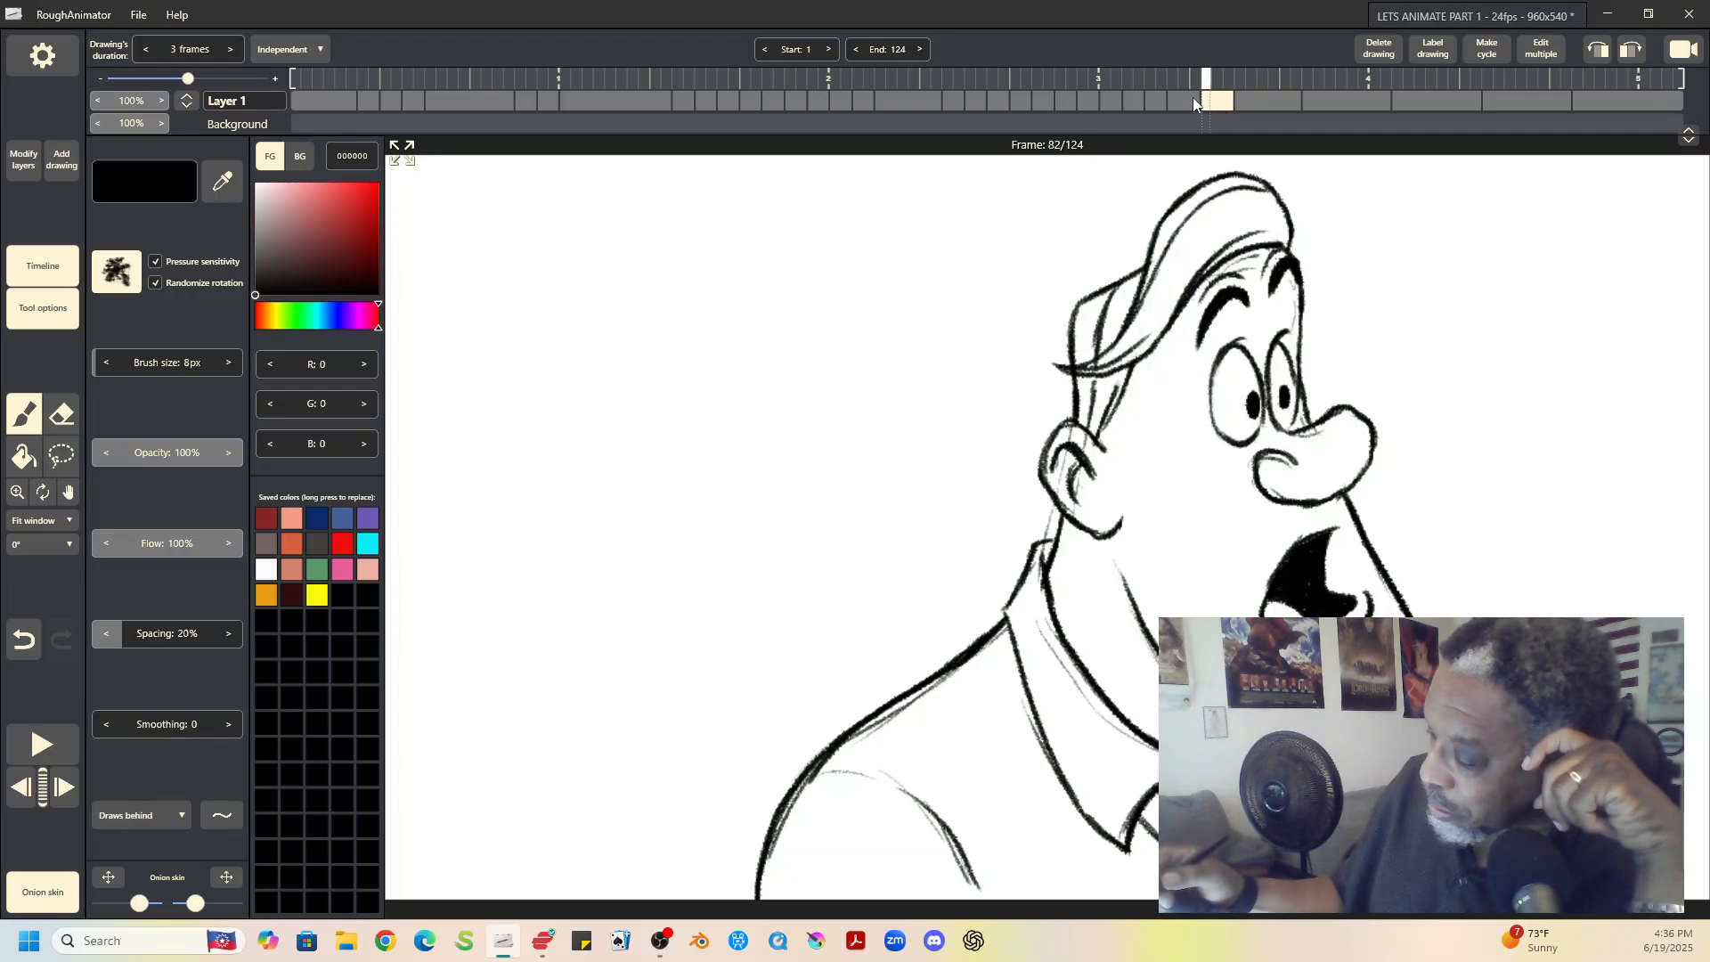
left_click(1193, 100)
left_click(1219, 100)
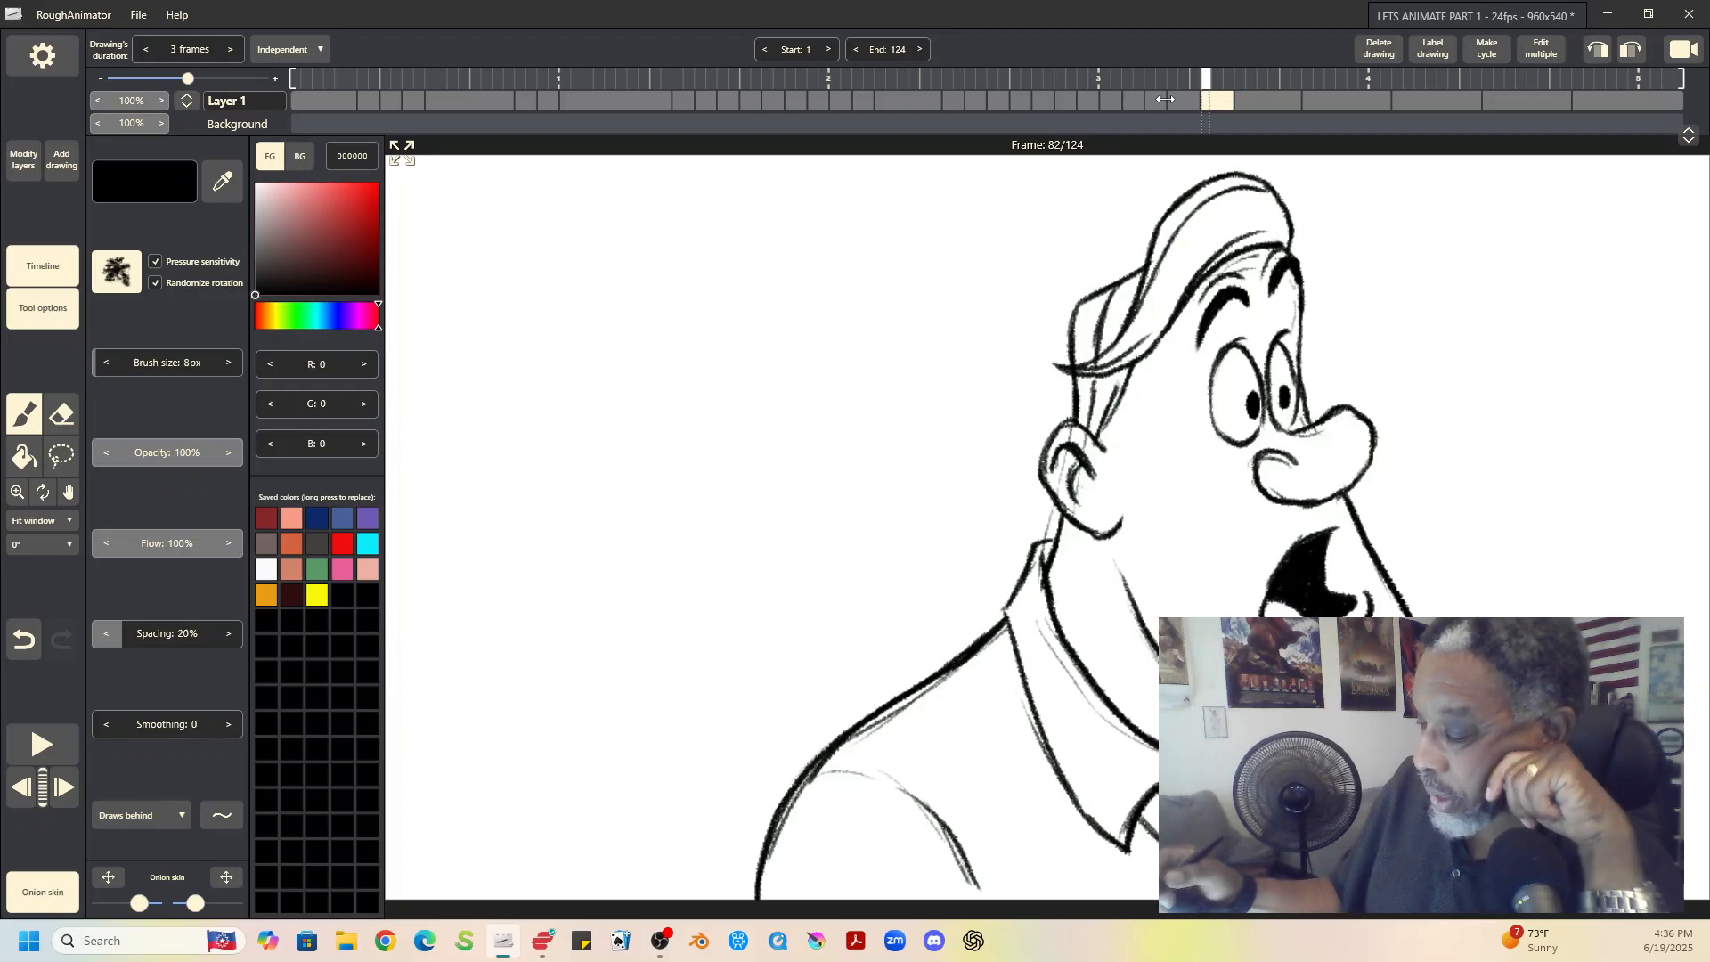
left_click(1135, 100)
left_click(1158, 100)
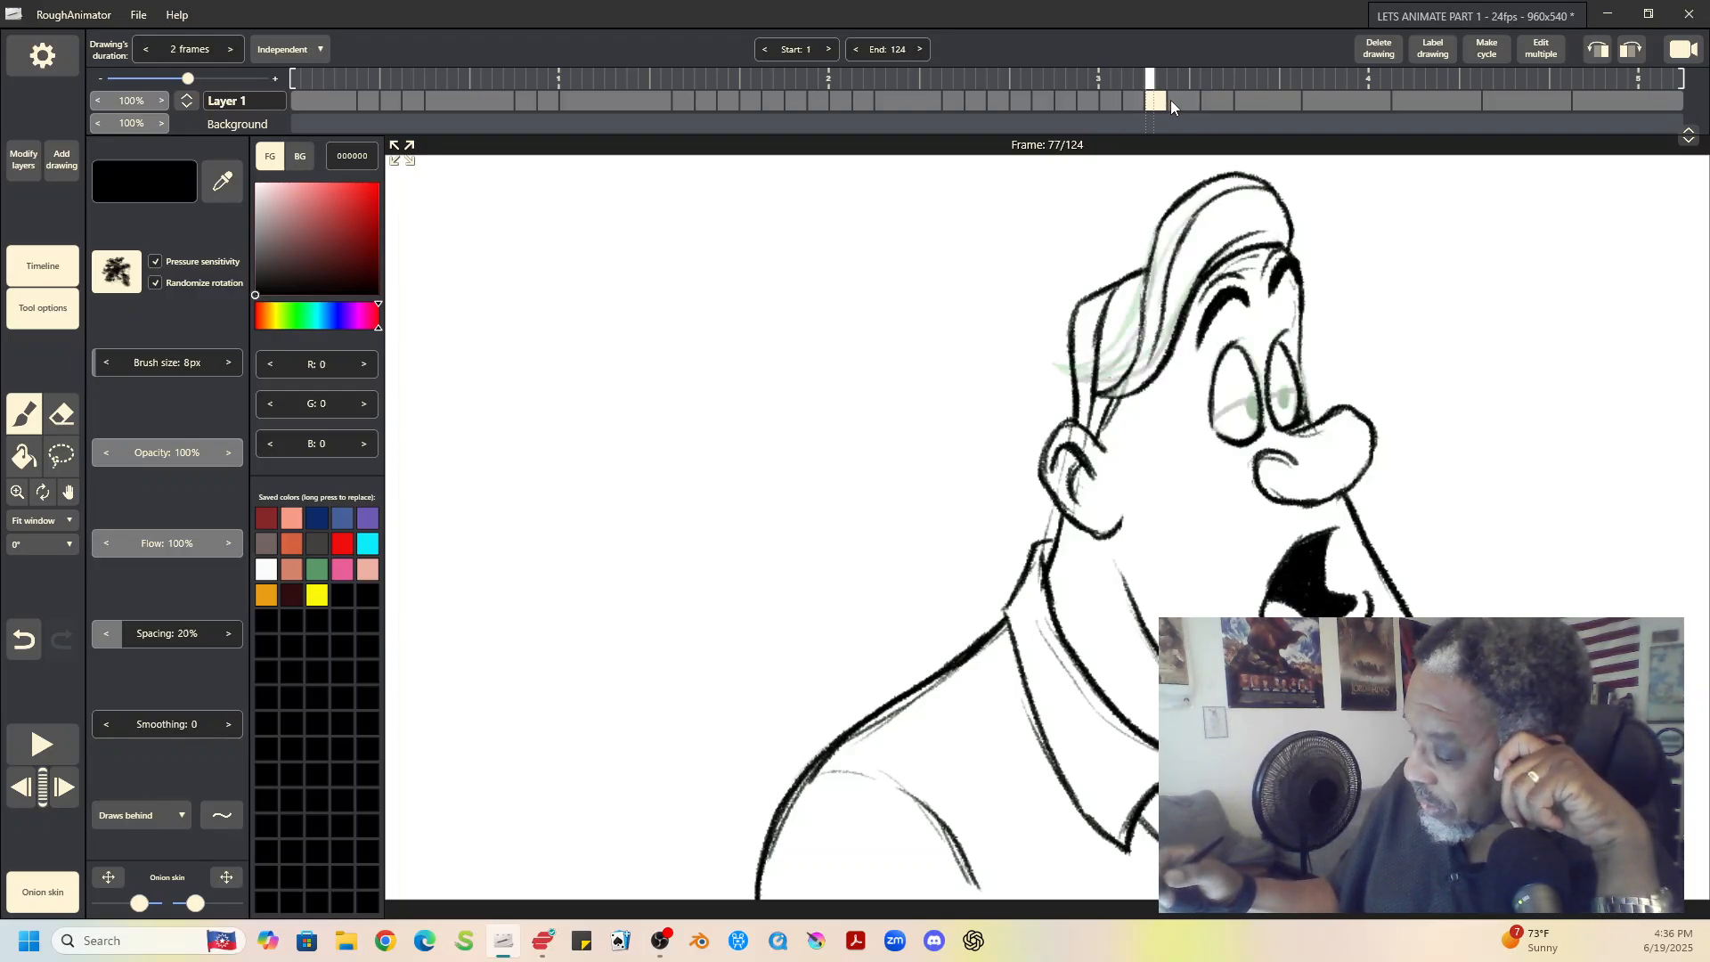
left_click(1216, 101)
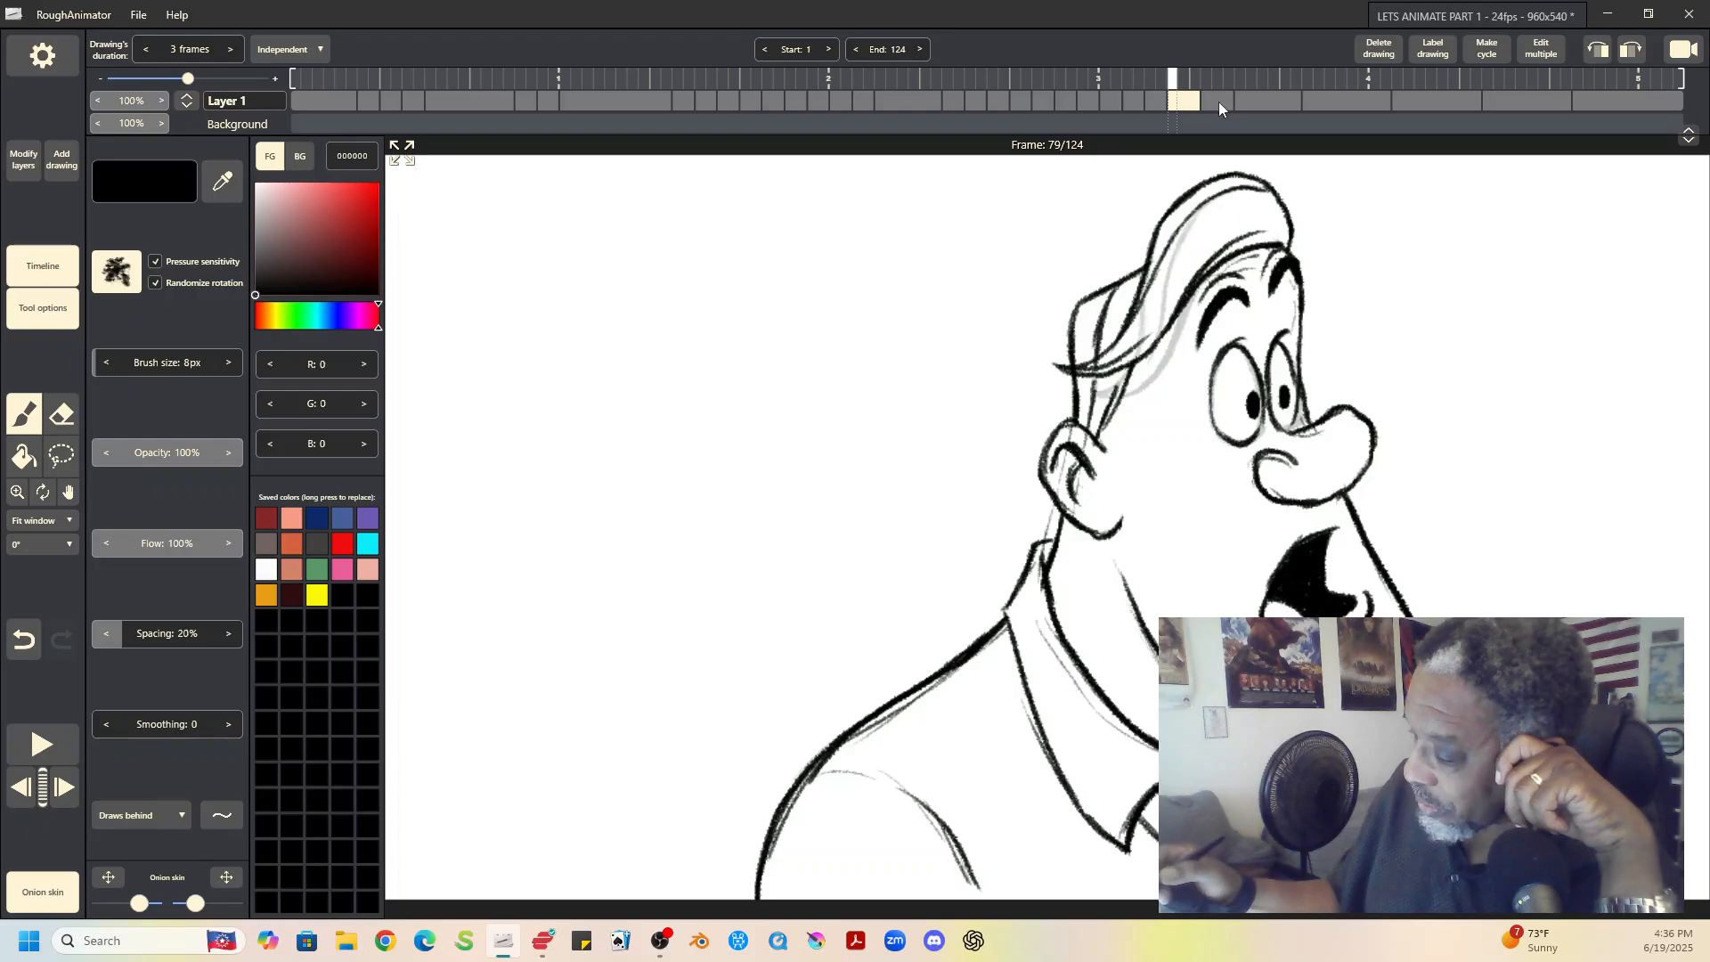
Step: Erase the swept-back side hair strand on the frame 79 drawing
left_click(1185, 100)
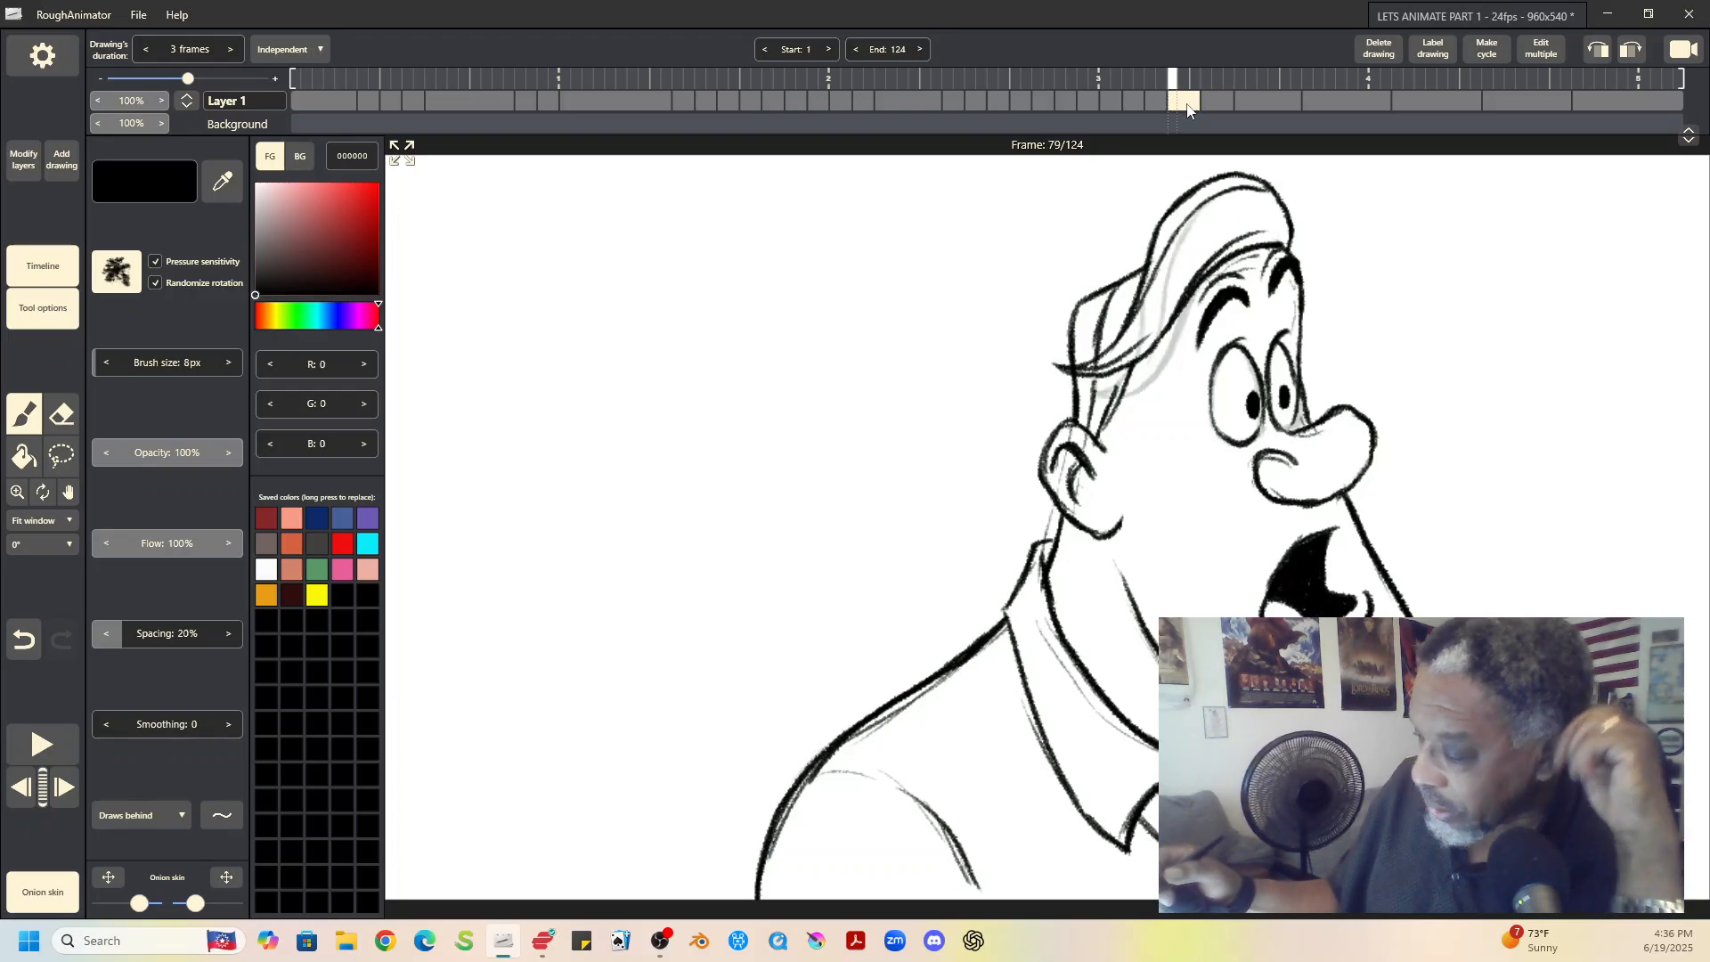
left_click(62, 413)
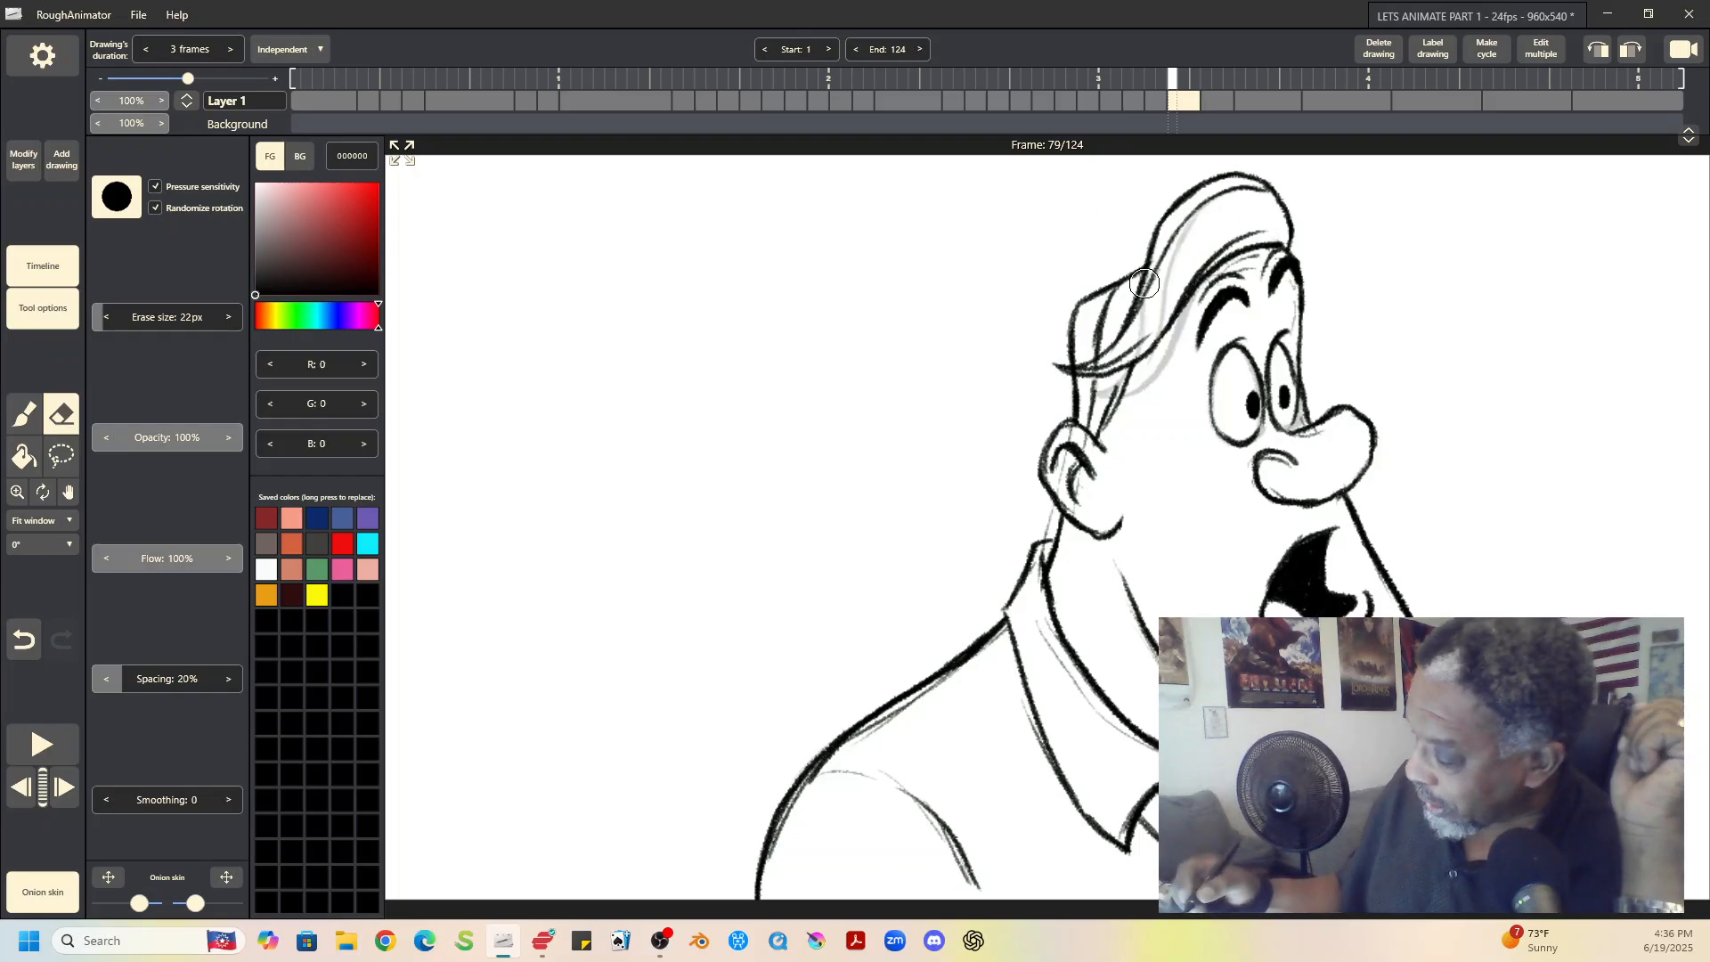
mouse_move(1143, 284)
left_mouse_down()
mouse_move(1071, 370)
mouse_move(1121, 346)
mouse_move(1123, 388)
mouse_move(1156, 359)
mouse_move(1186, 288)
mouse_move(1181, 233)
mouse_move(1171, 317)
mouse_move(1070, 373)
mouse_move(1121, 389)
mouse_move(1168, 318)
left_mouse_up()
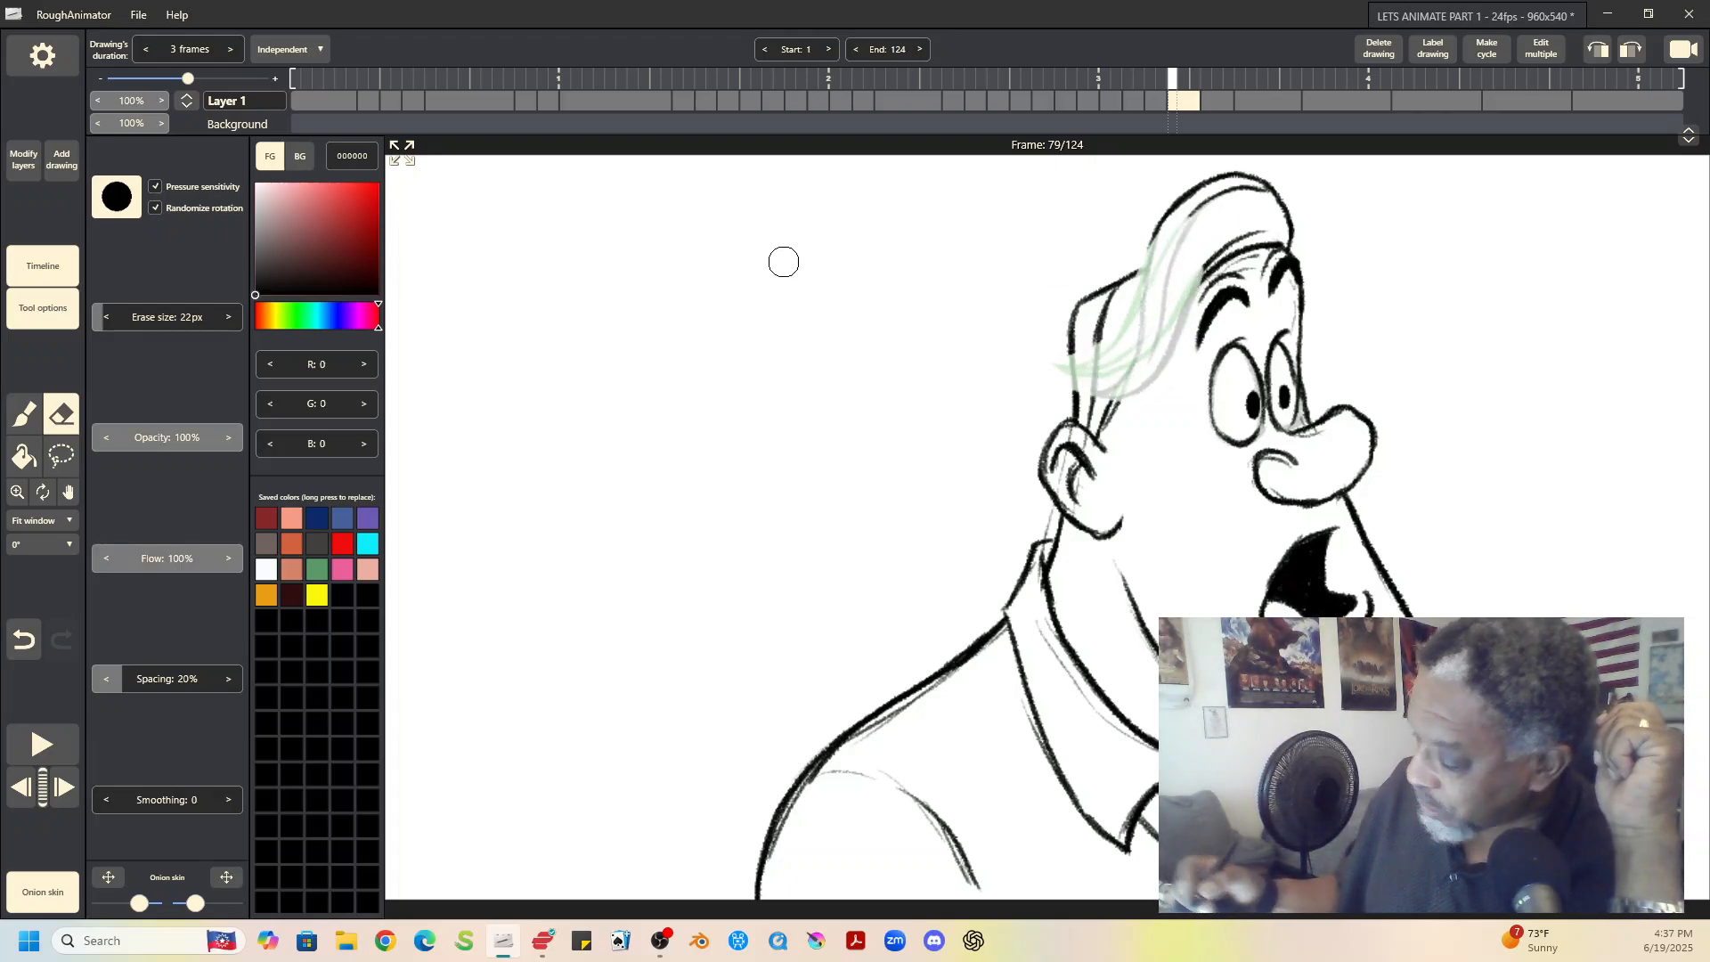
Step: Draw frame 79's side hair strand hanging down from the crown to a point in front of the ear
key("b")
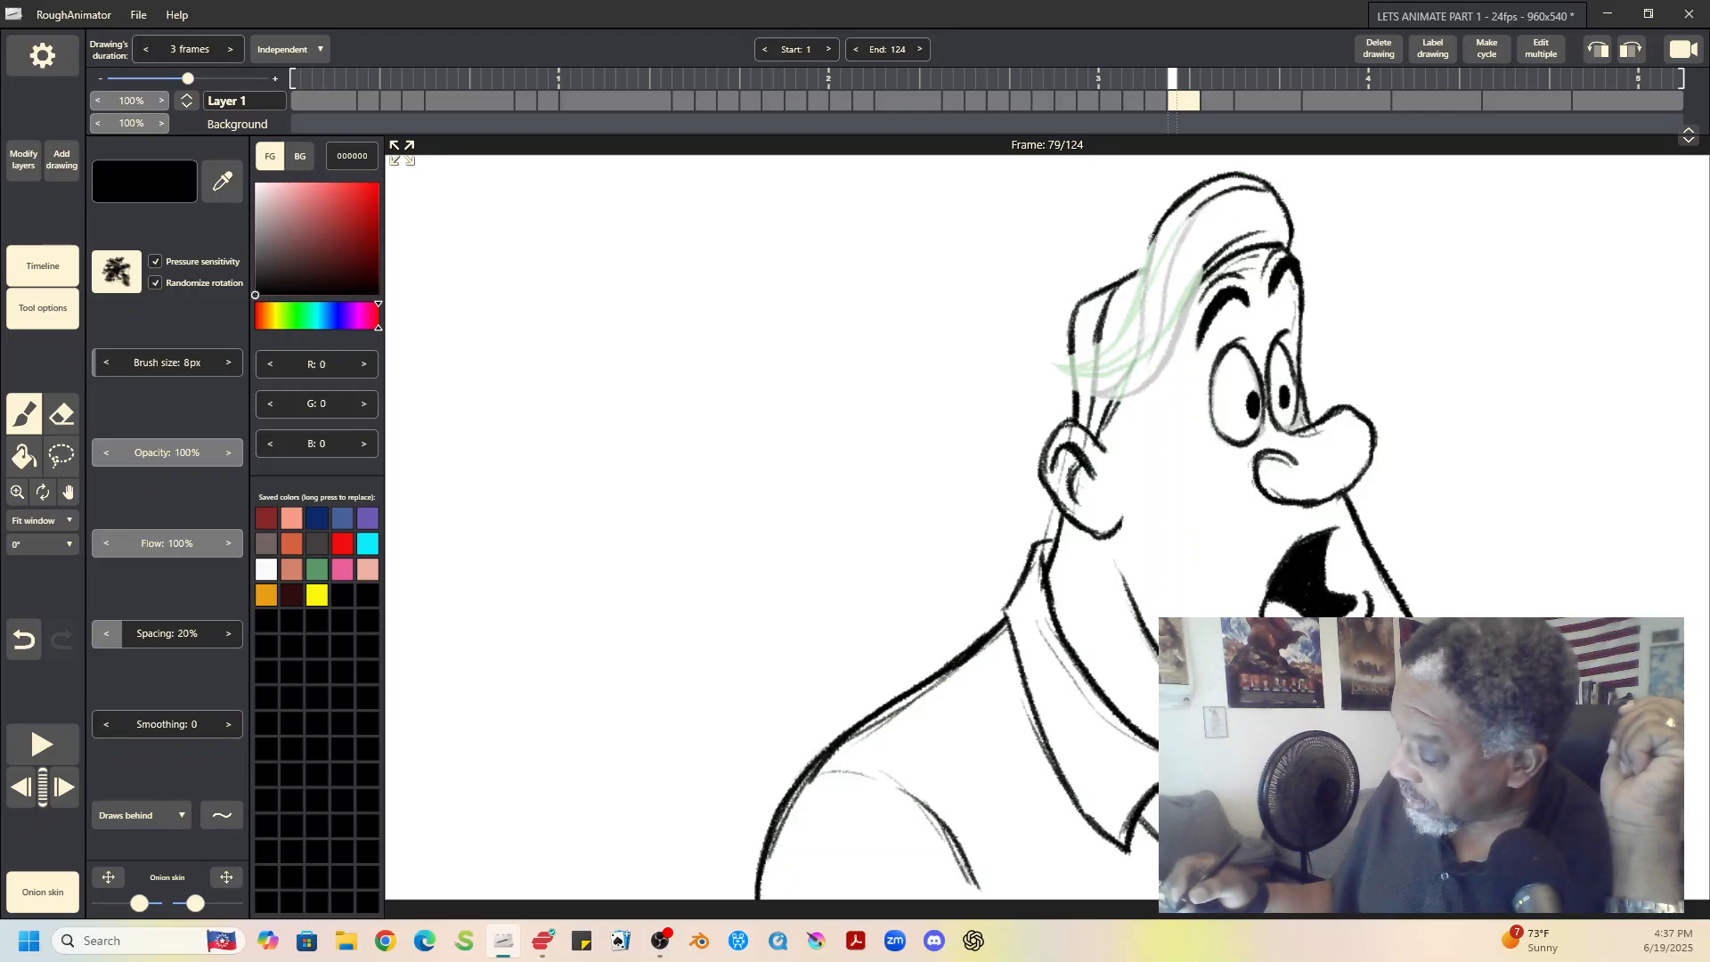
left_click_drag(1157, 227, 1125, 325)
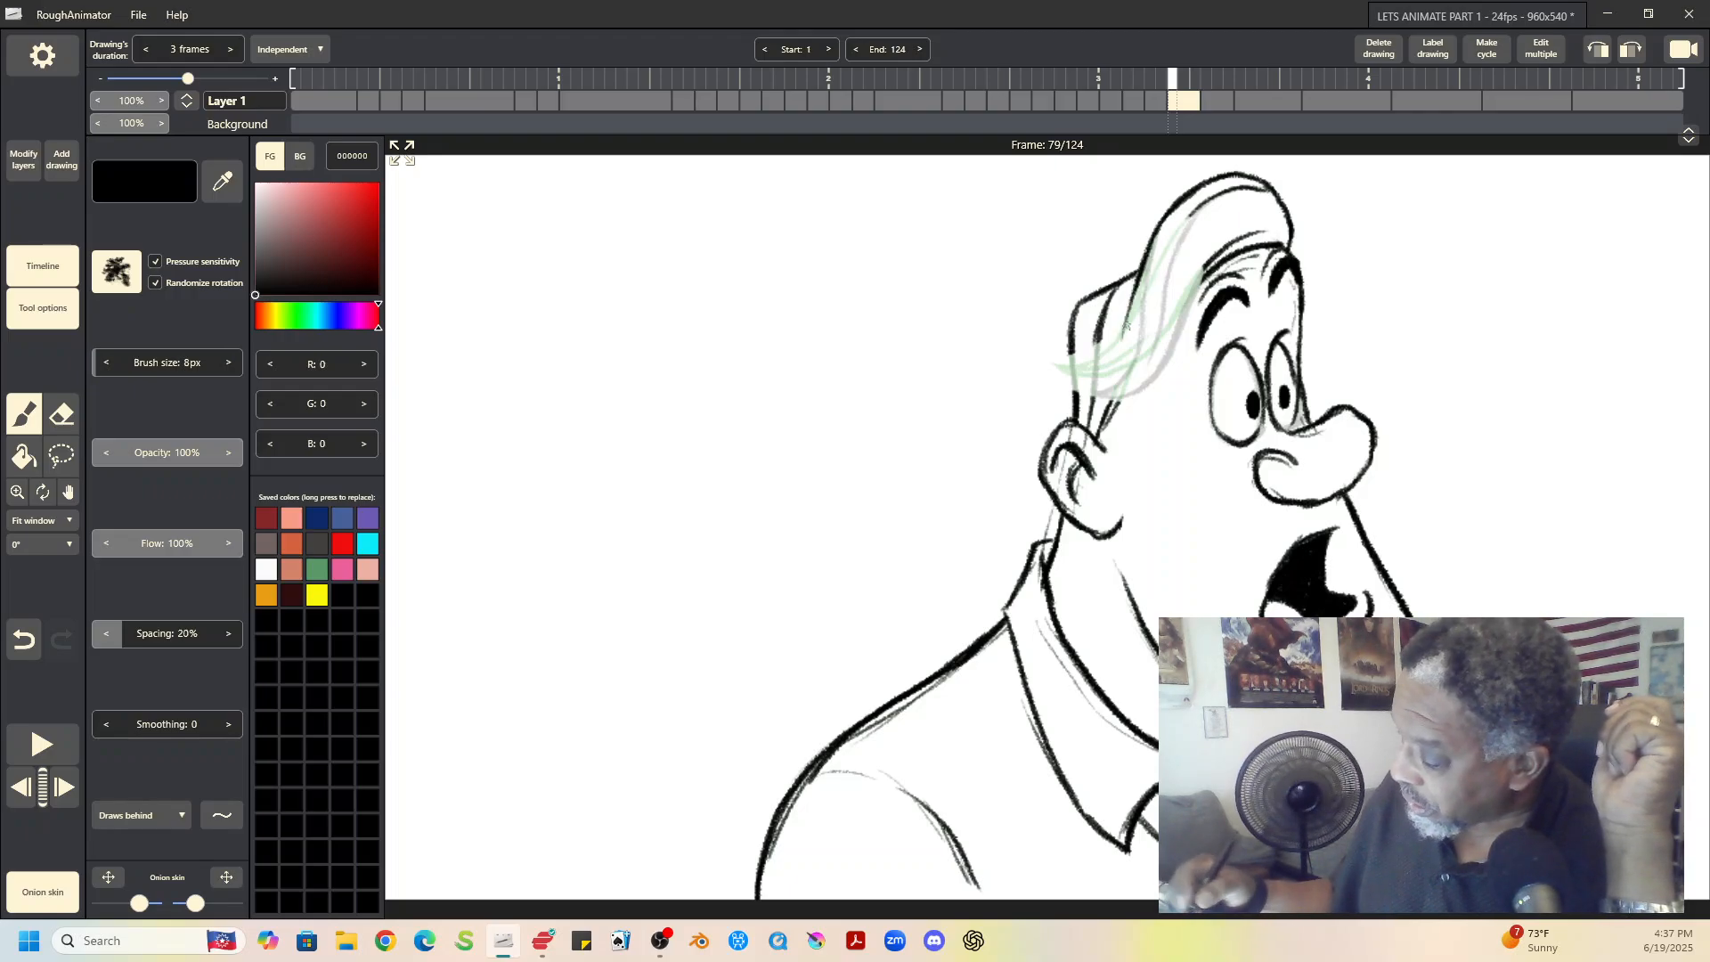
mouse_move(1216, 267)
left_mouse_down()
mouse_move(1161, 318)
mouse_move(1140, 405)
left_mouse_up()
mouse_move(1140, 290)
left_mouse_down()
mouse_move(1122, 381)
mouse_move(1135, 410)
mouse_move(1122, 302)
mouse_move(1121, 359)
mouse_move(1140, 410)
left_mouse_up()
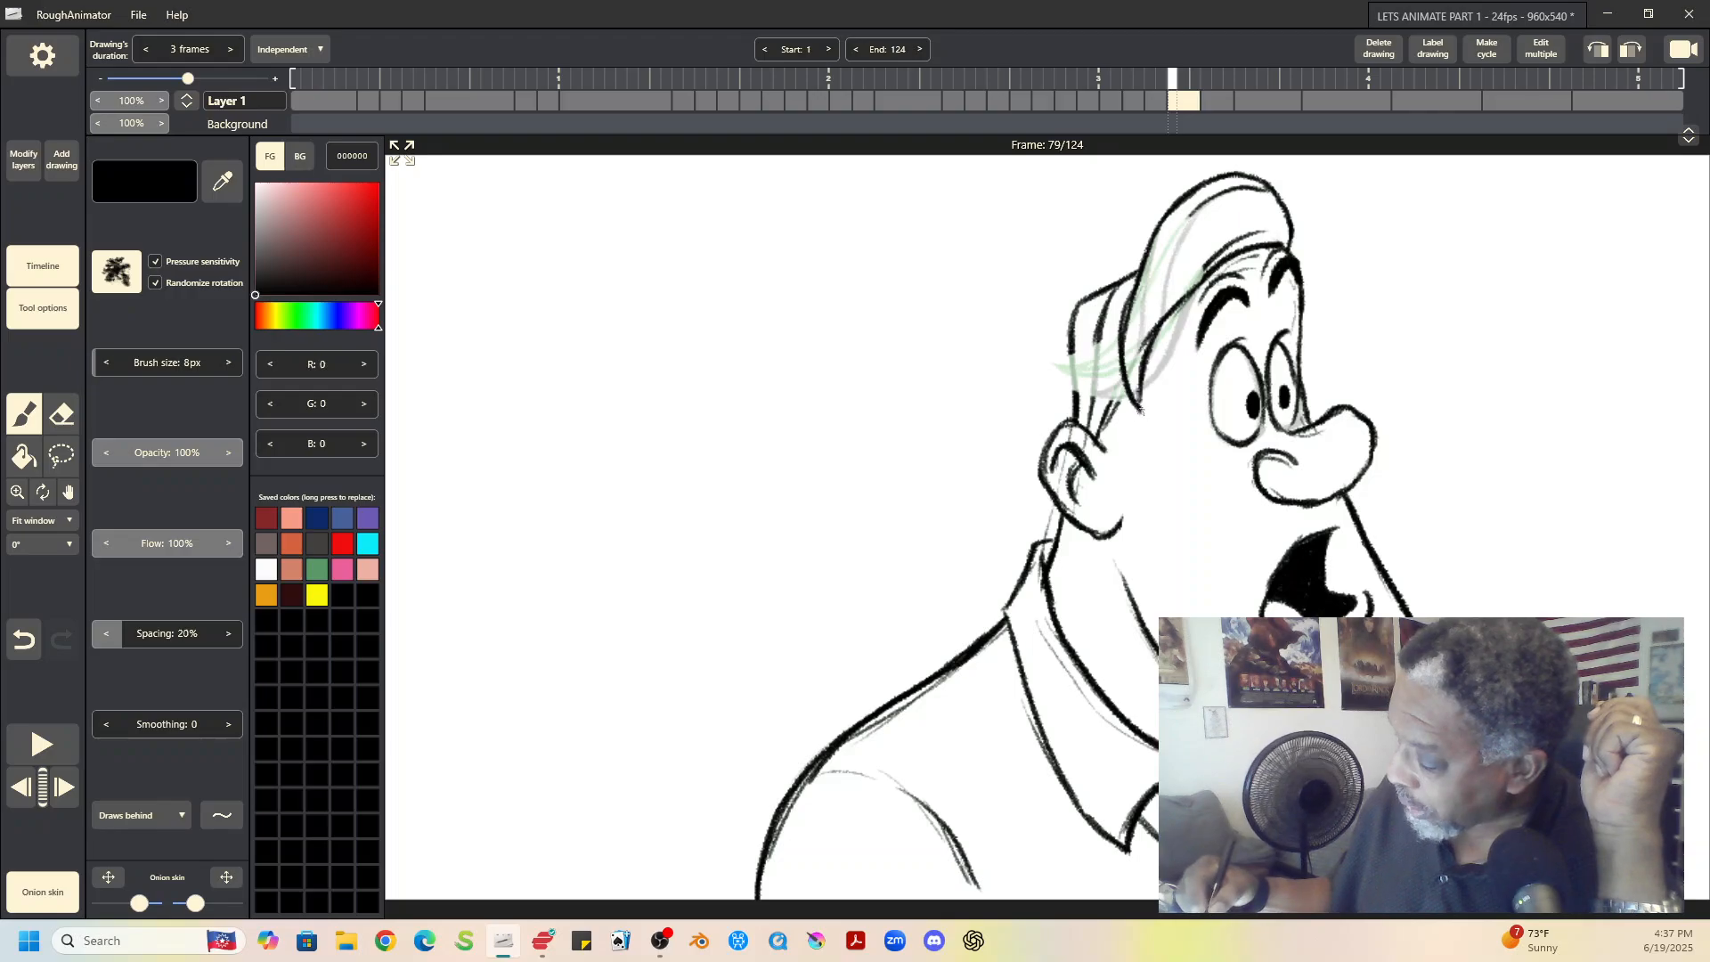
mouse_move(1200, 210)
left_mouse_down()
mouse_move(1148, 312)
mouse_move(1187, 285)
mouse_move(1139, 358)
left_mouse_up()
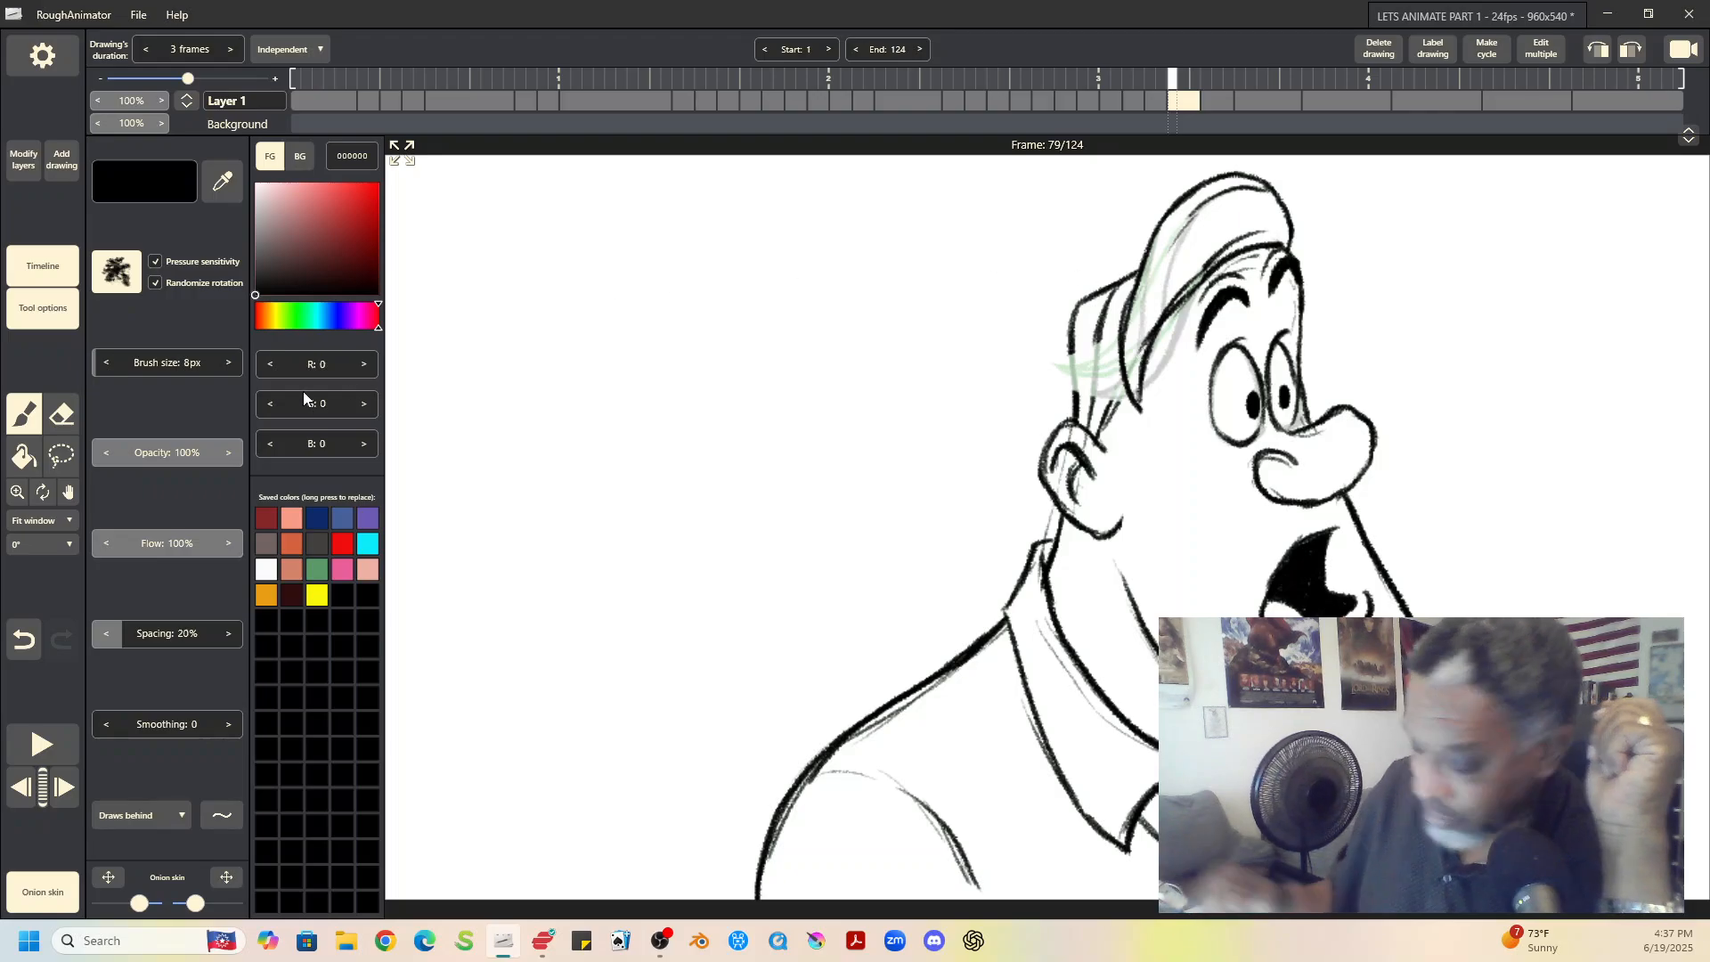
Step: Erase the rough stretch of the strand's front edge on frame 79 and redraw it as a smooth curve from the forehead to the tip
left_click(58, 417)
mouse_move(1176, 302)
left_mouse_down()
mouse_move(1139, 362)
mouse_move(1180, 290)
left_mouse_up()
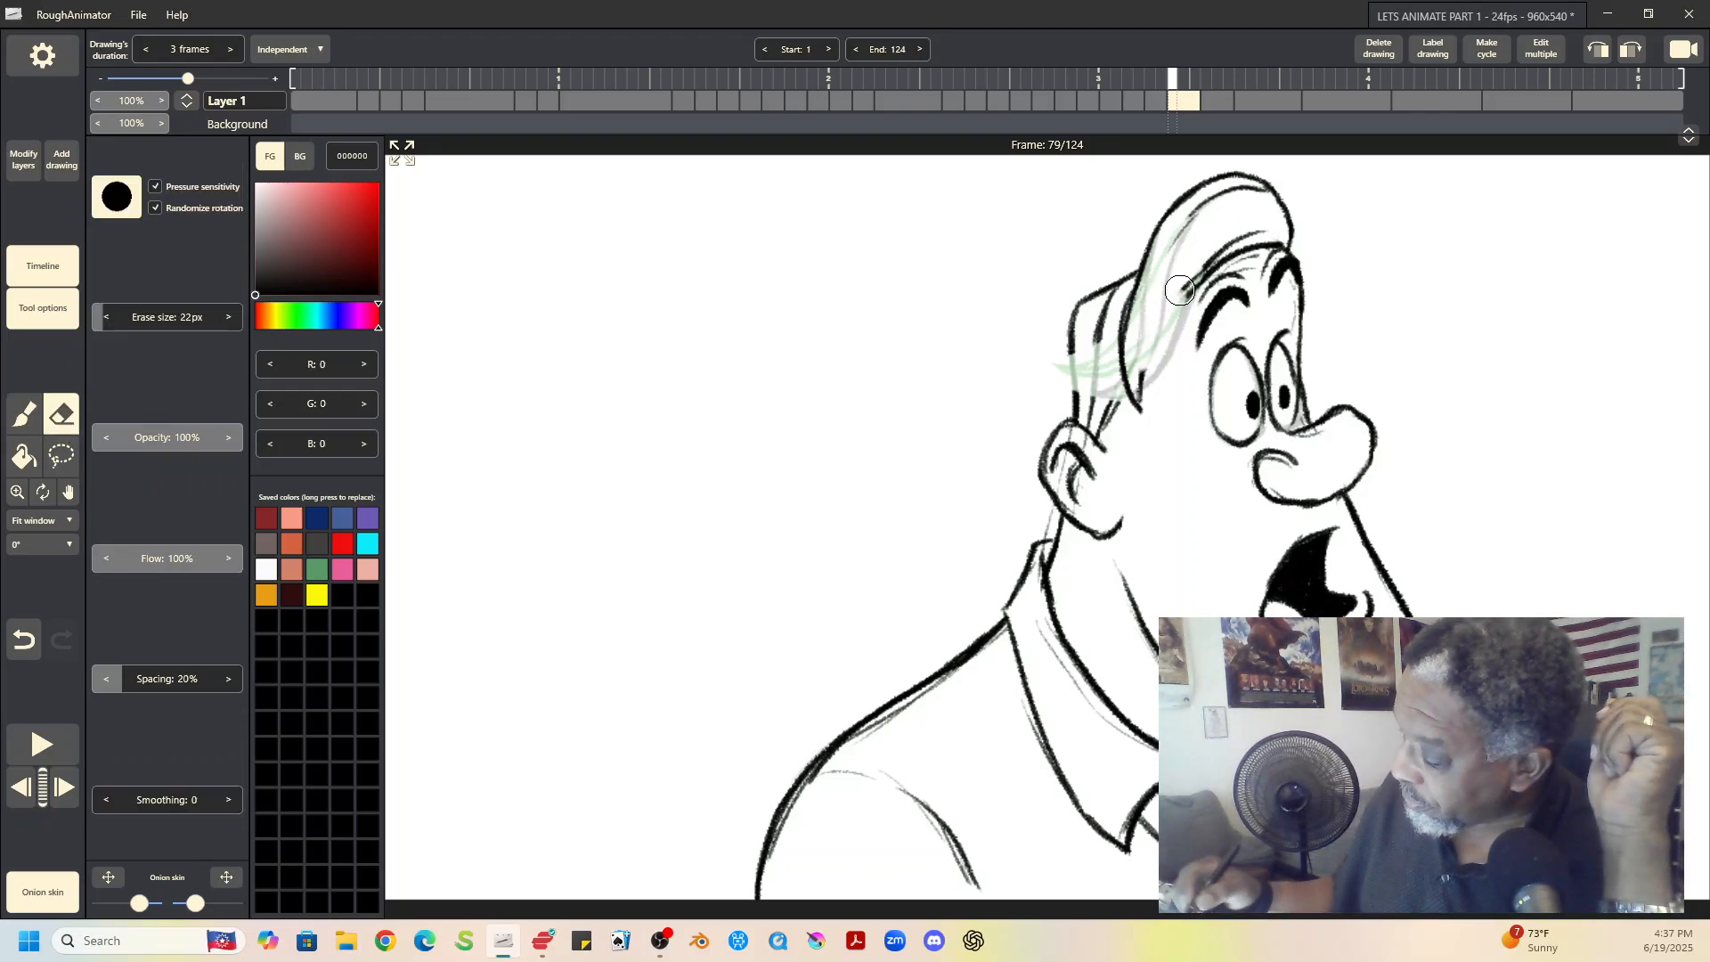
left_click(24, 414)
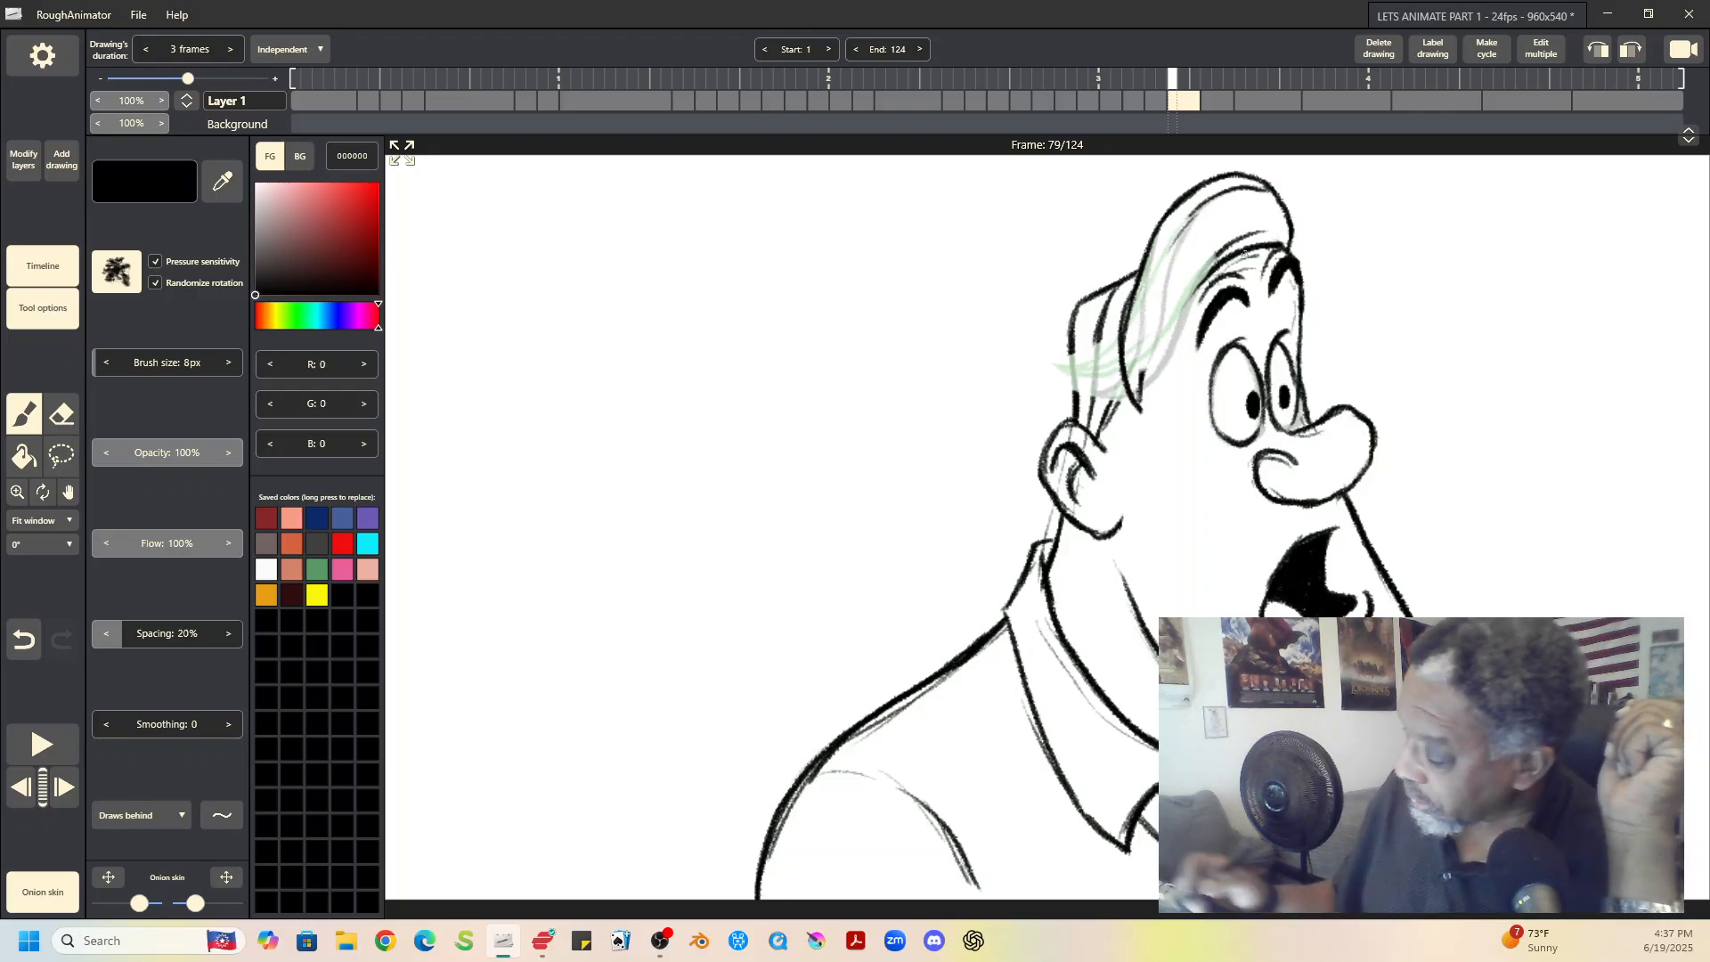
left_click_drag(1209, 267, 1135, 396)
left_click_drag(1236, 243, 1143, 357)
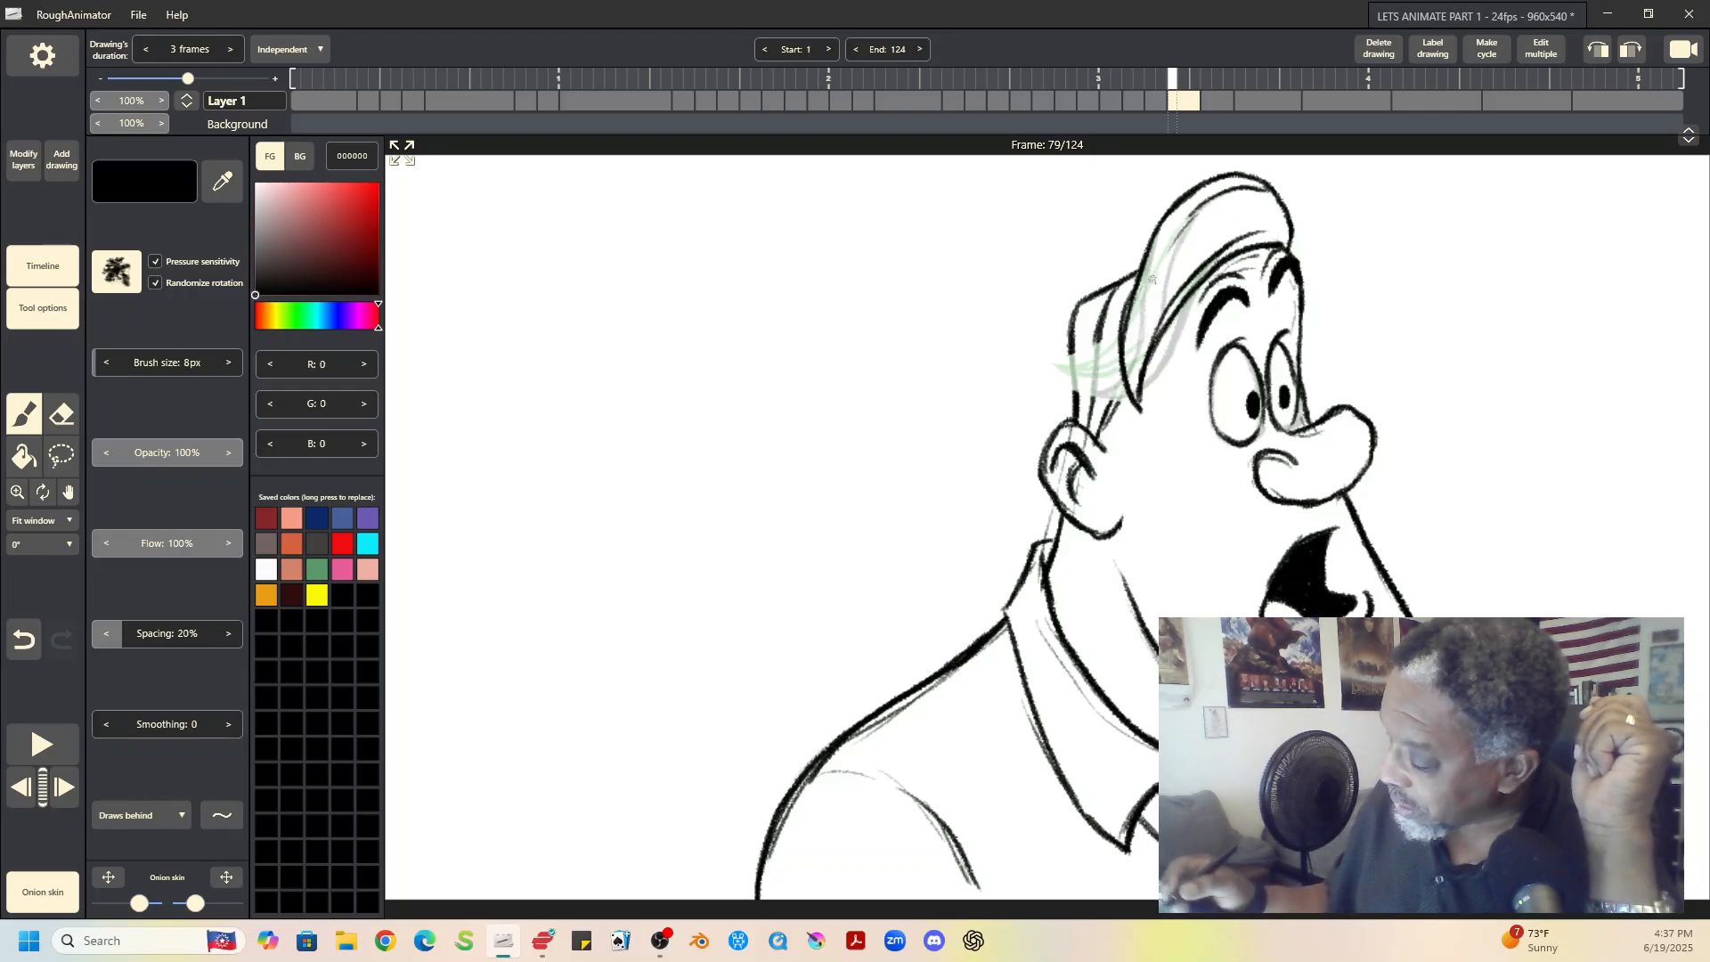
Step: Add inner strand lines and complete the back-of-head hair lines on frame 79, and check the result against frame 82
left_click_drag(1182, 229, 1146, 302)
left_click_drag(1207, 202, 1152, 279)
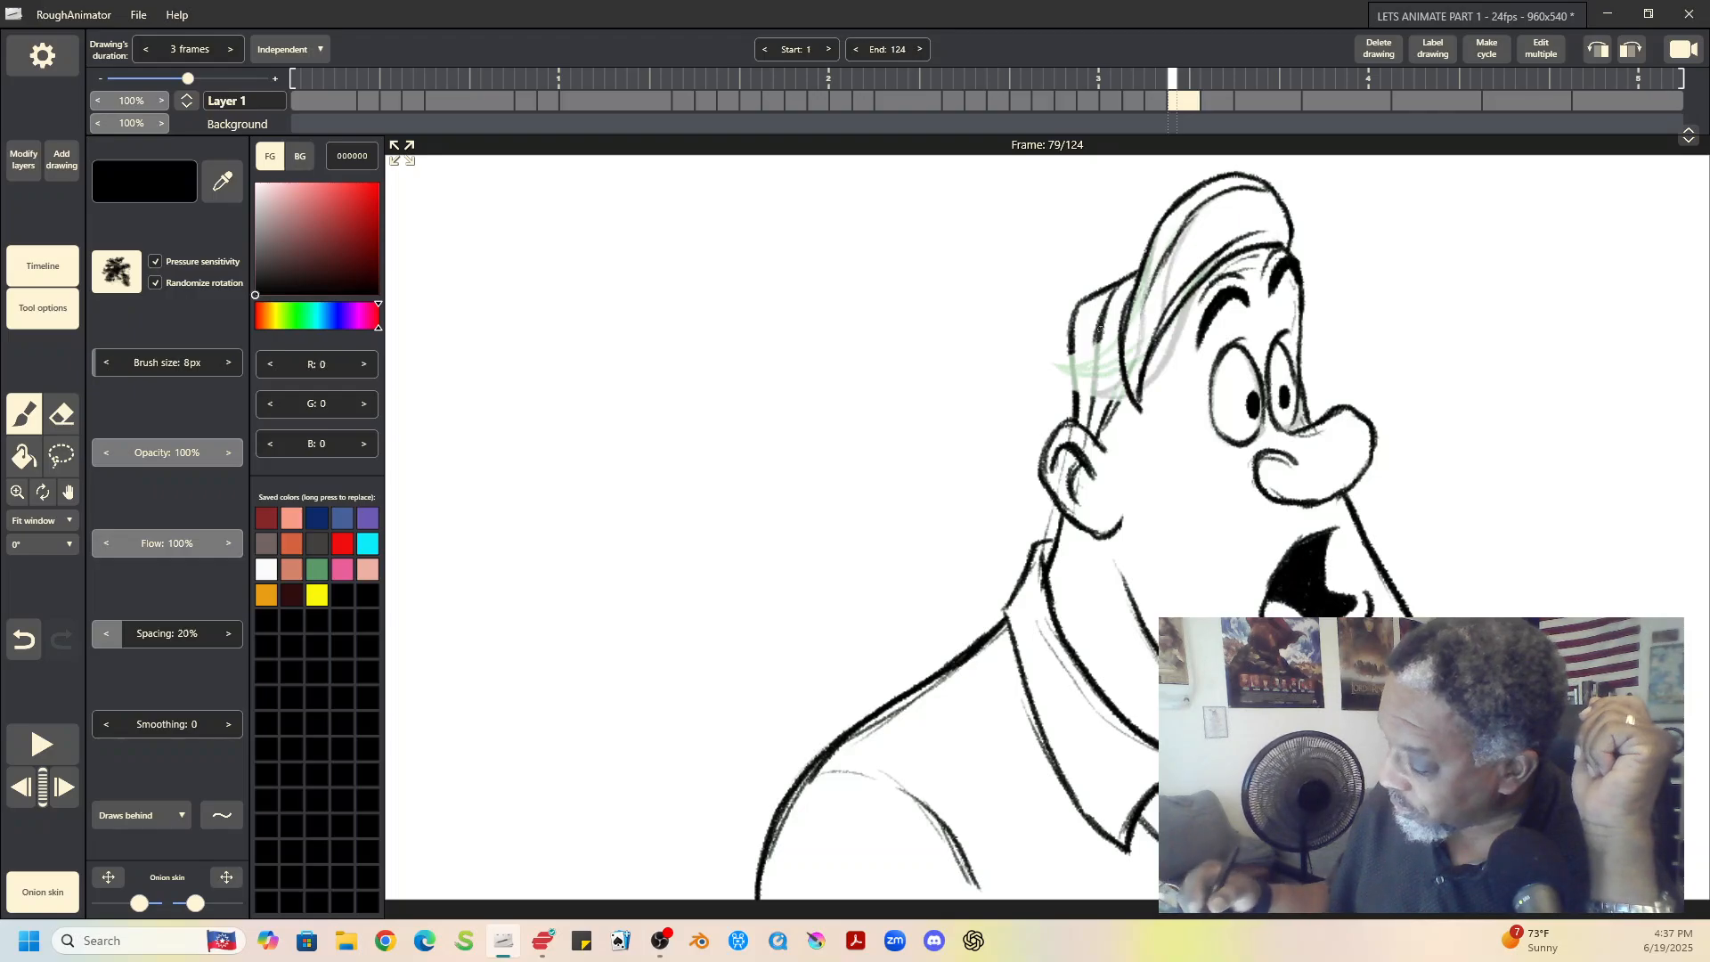
mouse_move(1102, 330)
left_mouse_down()
mouse_move(1087, 398)
mouse_move(1106, 408)
left_mouse_up()
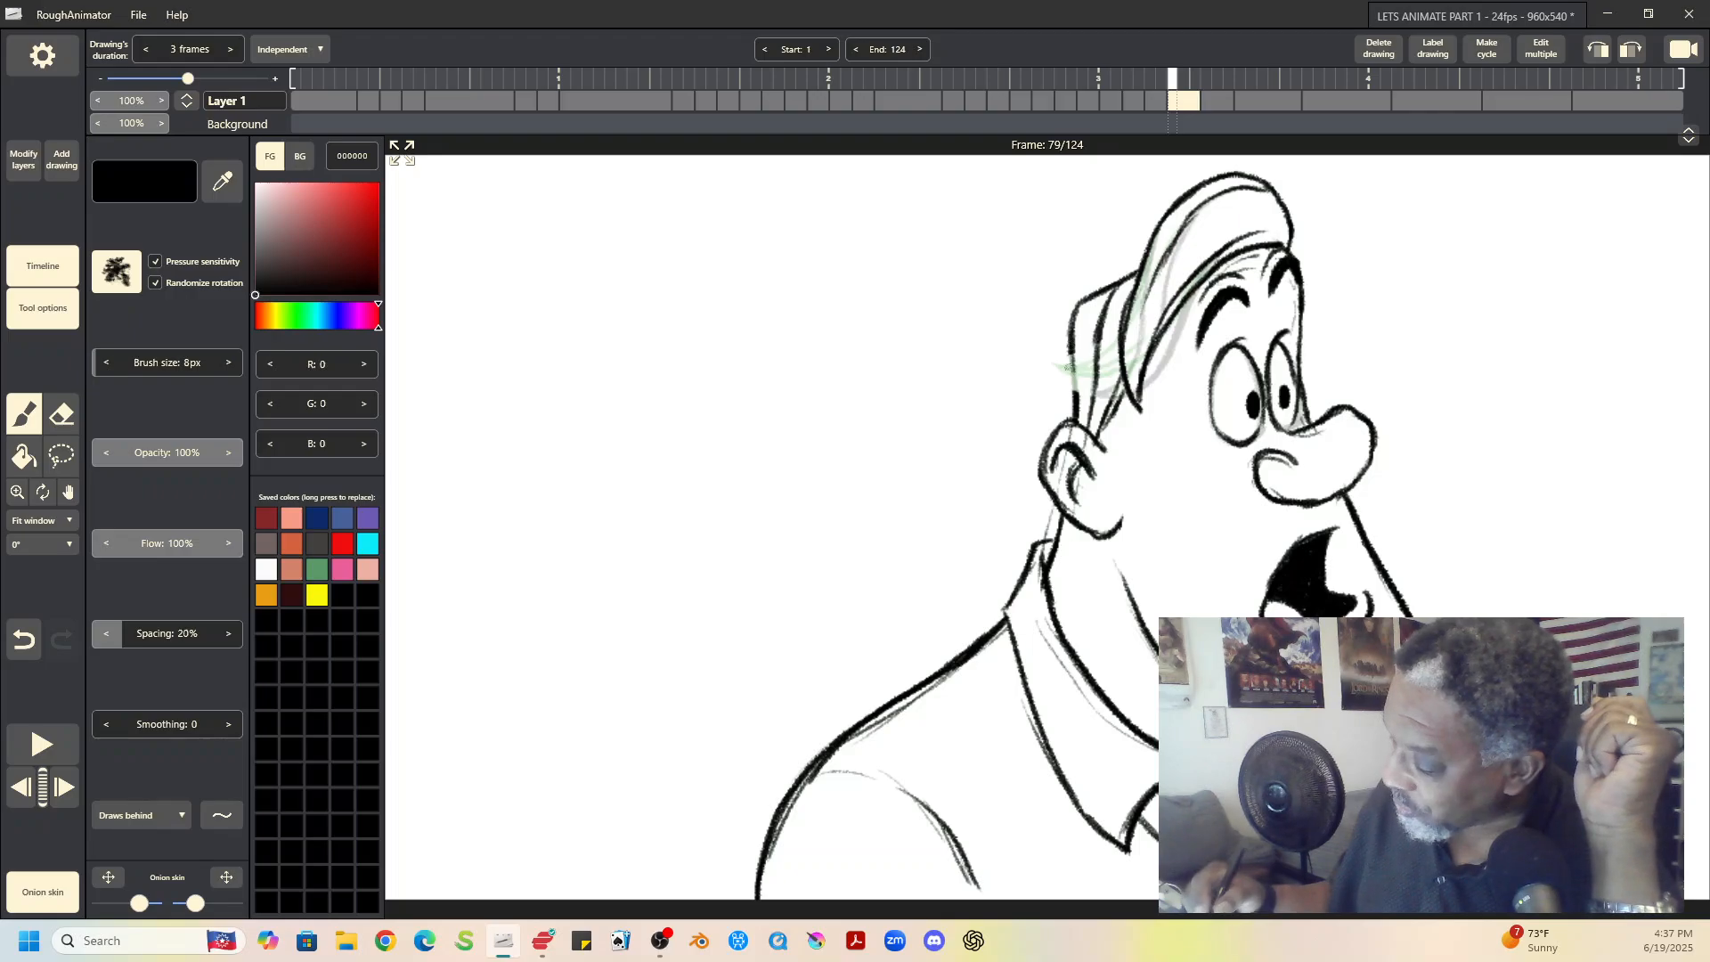
left_click_drag(1072, 344, 1076, 407)
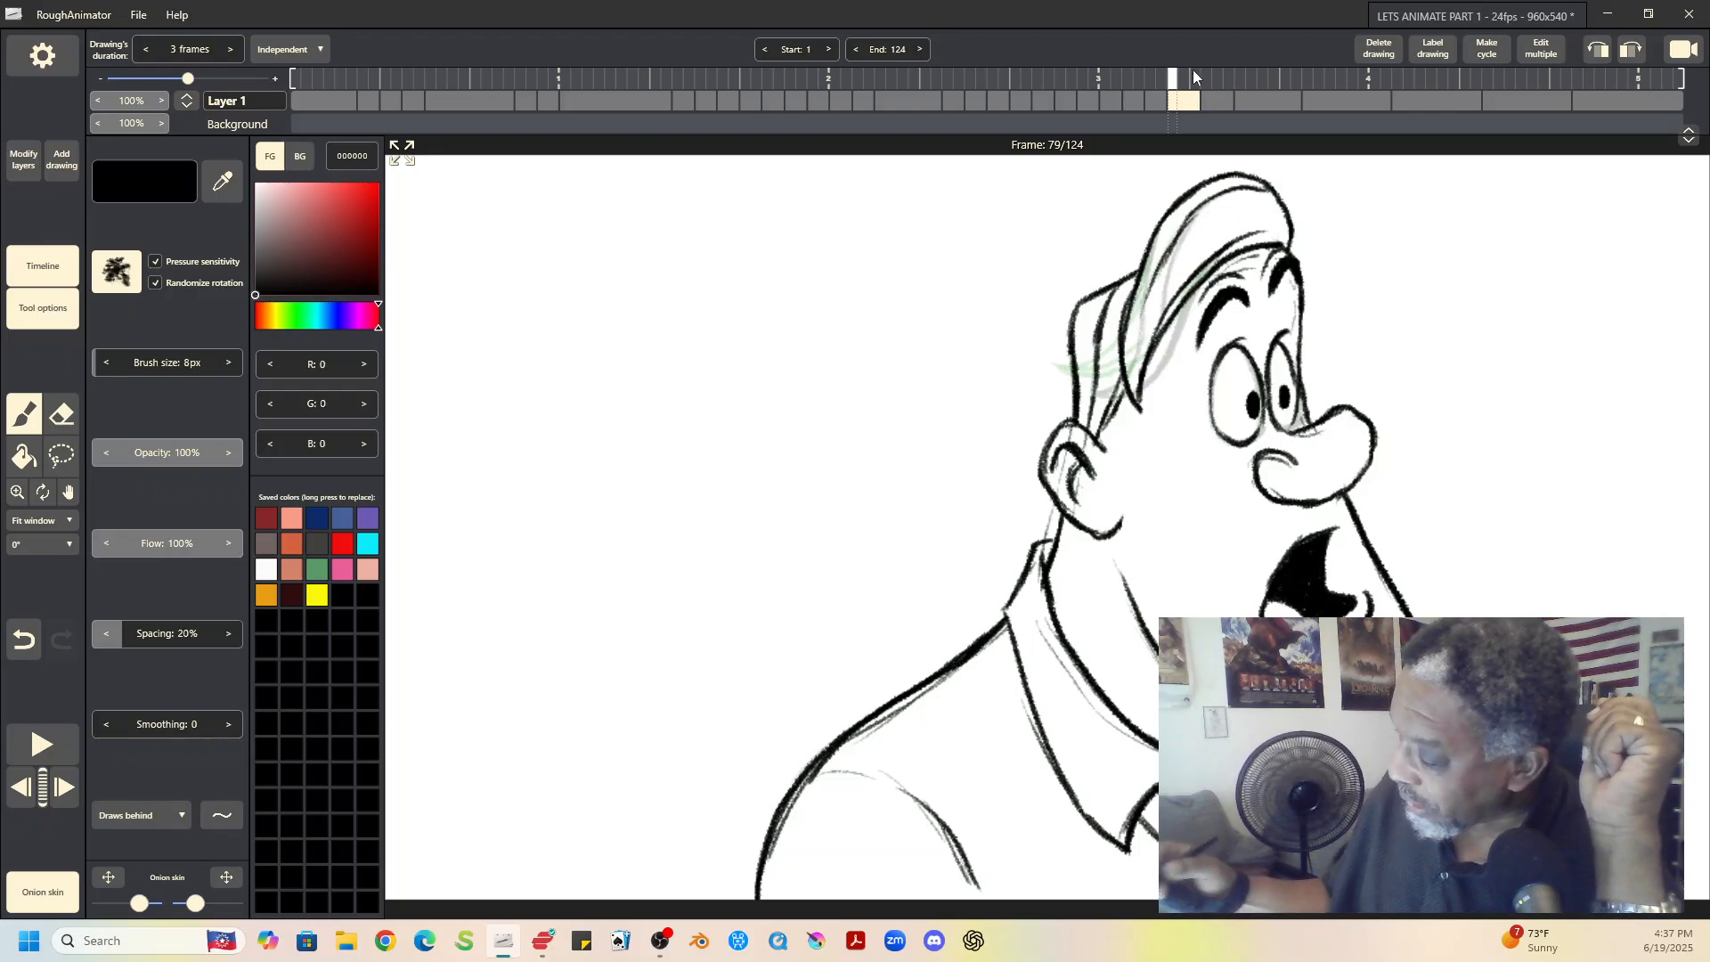
left_click(1209, 102)
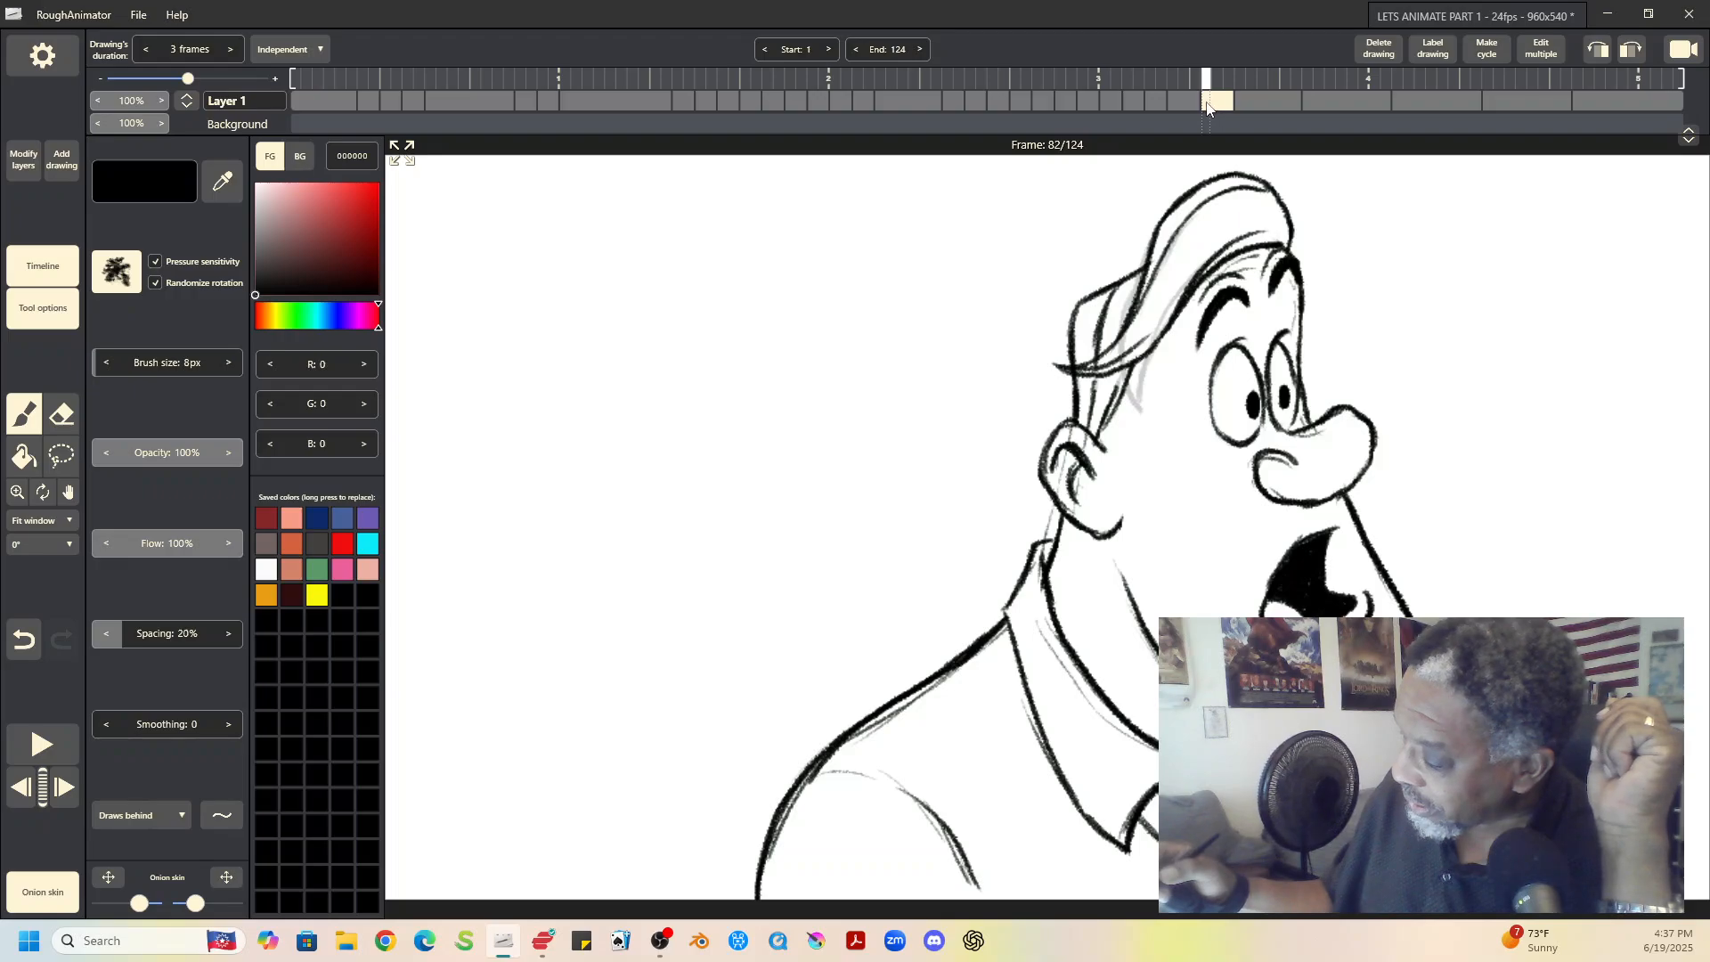
Step: Compare the drawings at frames 77, 79 and 82, and erase the swept-back side hair strand on frame 82
left_click(1156, 100)
left_click(1184, 100)
left_click(1216, 99)
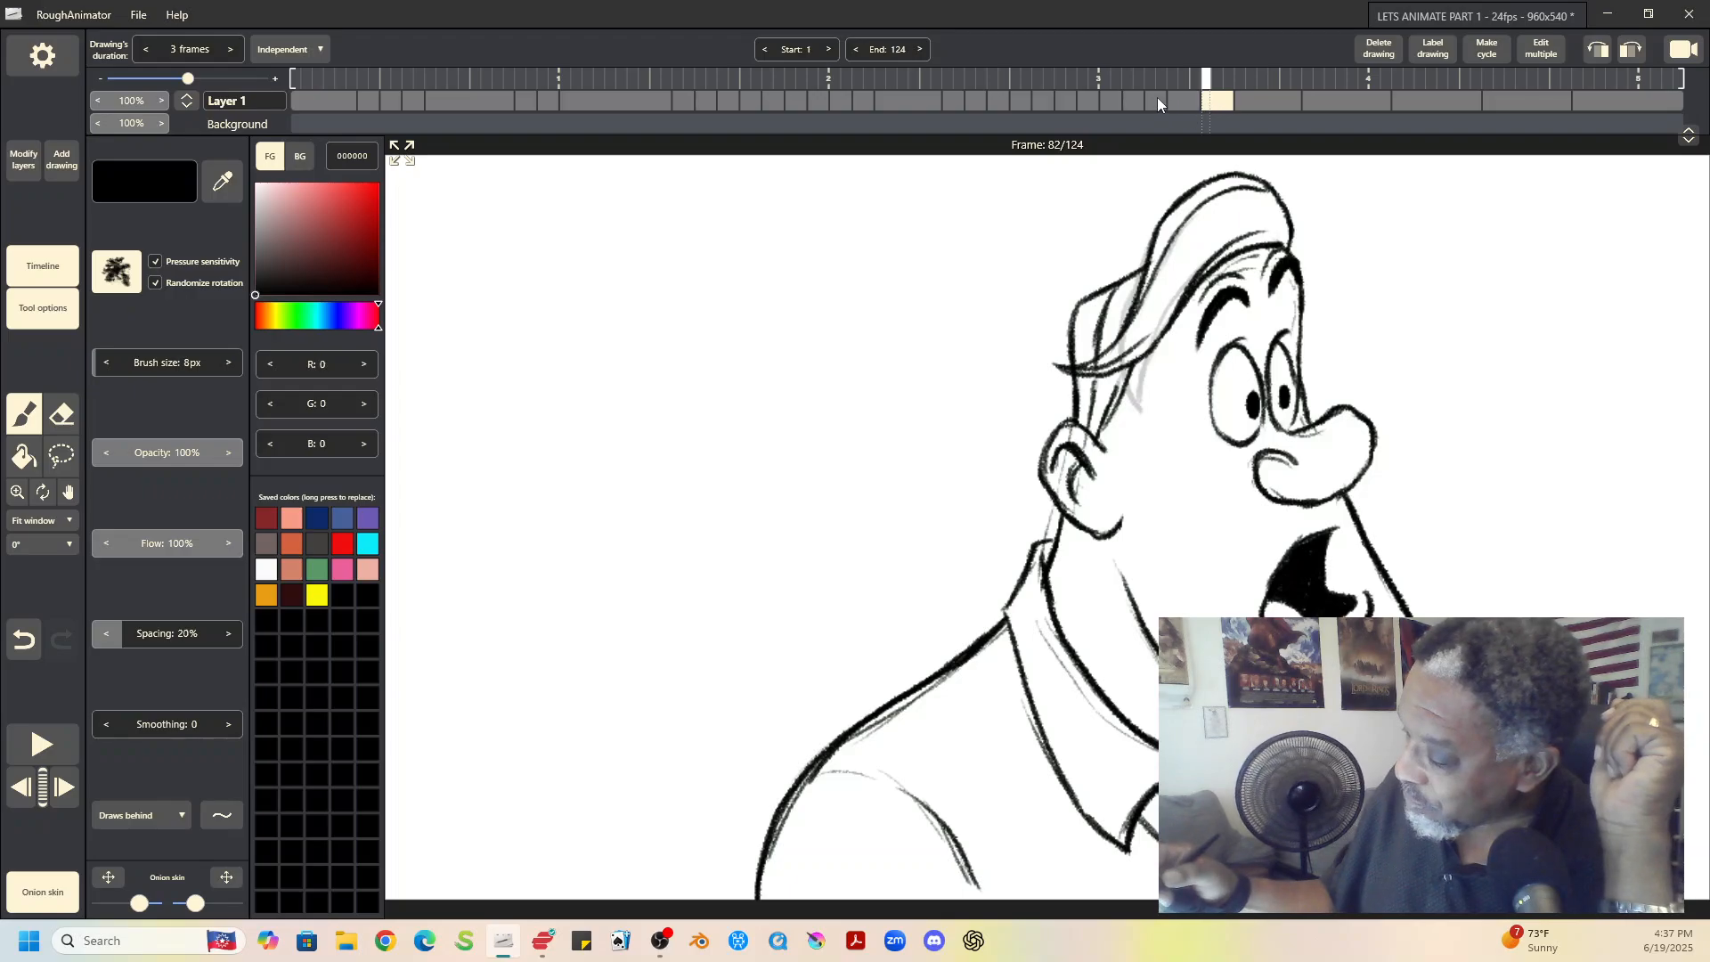
left_click(1158, 99)
left_click(1189, 99)
left_click(1218, 98)
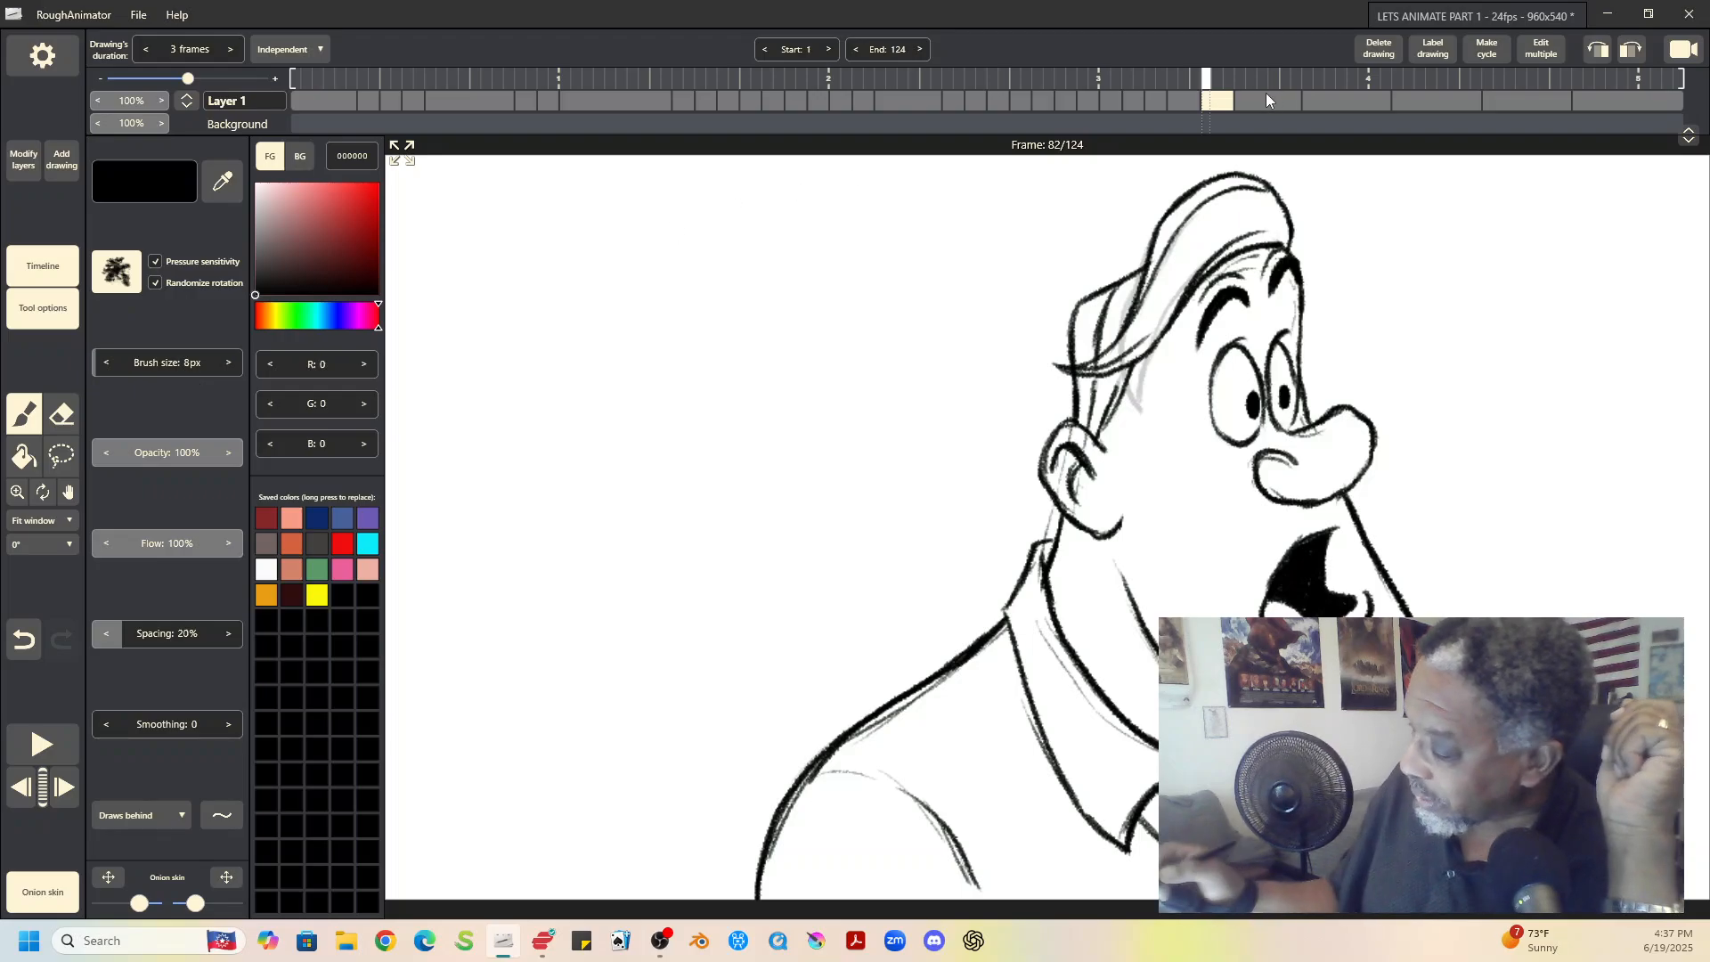
left_click(64, 420)
mouse_move(1144, 295)
left_mouse_down()
mouse_move(1118, 341)
mouse_move(1161, 263)
mouse_move(1090, 362)
mouse_move(1060, 368)
mouse_move(1132, 349)
mouse_move(1136, 397)
mouse_move(1174, 313)
mouse_move(1140, 307)
mouse_move(1158, 242)
mouse_move(1098, 340)
mouse_move(1130, 283)
mouse_move(1103, 341)
mouse_move(1116, 382)
left_mouse_up()
left_click(27, 417)
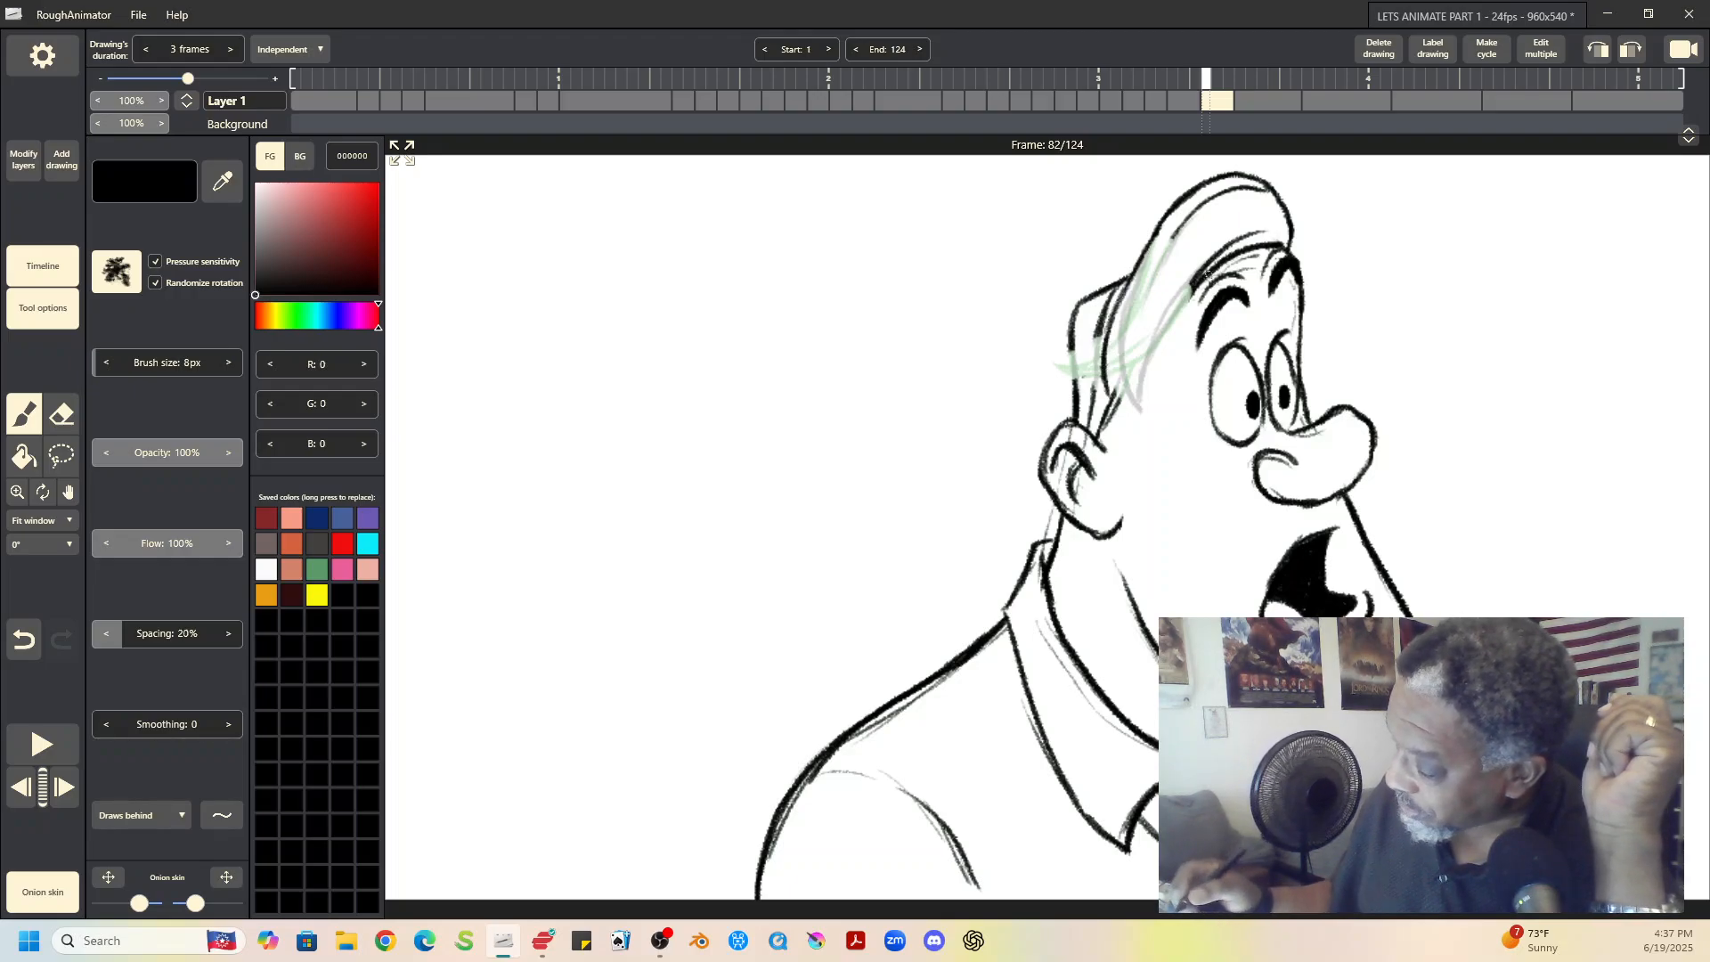
Step: Draw frame 82's side hair strand hanging to a point in front of the ear, clean its rough edges and add an inner strand line
mouse_move(1194, 278)
left_mouse_down()
mouse_move(1135, 358)
mouse_move(1147, 334)
mouse_move(1123, 405)
mouse_move(1104, 373)
mouse_move(1124, 425)
left_mouse_up()
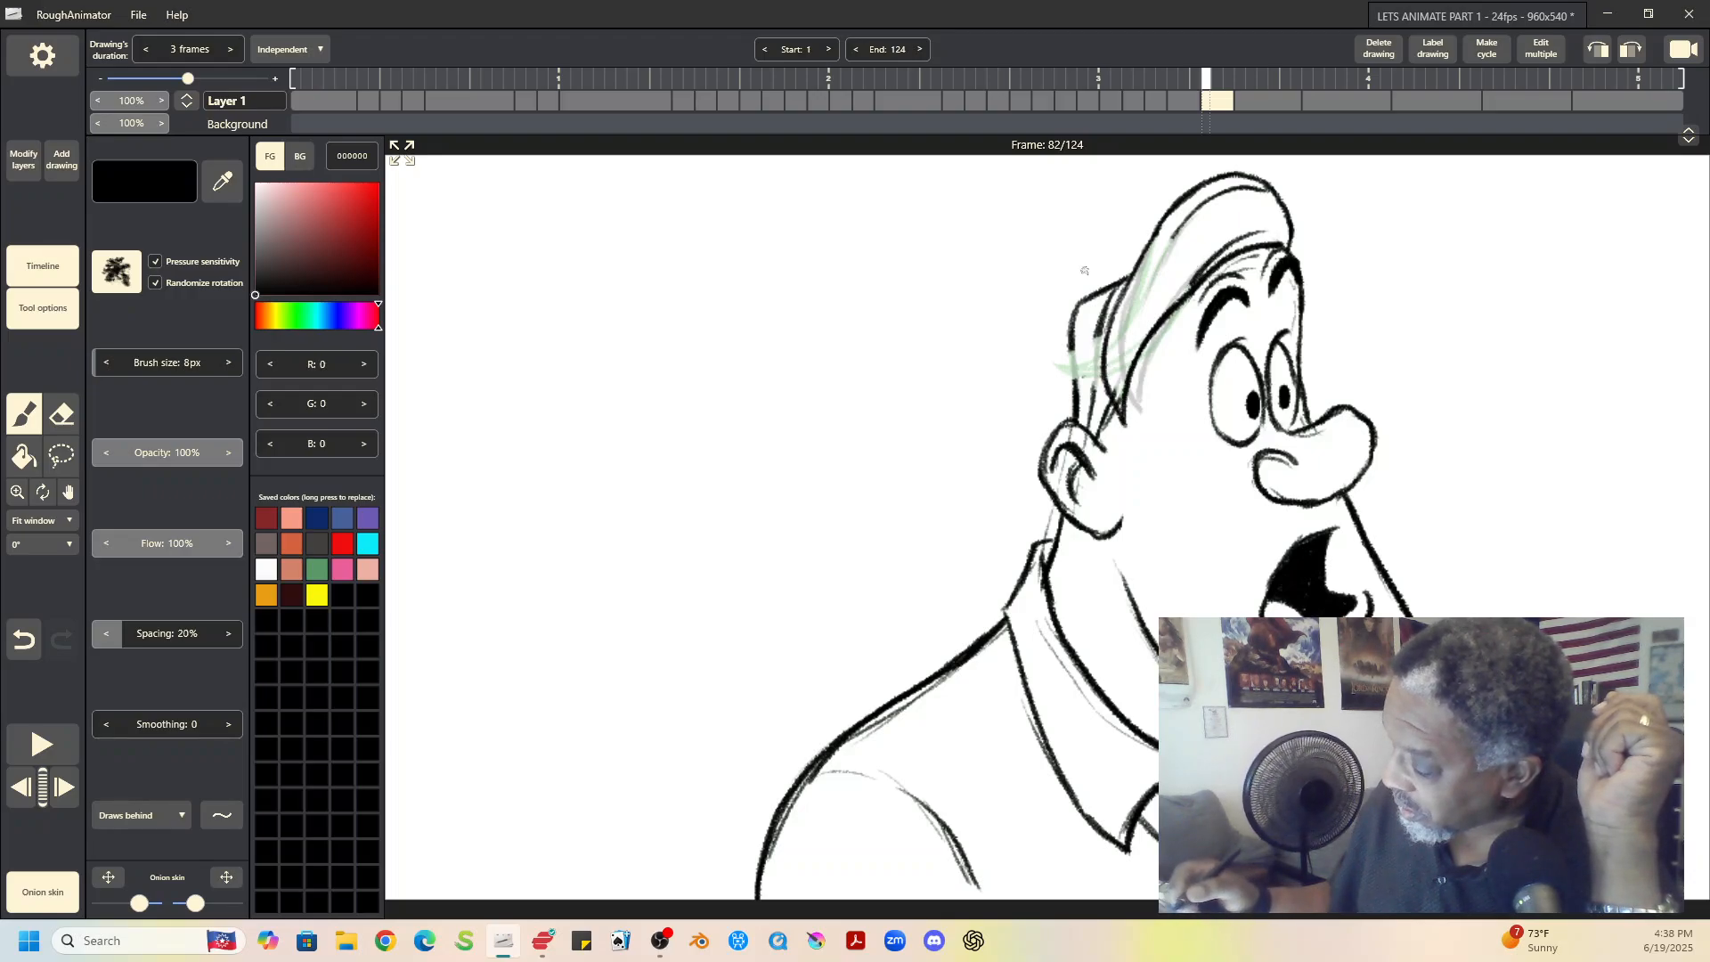
left_click(64, 417)
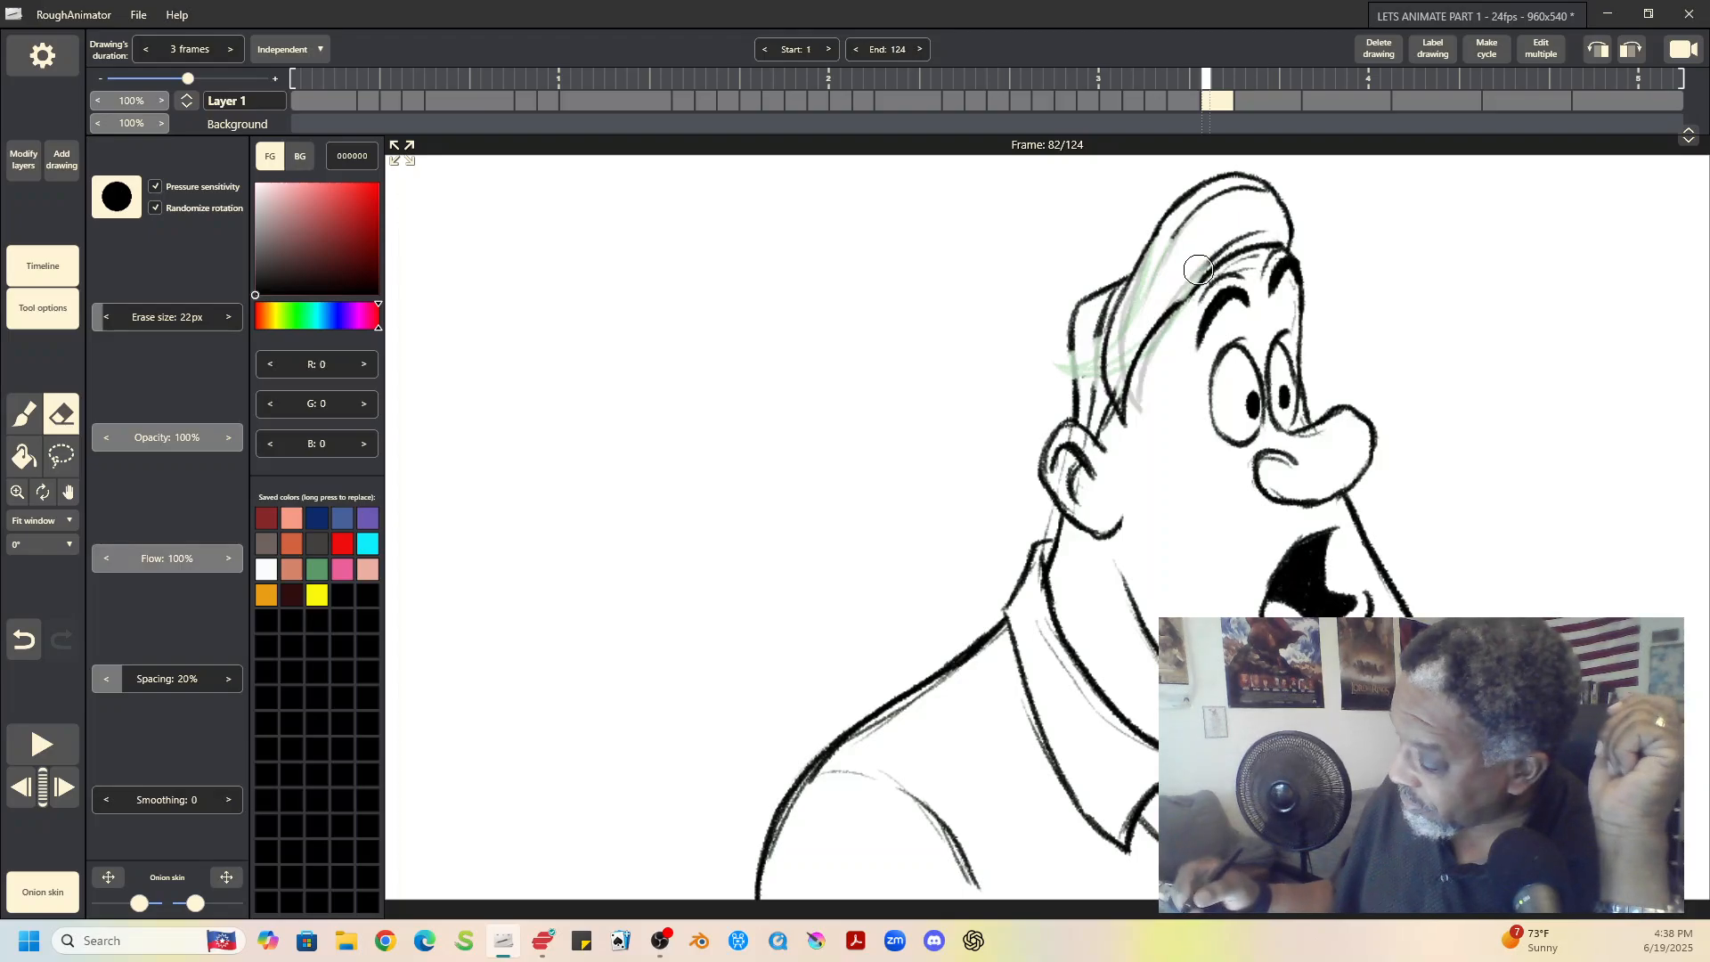
left_click_drag(1198, 270, 1188, 282)
left_click_drag(1120, 376, 1123, 399)
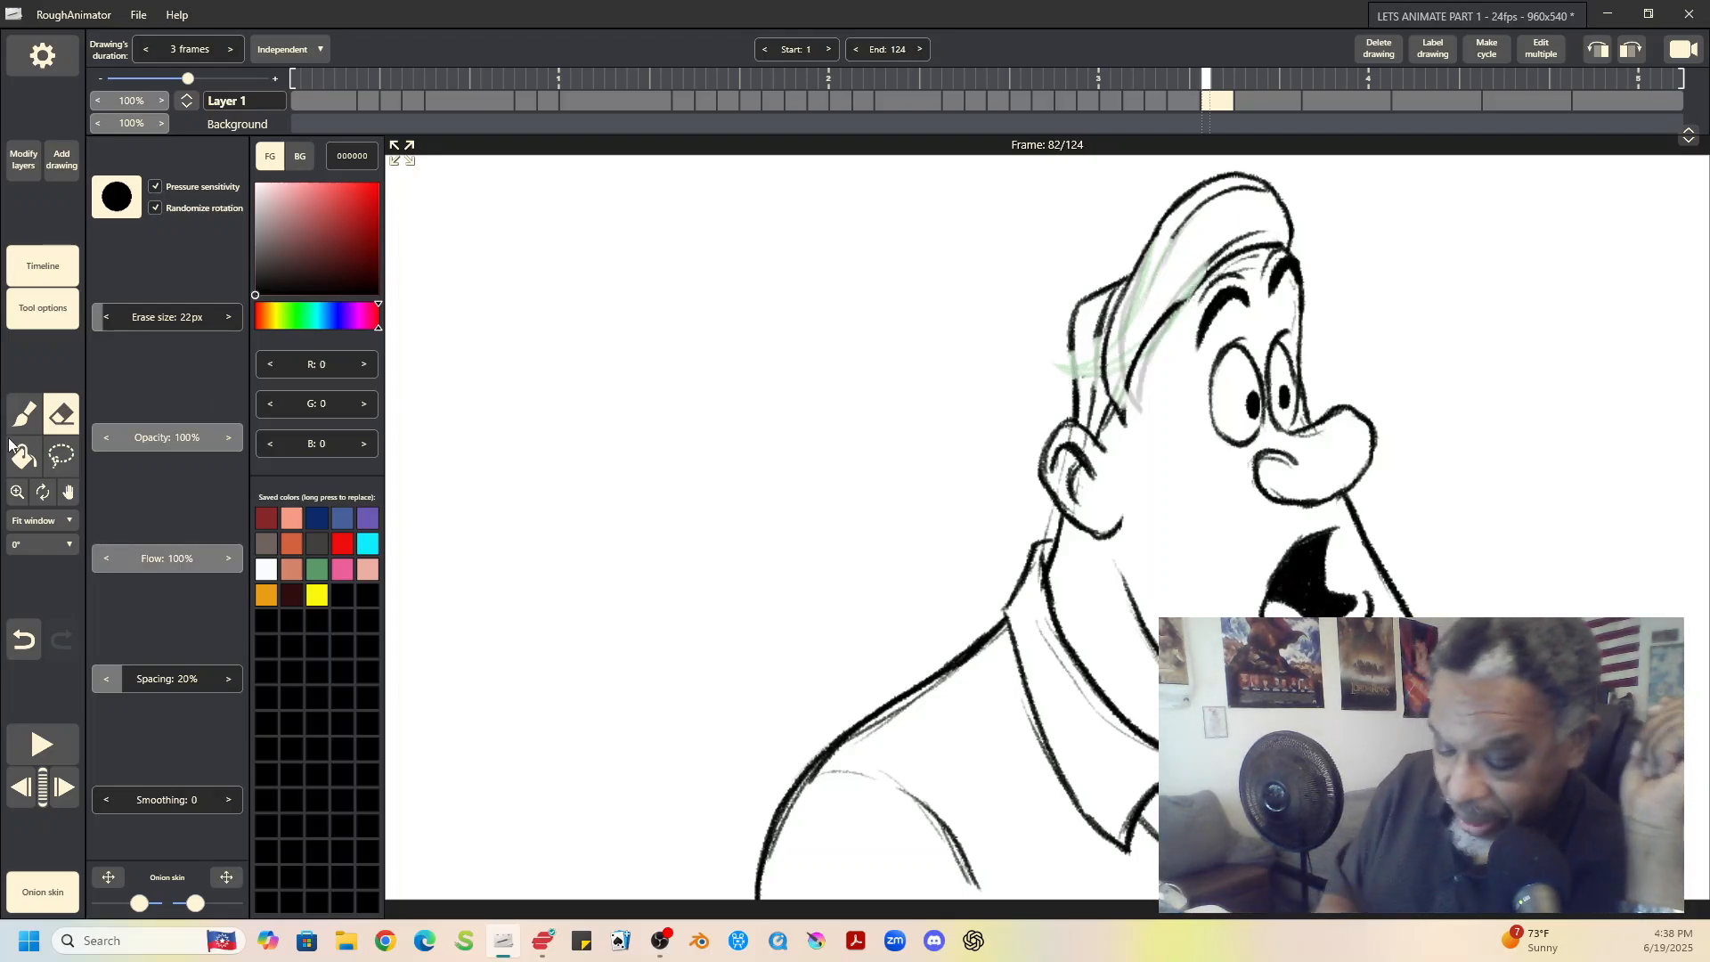
left_click(23, 415)
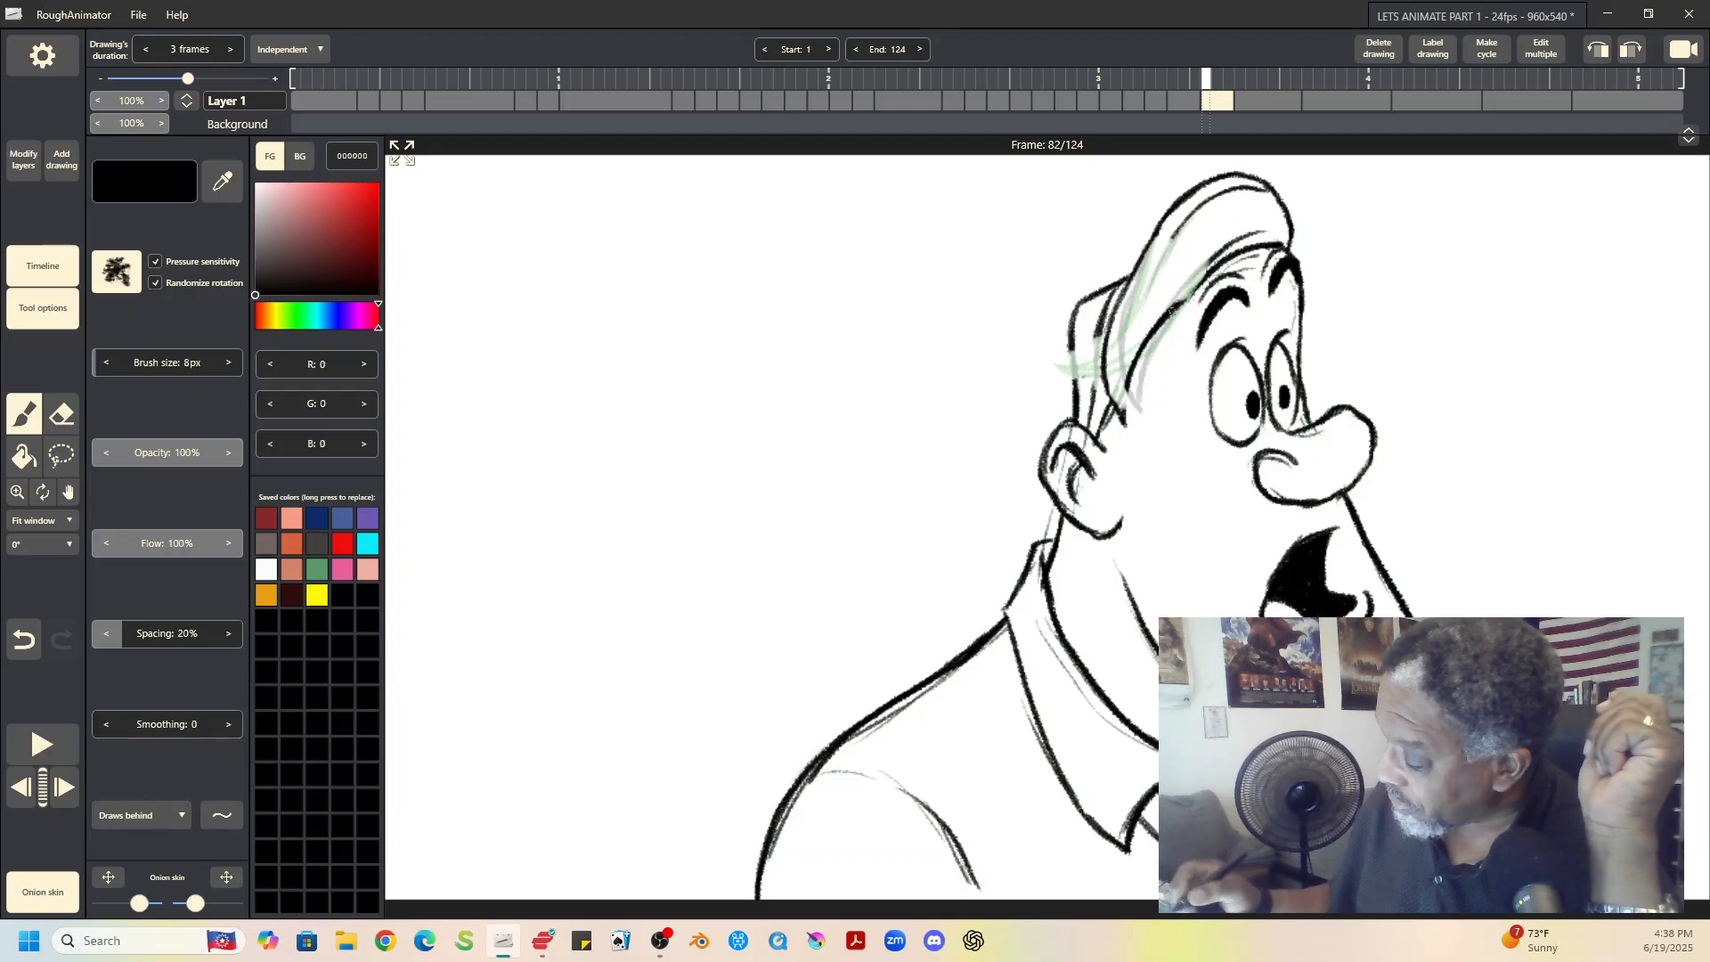
left_click_drag(1209, 260, 1124, 371)
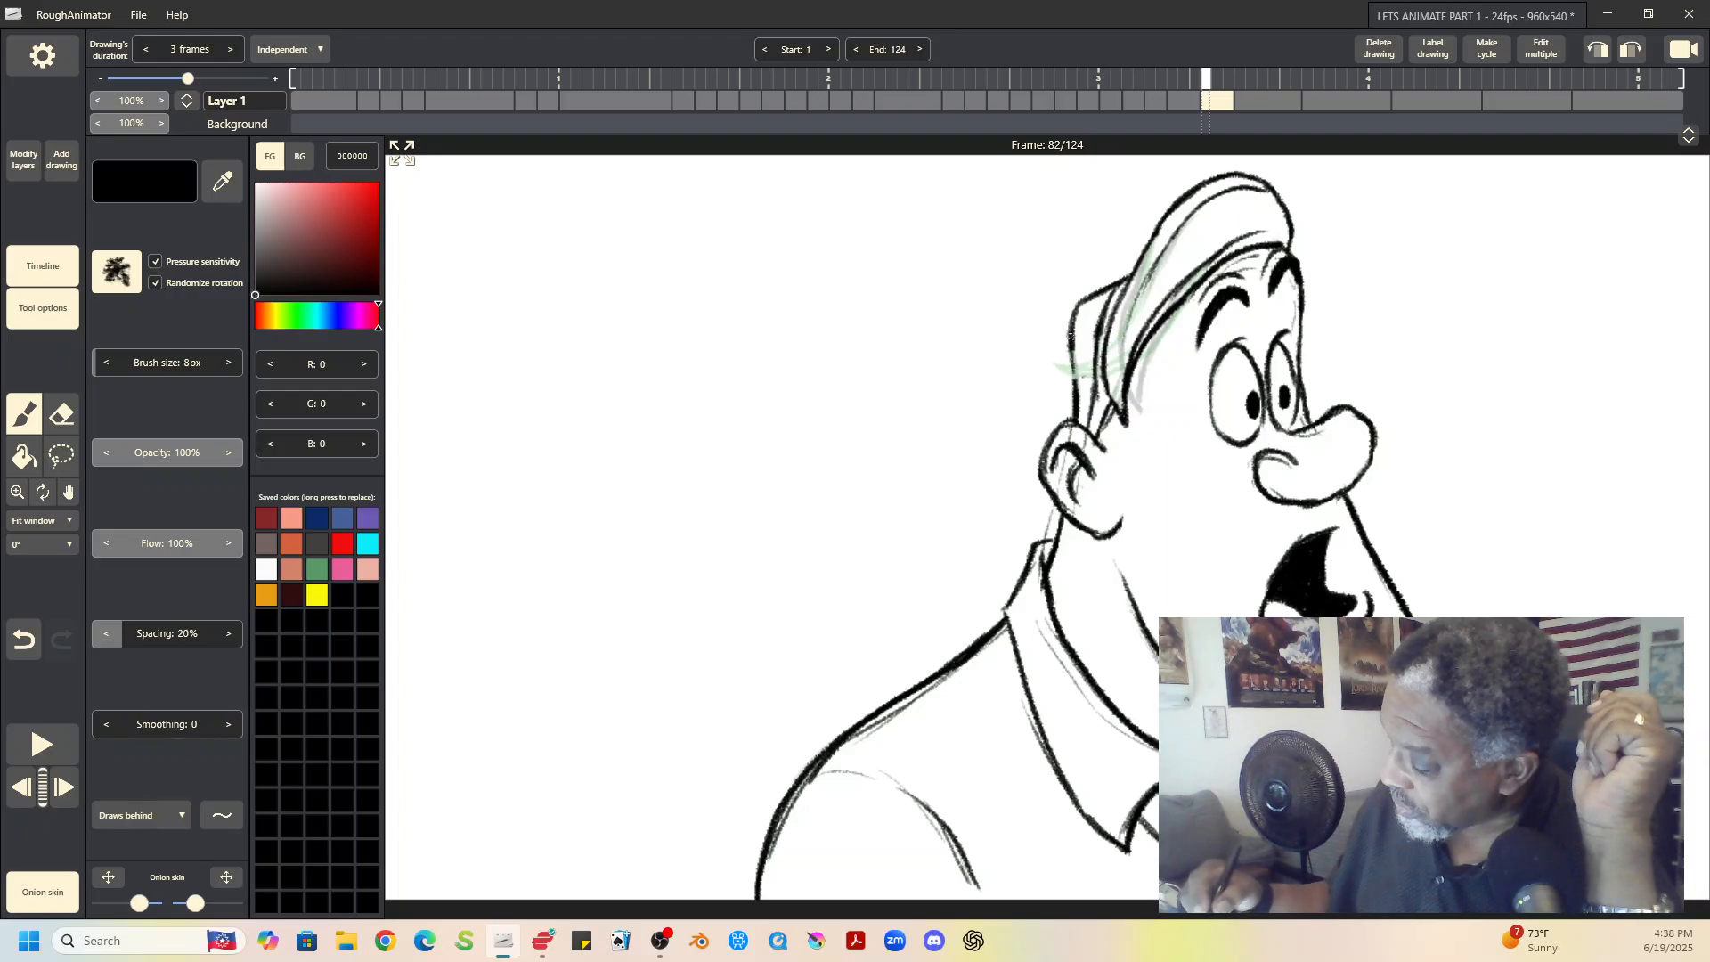
Step: Check the hair follow-through by stepping through the drawings from frame 69 to 85 and playing the animation
left_click(1132, 97)
left_click(1072, 97)
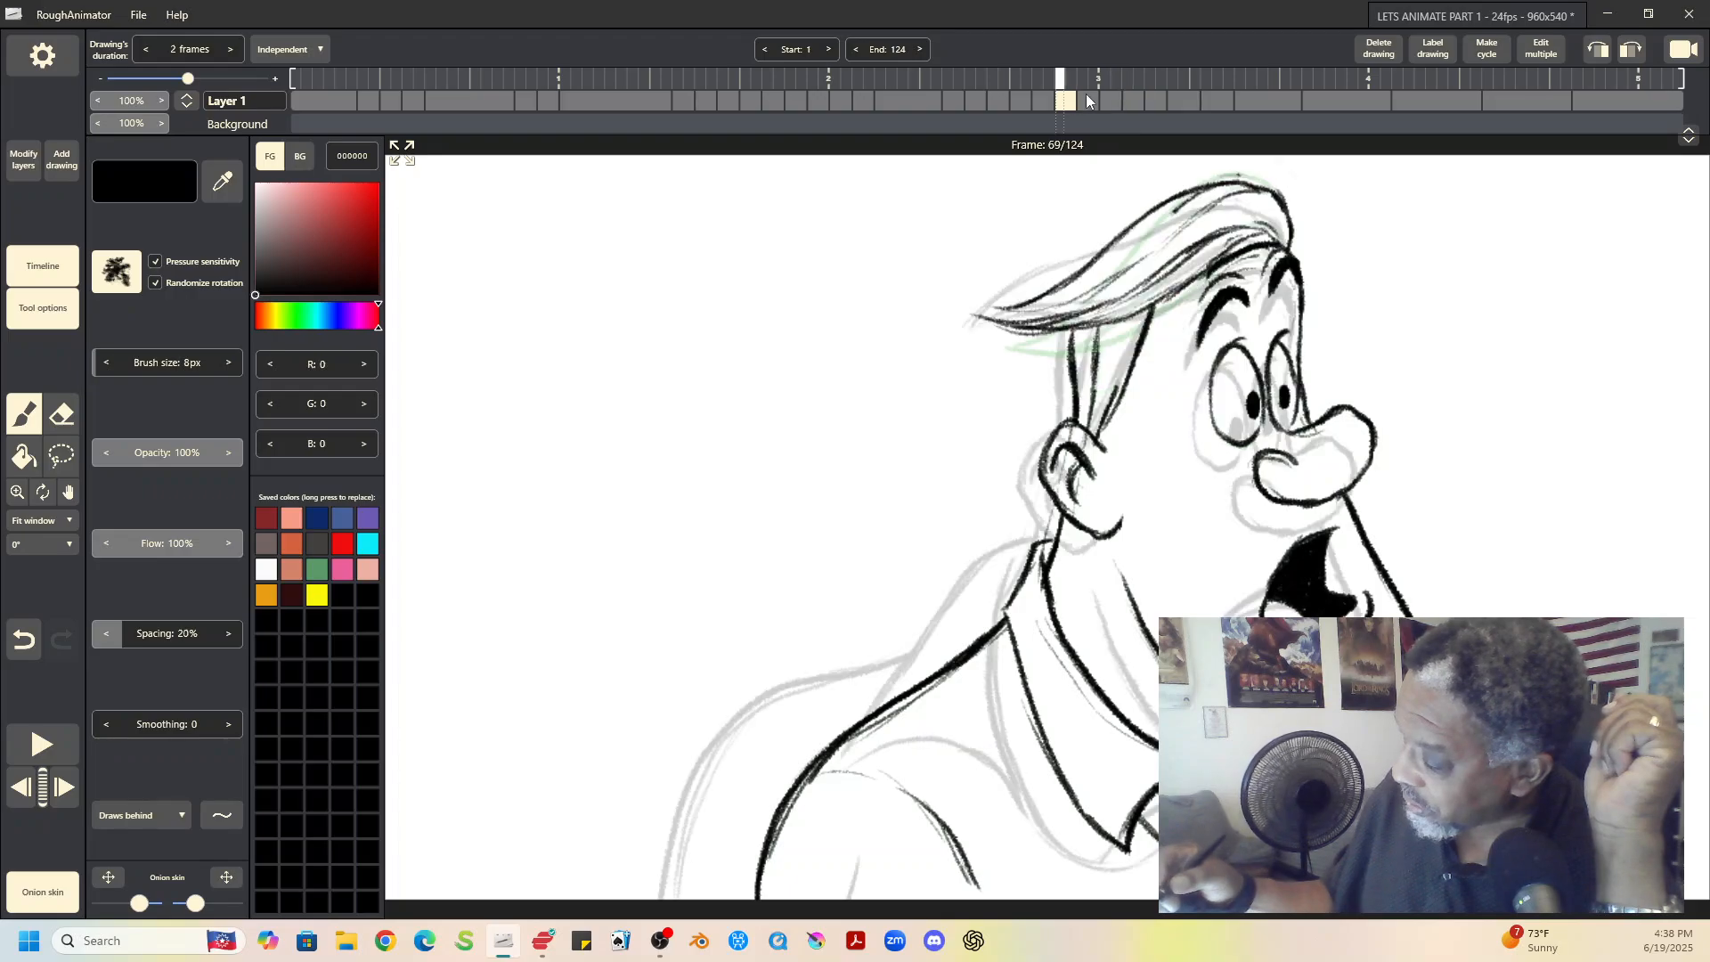
left_click(1088, 98)
left_click(1110, 98)
left_click(1136, 98)
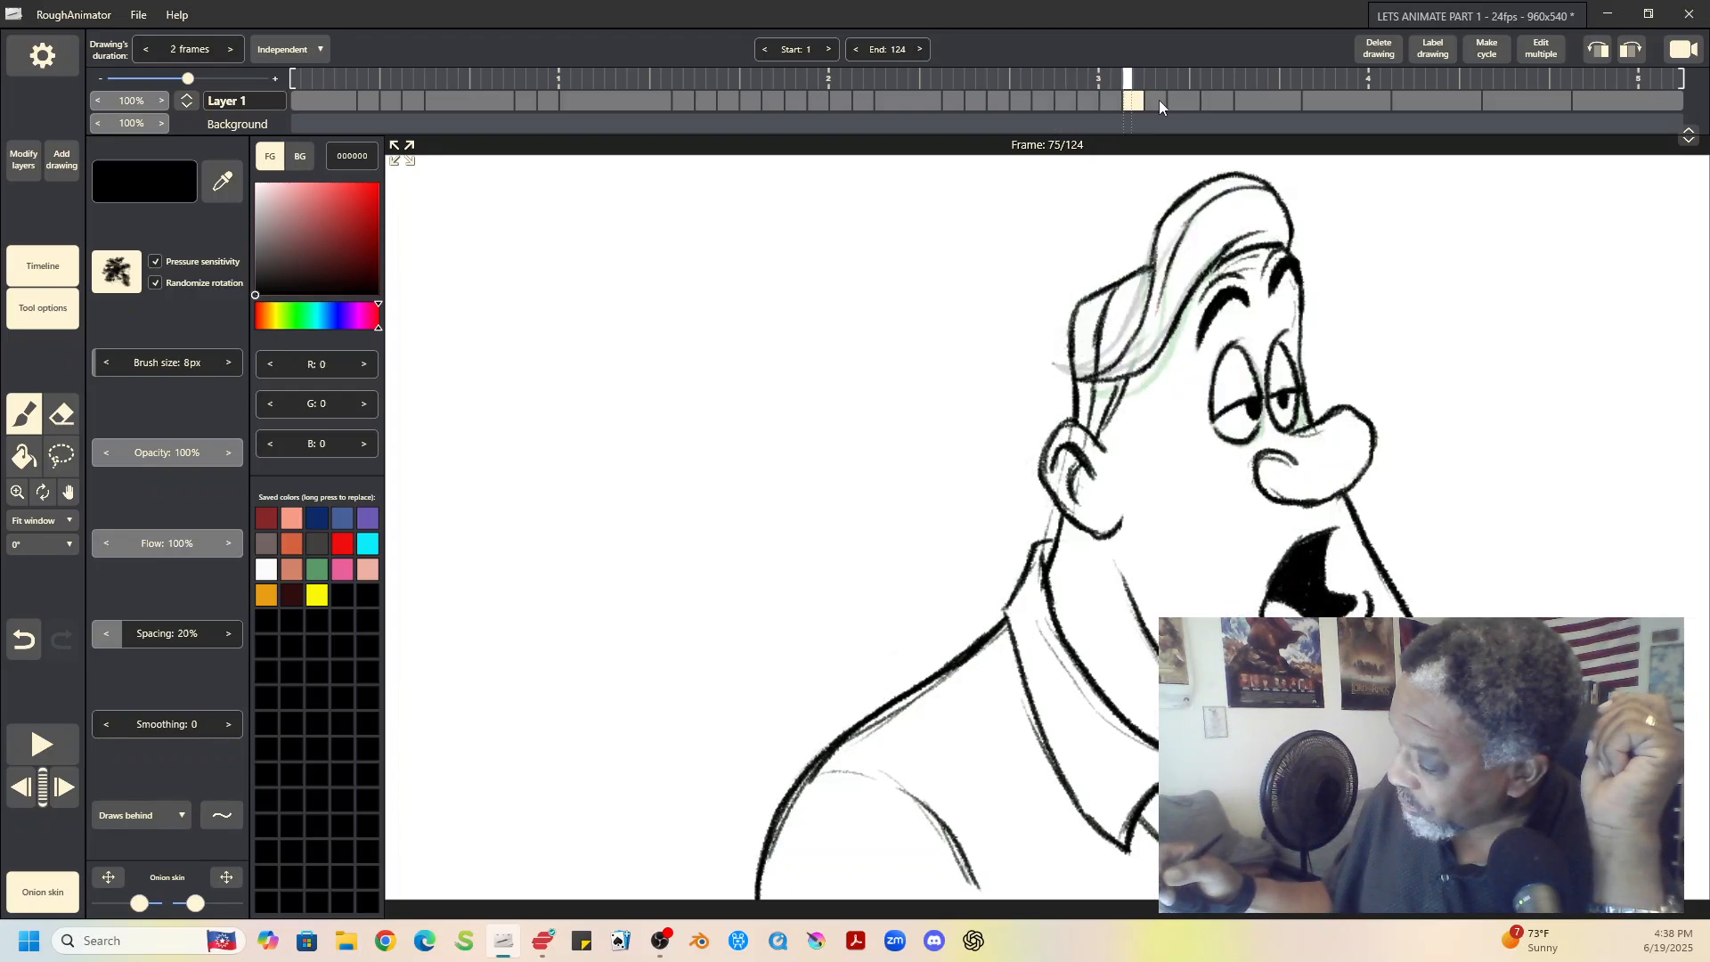
left_click(1164, 101)
left_click(1187, 99)
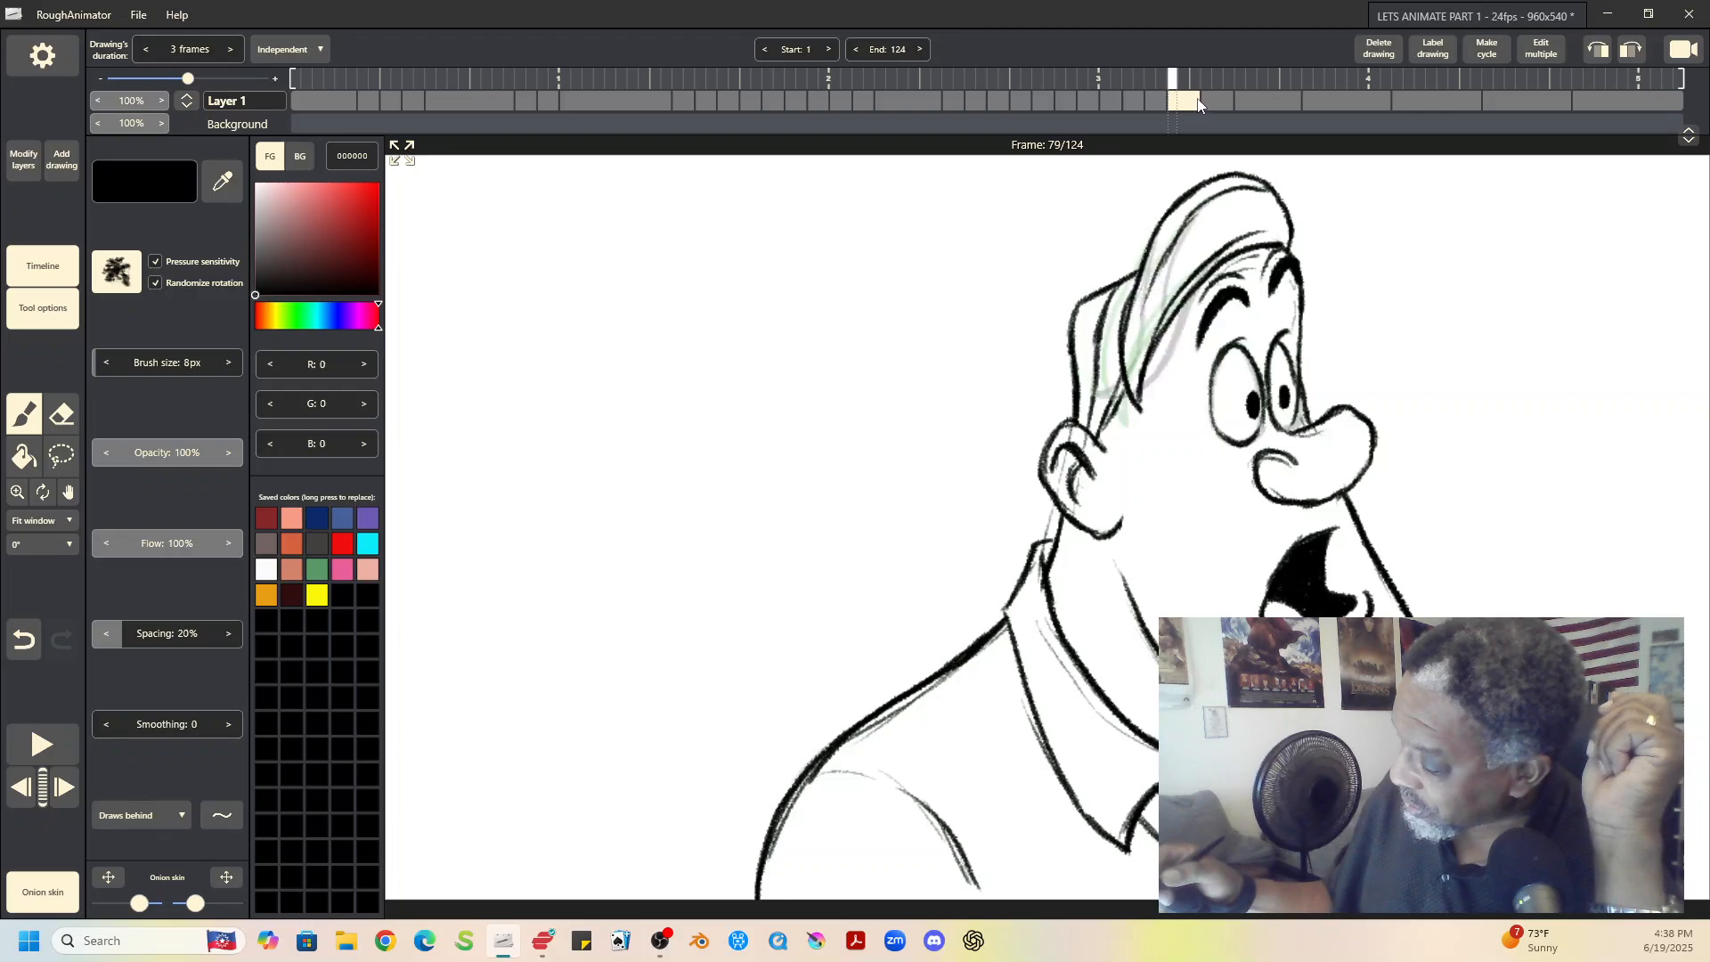
left_click(1210, 100)
left_click(1249, 101)
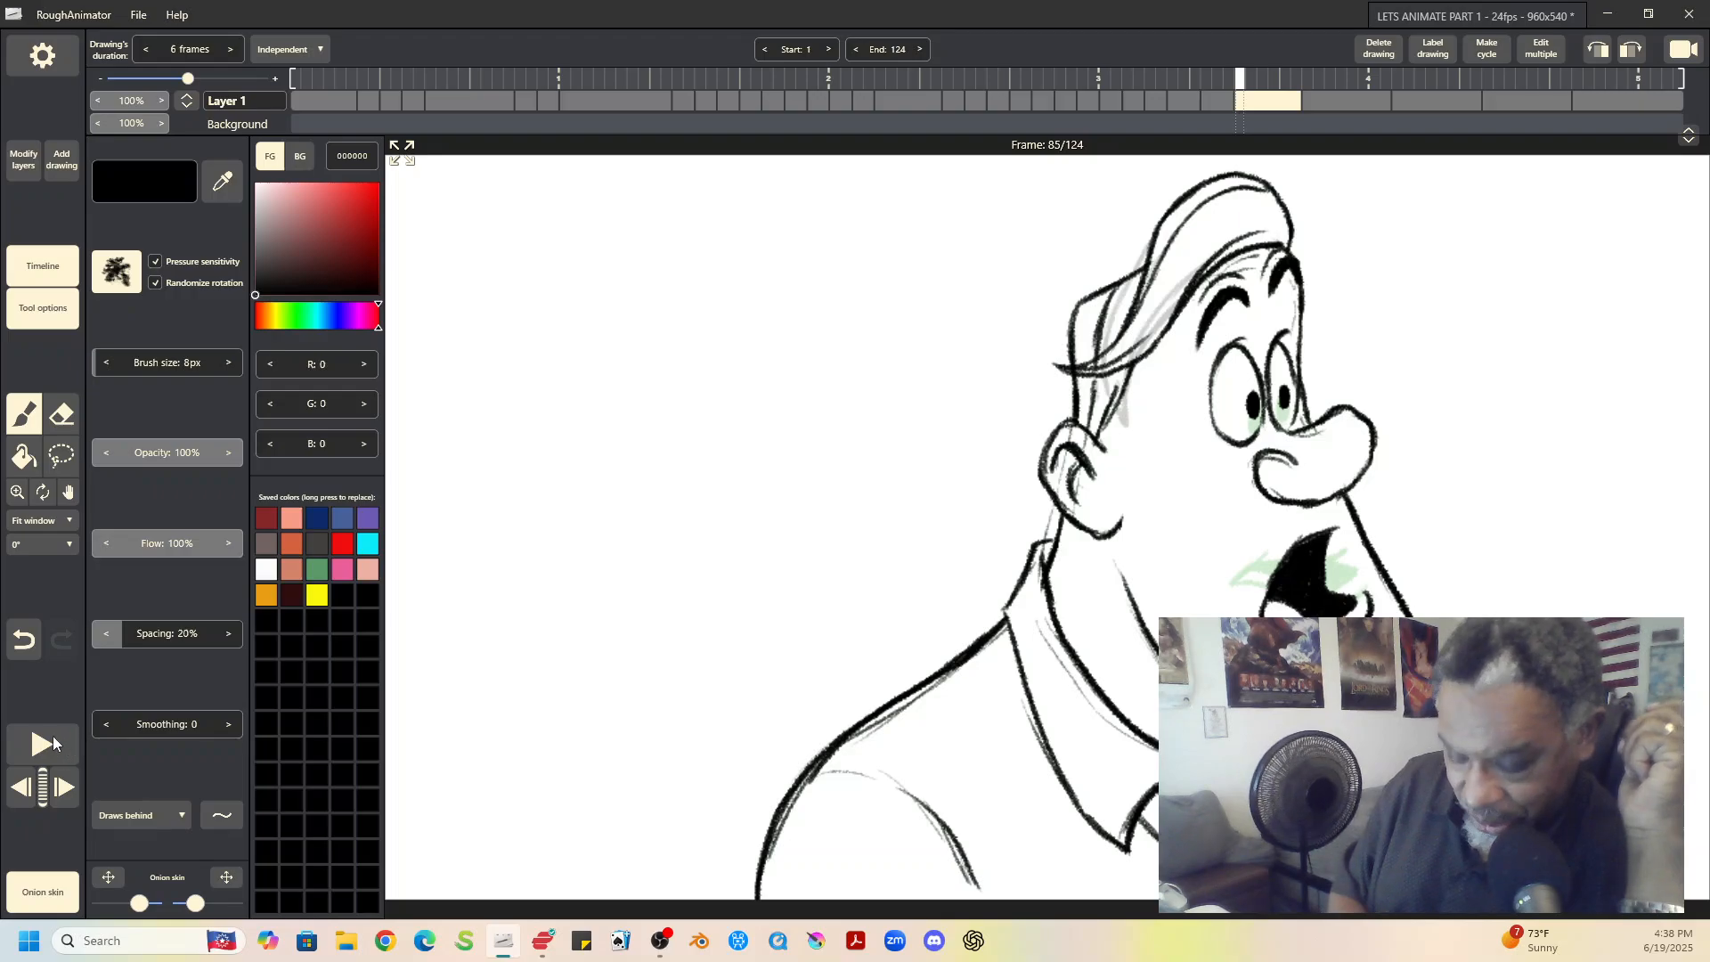
left_click(52, 739)
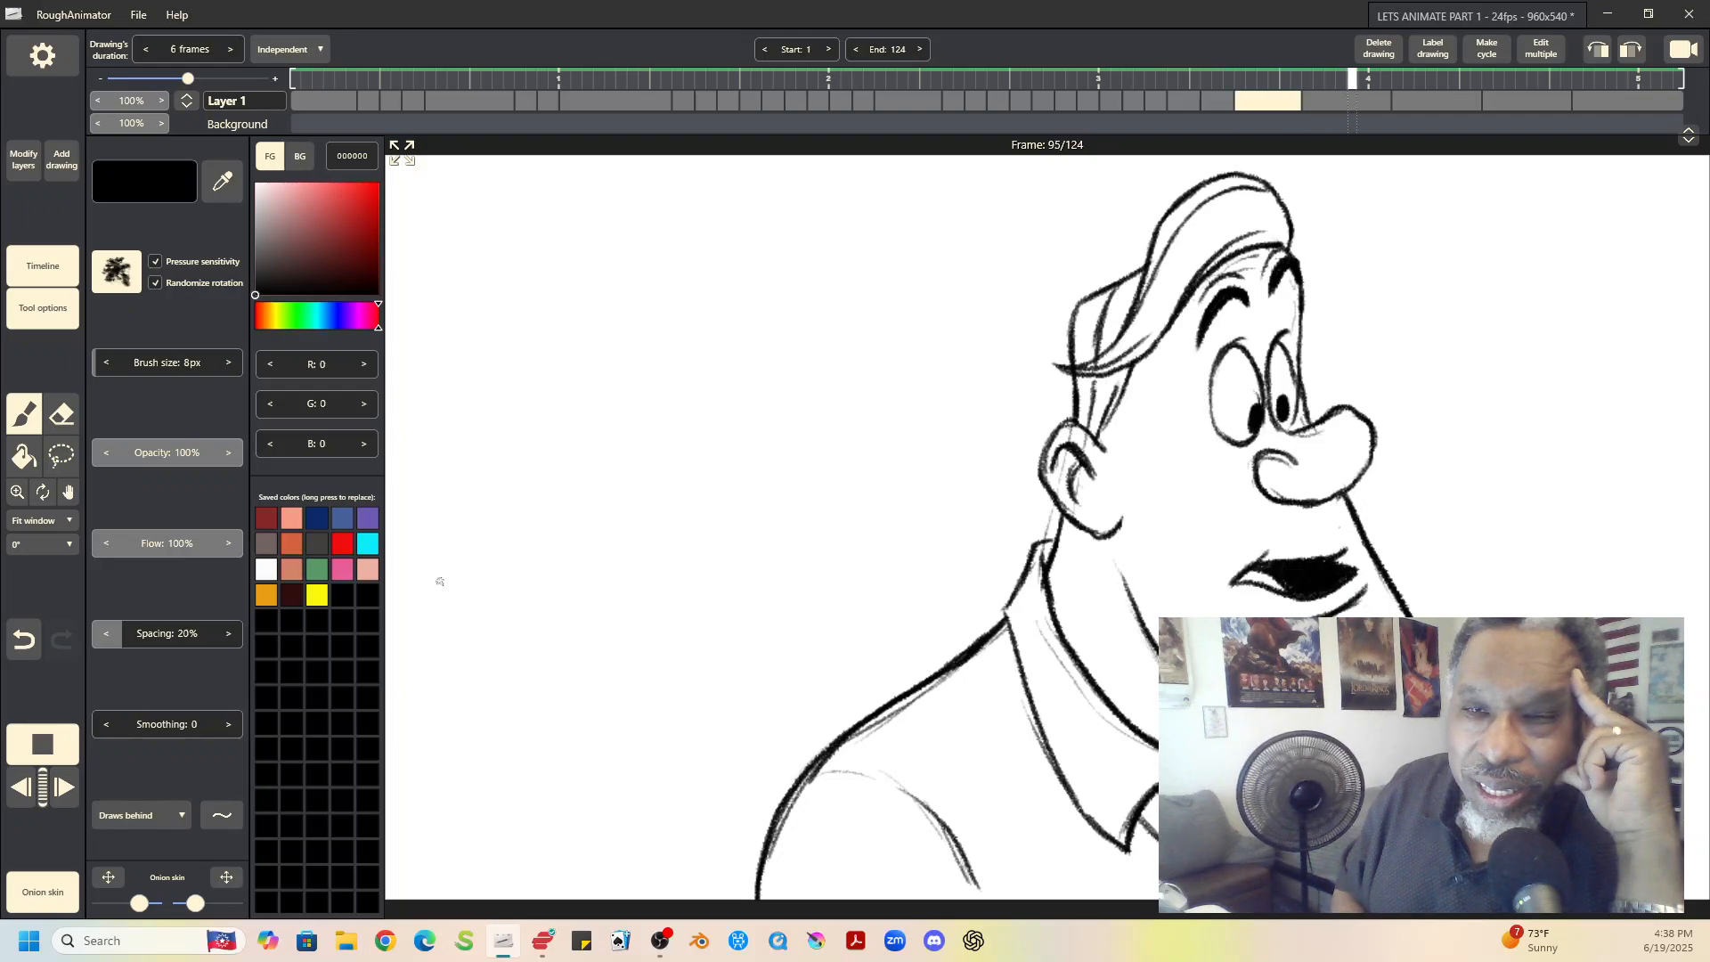
key("space")
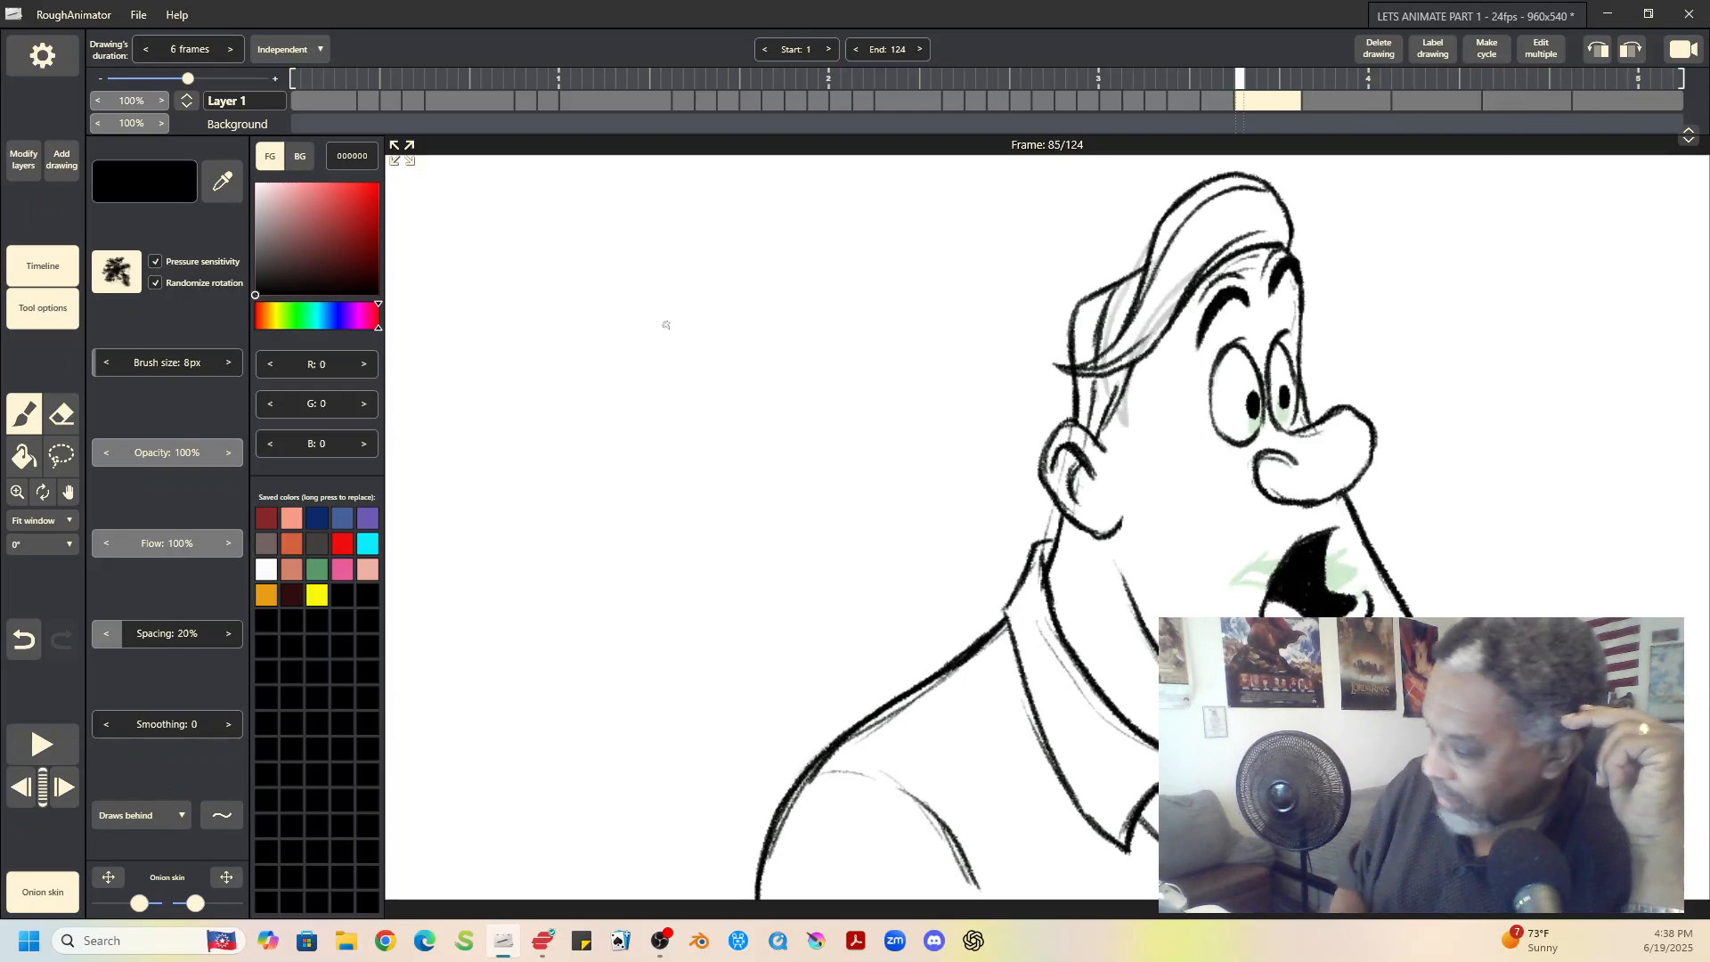
Step: Shorten the frame 79 drawing and the drawing after it to 2 frames each, and check the neighbouring drawings
left_click(1183, 100)
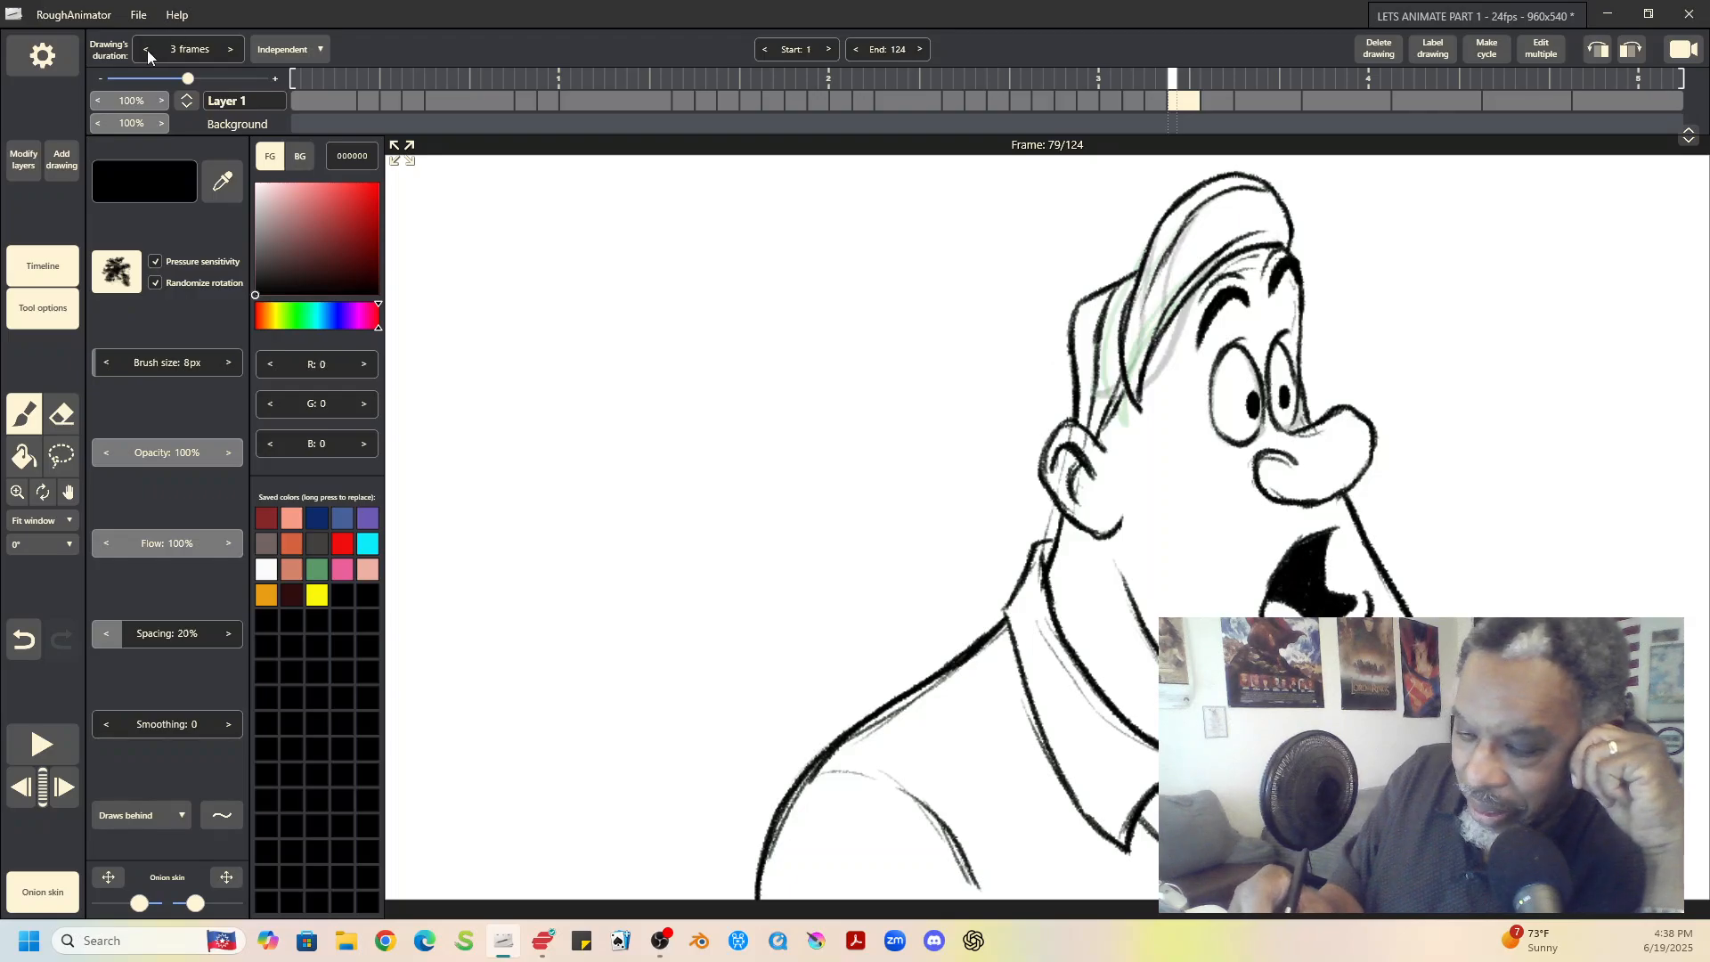
left_click(1210, 99)
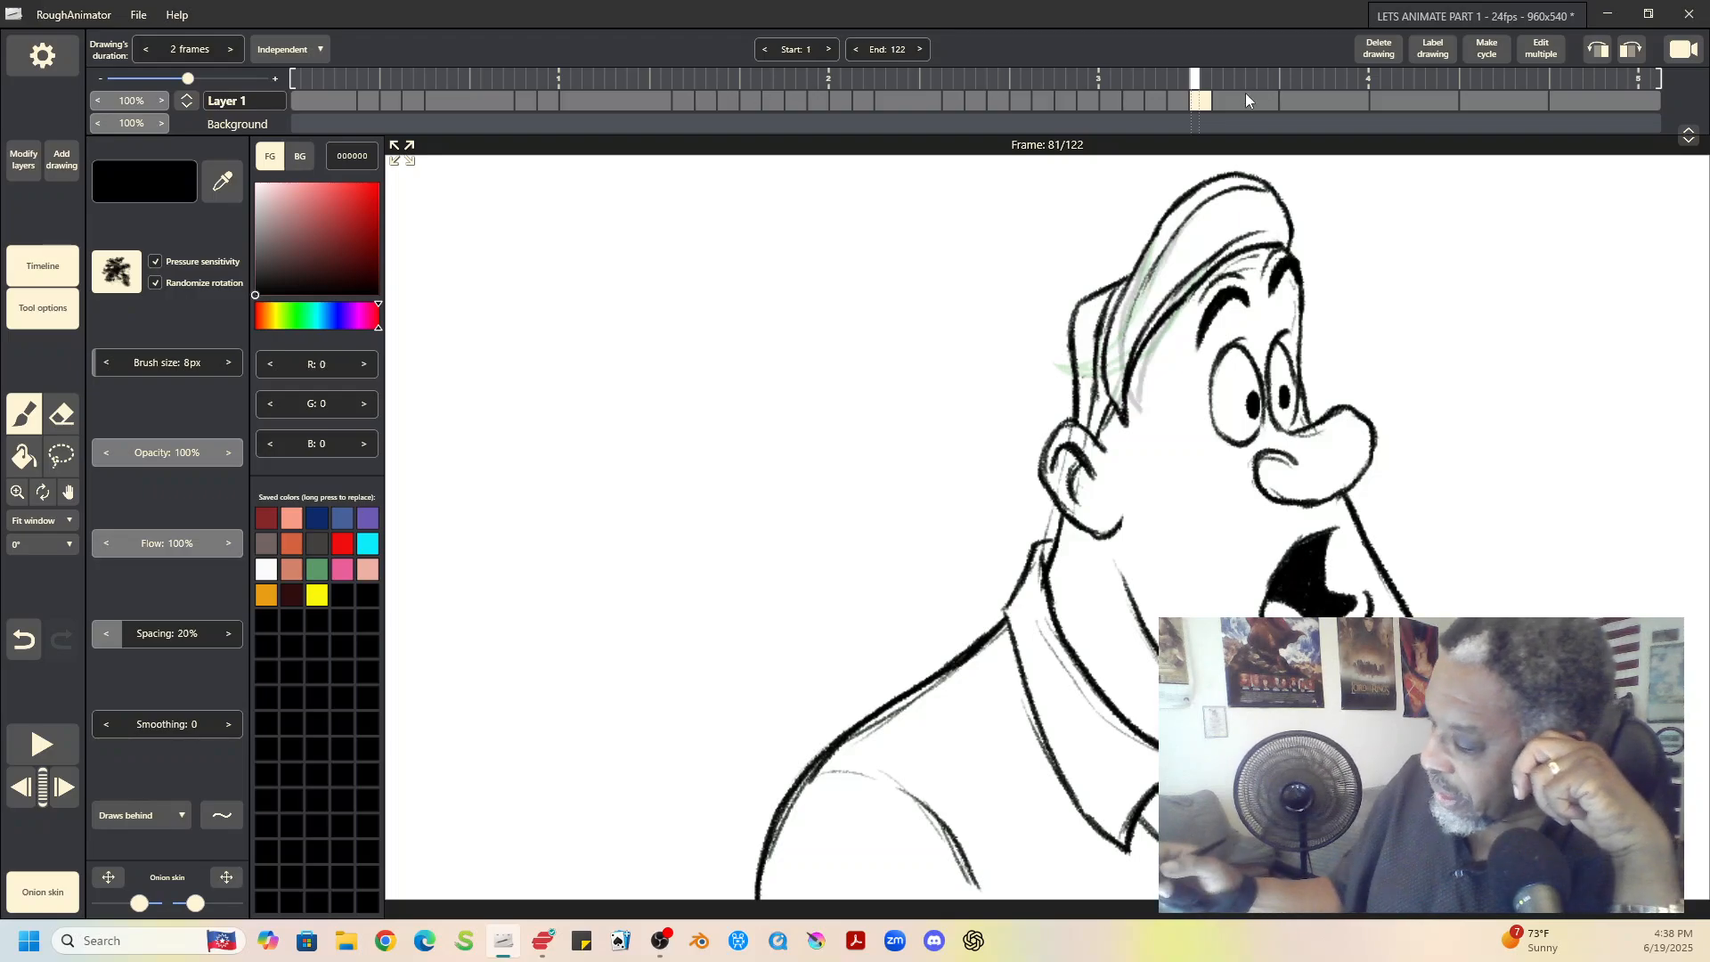
left_click(1315, 103)
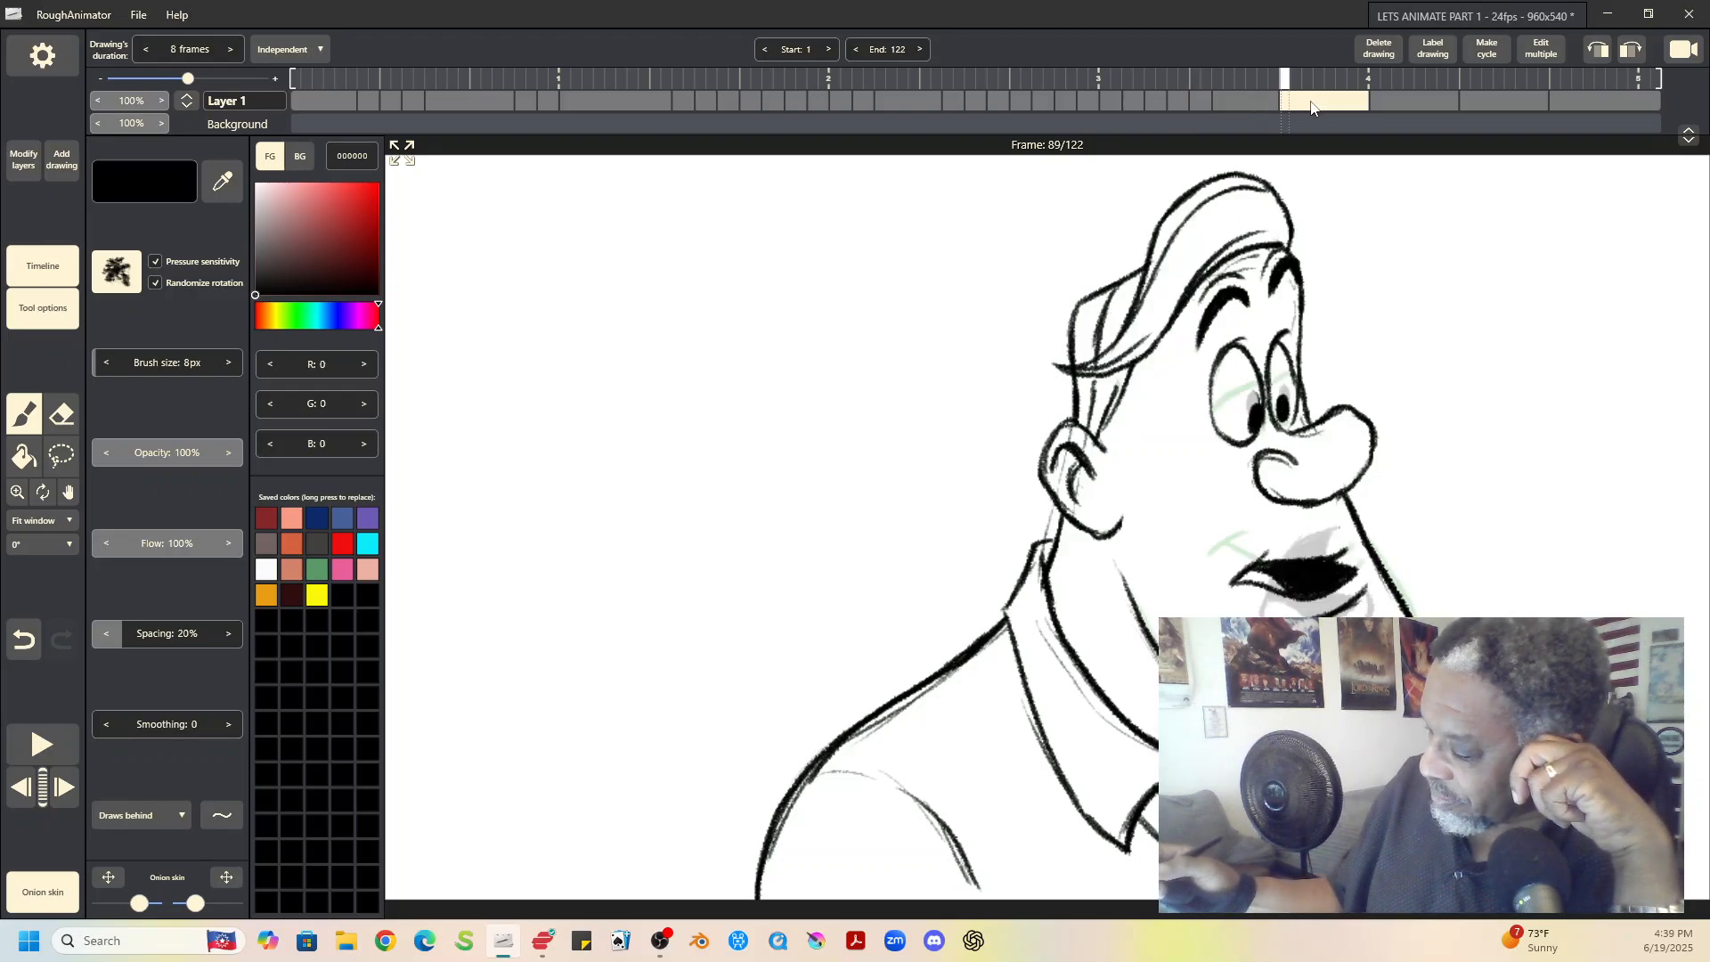
left_click(1256, 103)
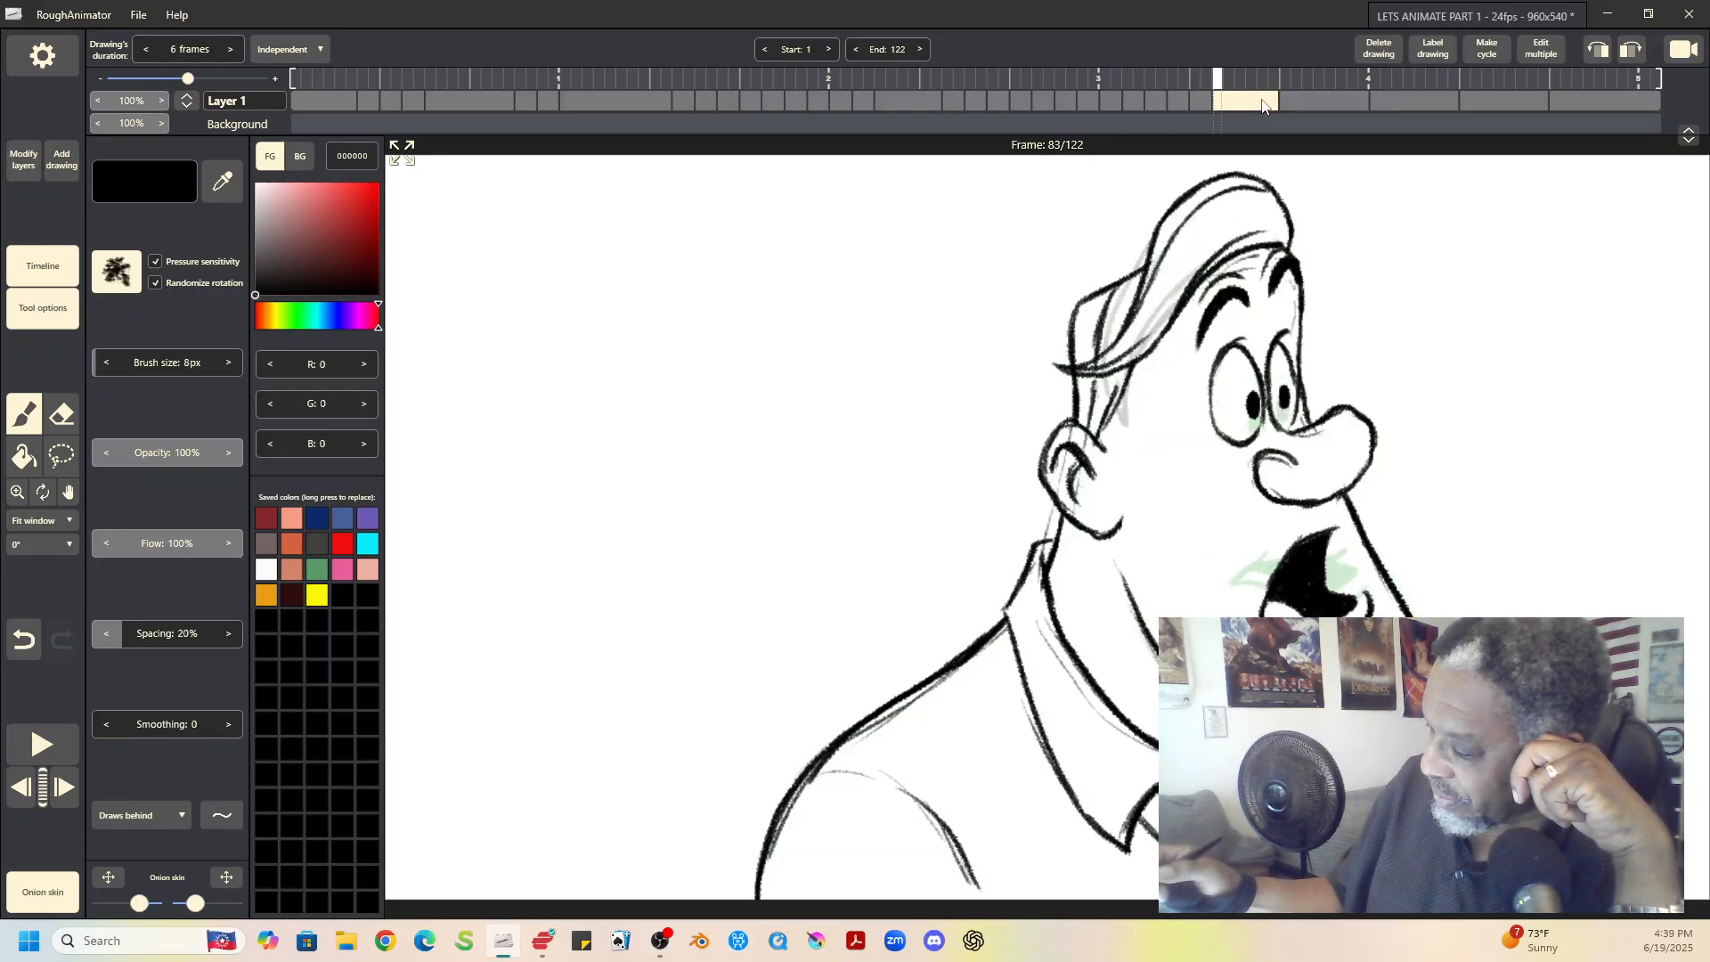
left_click(1202, 101)
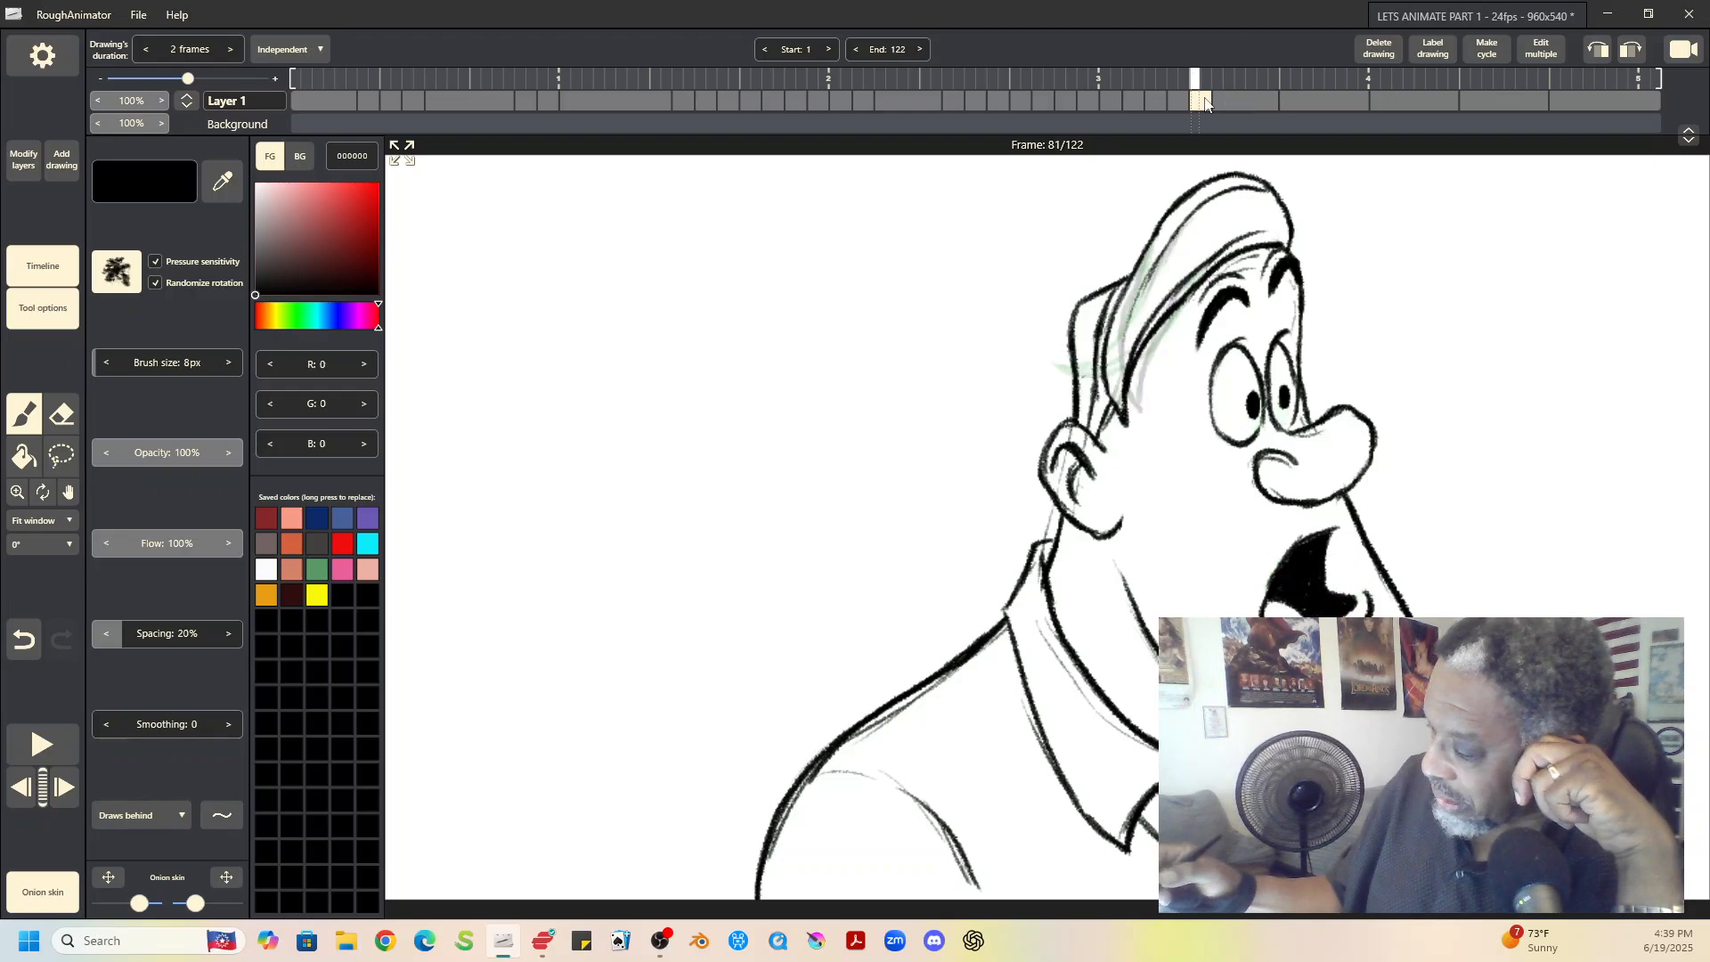
Step: Compare the frame 77 and 79 drawings and draw partly lowered upper eyelids on both eyes of frame 79
left_click(1158, 101)
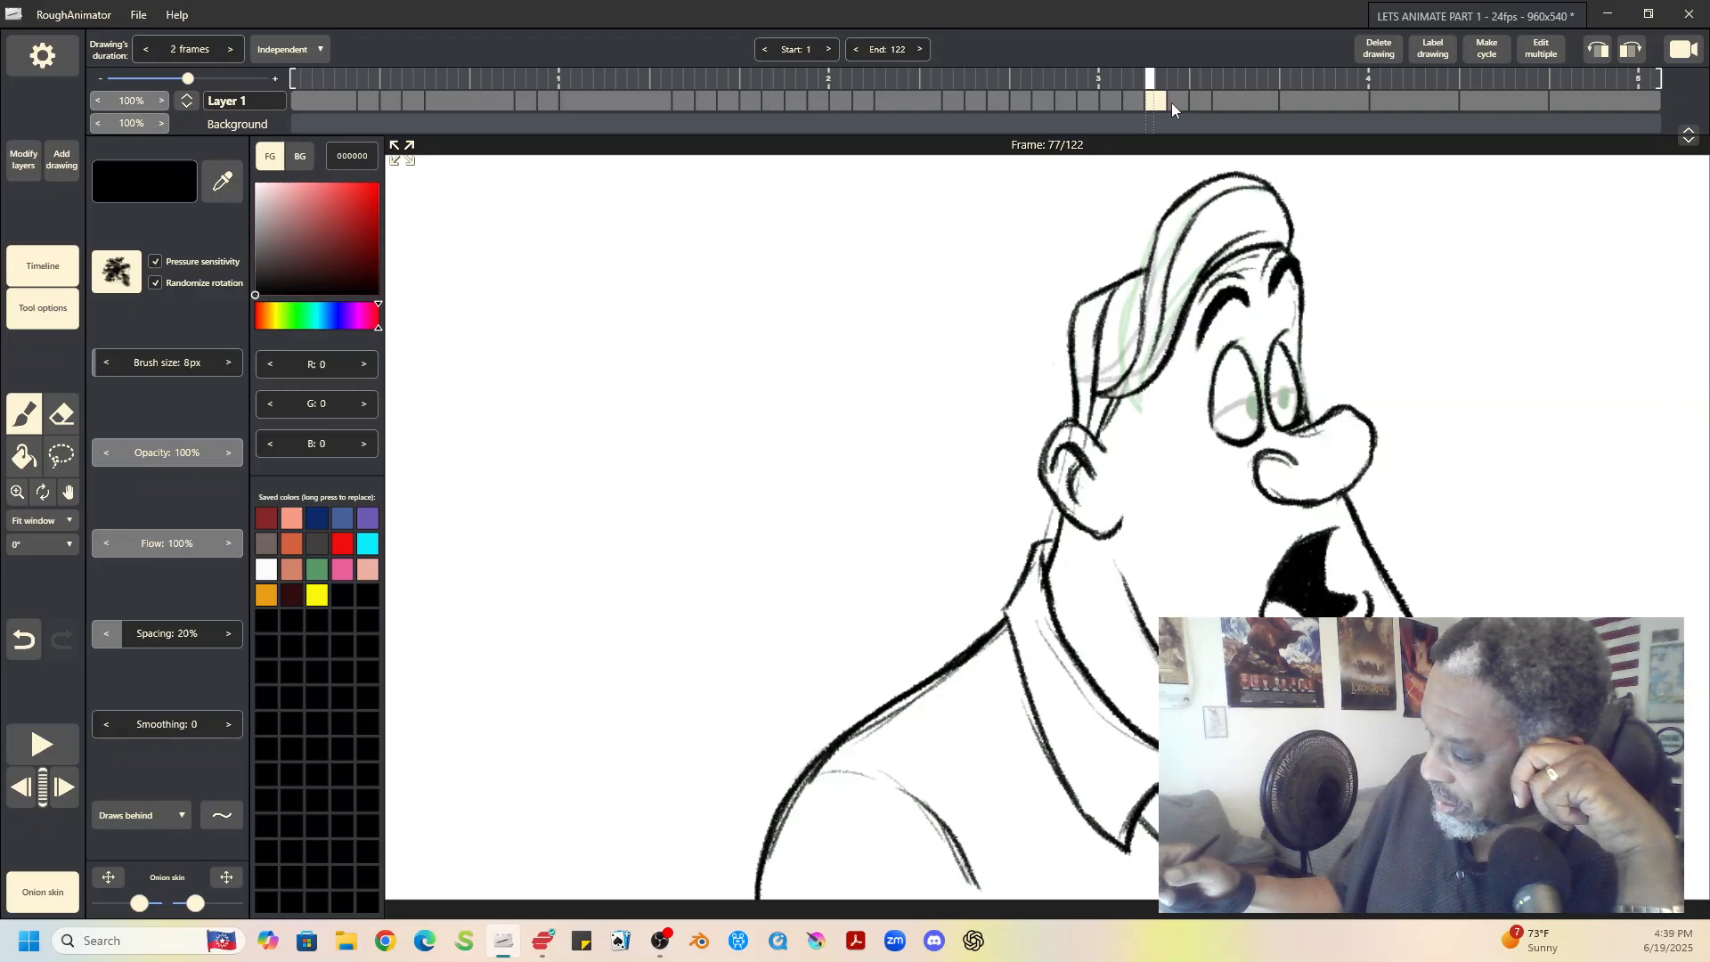
left_click(1183, 101)
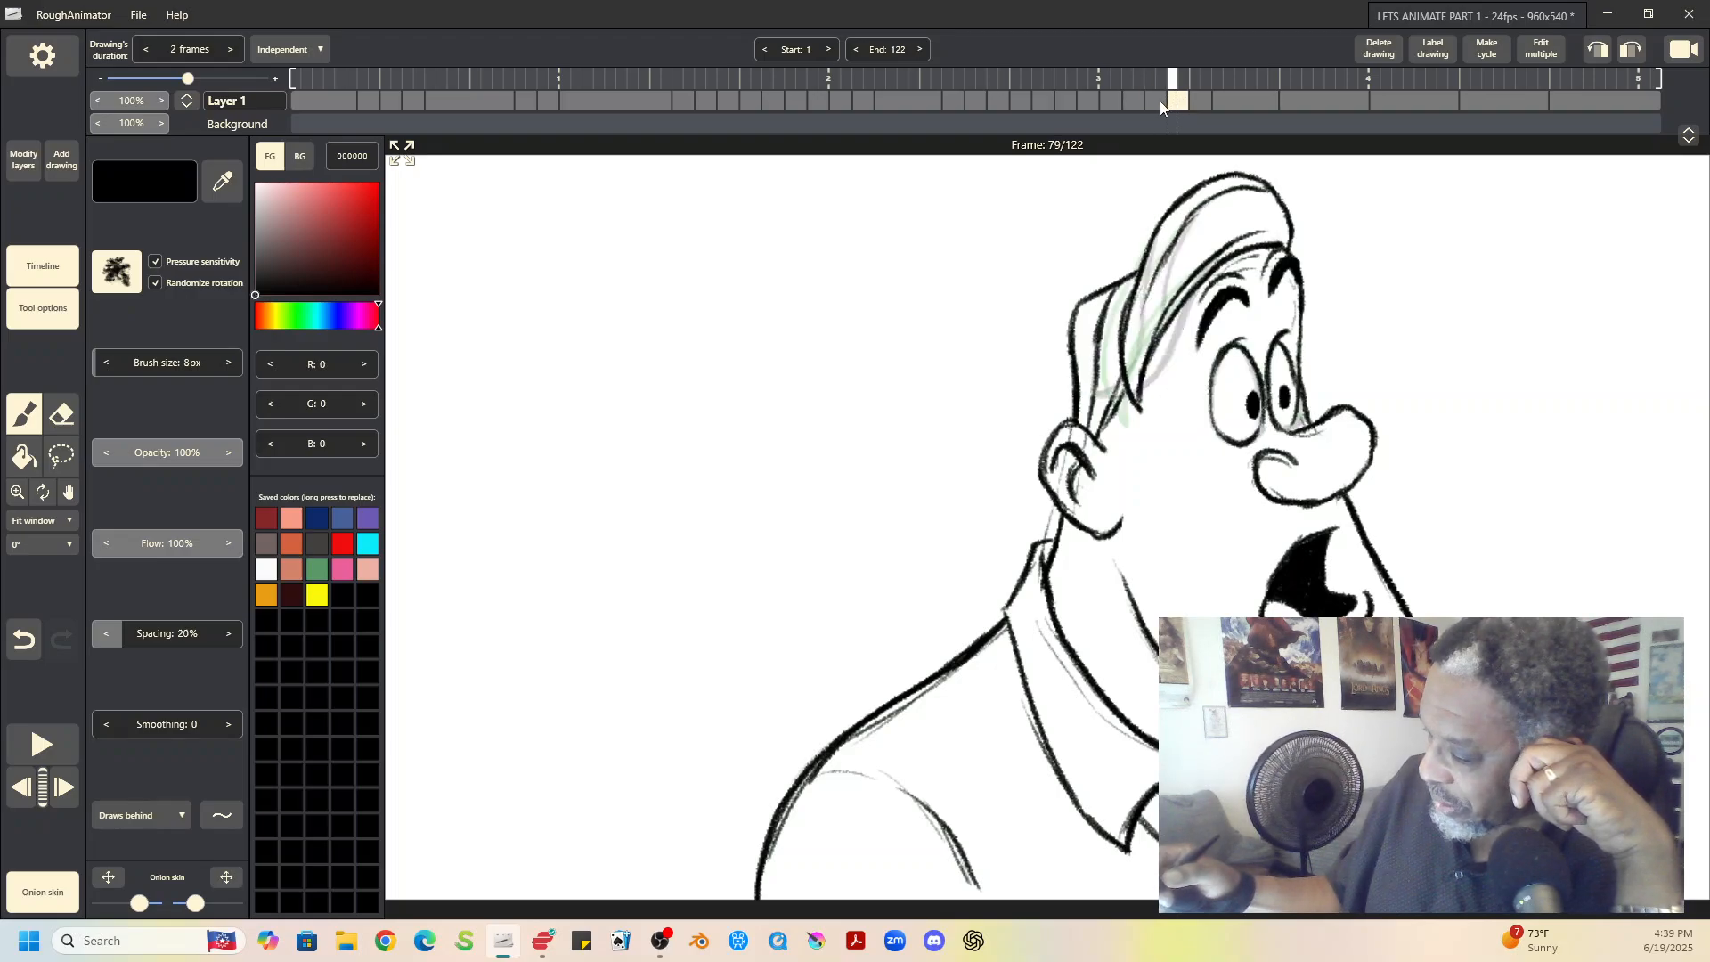
left_click(1160, 100)
left_click(1179, 101)
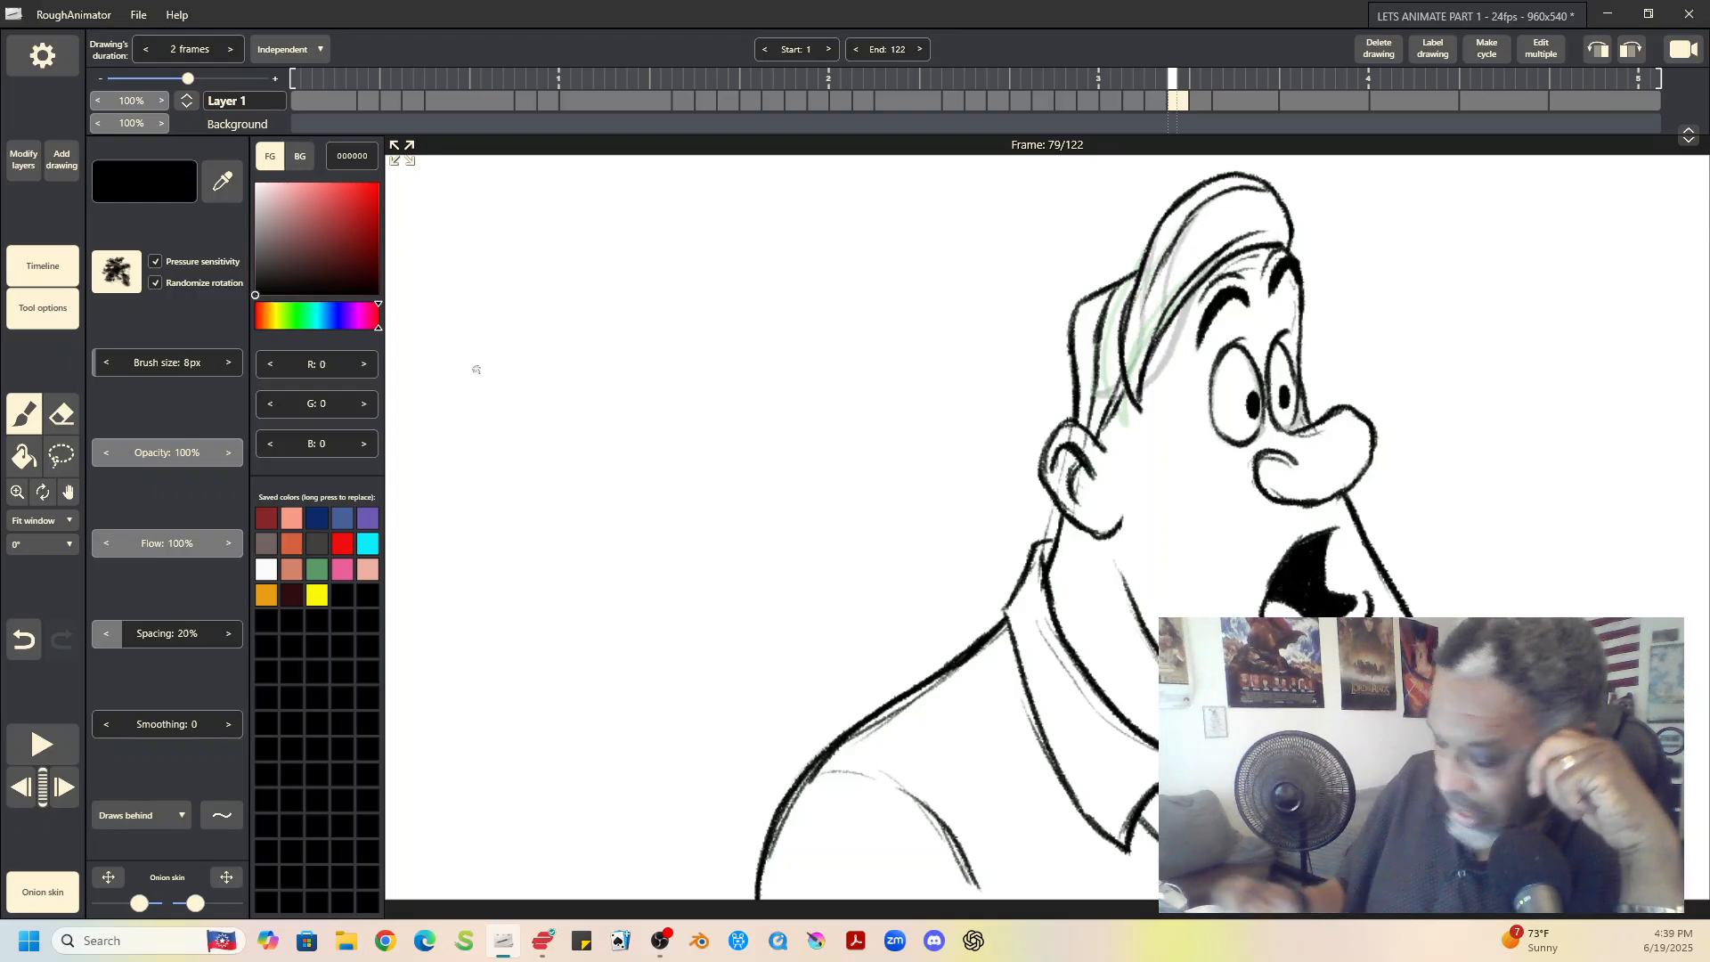
left_click(59, 415)
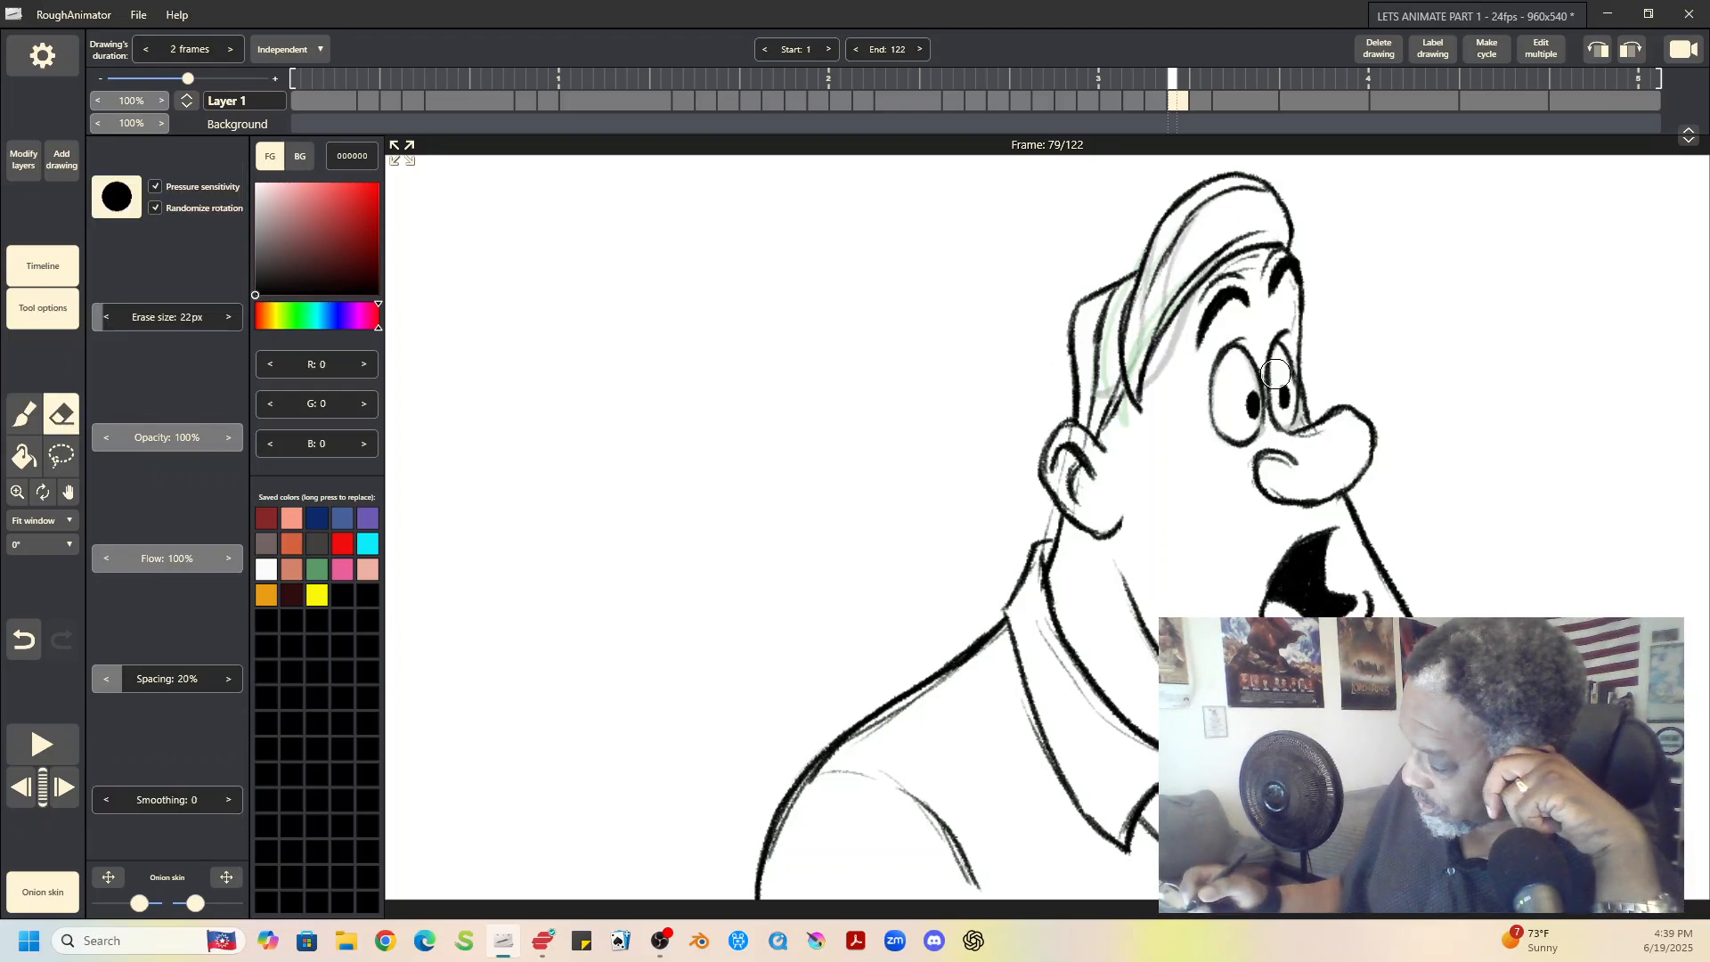
left_click(23, 418)
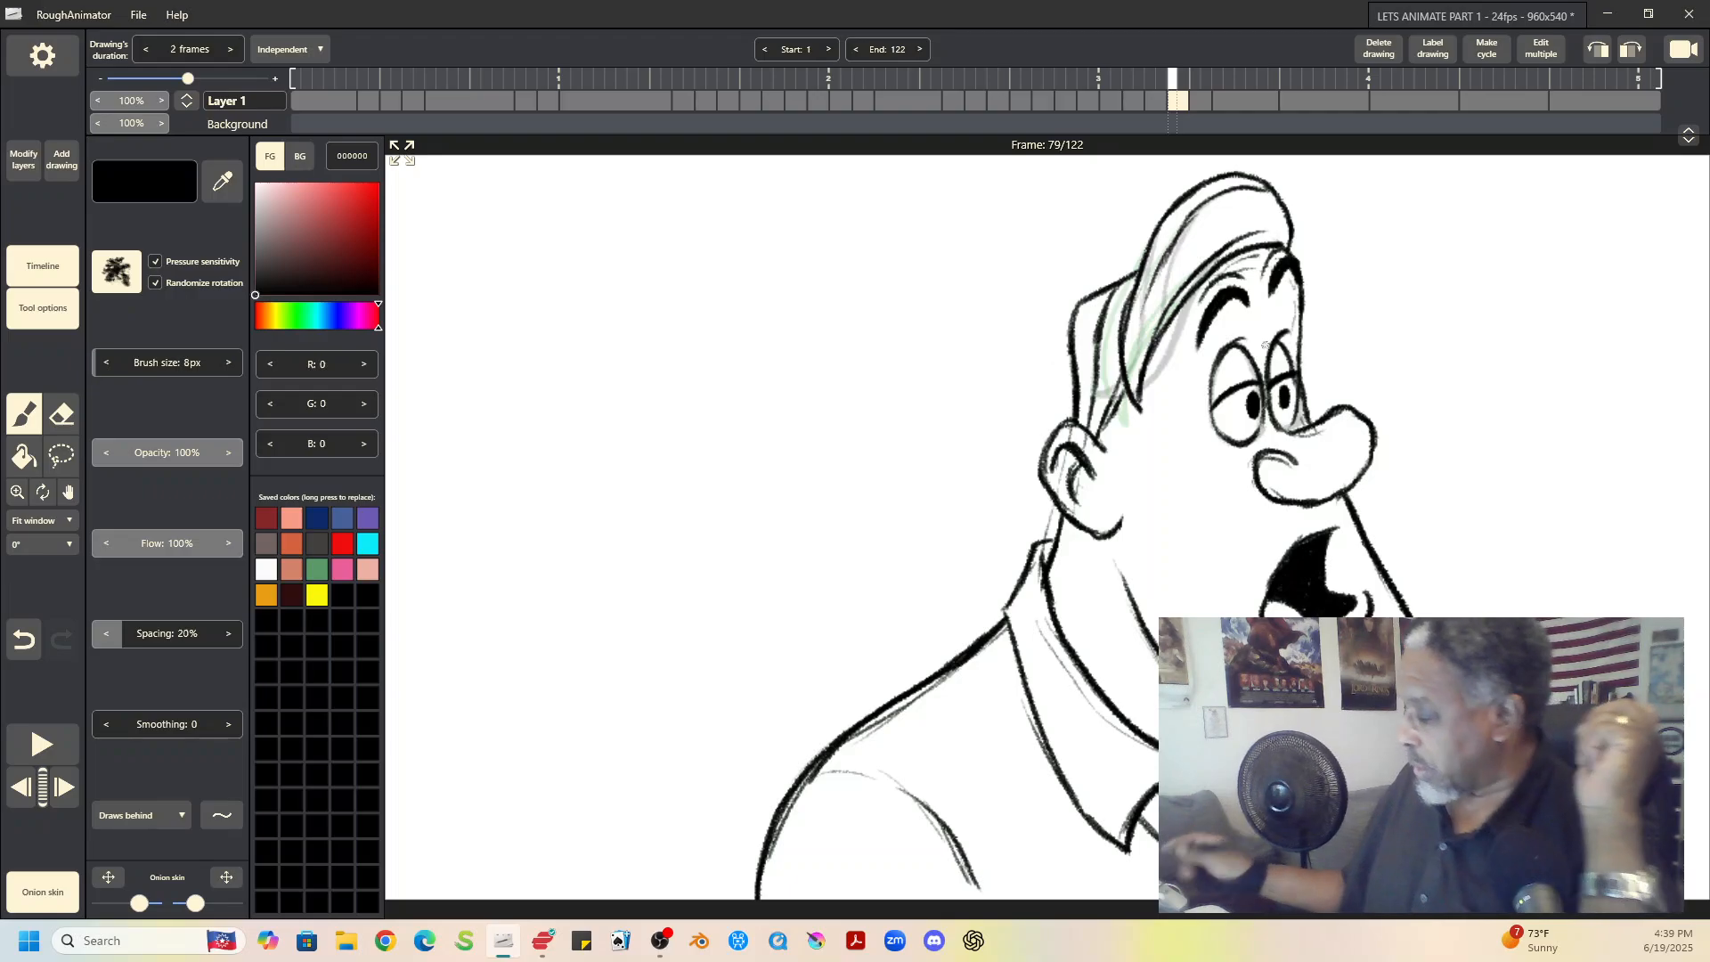
Step: Show the whole canvas at 100% zoom and play the animation to review the blink and hair motion
left_click(68, 523)
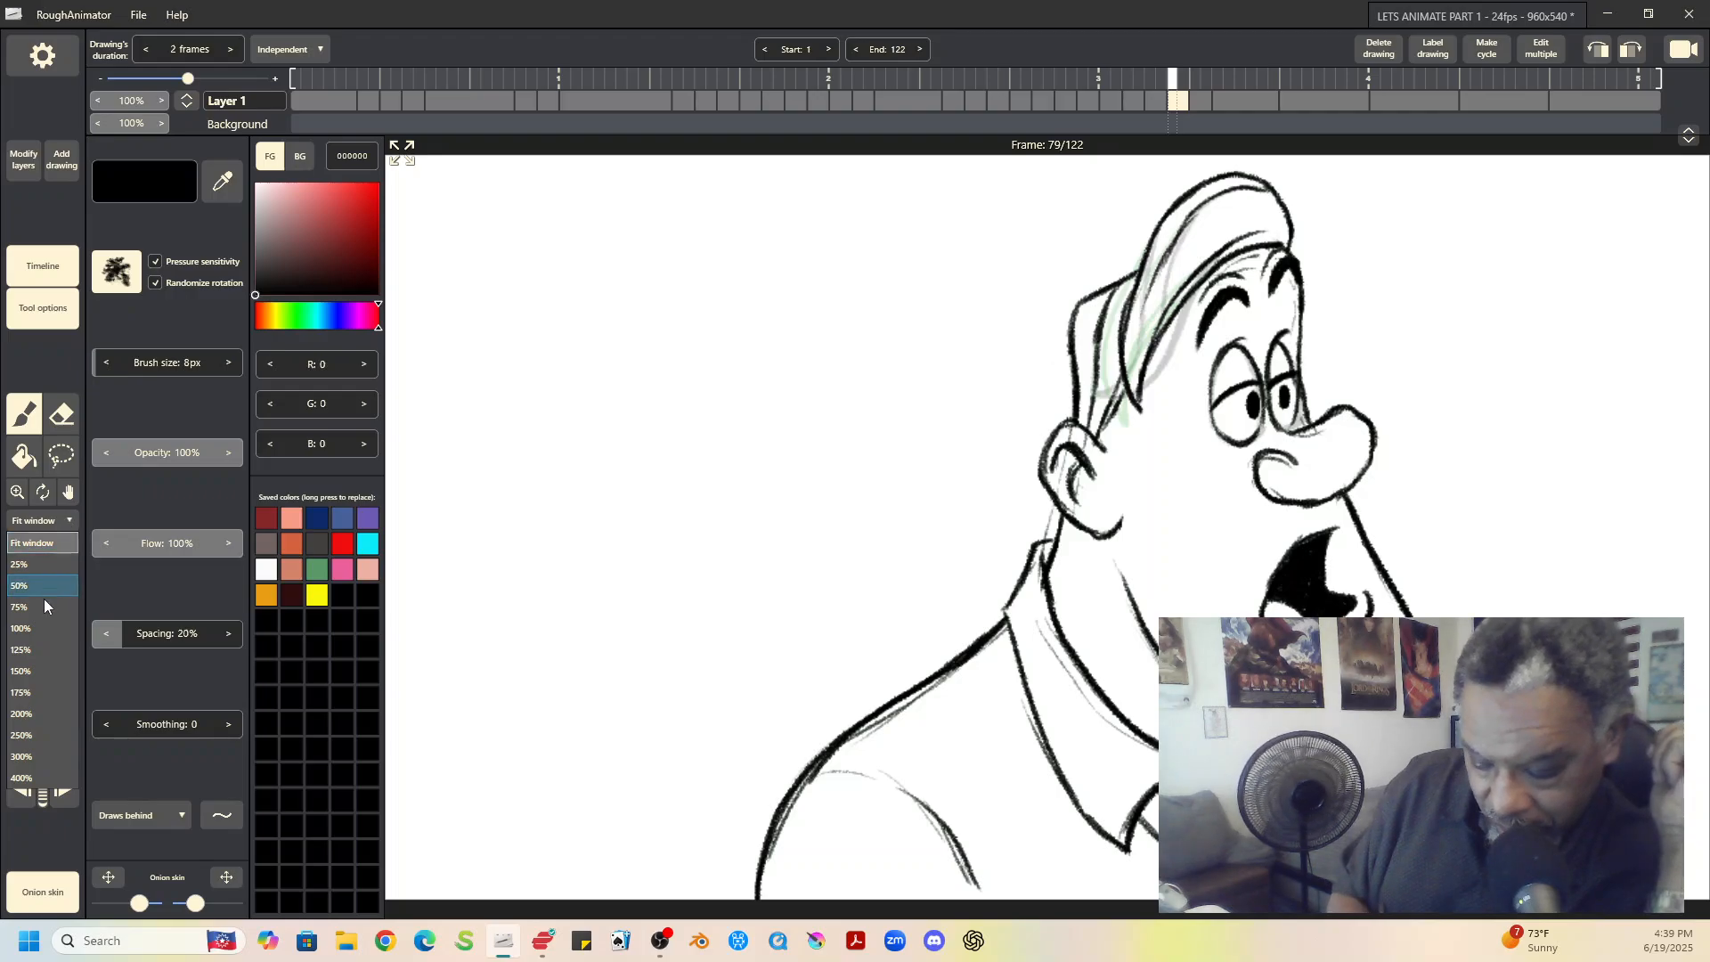
left_click(44, 628)
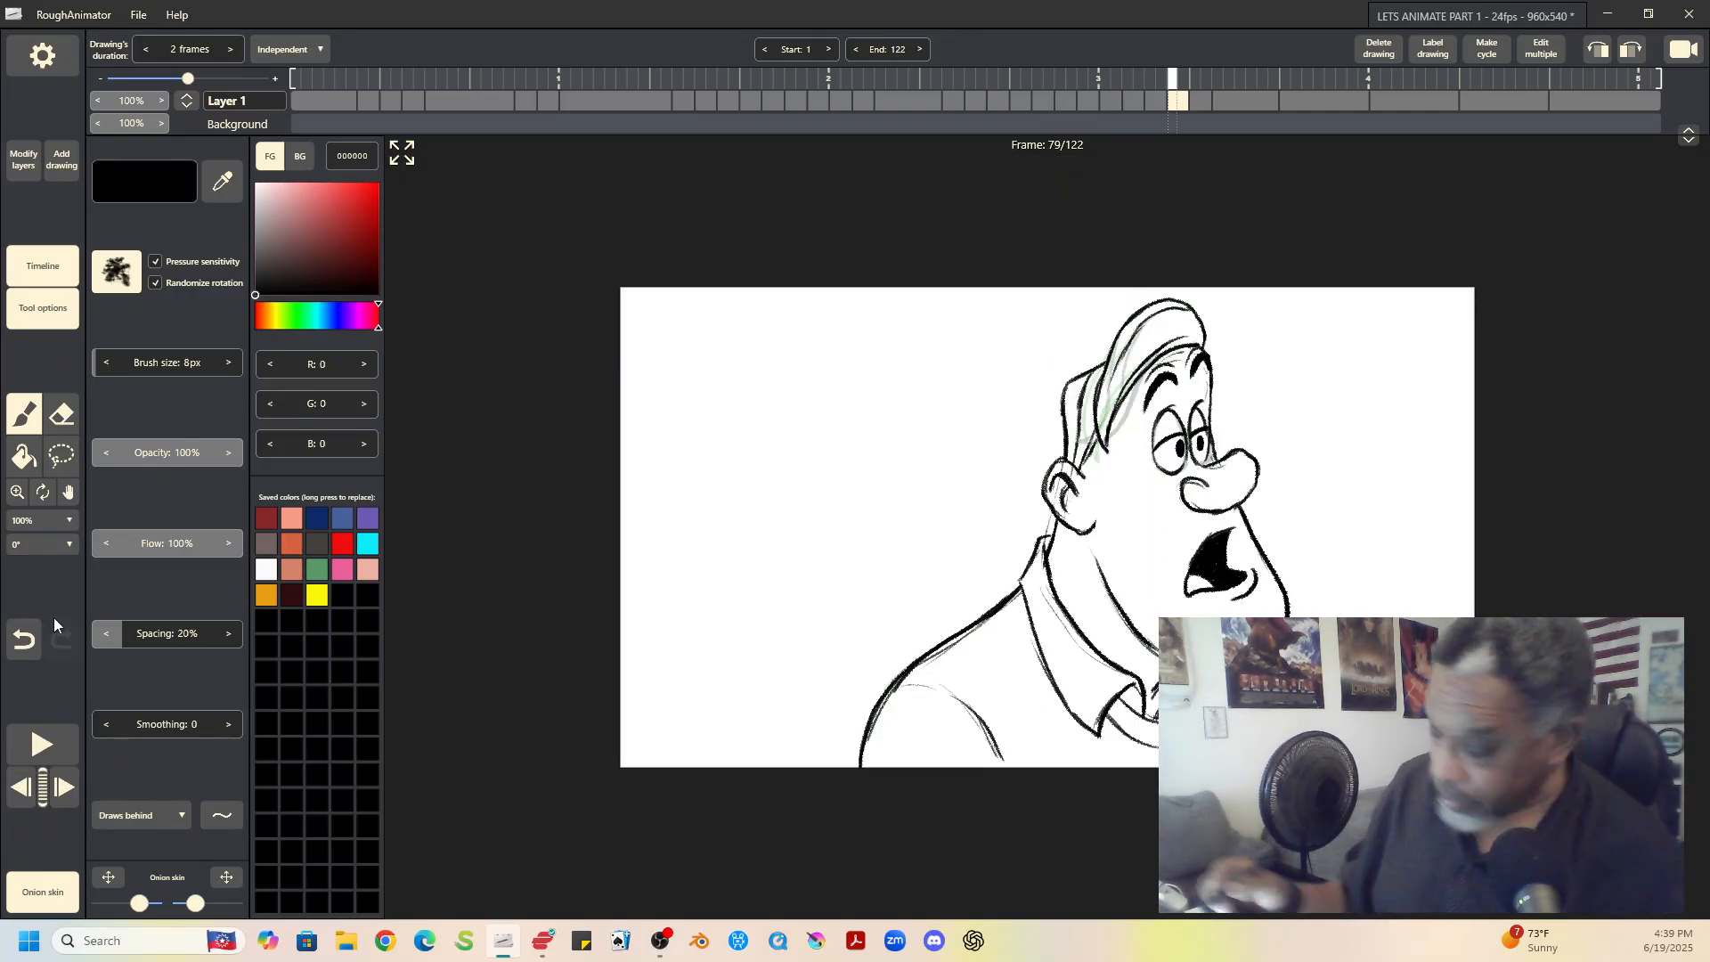
left_click(69, 492)
left_click_drag(1254, 463, 1038, 322)
key("b")
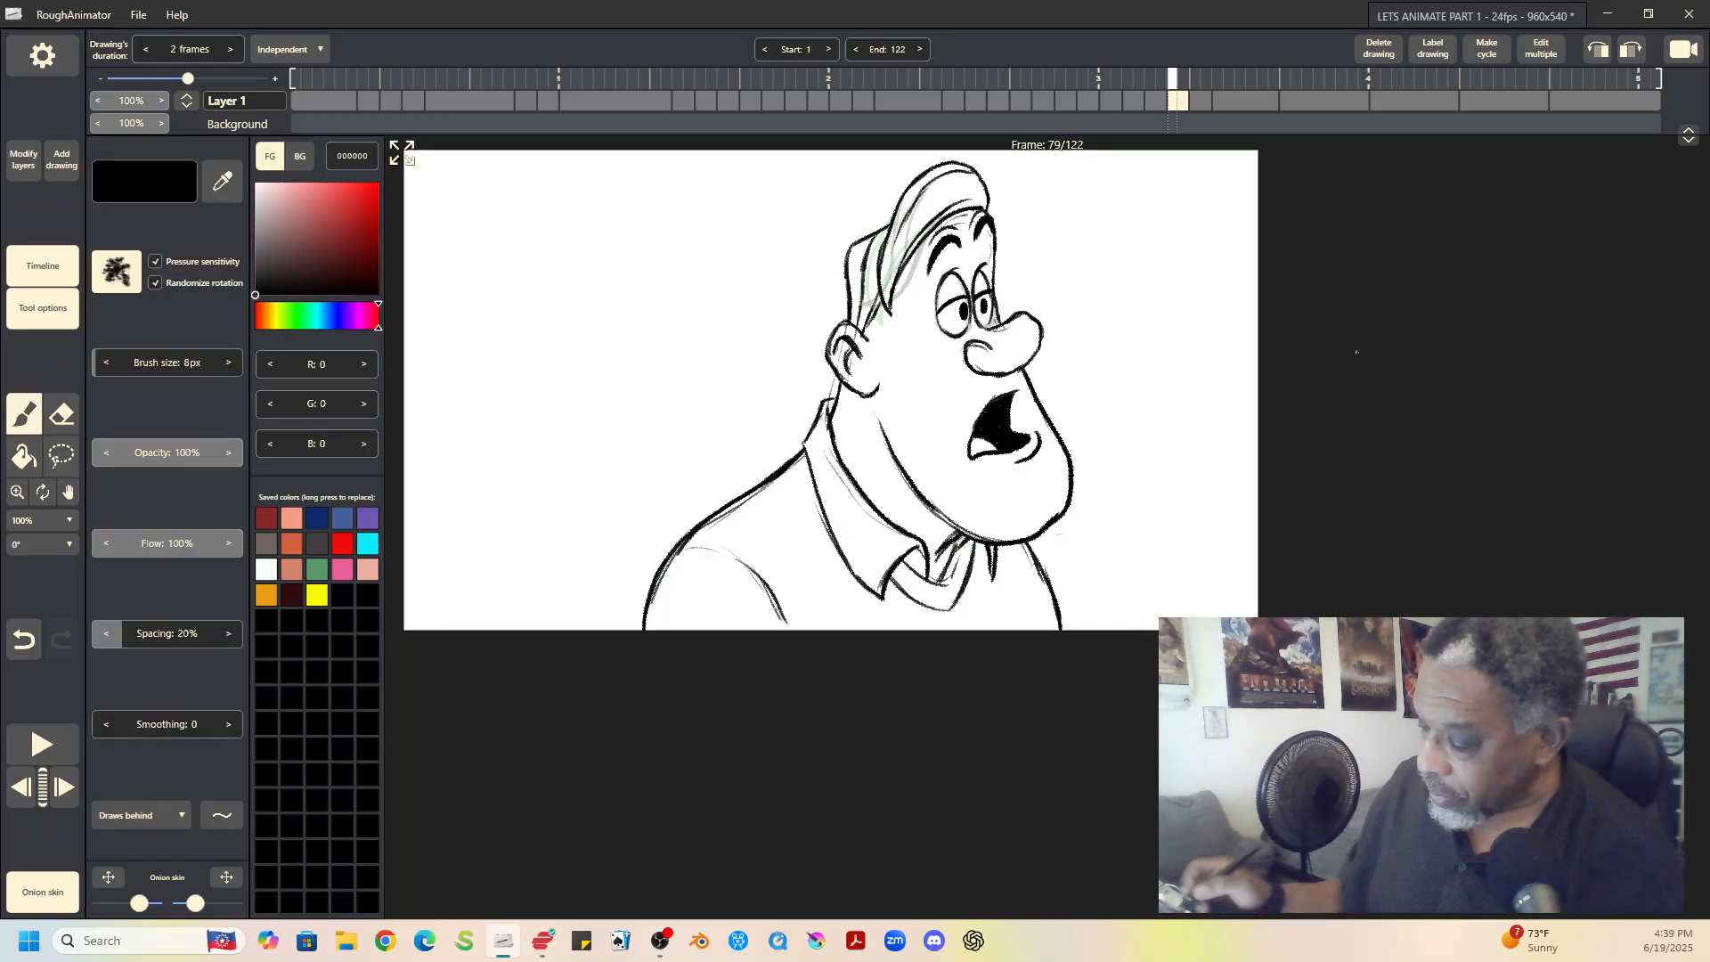
left_click(59, 744)
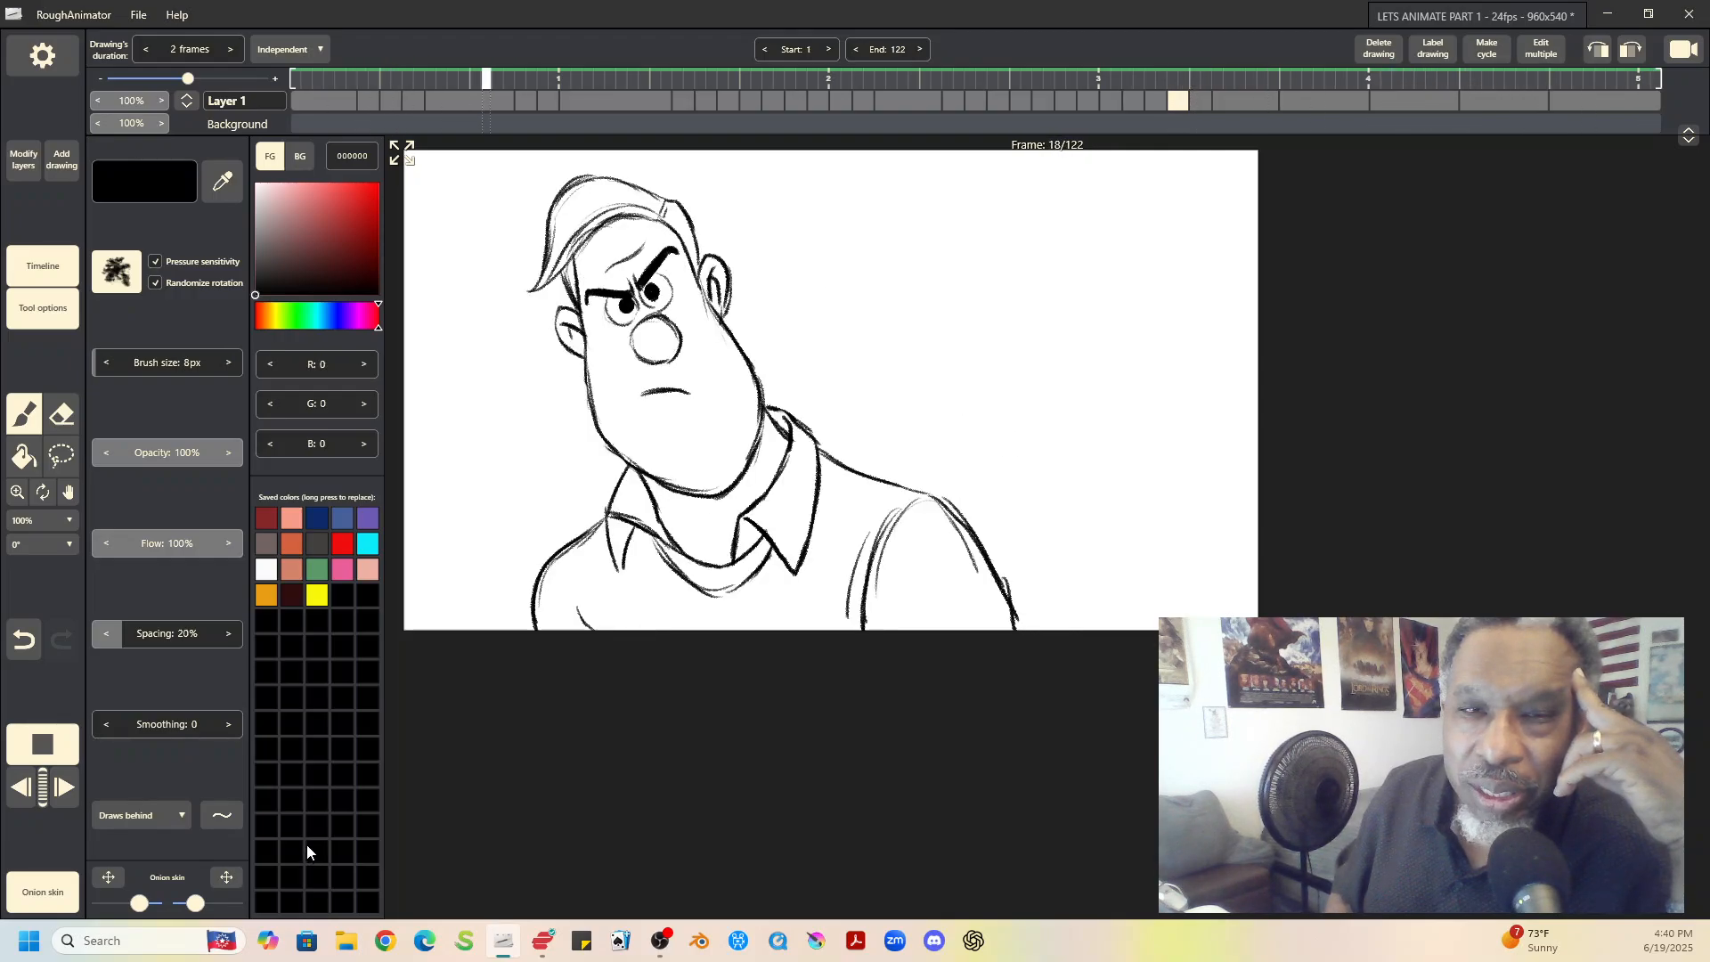
left_click(48, 745)
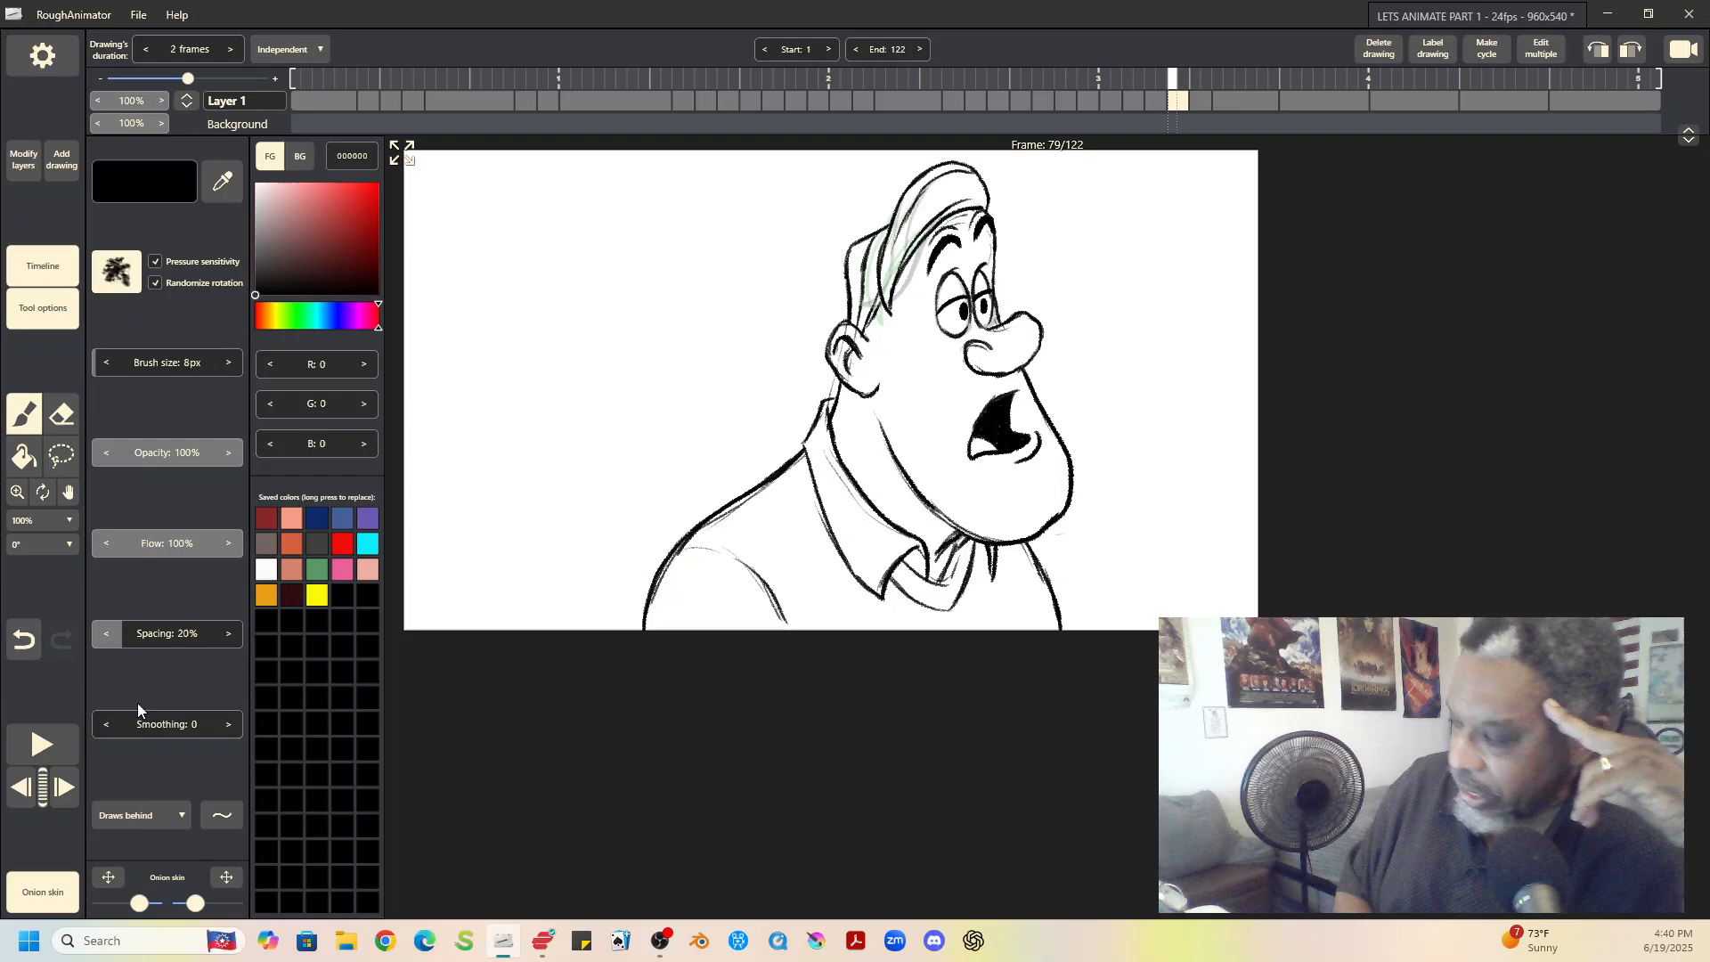
Step: Extend the frame 83 drawing's duration to 8 frames and then to 10 frames, playing the animation to check each timing
left_click(1247, 99)
left_click(1305, 101)
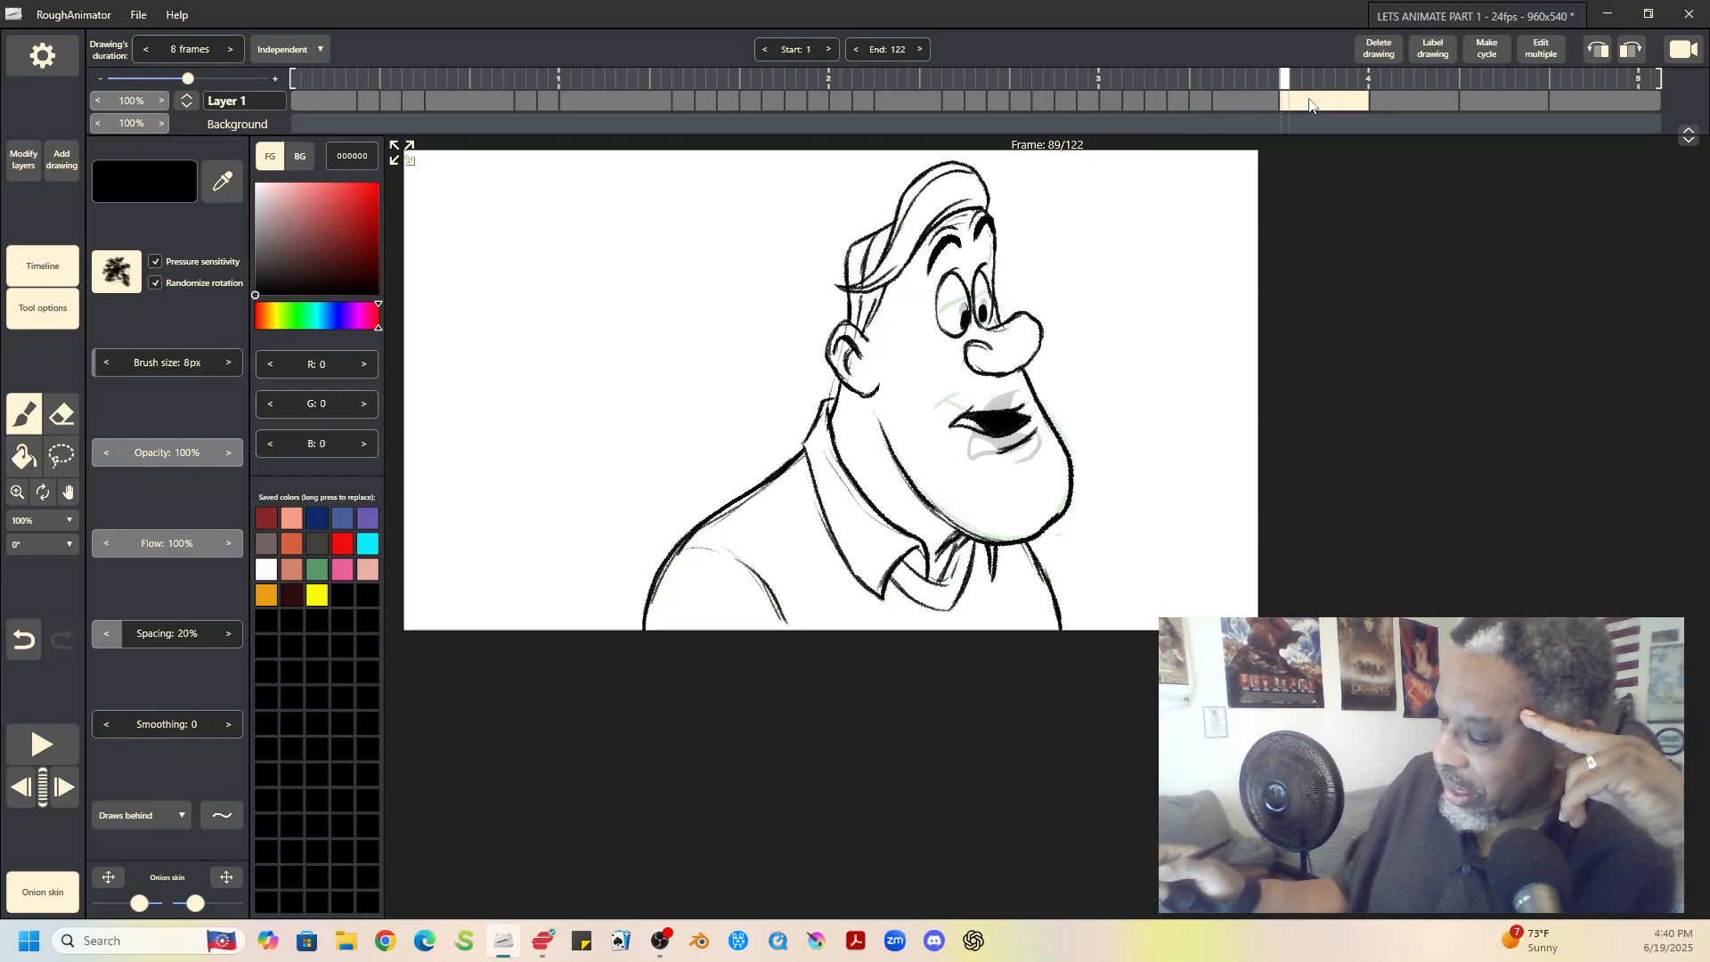
left_click(1262, 104)
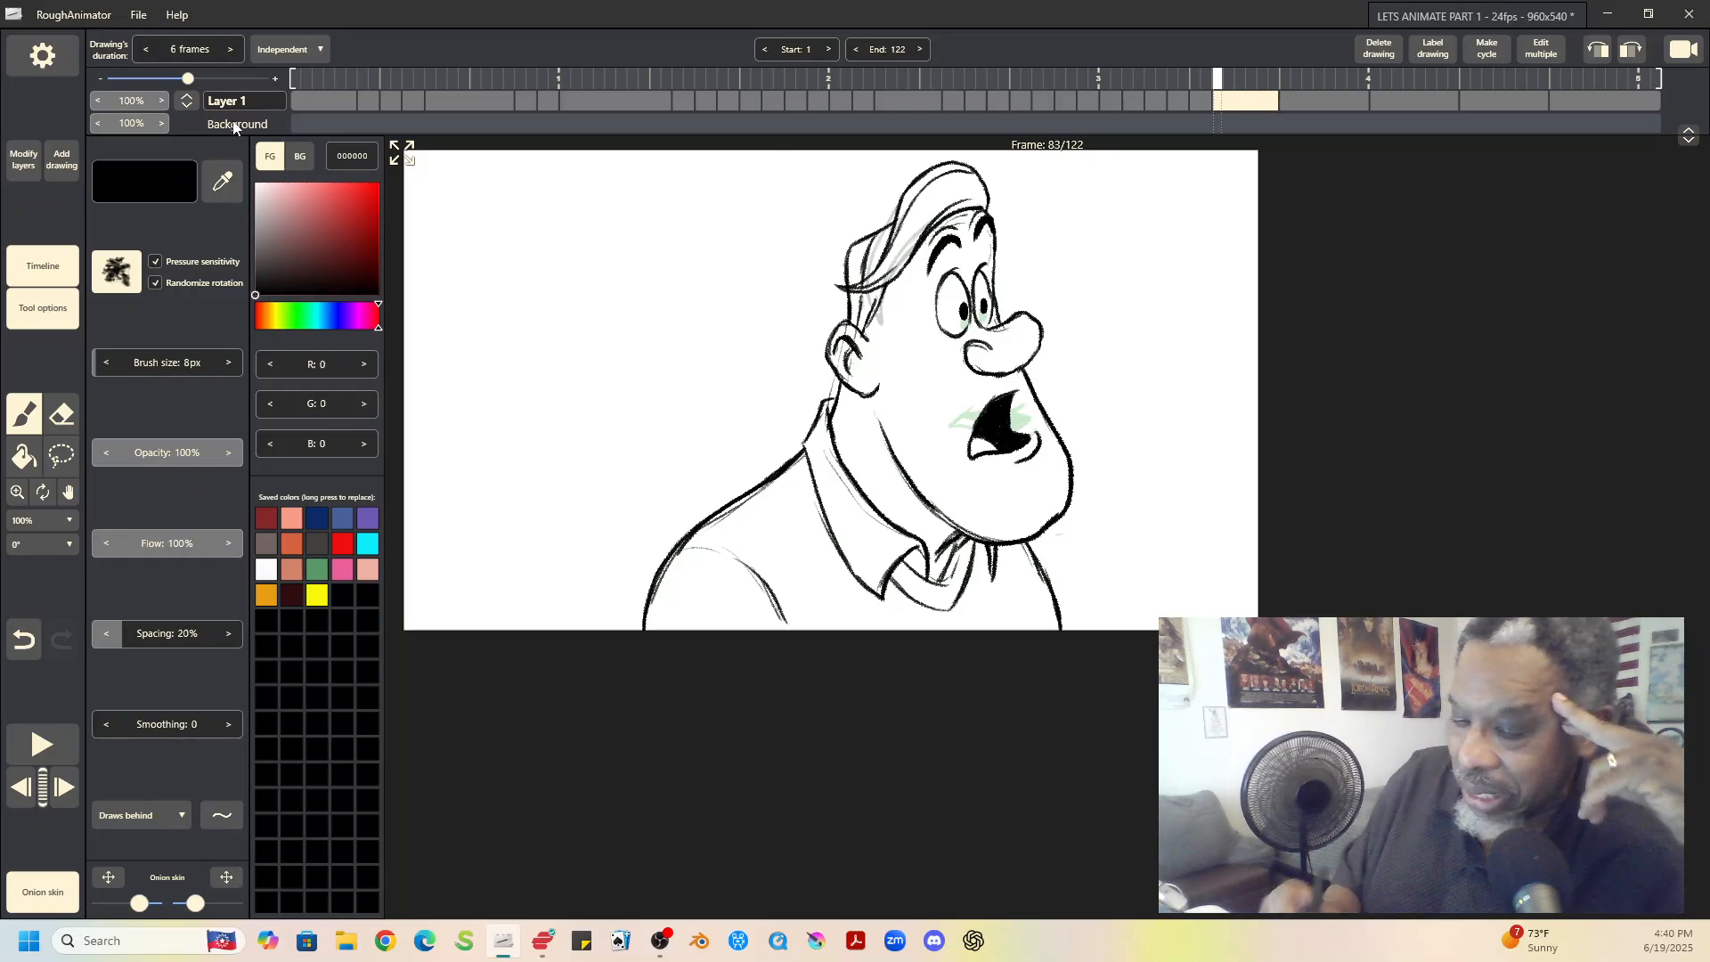
left_click(39, 748)
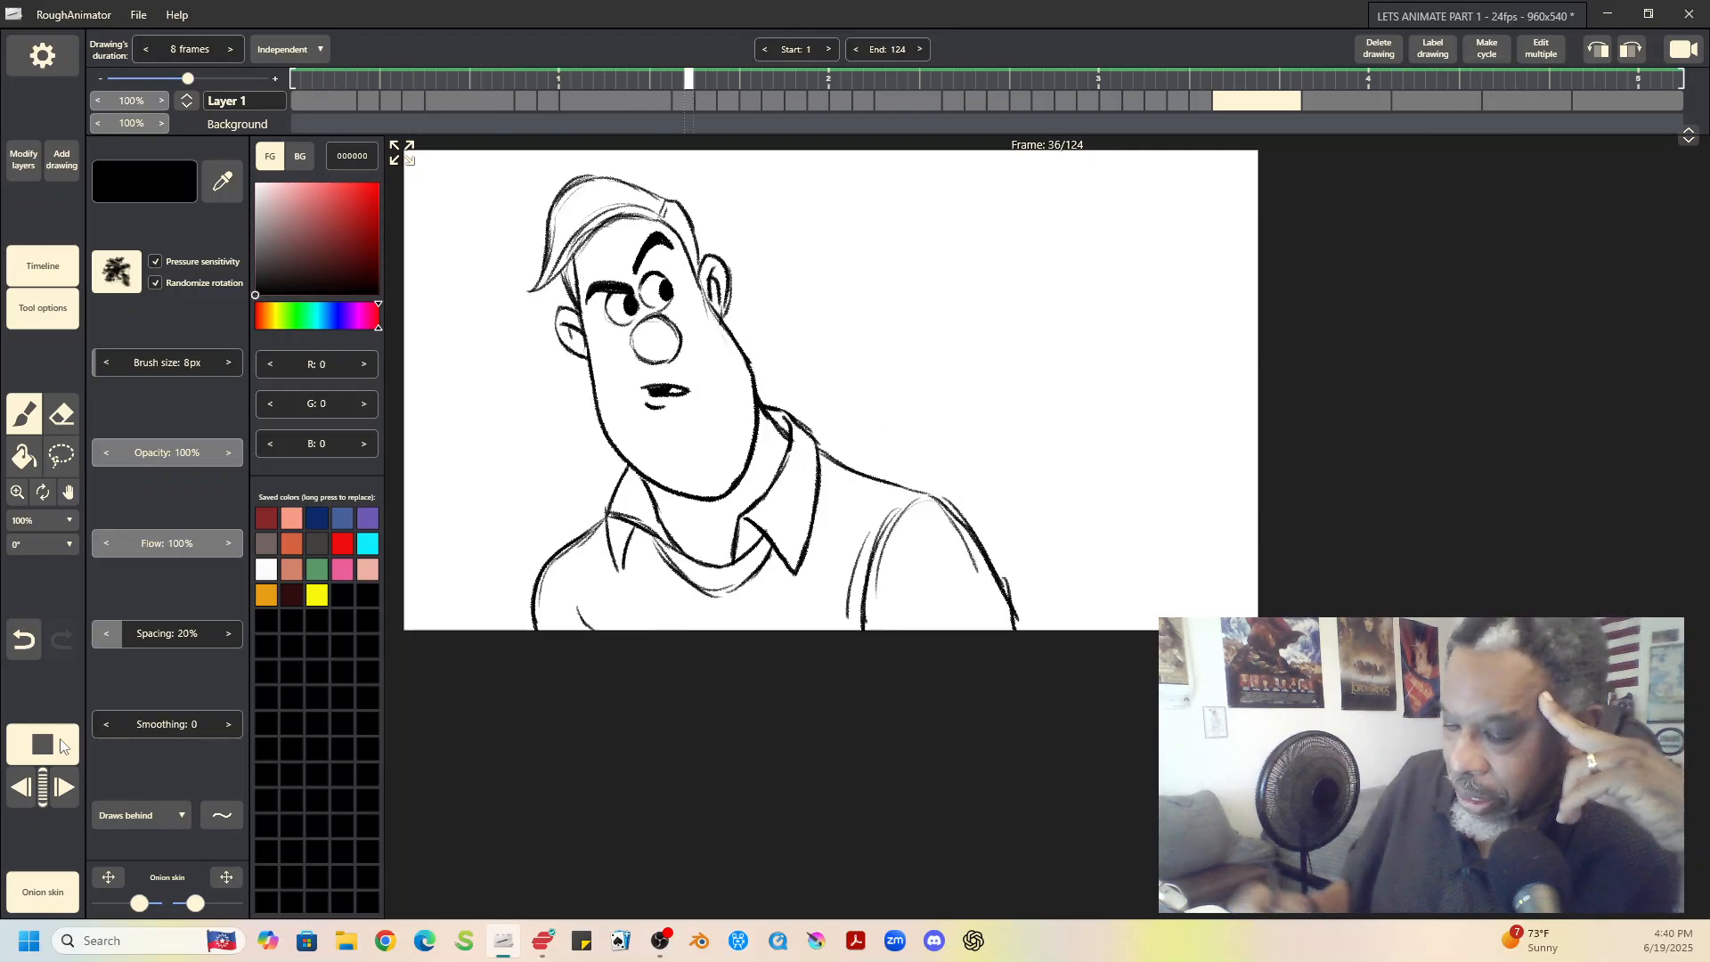
key("space")
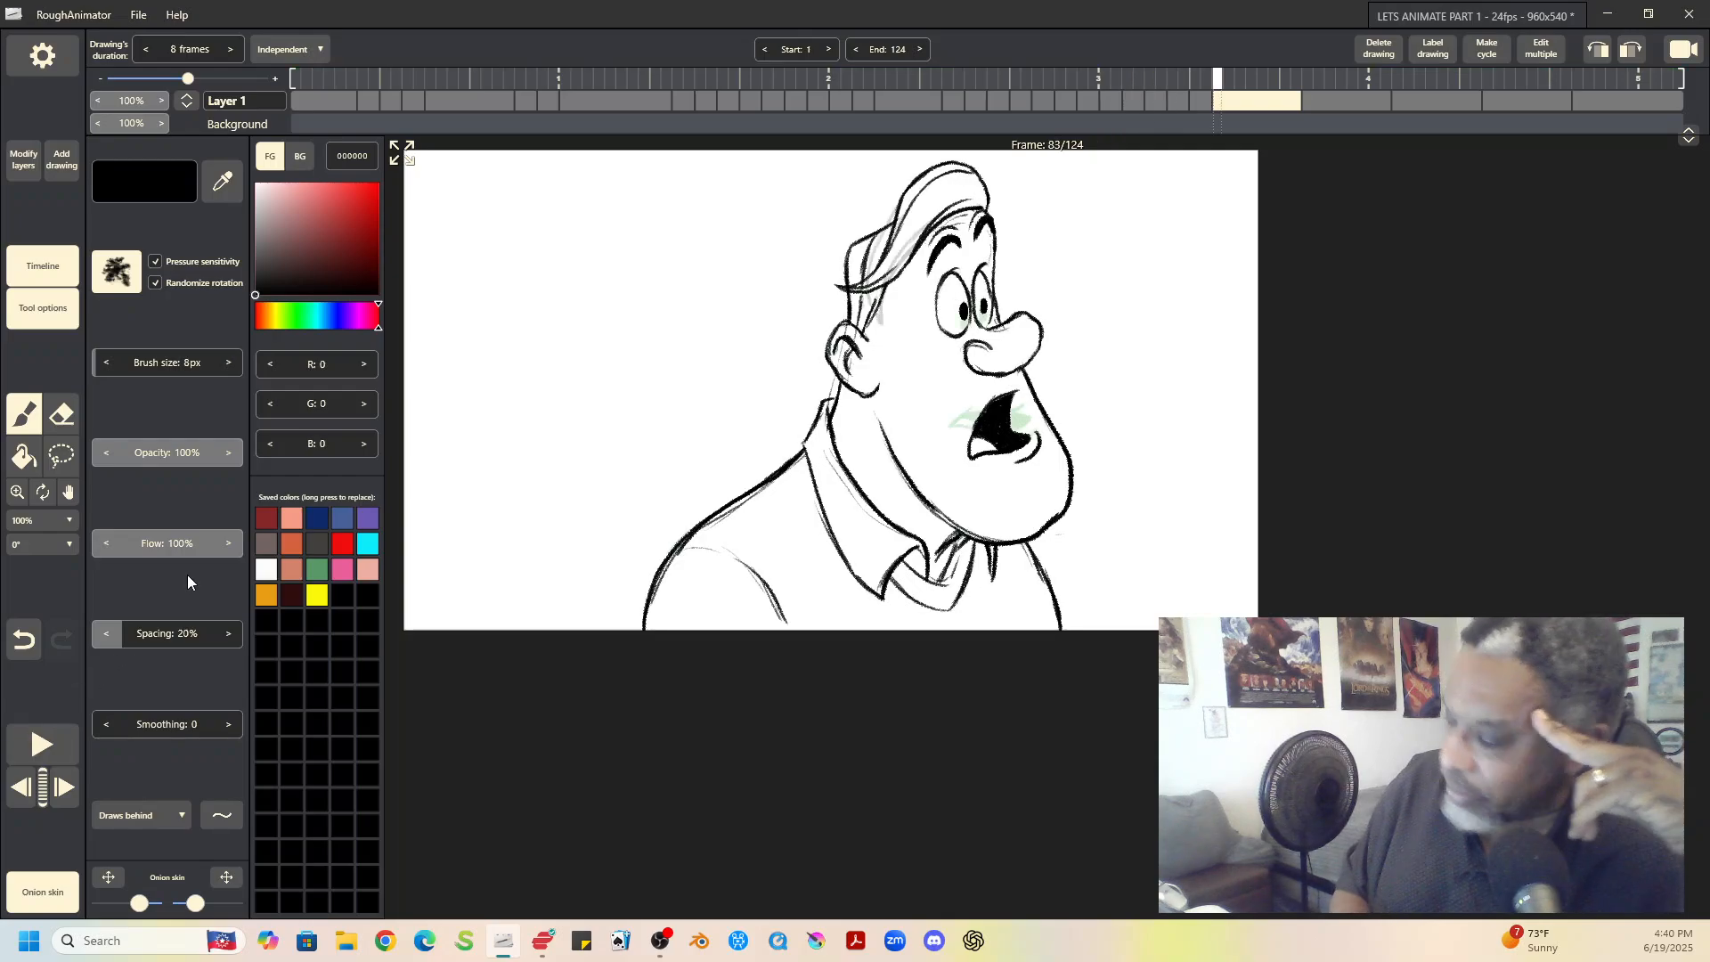
left_click(37, 744)
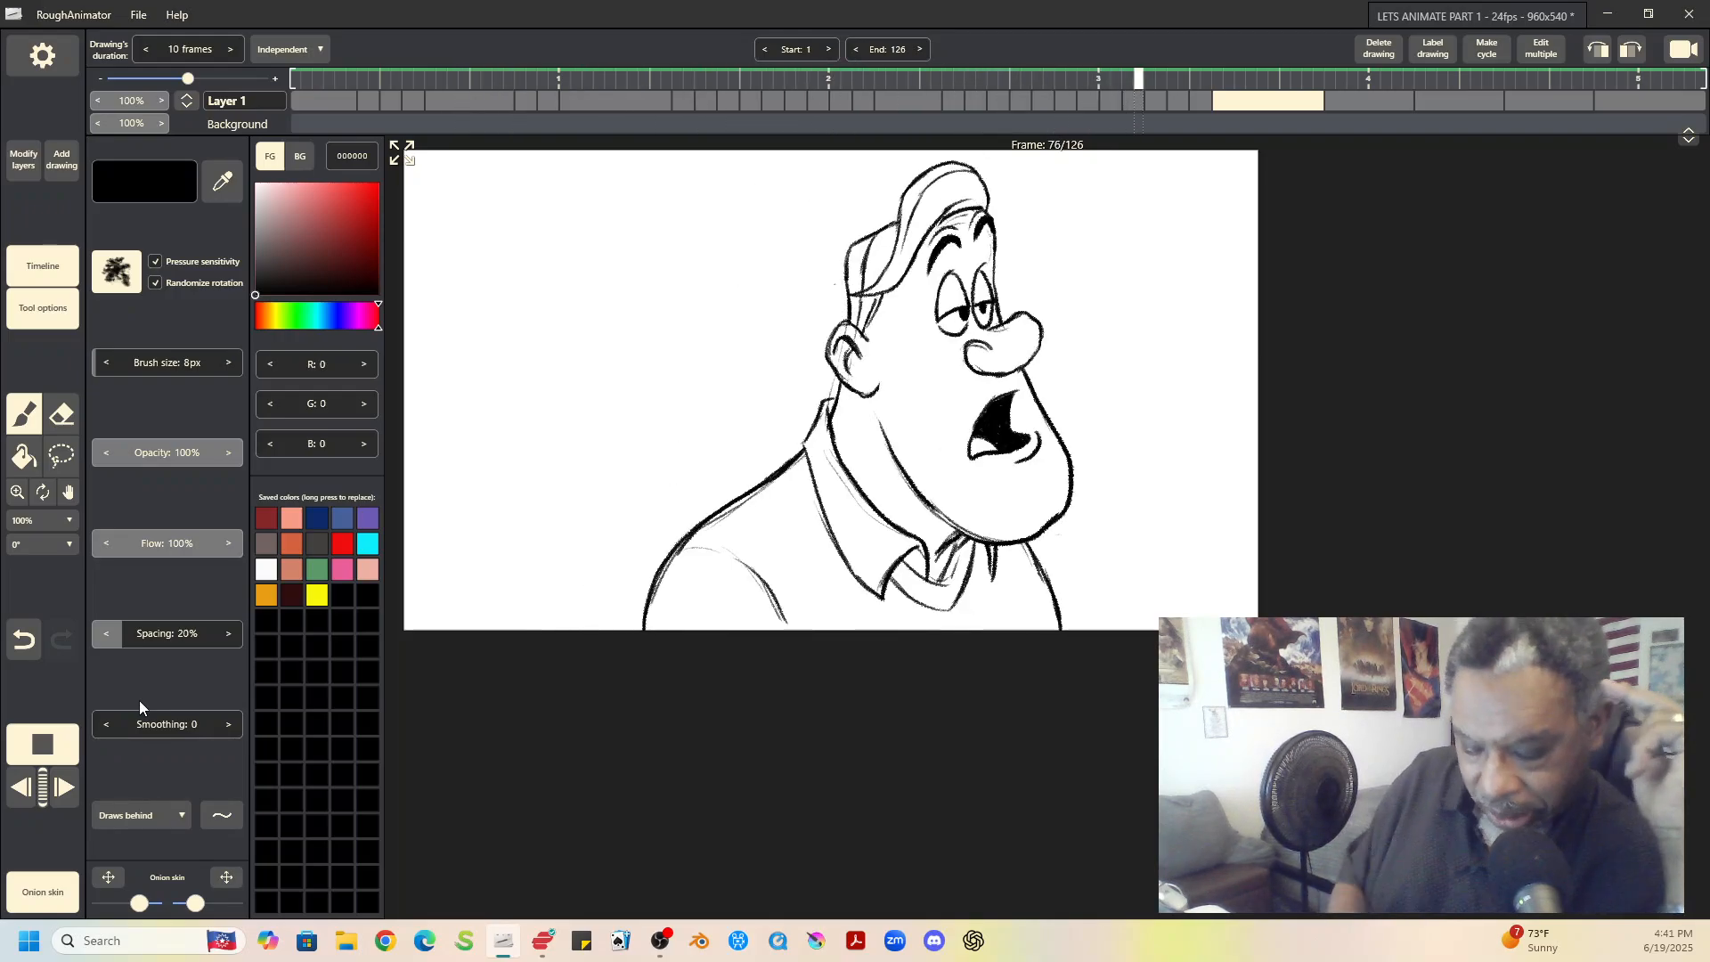
key("space")
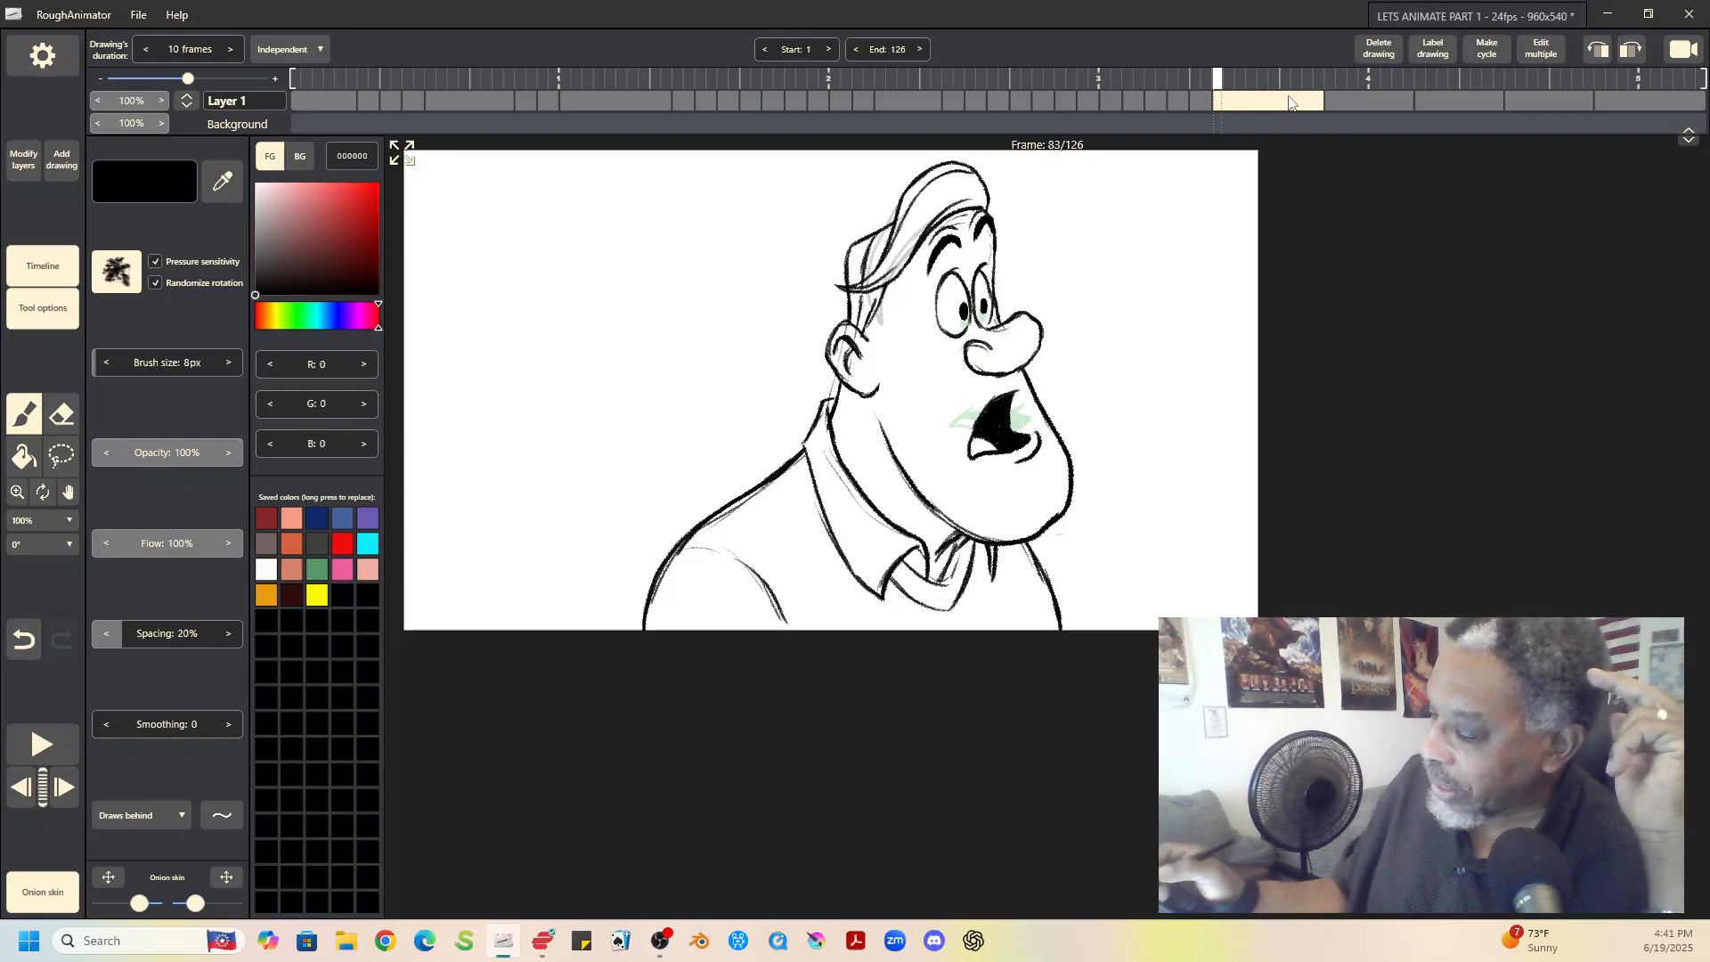
Step: Set the frame 83 drawing's duration to 12 frames and play the animation to check the longer hold
left_click(230, 50)
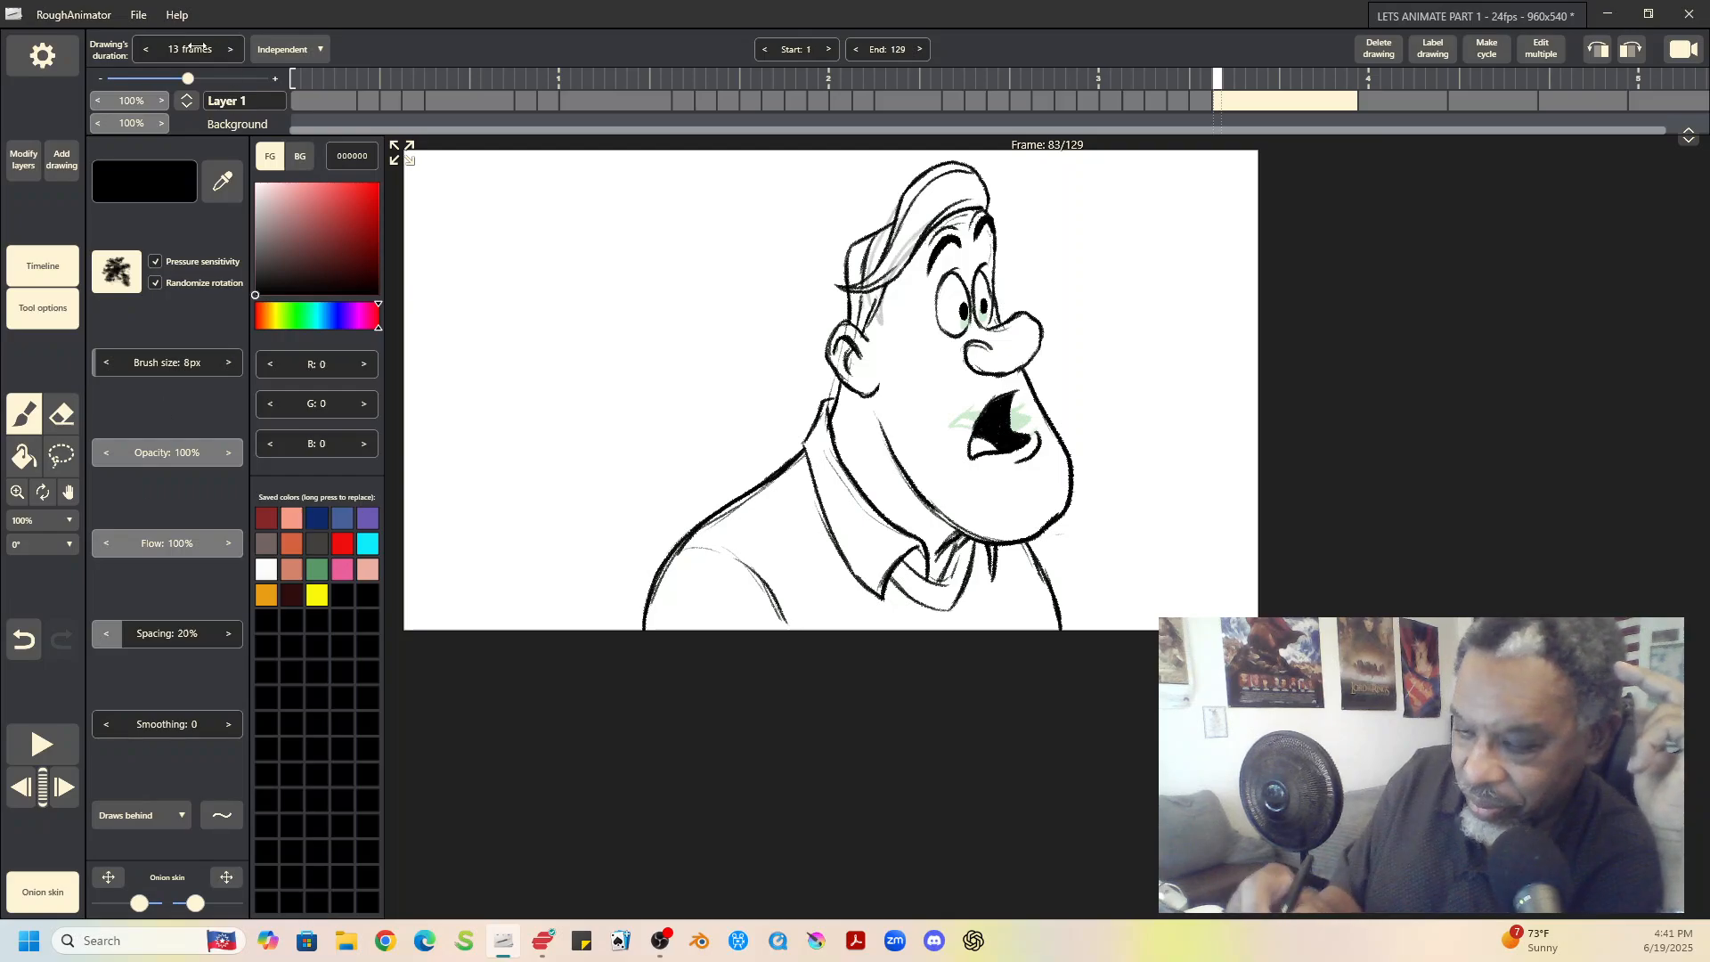
left_click(146, 51)
left_click(46, 744)
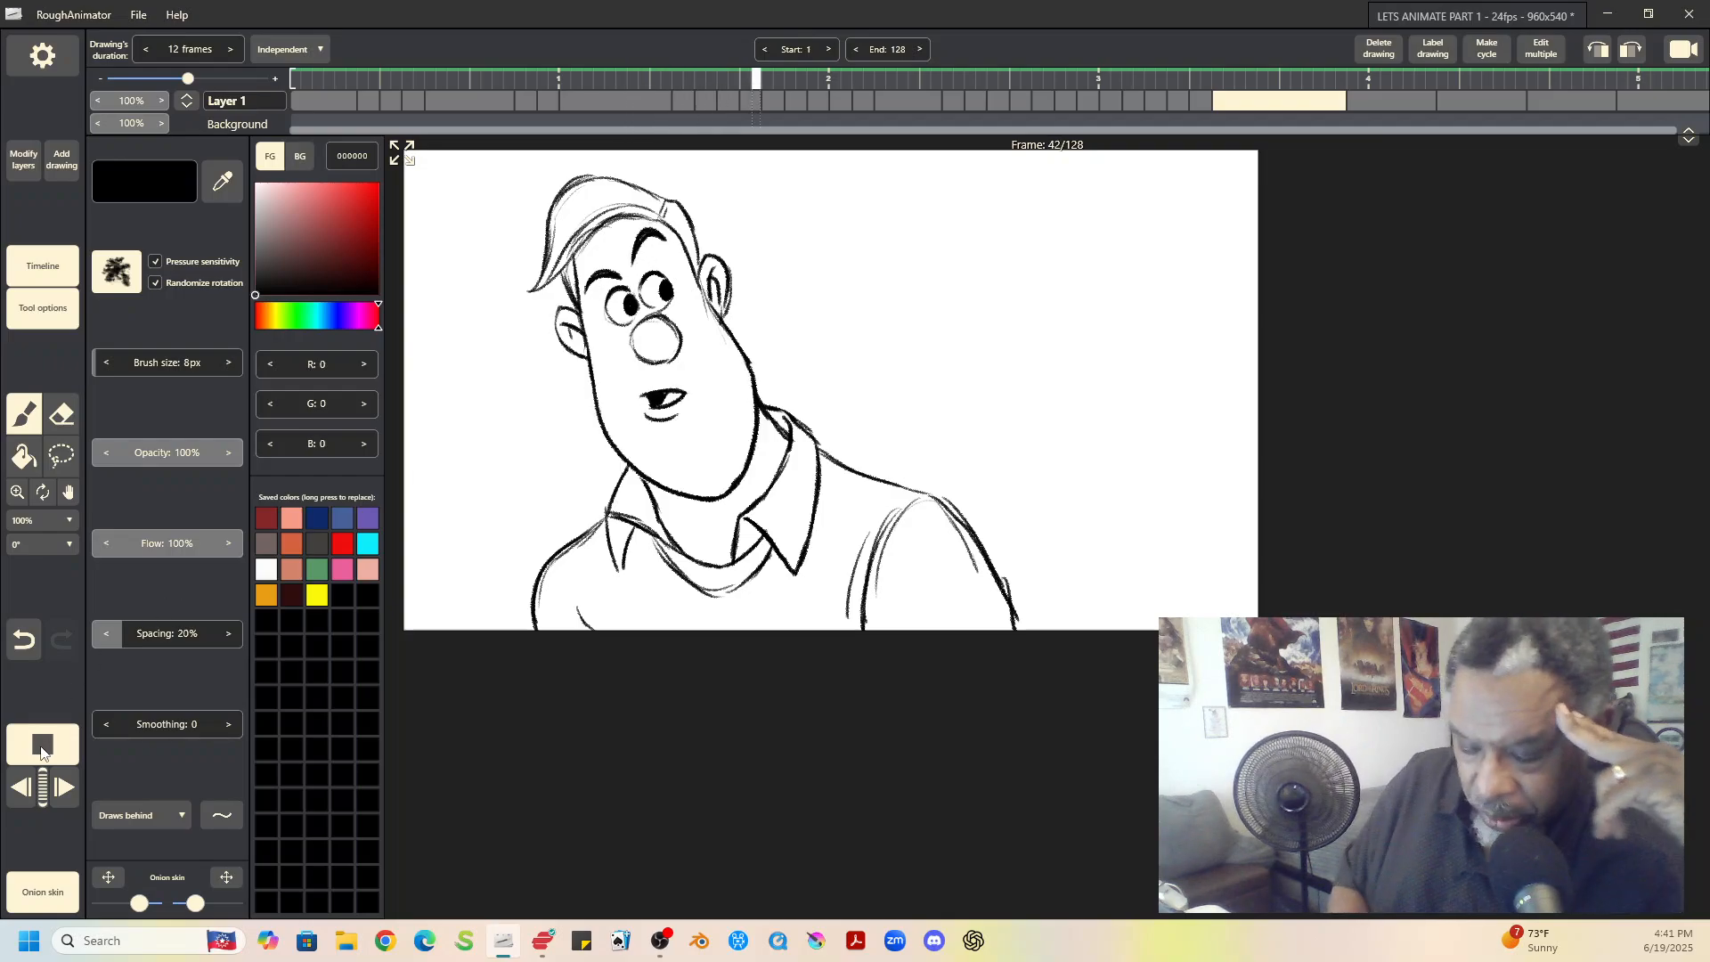
left_click(1305, 100)
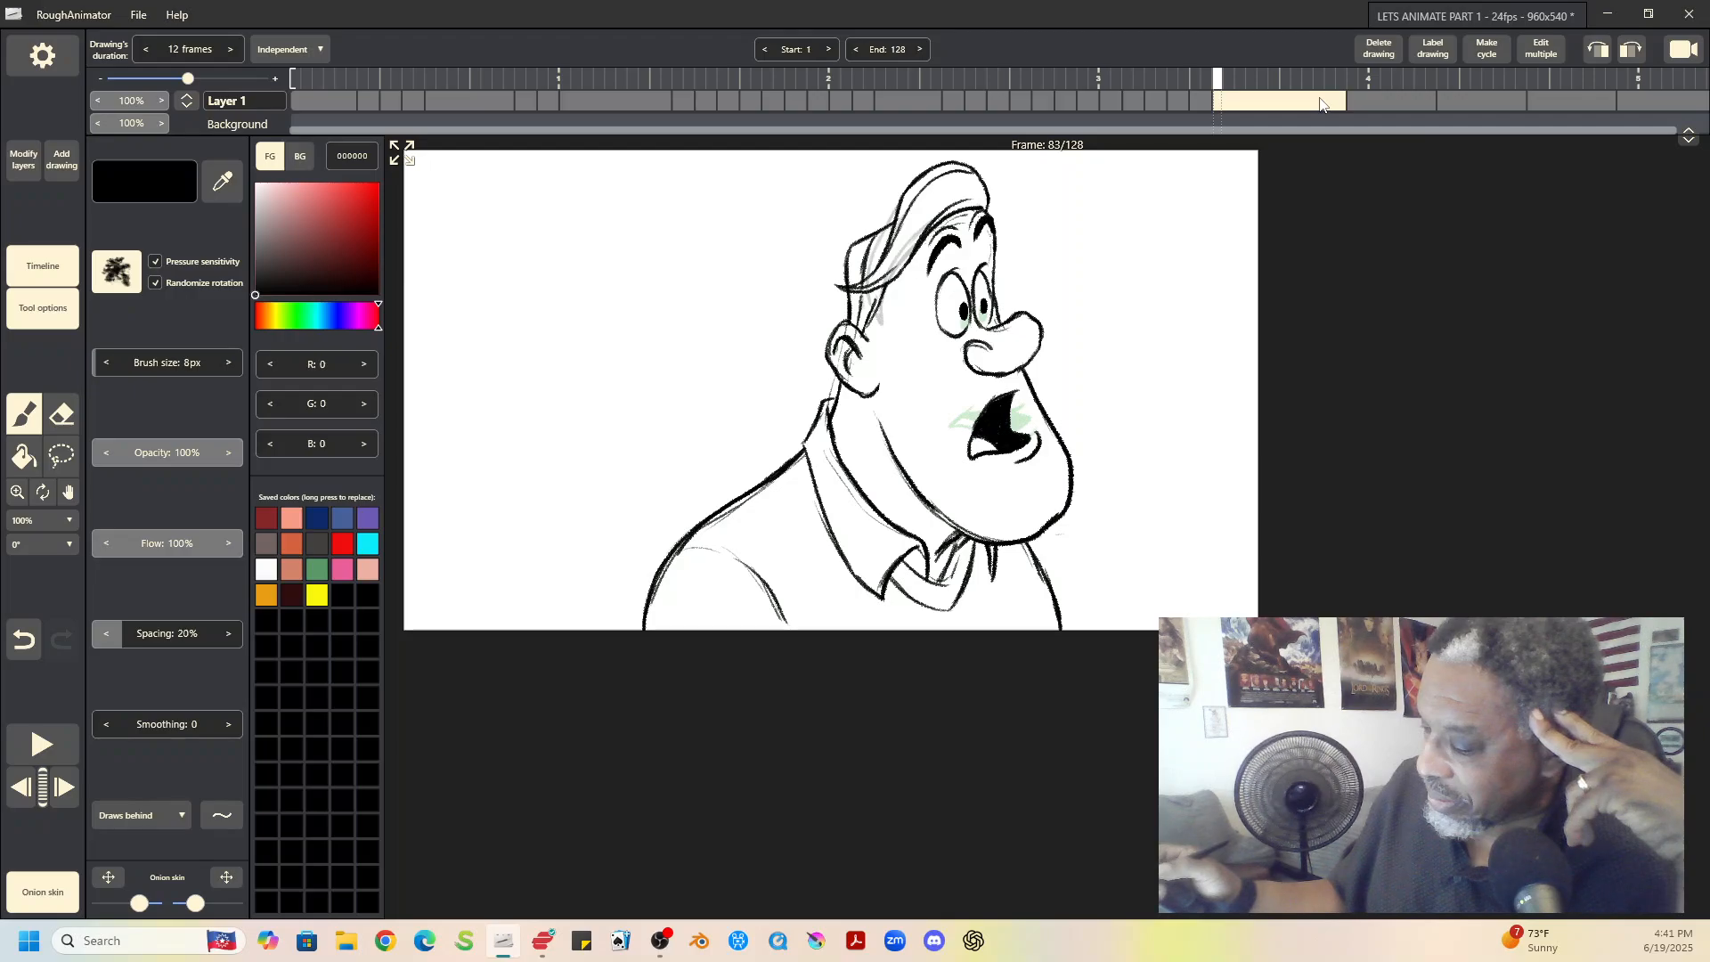
Step: Compare the frame 81 and 83 drawings and play the animation again to review the timing
left_click(1201, 103)
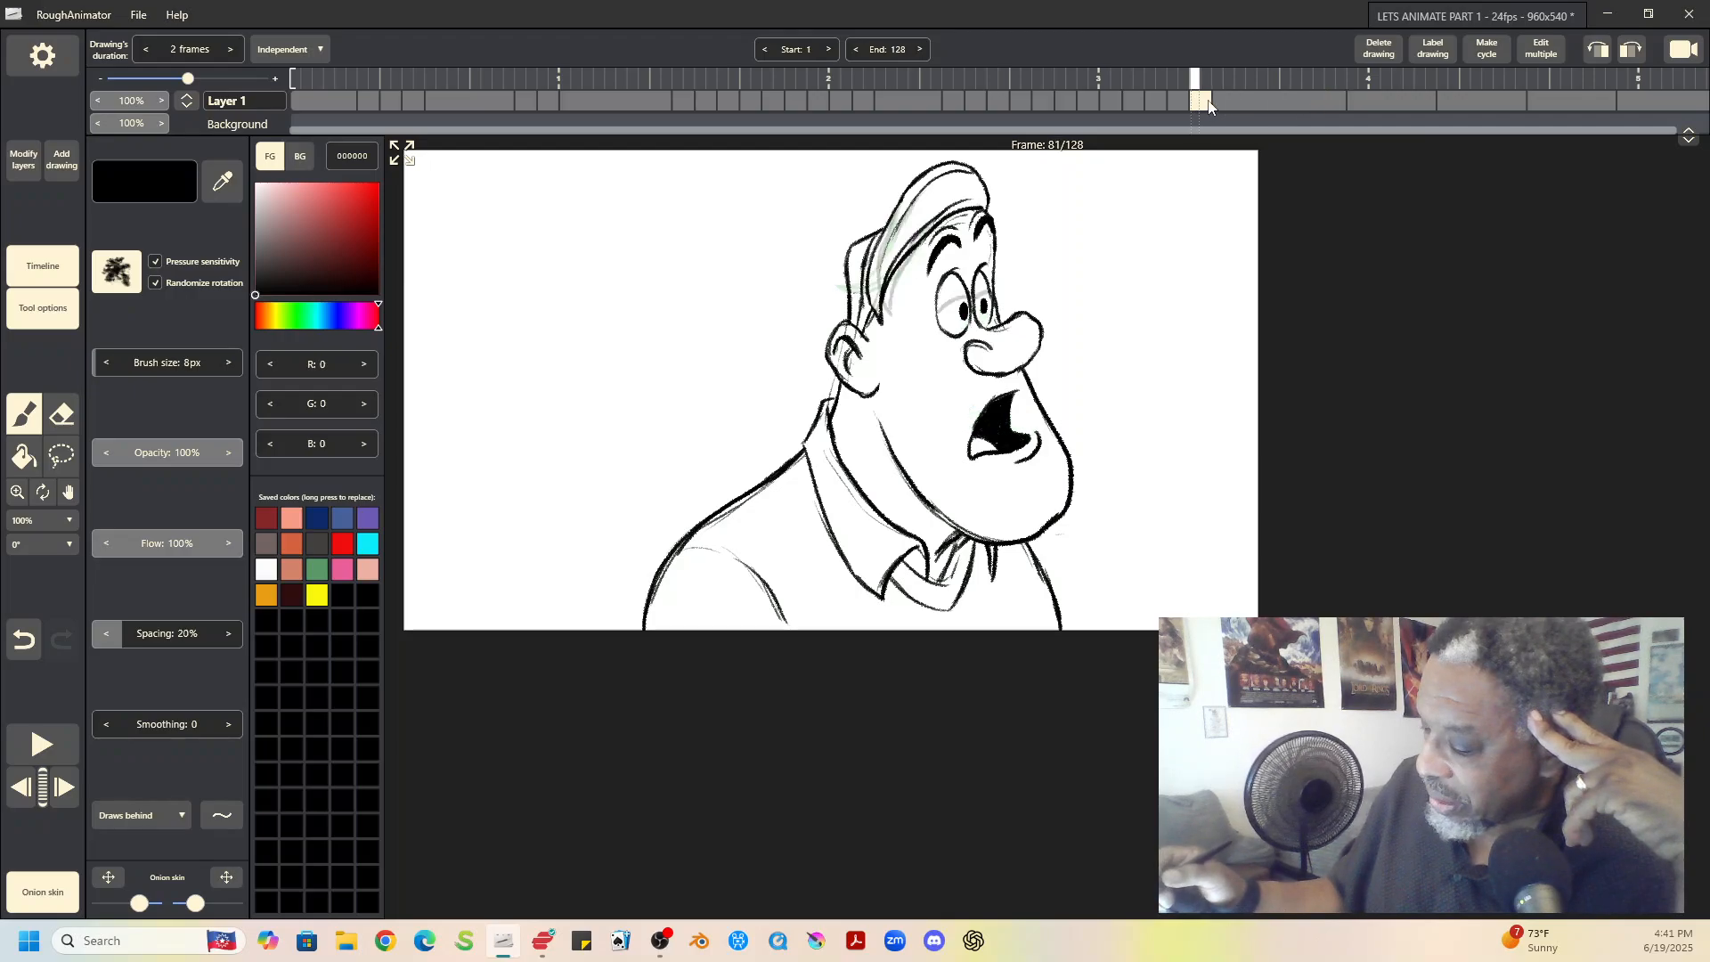
left_click(1266, 101)
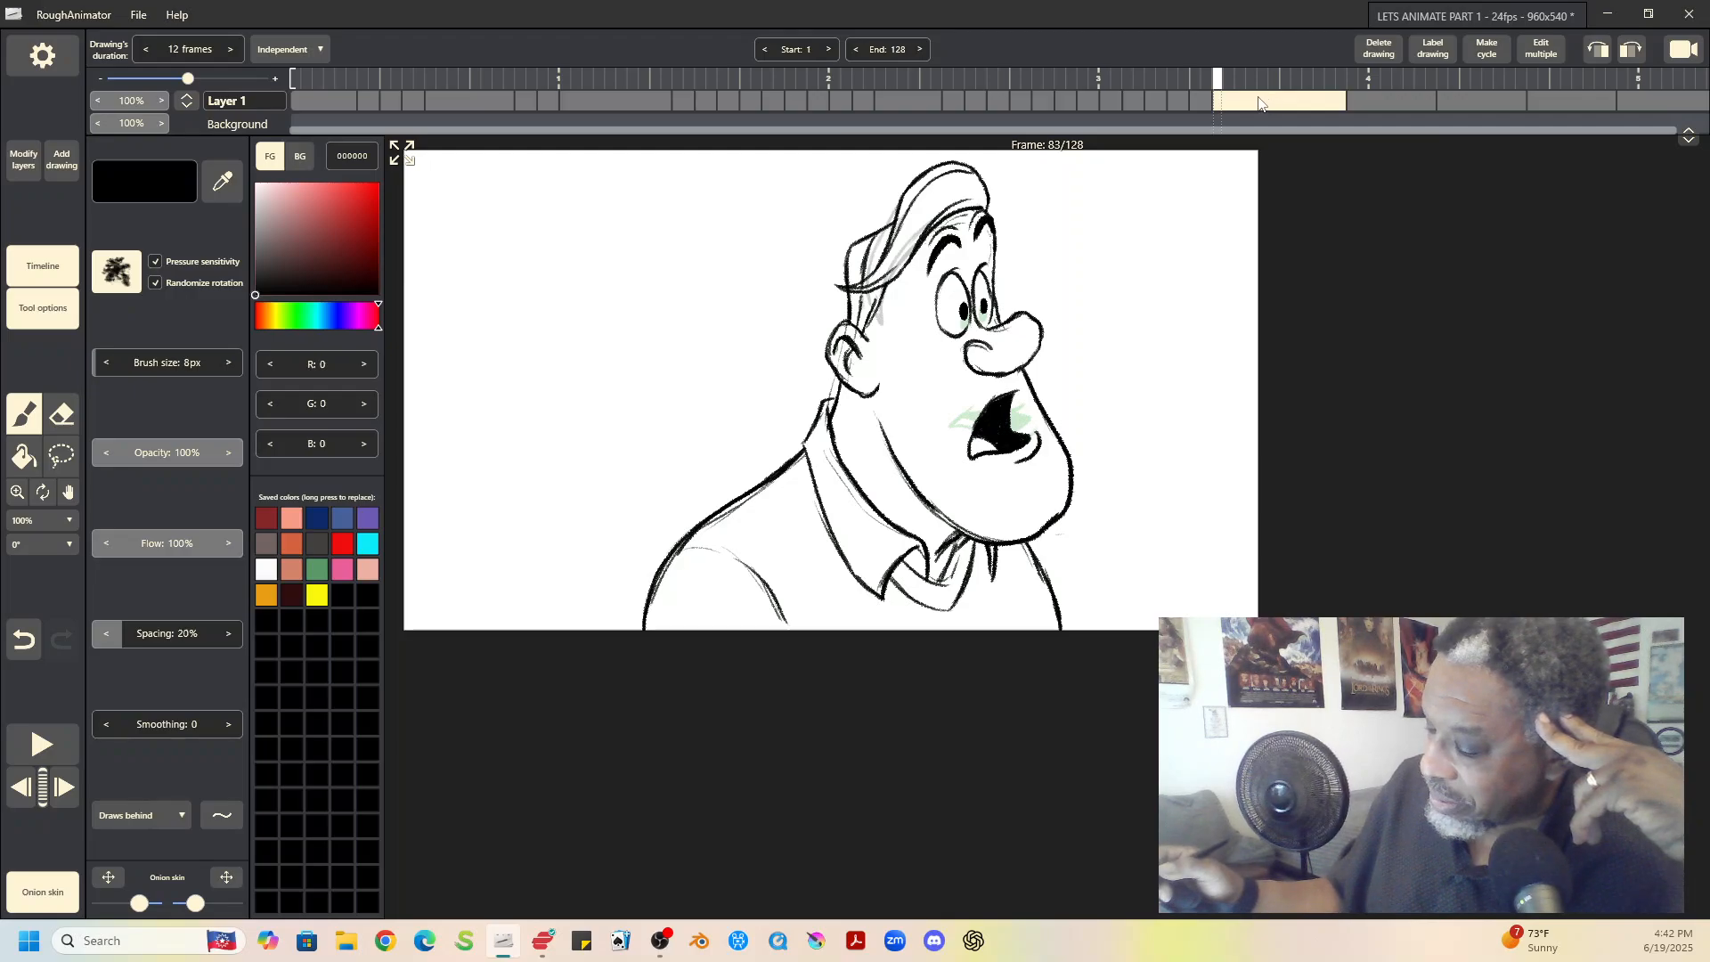
left_click(55, 742)
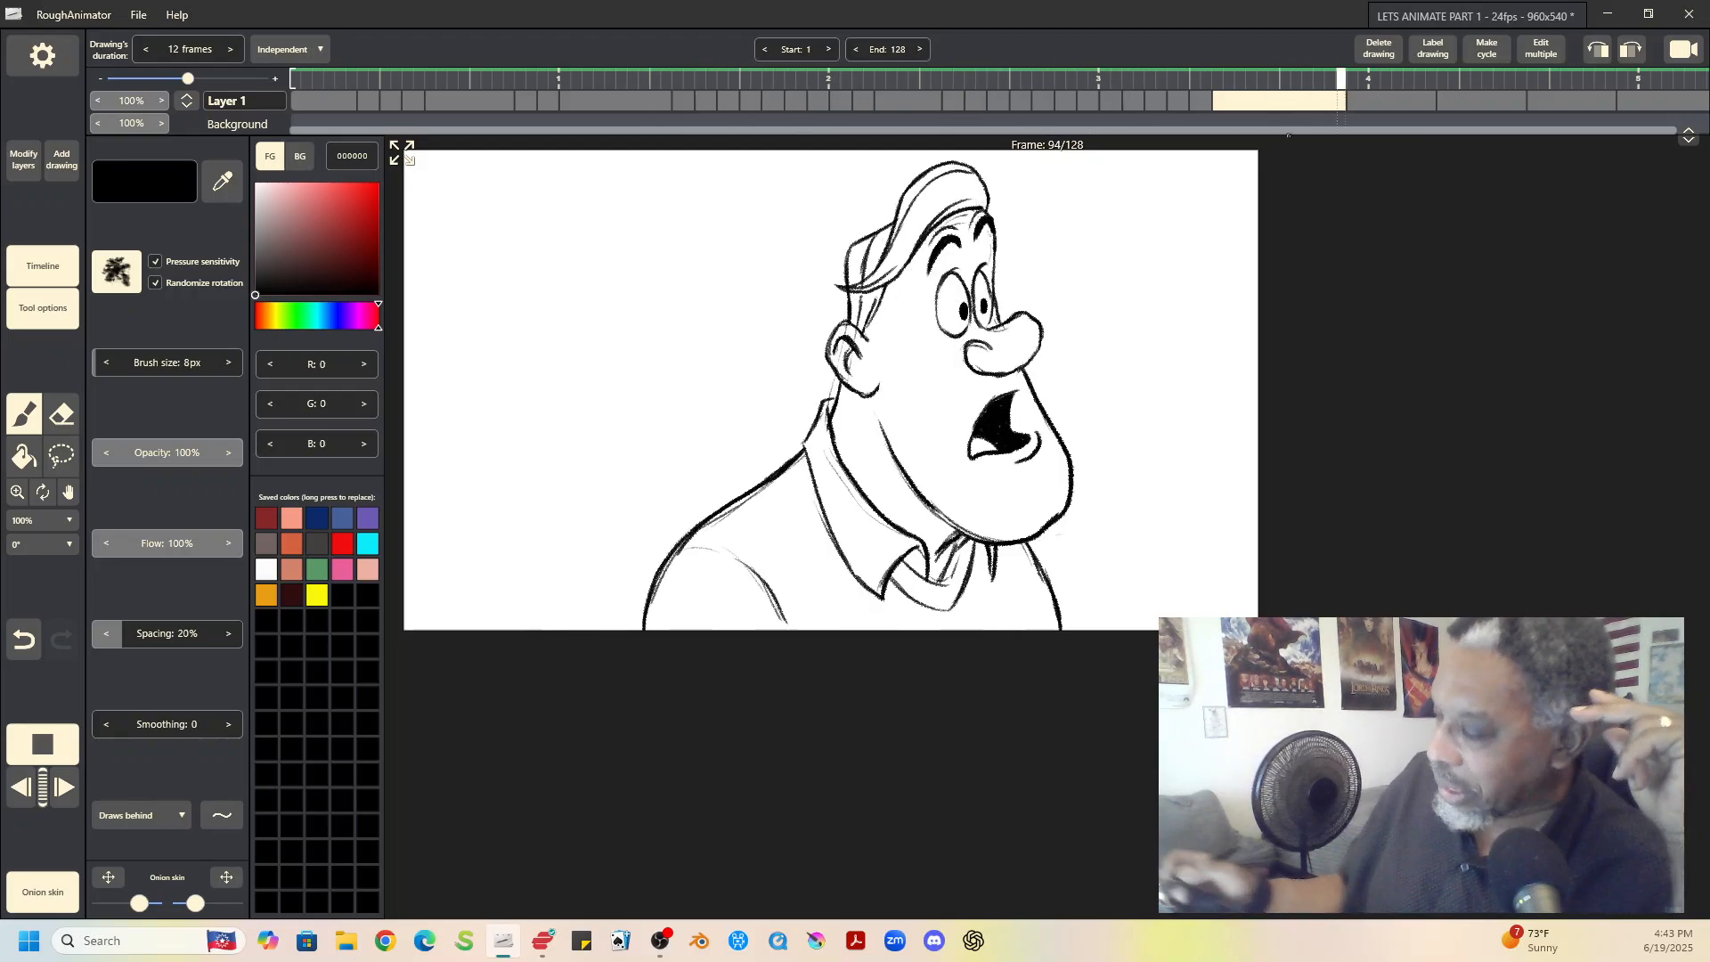
left_click(40, 741)
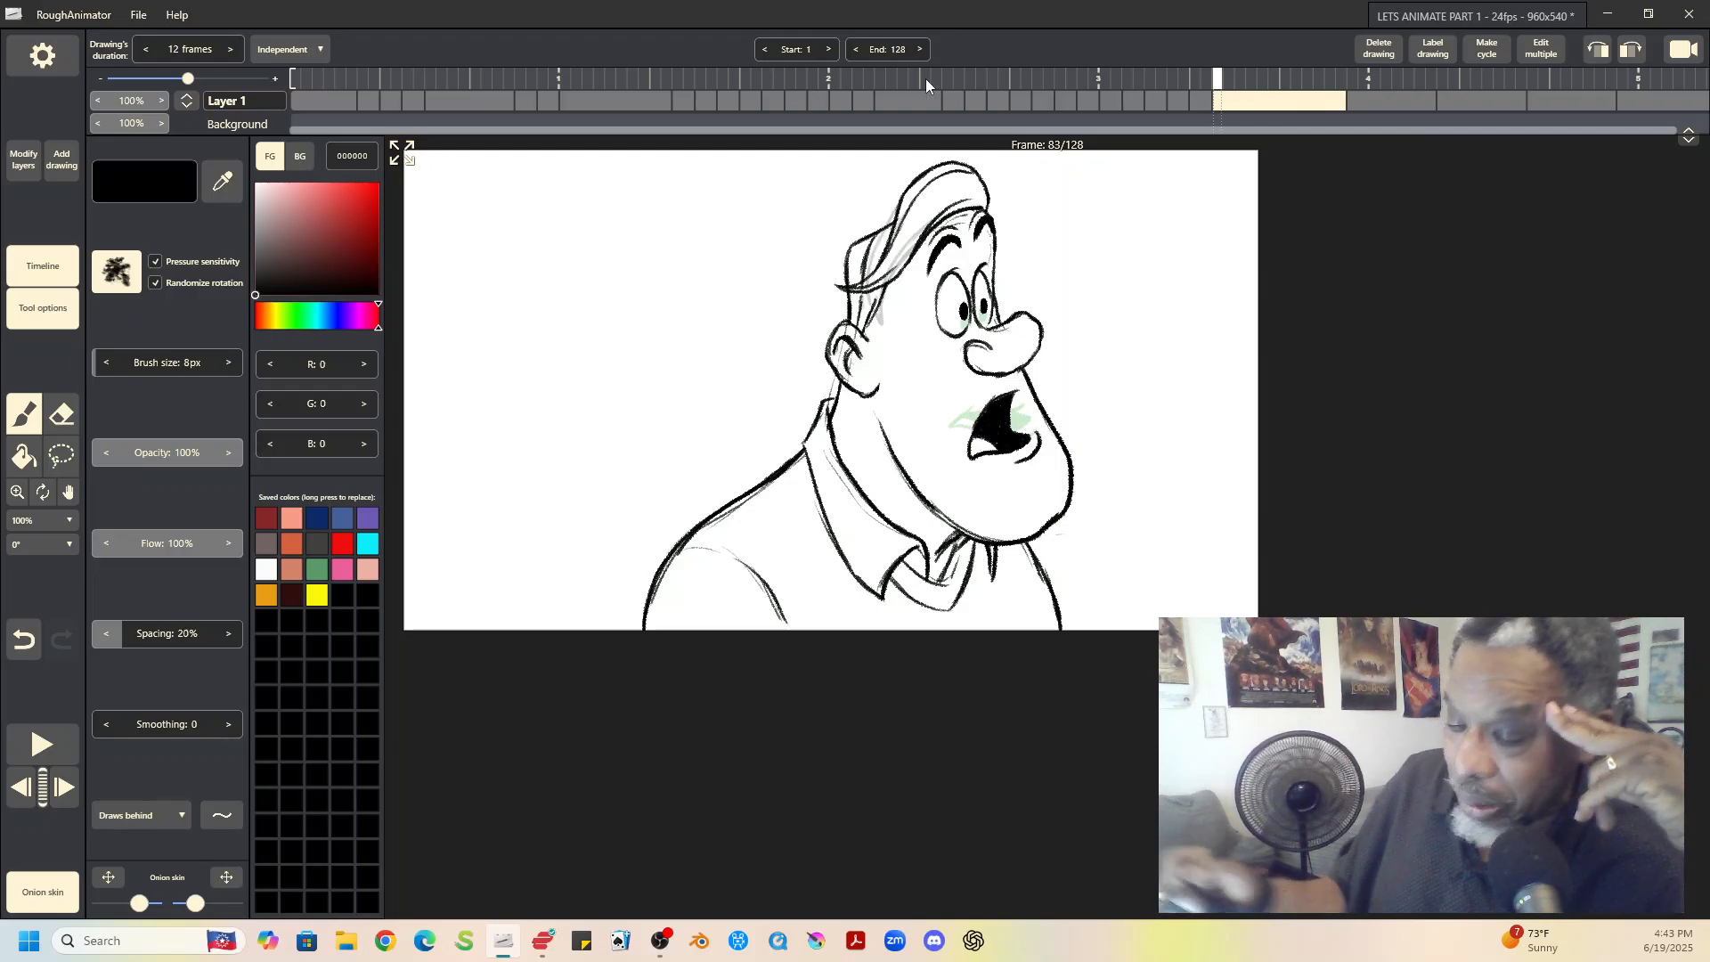
Step: Split the frame 83 drawing halfway with a duplicate, and add another duplicate directly after the frame 83 drawing
left_click(61, 165)
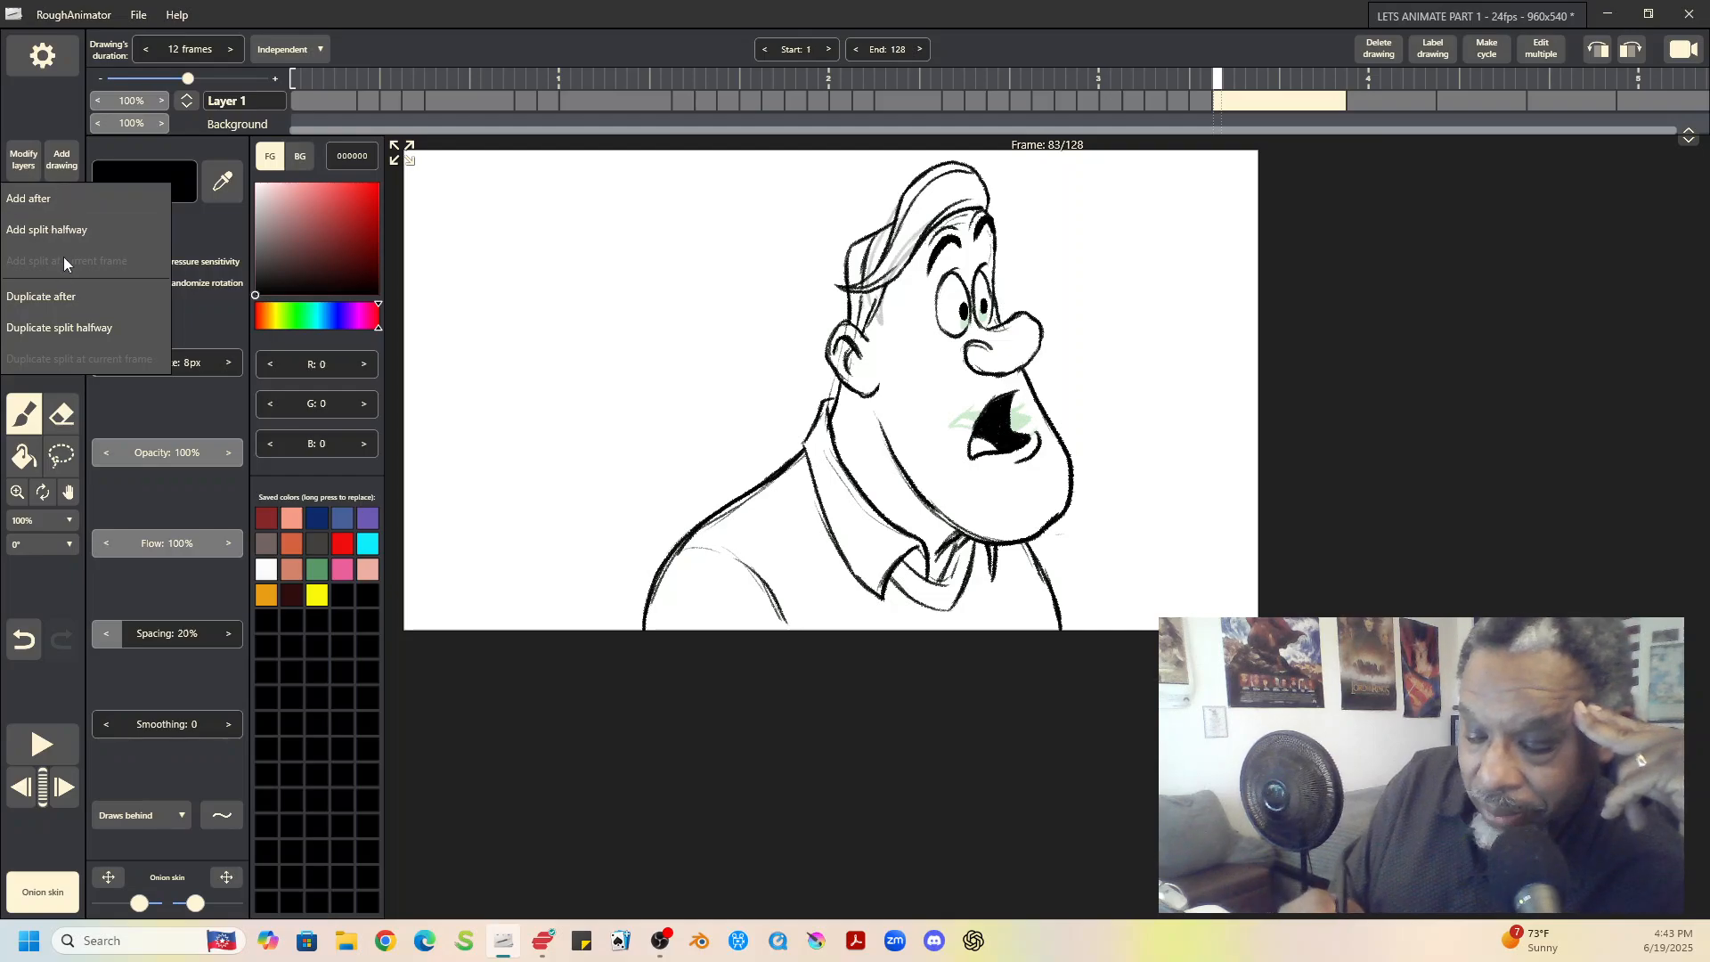
left_click(70, 329)
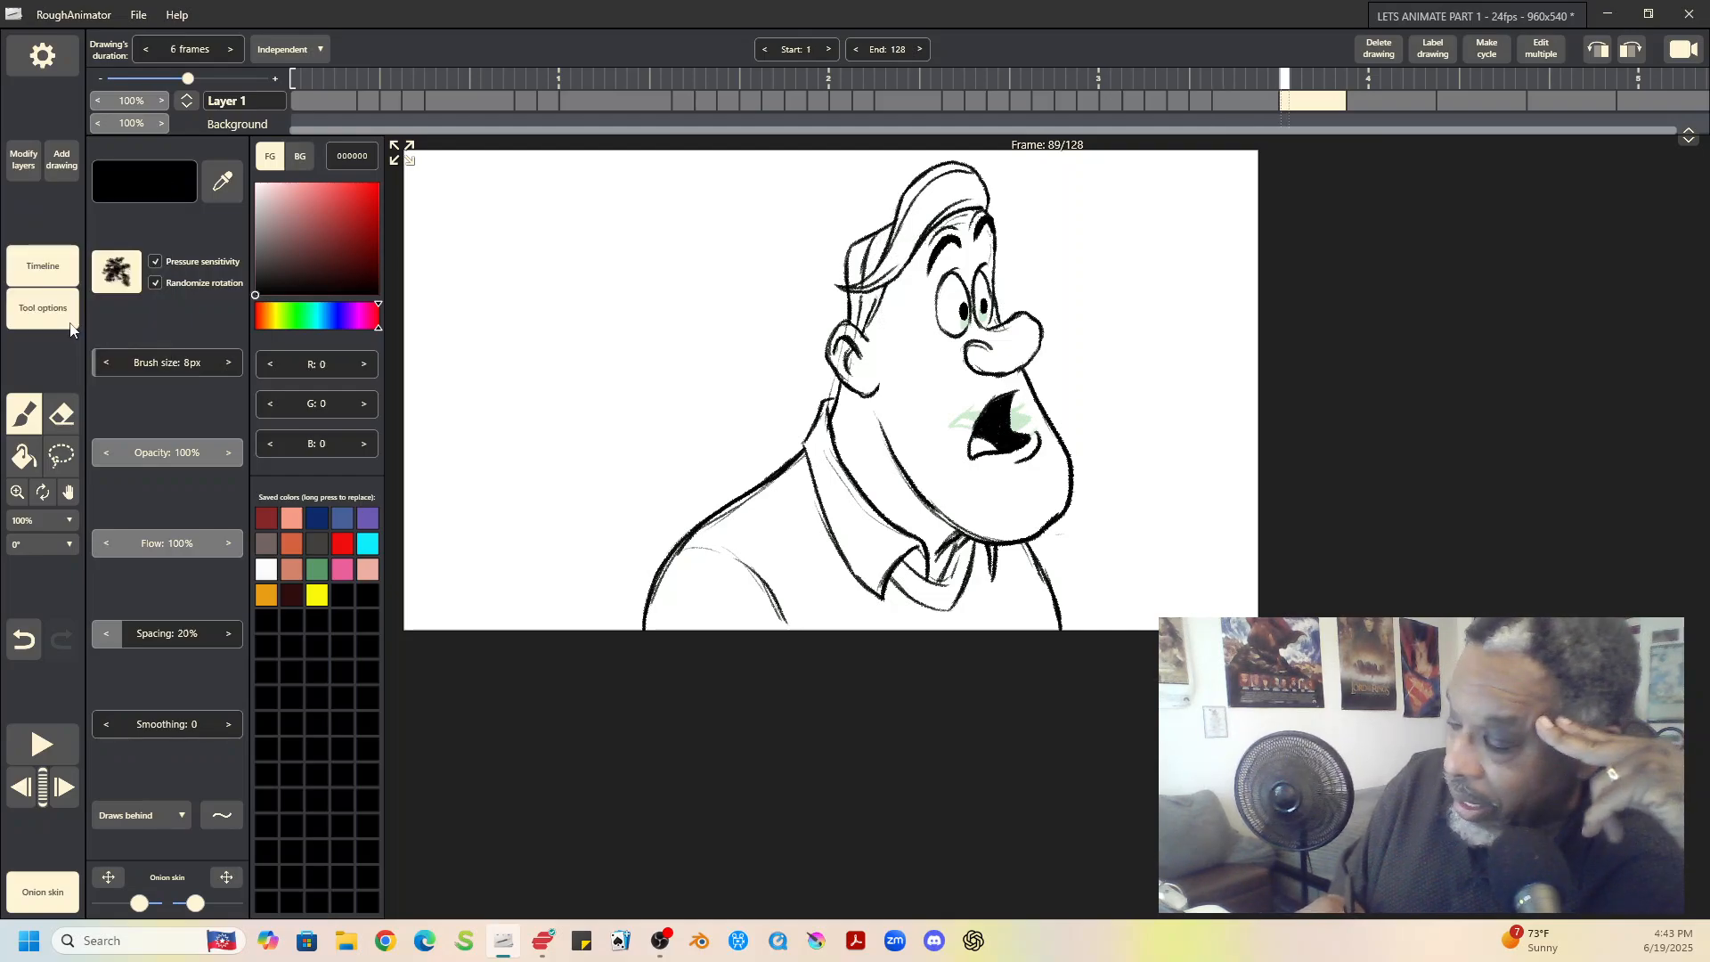
left_click(1256, 100)
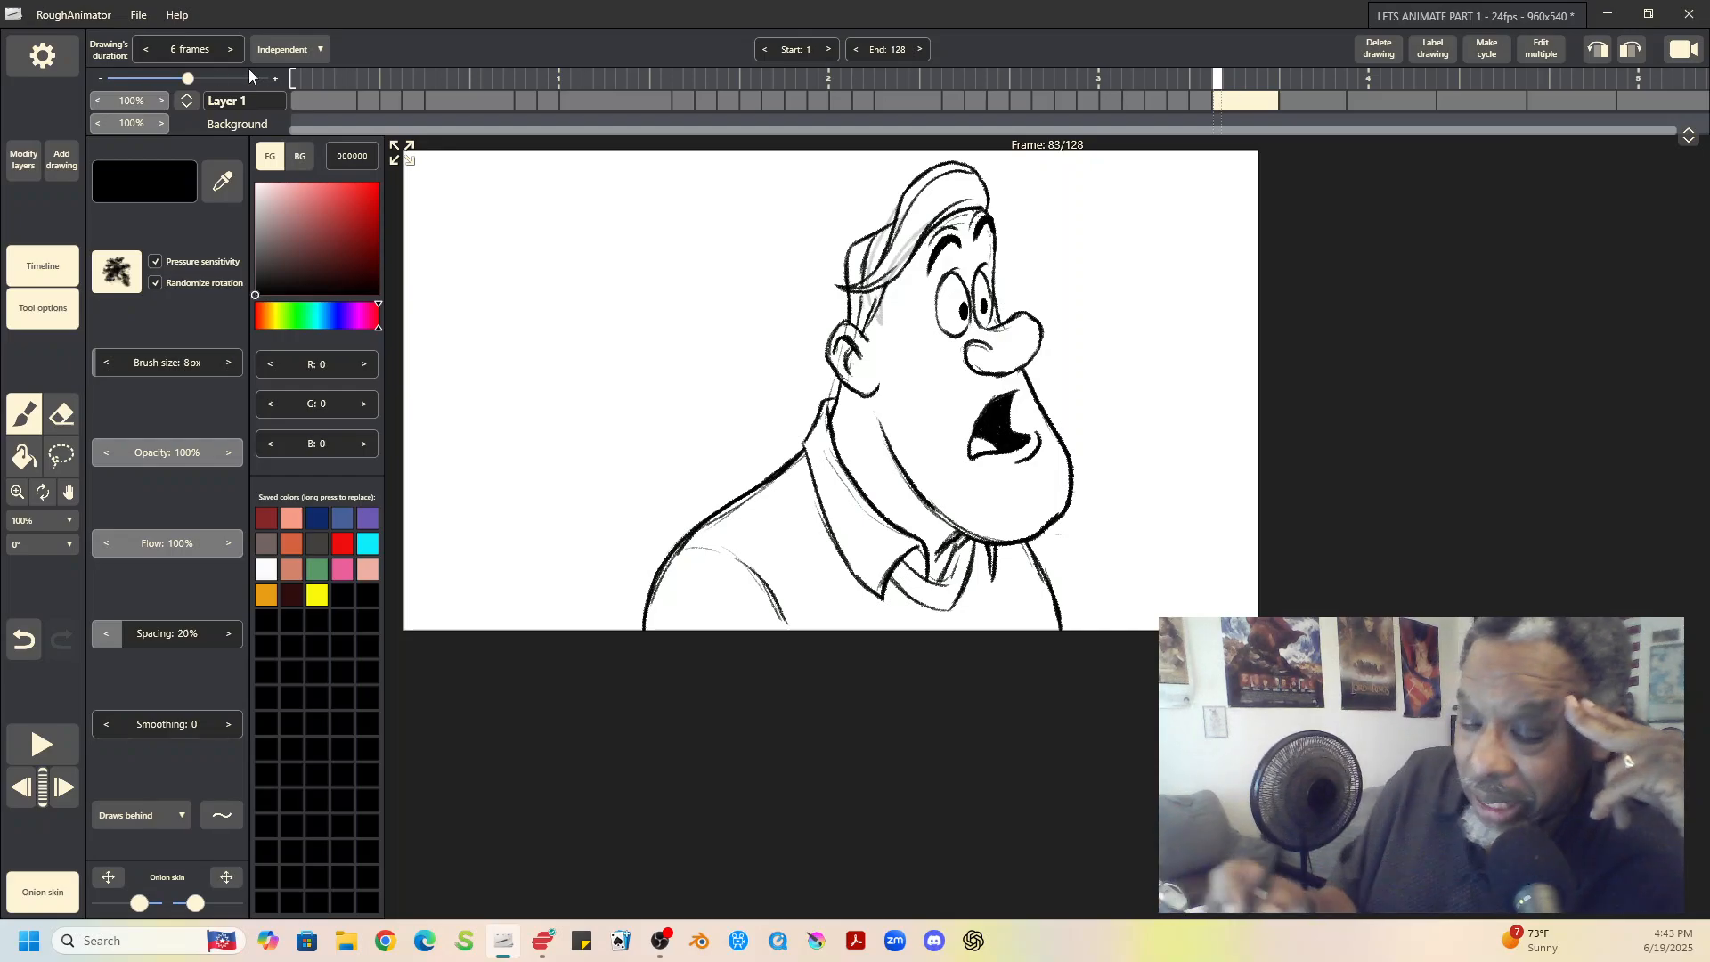
left_click(56, 158)
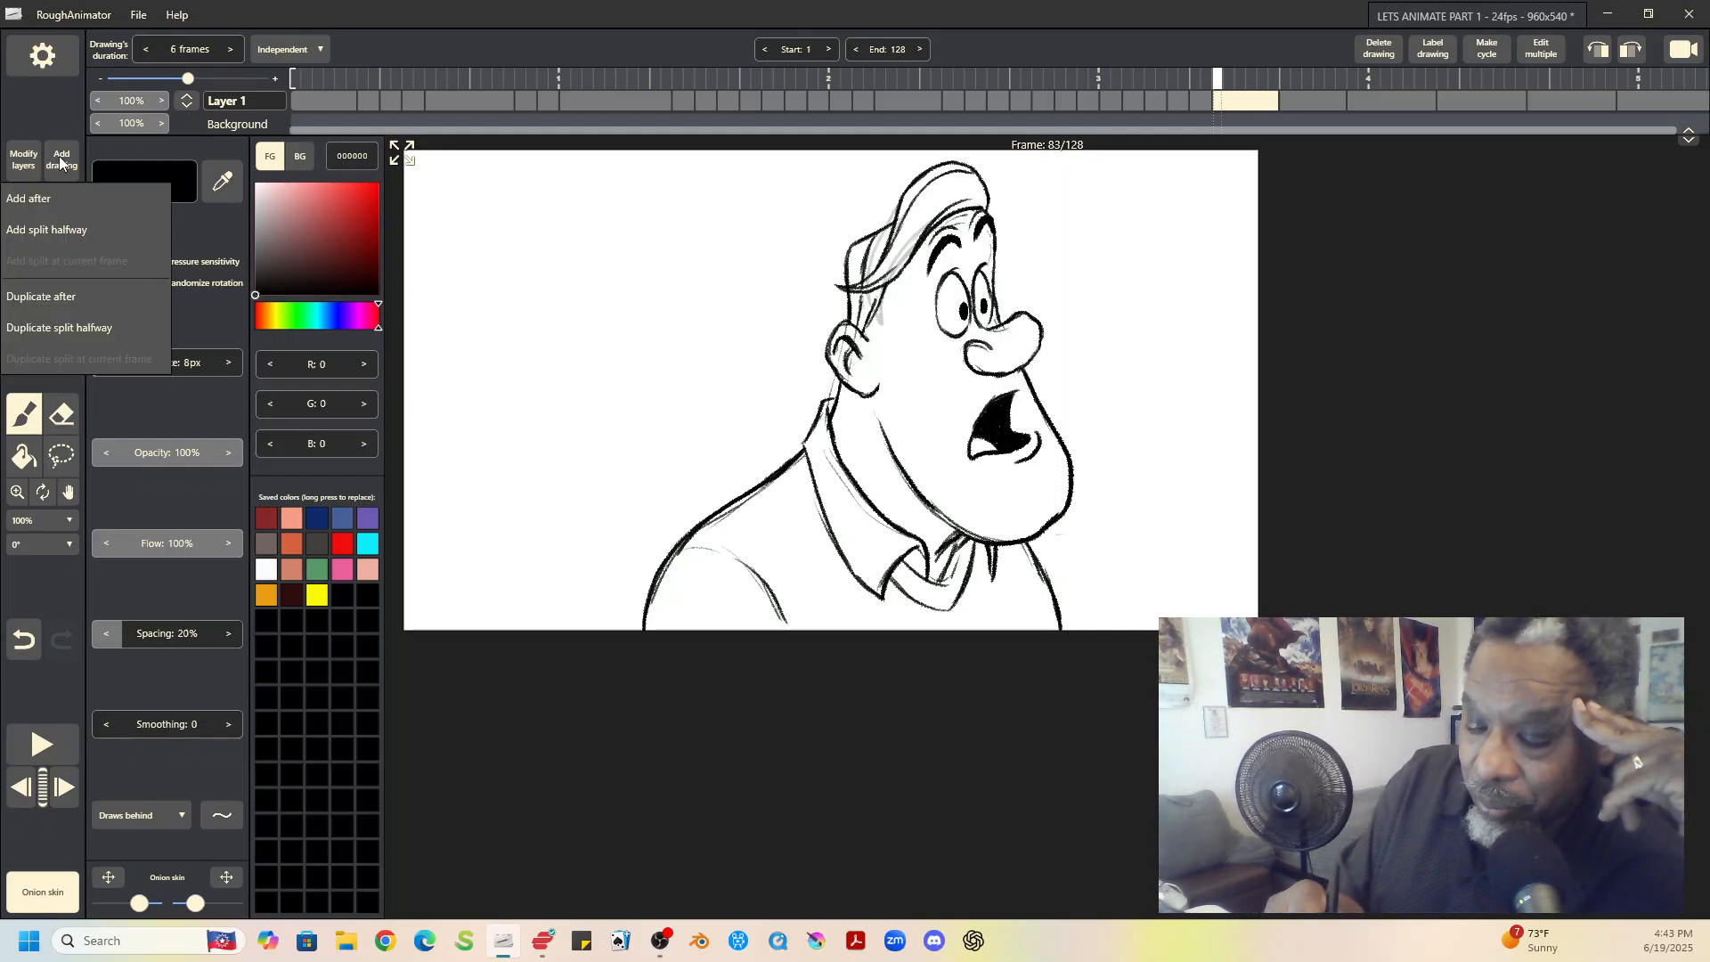
left_click(59, 298)
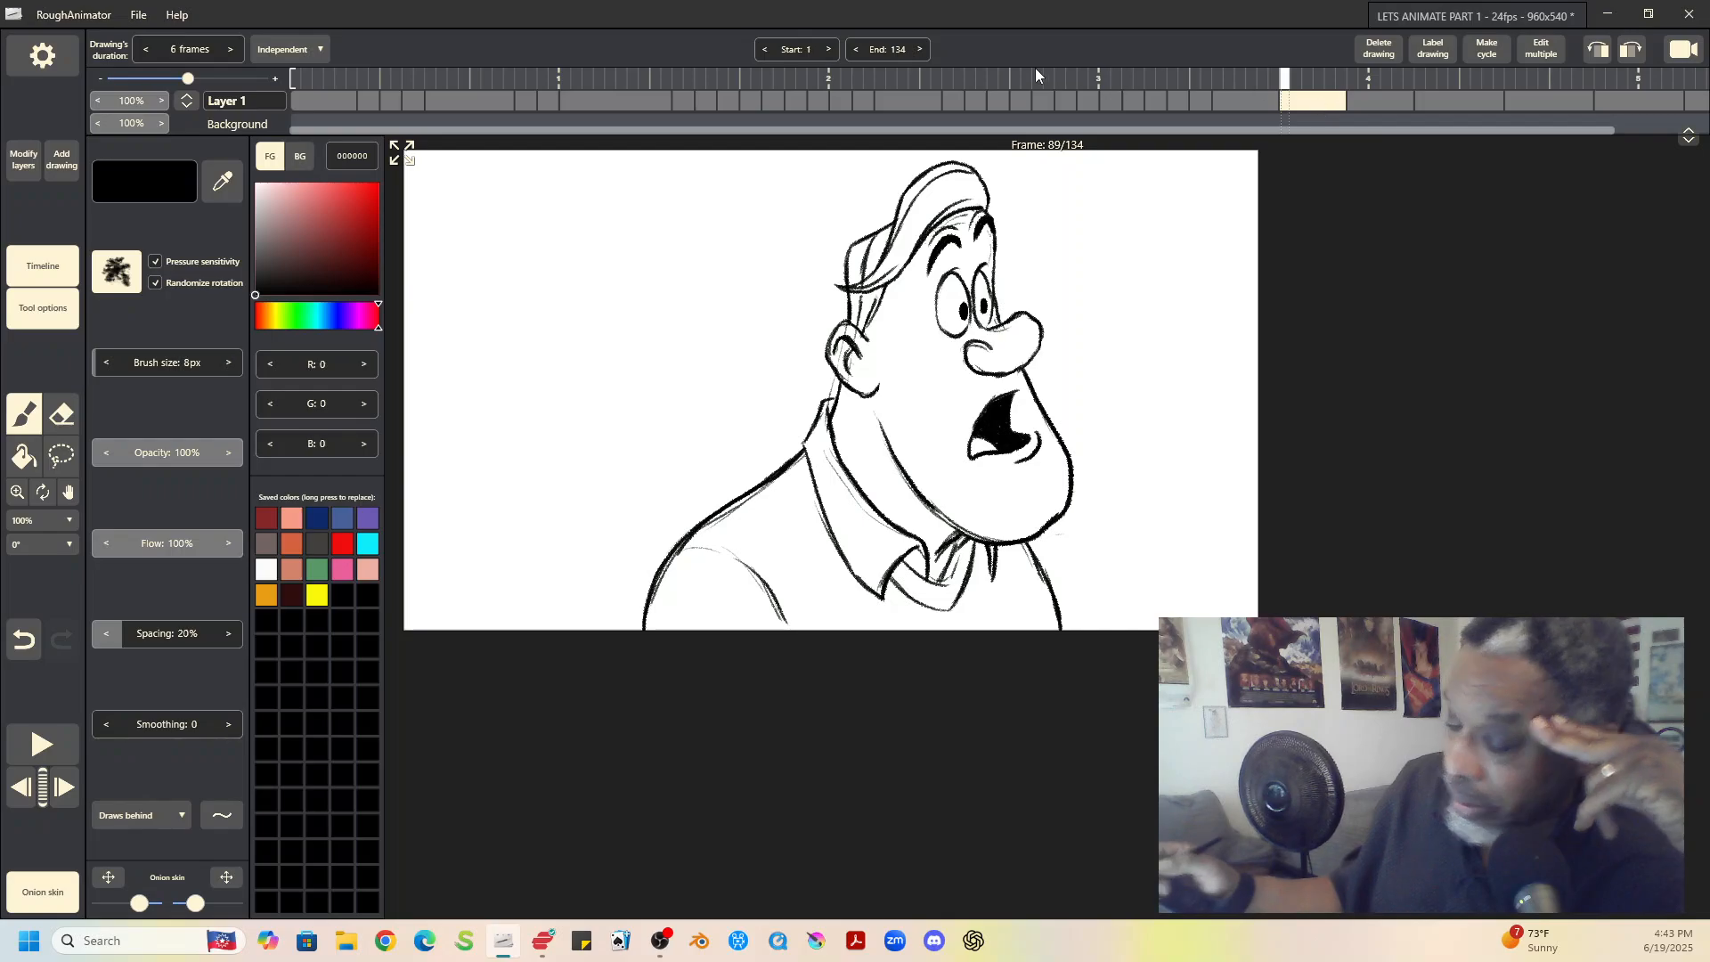
Step: Split the frame 89 drawing halfway with a duplicate and set both resulting drawings to 4 frames each
left_click(60, 160)
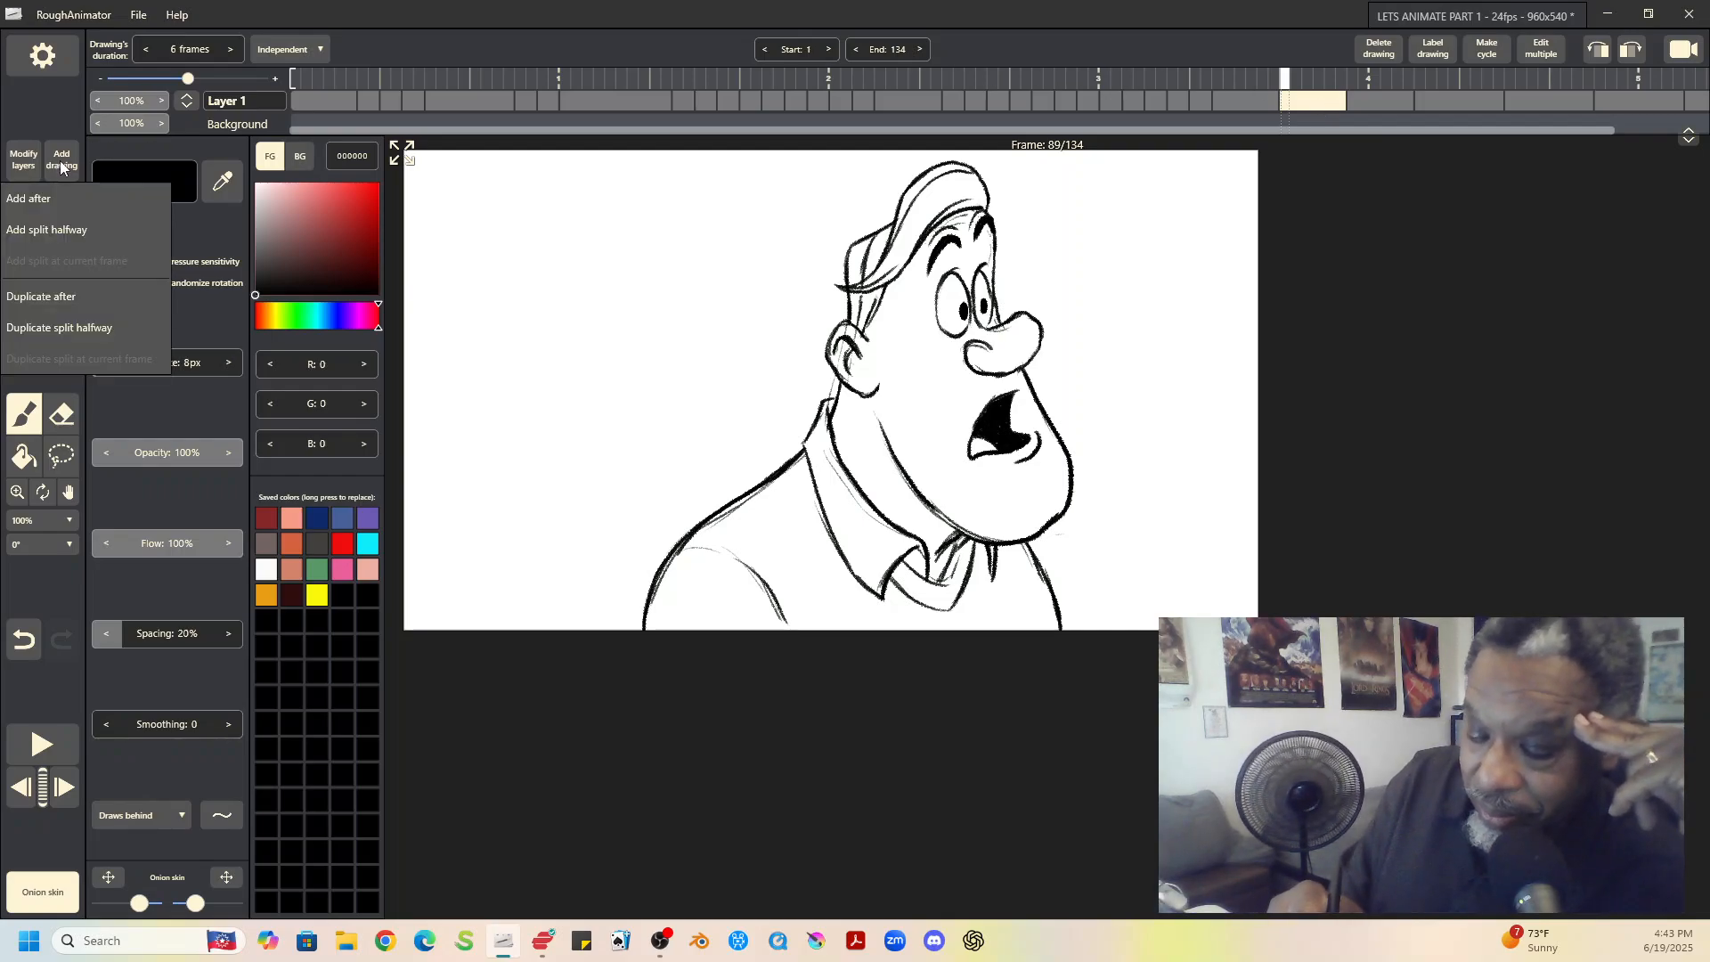
left_click(63, 329)
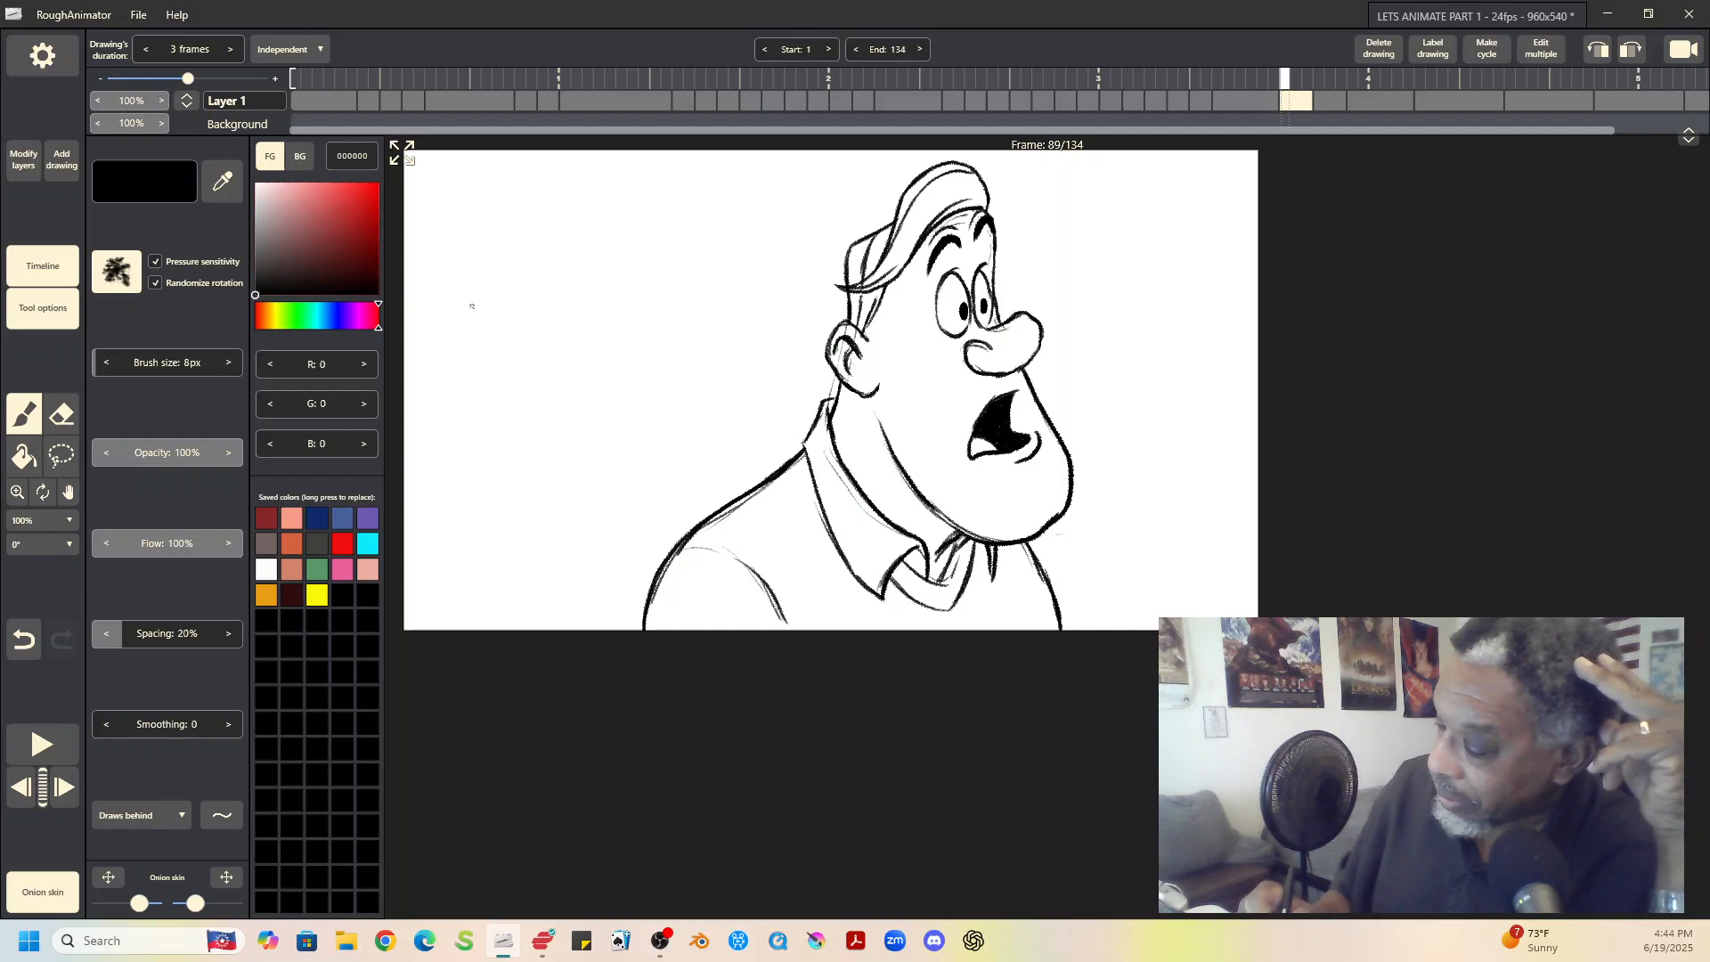
key("e")
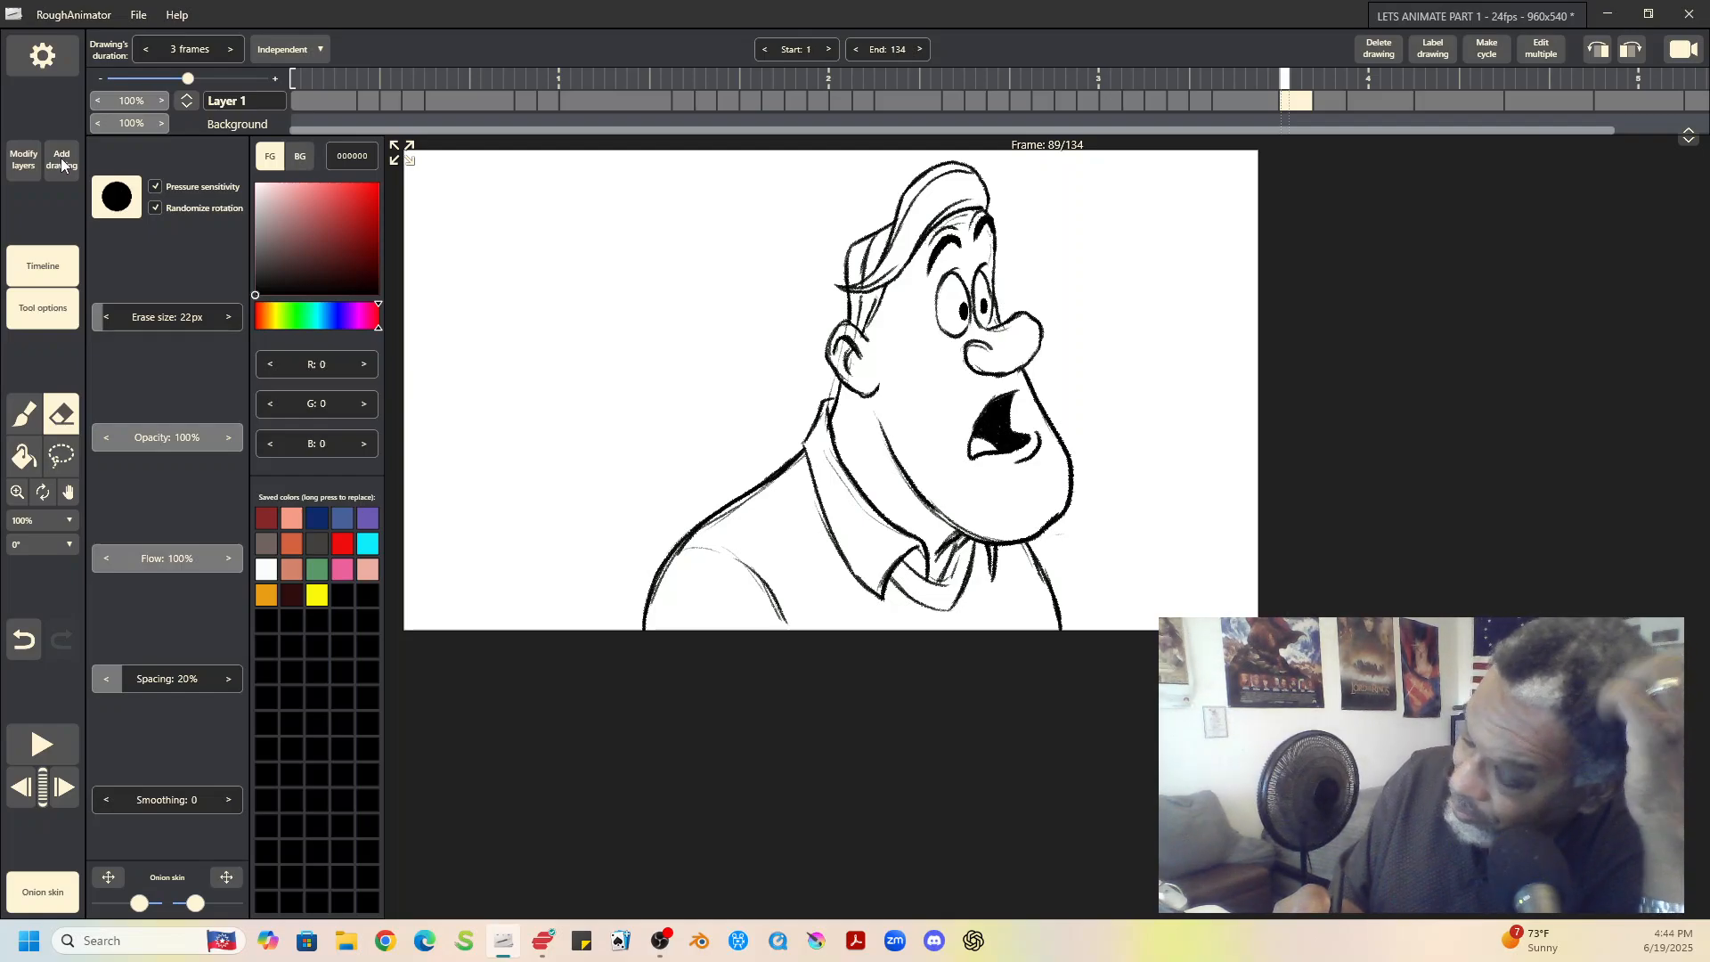
left_click(232, 49)
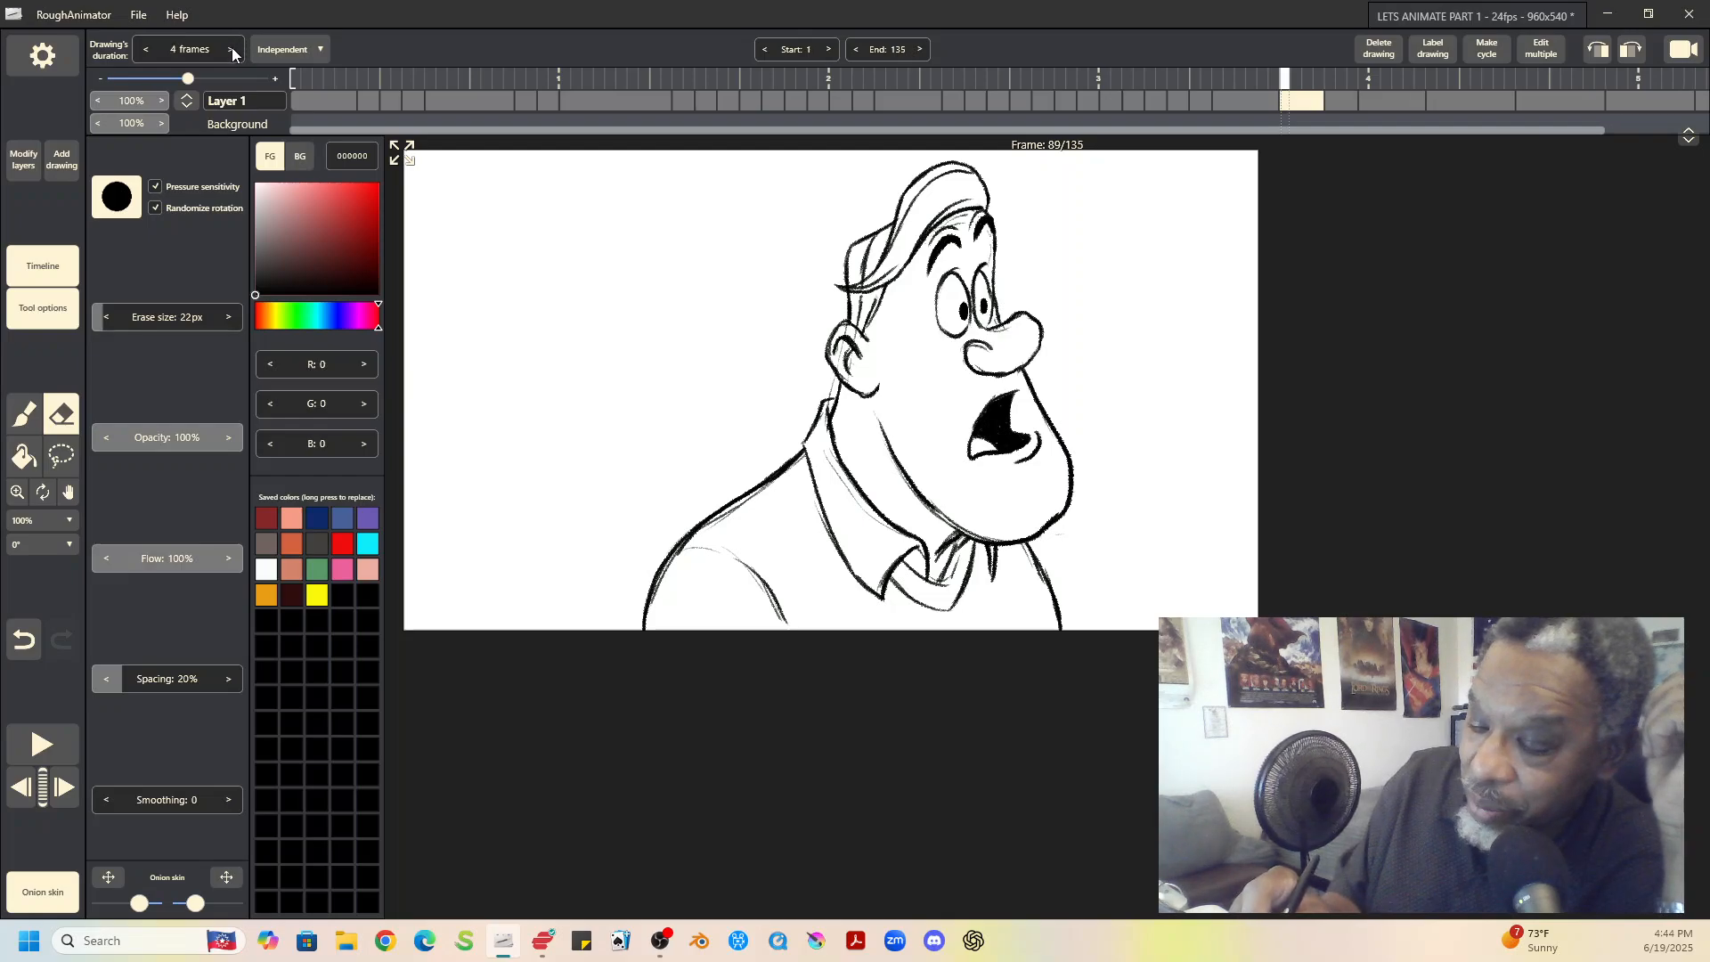
left_click(1344, 97)
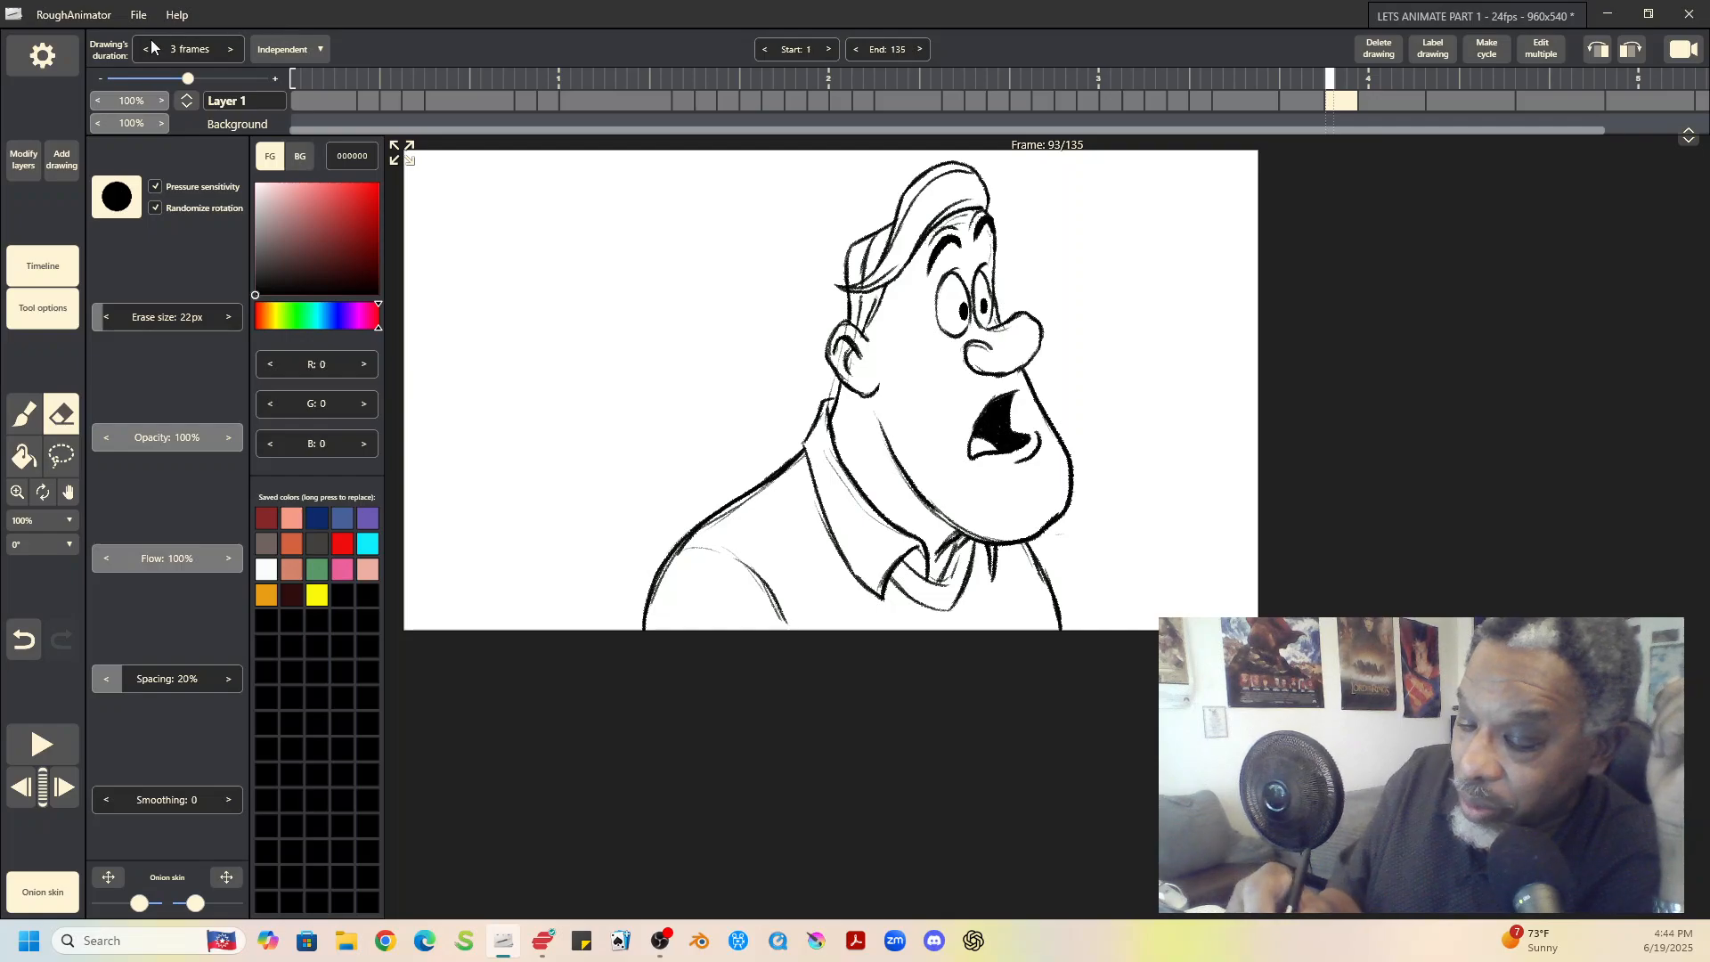
left_click(230, 49)
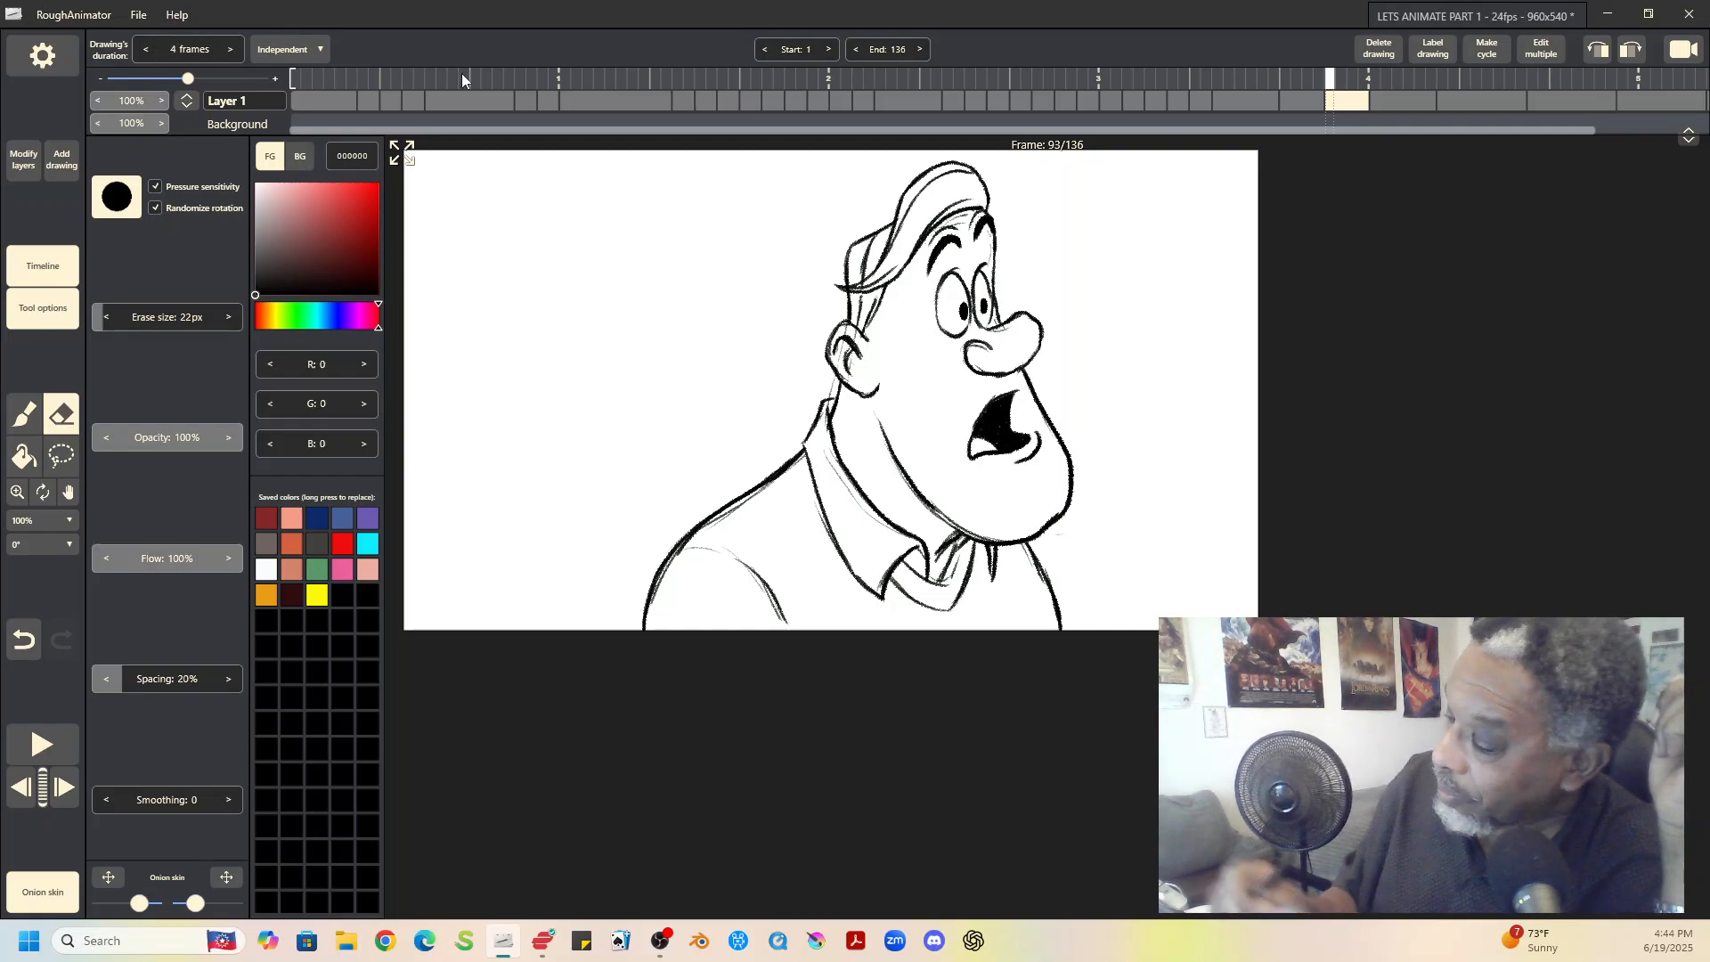
Step: Compare the frame 83 and 89 drawings and draw half-lowered upper eyelids over both eyes of frame 89
left_click(1304, 98)
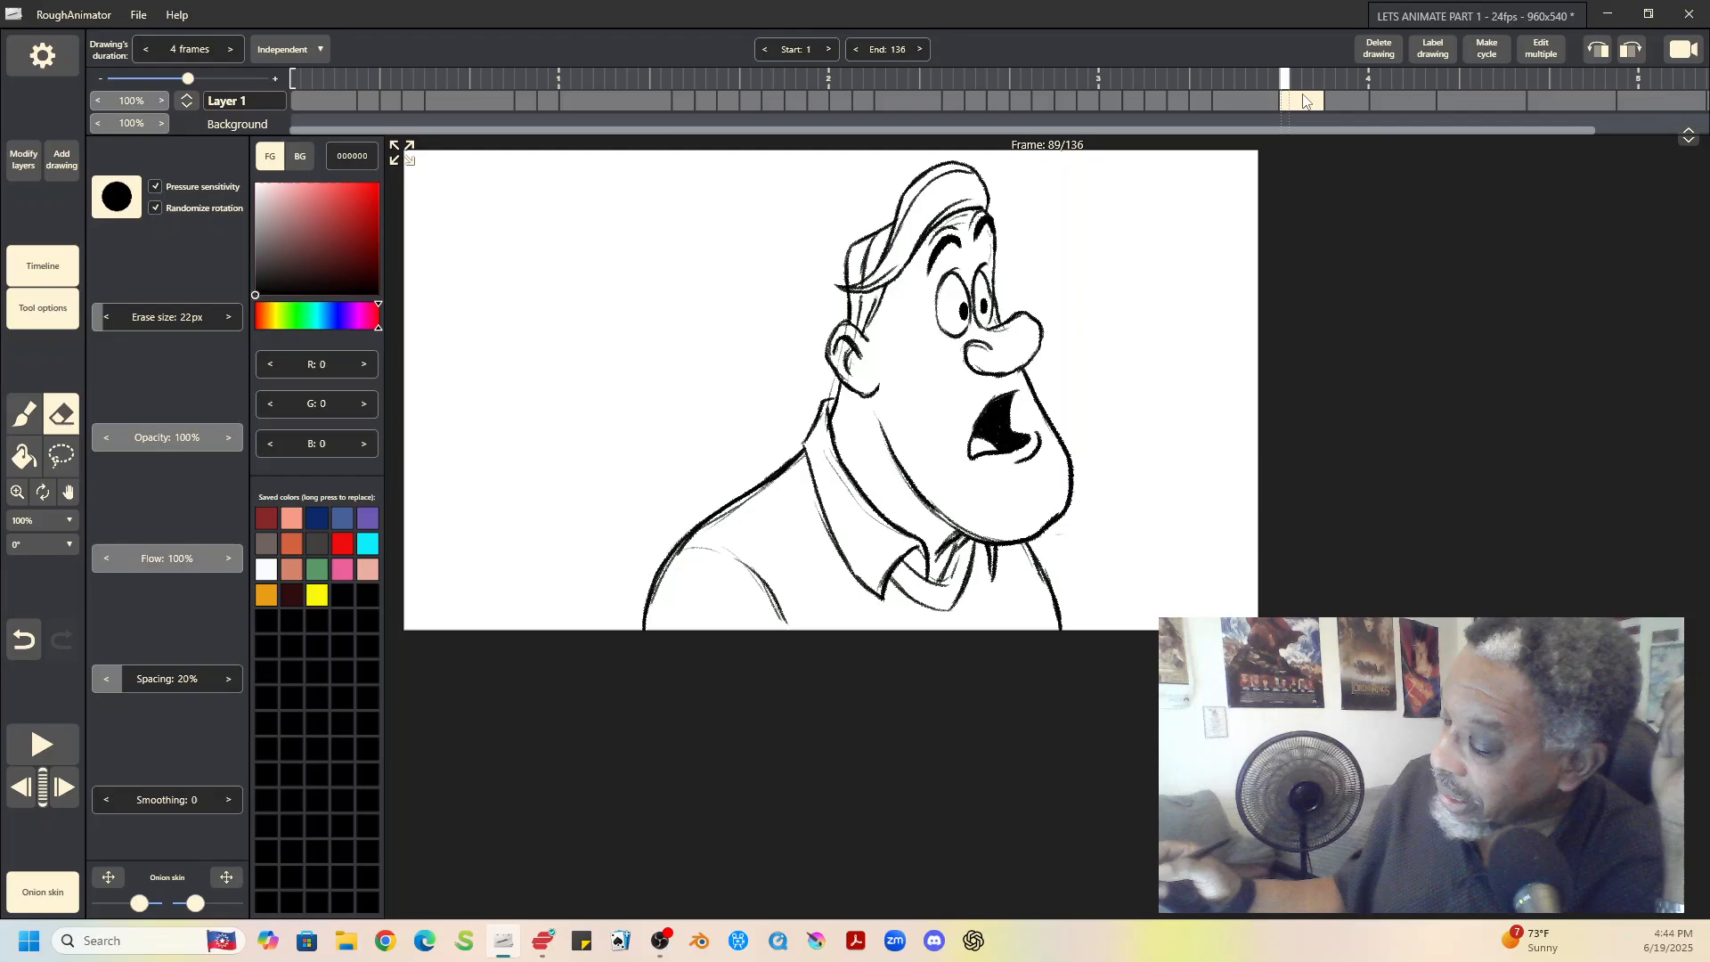
left_click(1256, 100)
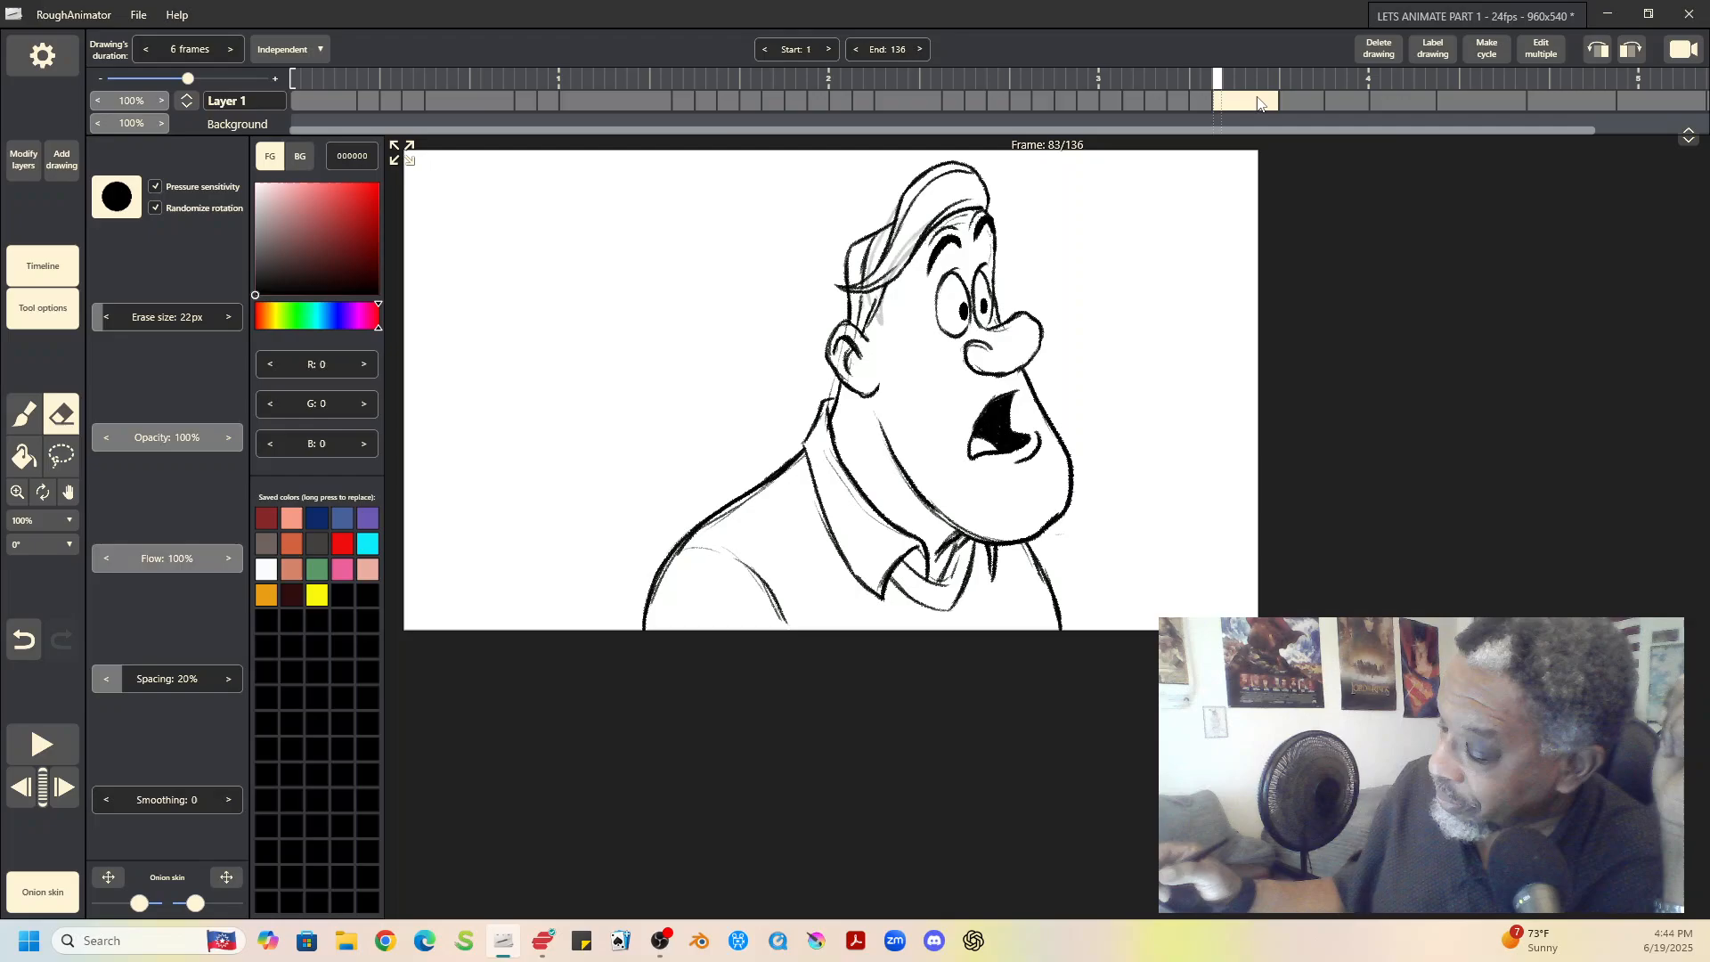
left_click(1305, 101)
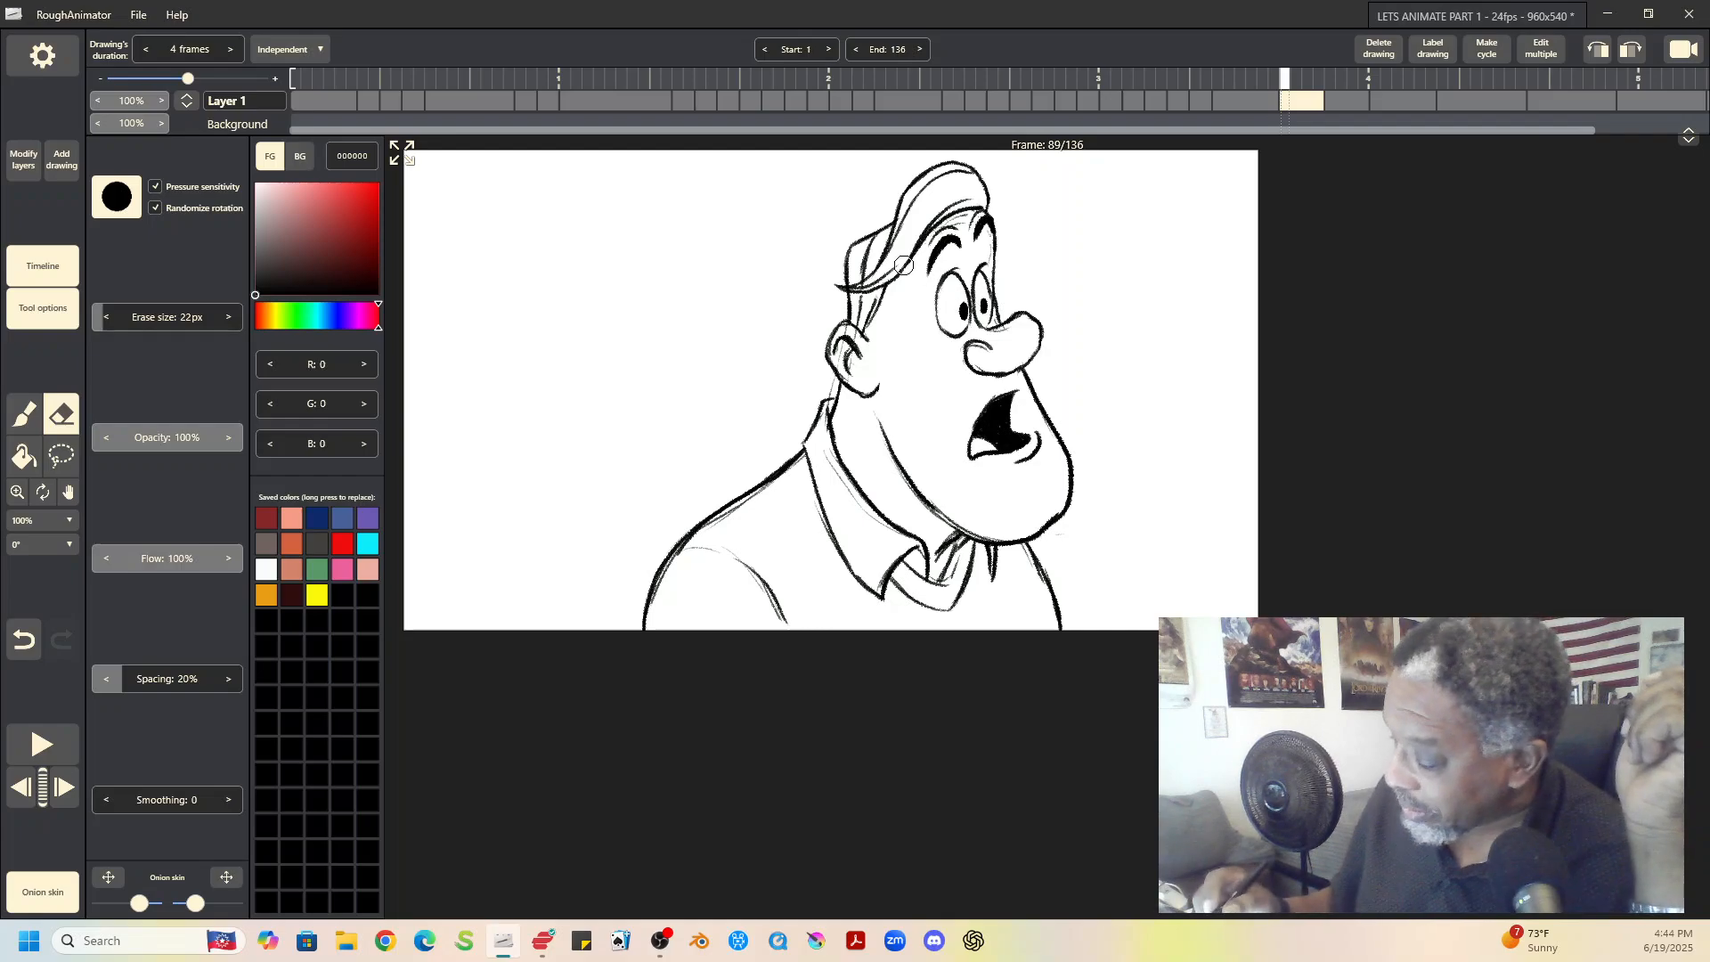
left_click(25, 414)
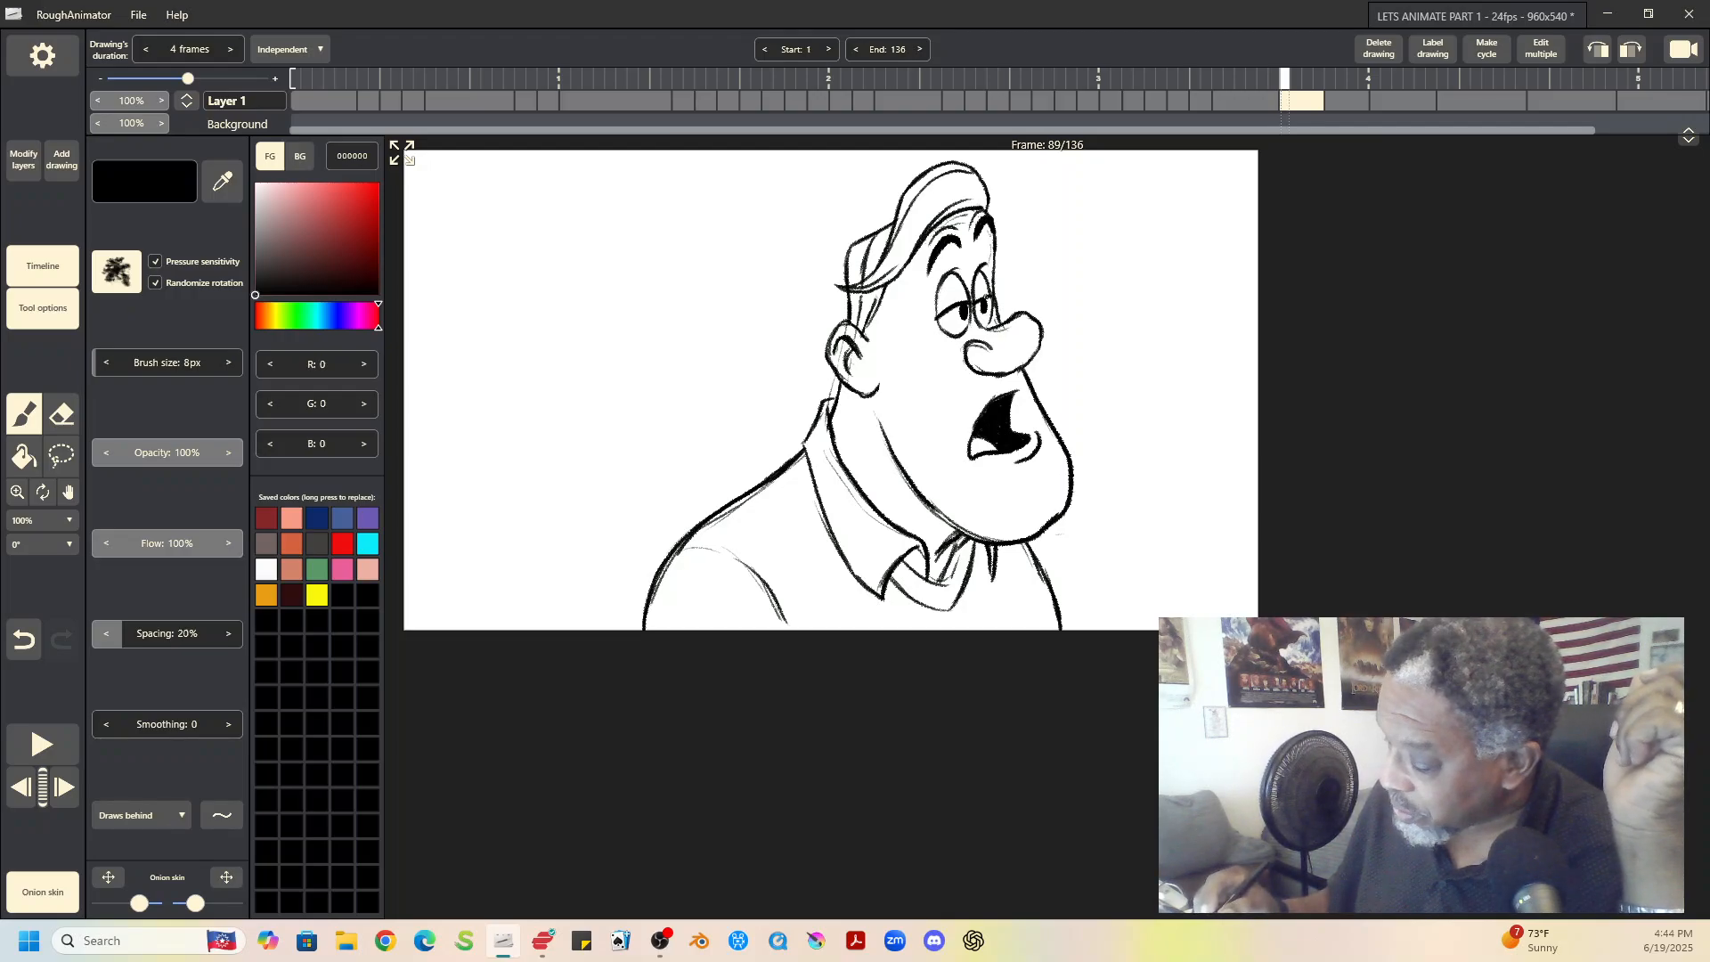
Step: Erase the pupils from both eyes of the frame 93 drawing and clean up the far eye's outline for the blink
left_click(1342, 105)
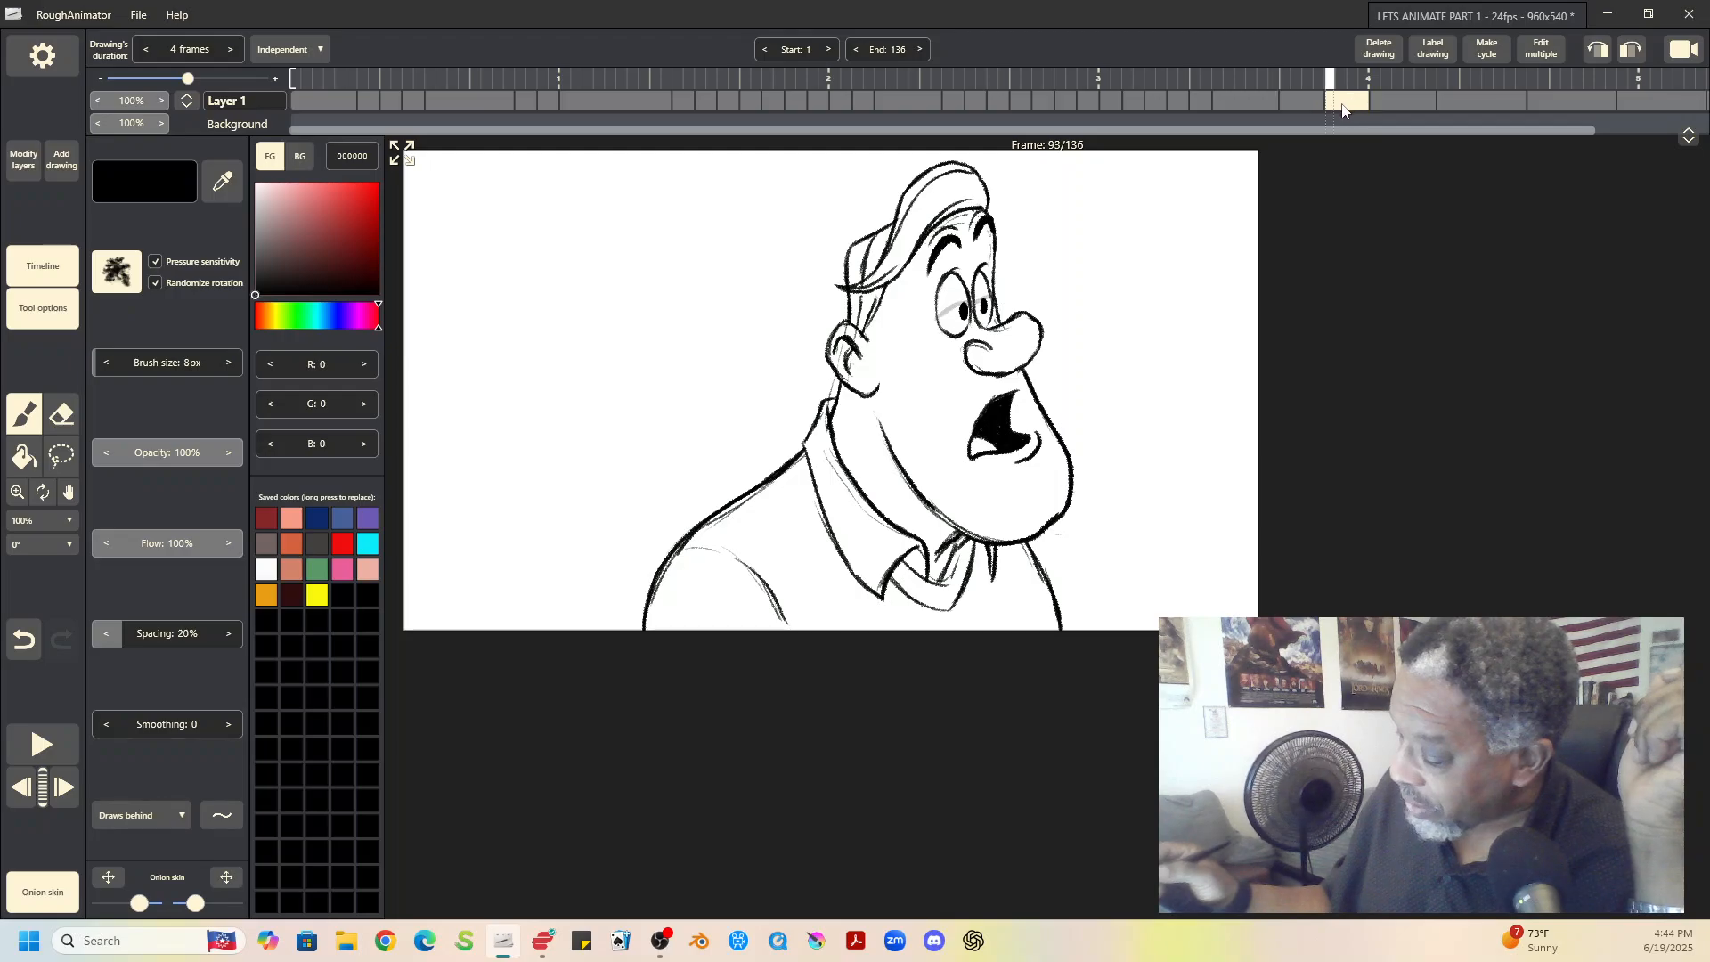
left_click(61, 414)
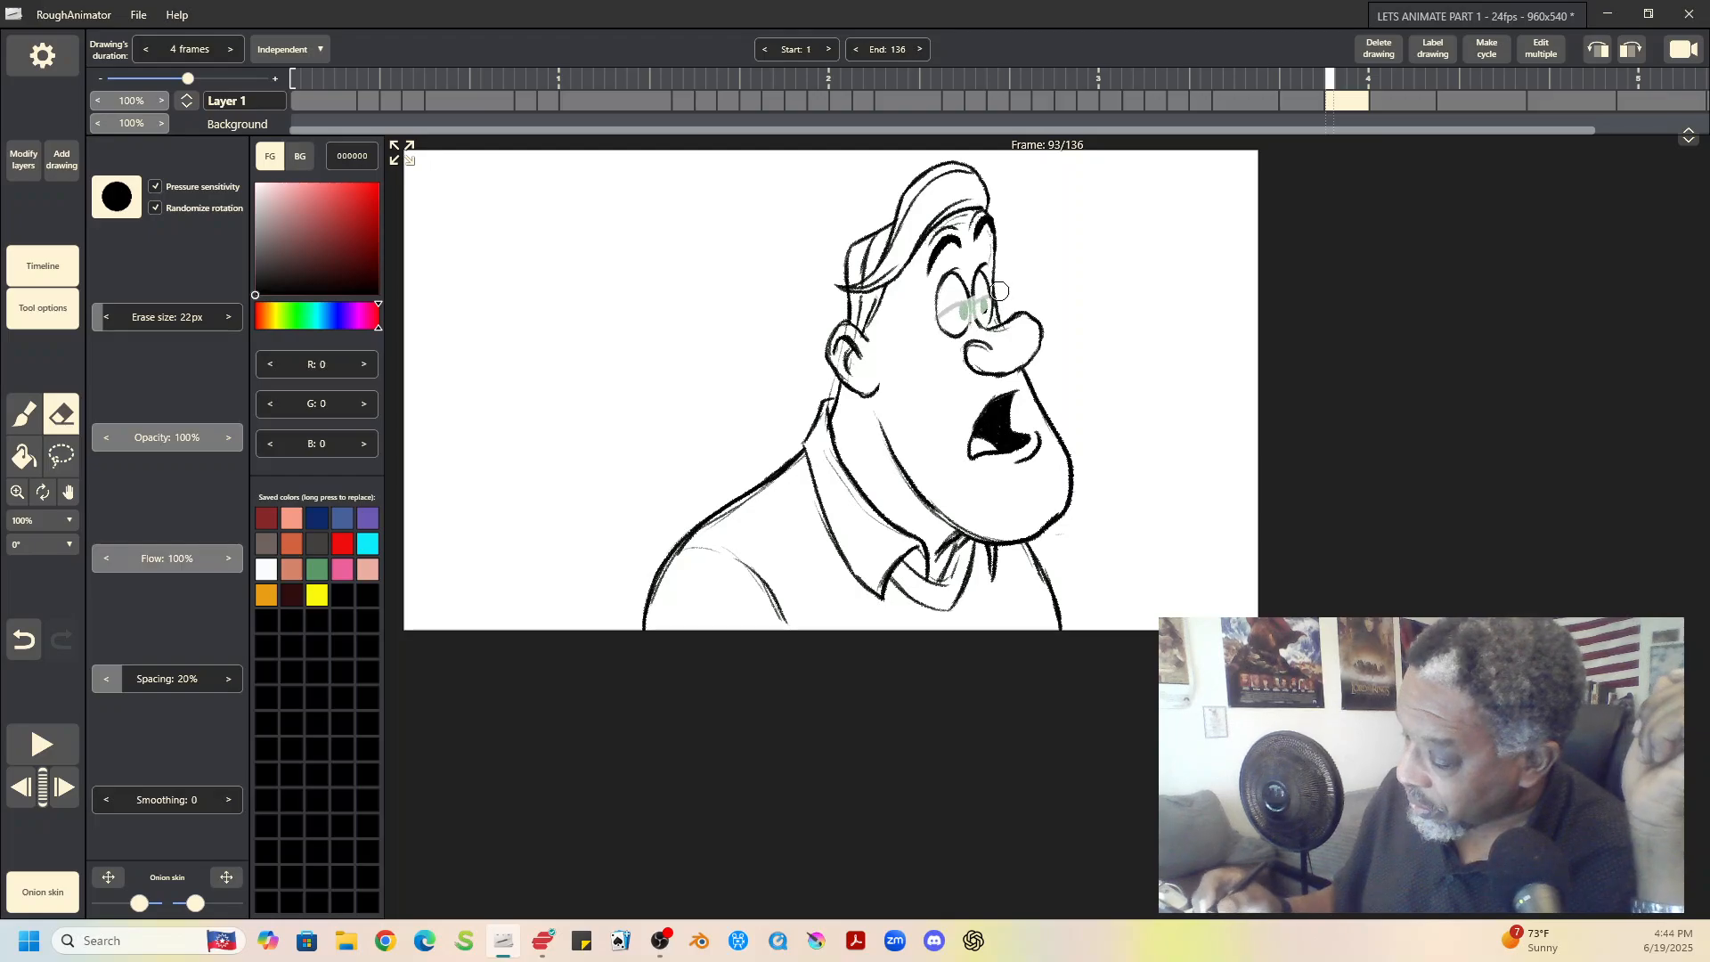
left_click(25, 415)
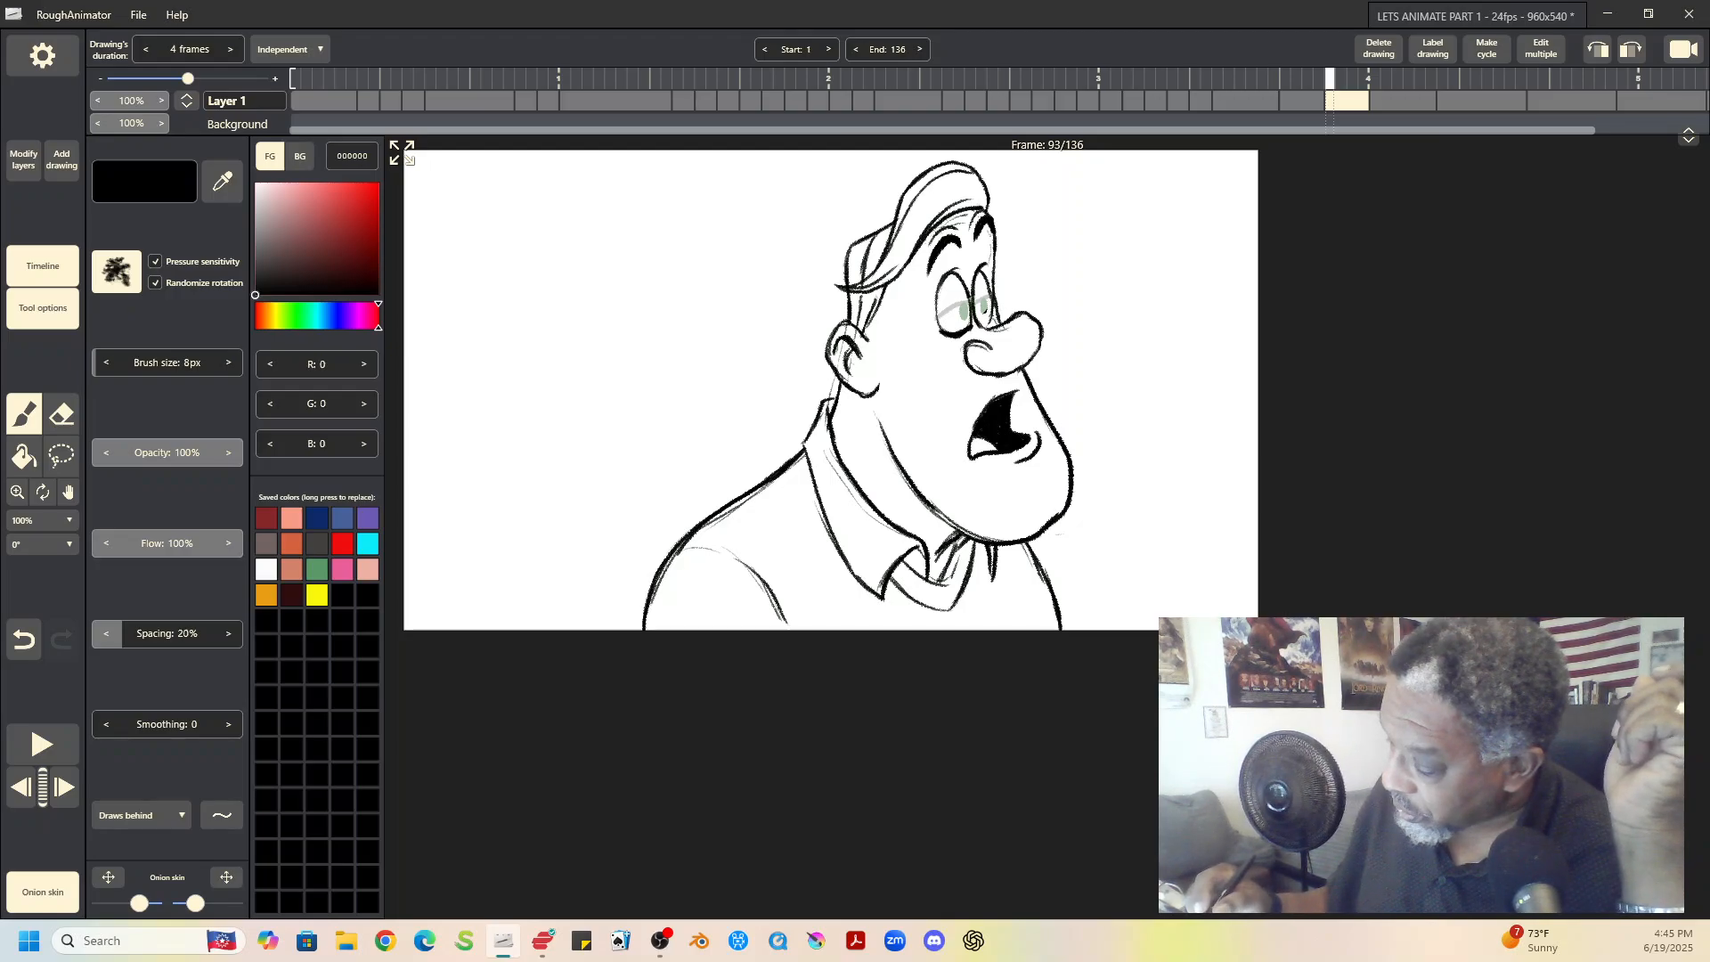
left_click_drag(995, 287, 988, 325)
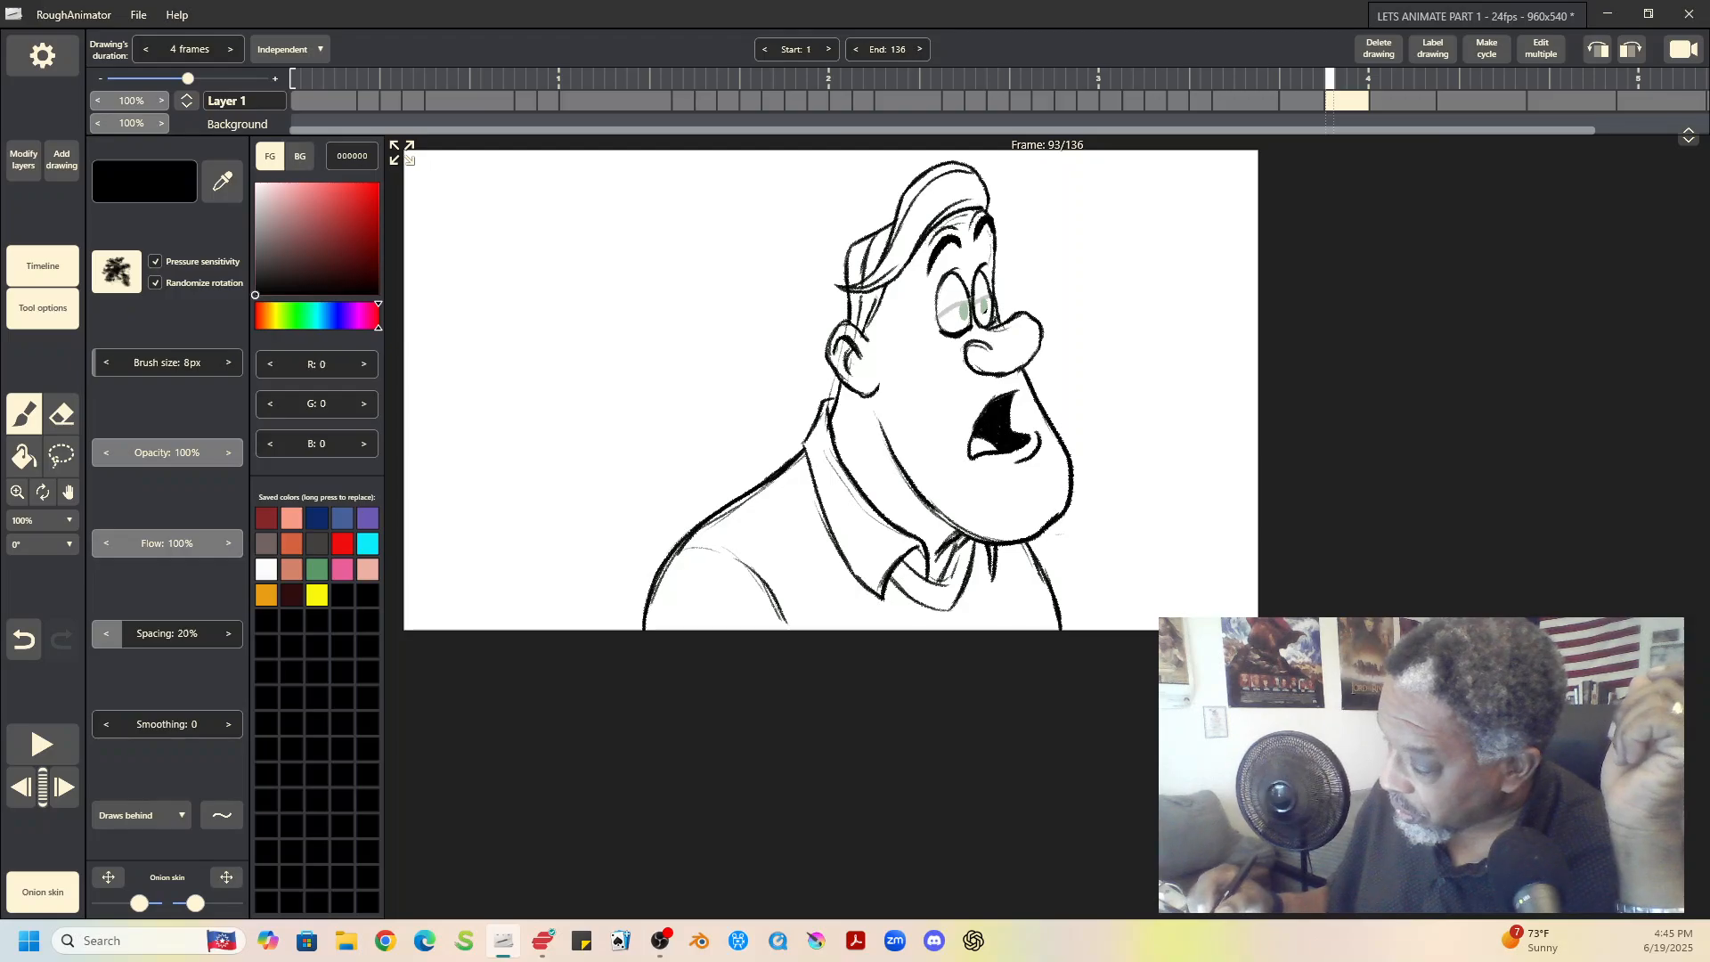
left_click(60, 414)
left_click_drag(990, 302, 983, 288)
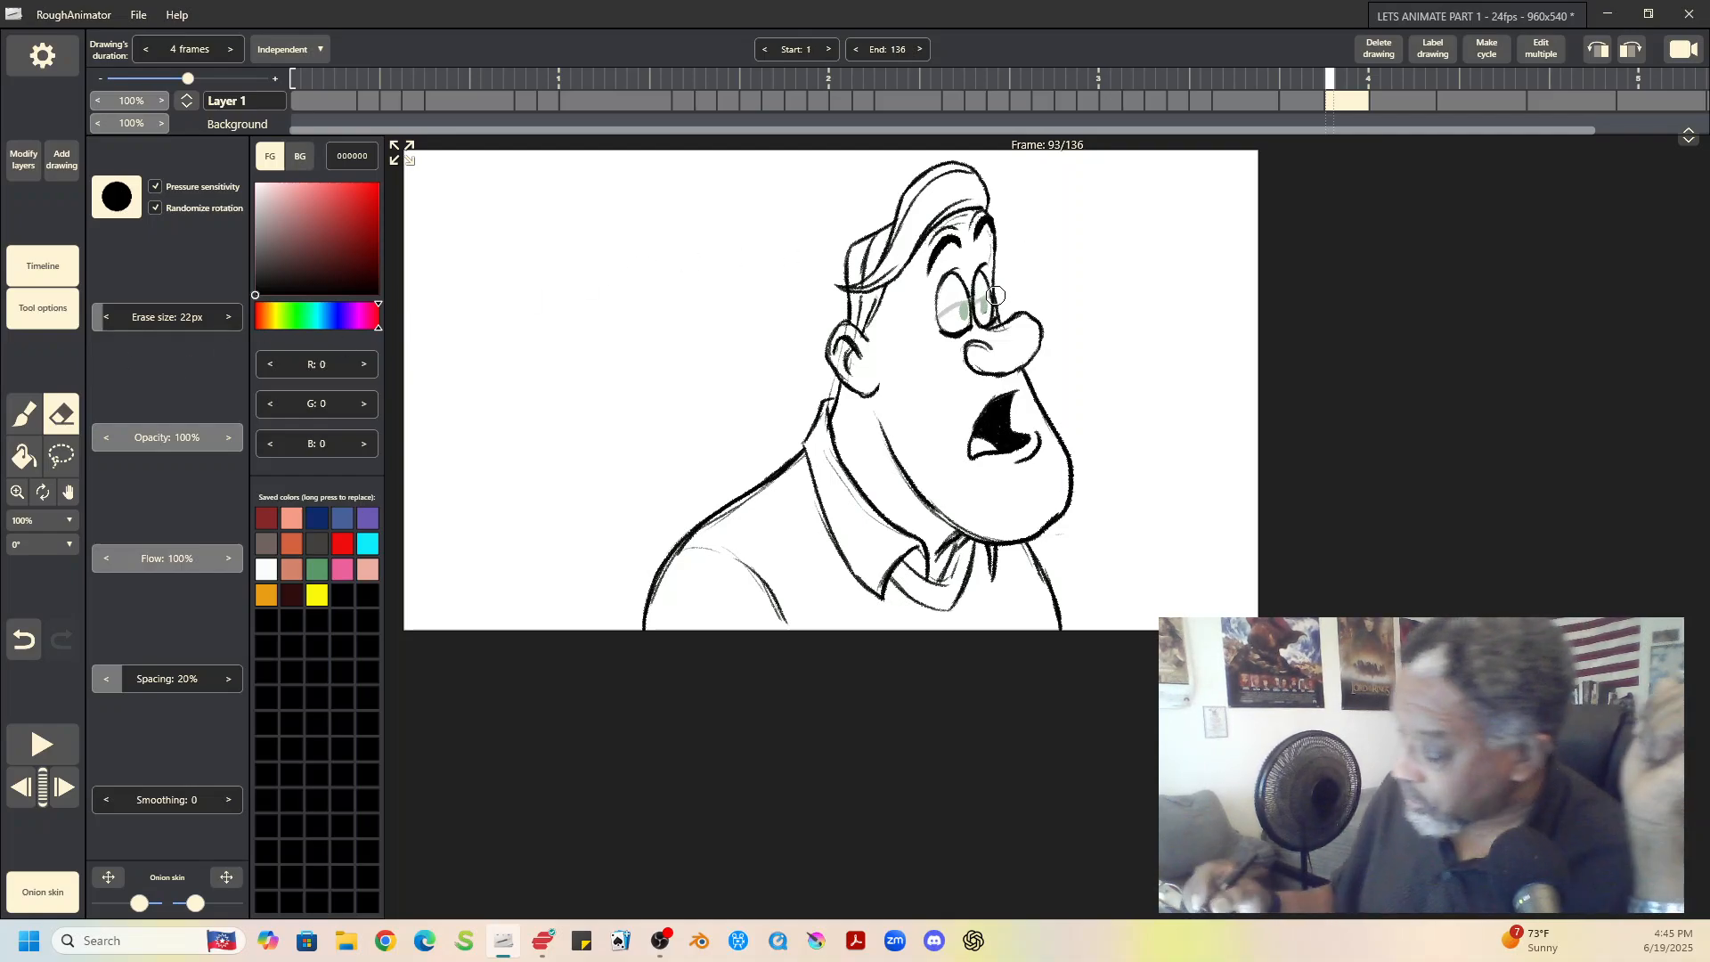
left_click(24, 414)
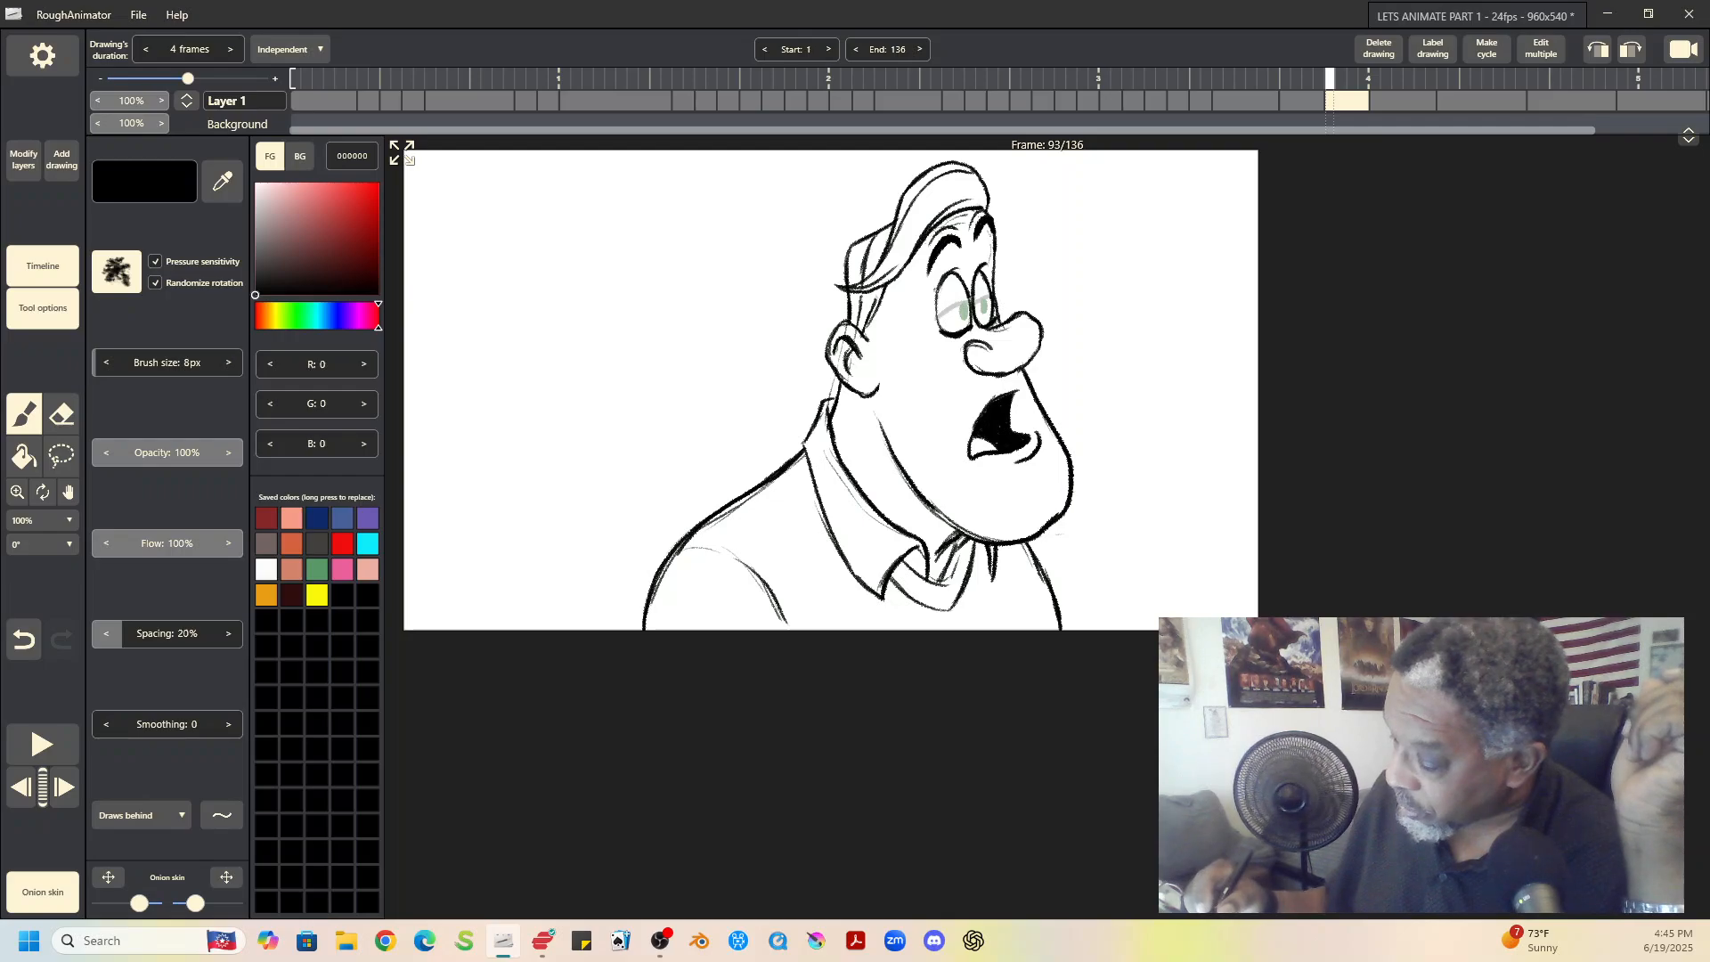
Step: Split the frame 97 drawing halfway with a duplicate and draw half-lowered upper eyelids on both eyes of frame 97
left_click(1401, 99)
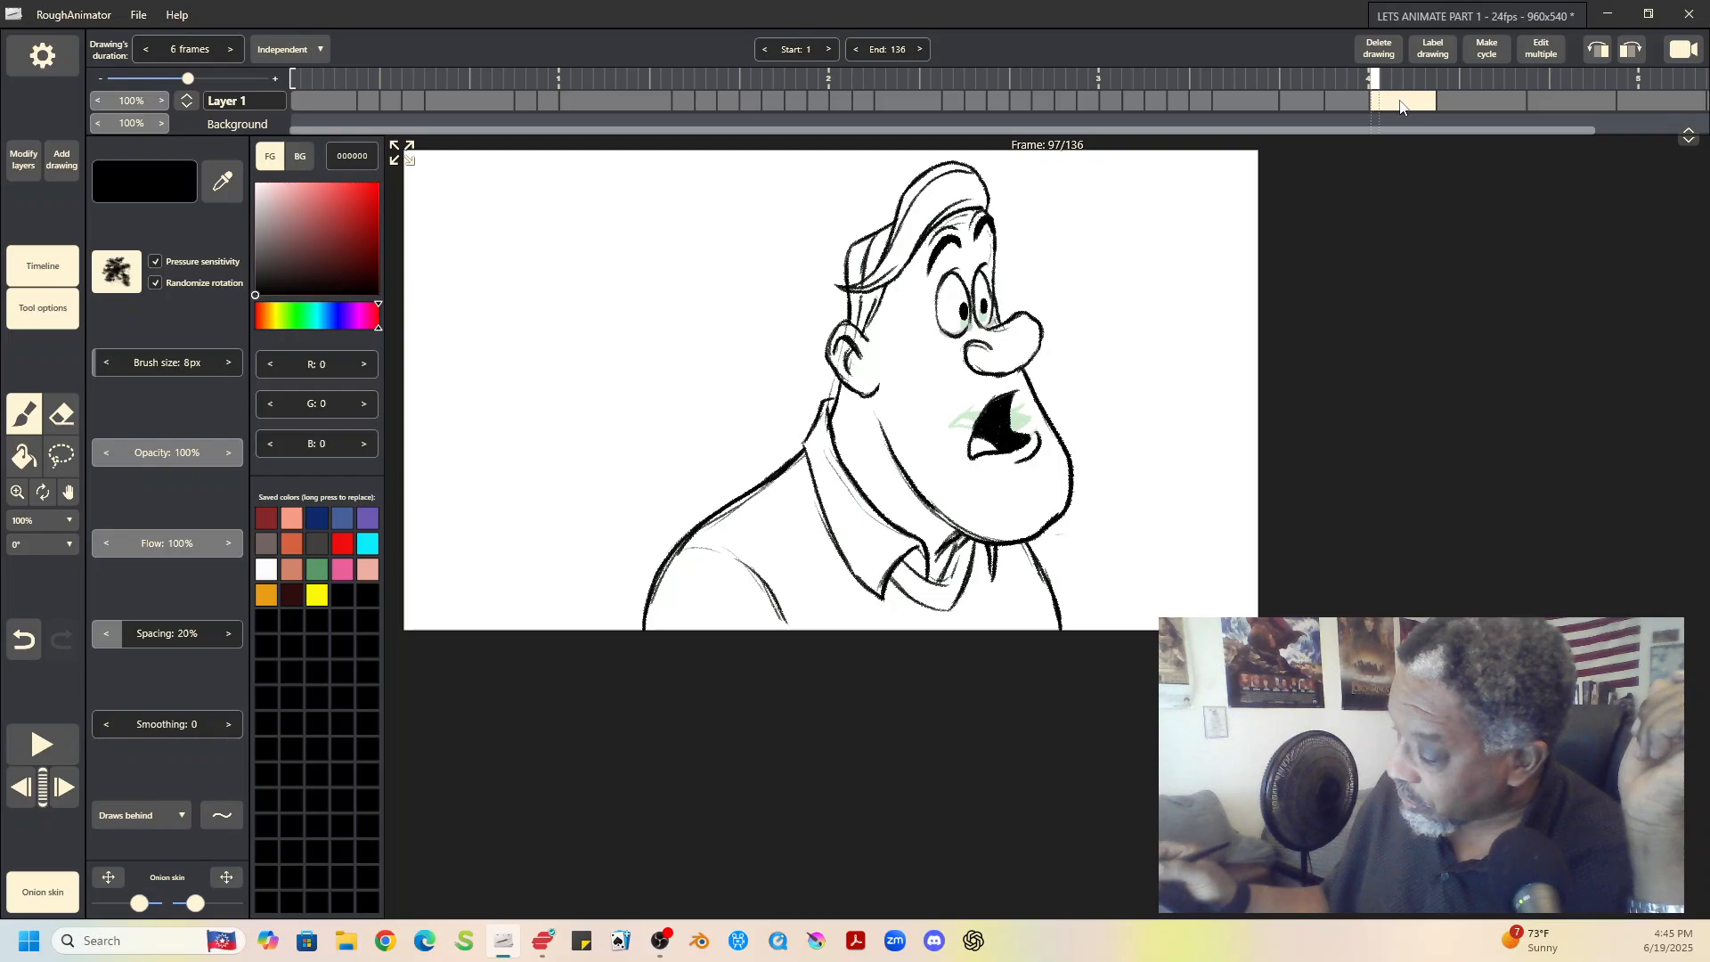
left_click(62, 160)
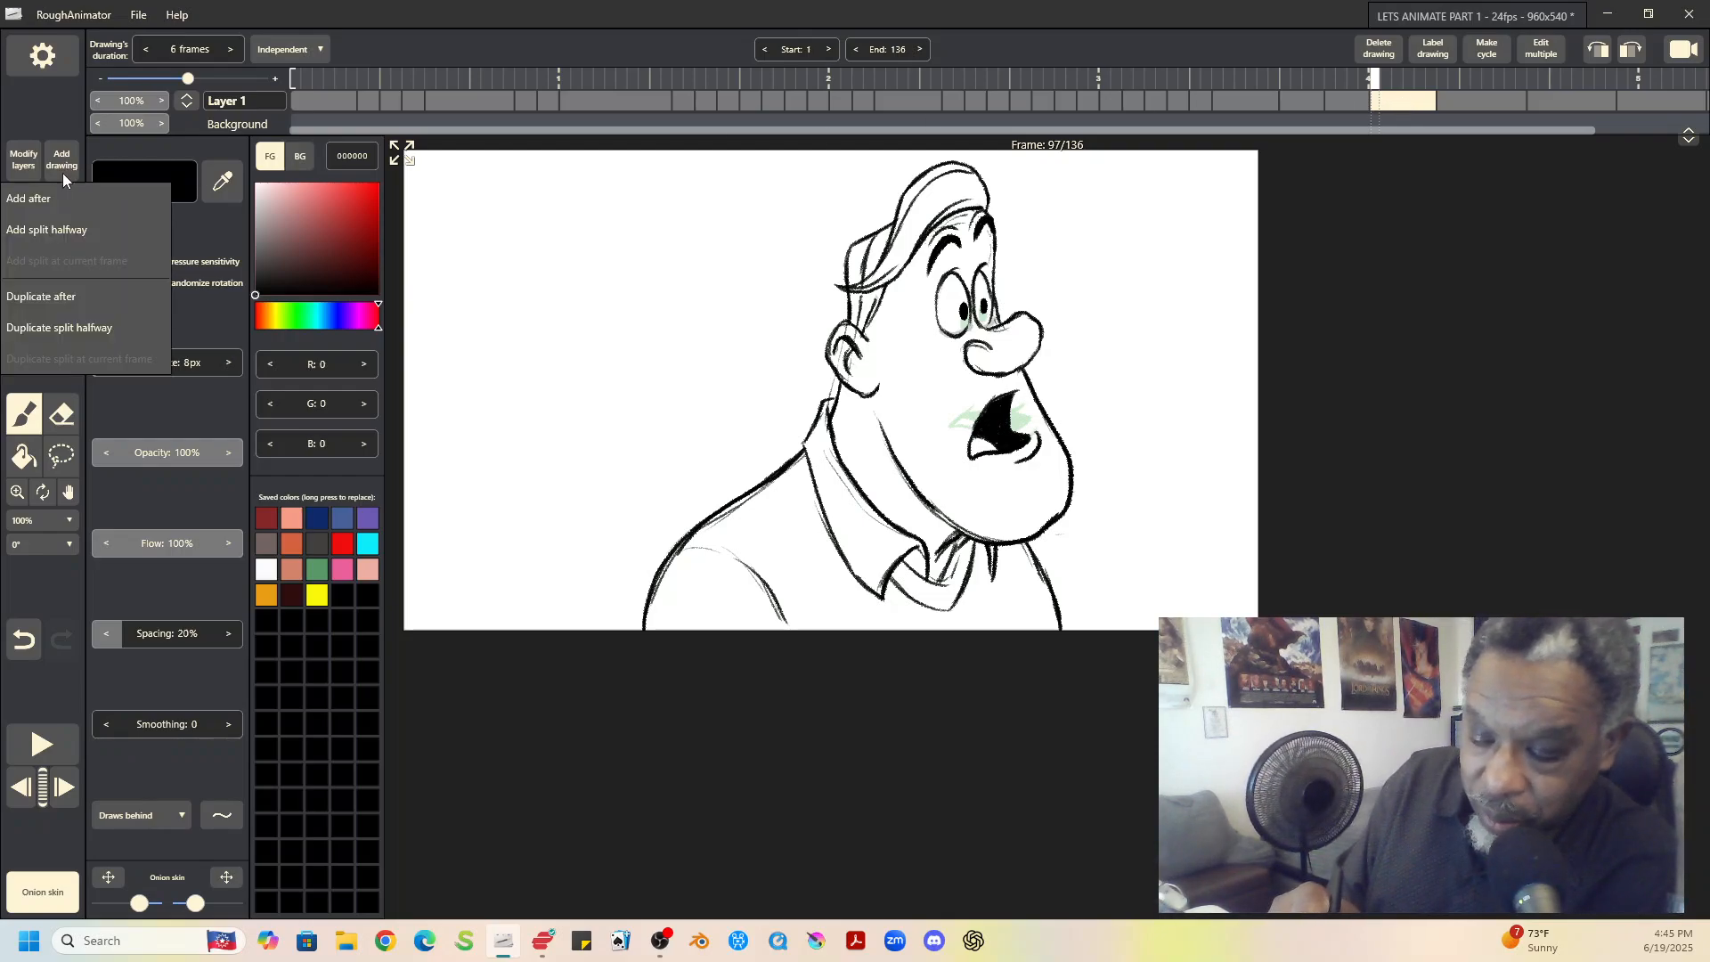
left_click(62, 329)
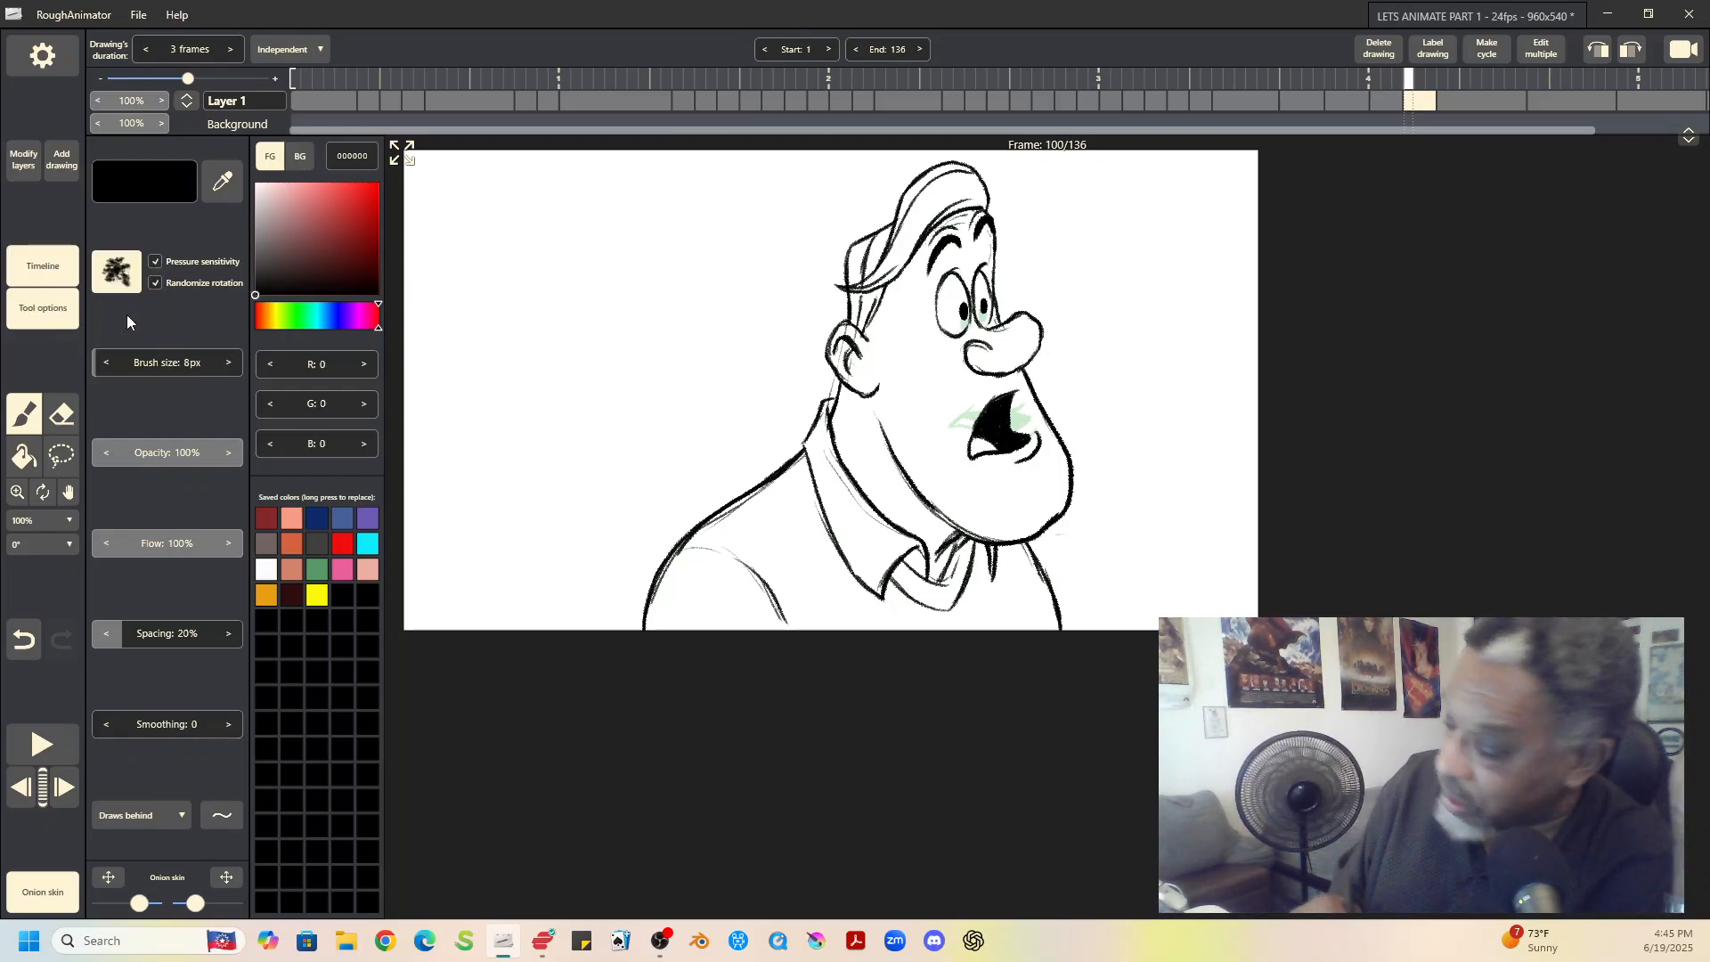
left_click(1392, 98)
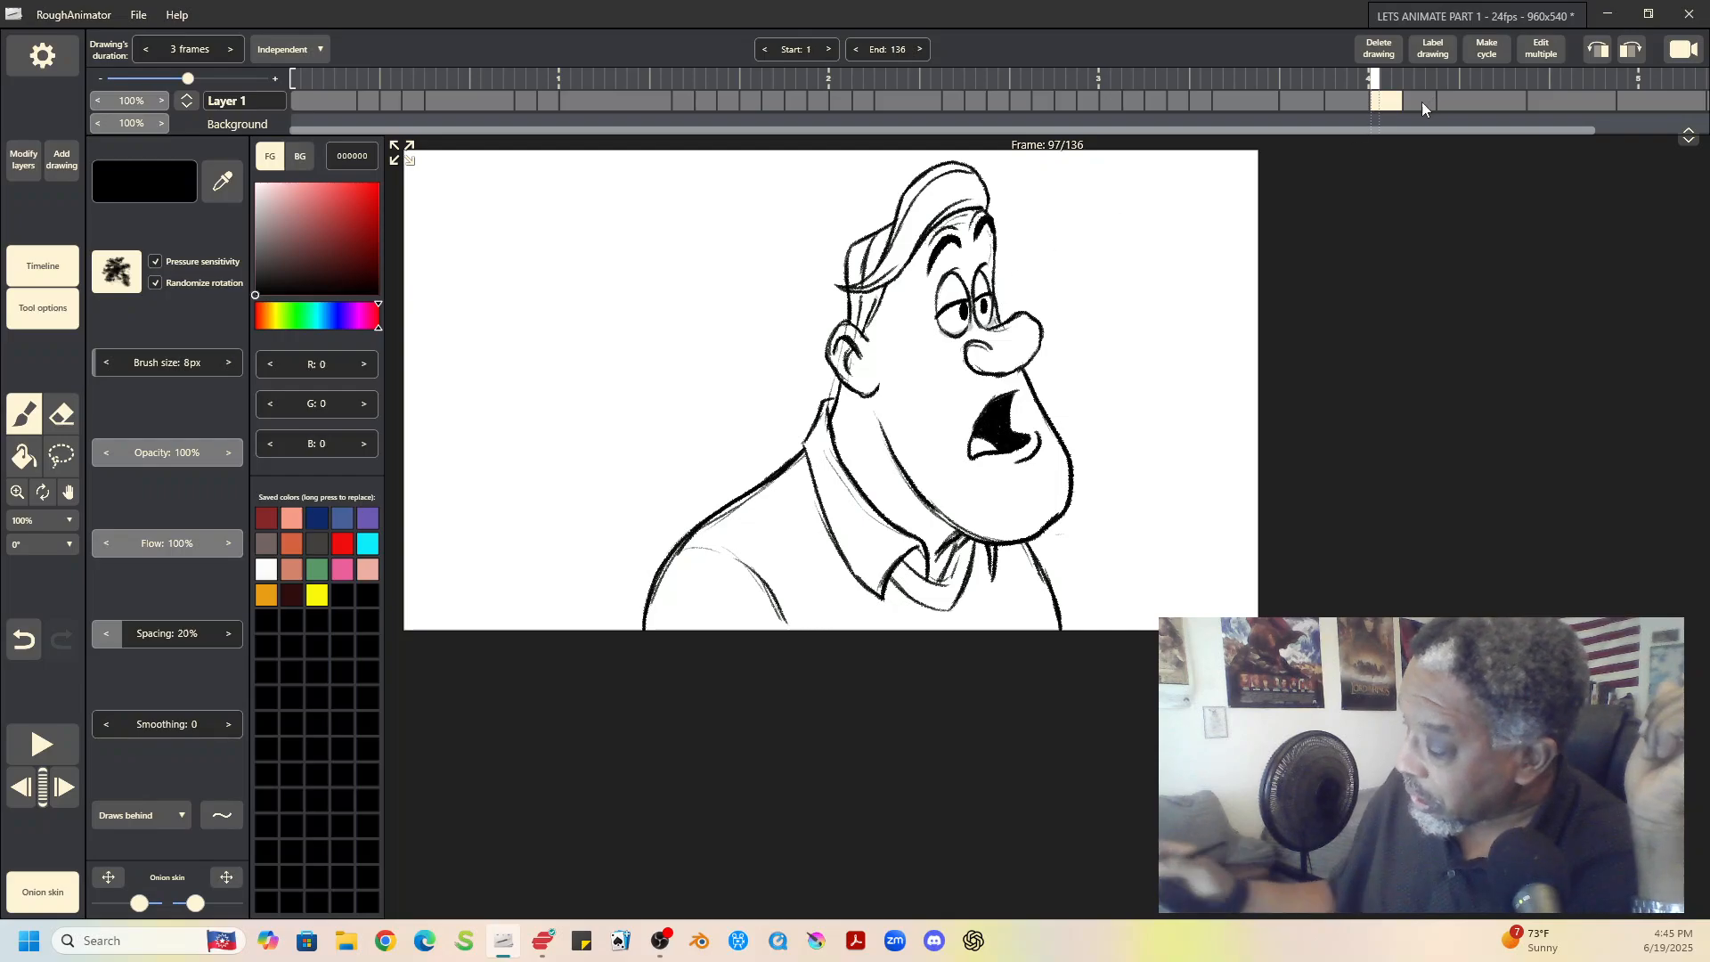
Step: Compare the frame 100 and 103 drawings to check how the open eyes lead into the next mouth pose
left_click(1420, 99)
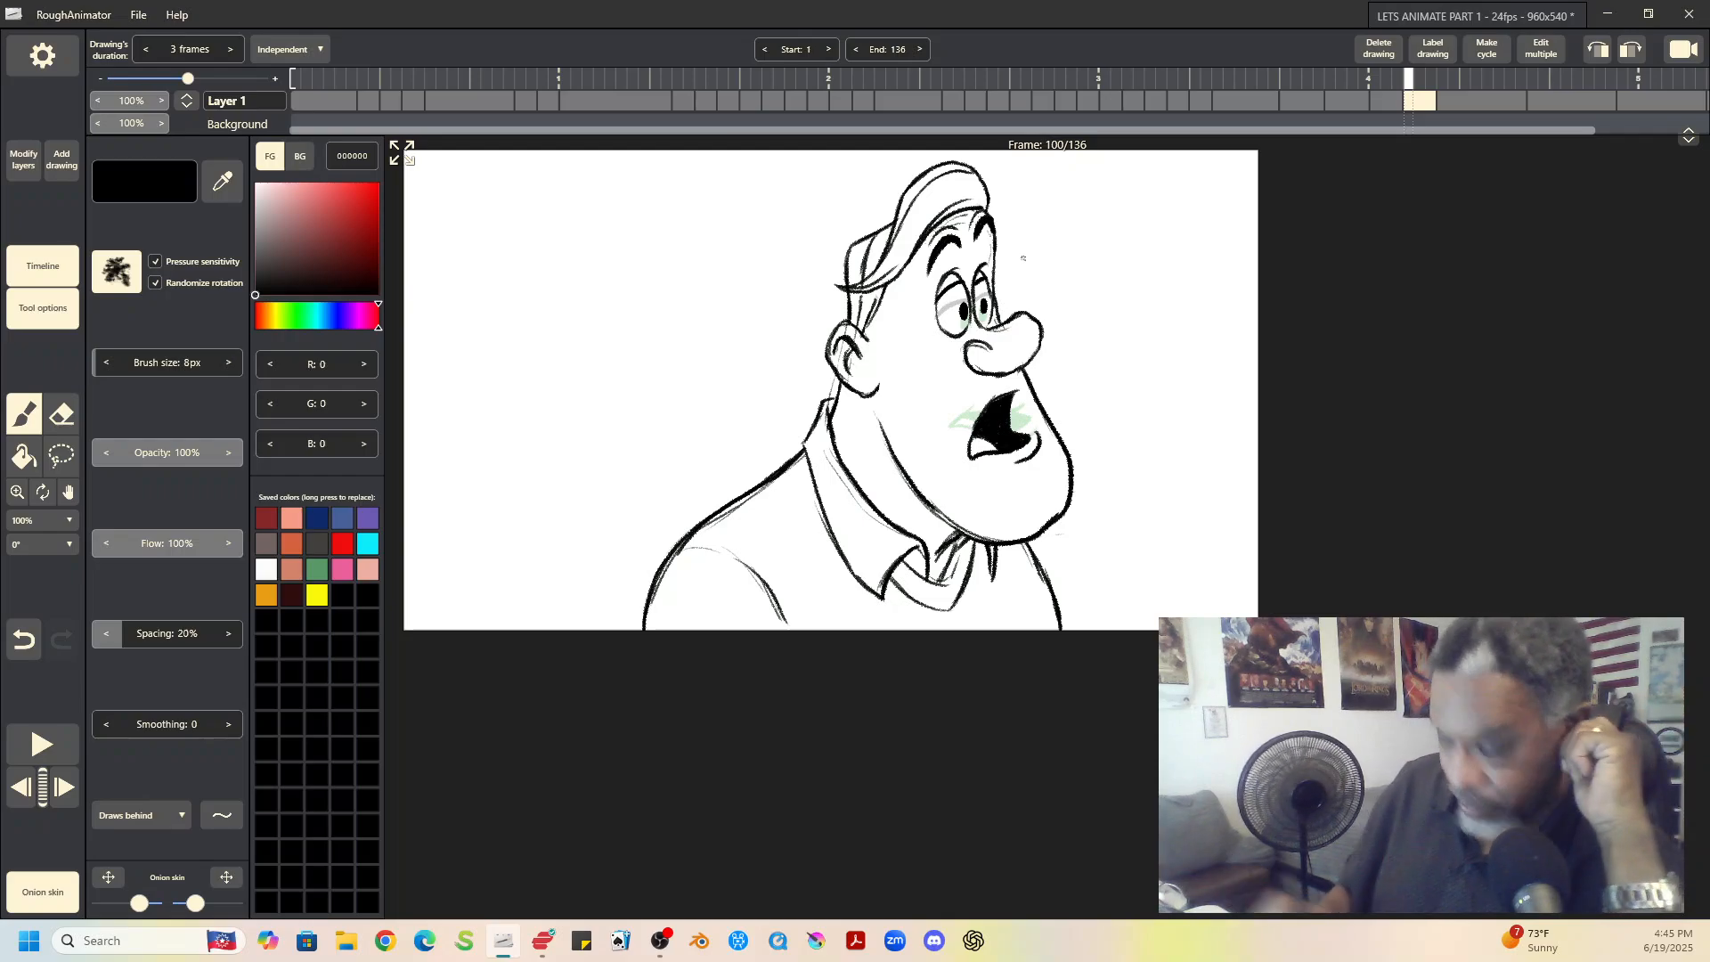
left_click(1476, 103)
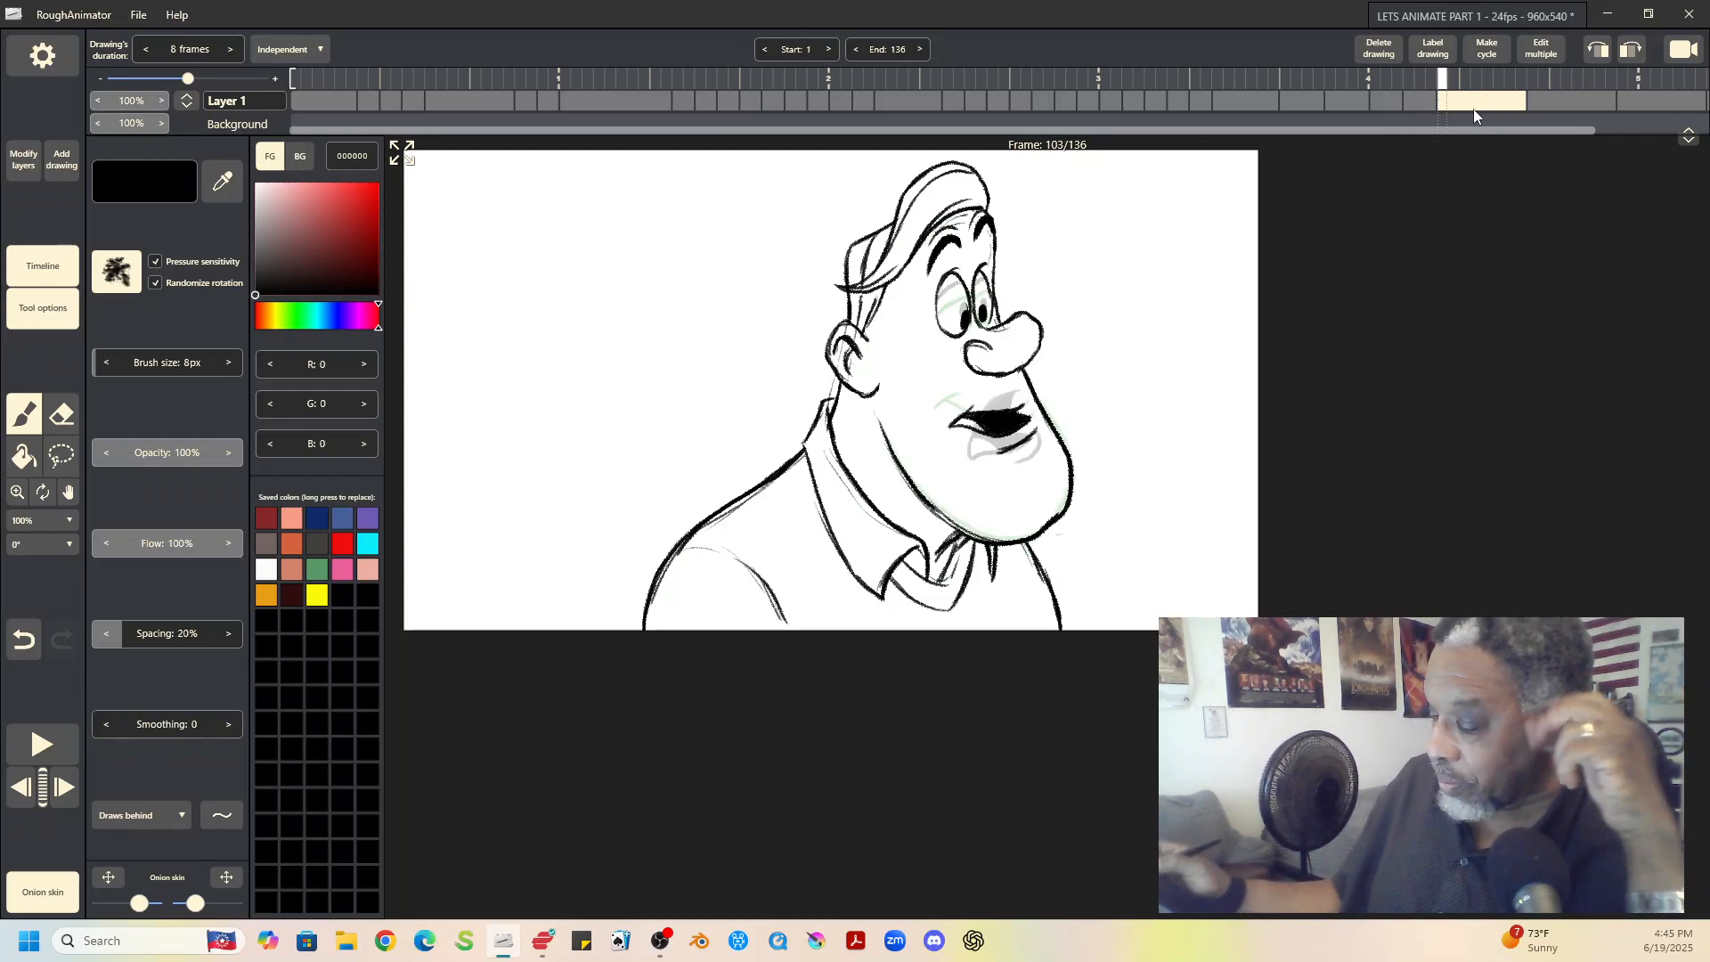
left_click(1419, 100)
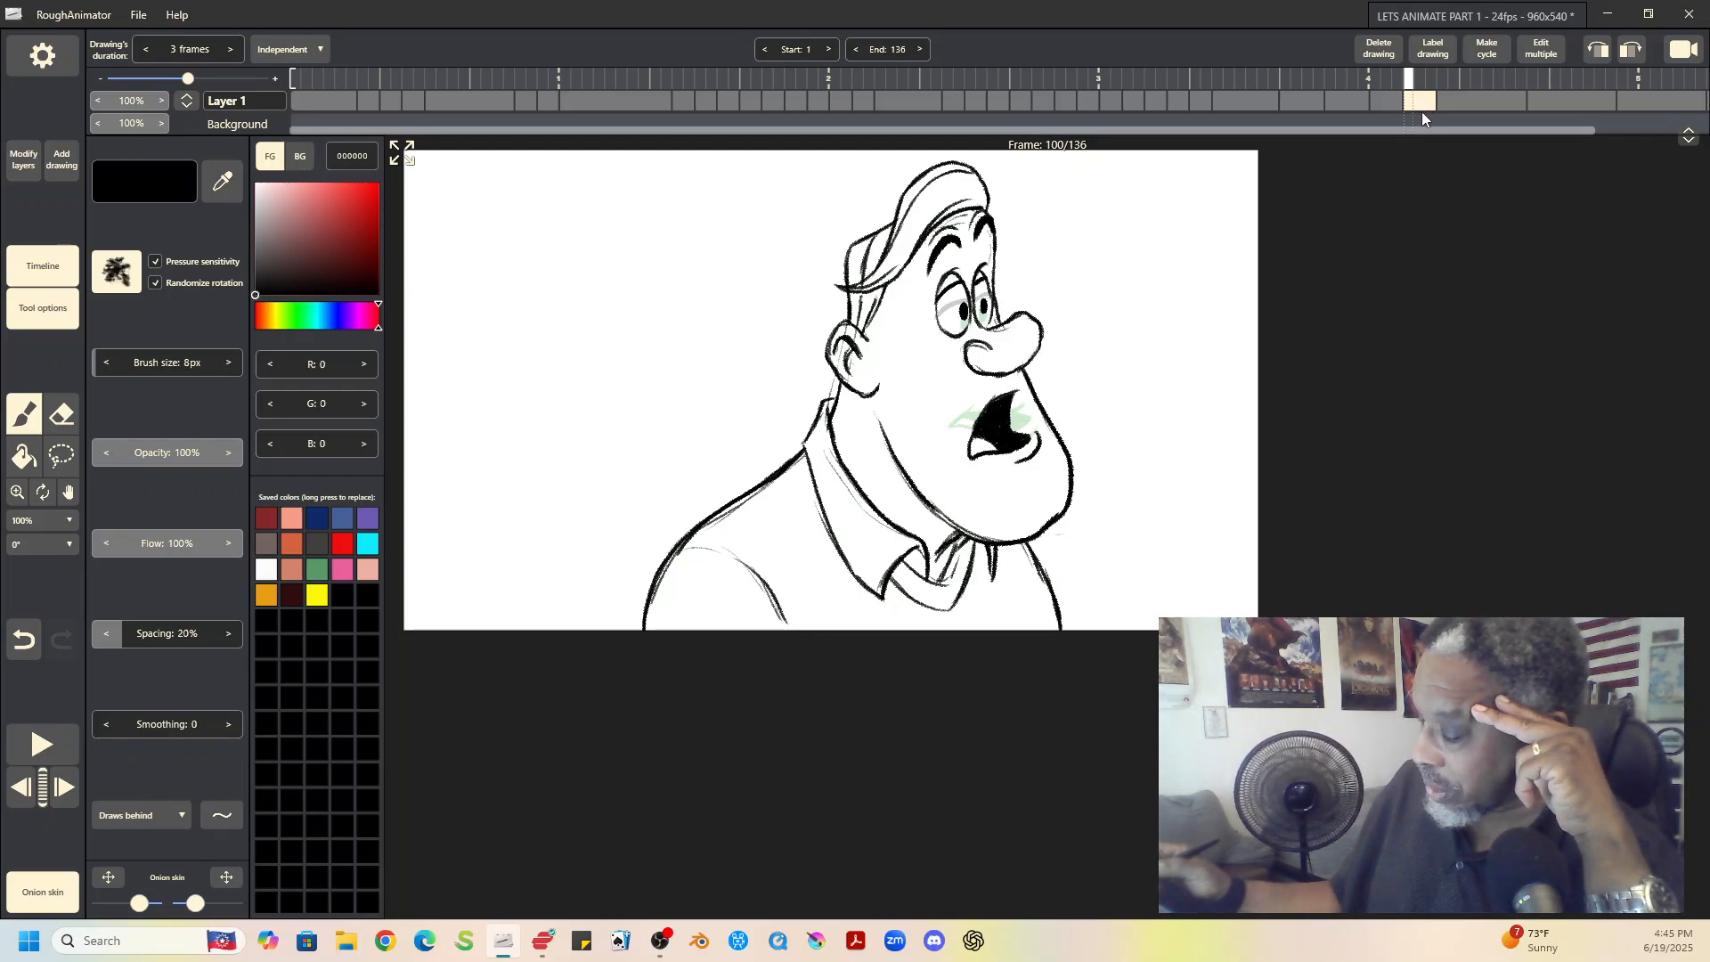
Step: Step through the second blink's drawings from frame 83 to frame 100 to examine how the eyelids close and reopen
left_click(1466, 99)
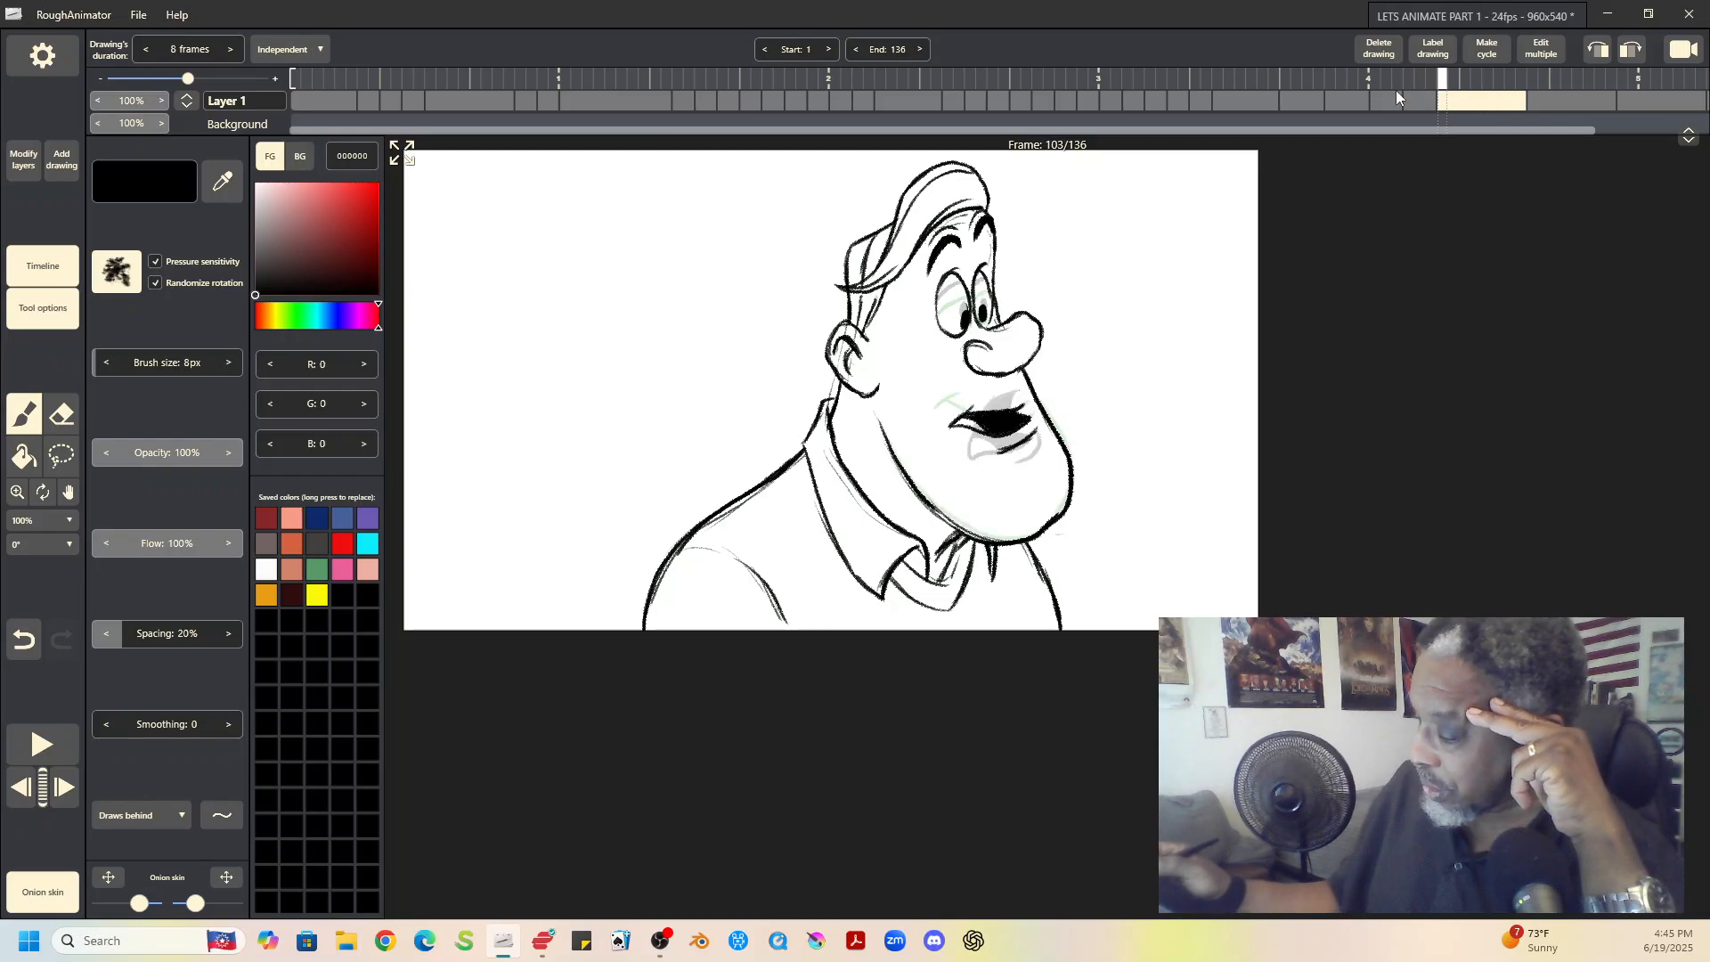
left_click(1245, 103)
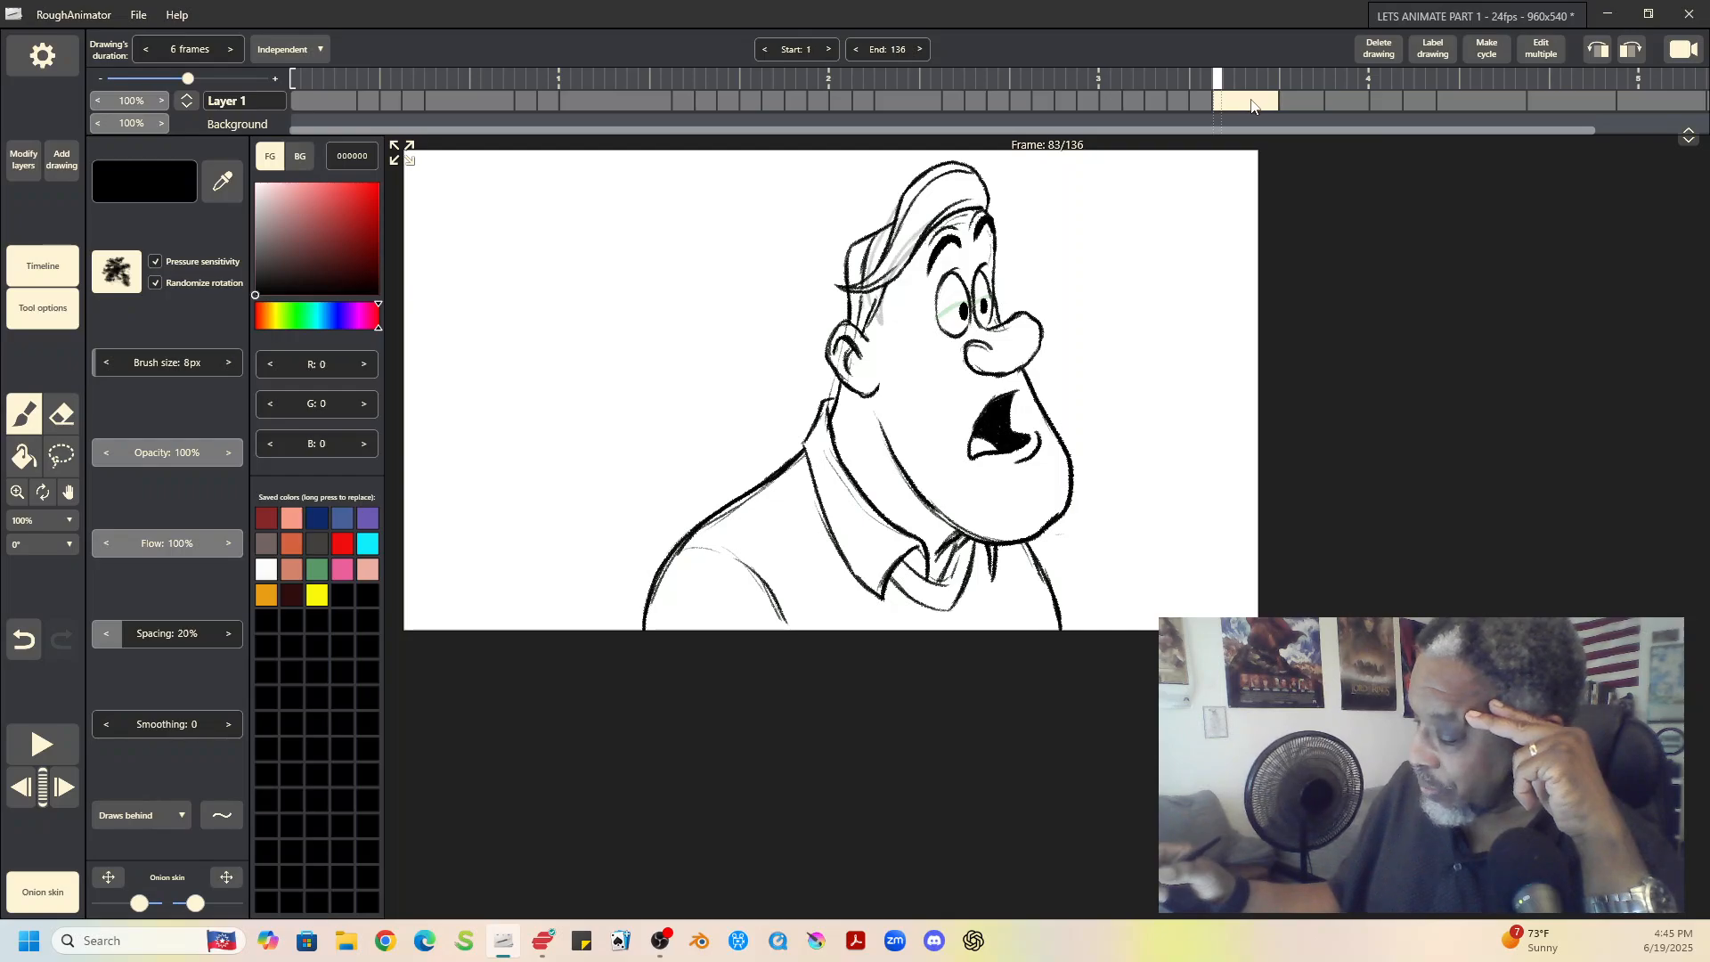
left_click(1306, 101)
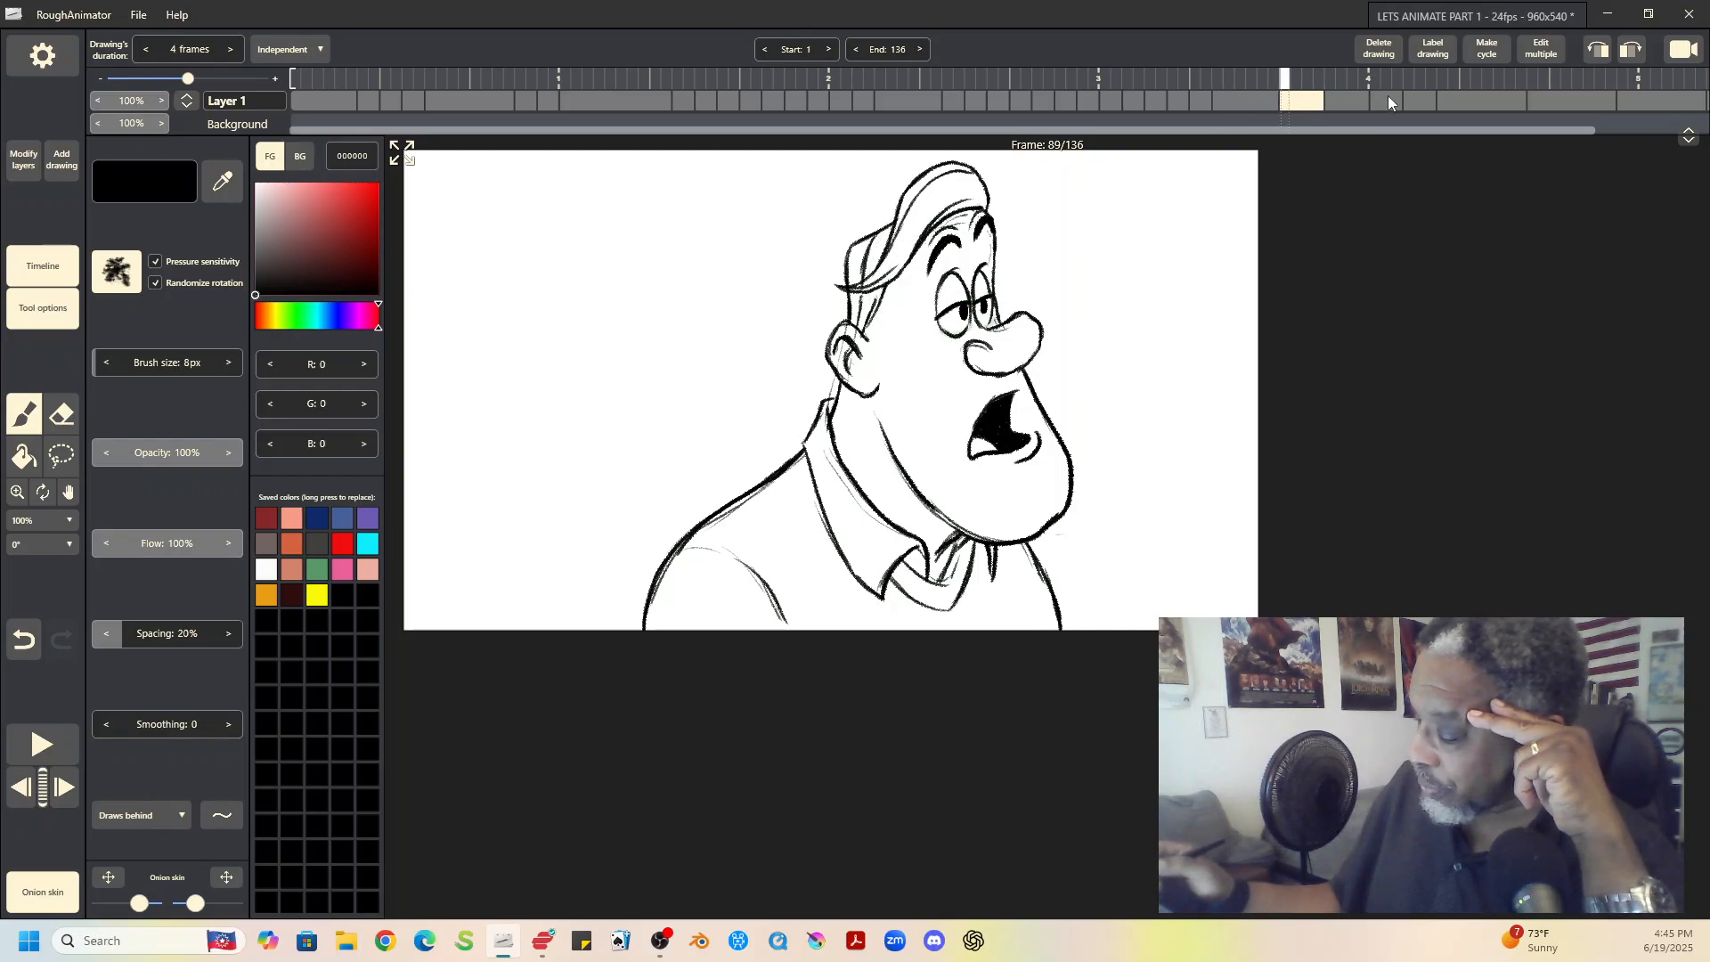
left_click(1344, 101)
left_click(1386, 102)
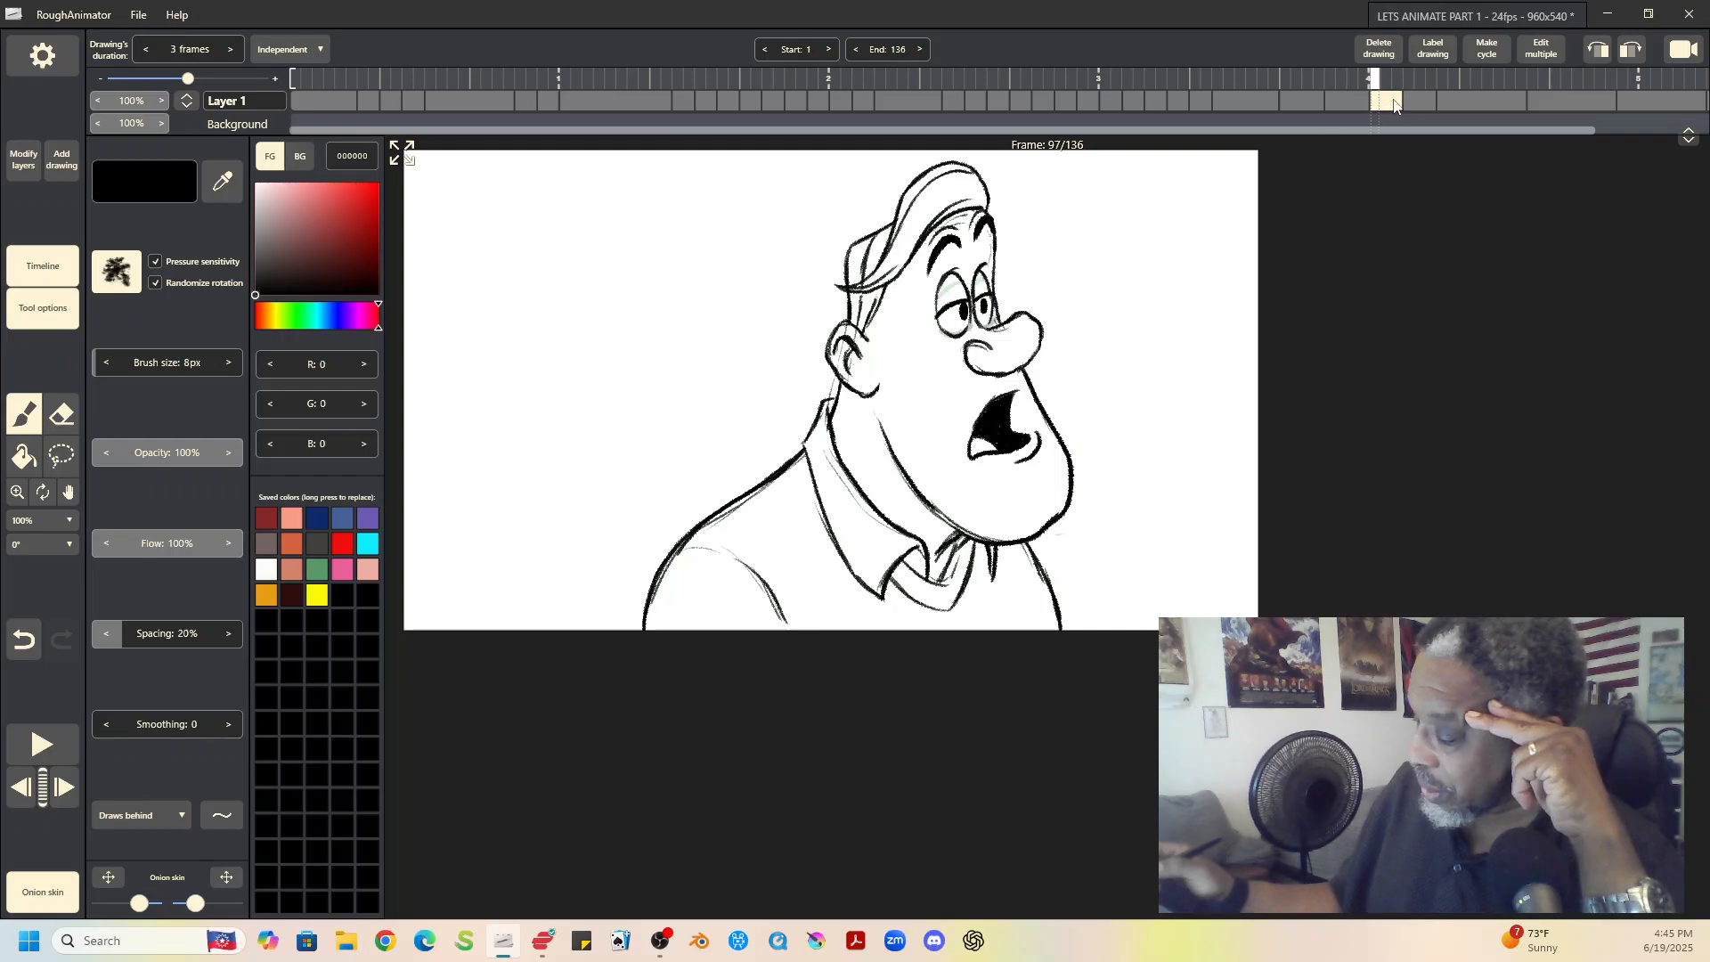
left_click(1419, 103)
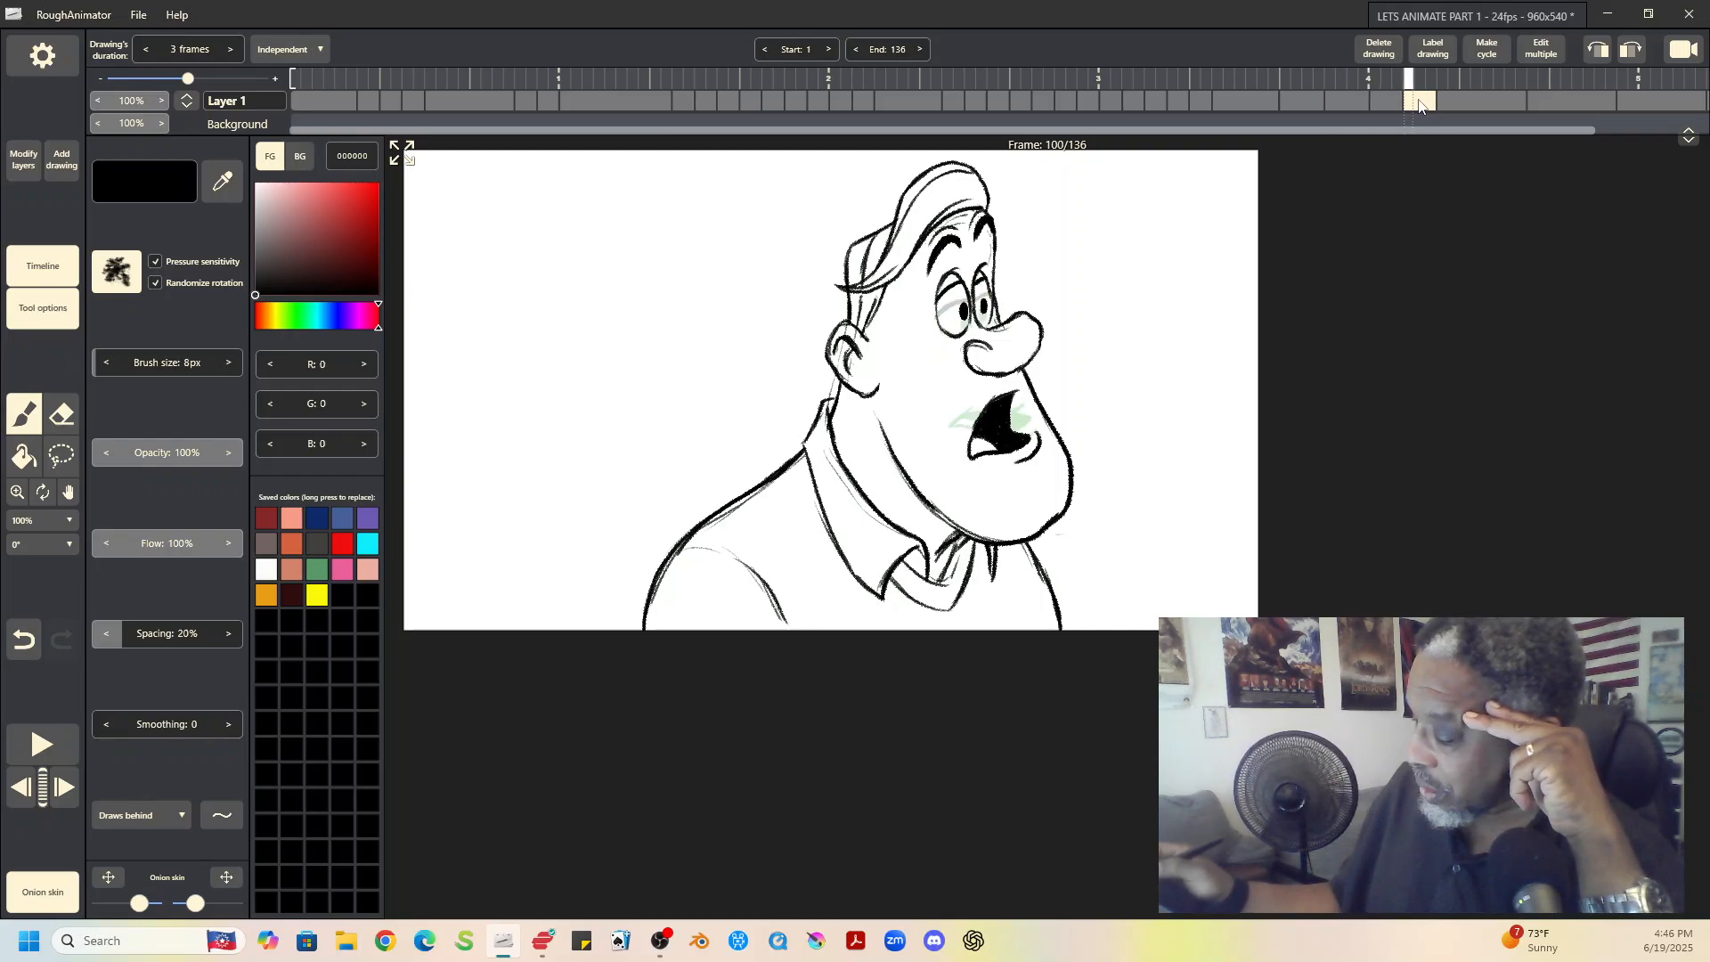
Step: Compare the frame 97, 100 and 103 drawings to examine how the reopening eyes lead into the mouth change
left_click(1360, 103)
left_click(1390, 102)
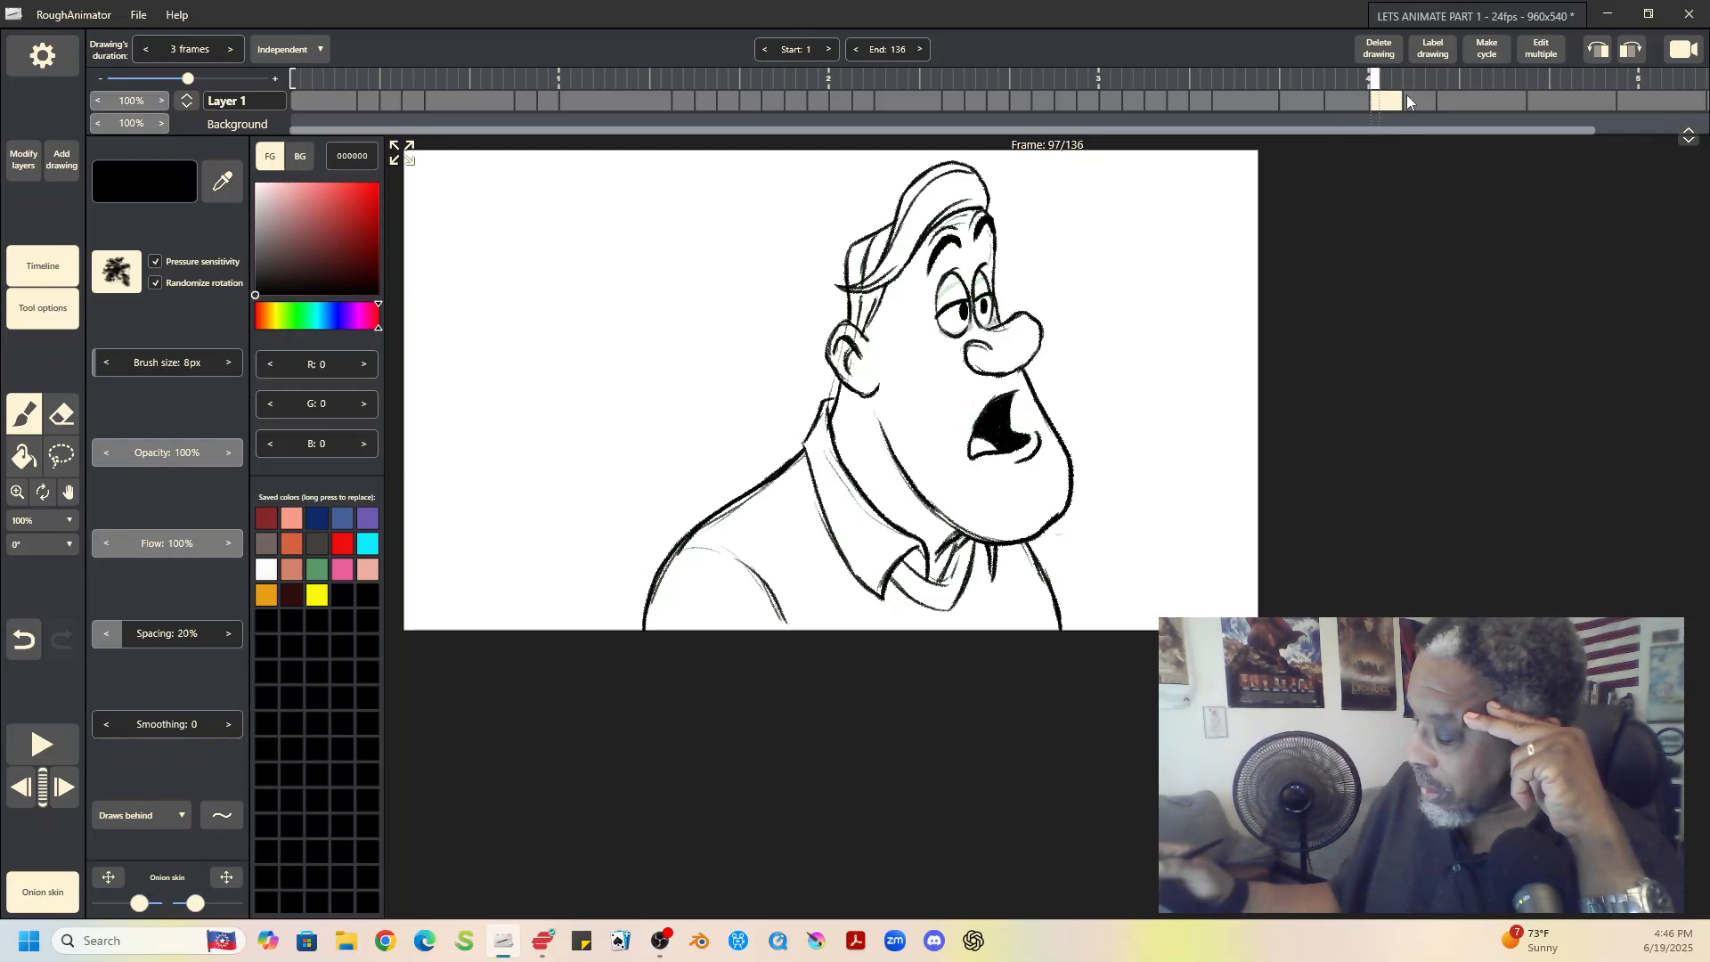
left_click(1420, 100)
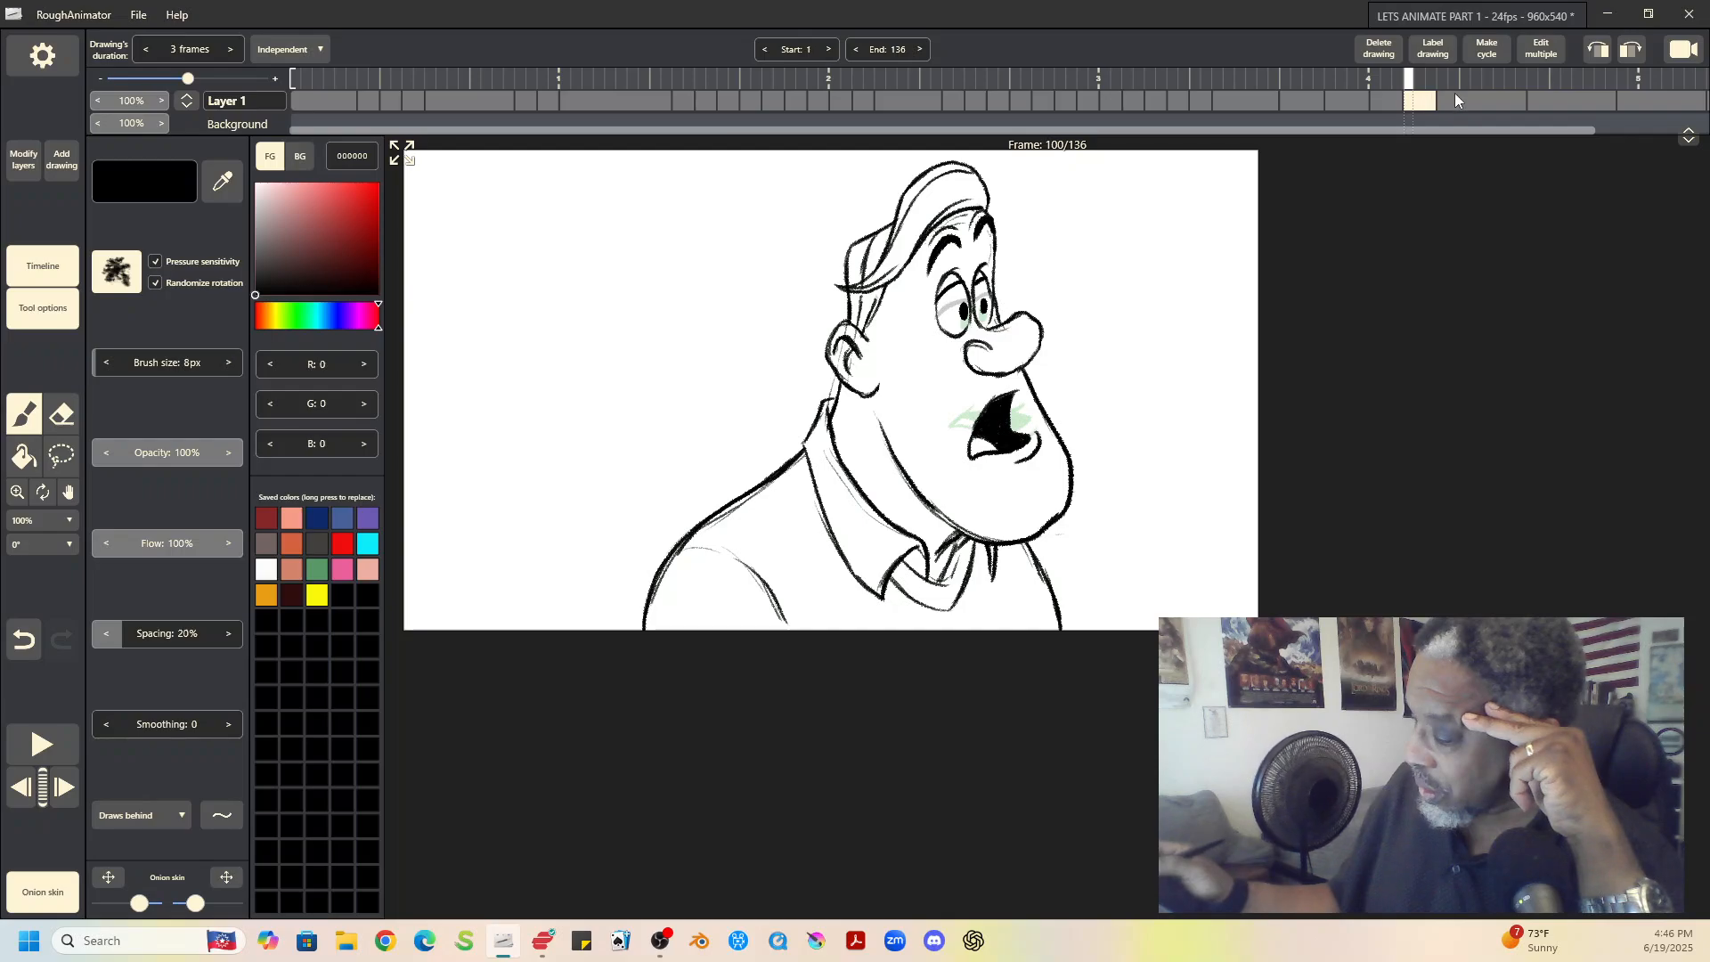
left_click(1455, 100)
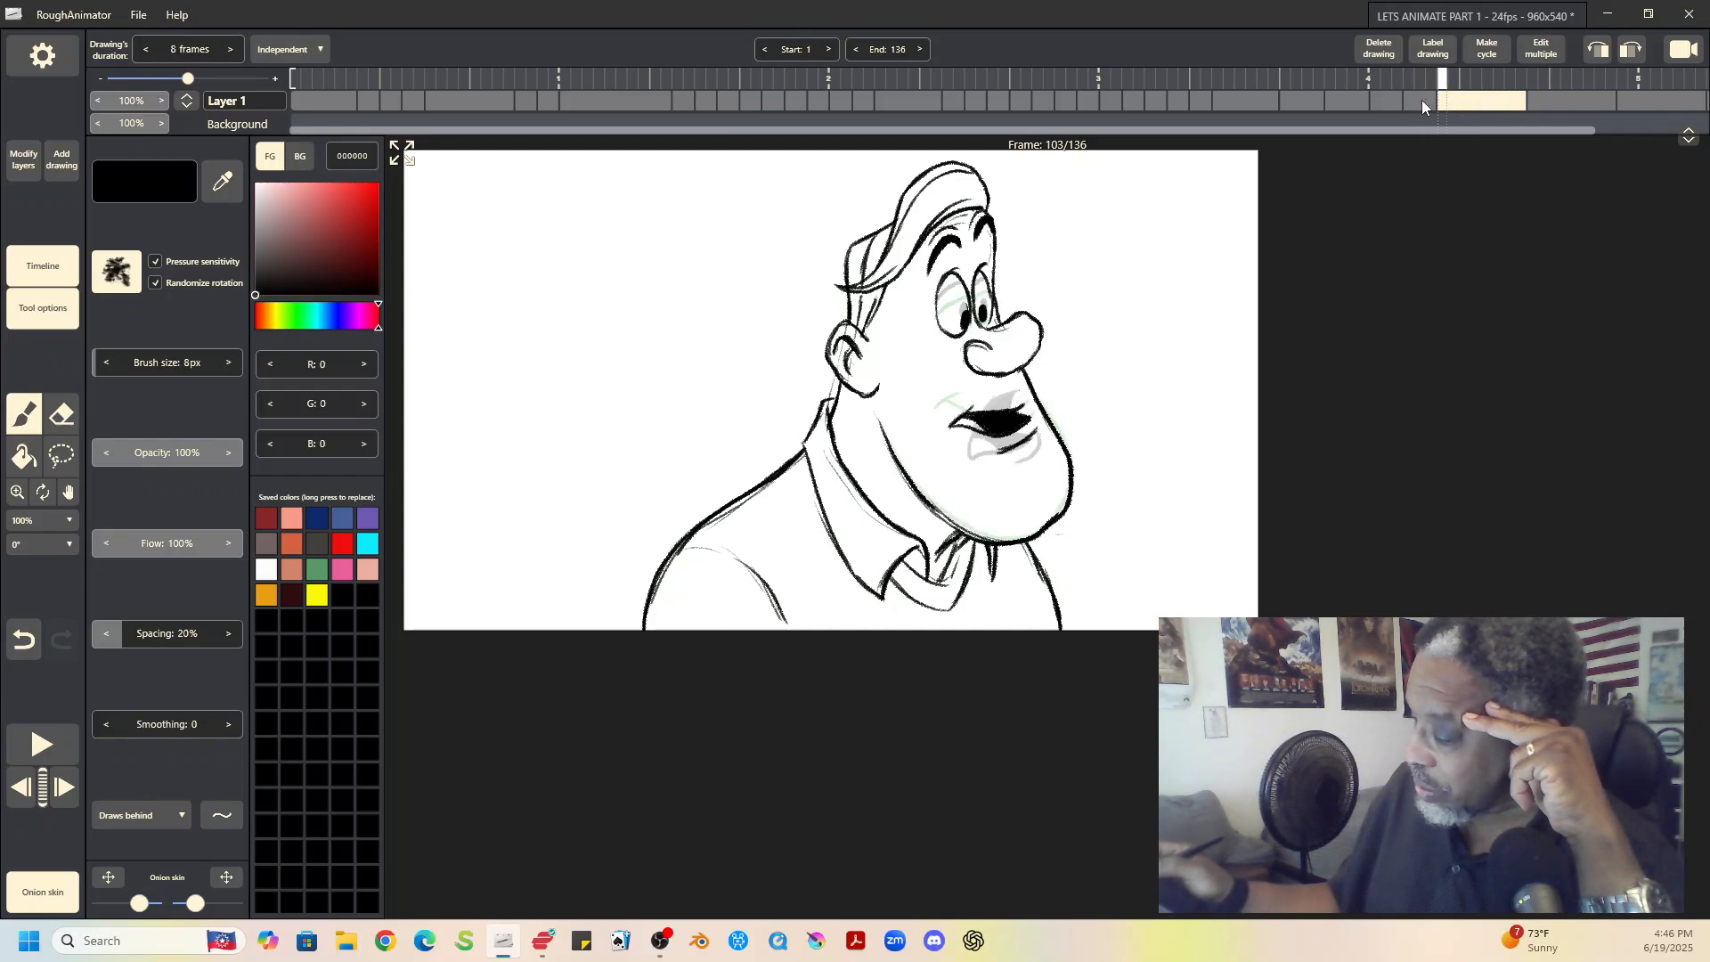
left_click(1421, 100)
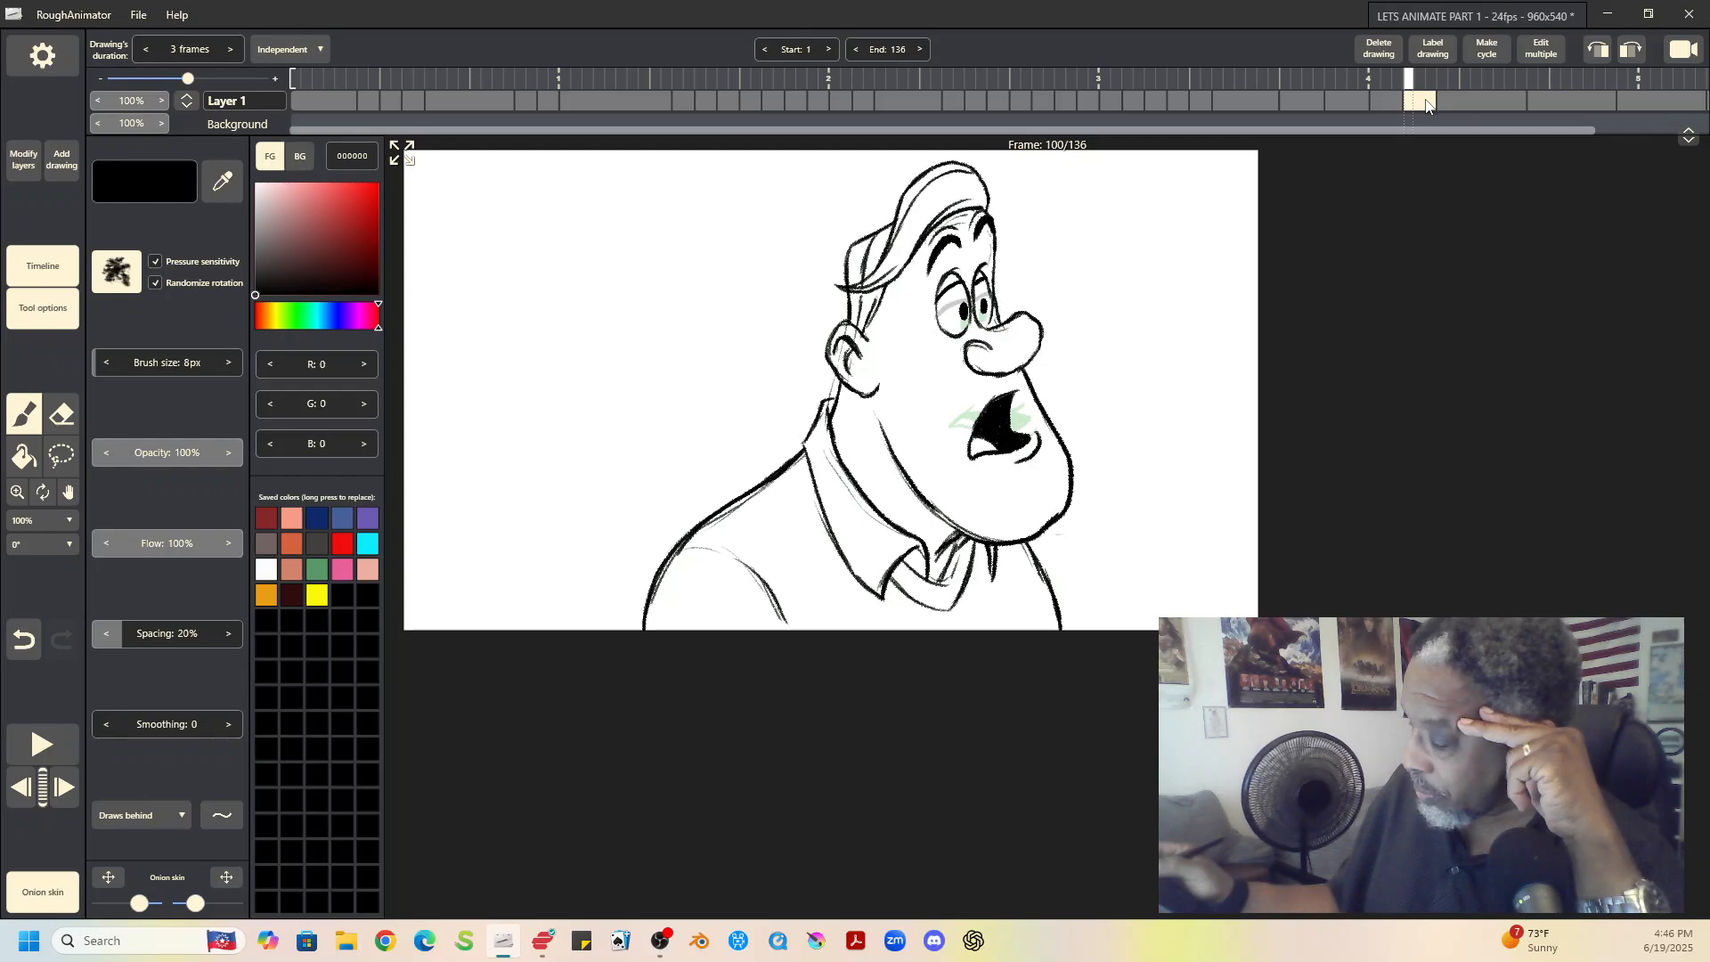
left_click(1388, 101)
left_click(1418, 100)
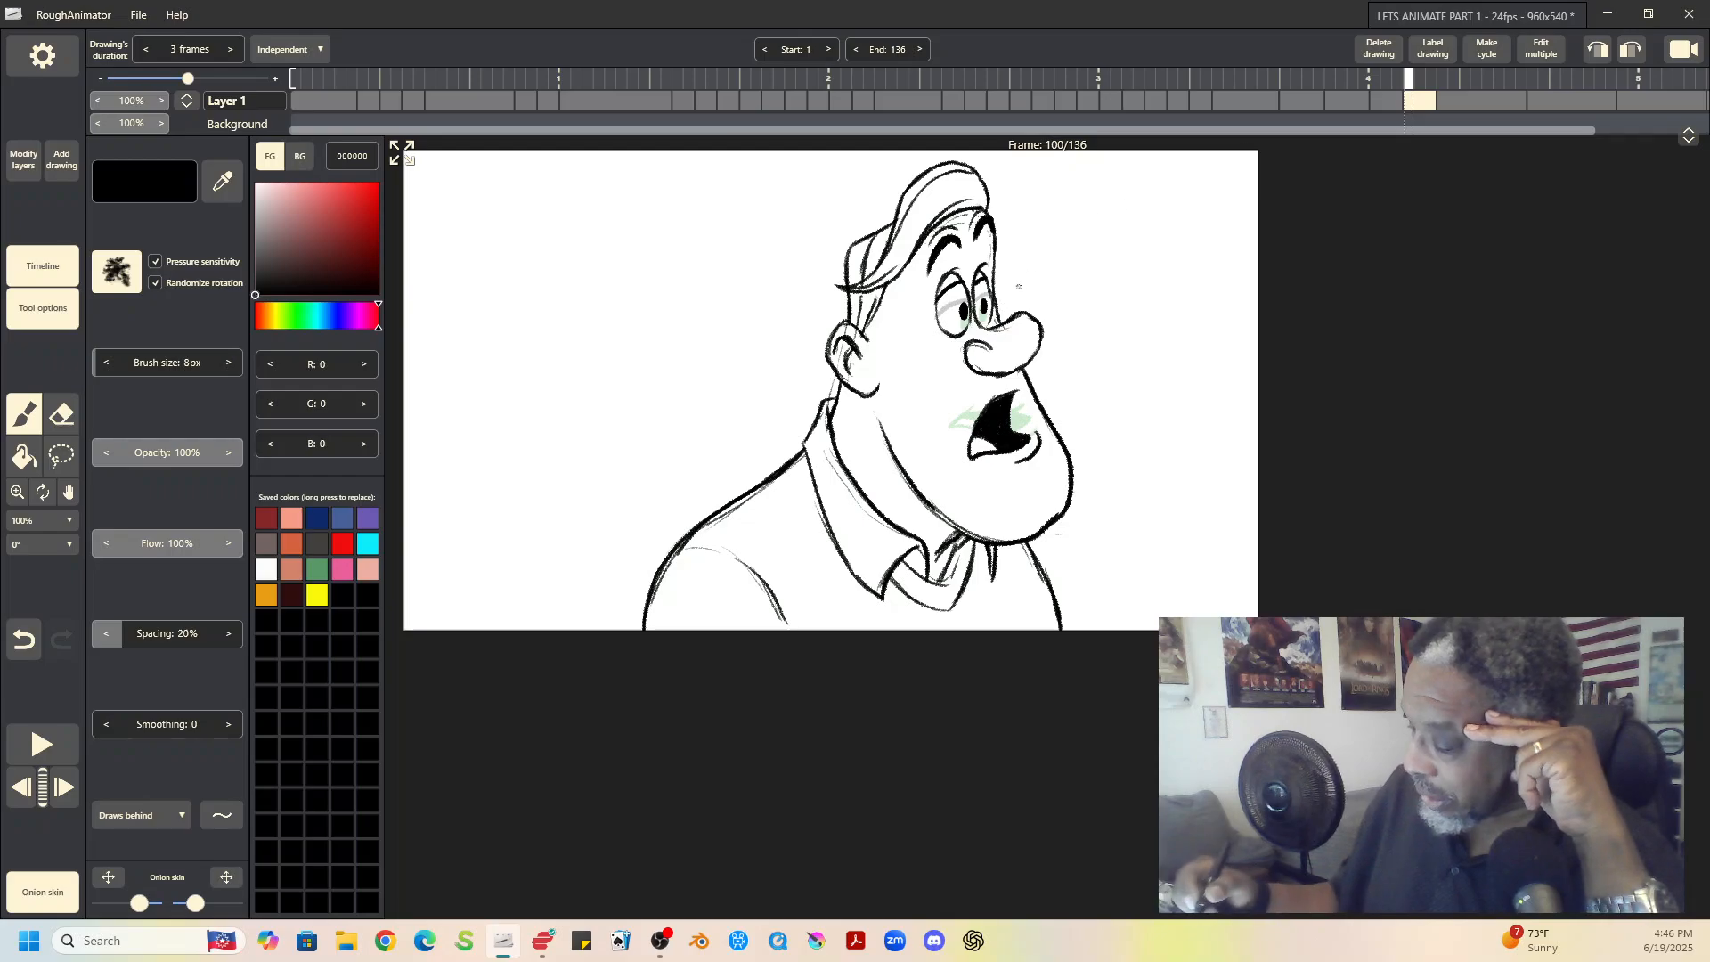
left_click(1490, 101)
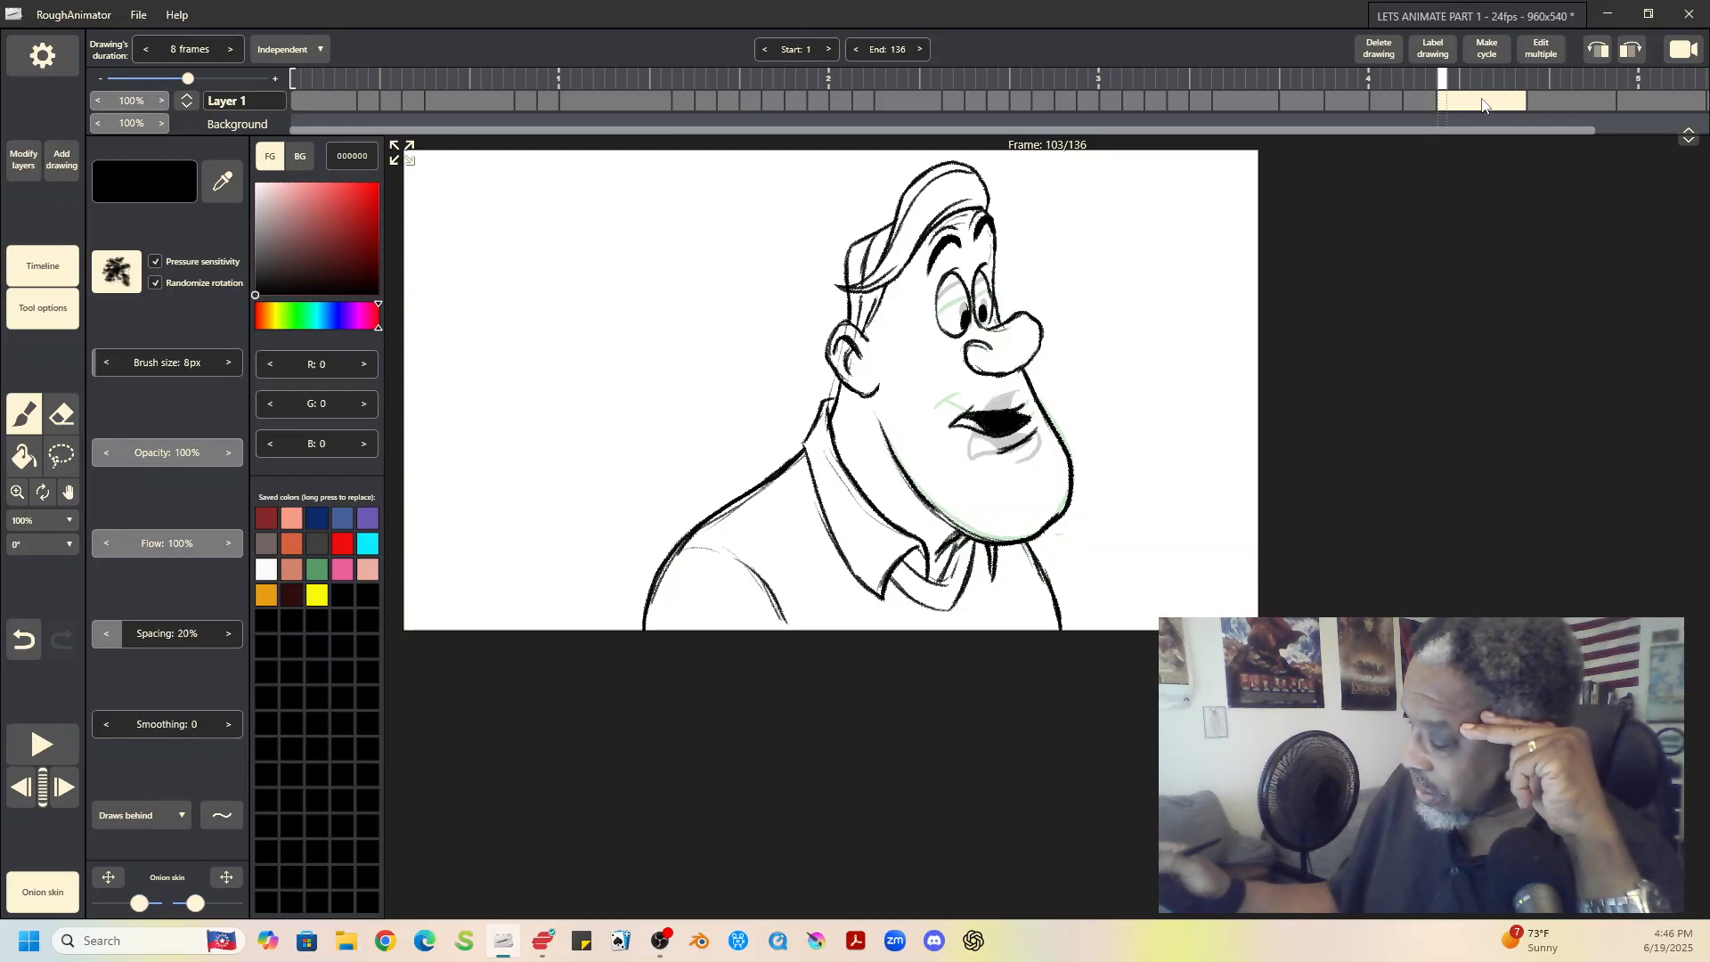
left_click(1416, 101)
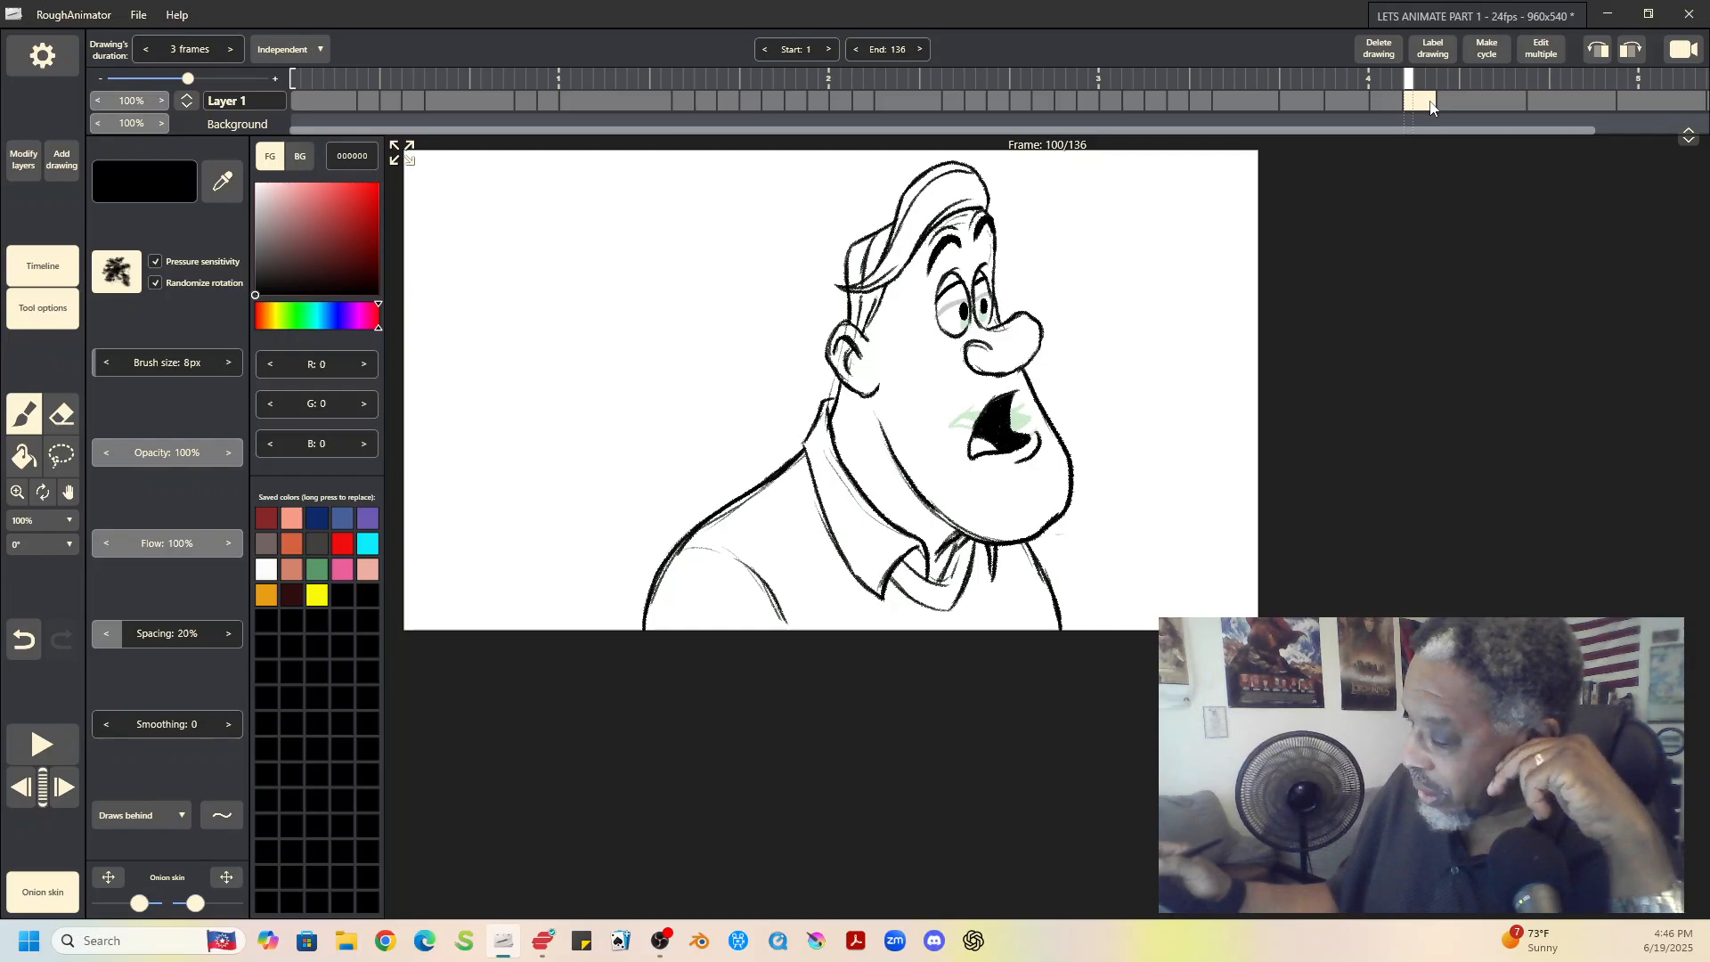
Step: Review the blink drawings from frame 83 to 100 and erase stray lines around the eyes of the frame 100 drawing
left_click(1258, 99)
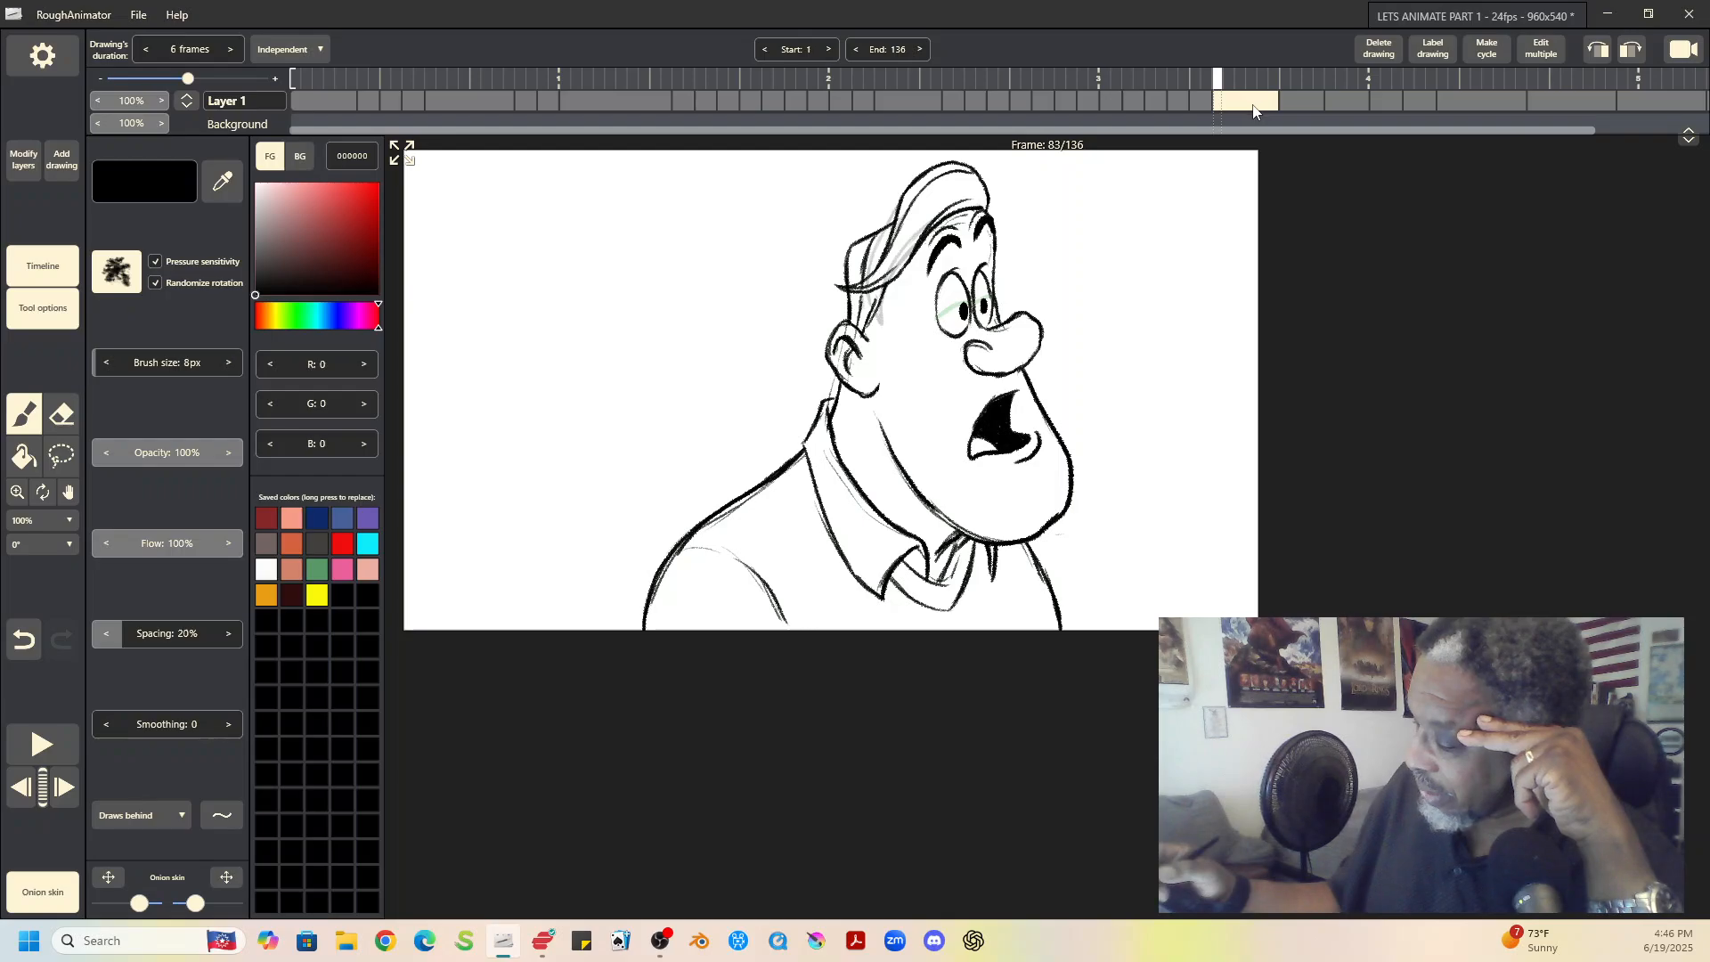
left_click(1299, 102)
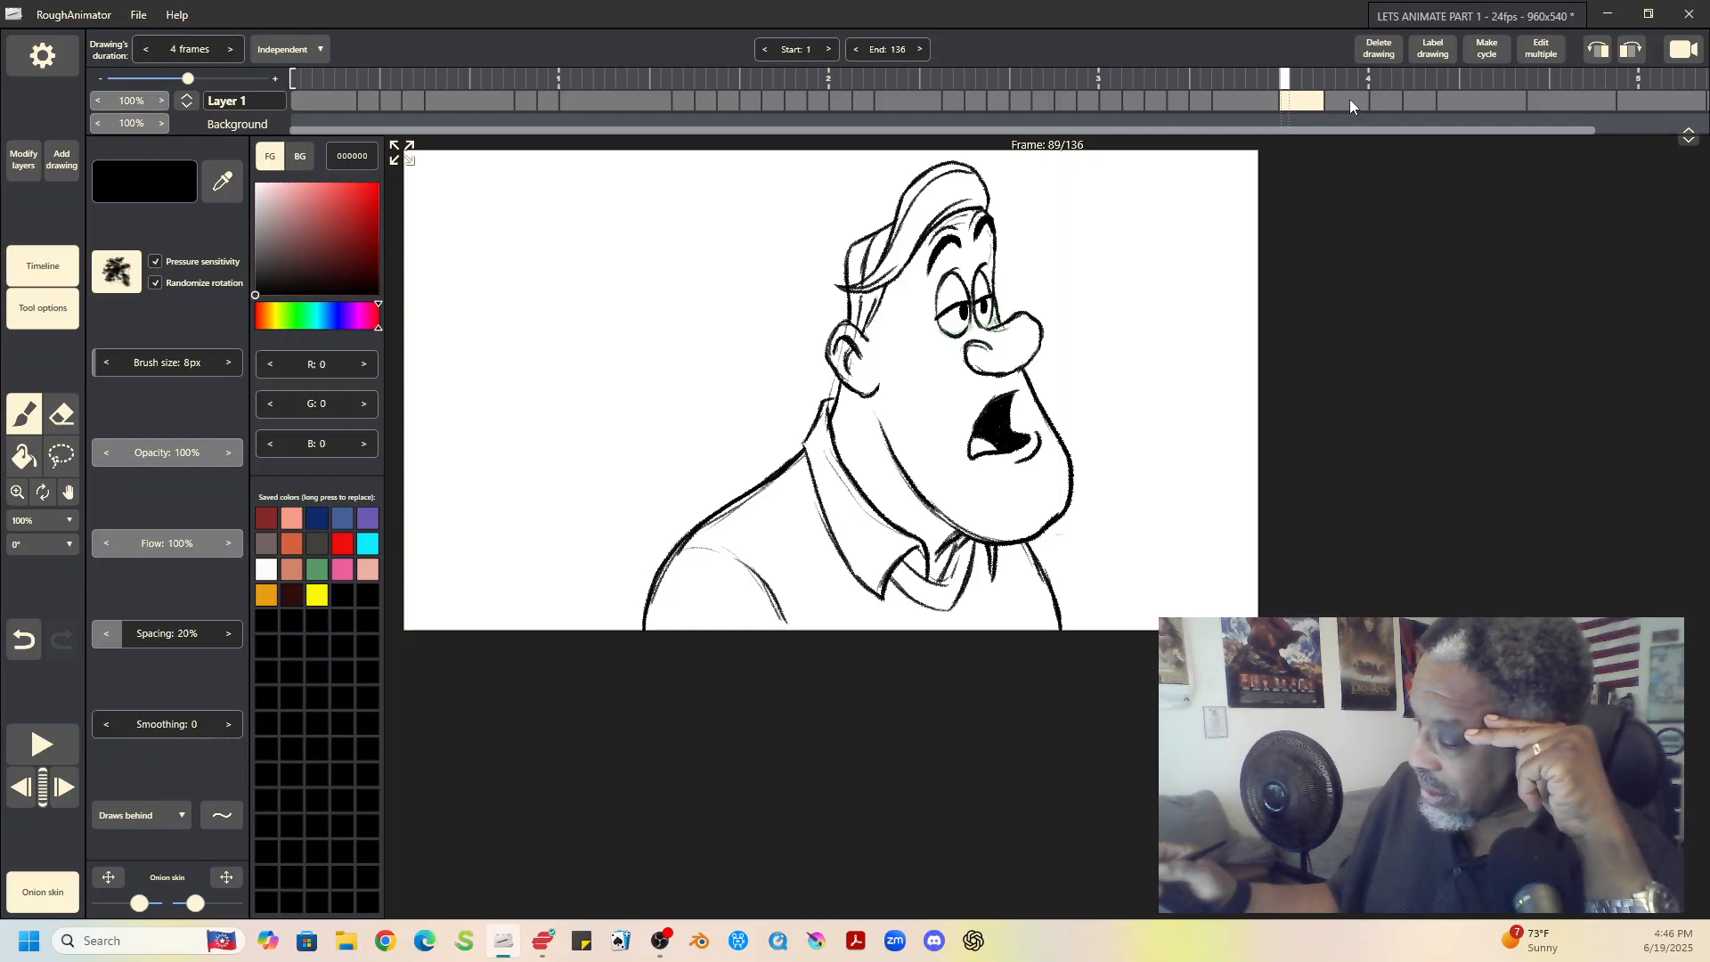
left_click(1350, 100)
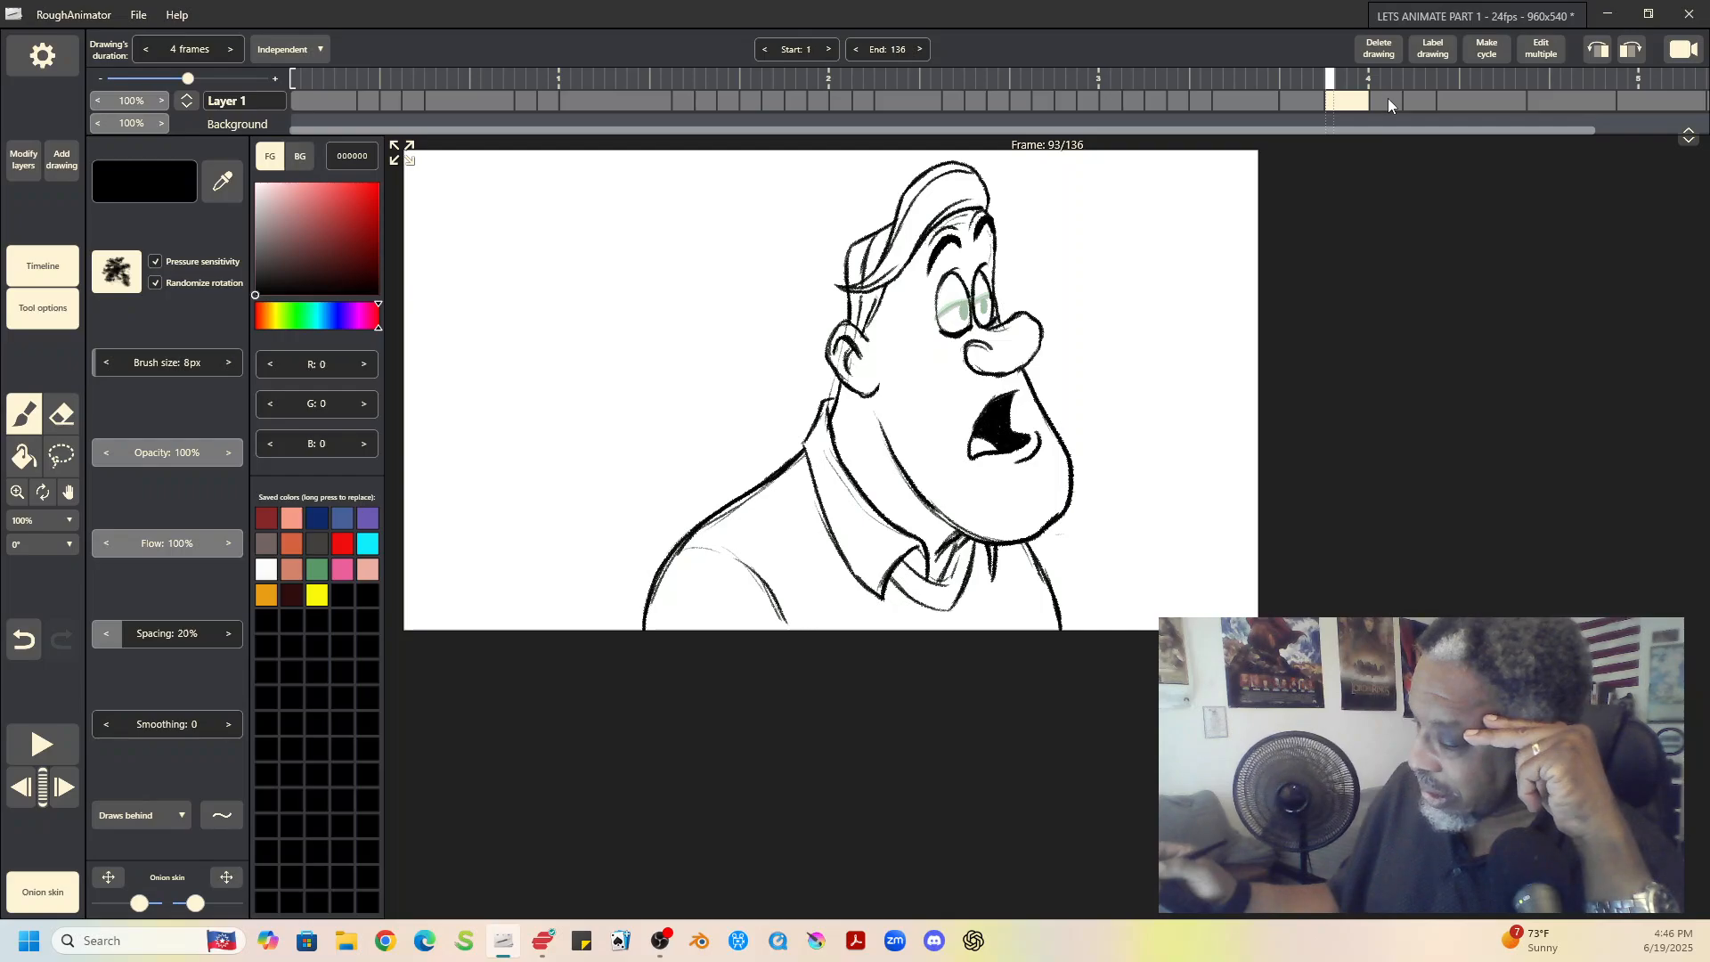
left_click(1388, 98)
left_click(1418, 98)
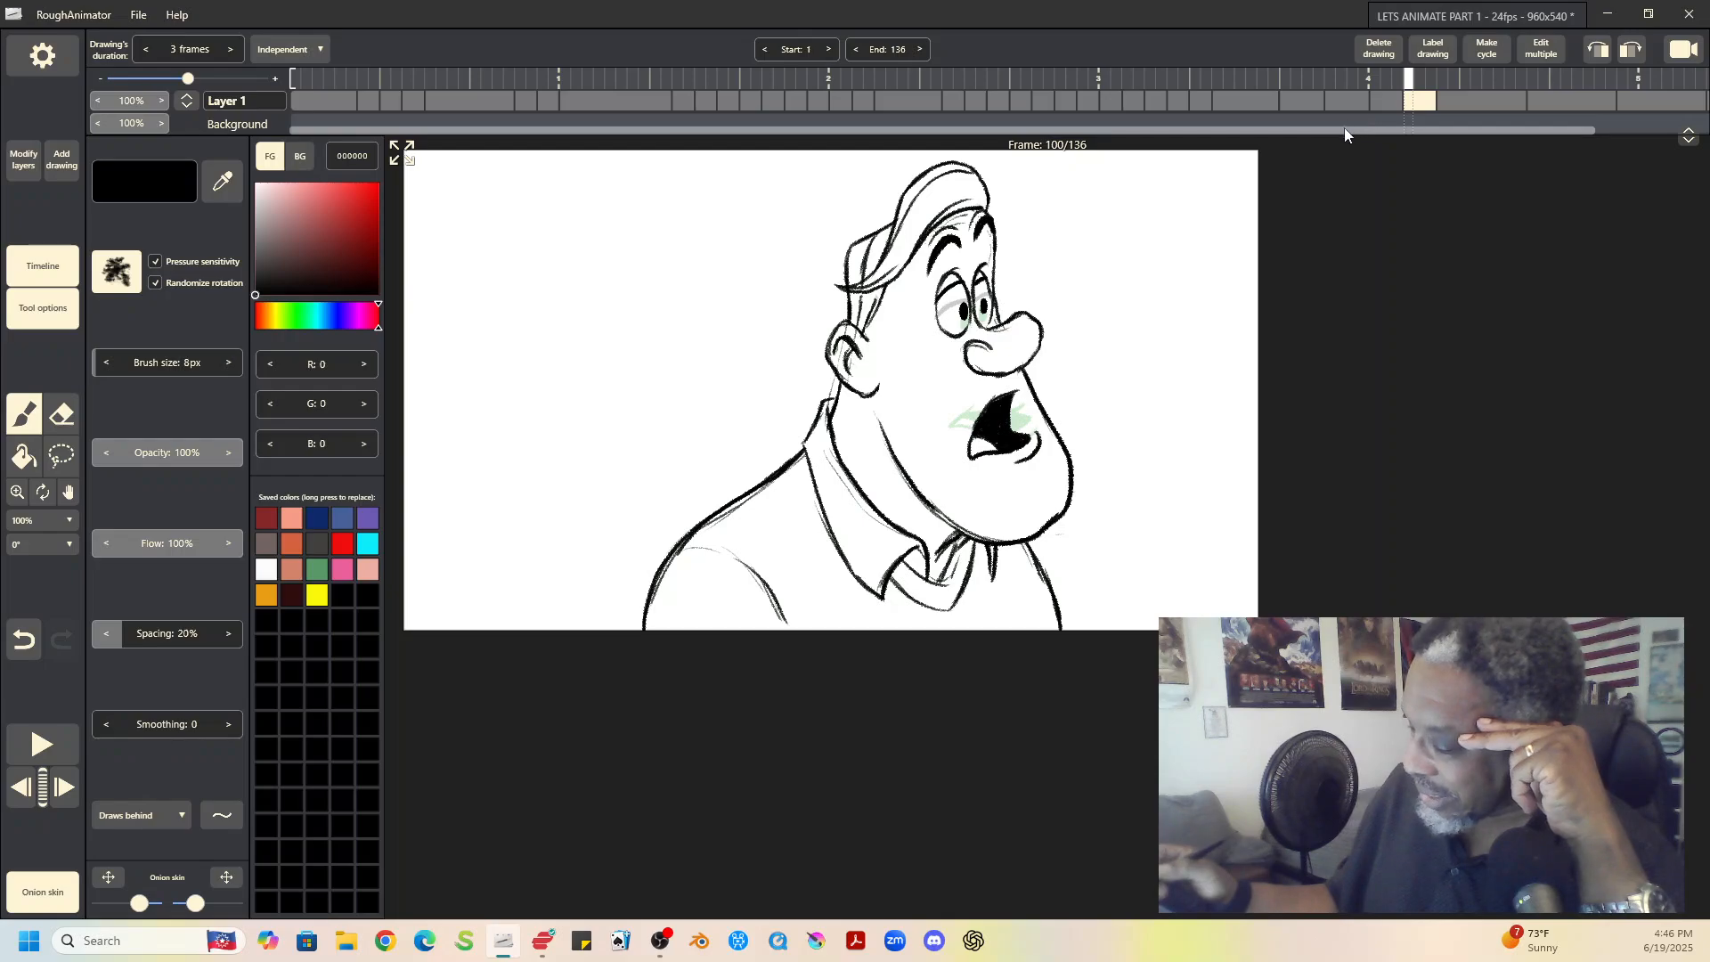
left_click(62, 415)
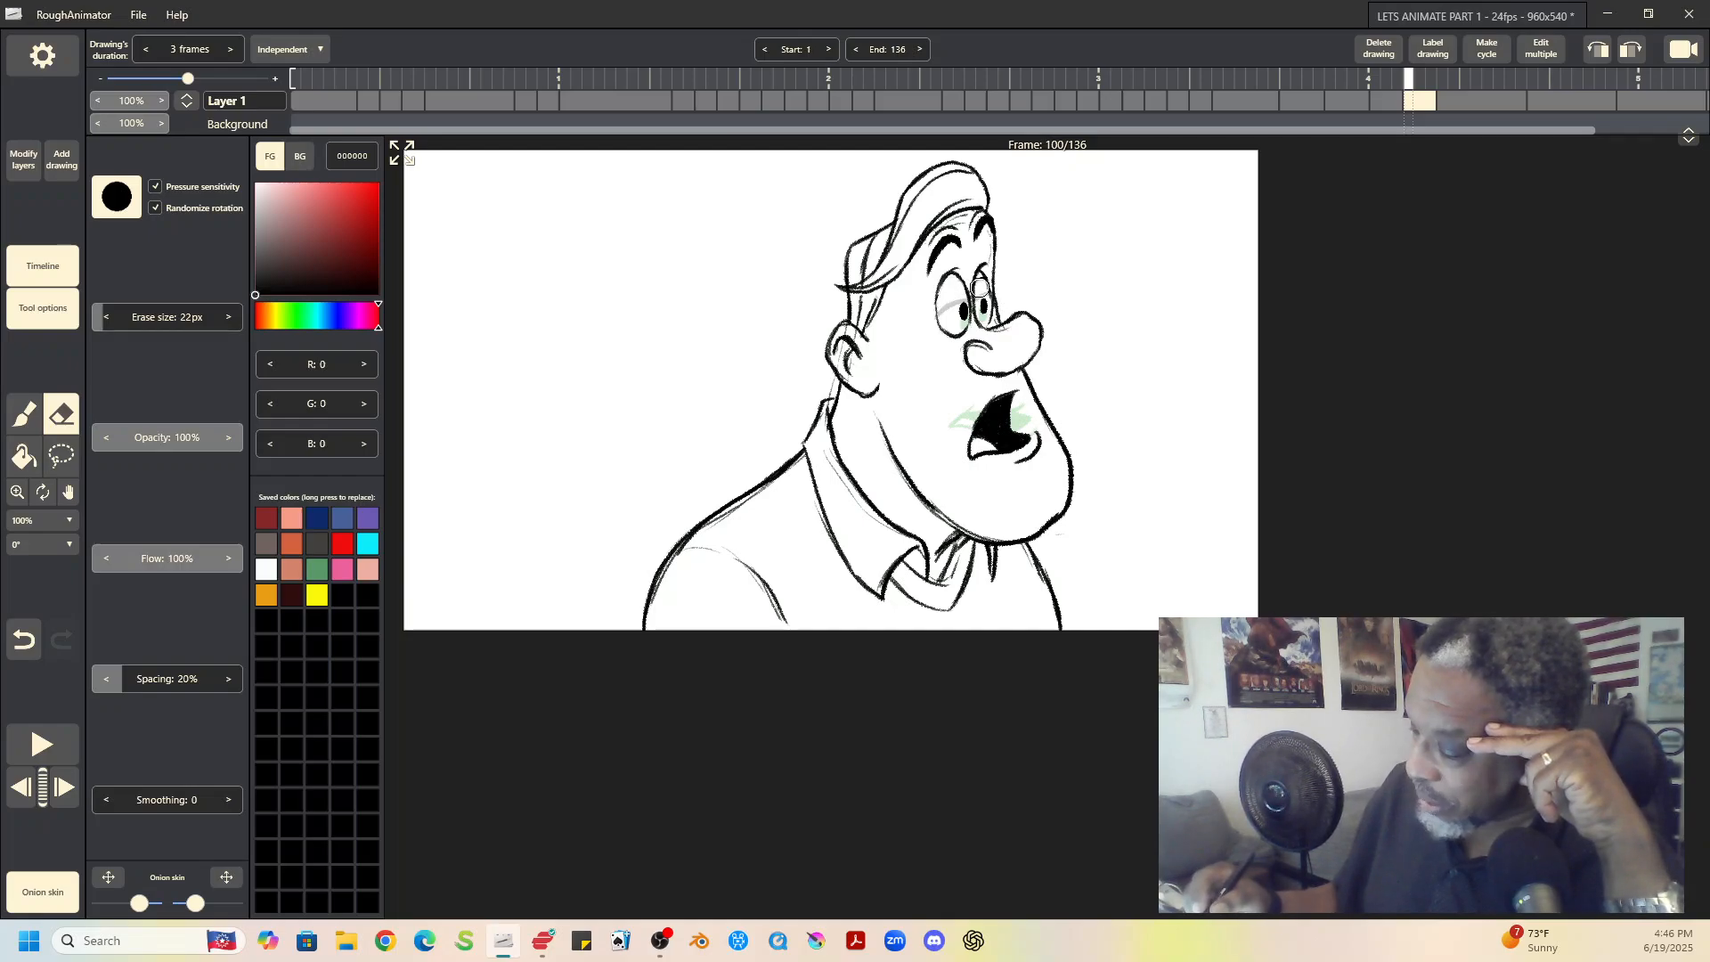
left_click(24, 424)
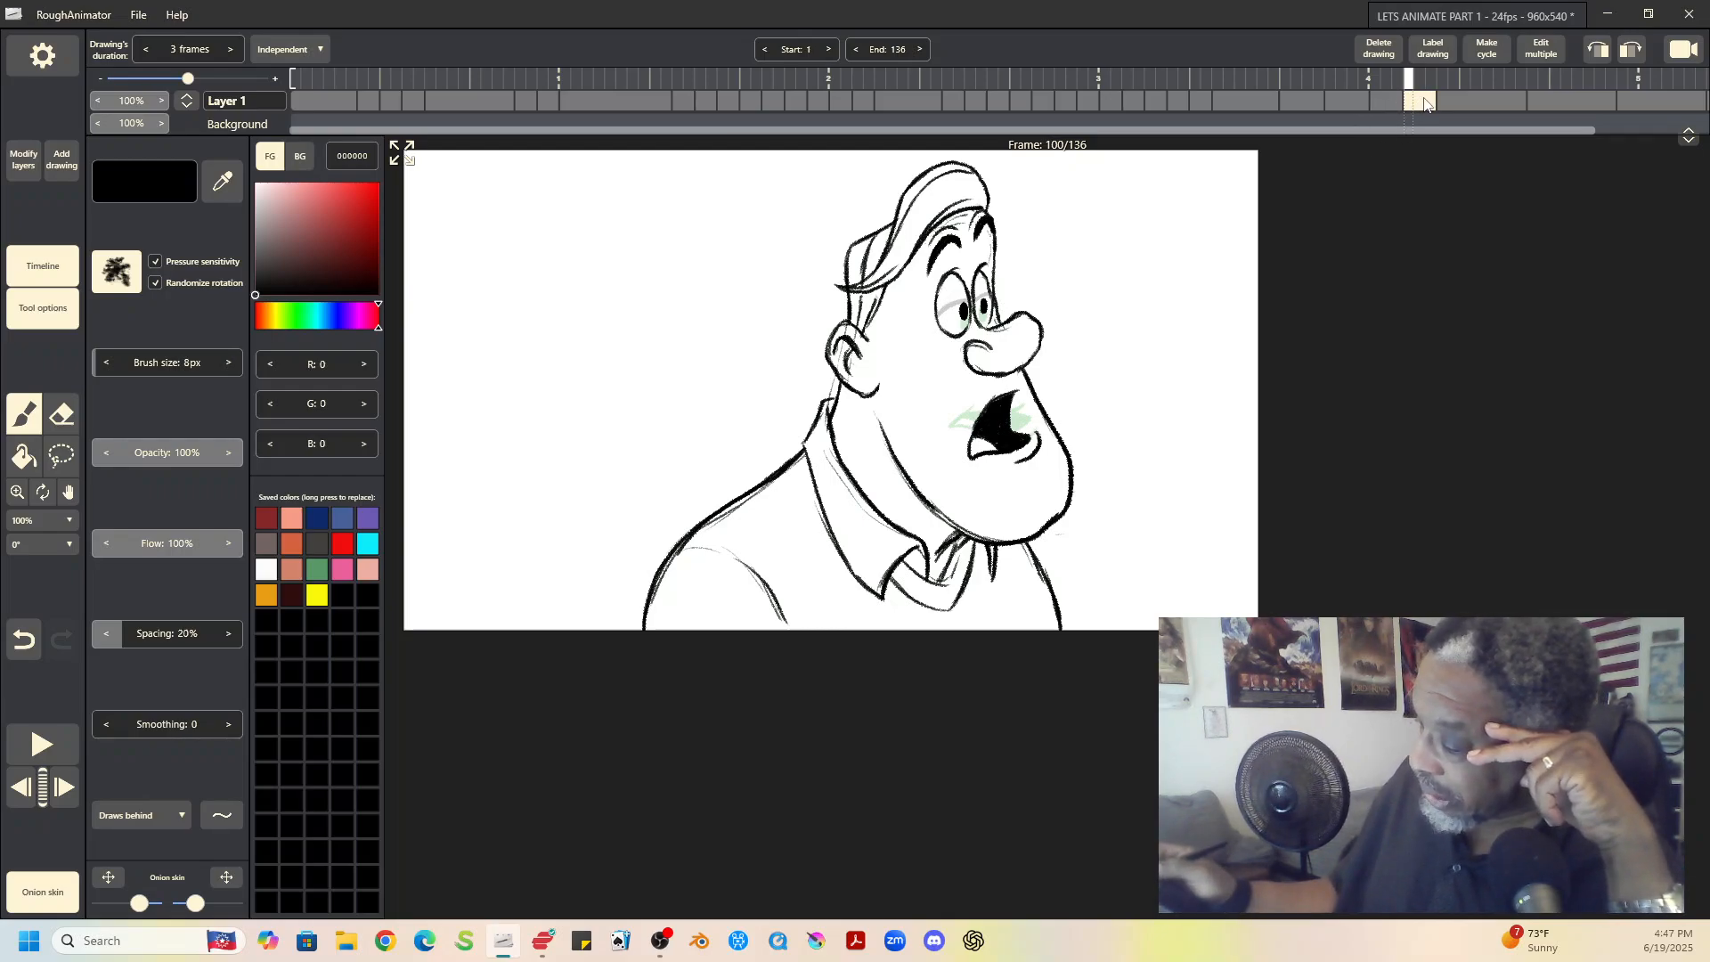
Step: Flip through the frame 83 to 100 drawings again to check the blink with the cleaned-up open eyes
left_click(1277, 98)
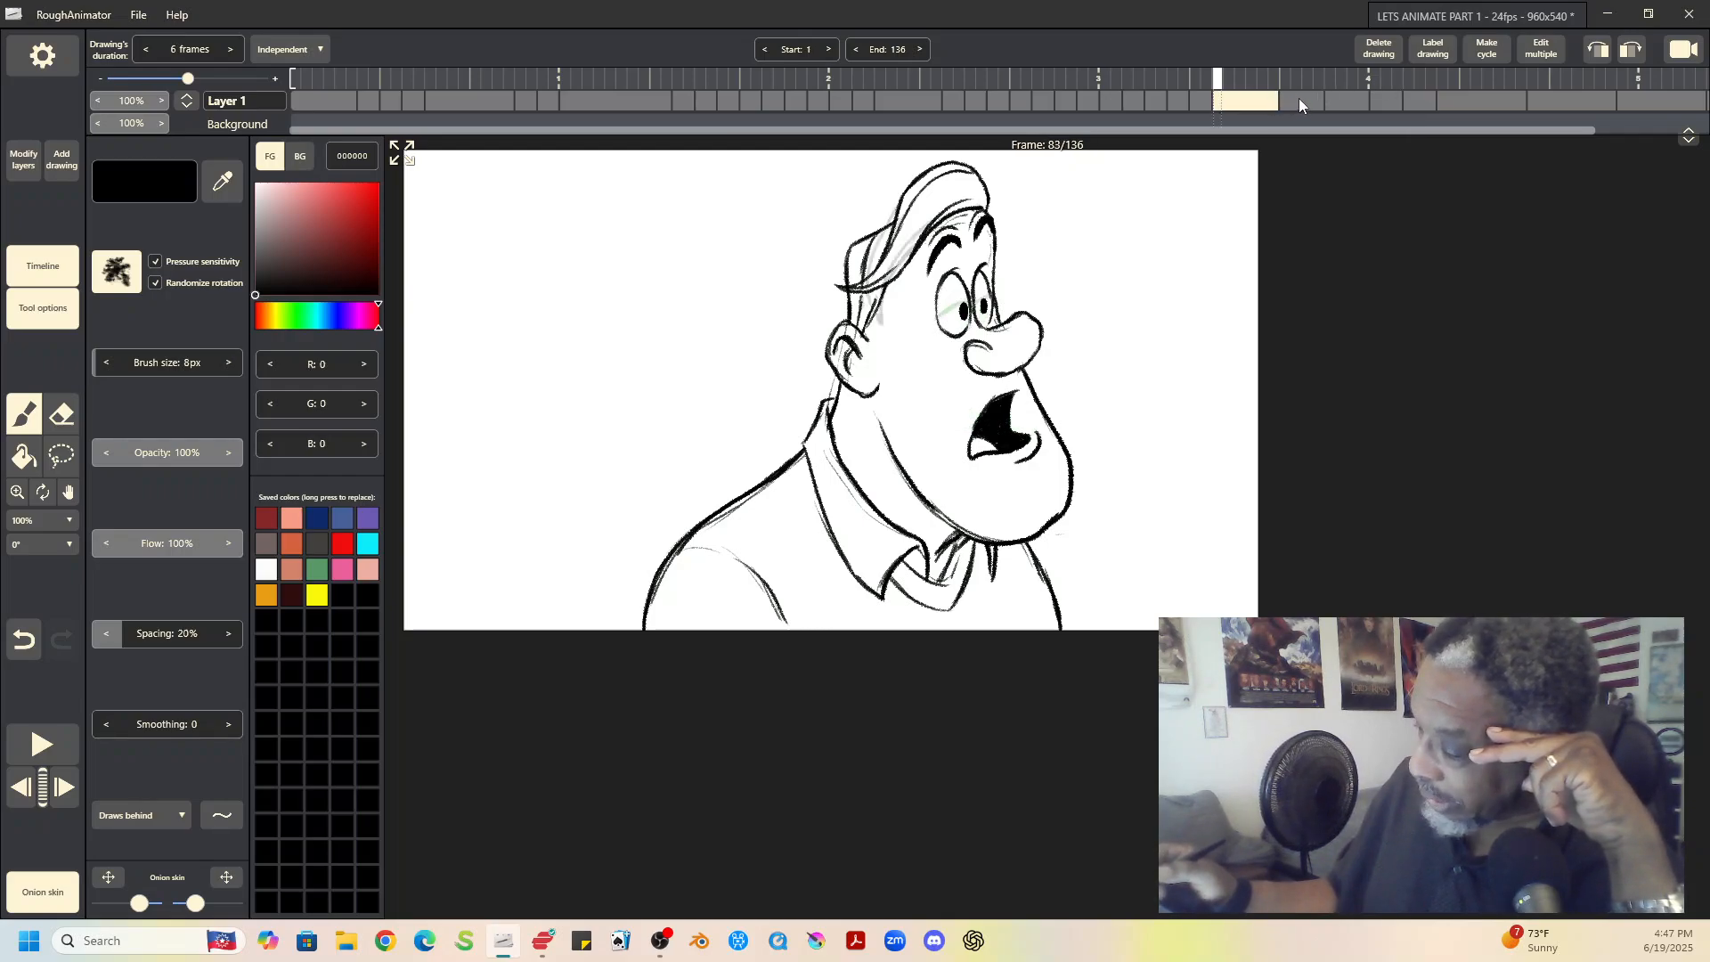
left_click(1301, 99)
left_click(1344, 99)
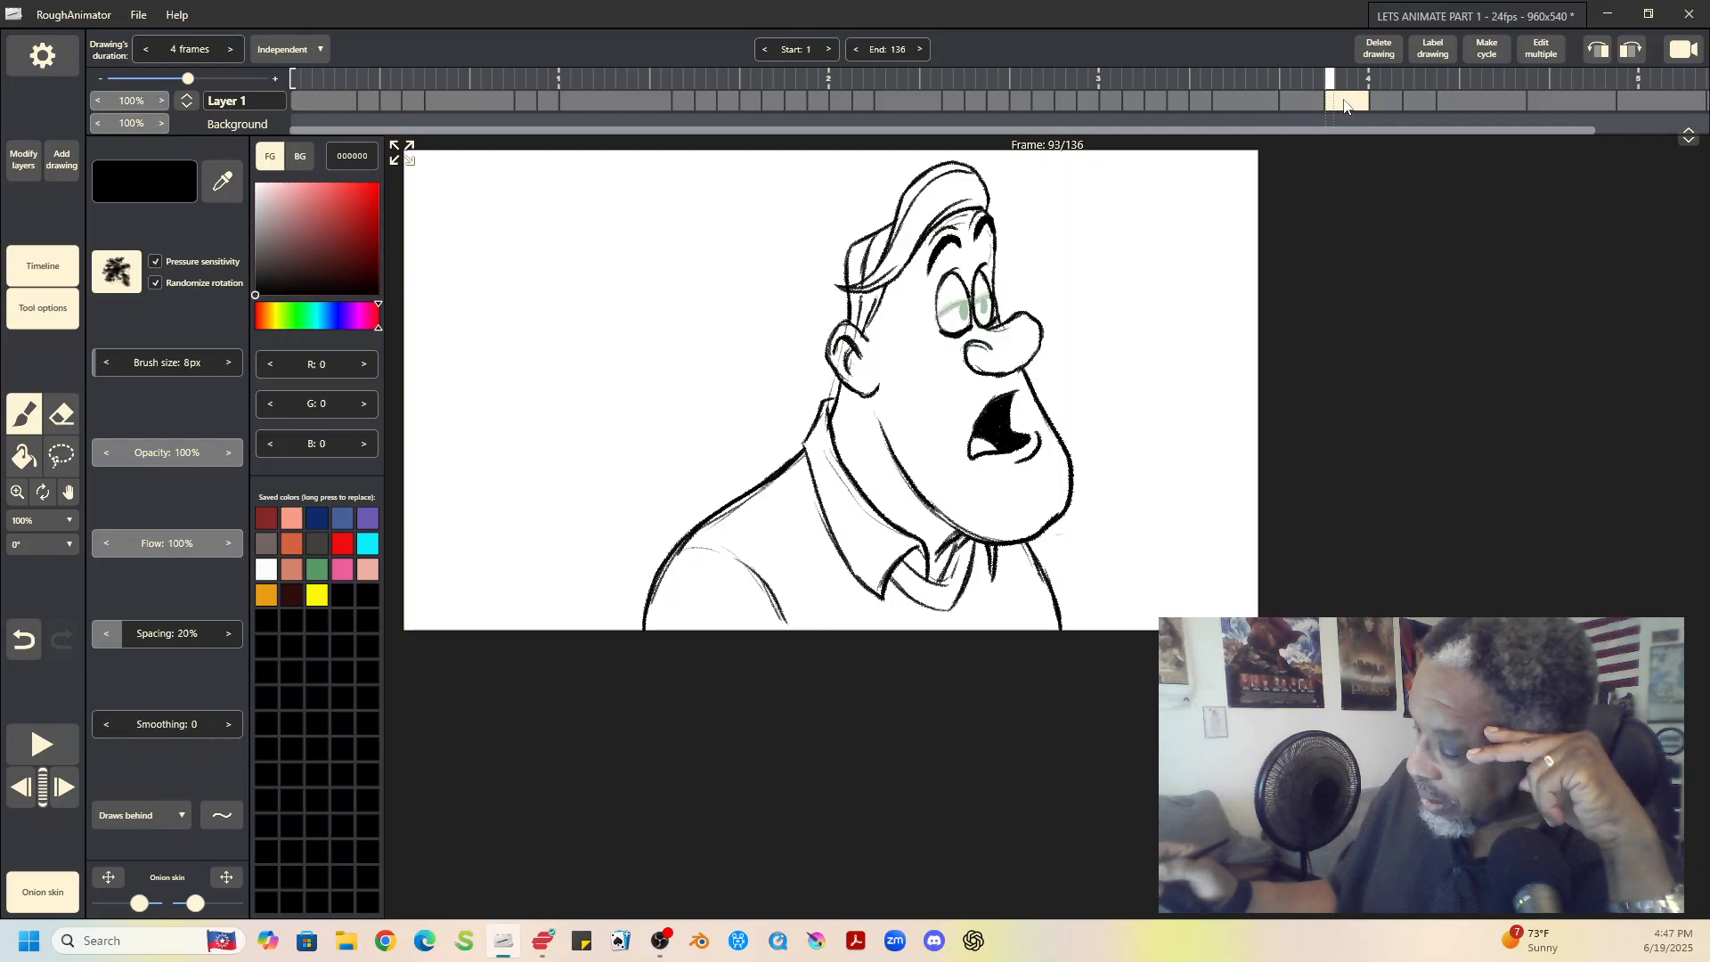
left_click(1388, 100)
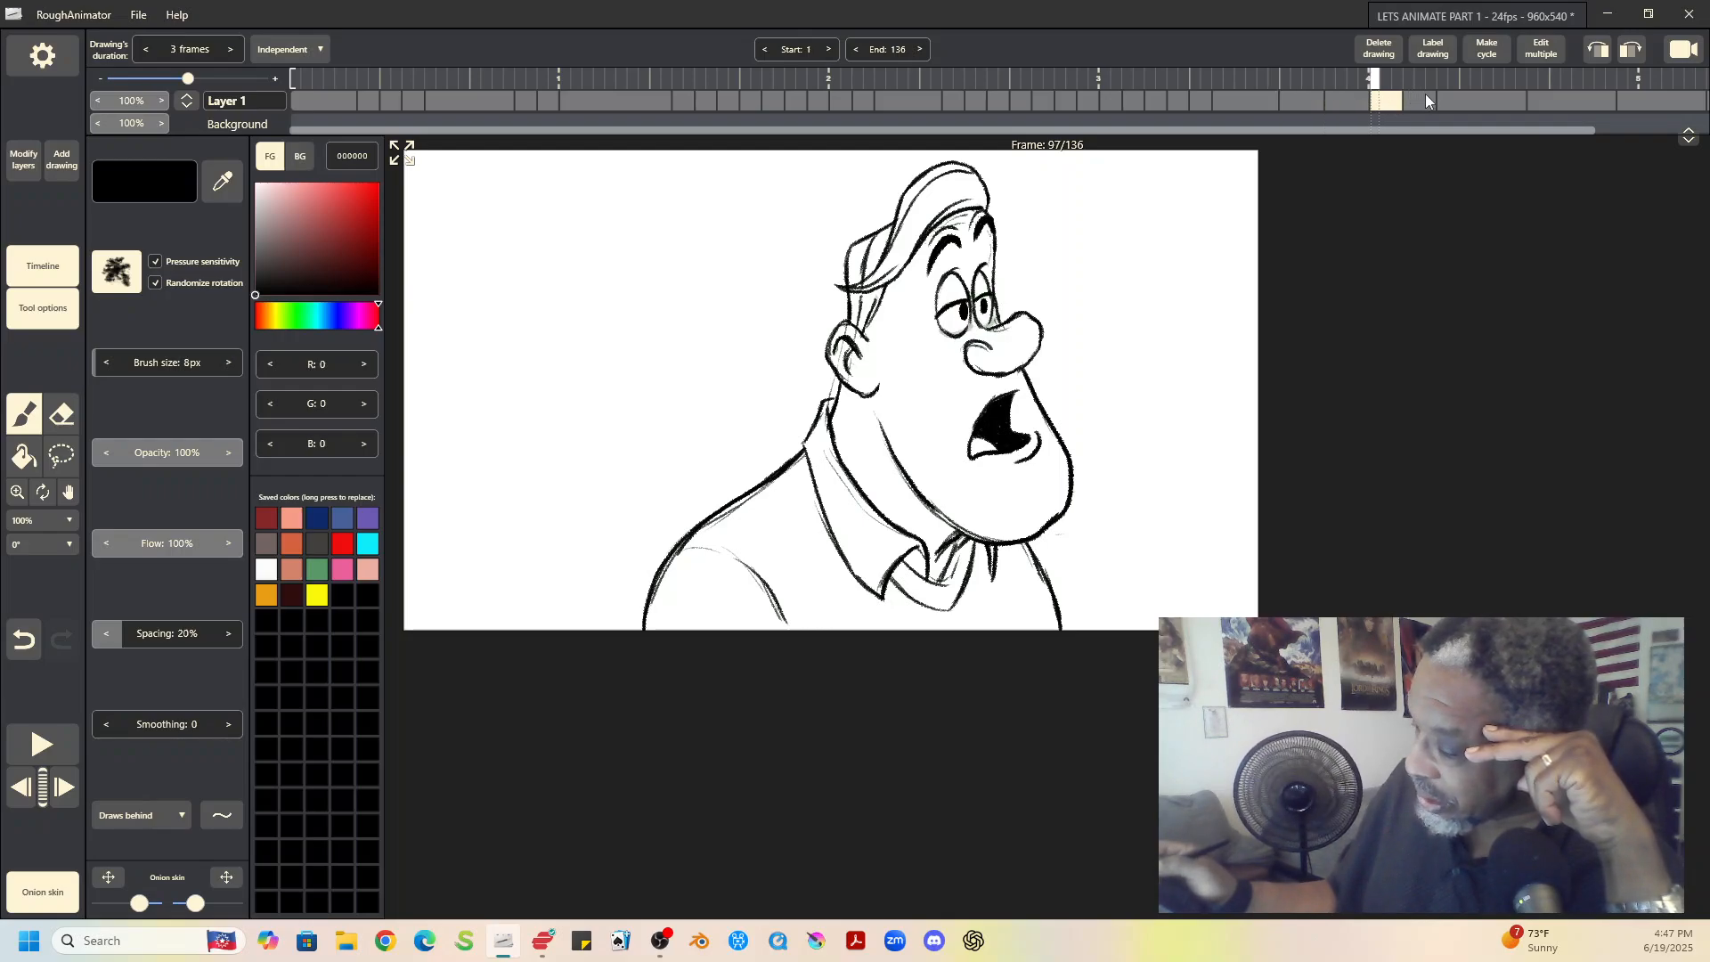
left_click(1422, 101)
left_click(1256, 99)
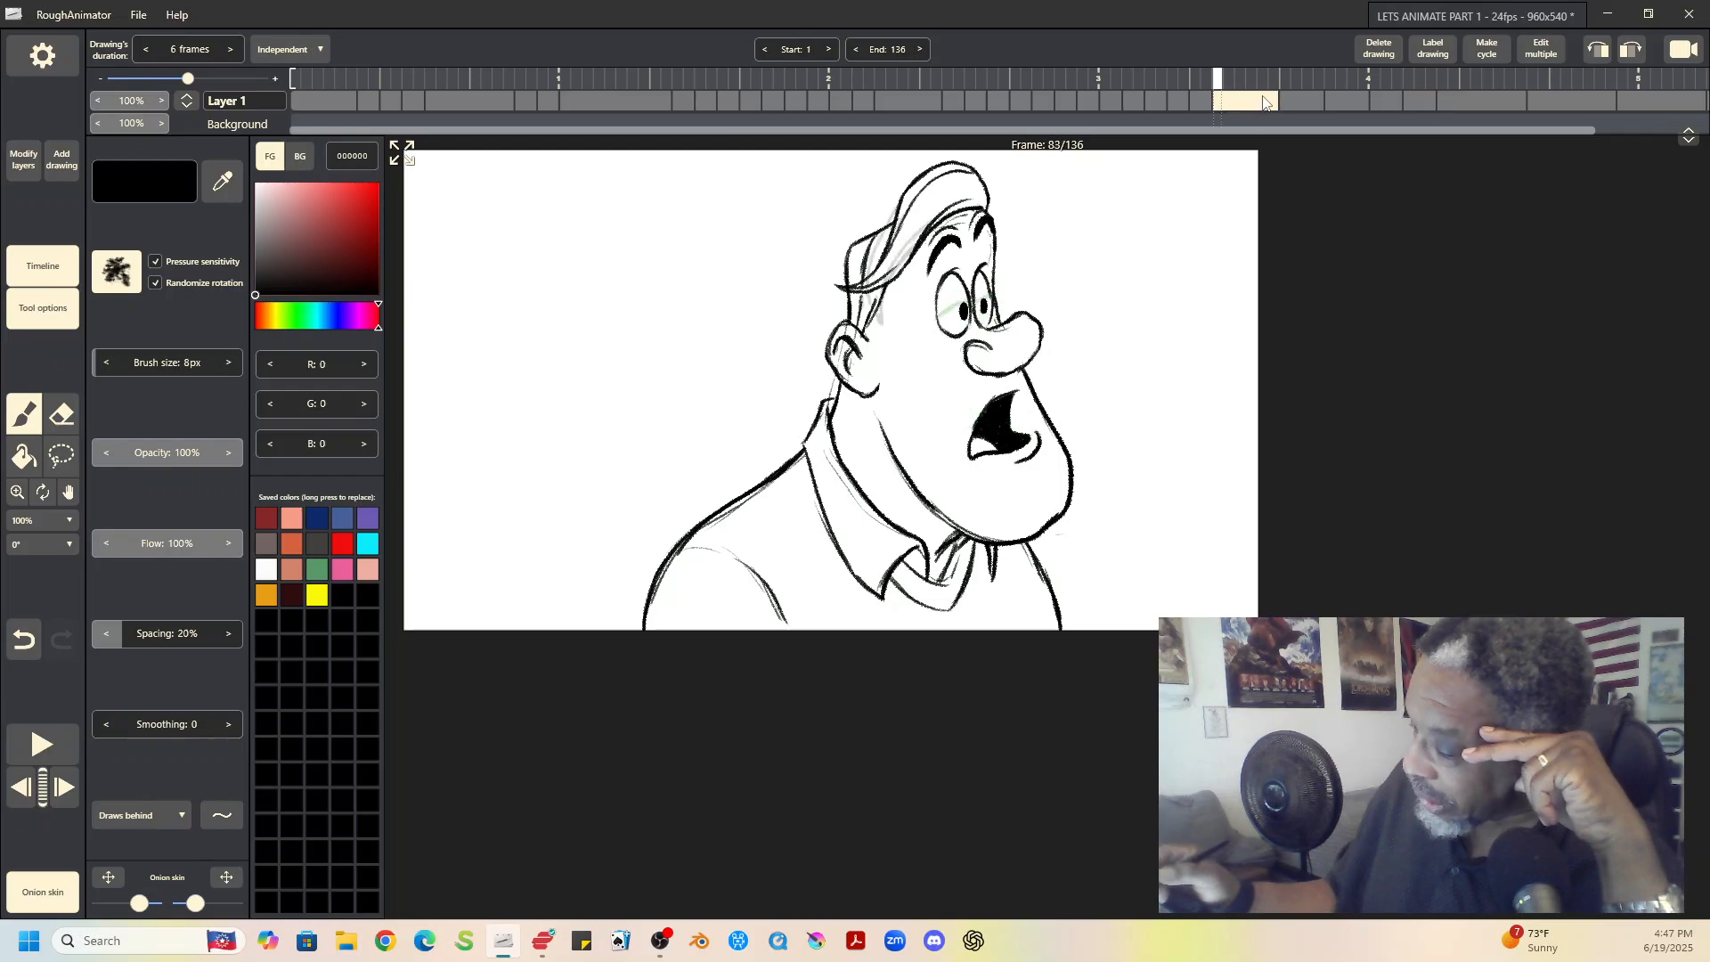
Step: Shorten the three blink drawings starting at frame 89 to a duration of 2 frames each
left_click(1309, 102)
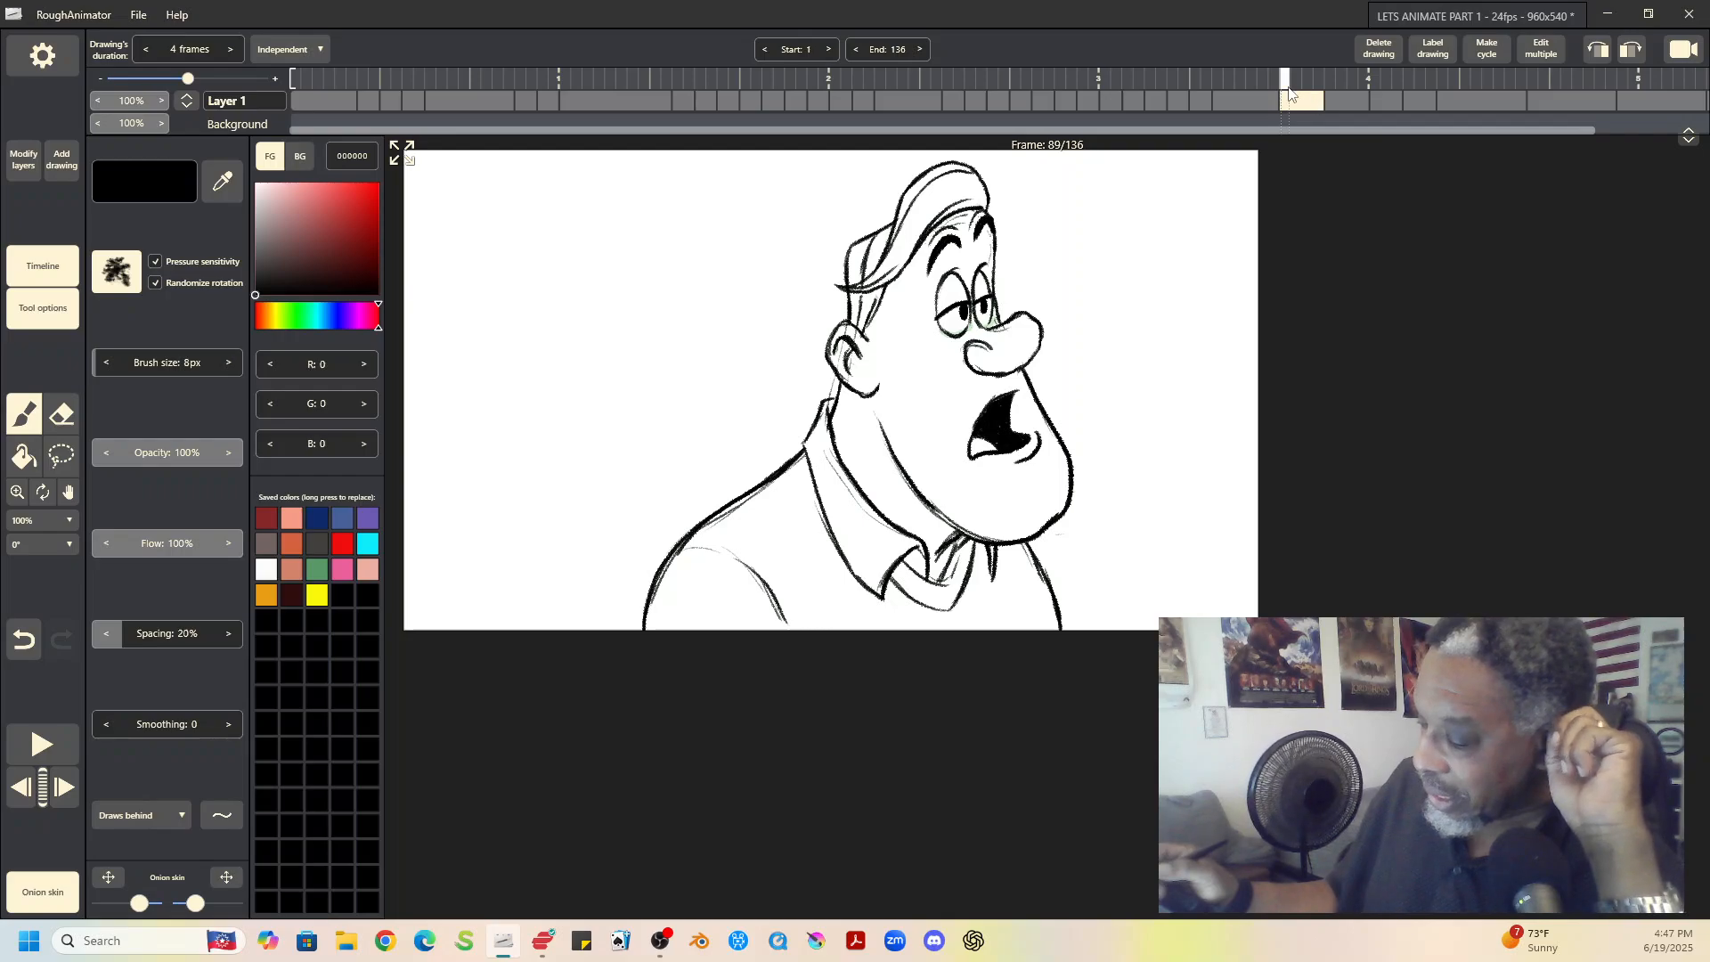
left_click(146, 51)
left_click(146, 51)
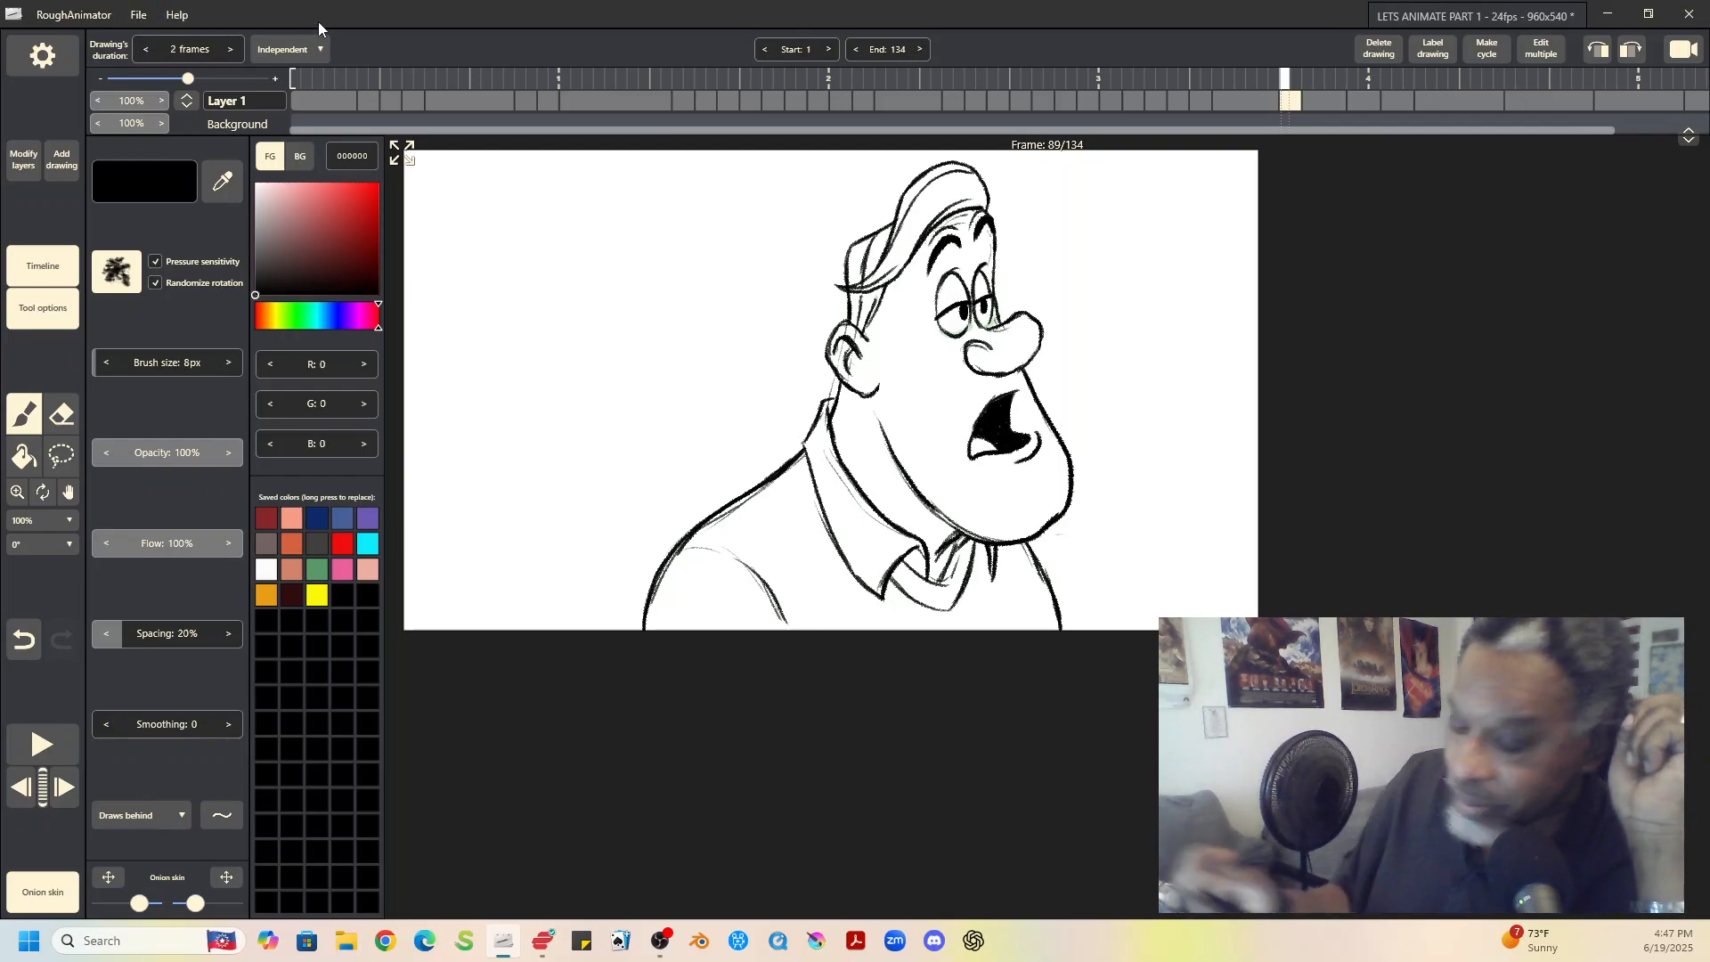
left_click(1340, 98)
left_click(146, 50)
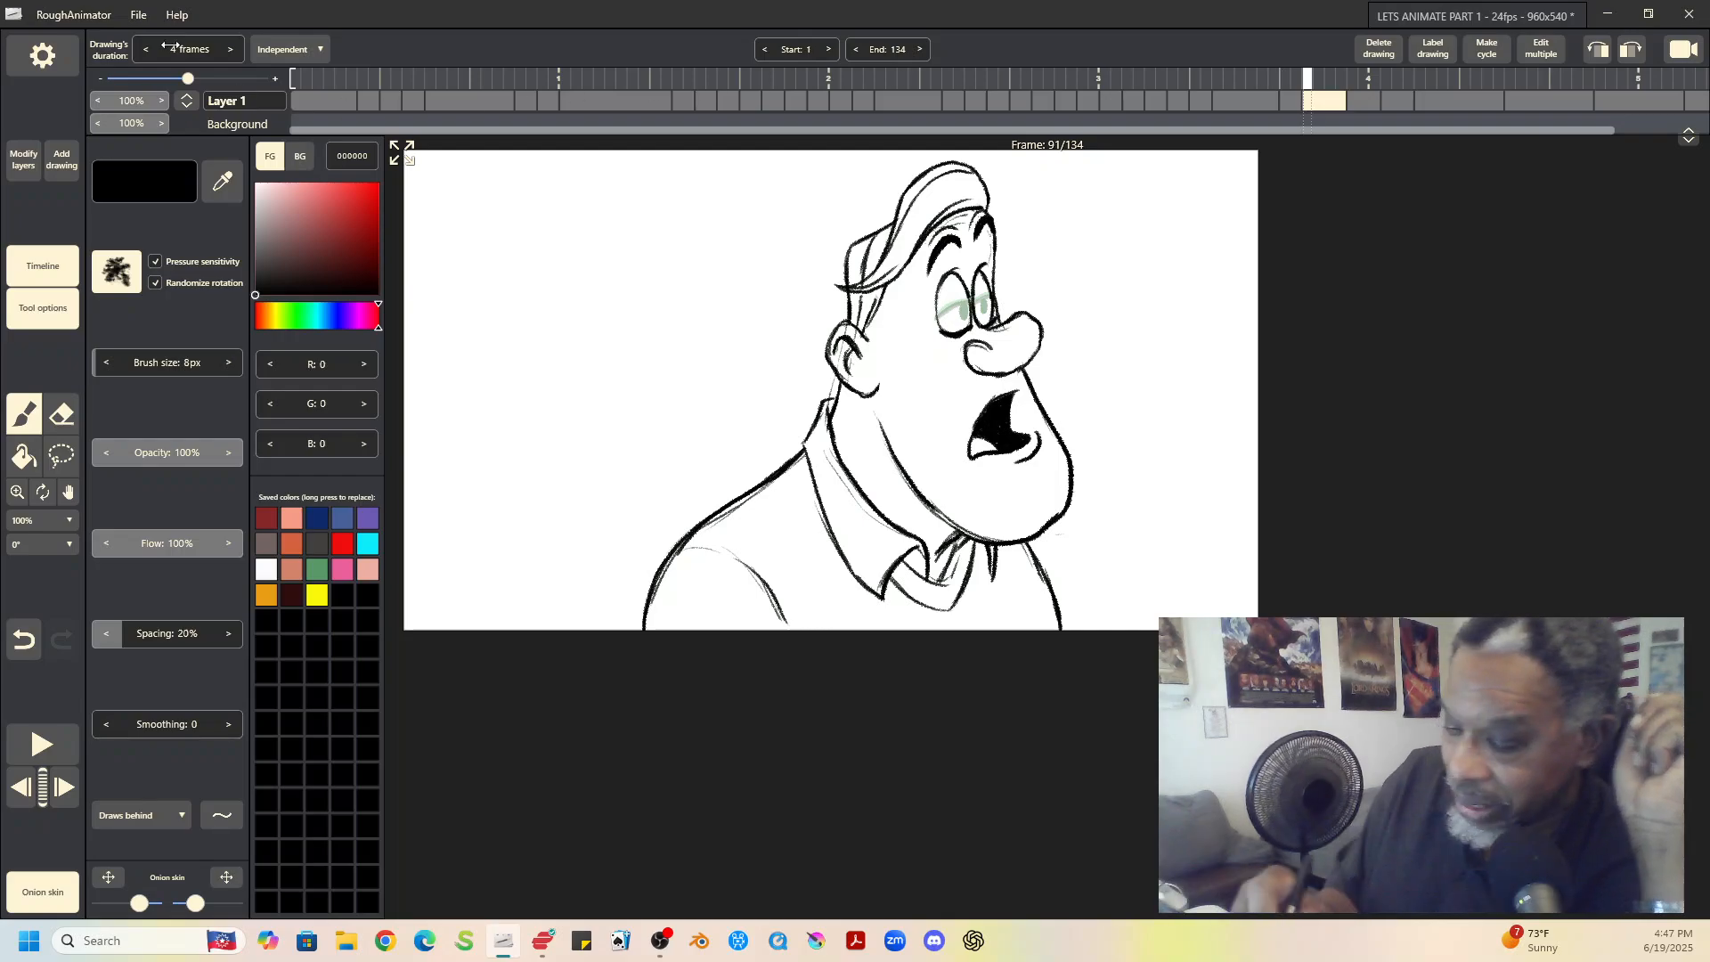
left_click(146, 51)
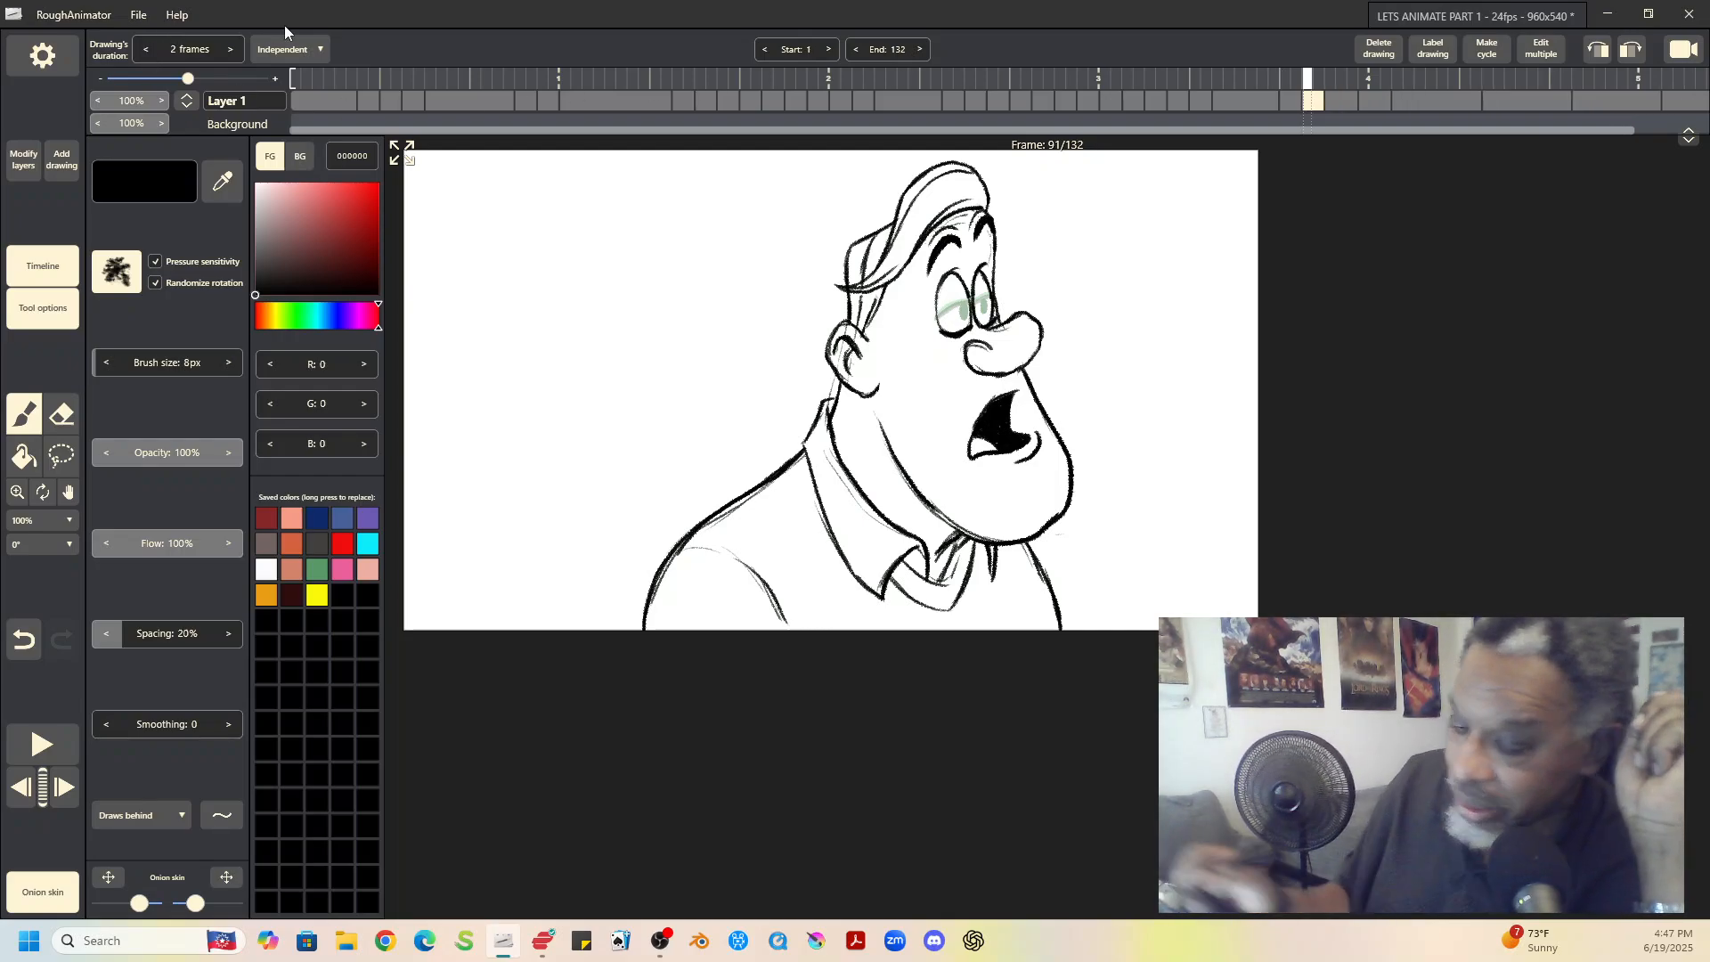
left_click(1344, 98)
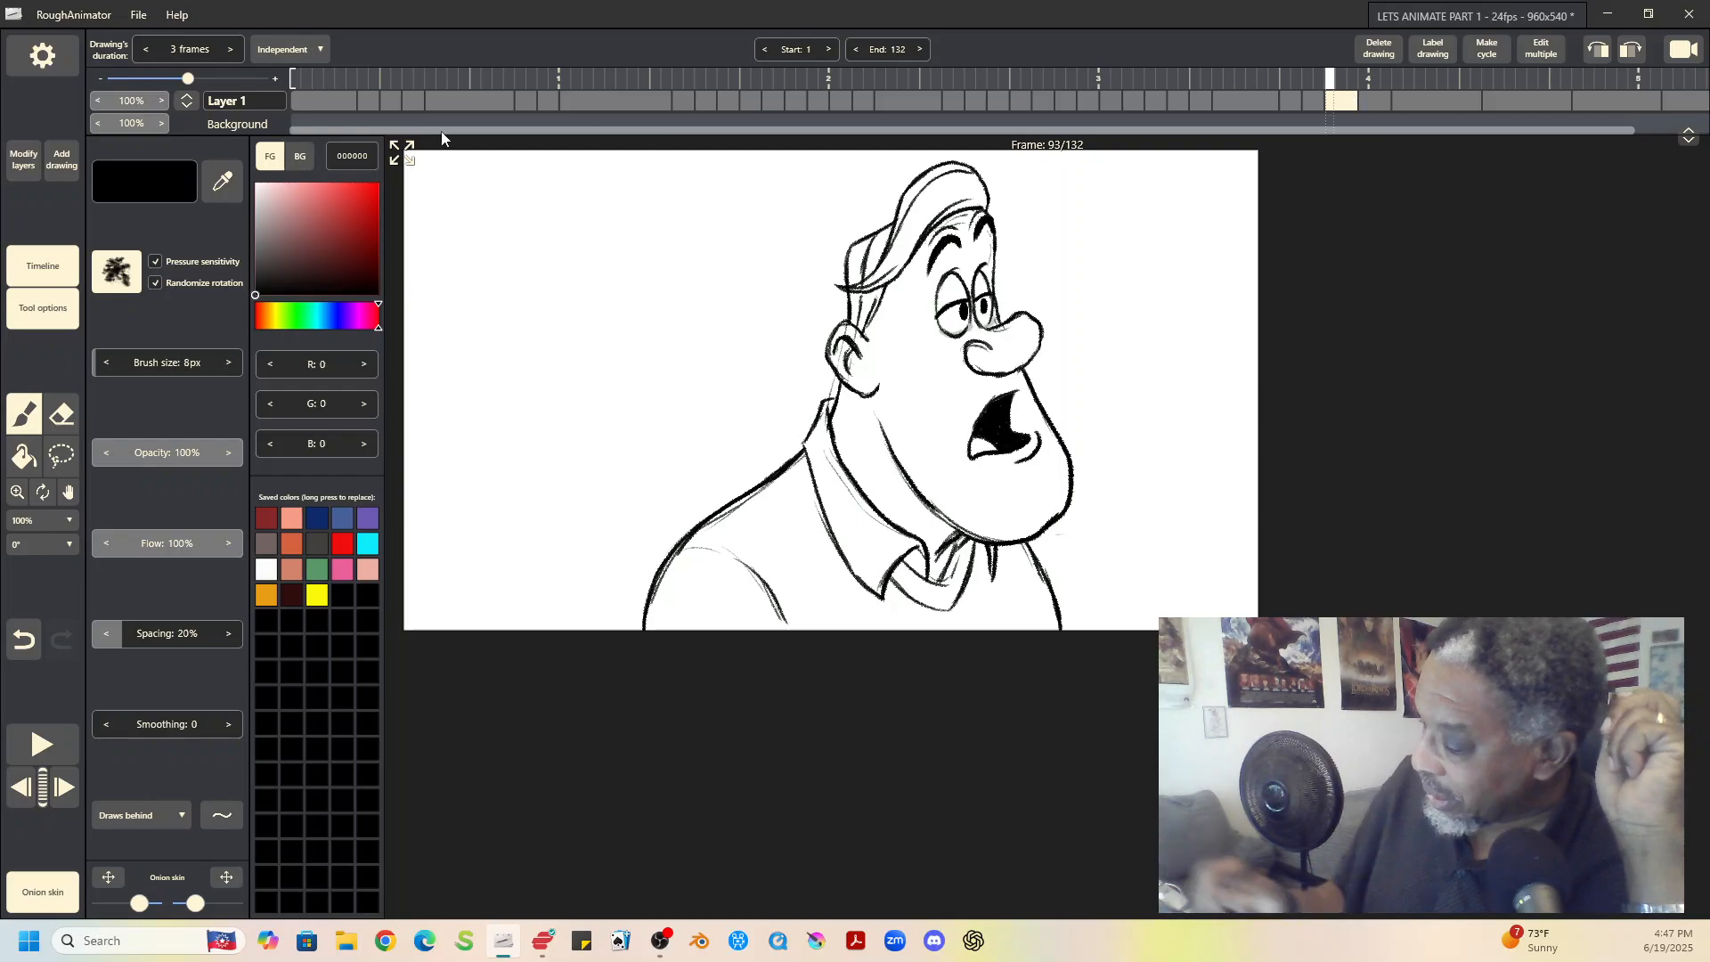
left_click(147, 51)
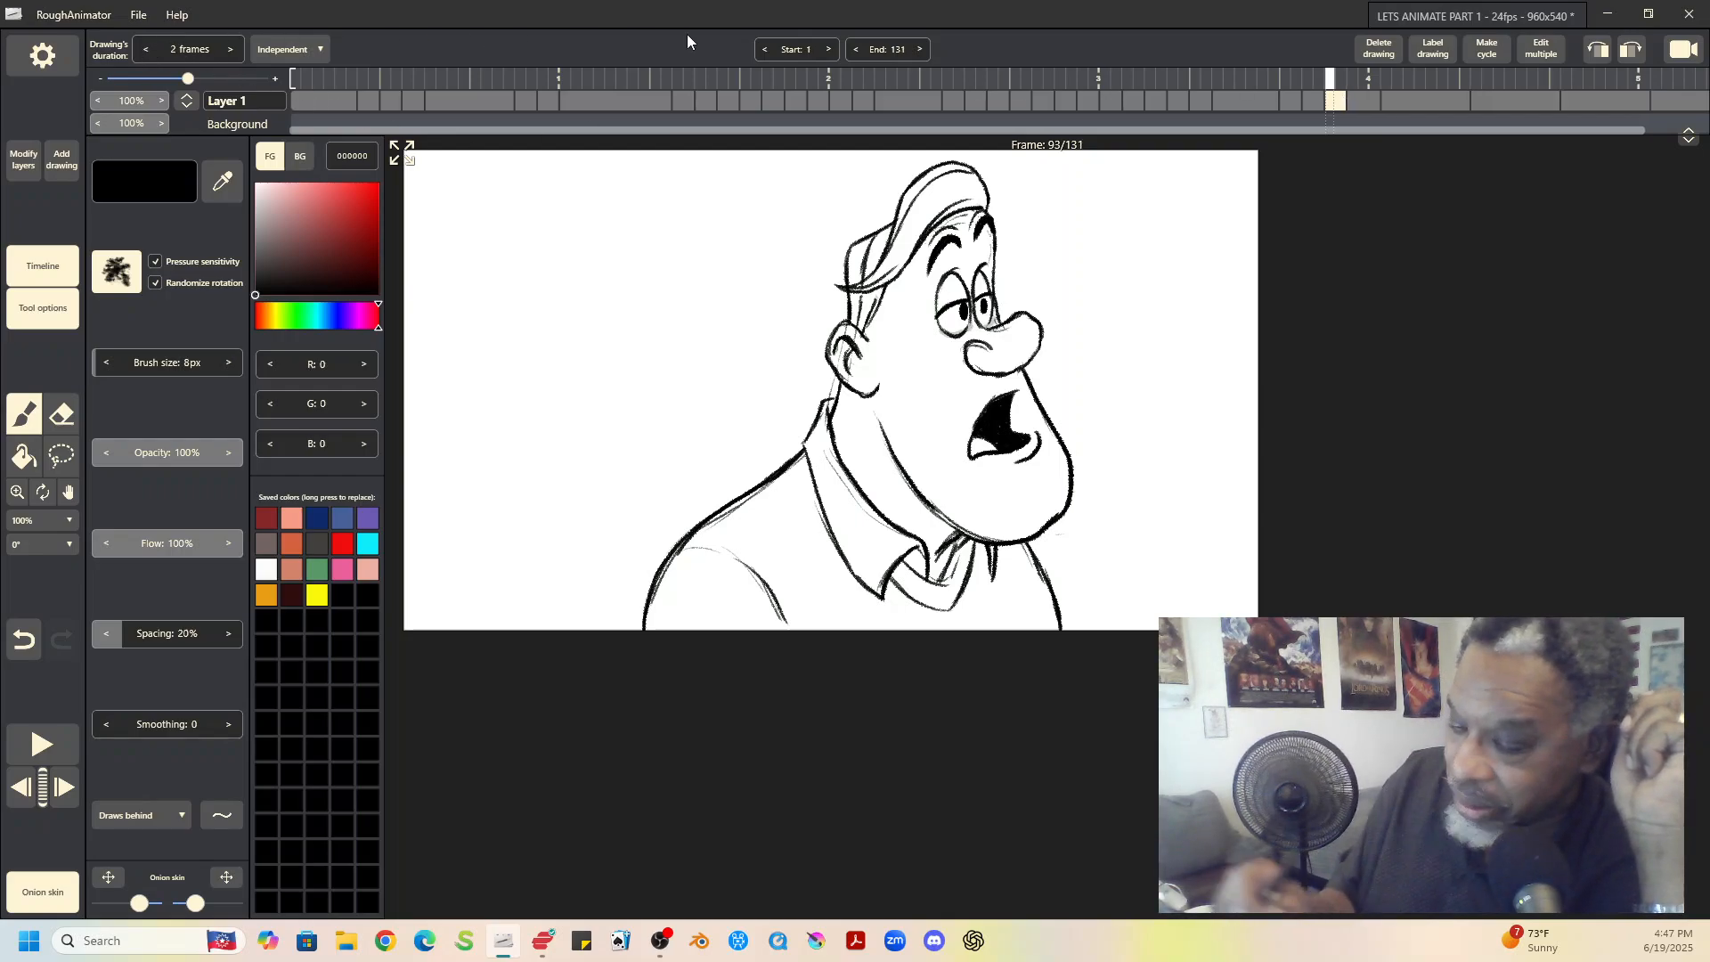
Step: Lengthen the open-eyed drawing at frame 95 to 6 frames and play back the animation
left_click(1369, 100)
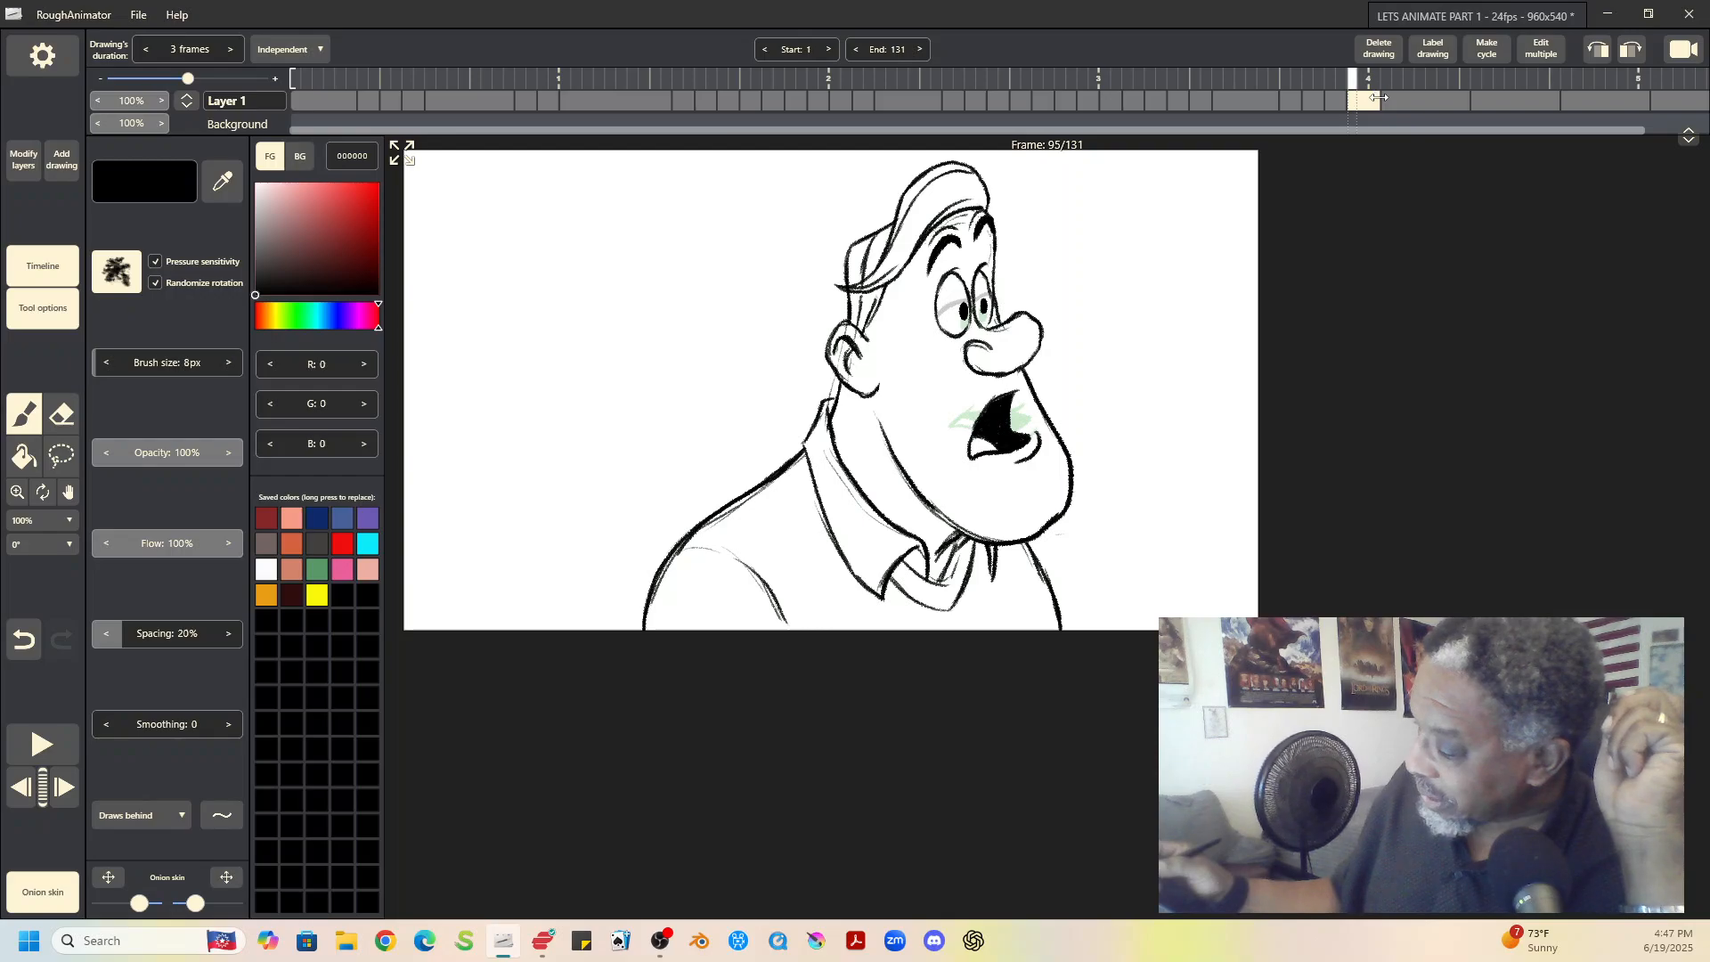
left_click(231, 50)
left_click(230, 49)
left_click(229, 49)
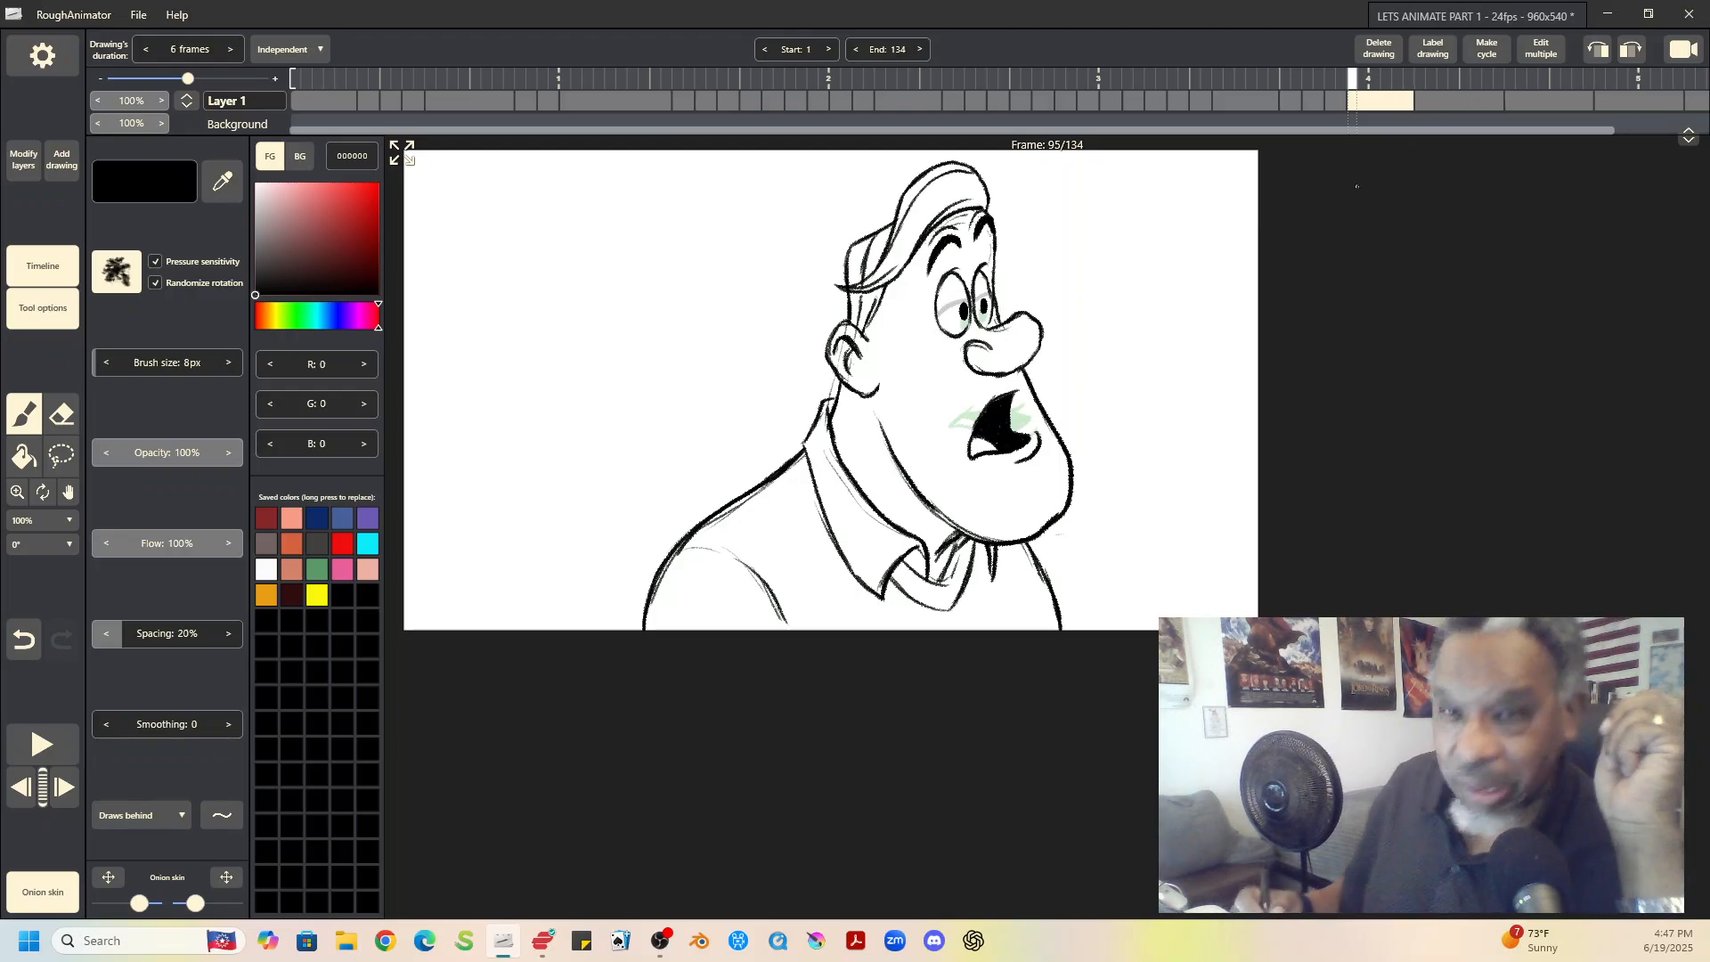
left_click(44, 743)
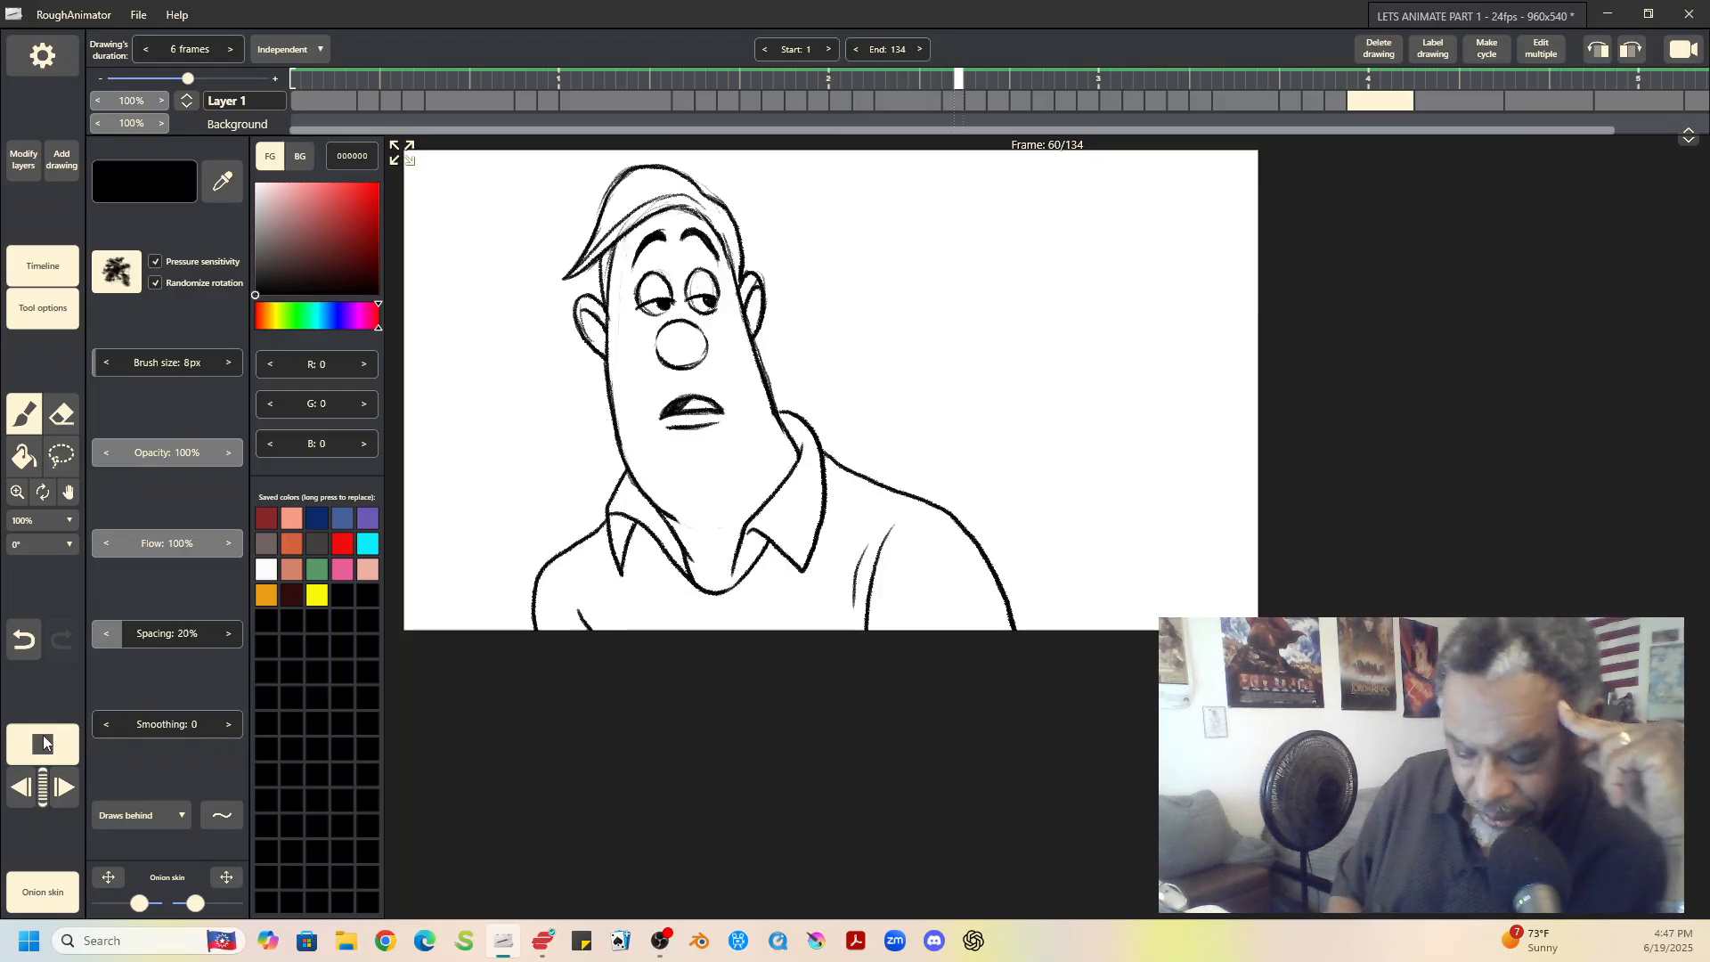
Step: Stop playback, extend the frame 95 drawing's hold to 10 frames, and play the animation again
left_click(1407, 97)
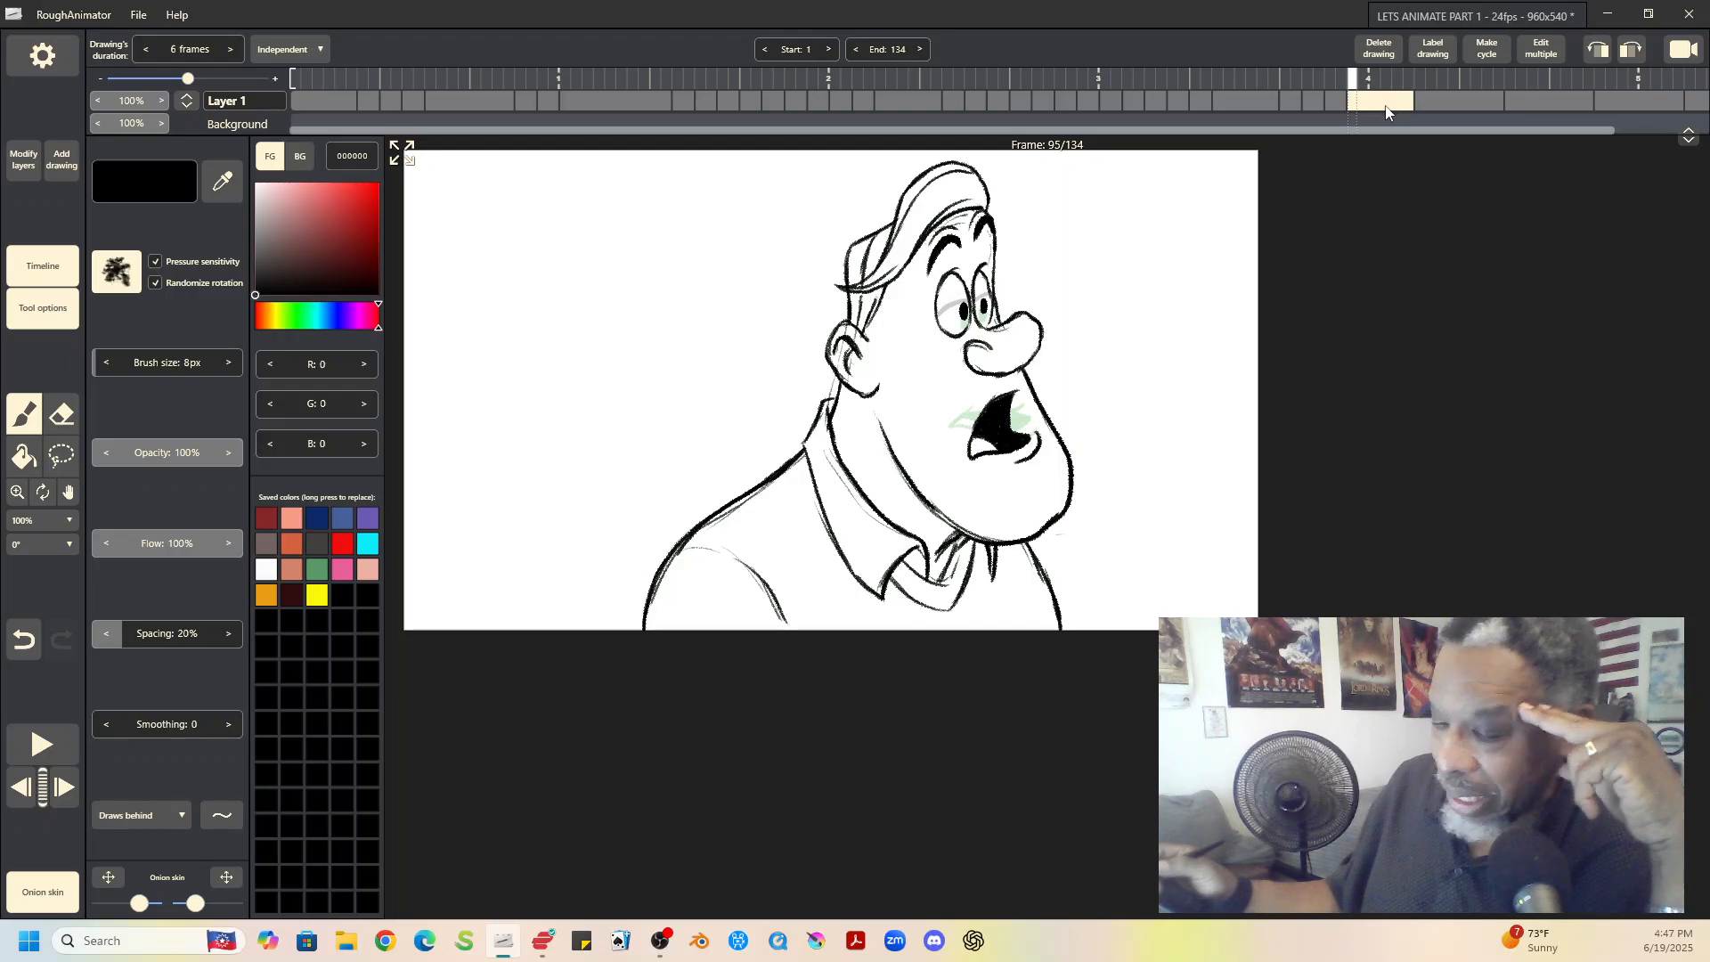
left_click(231, 50)
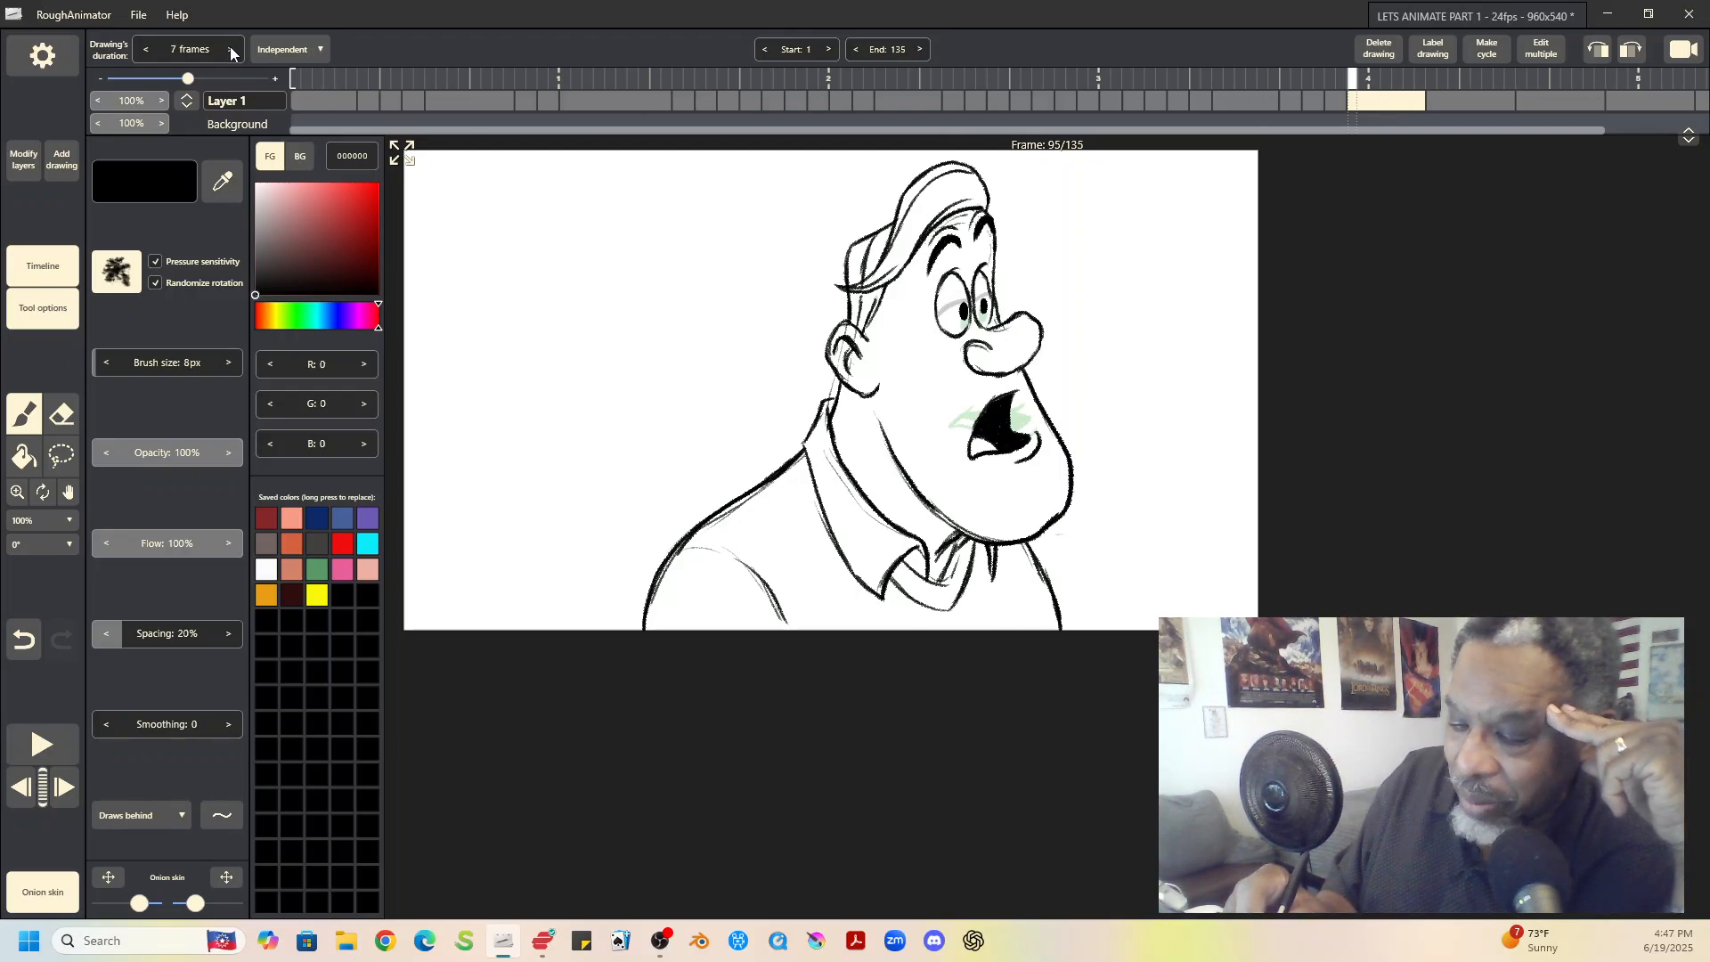
left_click(231, 51)
left_click(230, 51)
left_click(231, 51)
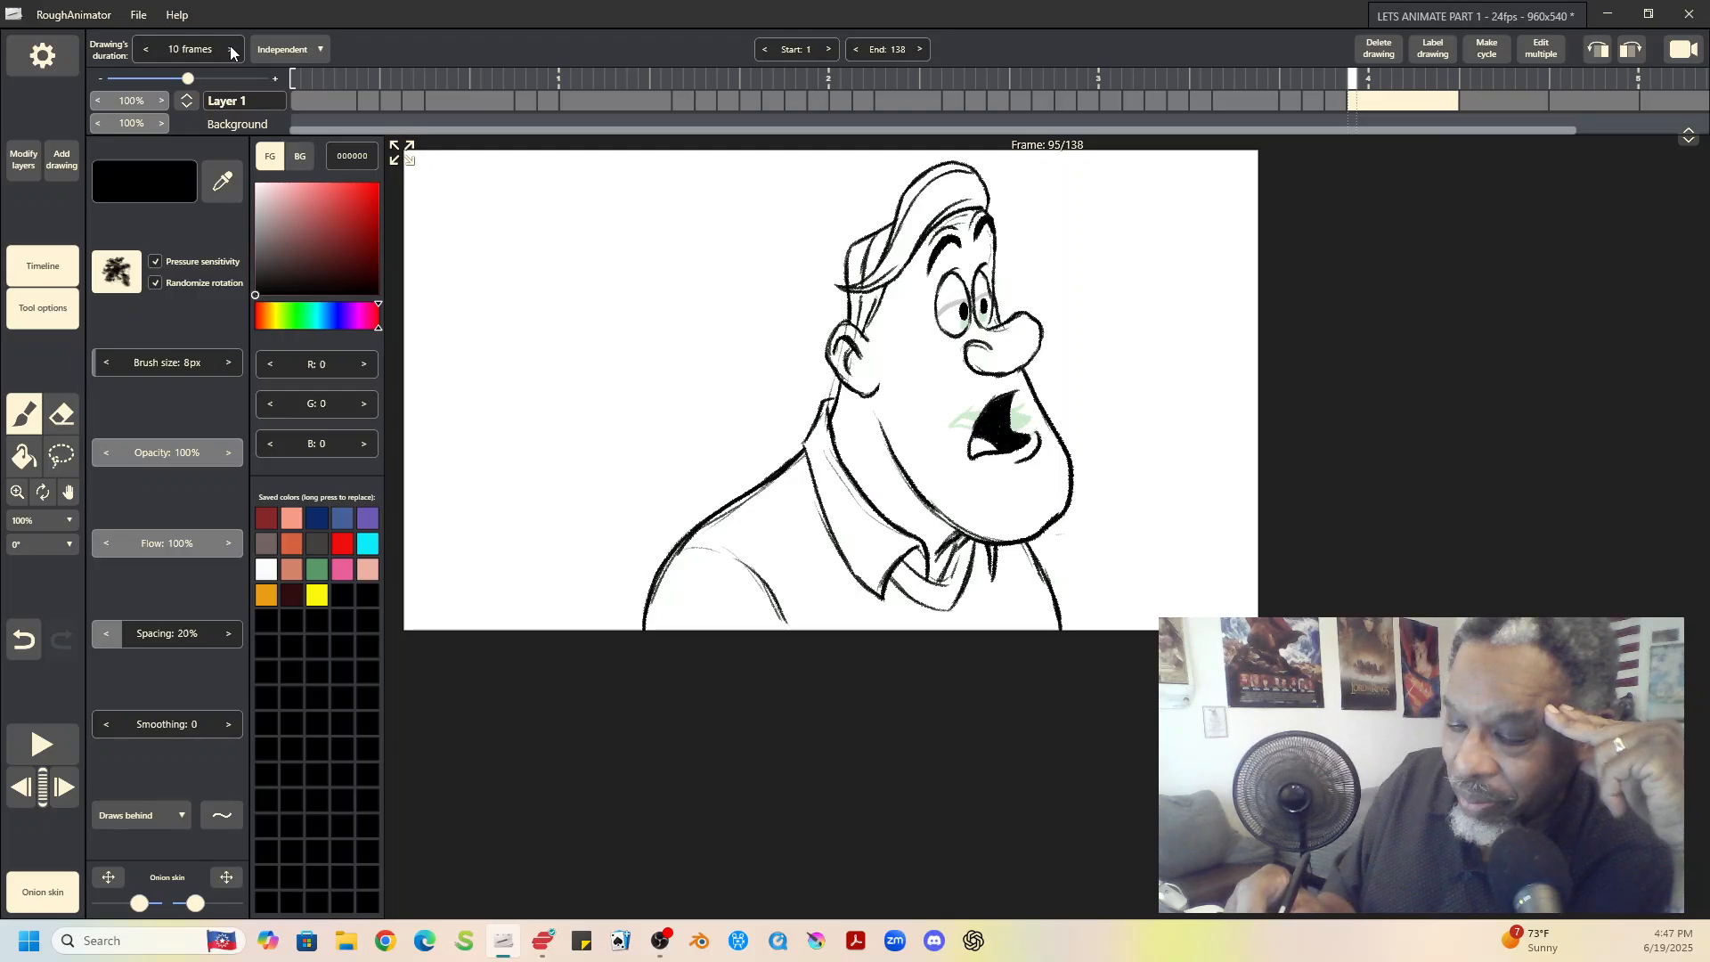
left_click(42, 745)
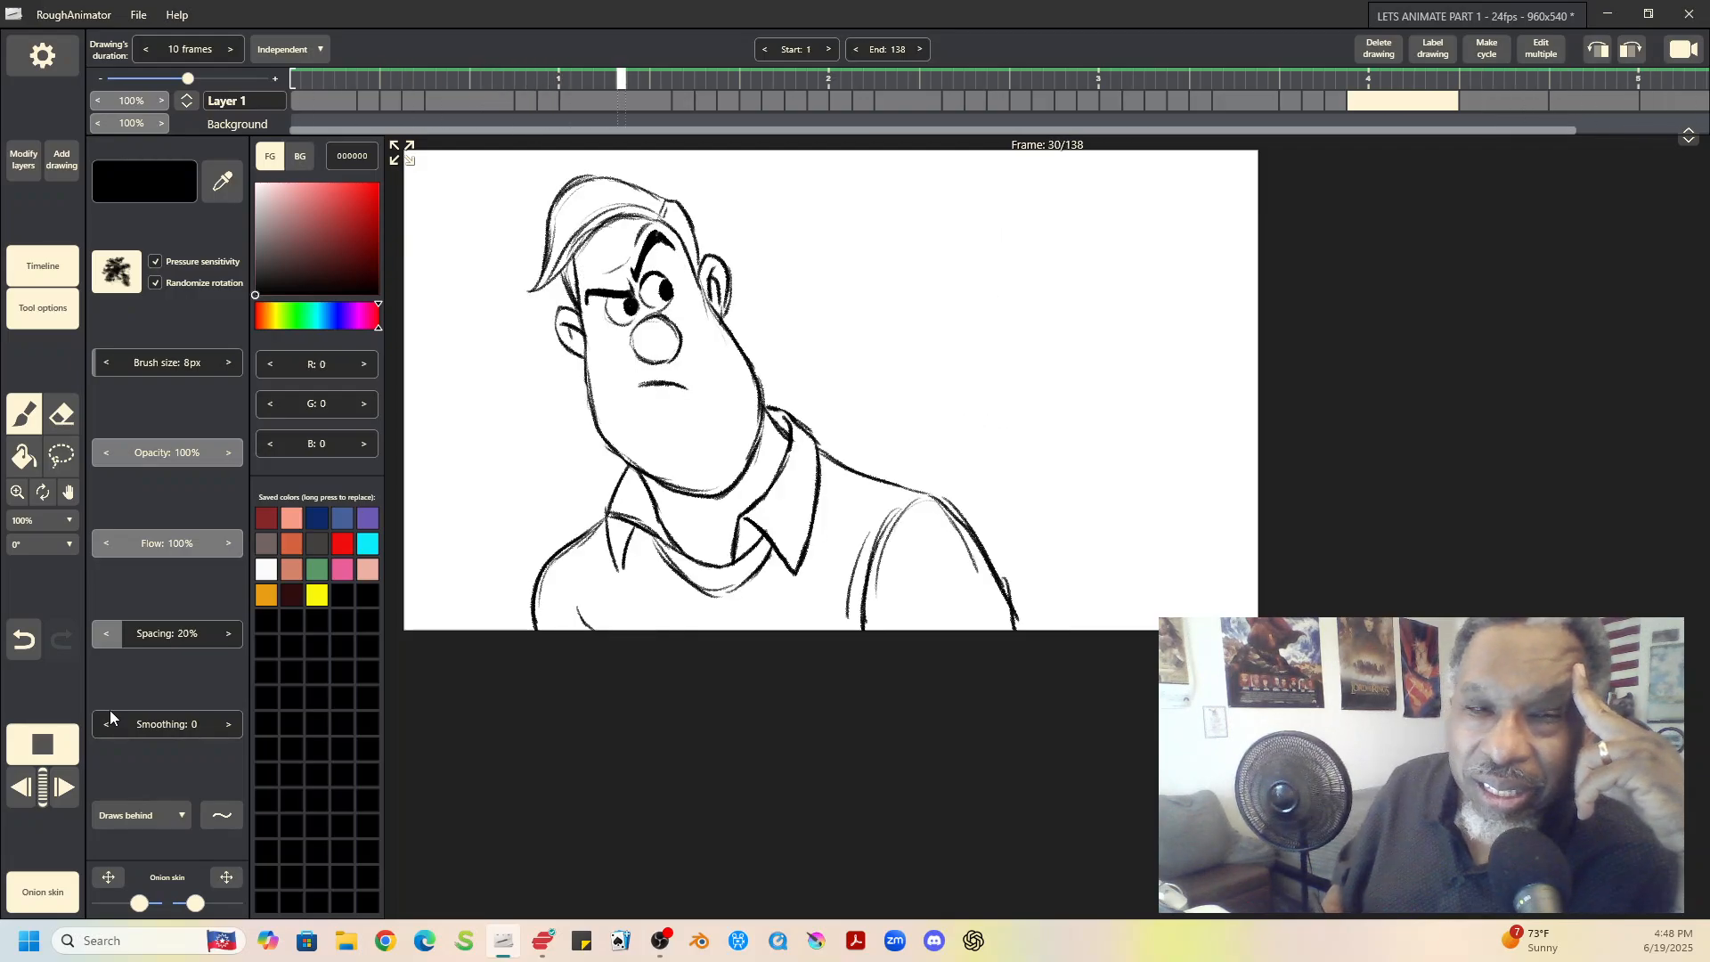
Step: Extend the frame 95 drawing's hold to 12 frames, play the animation, and stop back on that drawing
left_click(1428, 105)
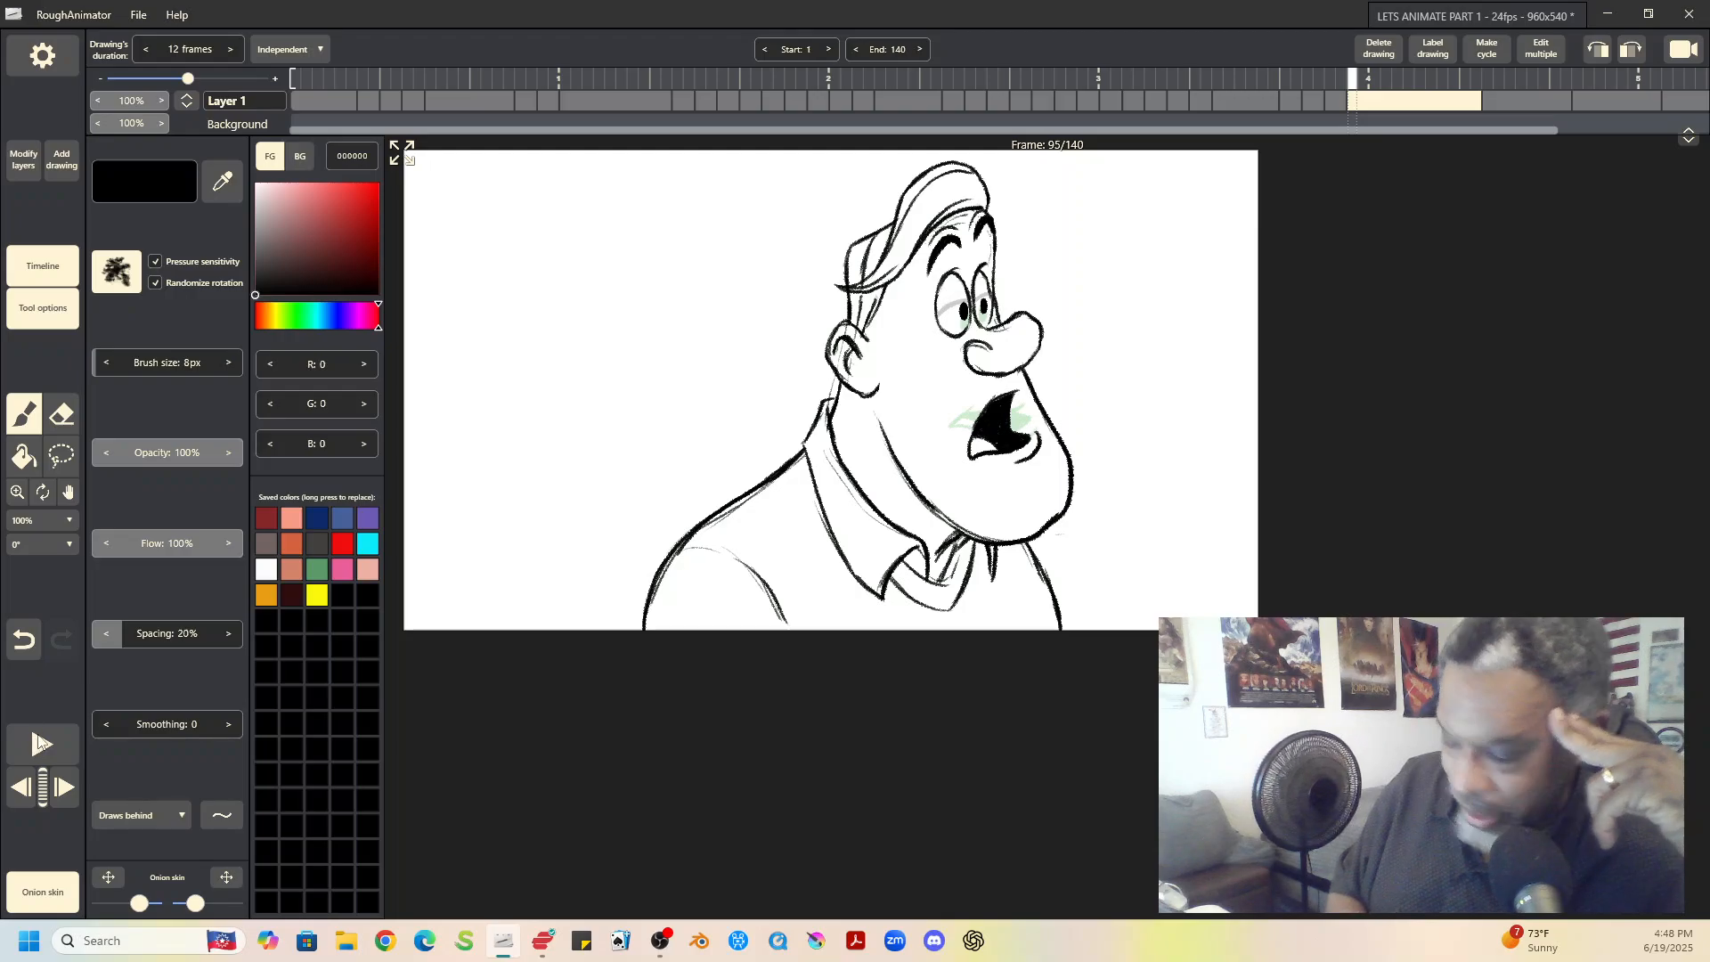
left_click(39, 743)
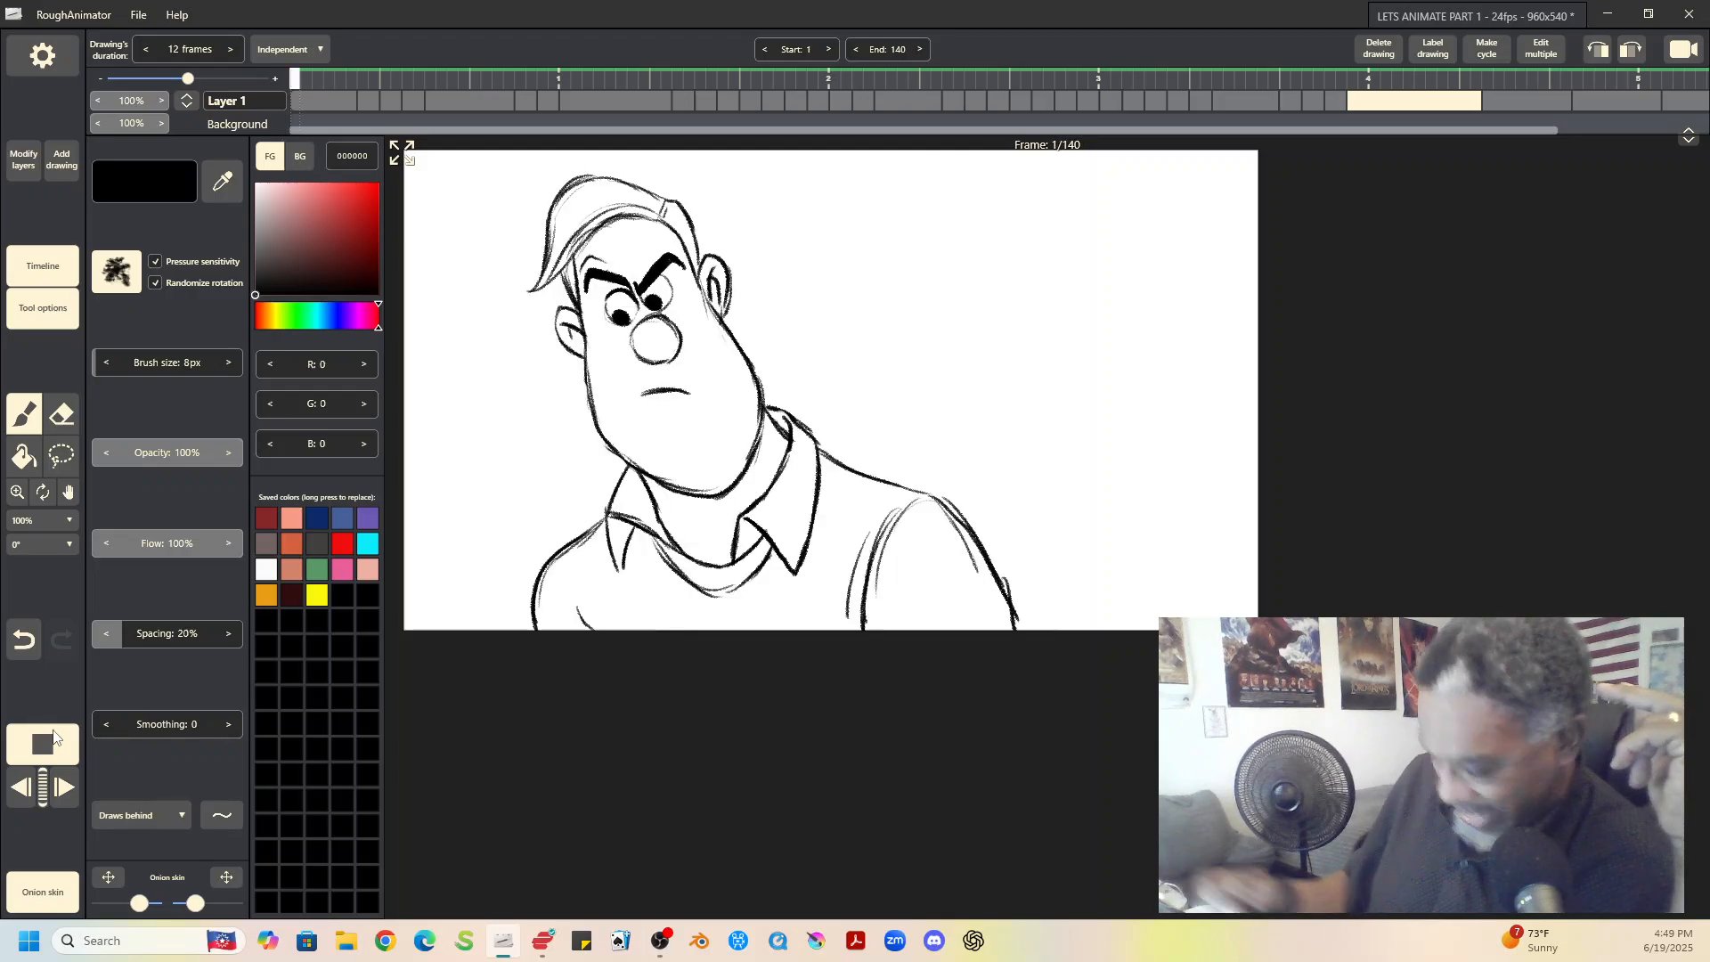
left_click(1342, 111)
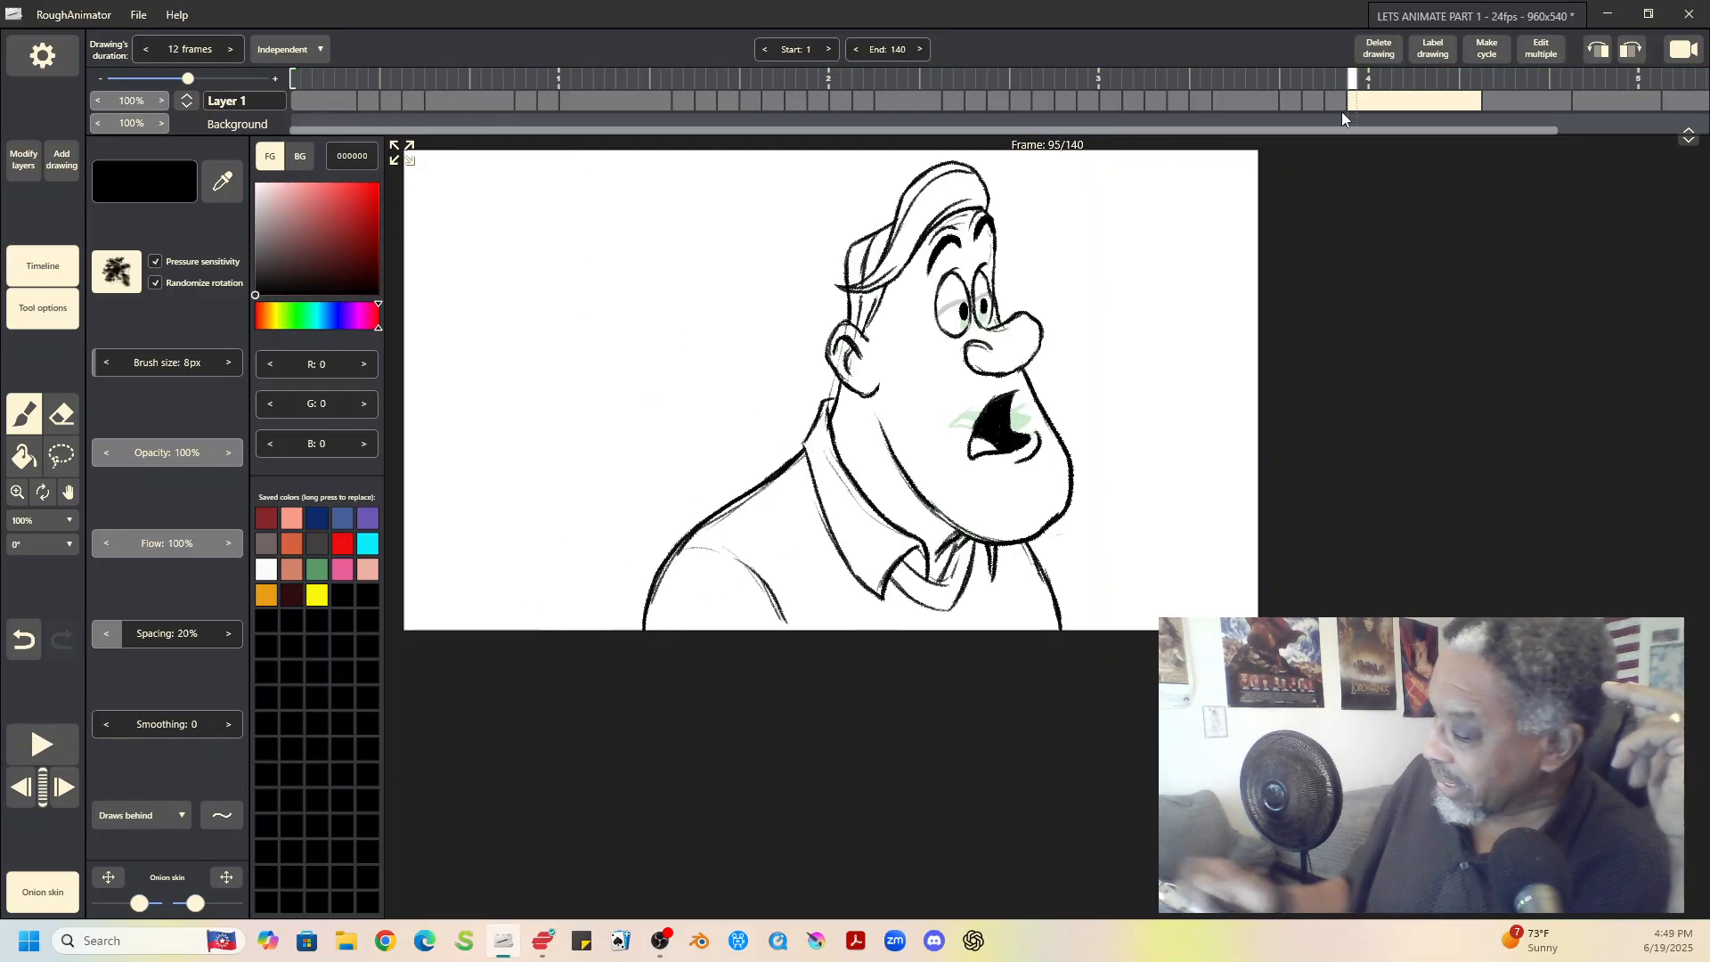
Step: Compare the held drawings at frames 95, 107 and 123, and turn off the onion skin for a clean playback
left_click(1517, 102)
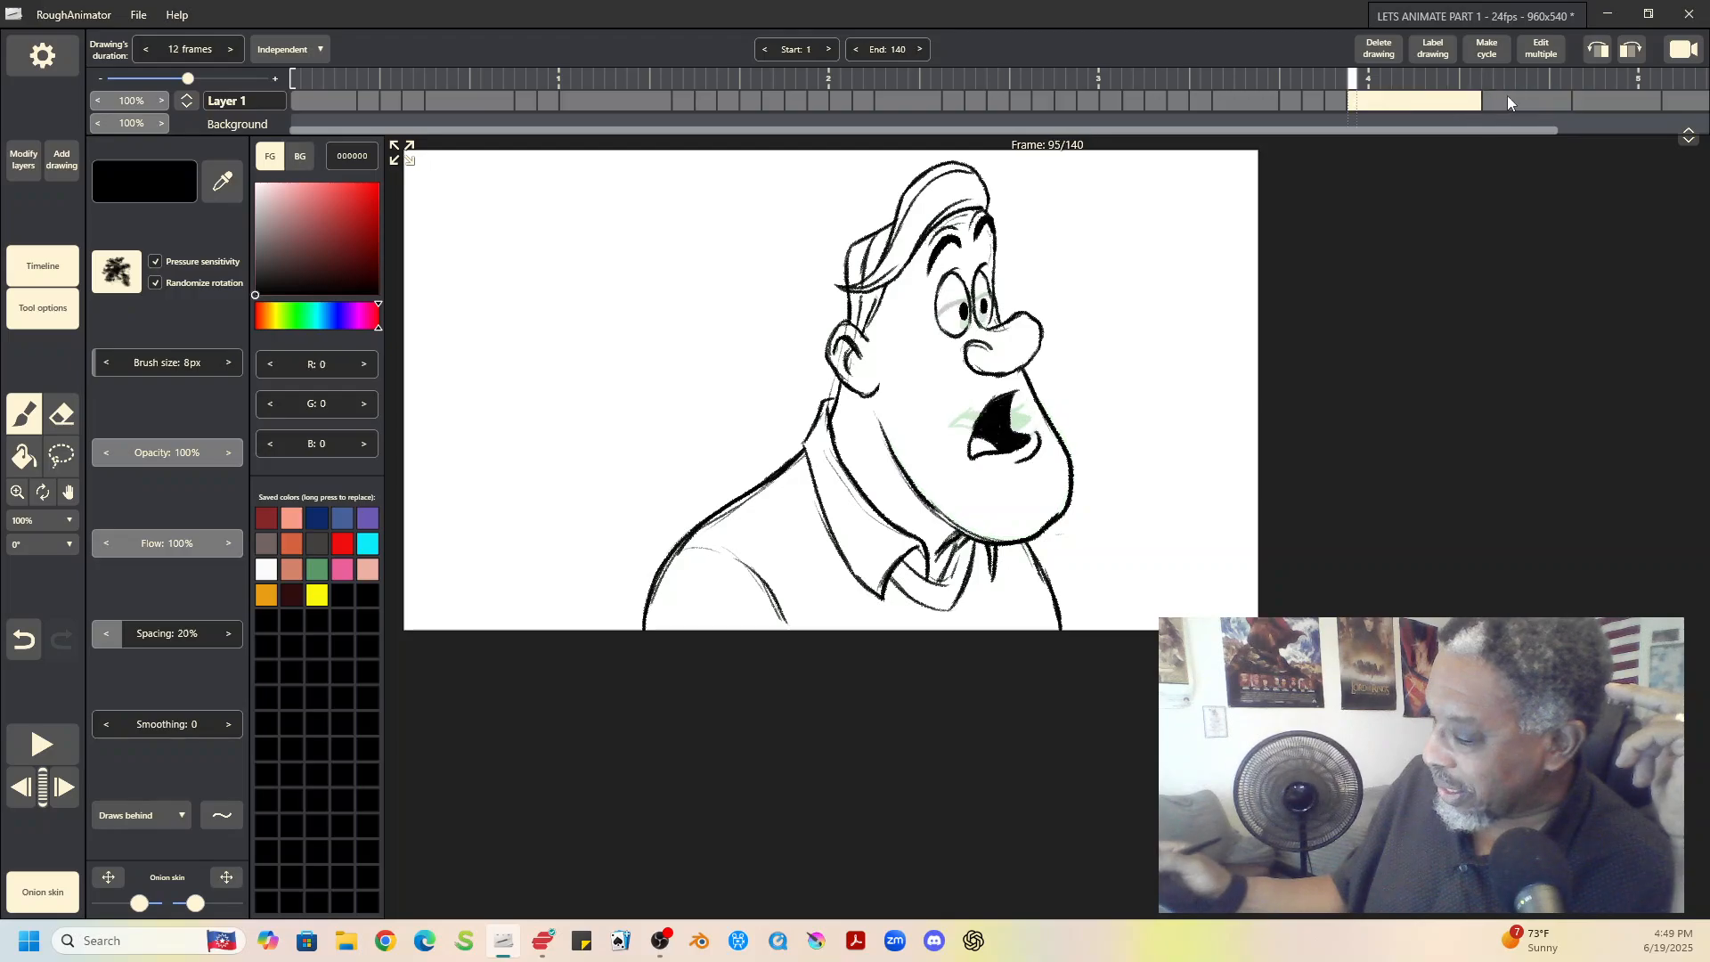
left_click(1606, 100)
left_click(1679, 105)
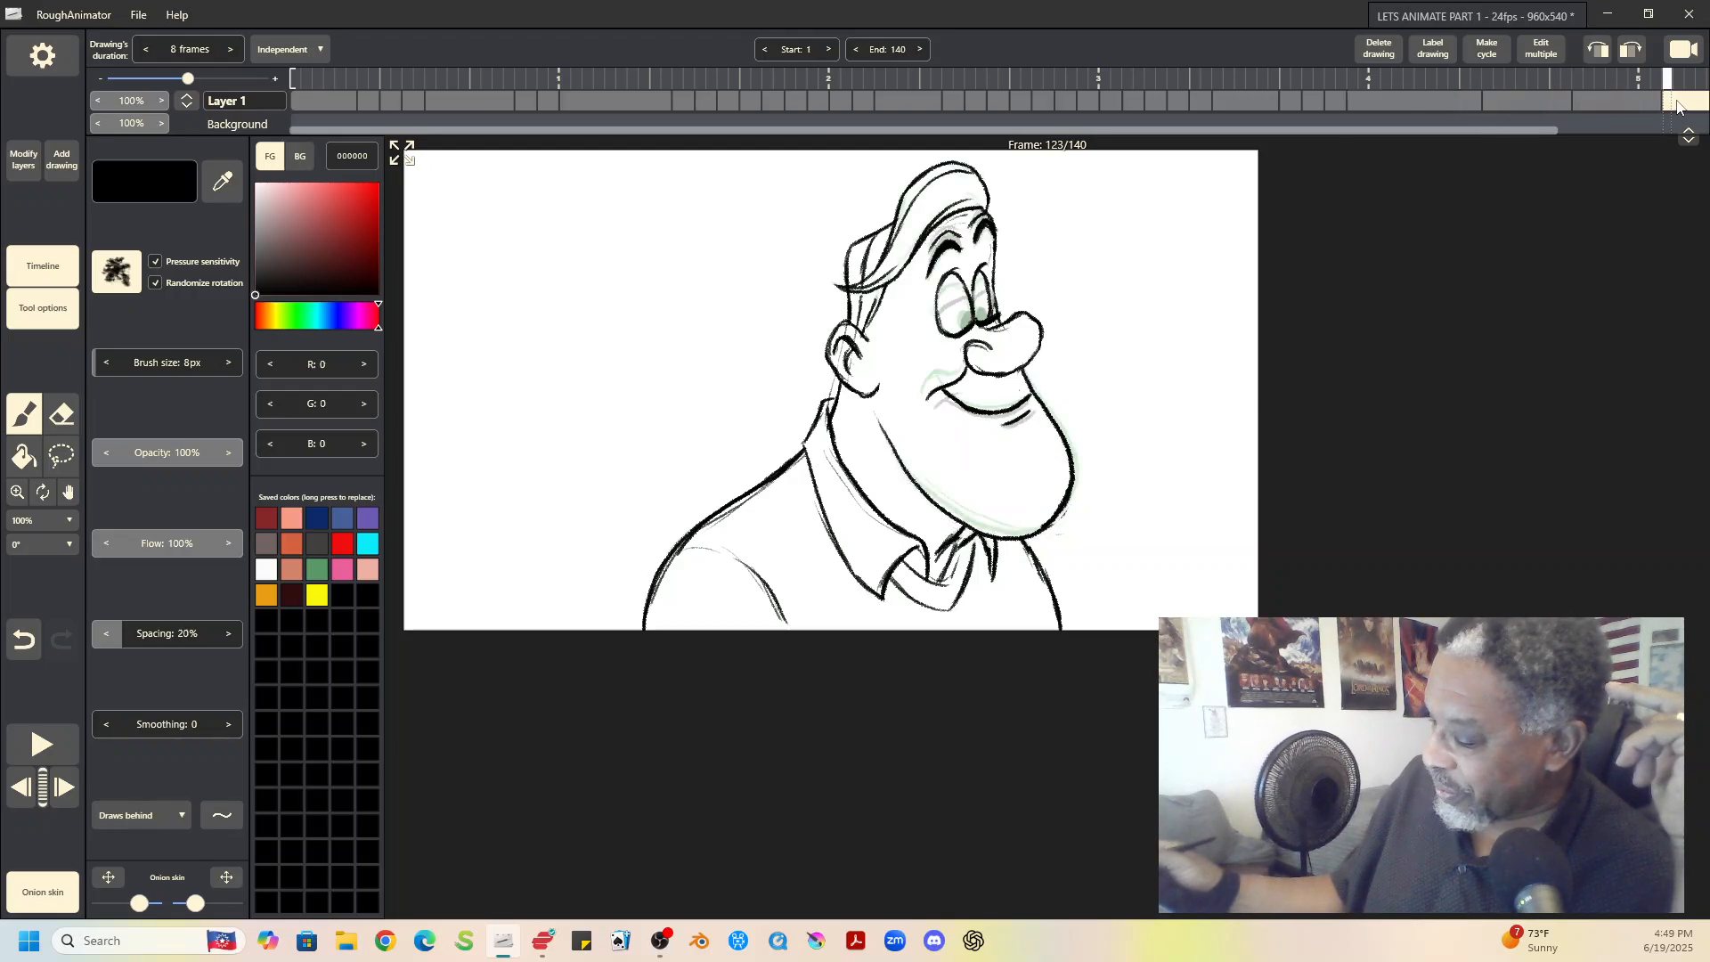
left_click(1441, 103)
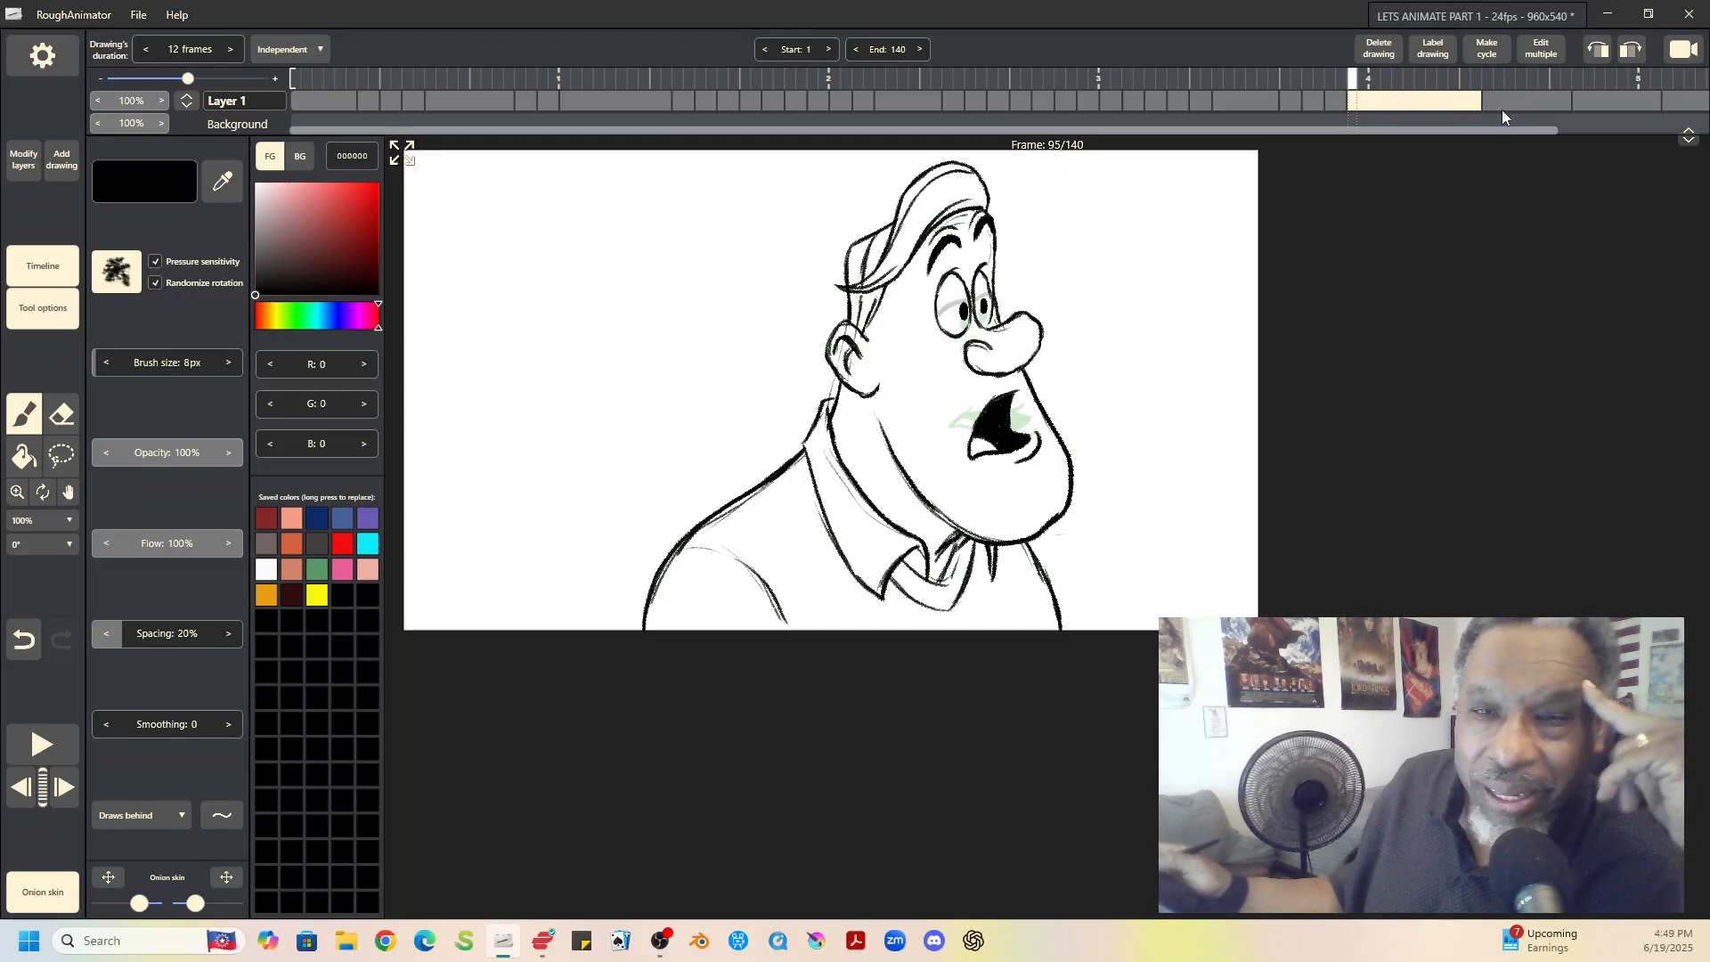
left_click(1527, 100)
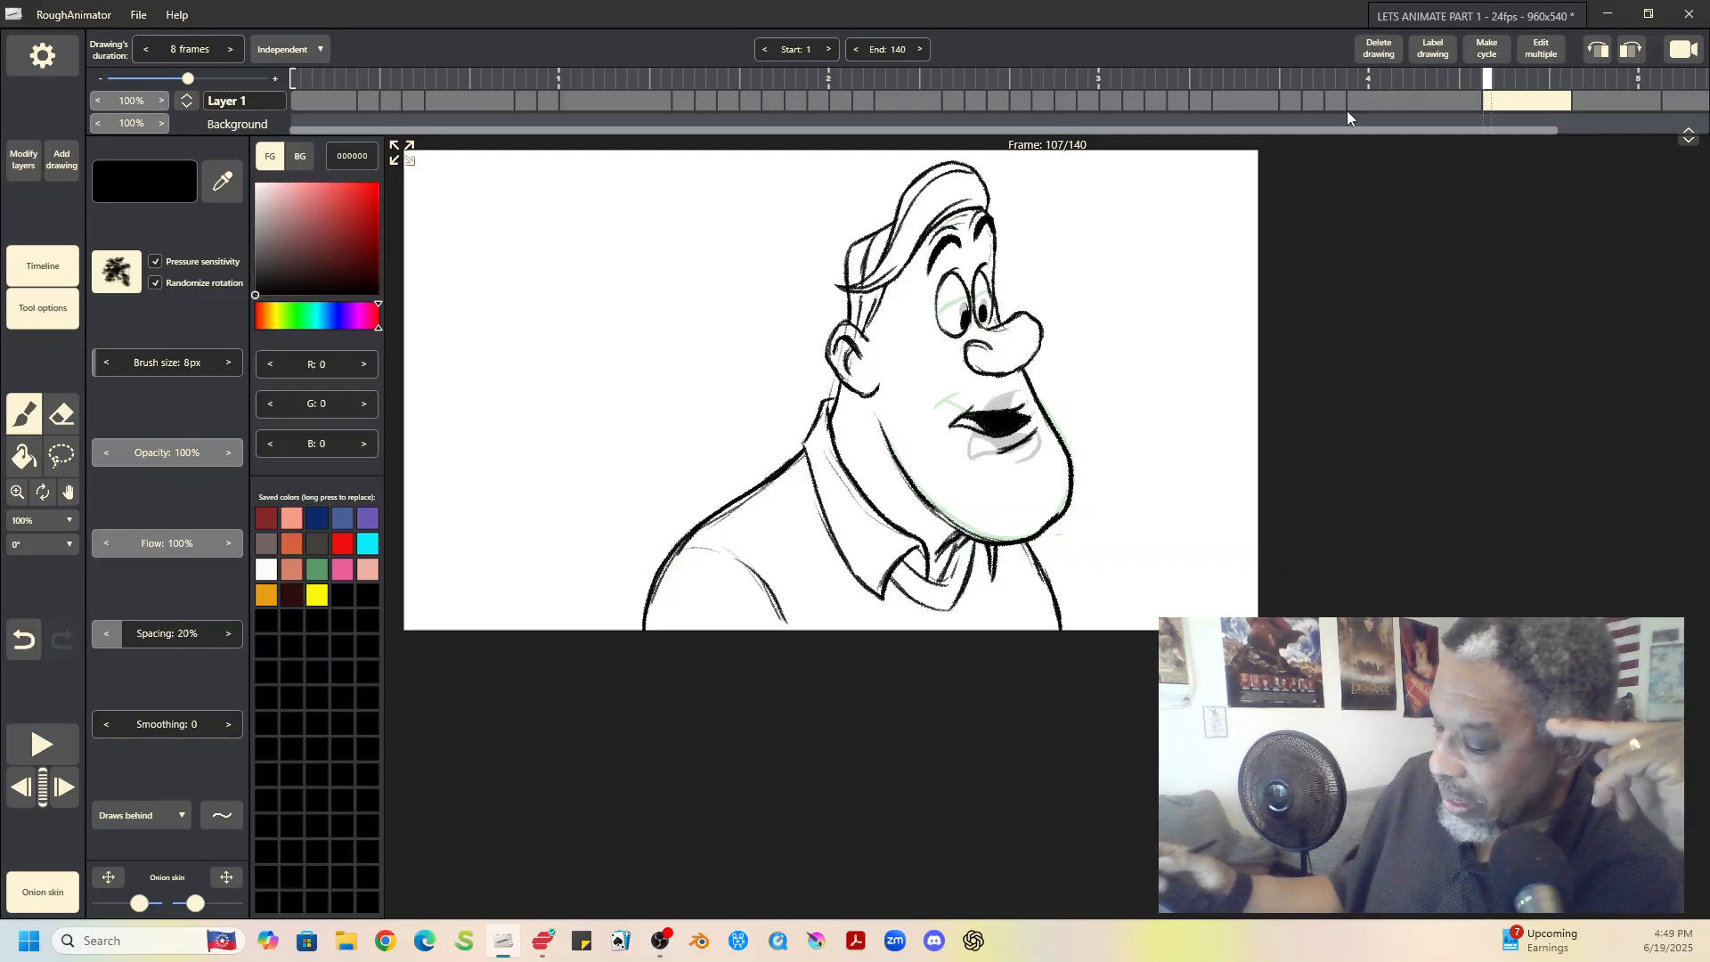
left_click(48, 896)
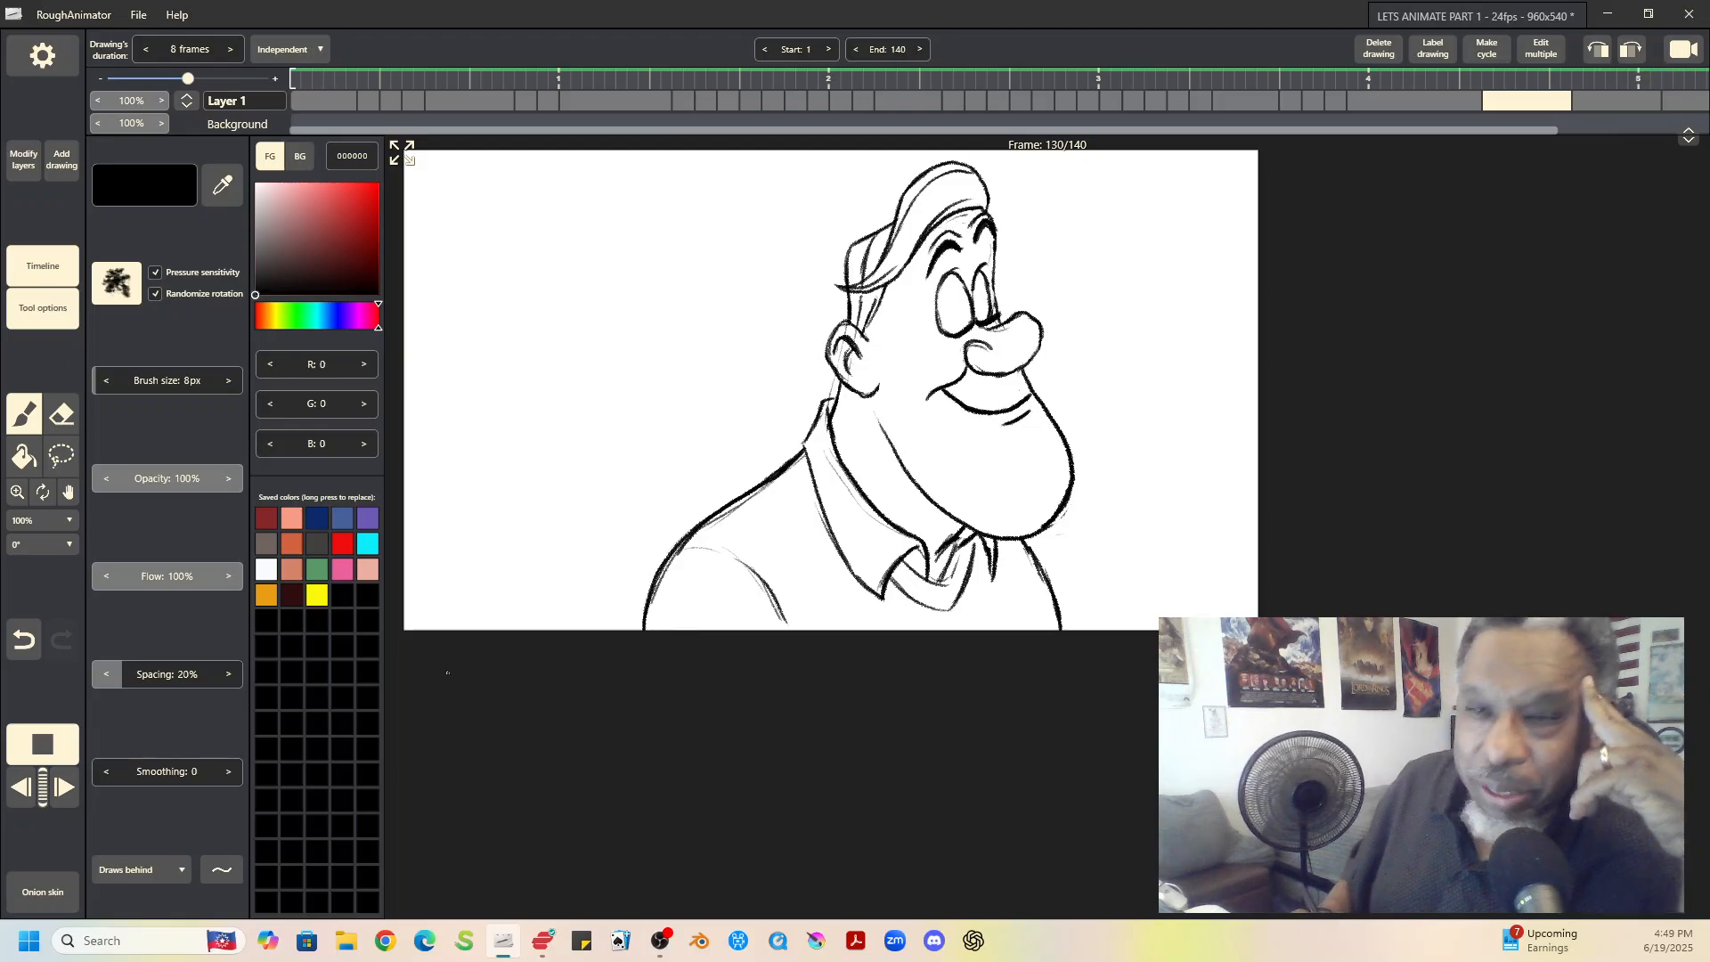